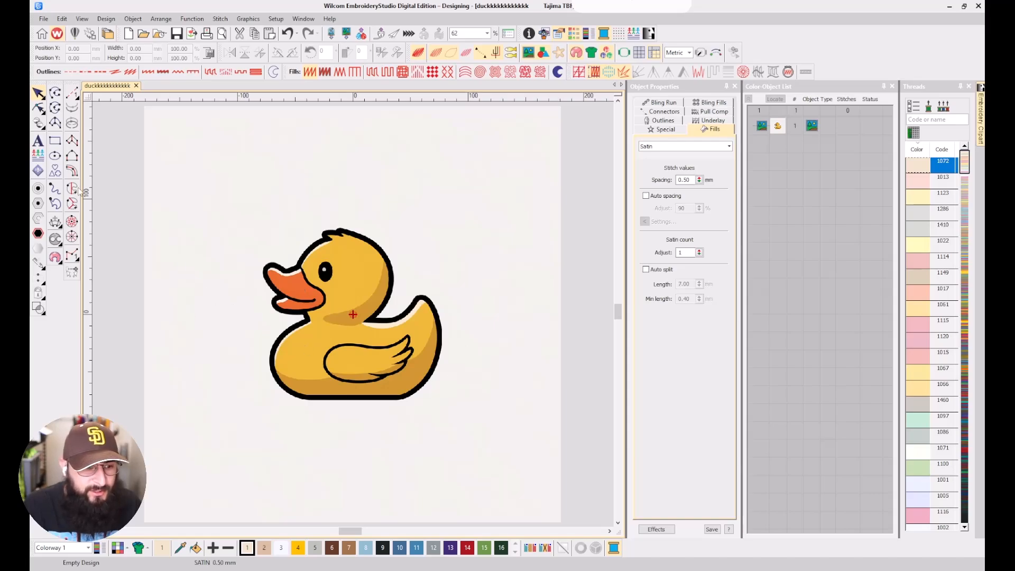
Draw a rectangle about 246 by 198 mm around the duck and convert it to a satin outline.
click(54, 140)
drag(191, 206, 474, 434)
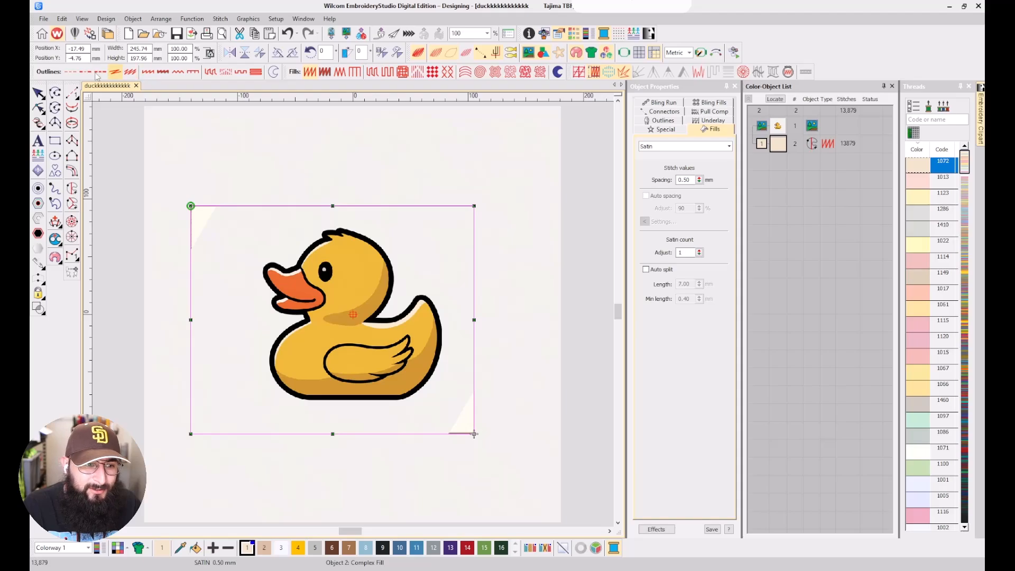
click(71, 72)
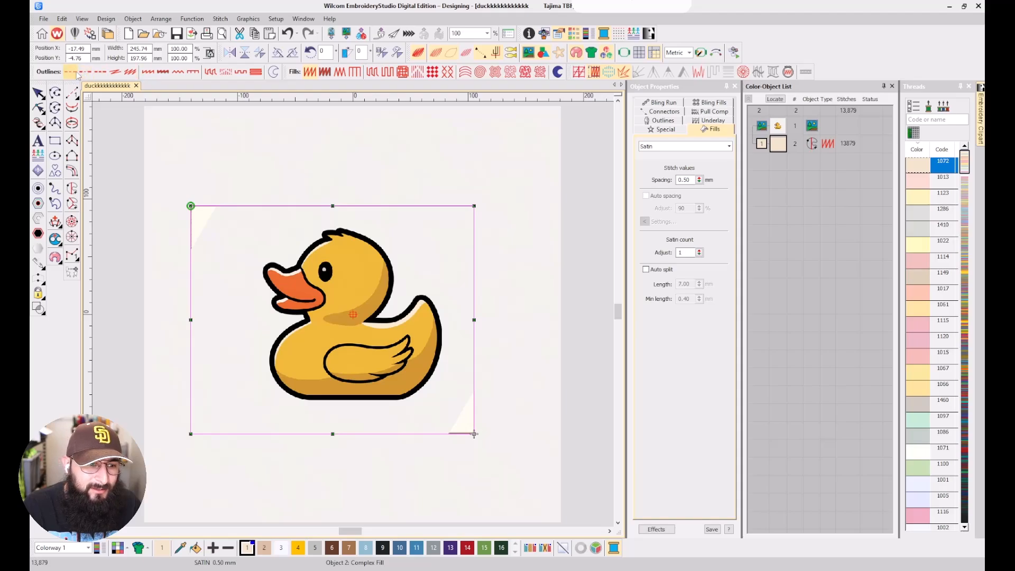
click(149, 72)
Switch the measurement units to U.S. and resize the rectangle to 3.9 in wide by 3.9 in high.
click(689, 52)
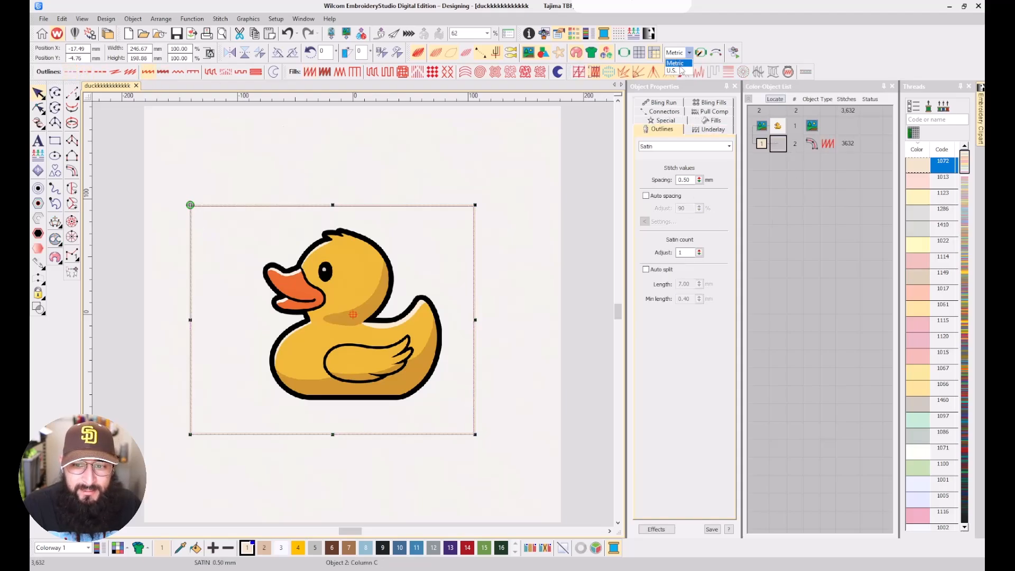
click(680, 70)
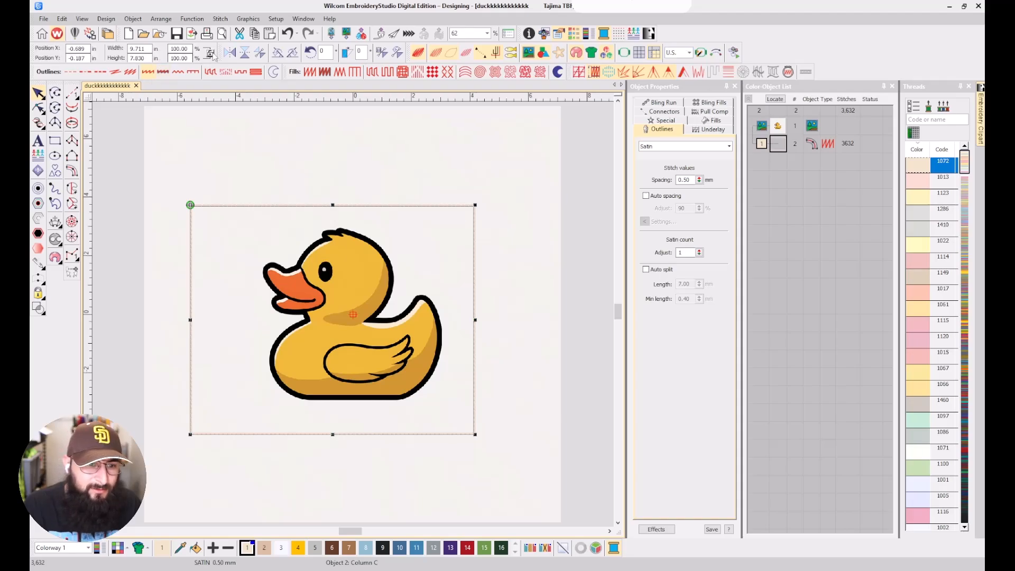
double_click(139, 49)
text(3.9)
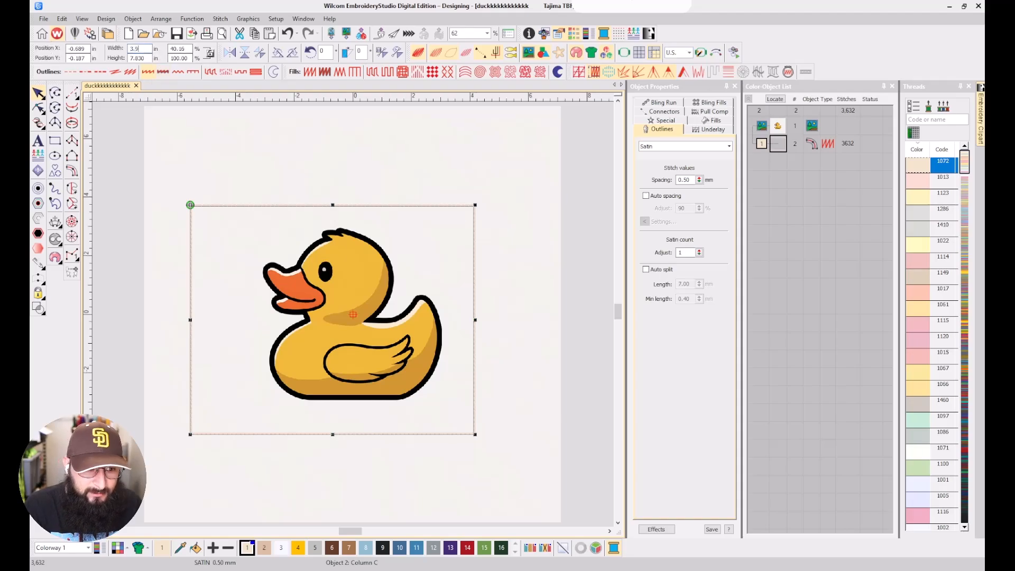
key(Tab)
text(3.9)
key(Return)
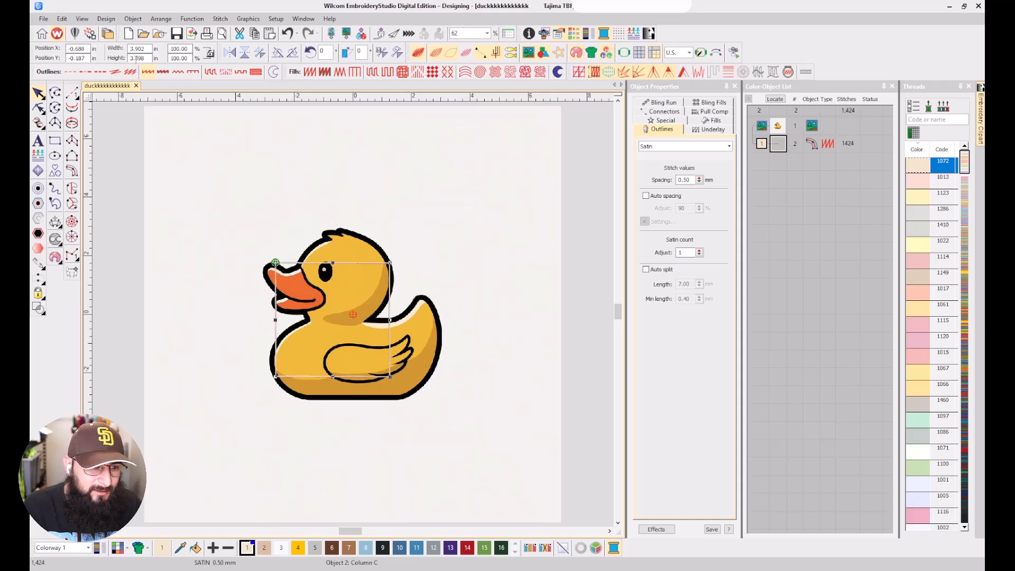
text(8)
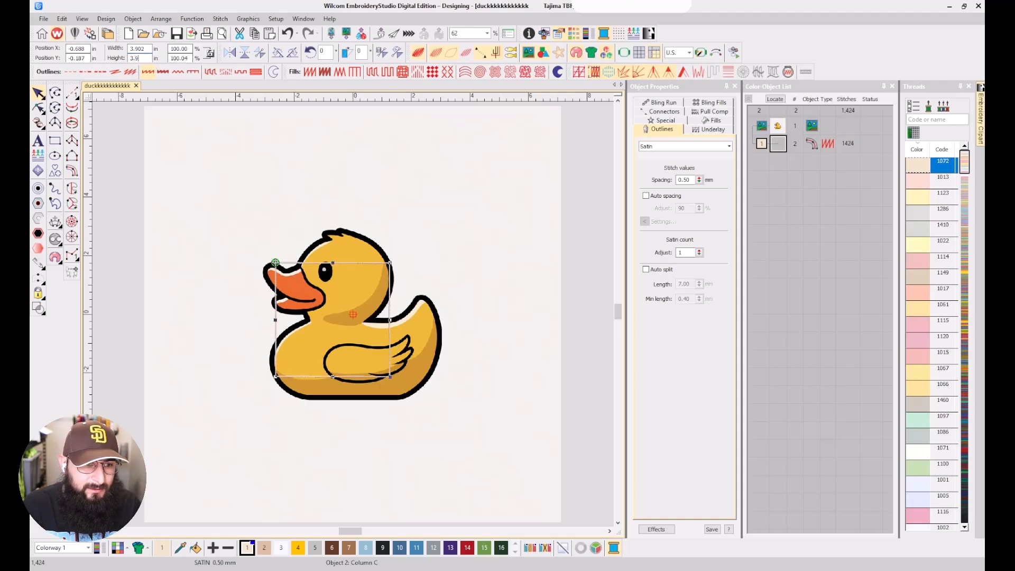
key(Return)
click(151, 48)
key(BackSpace)
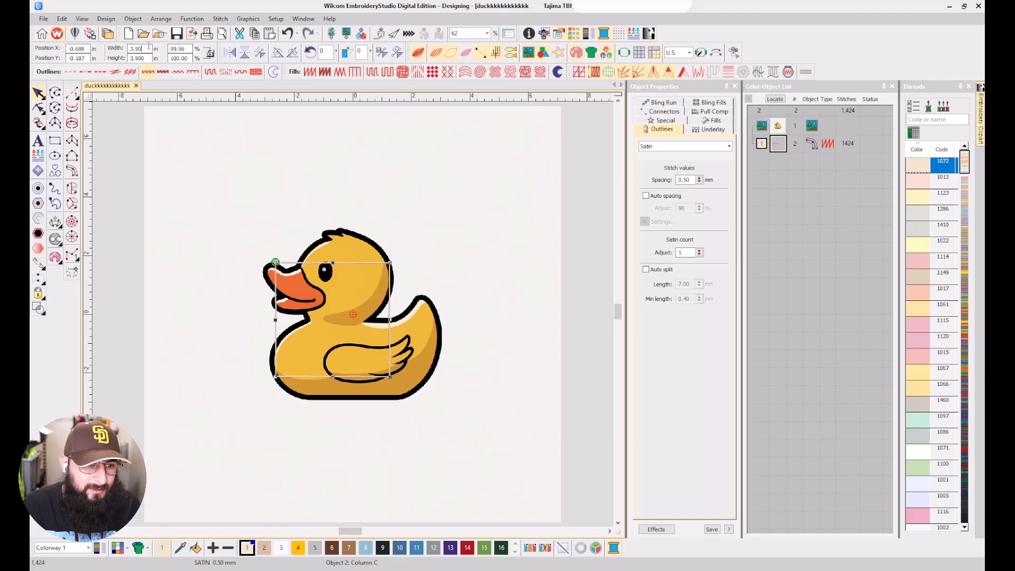
key(Return)
click(210, 52)
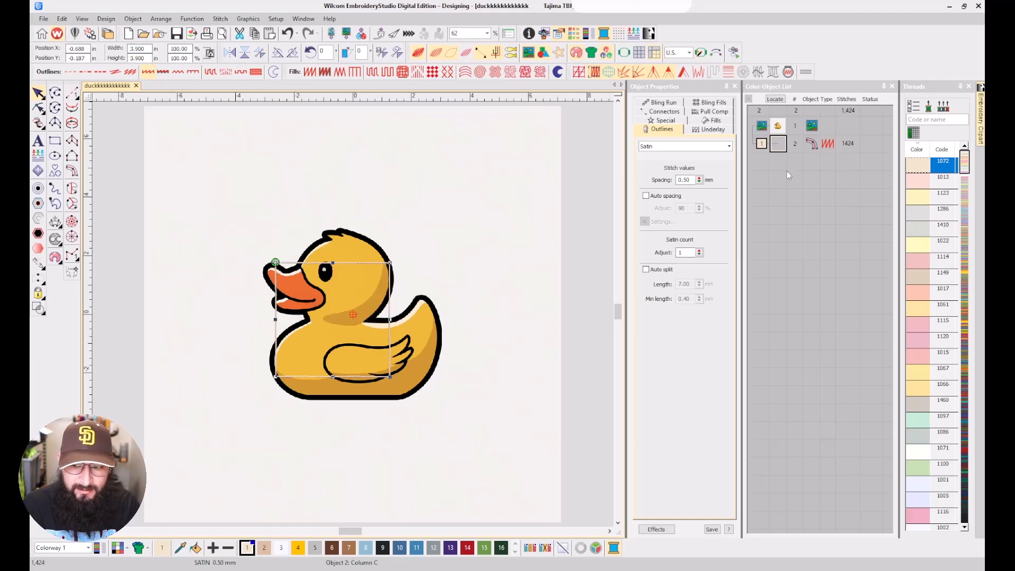
Centre the rectangle on the design origin by setting its X and Y position to 0.
double_click(77, 48)
text(0)
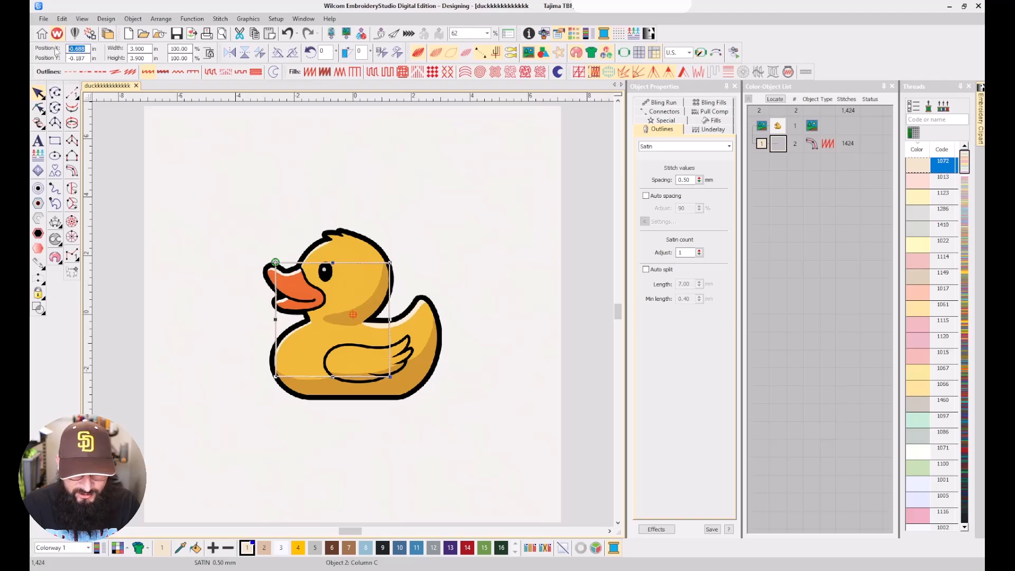
double_click(85, 58)
text(0)
key(Return)
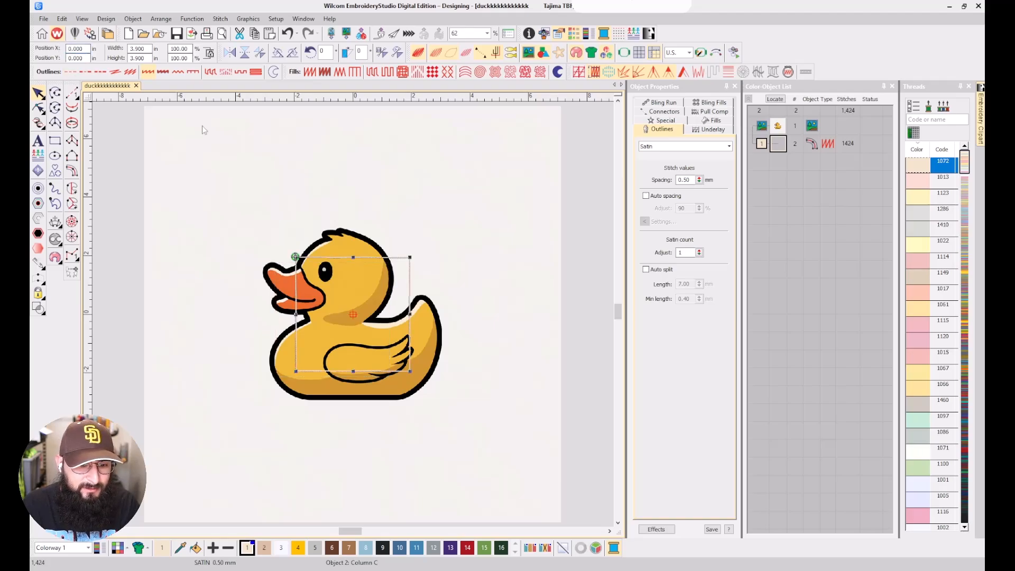
click(778, 129)
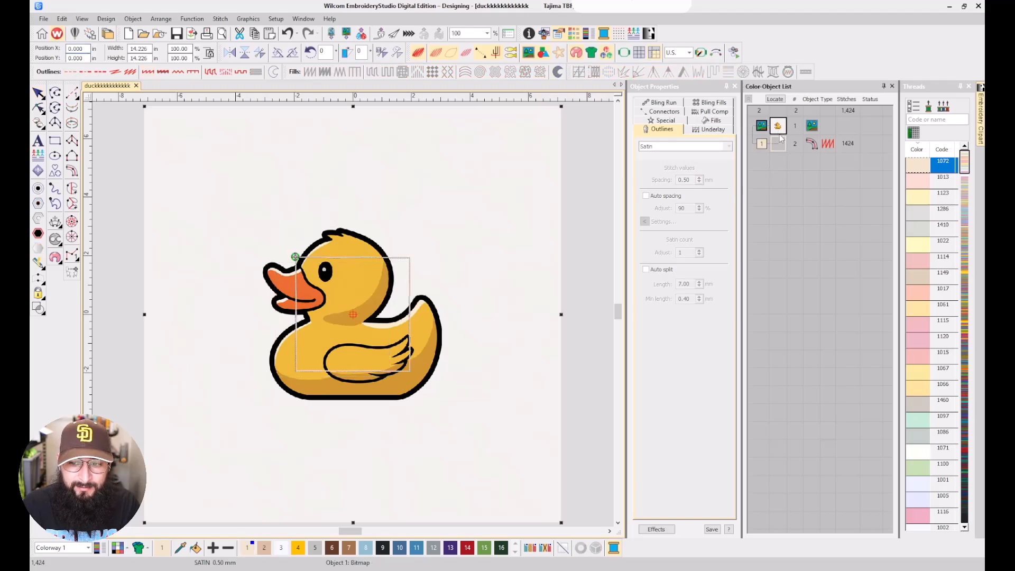
click(778, 143)
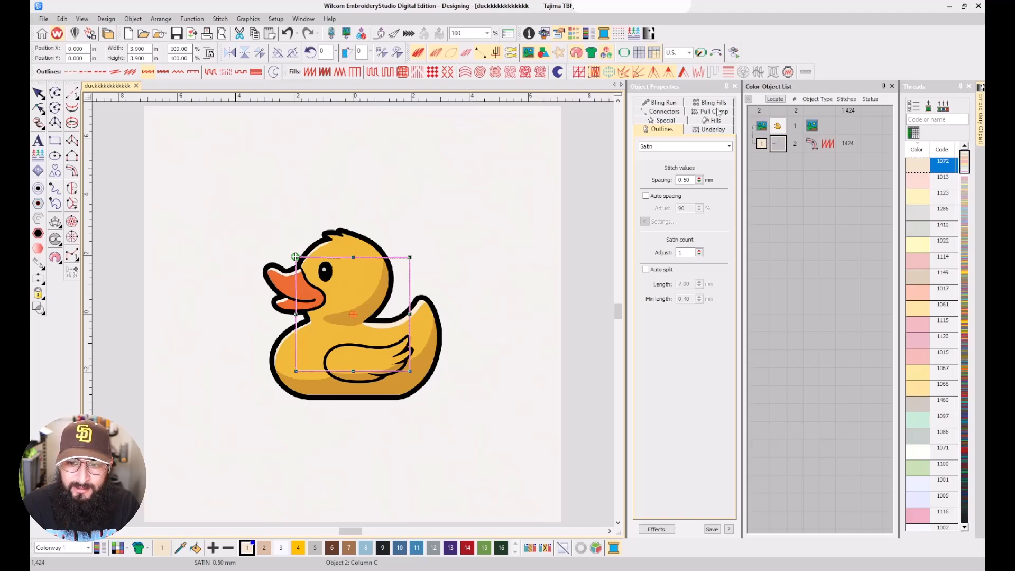
click(669, 112)
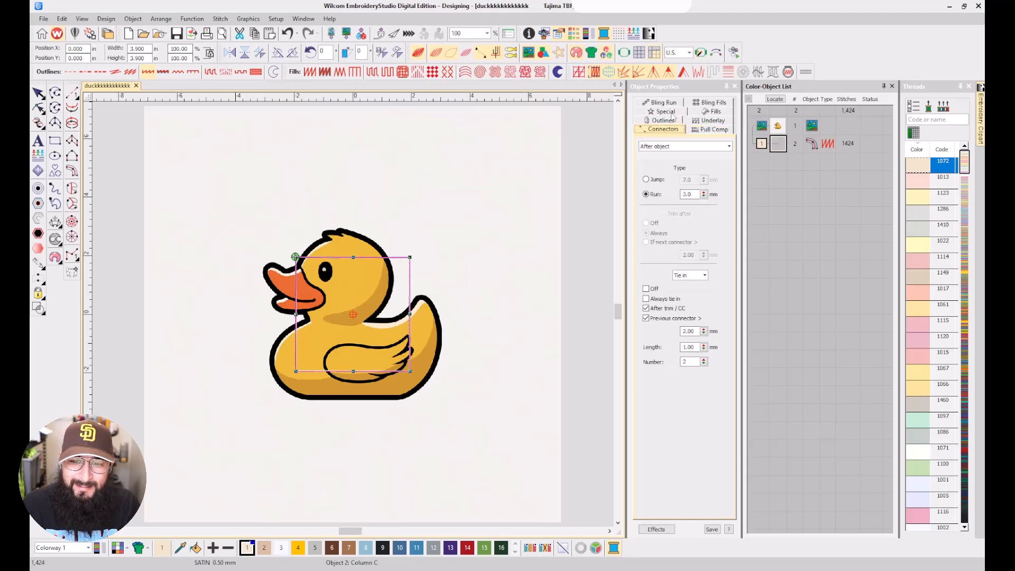
click(797, 213)
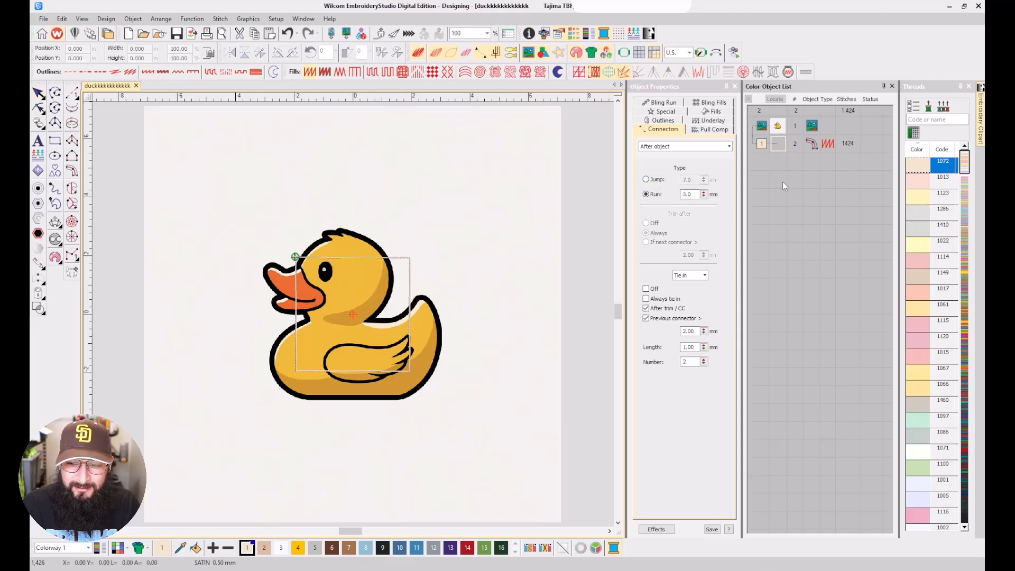
Scale the duck bitmap down proportionally to about 7.75 in square so the duck fits inside the rectangle.
click(777, 131)
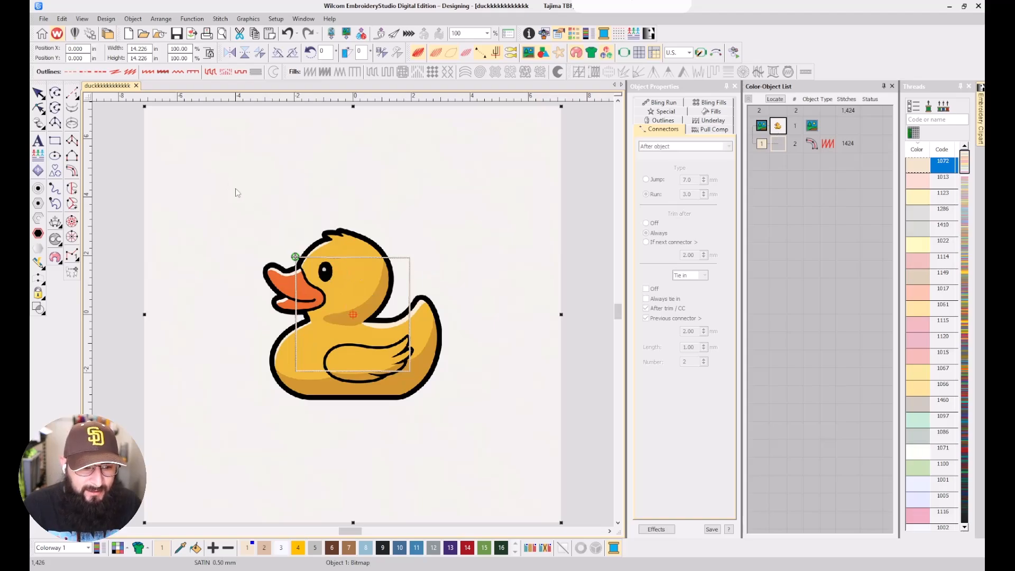
scroll(237, 207, down, 1)
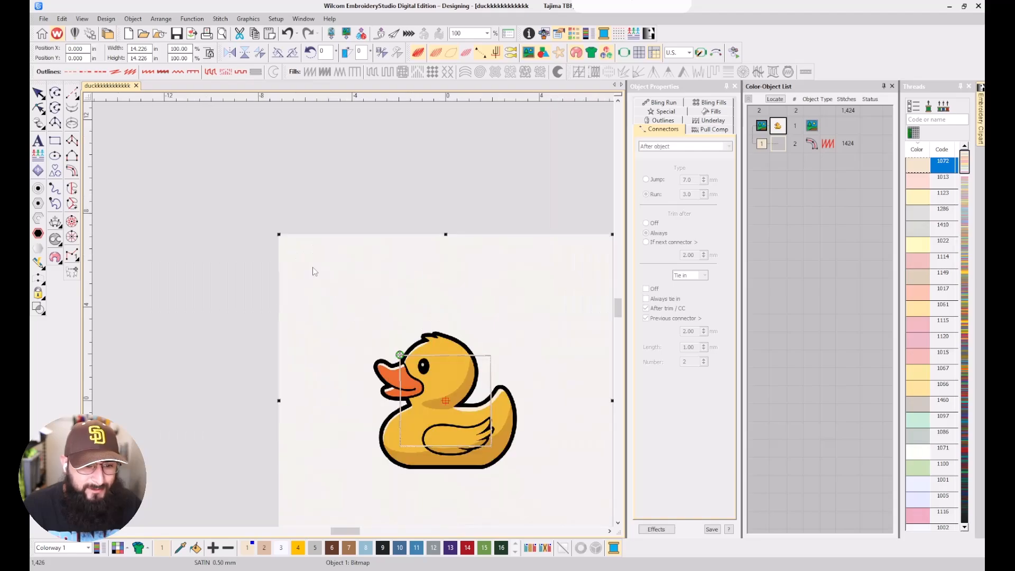
drag(278, 235, 324, 283)
scroll(419, 343, down, 1)
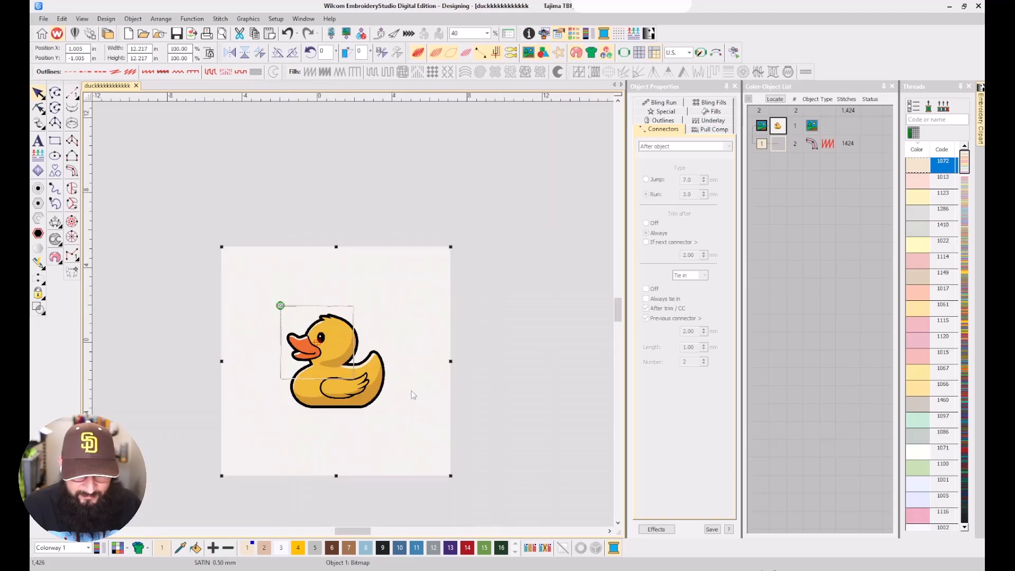
drag(449, 478, 391, 408)
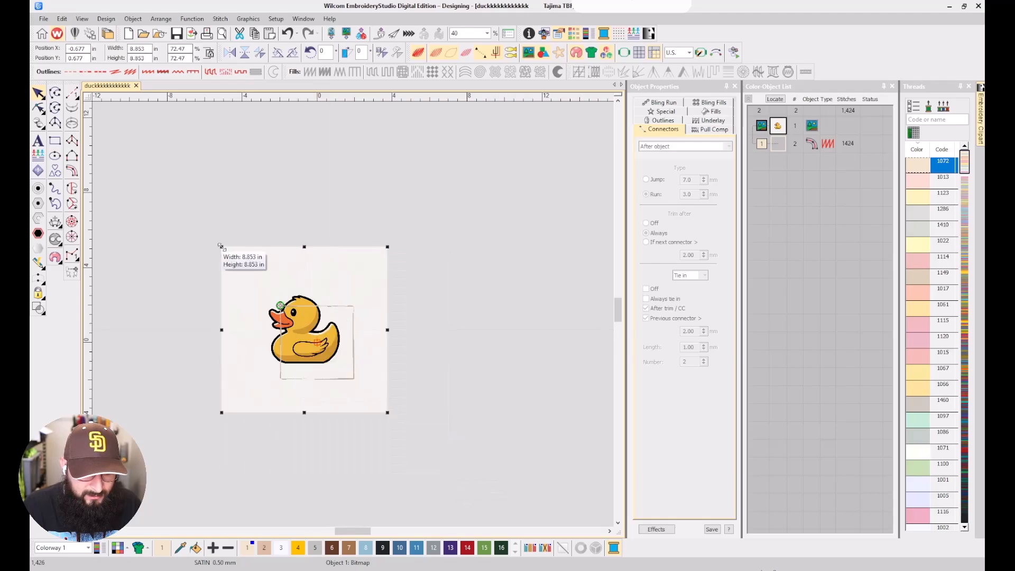
drag(220, 246, 242, 266)
scroll(331, 277, up, 2)
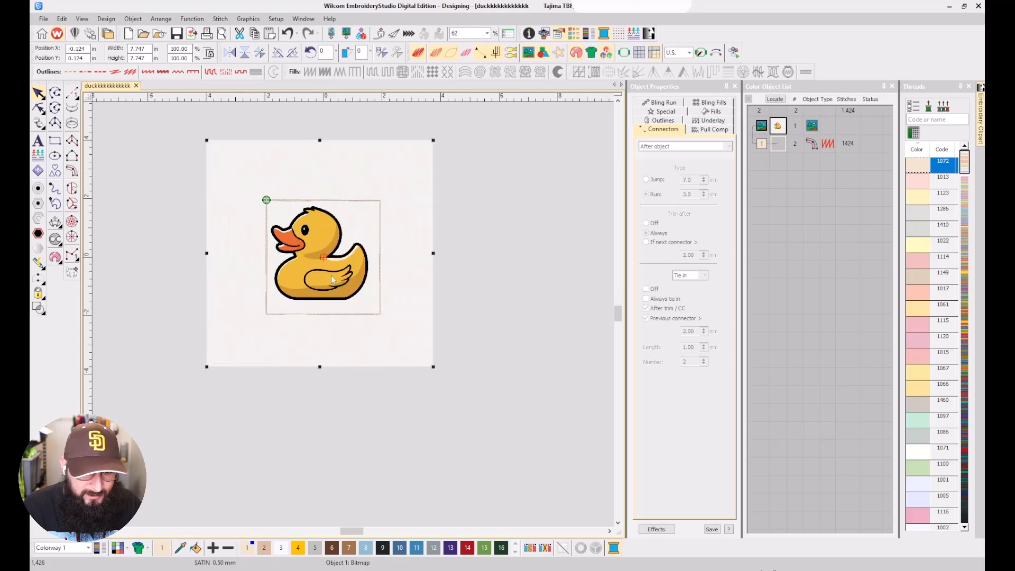
scroll(331, 276, up, 1)
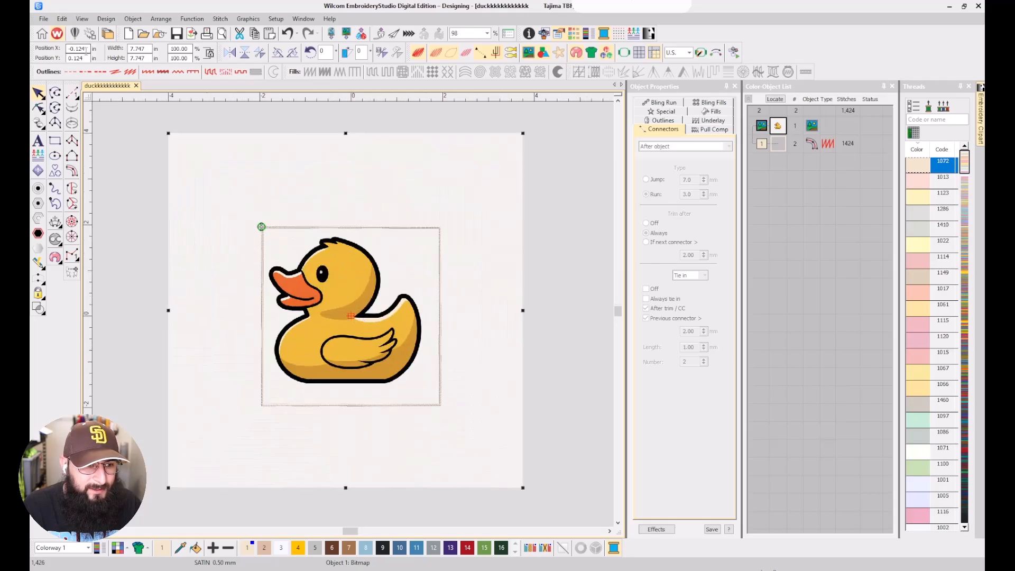
Centre the duck bitmap by setting its X and Y position to 0.
double_click(77, 49)
text(0)
key(Tab)
text(0)
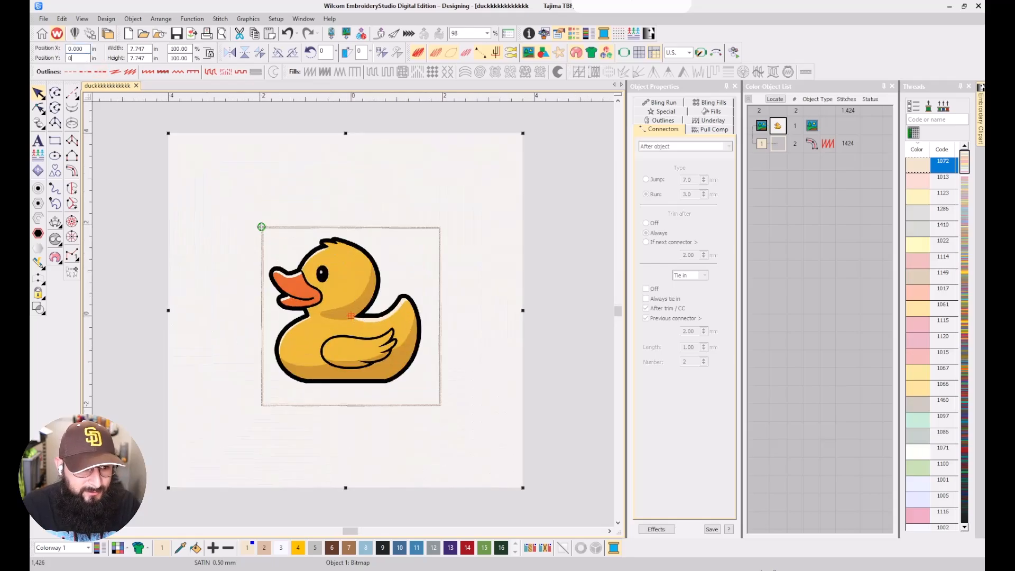
key(Return)
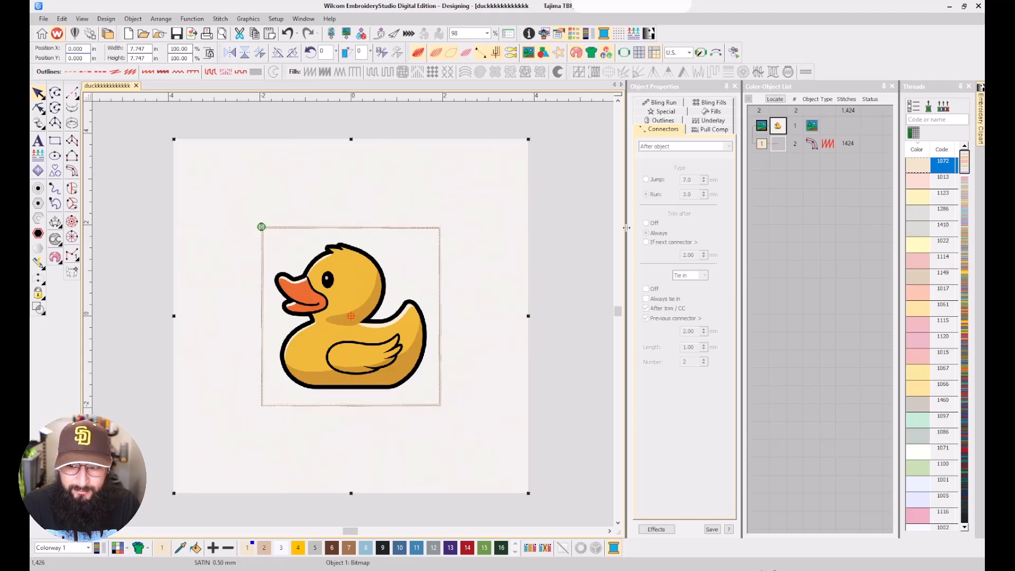
Lock both the duck bitmap and the rectangle, leaving nothing selected.
key(k)
click(784, 144)
key(k)
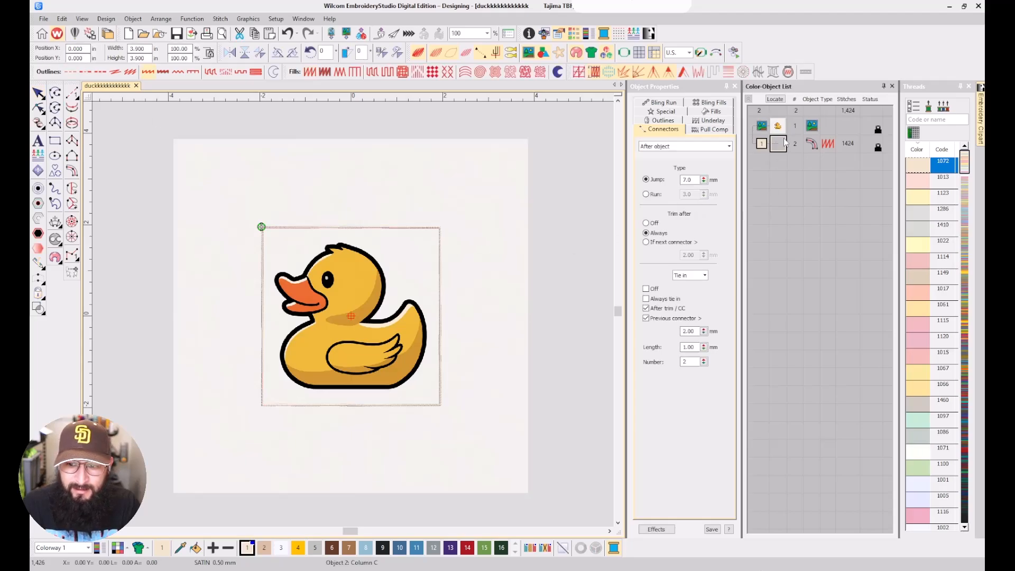
click(786, 172)
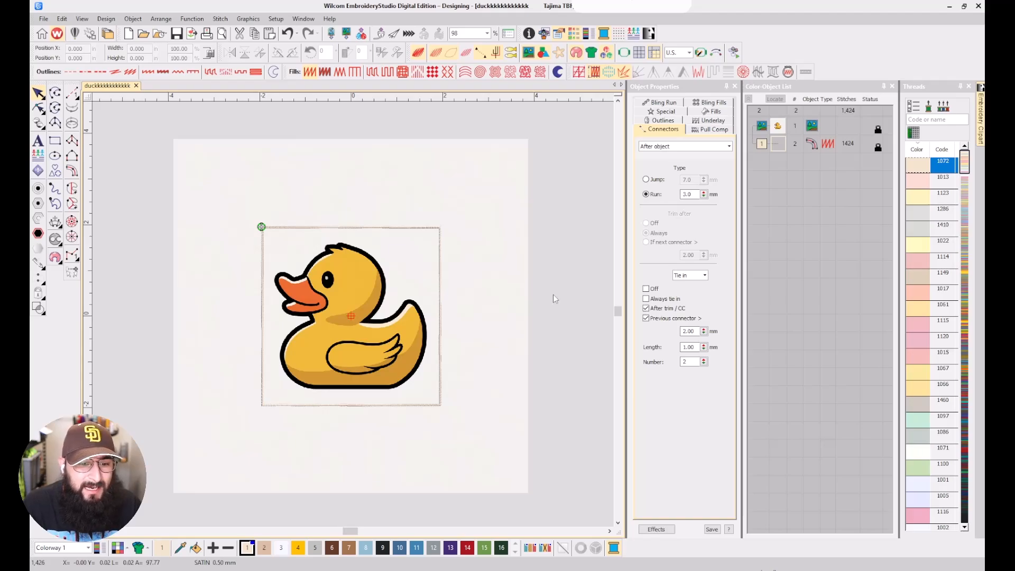
Digitize a Column A satin segment, about 0.35 by 0.51 in overall, along the black outline of the duck's chest.
click(74, 92)
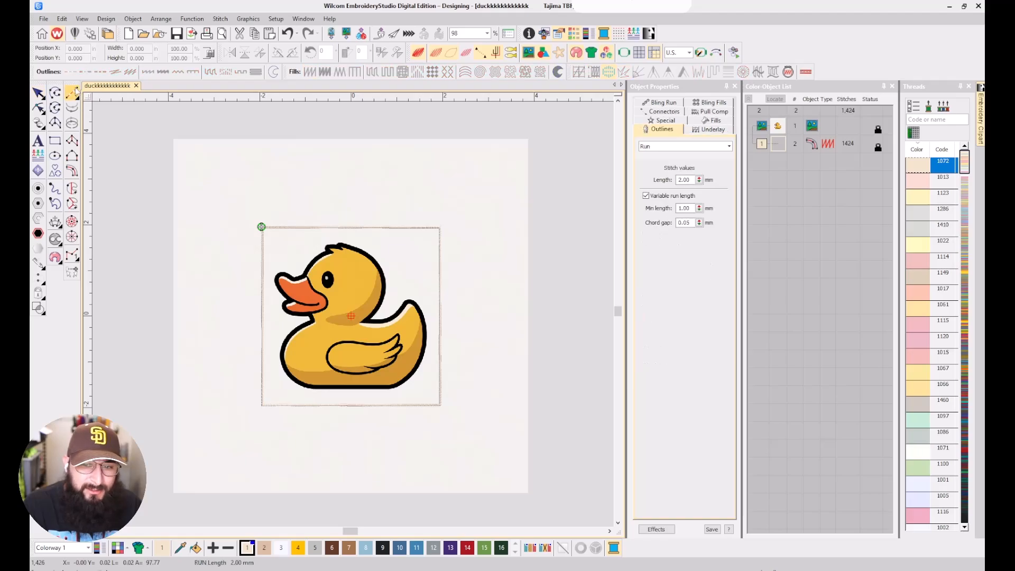
click(73, 141)
scroll(351, 315, up, 2)
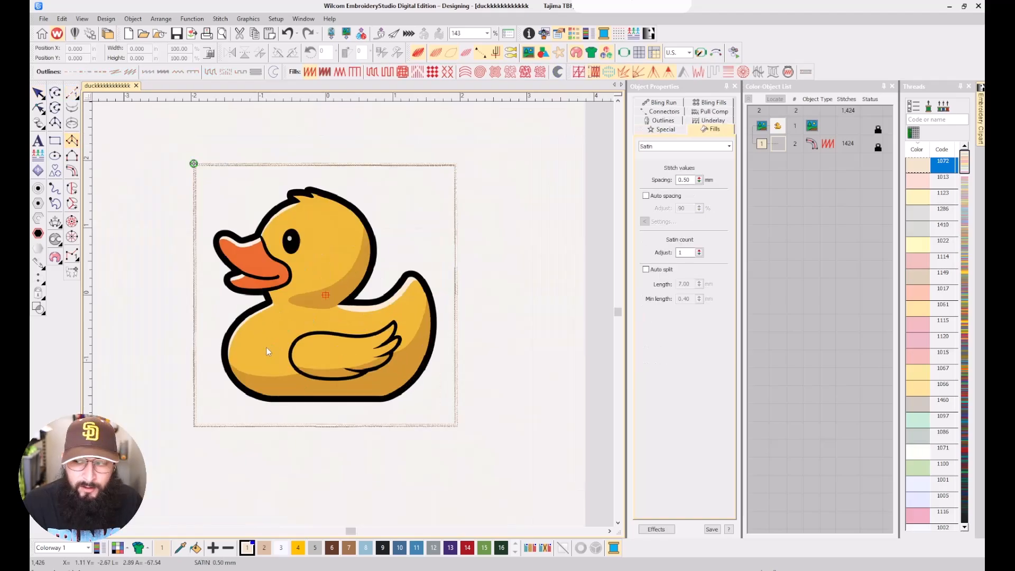
scroll(354, 316, up, 4)
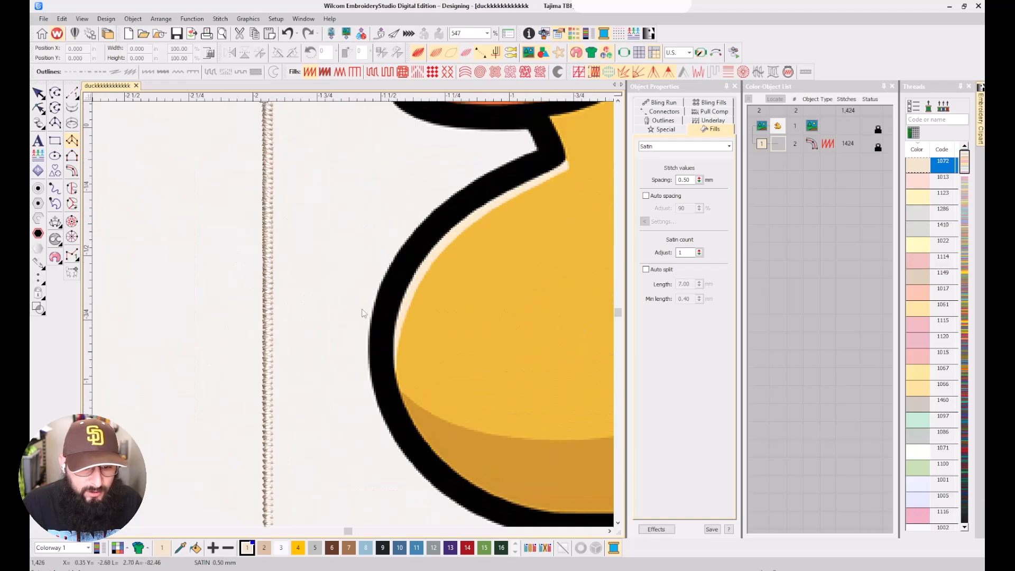
click(438, 203)
click(457, 224)
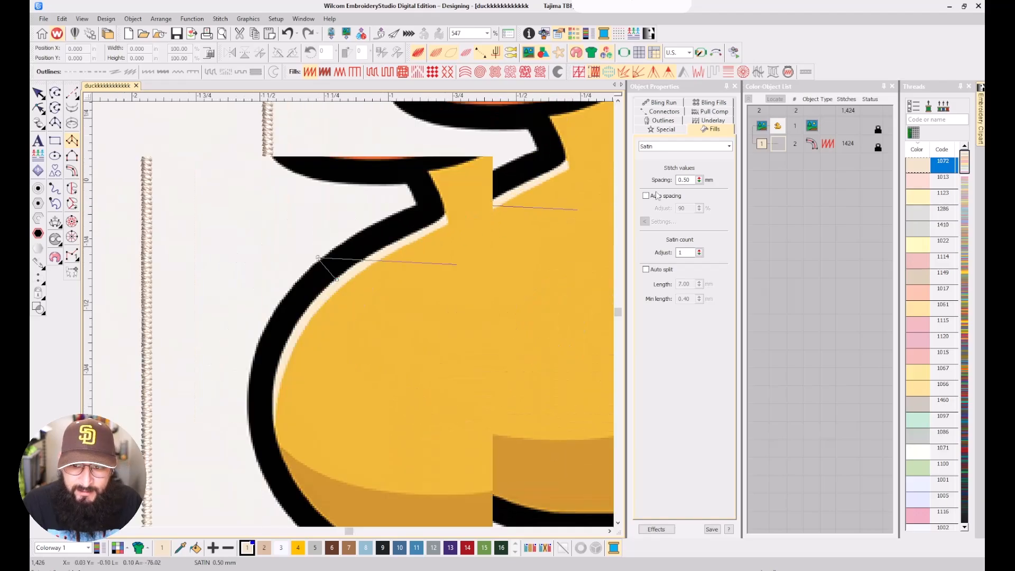
click(142, 376)
click(168, 382)
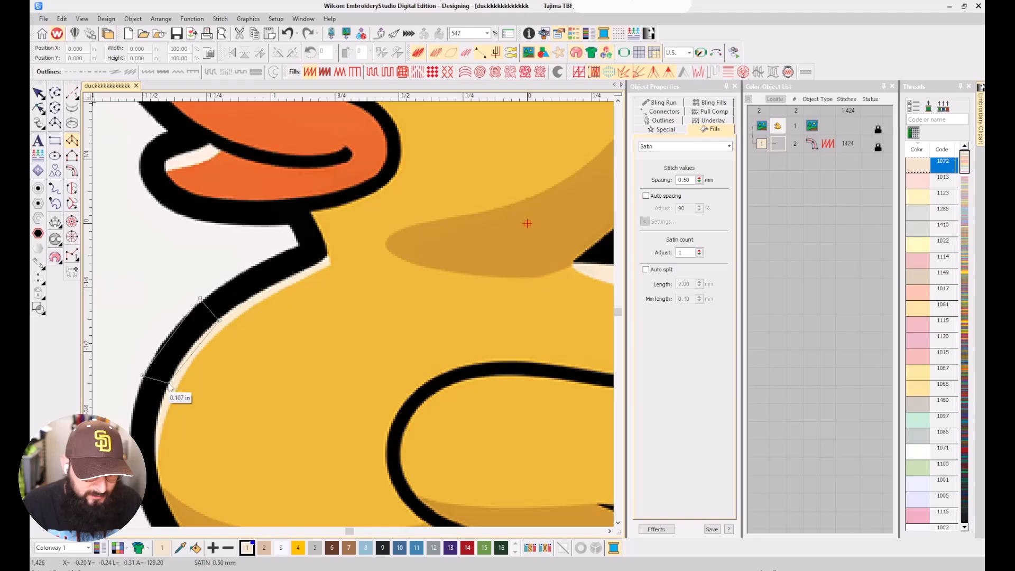
key(Return)
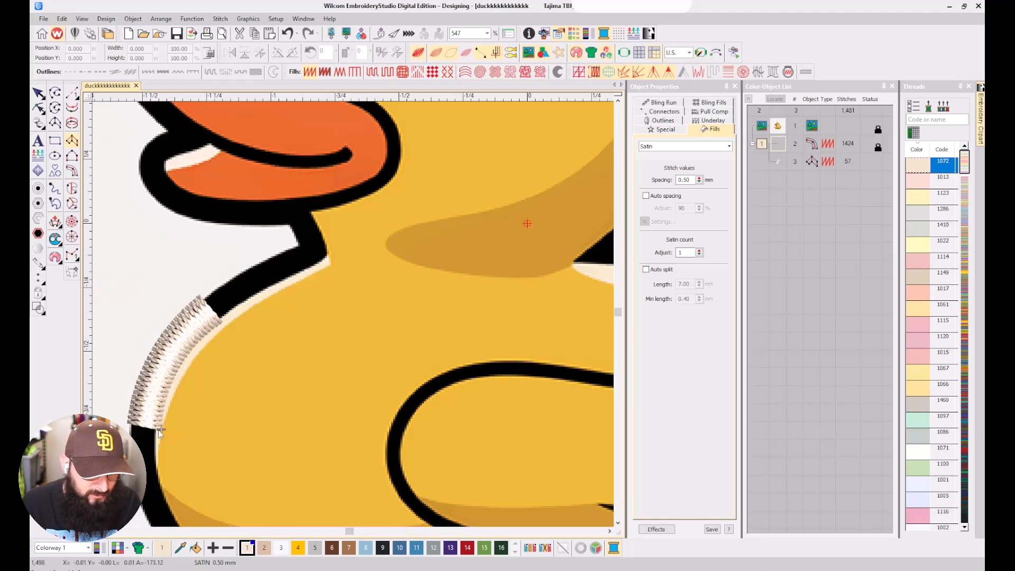
Set the stitch spacing of the satin column on the duck's chest outline to 0.38 mm.
scroll(357, 308, up, 2)
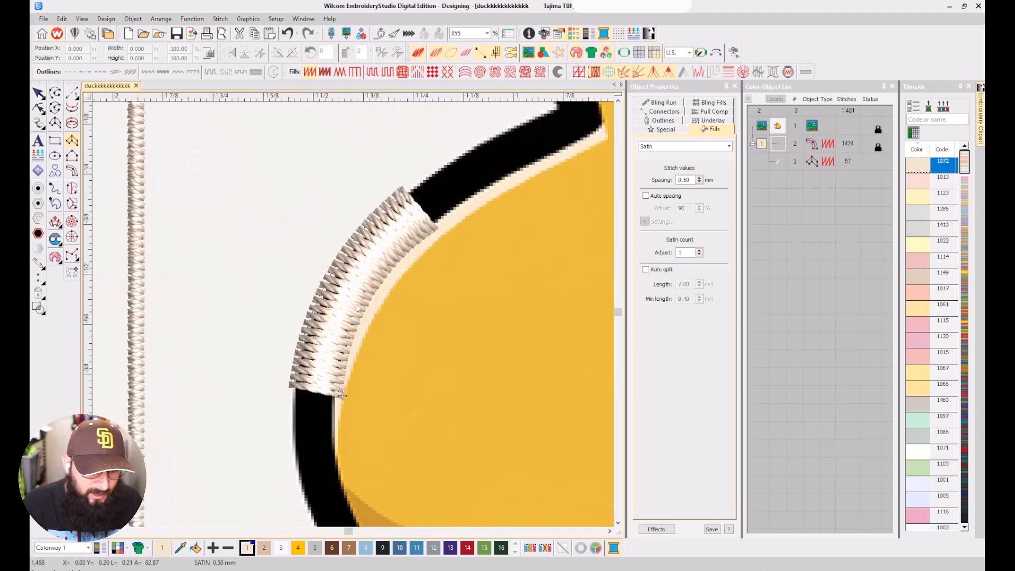
click(393, 228)
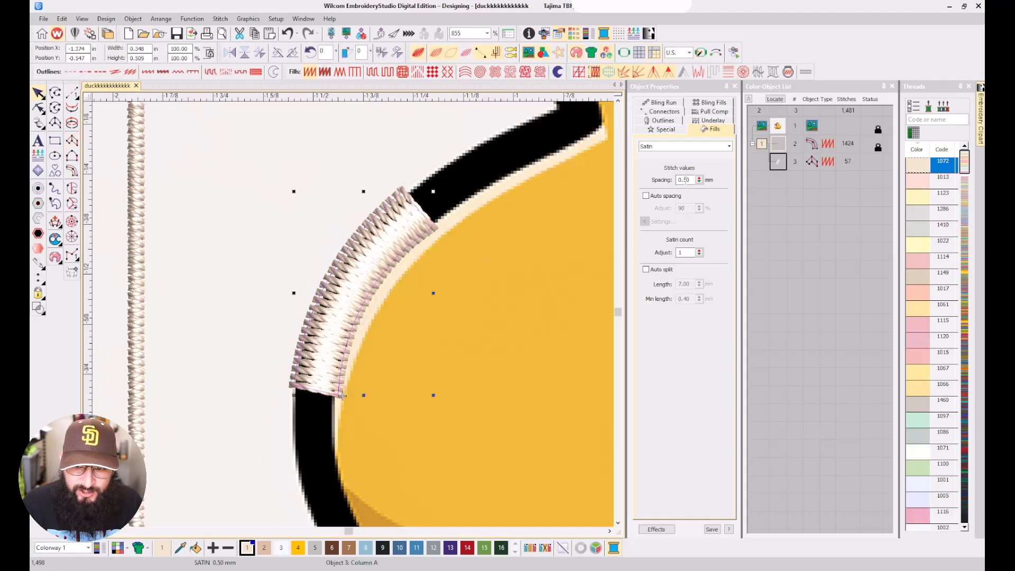
double_click(685, 179)
text(38)
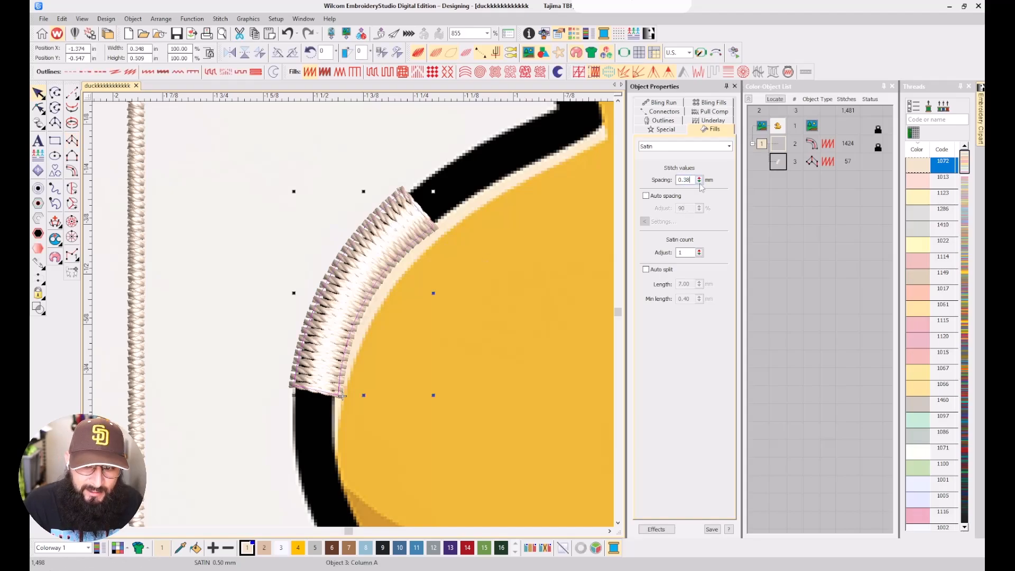
key(Return)
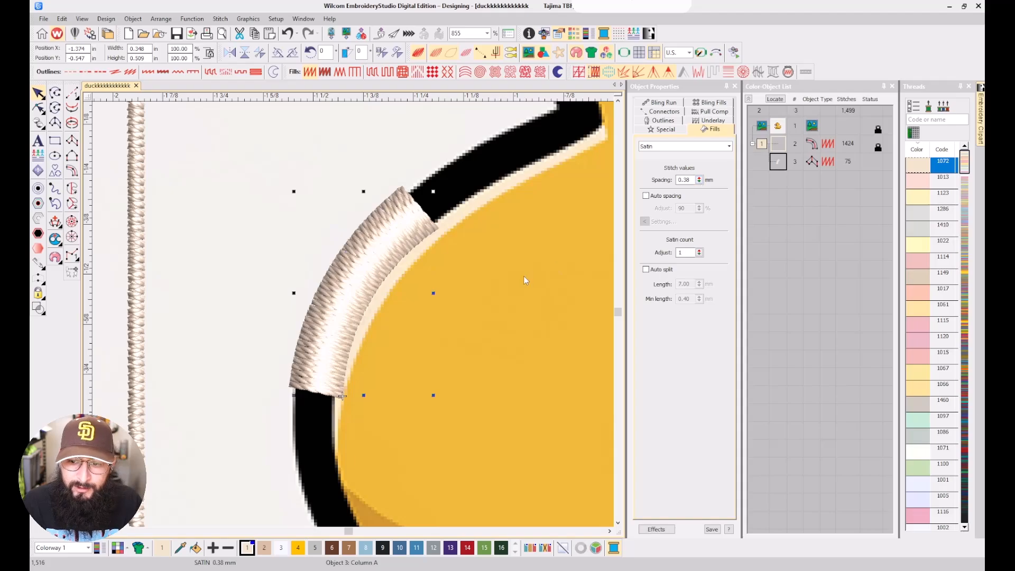
Delete the satin column on the duck's chest outline and digitize a shorter Column A segment there, about 0.29 by 0.34 in overall.
scroll(402, 296, down, 2)
key(Delete)
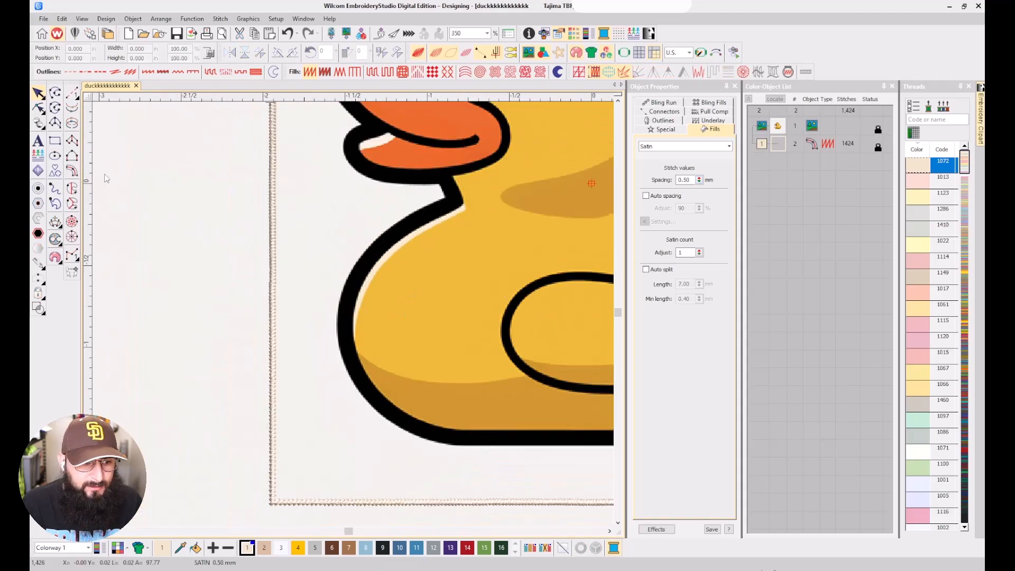
click(391, 249)
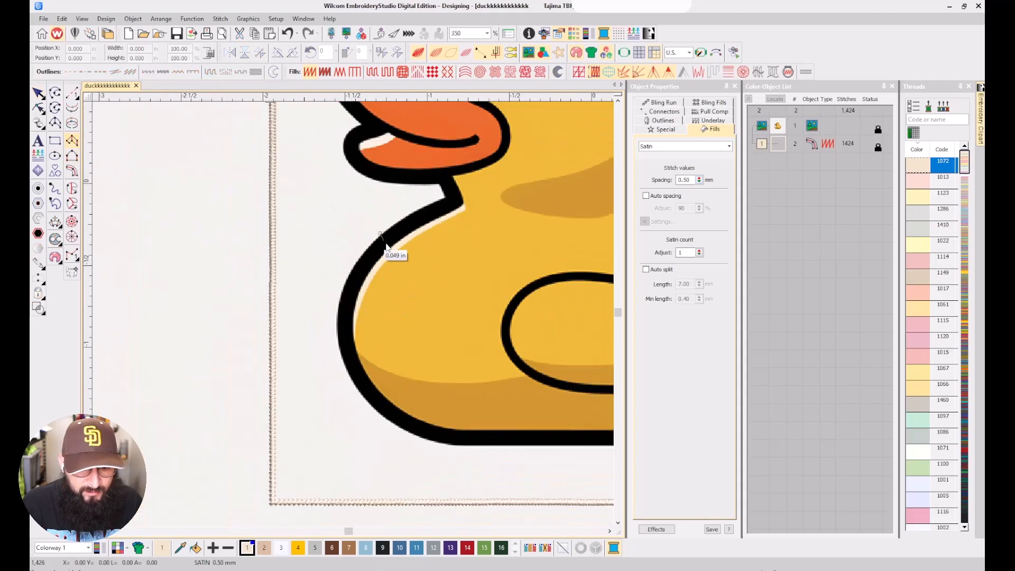
click(379, 233)
click(361, 256)
click(373, 269)
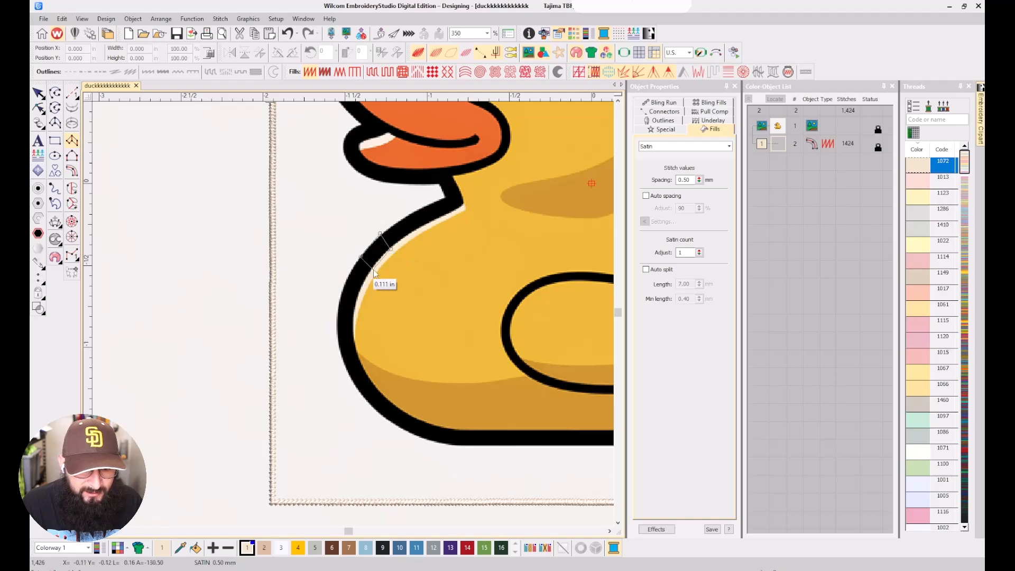
click(342, 285)
click(362, 290)
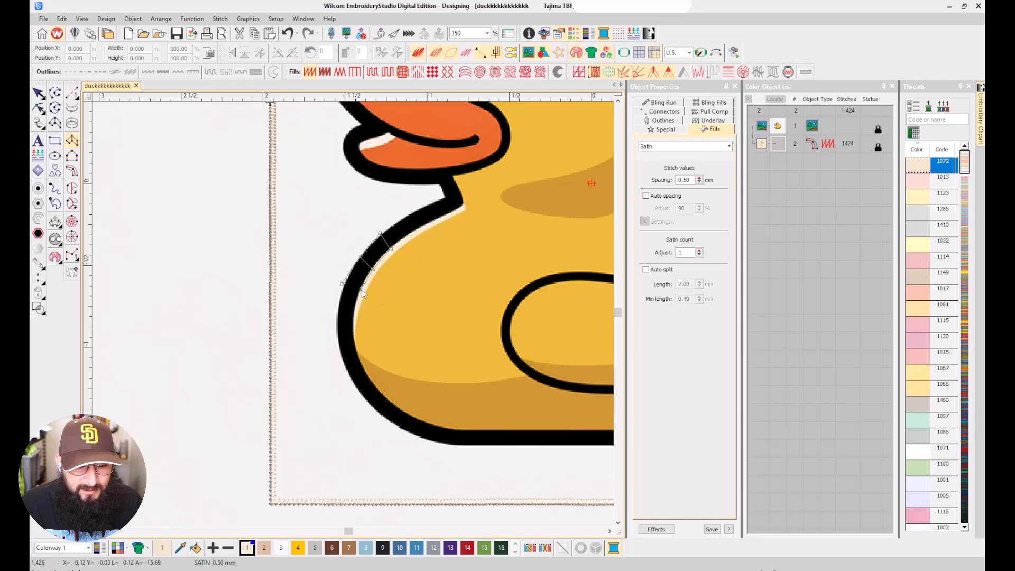
key(Return)
scroll(363, 289, up, 4)
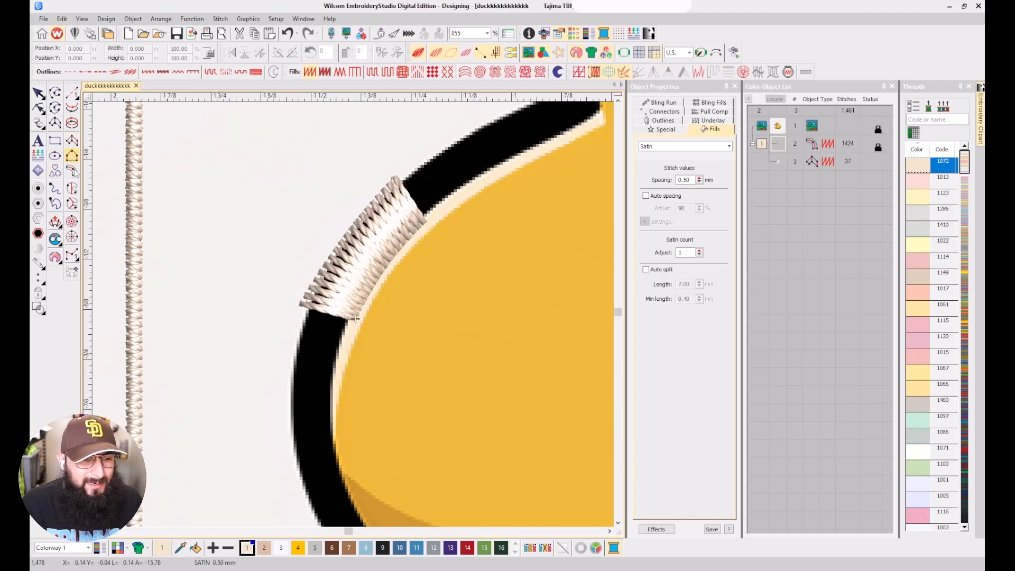
Digitize a closed Complex Fill block, about 0.40 by 0.45 in, over the yellow body, slightly overlapping the satin column's inner edge.
click(71, 187)
click(400, 230)
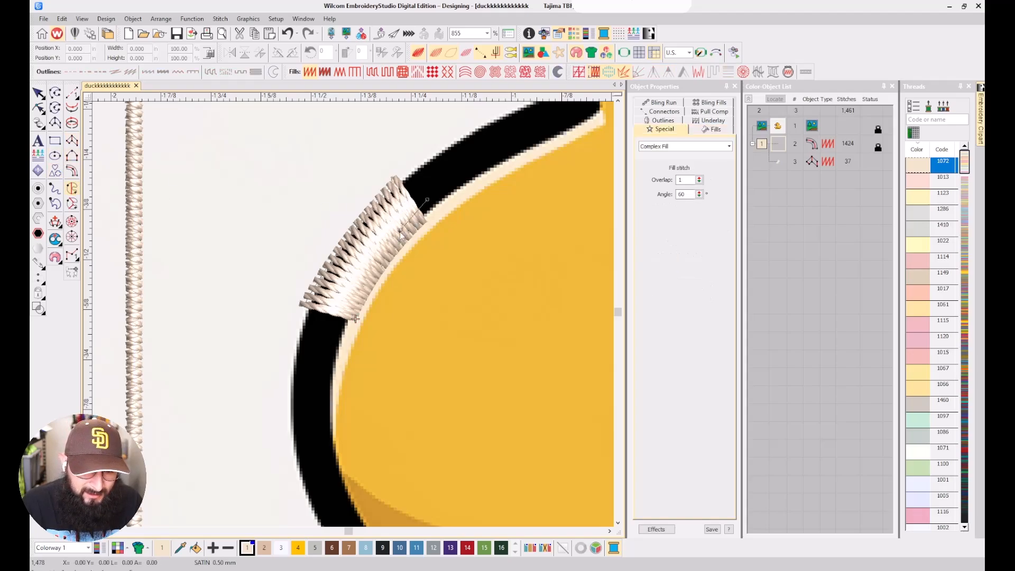
click(359, 279)
click(343, 321)
click(329, 357)
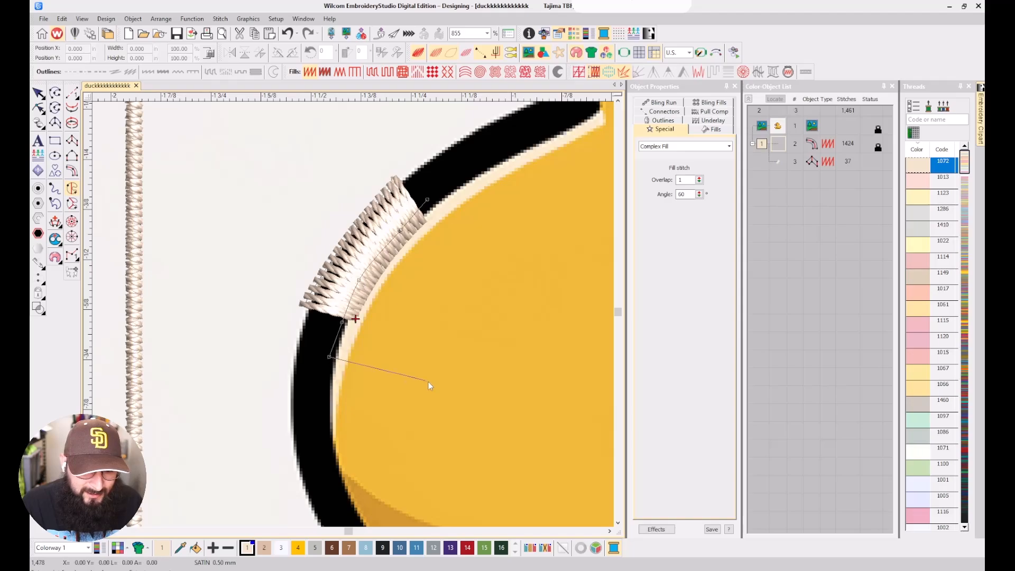
click(415, 380)
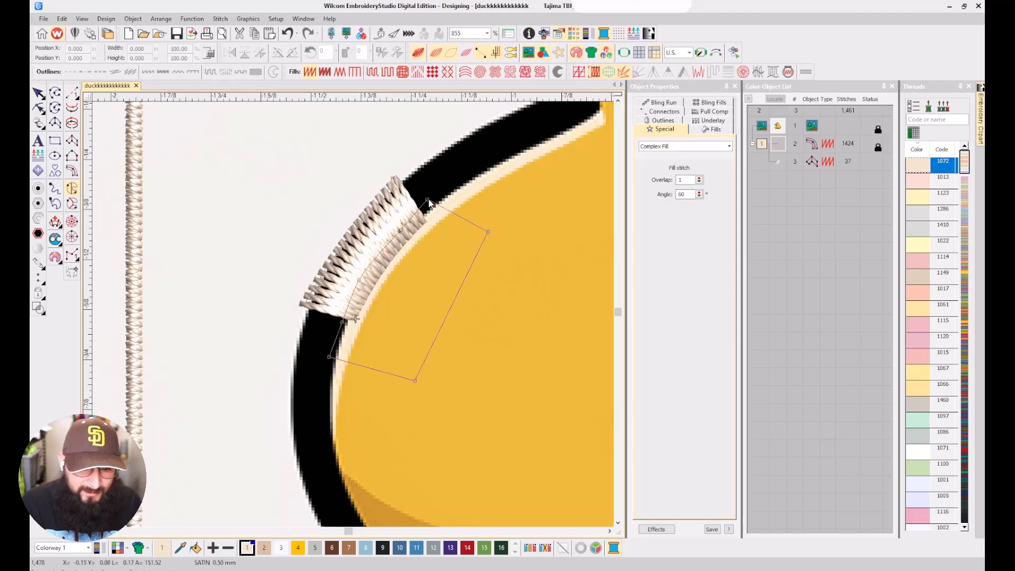
key(Return)
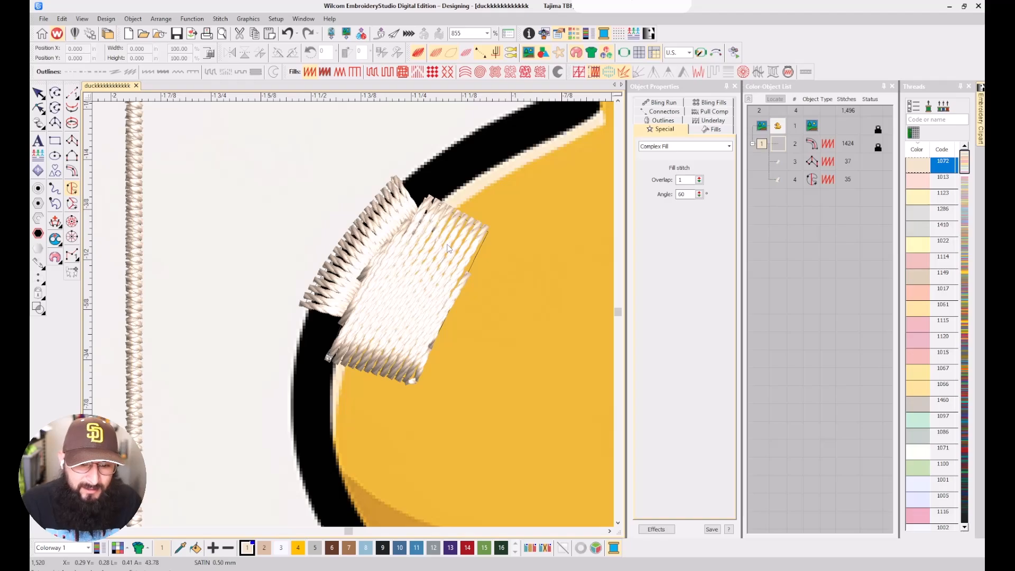
Change the fill block's stitch type to Tatami and rotate its stitch angle so the rows run more across the block.
click(449, 248)
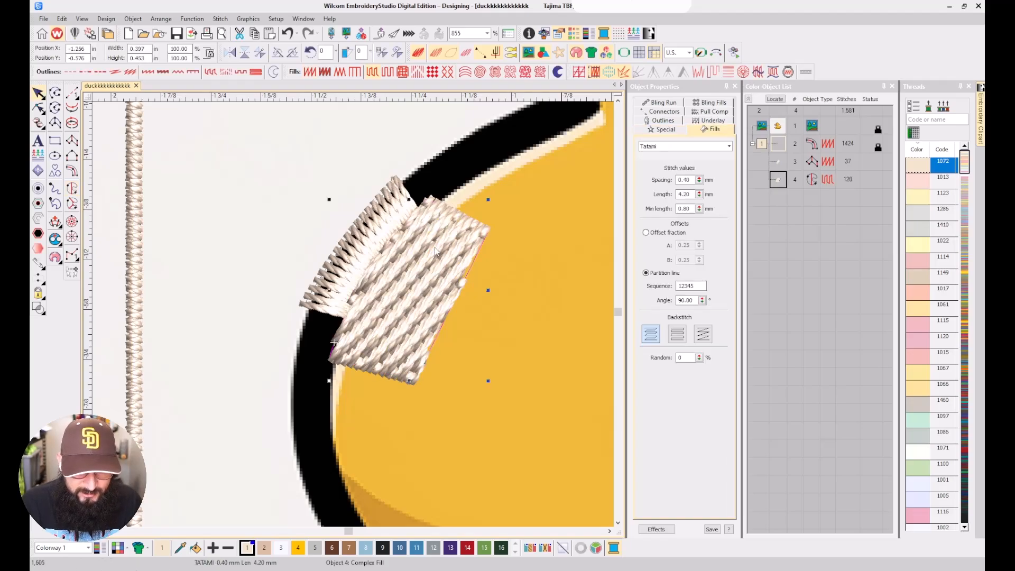
key(h)
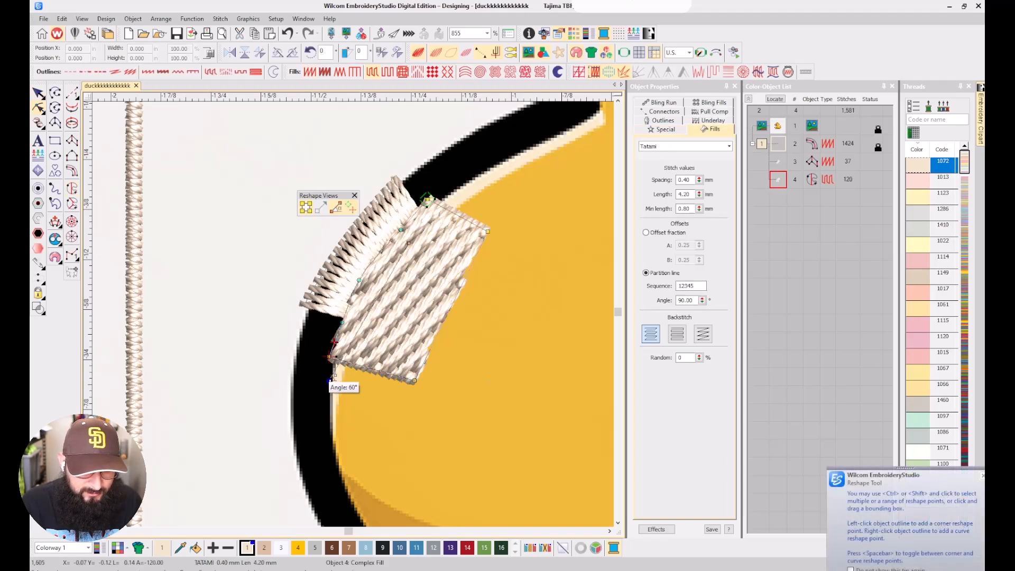
click(779, 167)
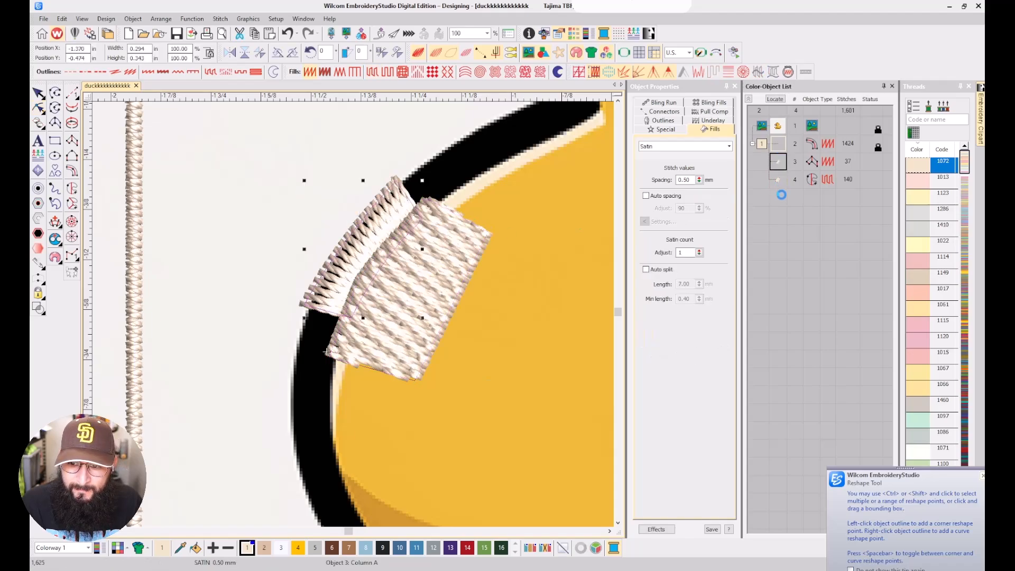
Sequence the fill block before the satin column and recolour it with grey colour 12.
drag(778, 180, 778, 160)
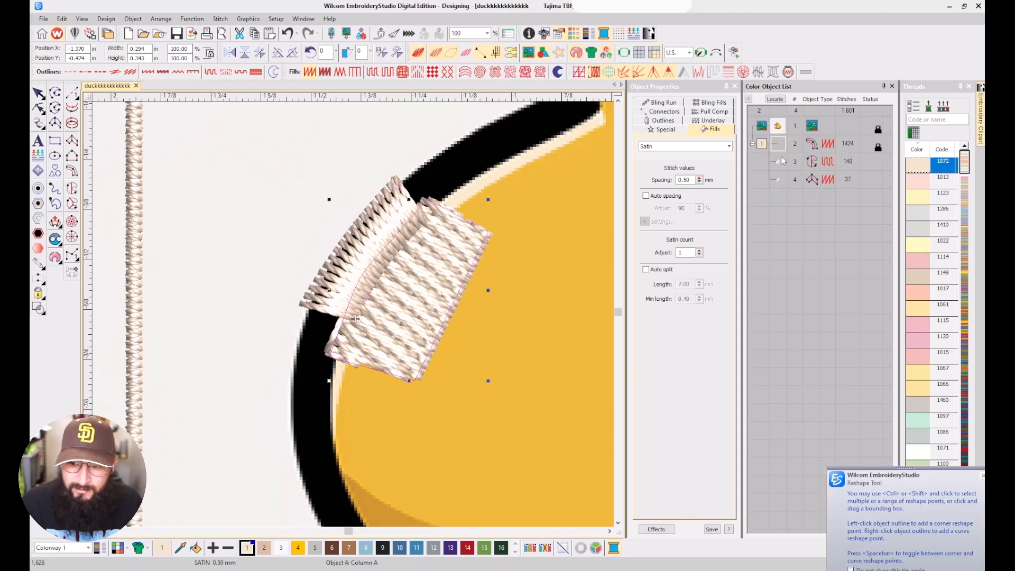
click(383, 547)
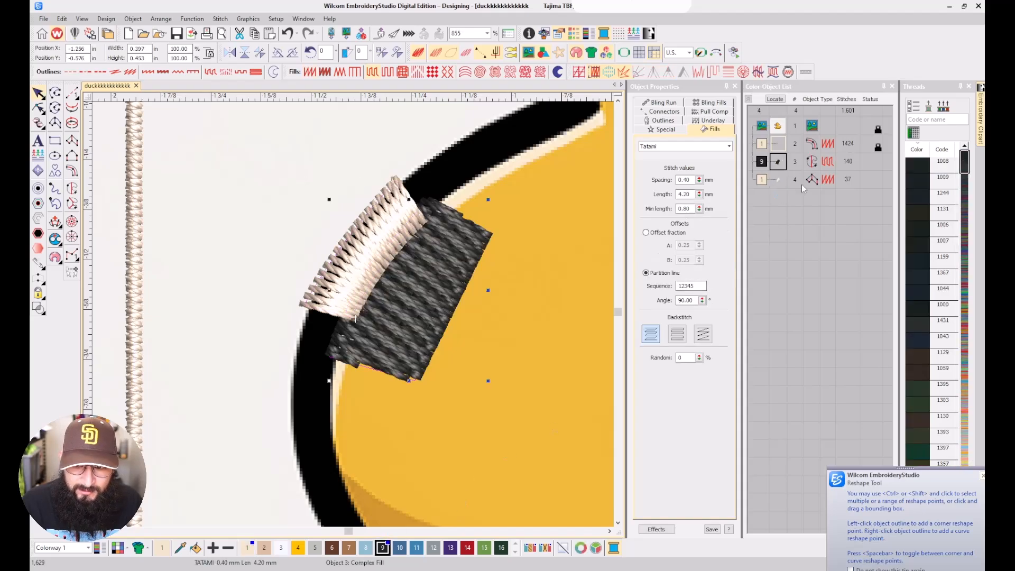
click(434, 547)
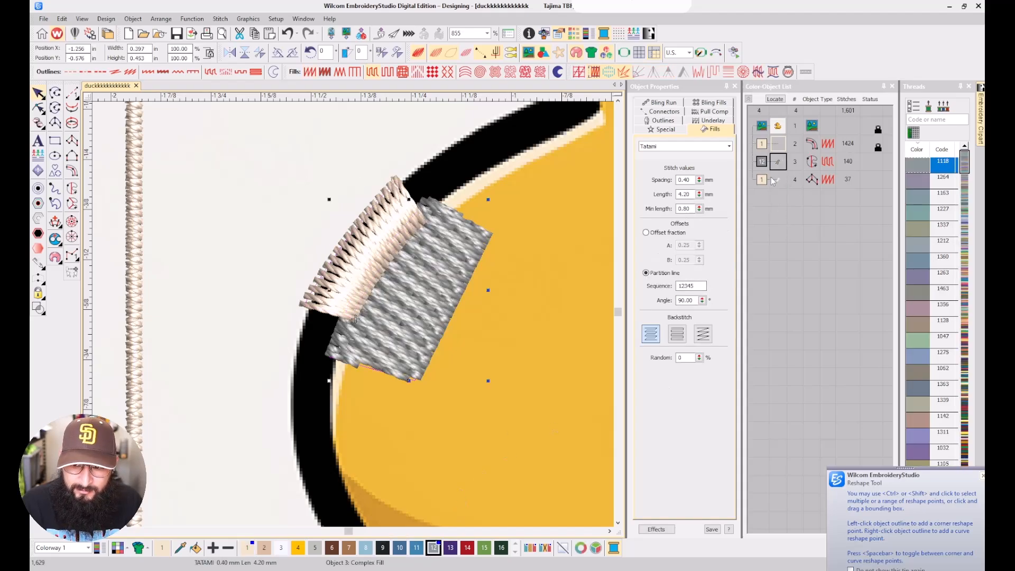
Recolour the short satin column on the chest outline with black colour 9, leaving nothing selected.
key(Tab)
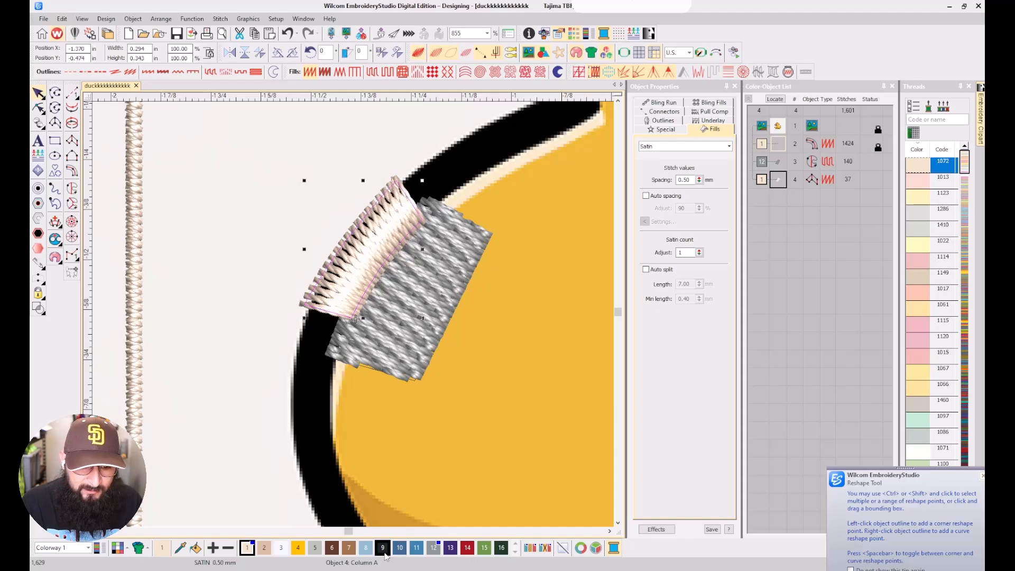
click(383, 548)
click(399, 442)
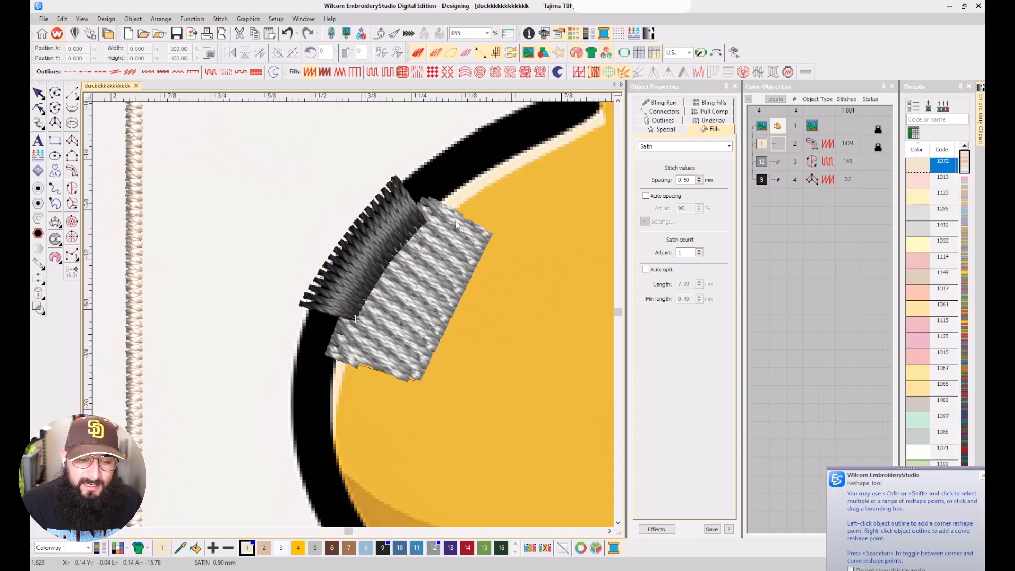
Examine where the black satin column overlaps the grey fill block, both up close and against the whole duck.
scroll(358, 317, down, 3)
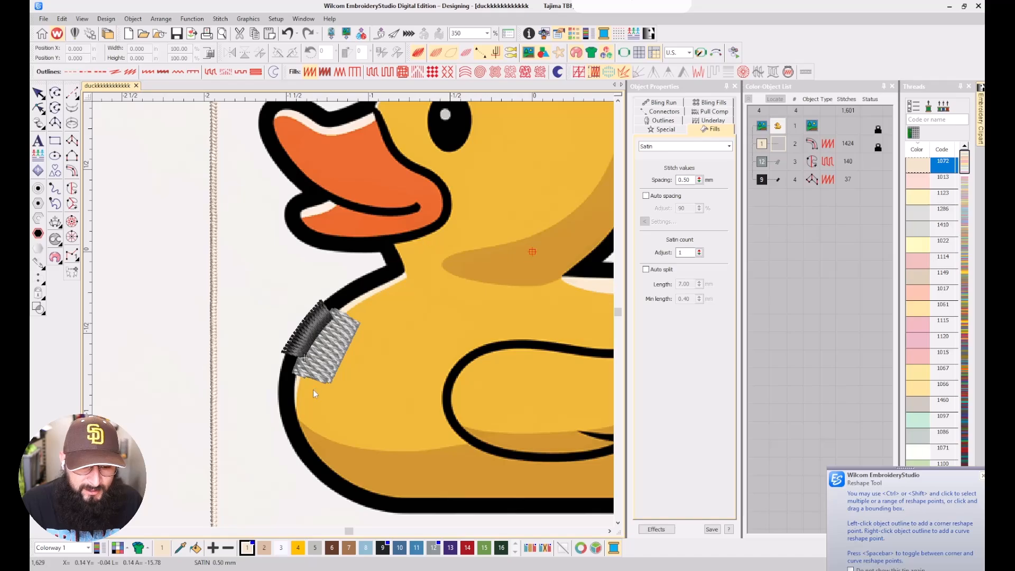
scroll(314, 392, up, 2)
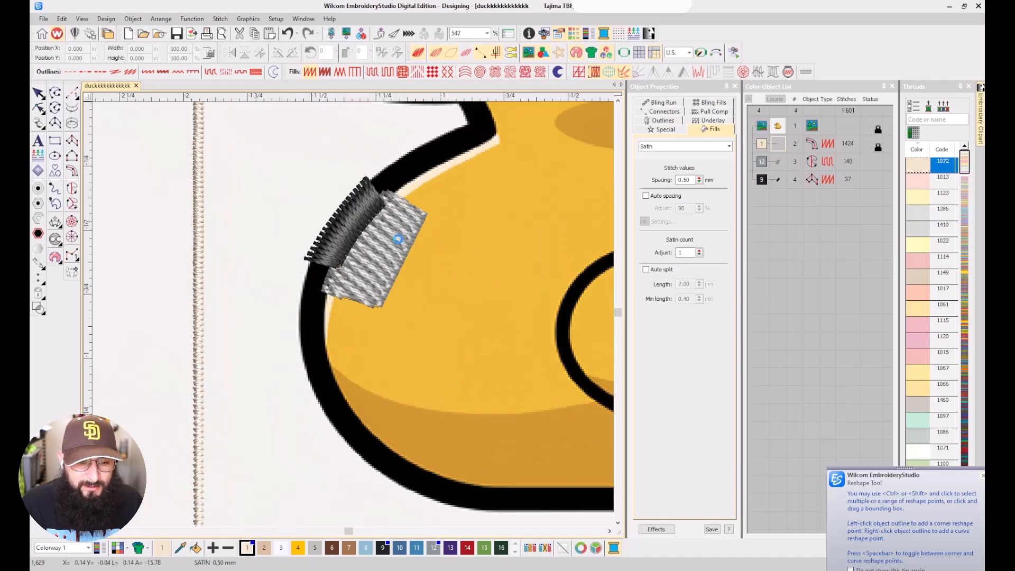
click(398, 239)
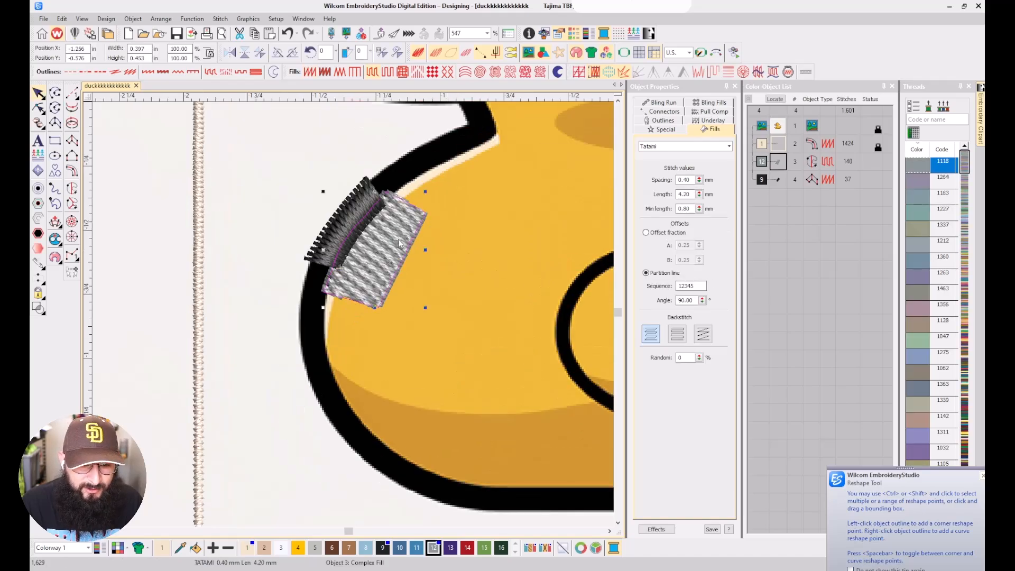
click(356, 218)
scroll(357, 219, up, 3)
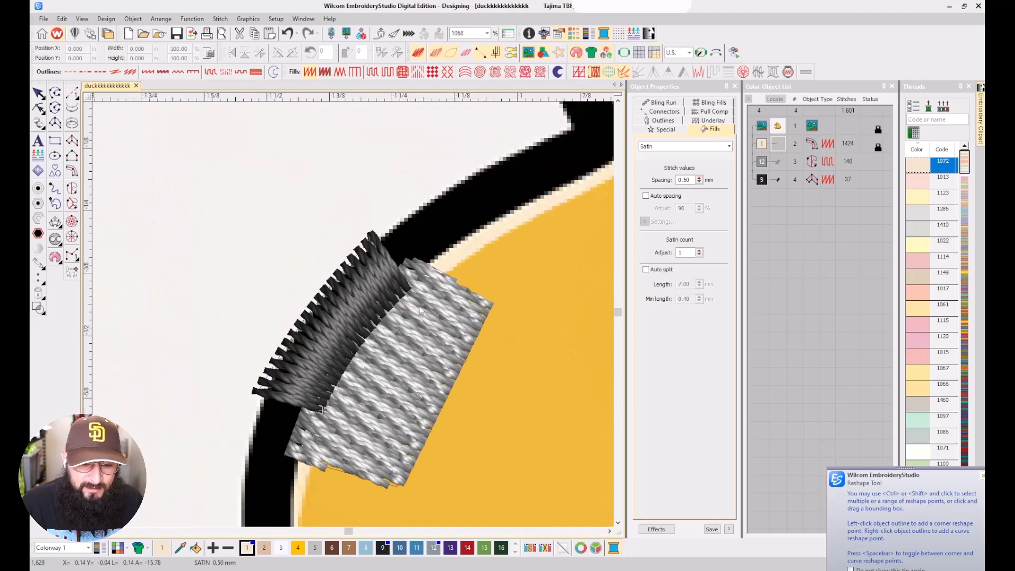
scroll(461, 293, down, 6)
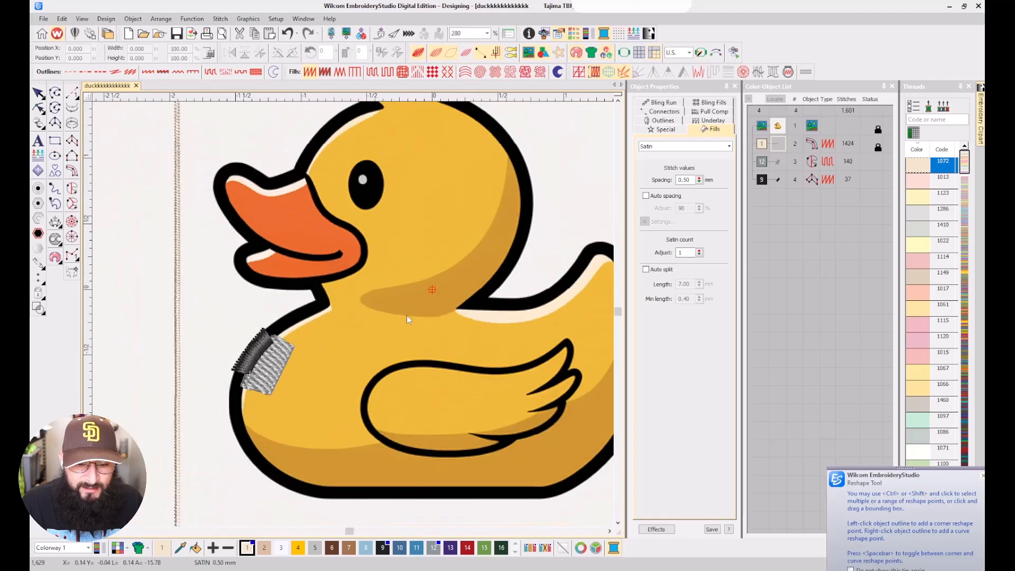
scroll(310, 440, up, 4)
Move the grey fill block slightly inward and the black satin column slightly outward to open a gap between them.
click(360, 293)
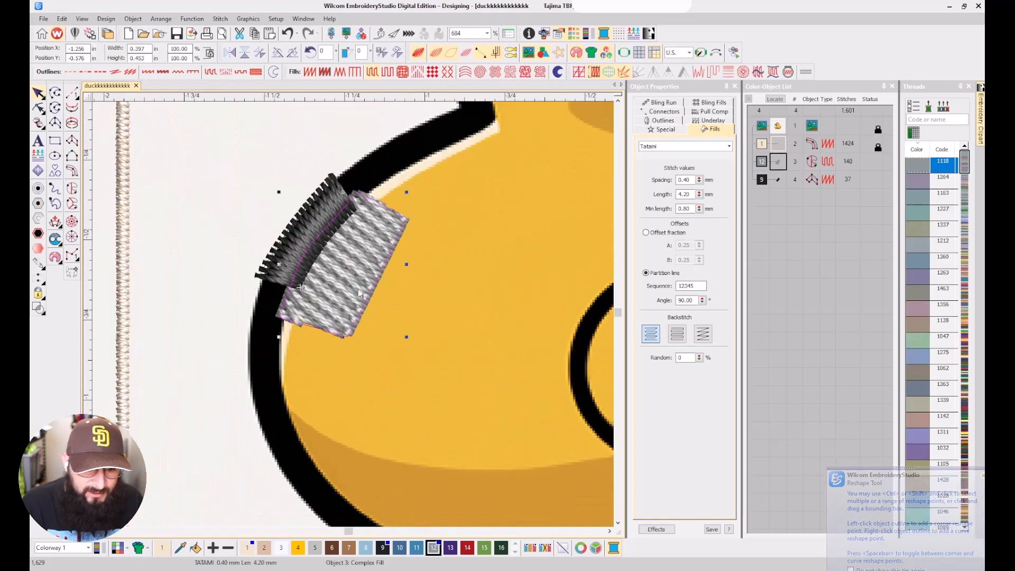
drag(360, 293, 369, 296)
click(328, 217)
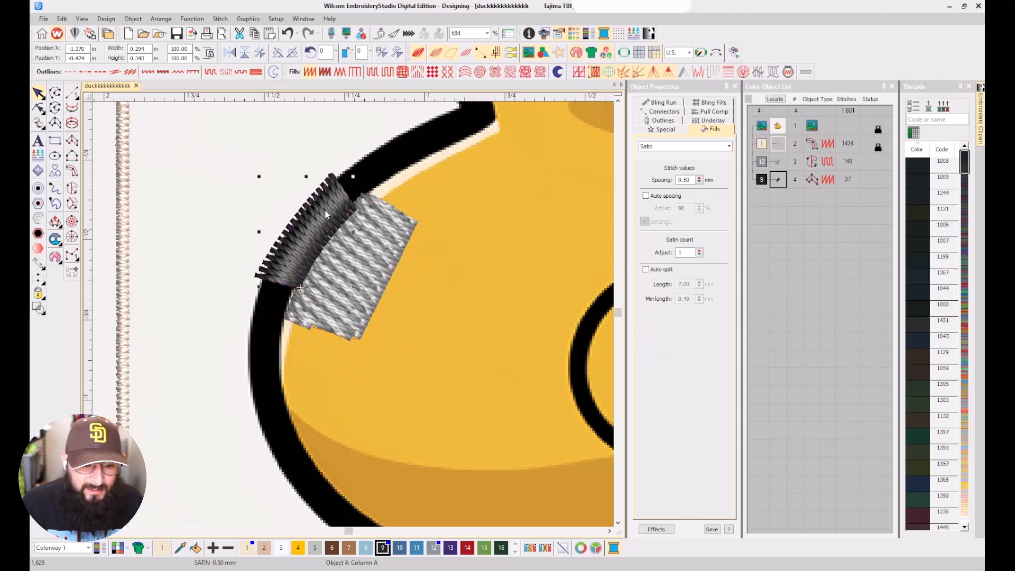
scroll(353, 315, up, 3)
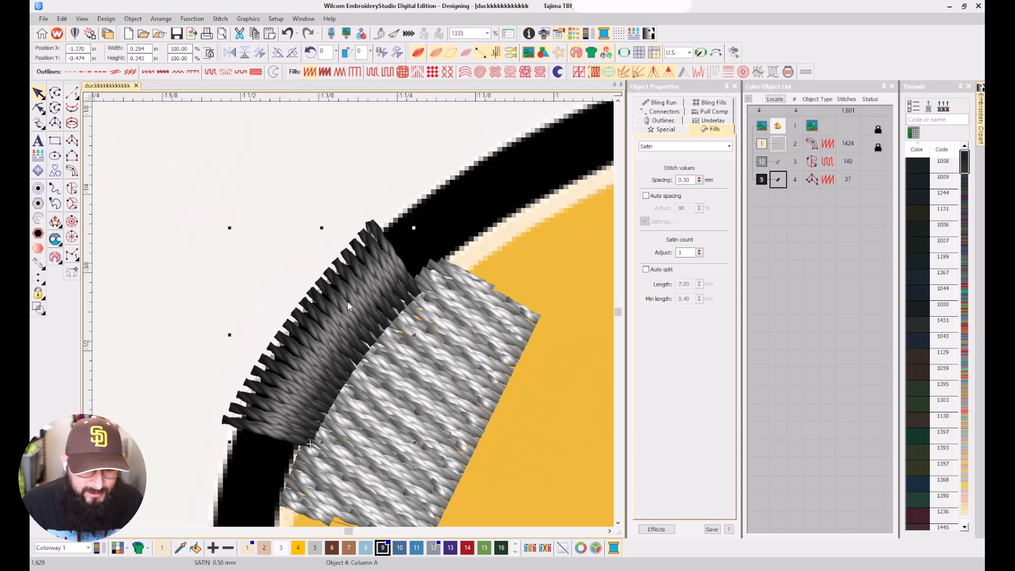
drag(347, 303, 338, 298)
click(469, 371)
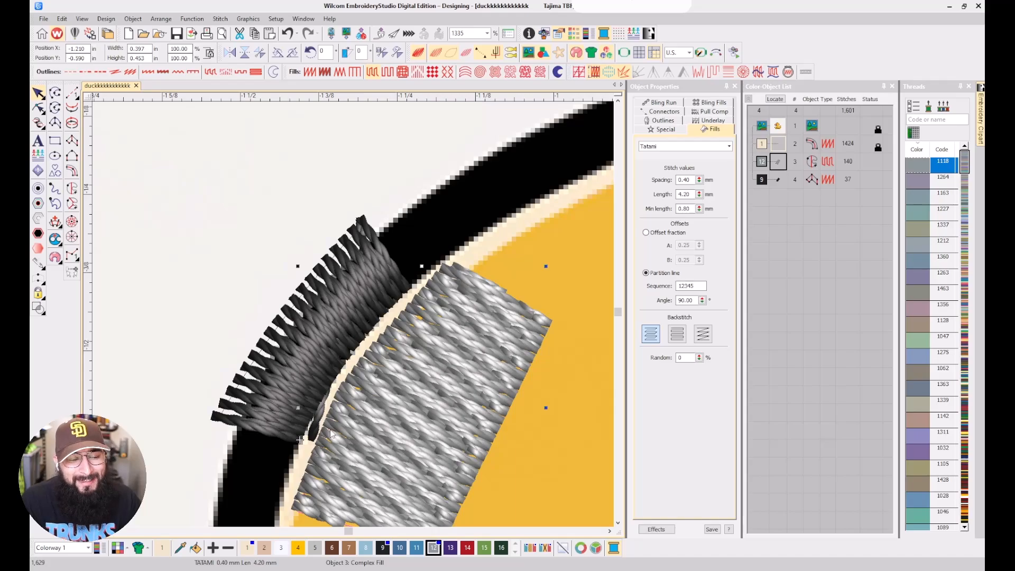
click(226, 334)
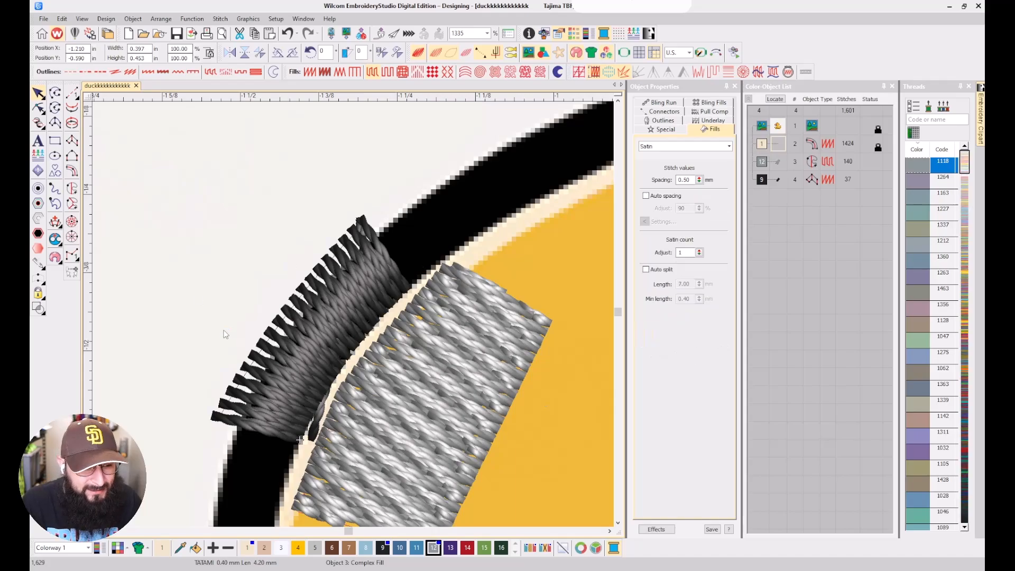
Try to cover the gap with a wider Column A satin segment across the black column and grey fill, and undo it.
click(73, 140)
scroll(268, 415, down, 1)
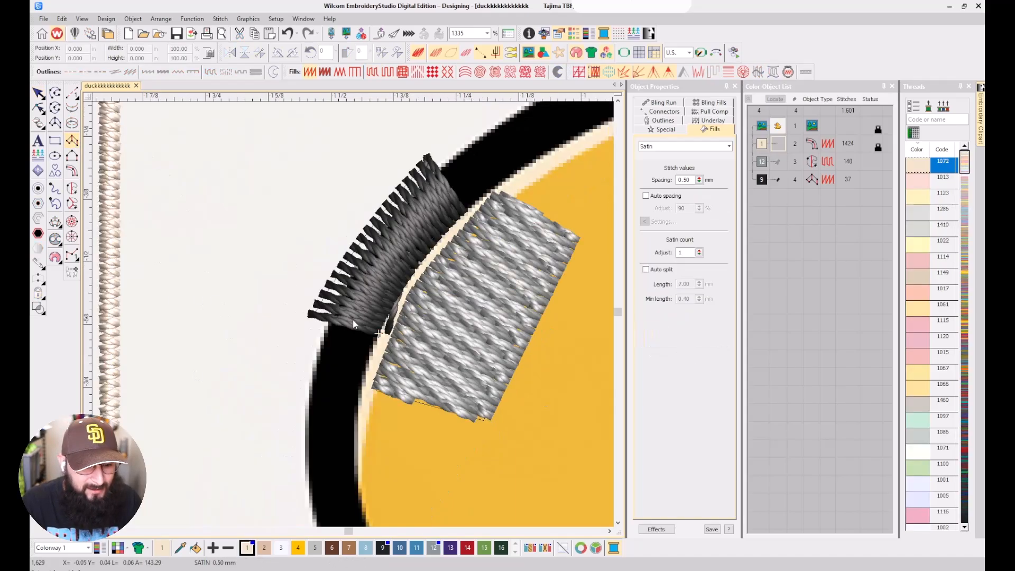
click(339, 362)
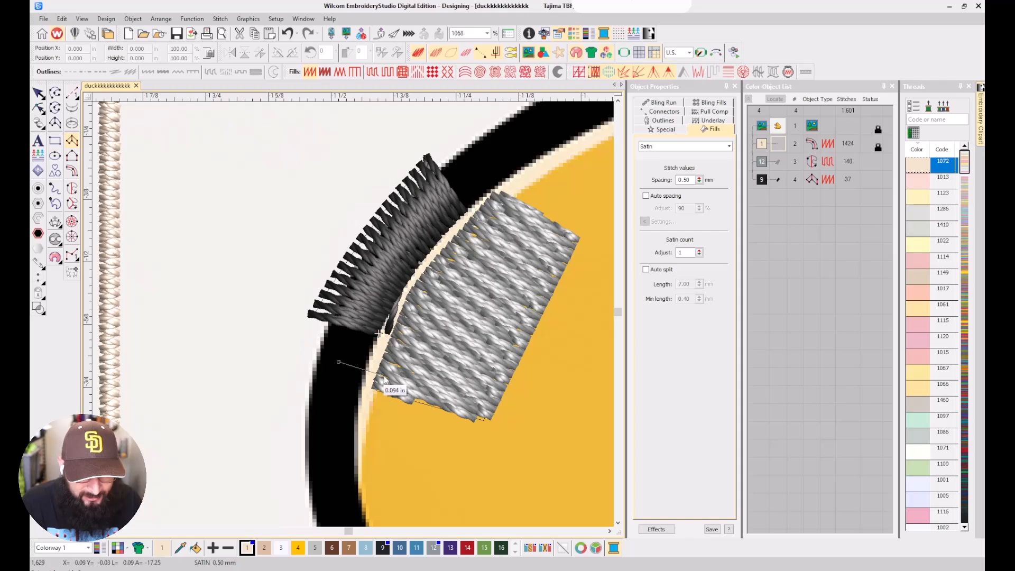
click(430, 395)
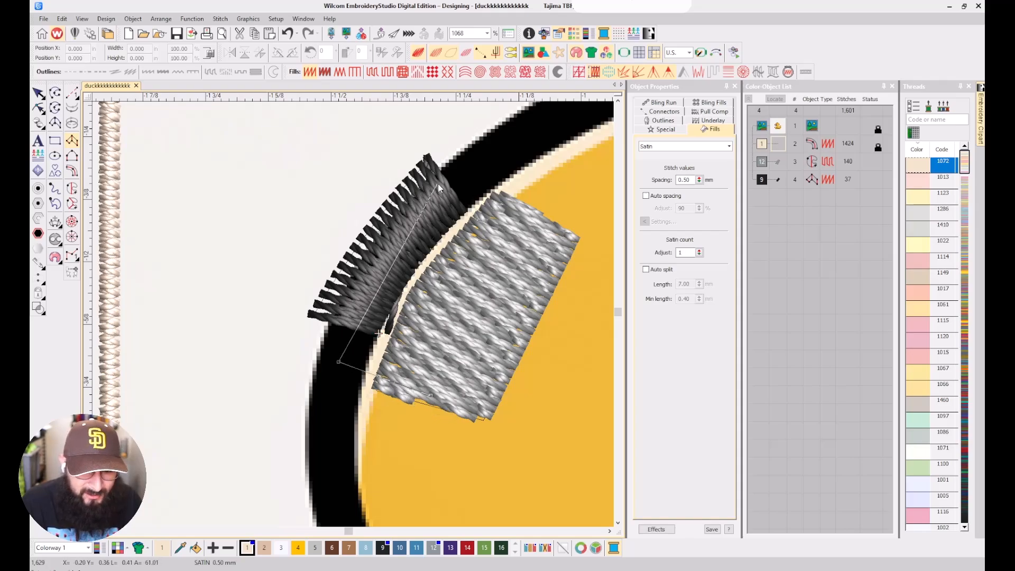
click(439, 184)
click(517, 146)
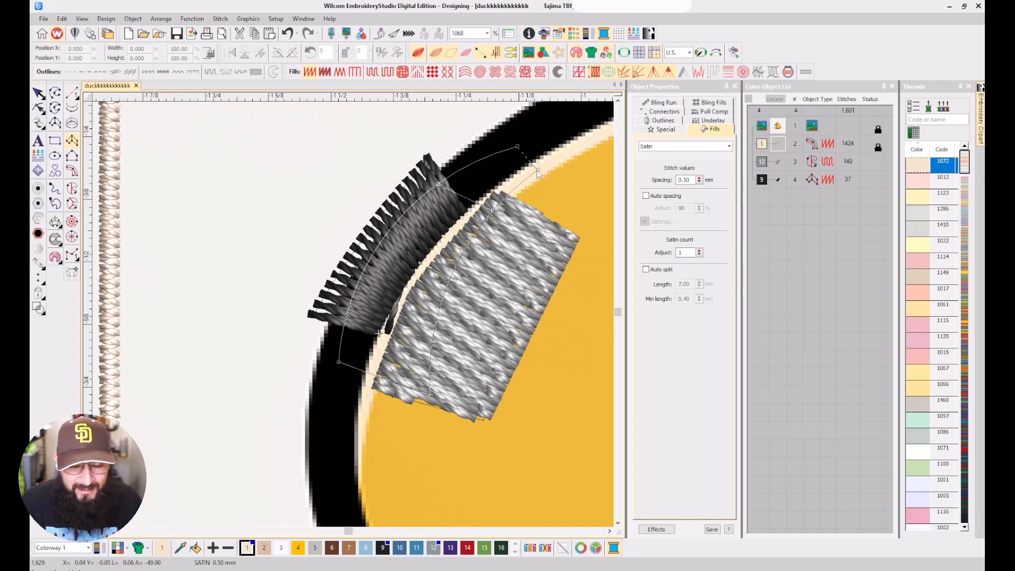
click(537, 170)
key(Return)
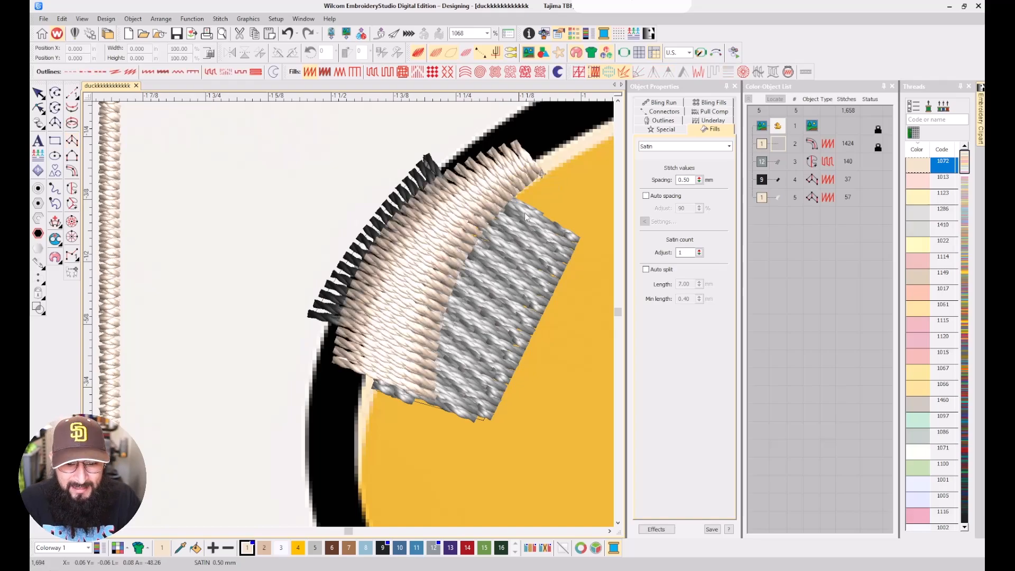
key(ctrl+z)
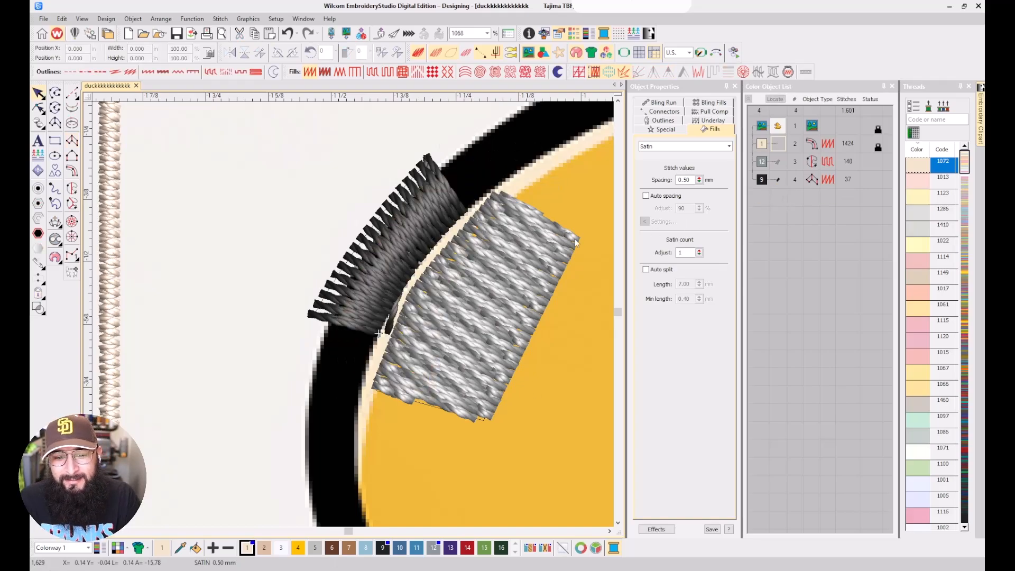
Move the grey fill block back toward the outline so its edge overlaps the black satin column, and clear the selection.
drag(488, 268, 462, 249)
key(Escape)
Try pull compensation values of 0.17 mm and 0.30 mm on the black satin column and settle on 0.28 mm.
click(419, 194)
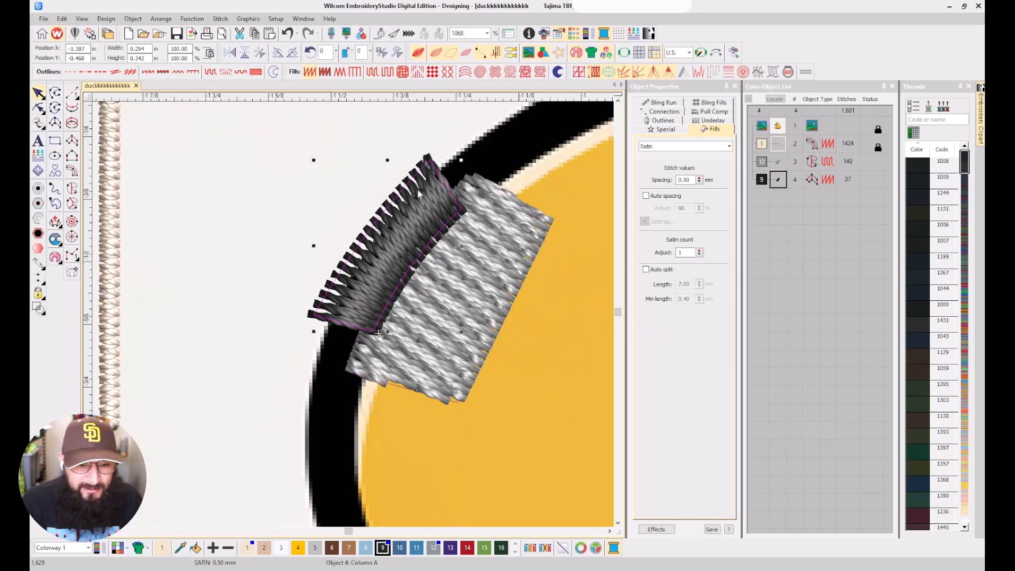
click(708, 112)
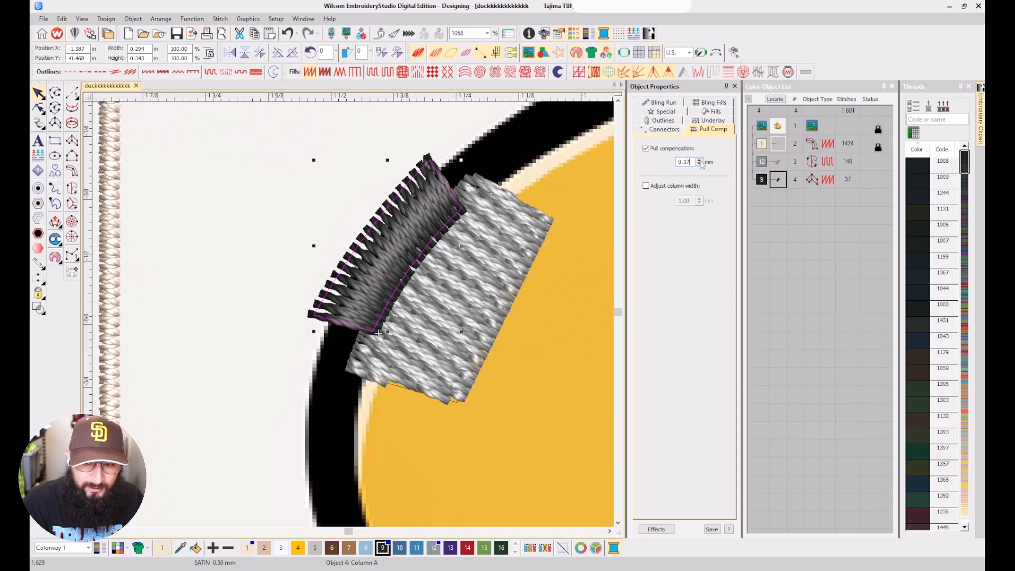
key(Return)
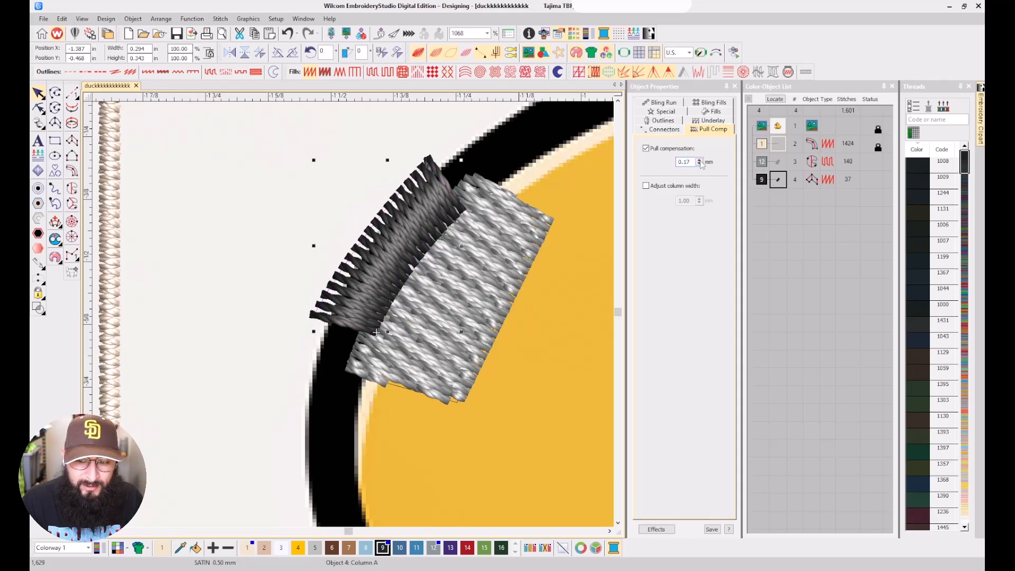
click(690, 162)
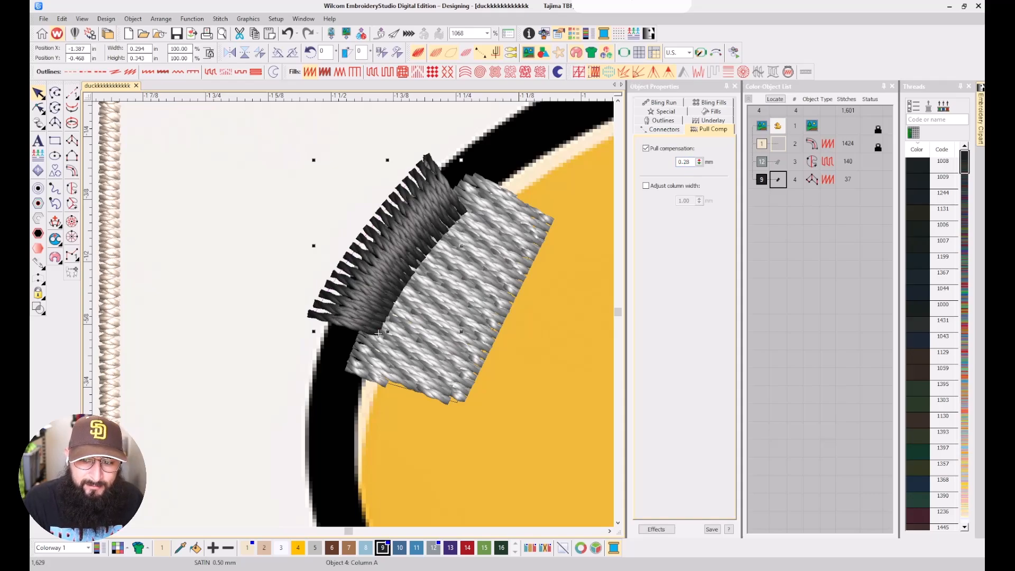
double_click(685, 161)
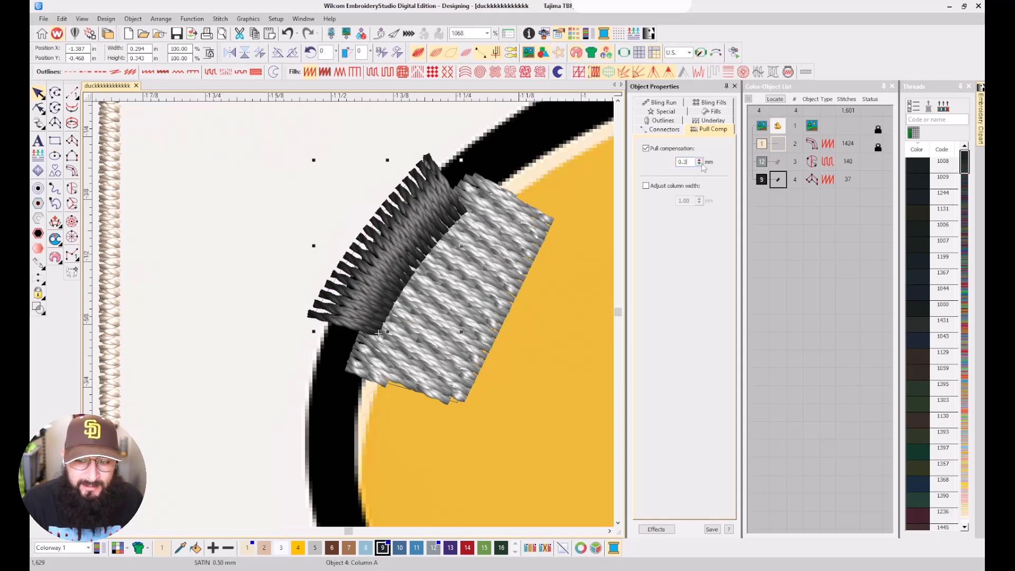
key(Return)
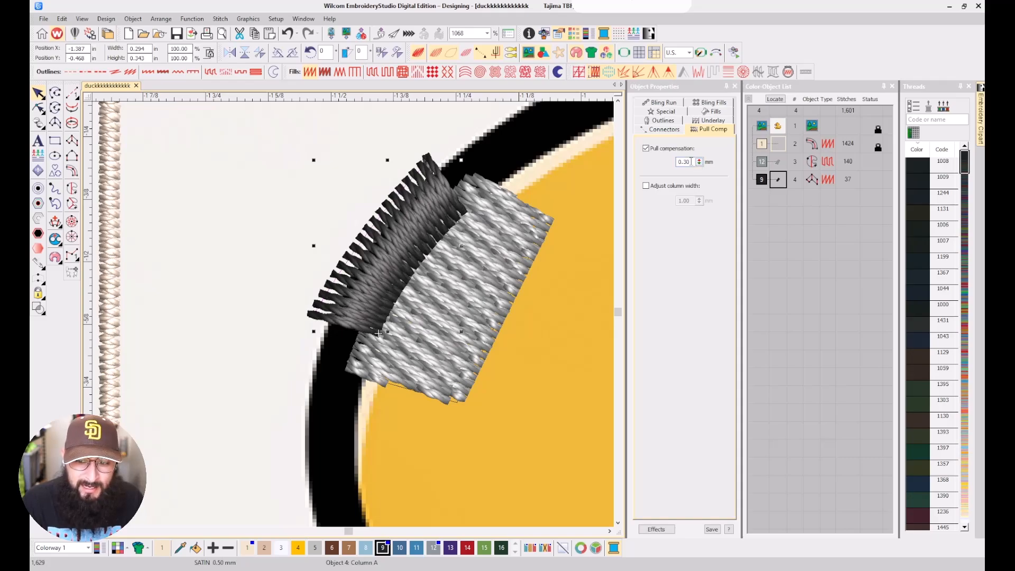
double_click(685, 161)
text(0.28)
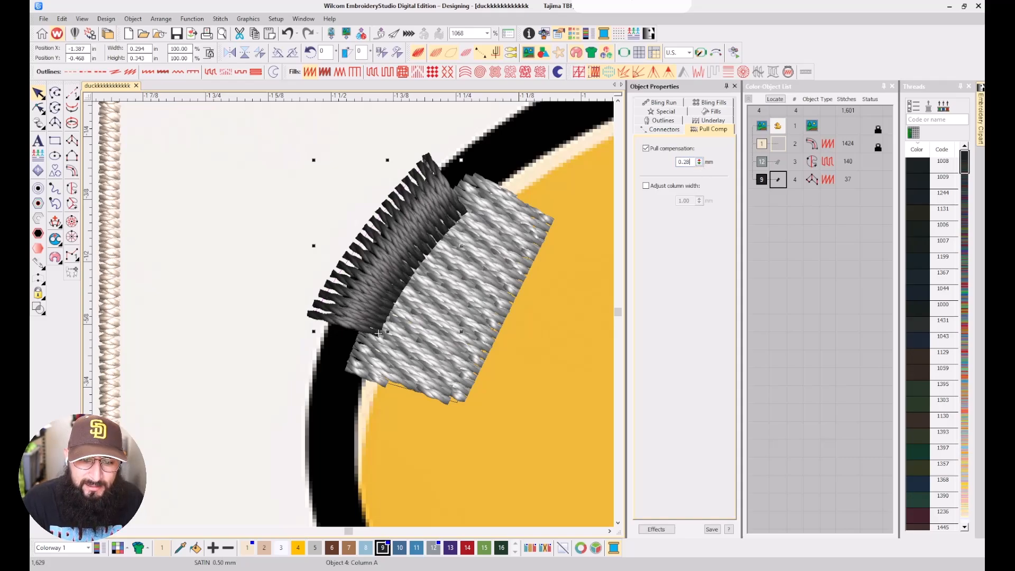
key(Return)
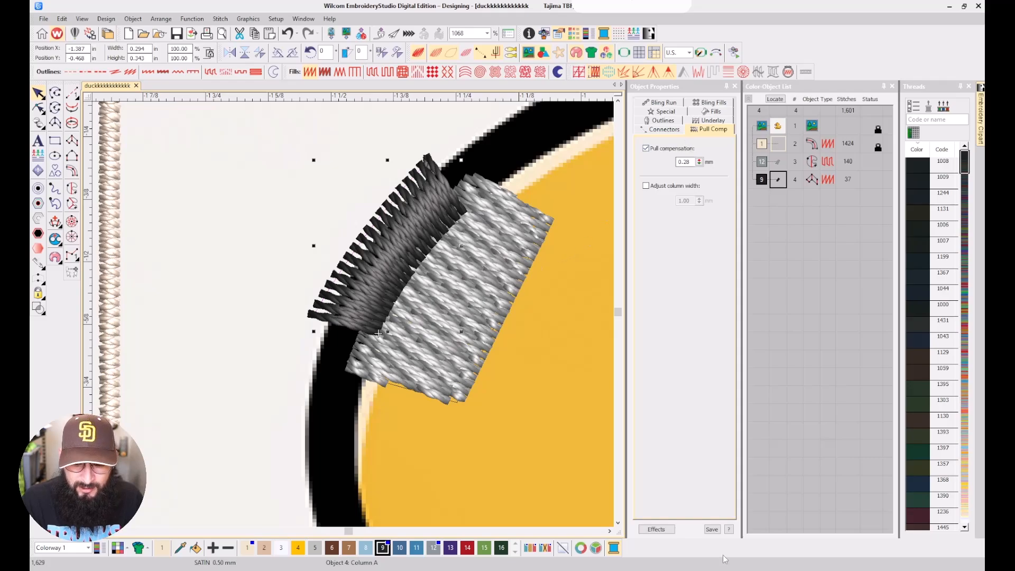
Save the black satin column's pull compensation to the default object properties of the NORMAL template.
click(712, 529)
click(482, 321)
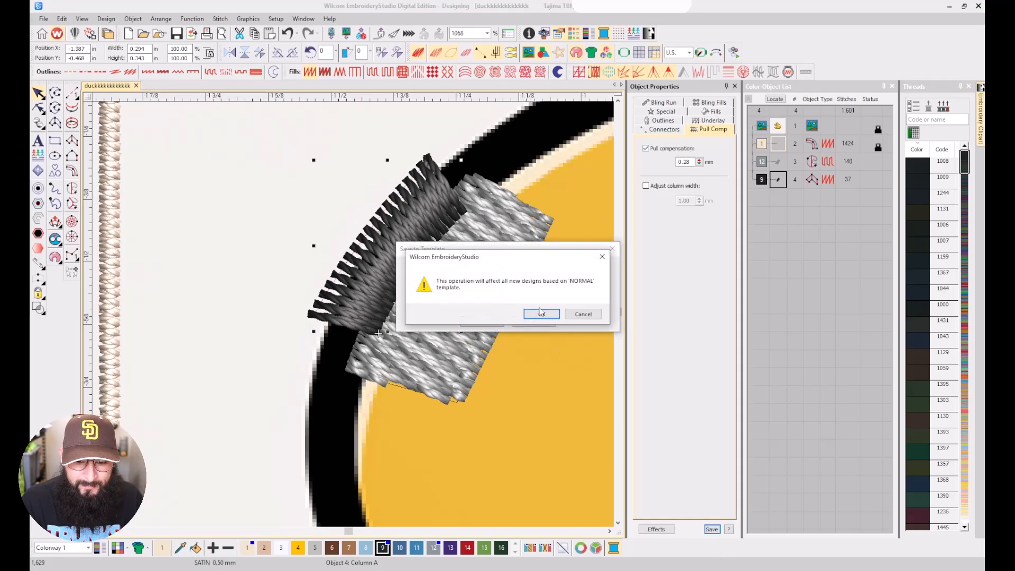
click(540, 313)
Set the black column's satin spacing to 0.38 mm and save it to the default template object properties.
click(681, 120)
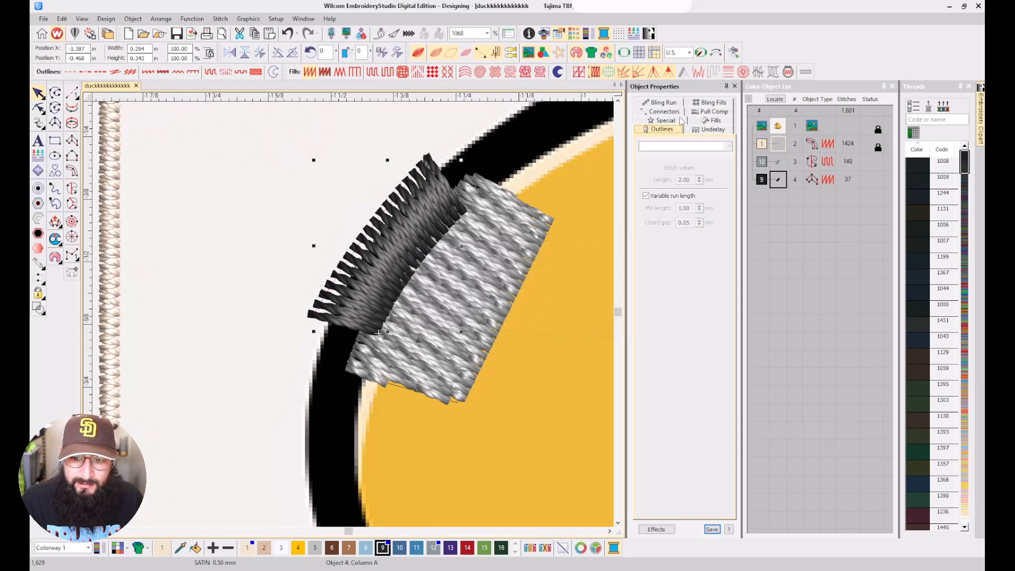
click(692, 131)
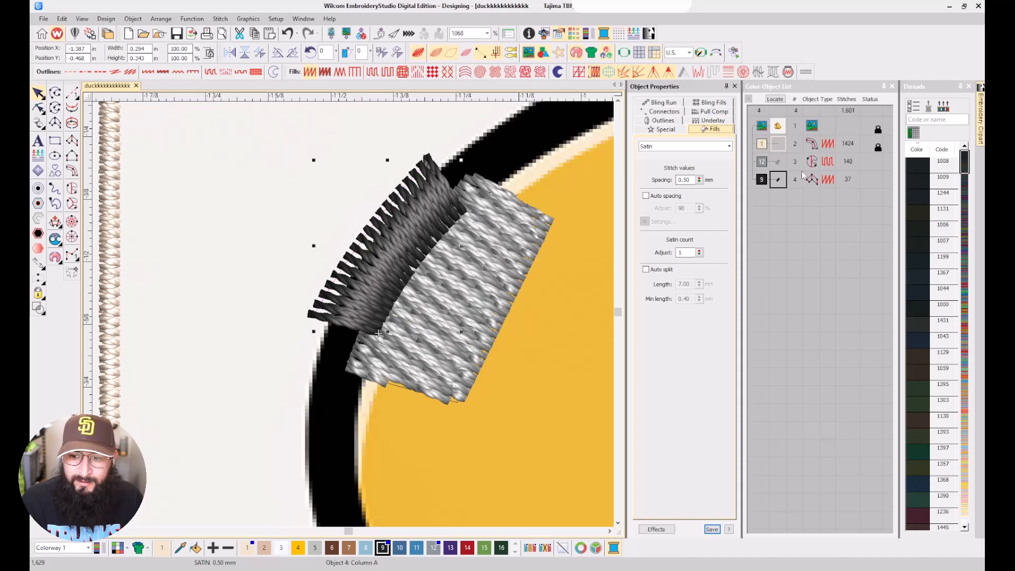
double_click(685, 180)
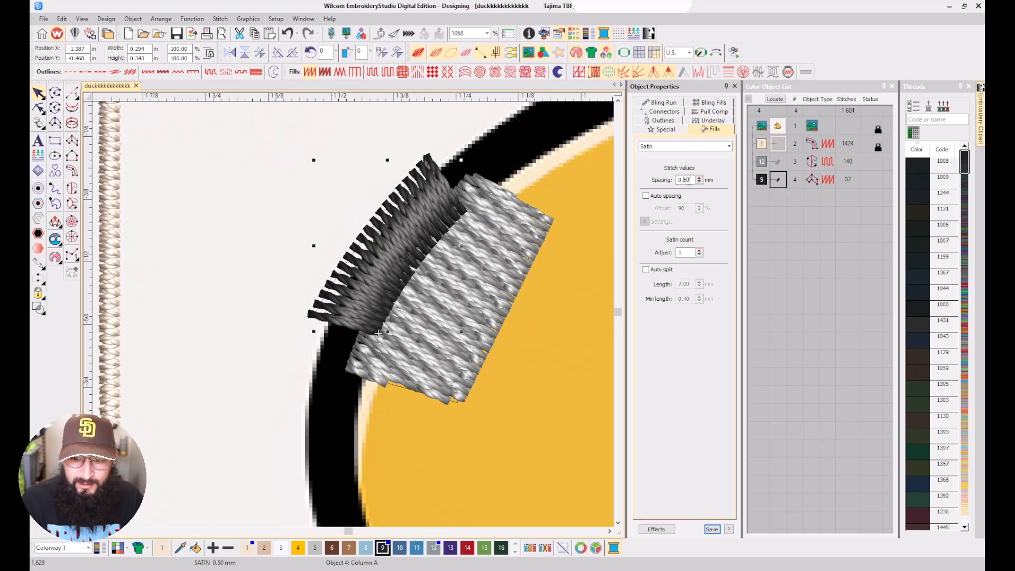
text(0.38)
key(Return)
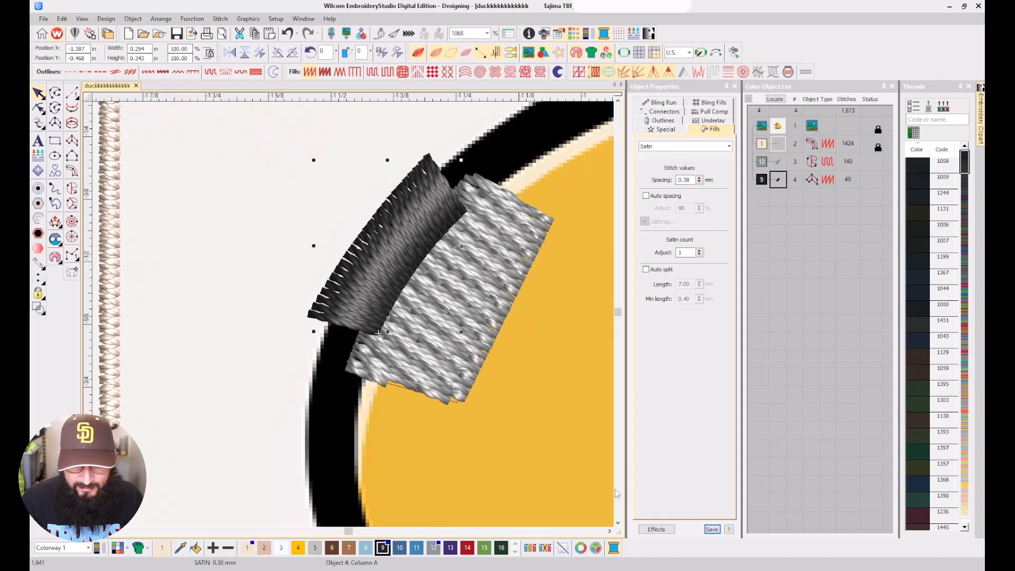
click(711, 530)
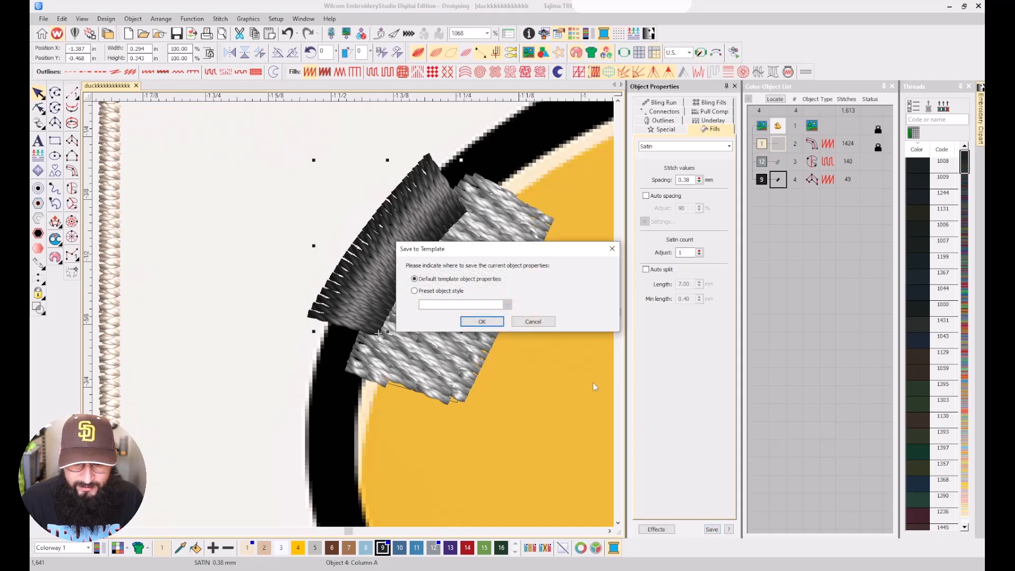
click(482, 321)
click(538, 313)
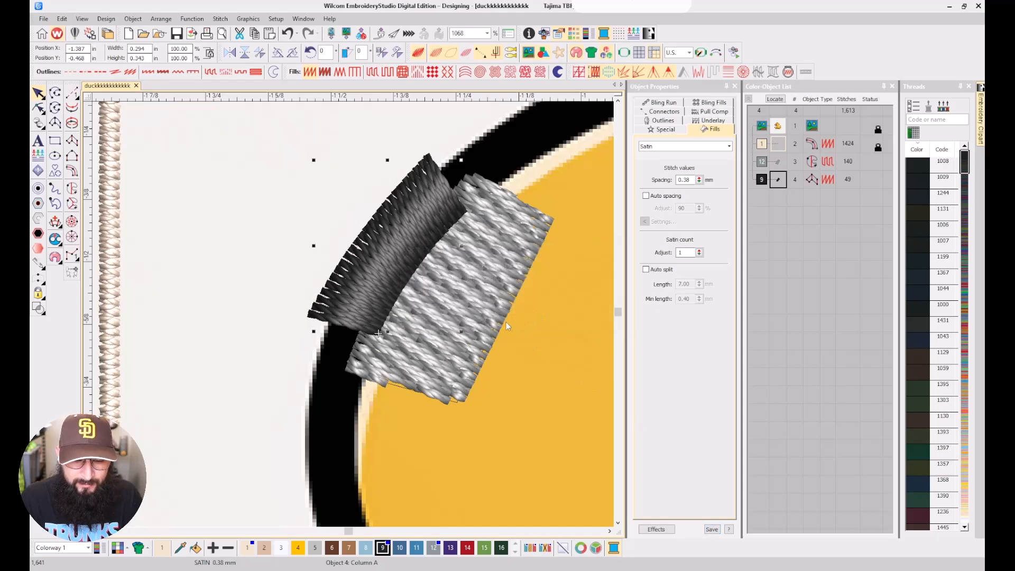
click(535, 322)
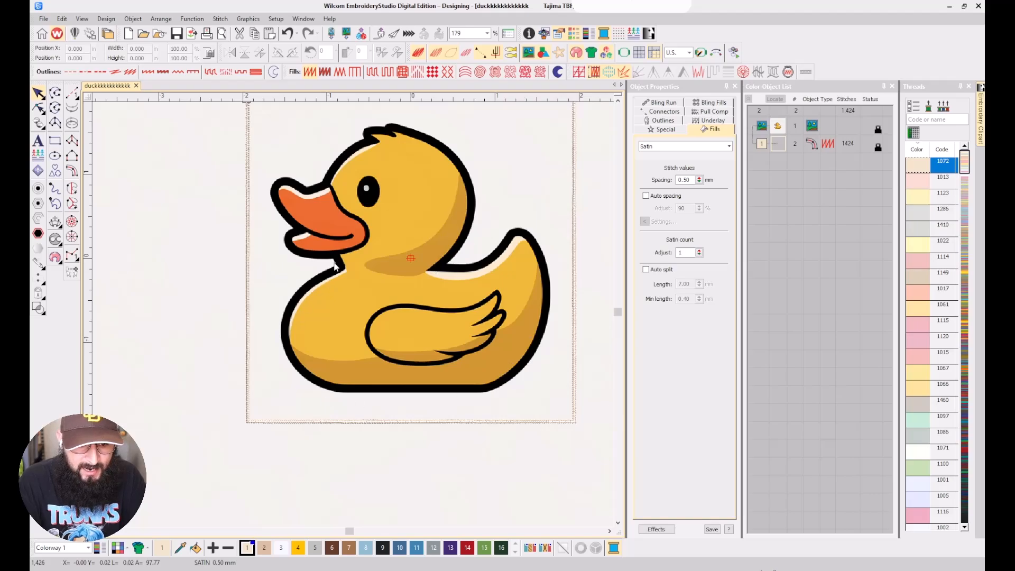
Set the satin spacing for new Column A objects to 0.38 mm and save it as the template default.
scroll(335, 259, up, 2)
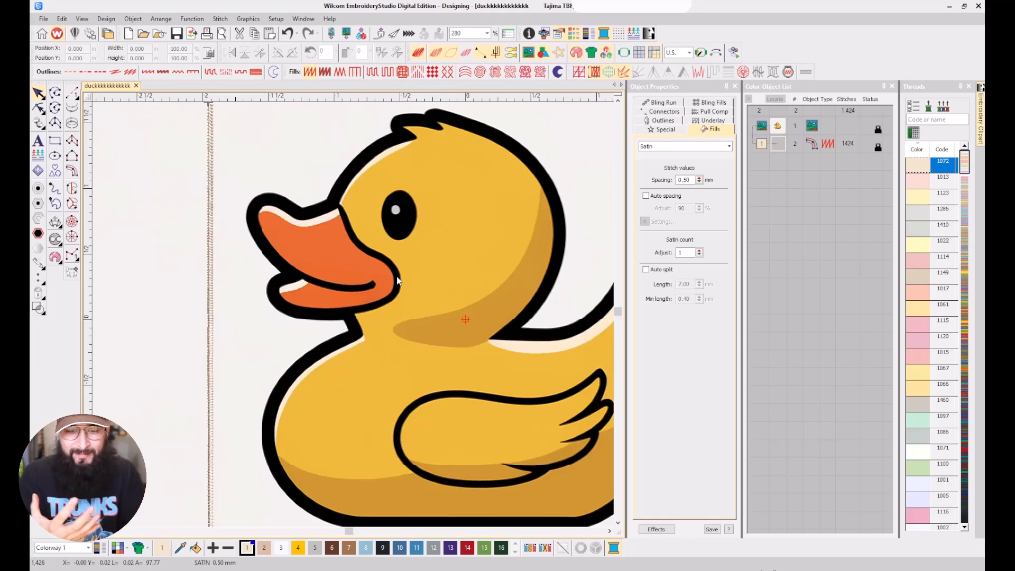
scroll(354, 313, down, 3)
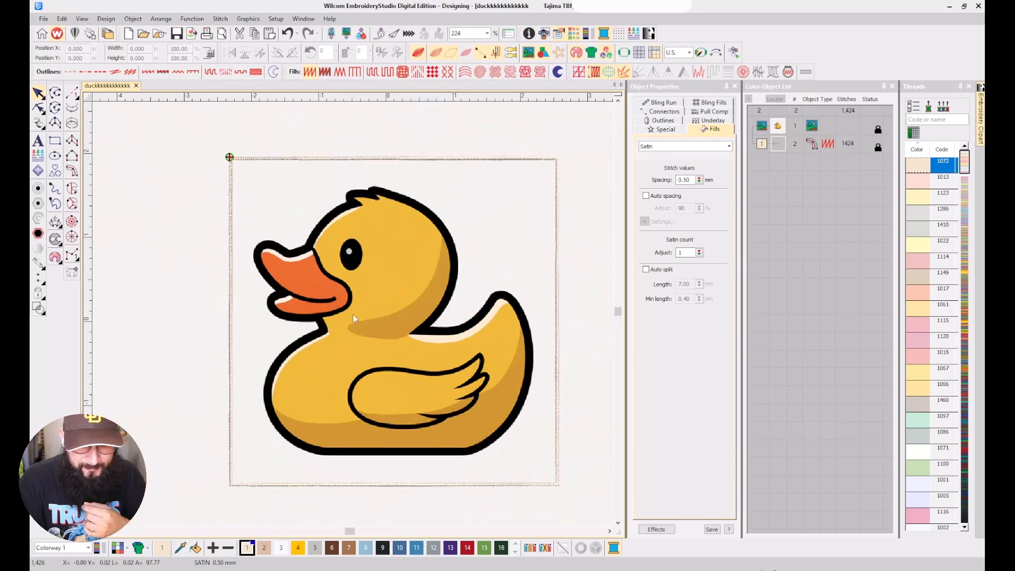
scroll(391, 331, up, 2)
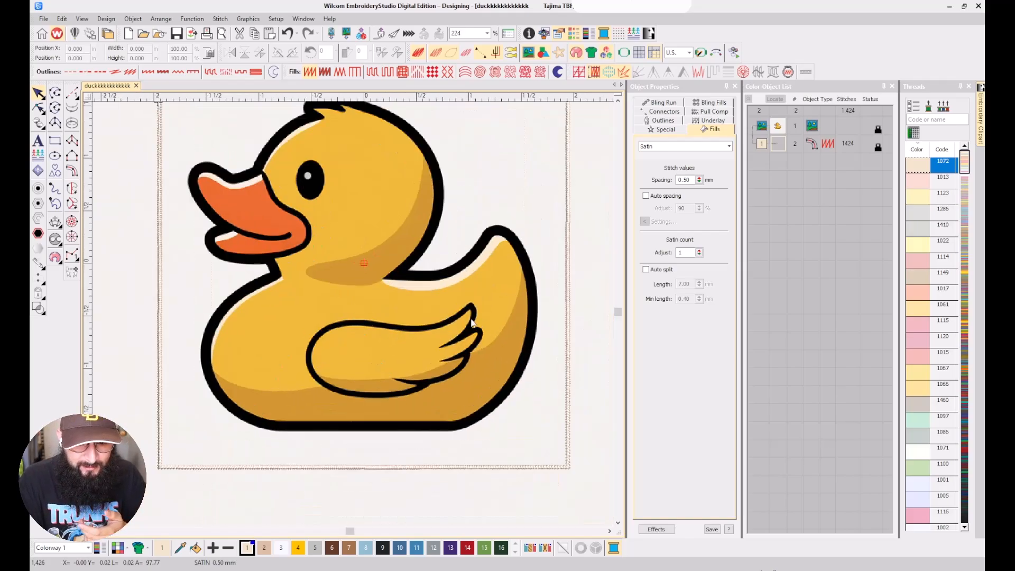
scroll(362, 363, up, 1)
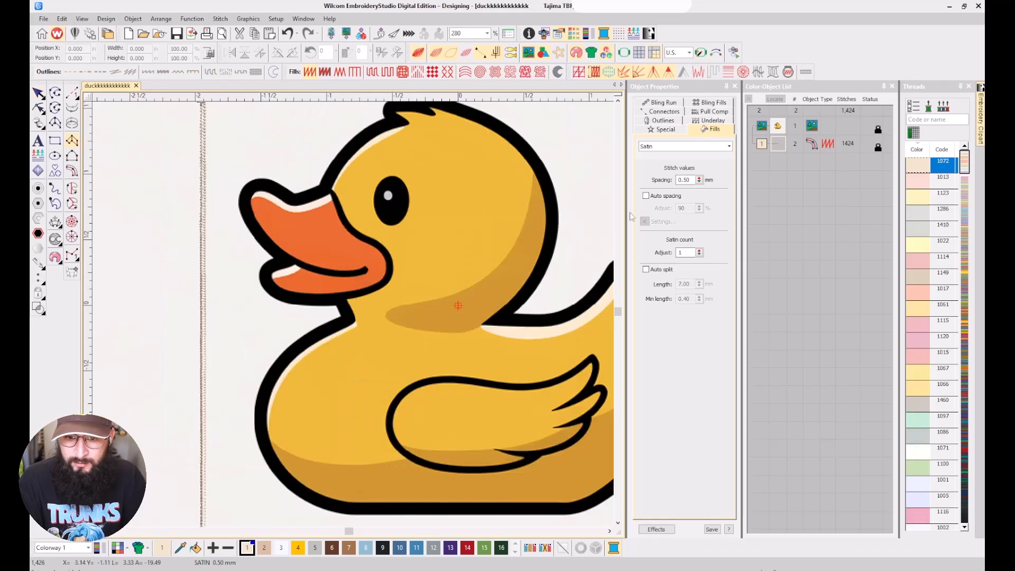
double_click(684, 179)
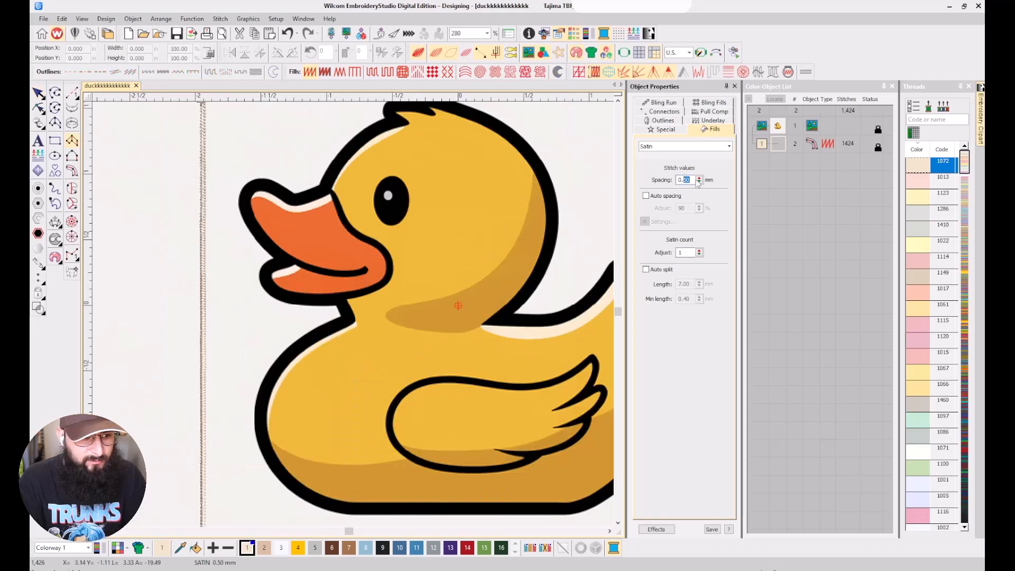
text(38)
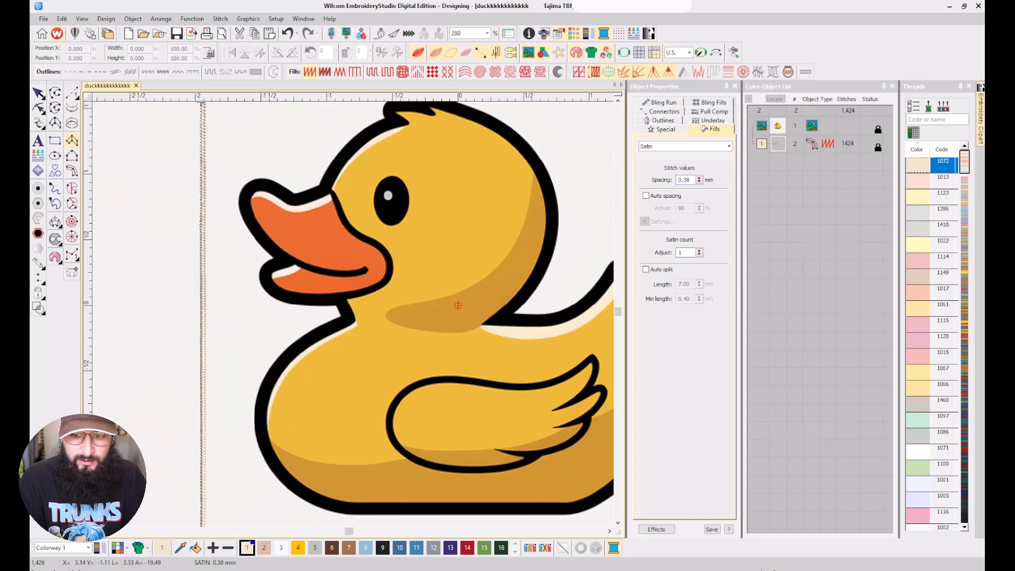
click(712, 528)
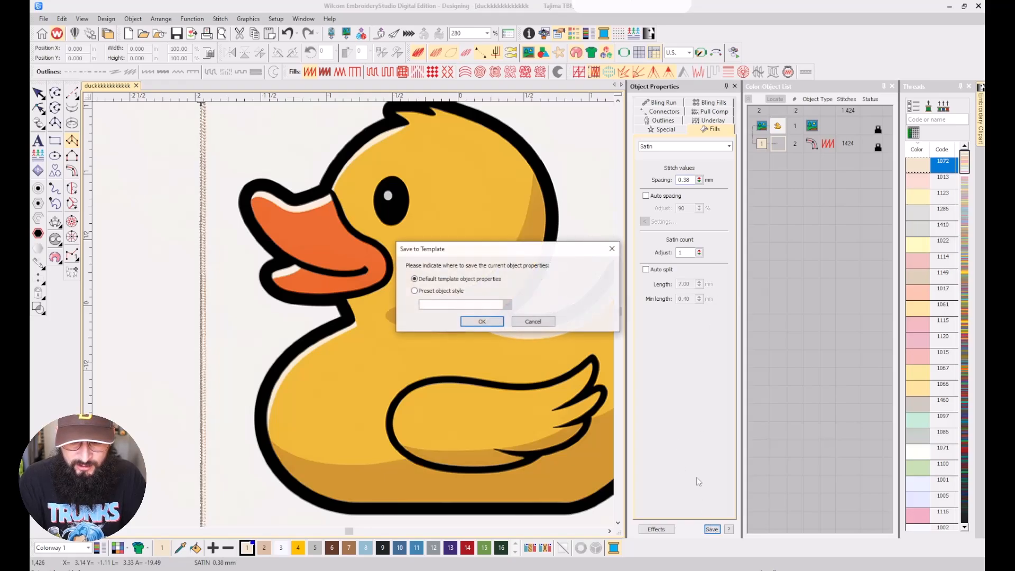
click(497, 322)
click(482, 314)
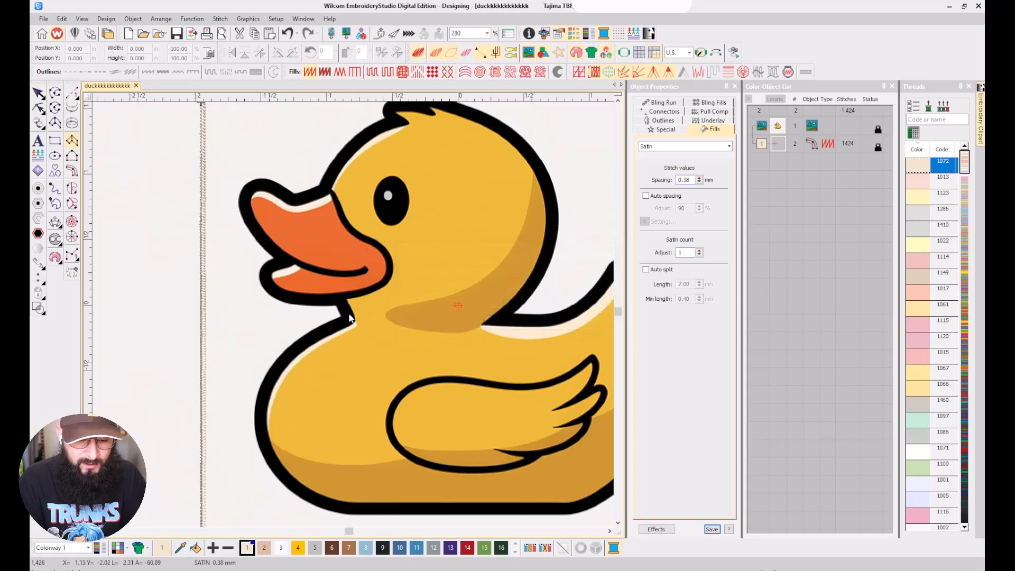
Start a Column A satin on the black outline under the beak, placing point pairs around the neck corner onto the chest line.
scroll(338, 307, up, 6)
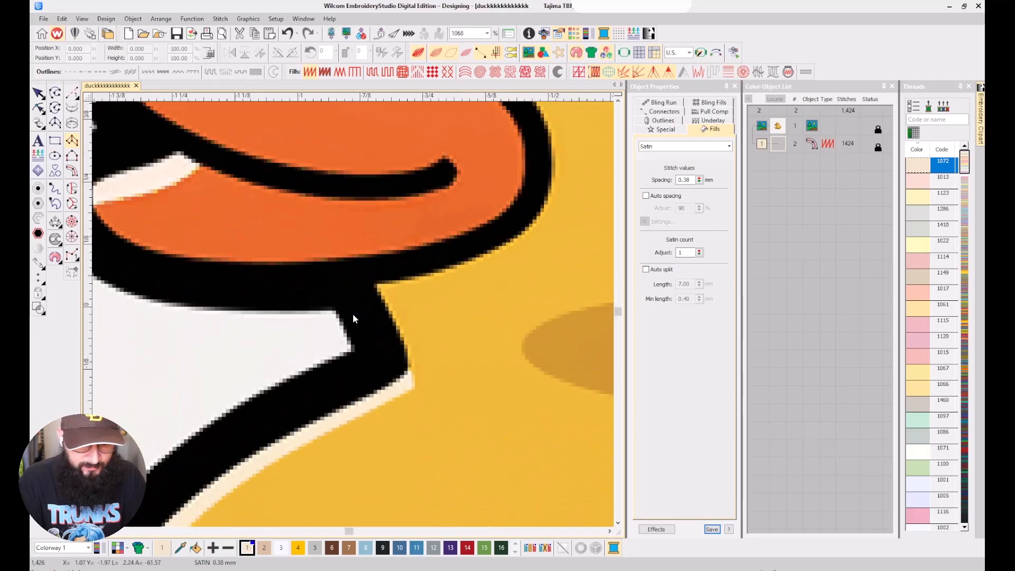
click(376, 271)
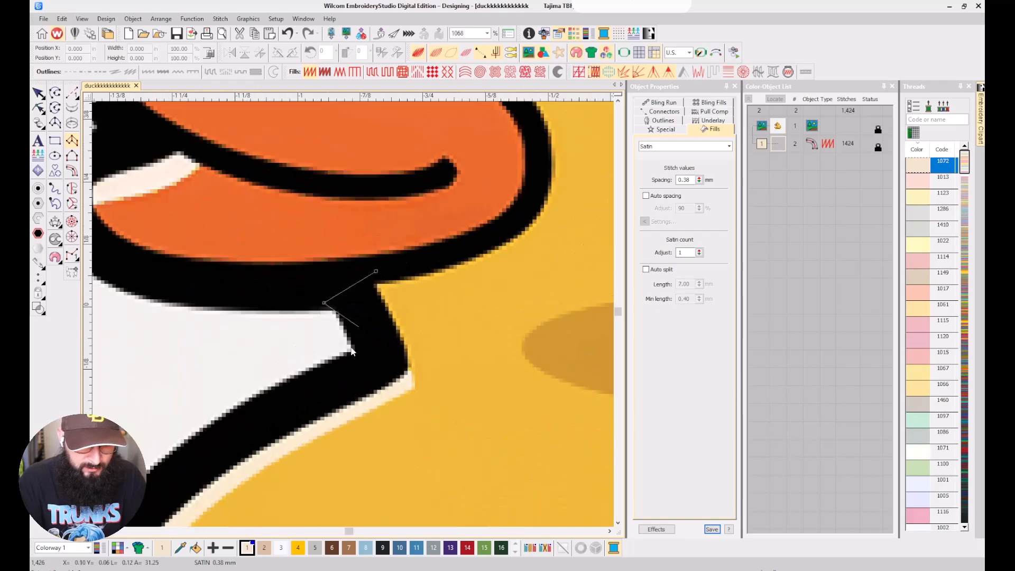
click(349, 354)
click(410, 377)
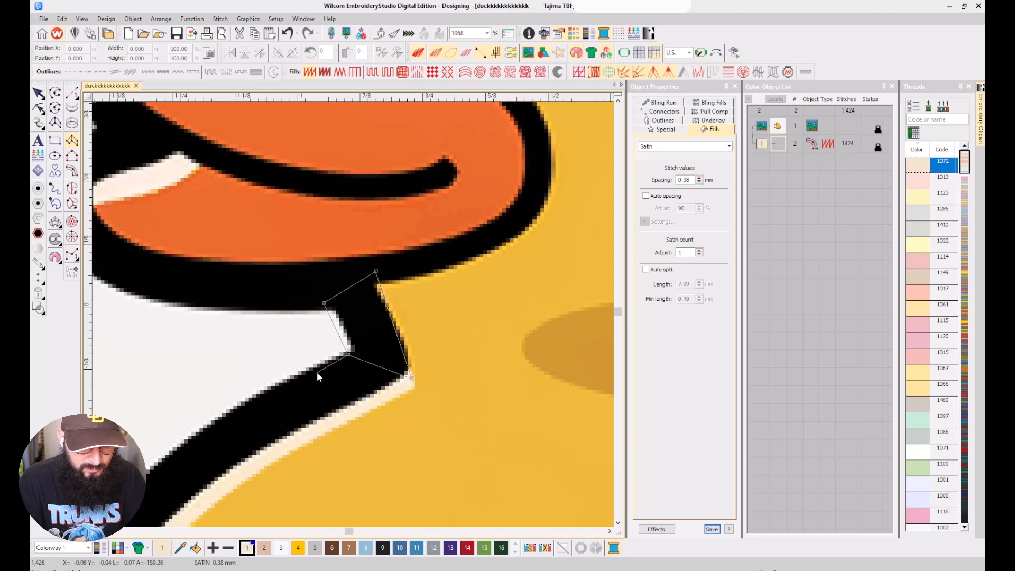
click(309, 364)
click(332, 410)
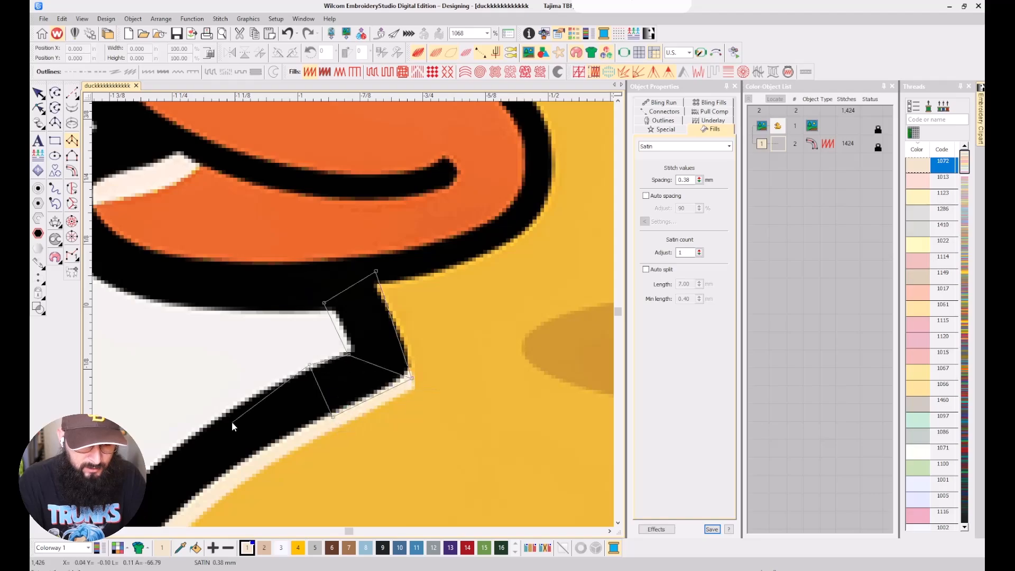
Continue the Column A point pairs along the black outline over the upper chest to its foremost edge, using curve points there.
scroll(223, 426, down, 3)
scroll(353, 313, down, 1)
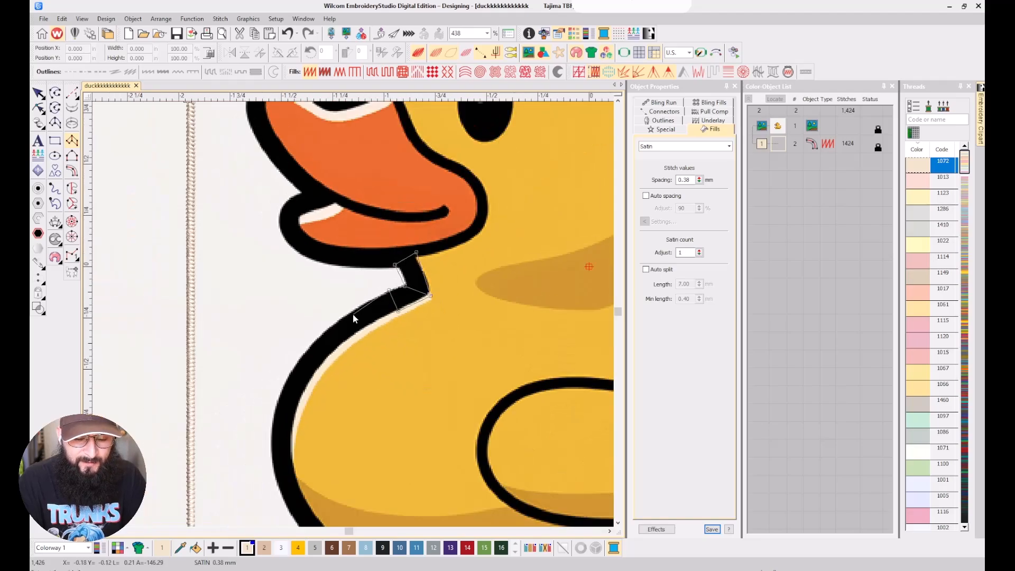
click(342, 314)
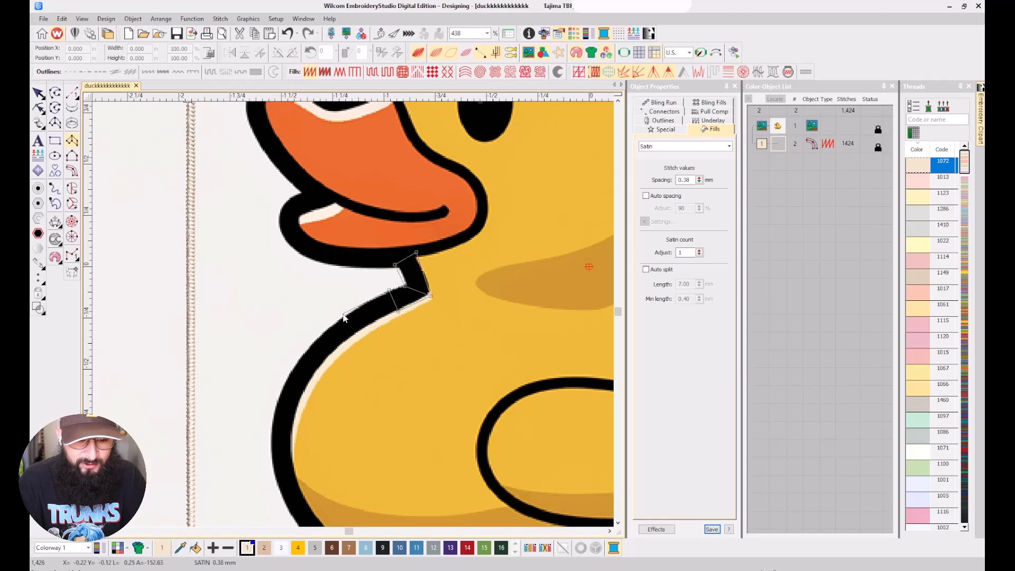
click(355, 335)
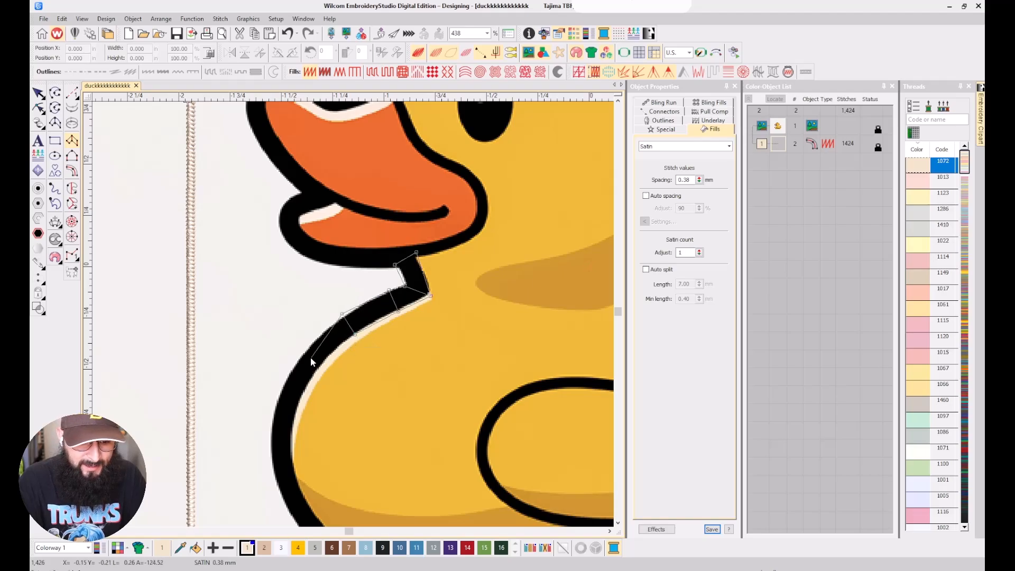
click(289, 370)
click(308, 388)
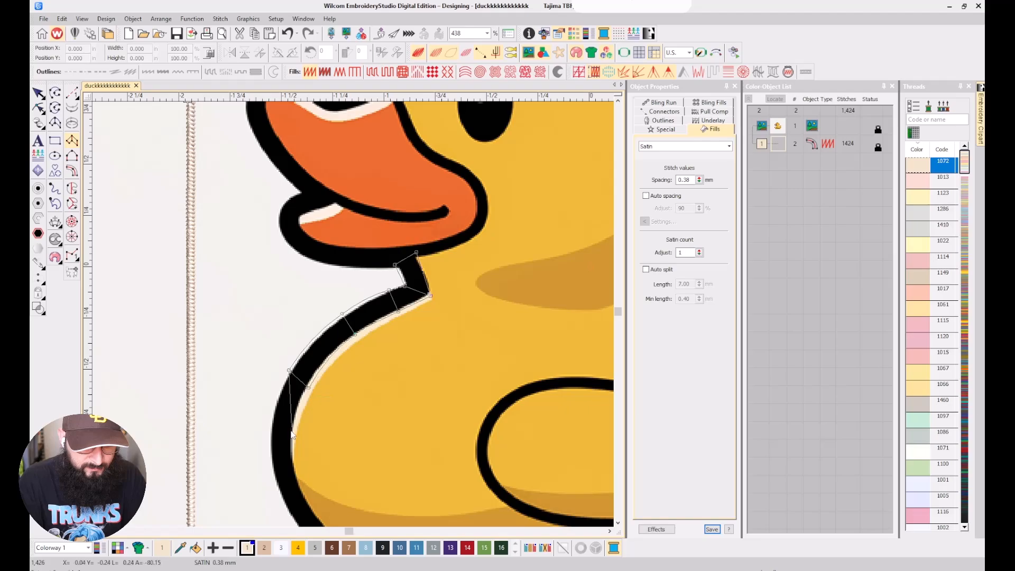
right_click(270, 447)
right_click(291, 450)
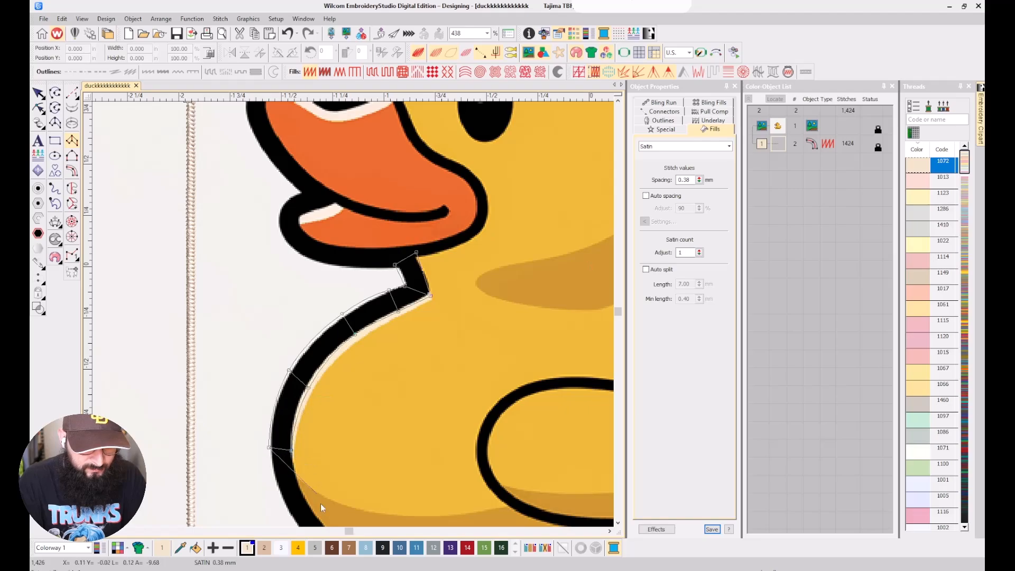
Continue the Column A curve-point pairs along the black outline around the lower chest and onto the start of the flat belly line.
drag(321, 504, 336, 407)
right_click(336, 458)
right_click(354, 436)
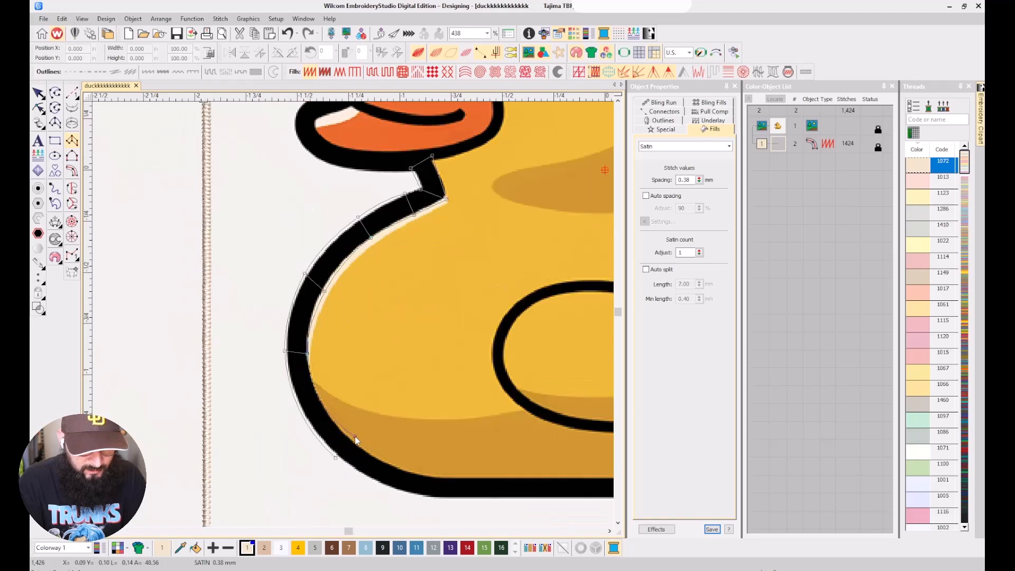
right_click(408, 493)
right_click(414, 472)
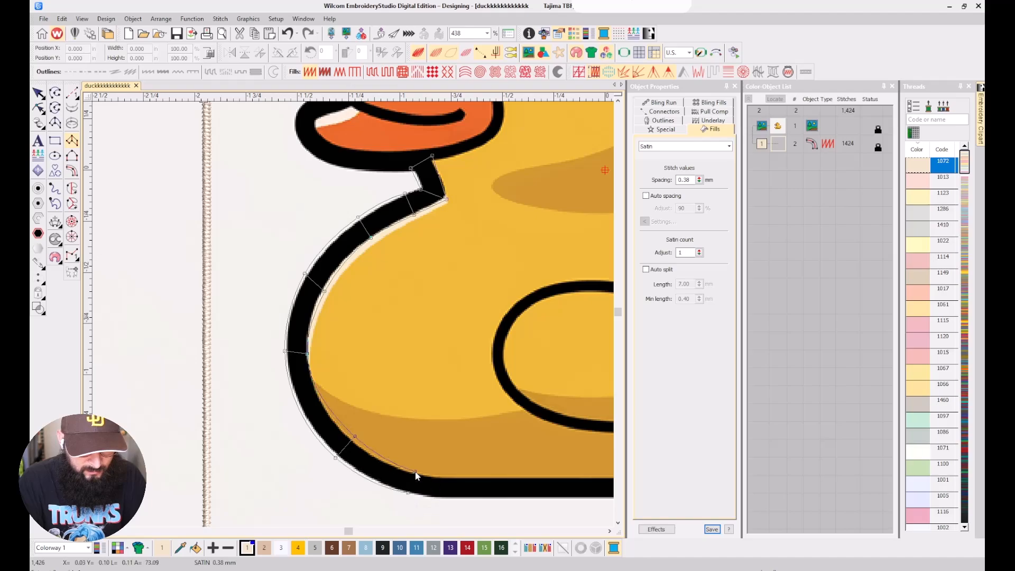
right_click(403, 402)
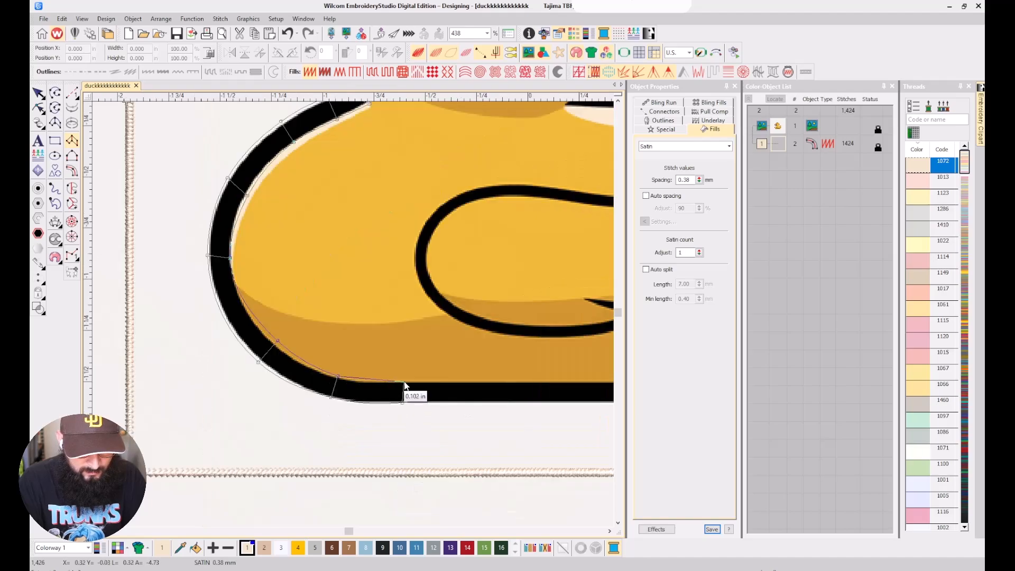
right_click(404, 380)
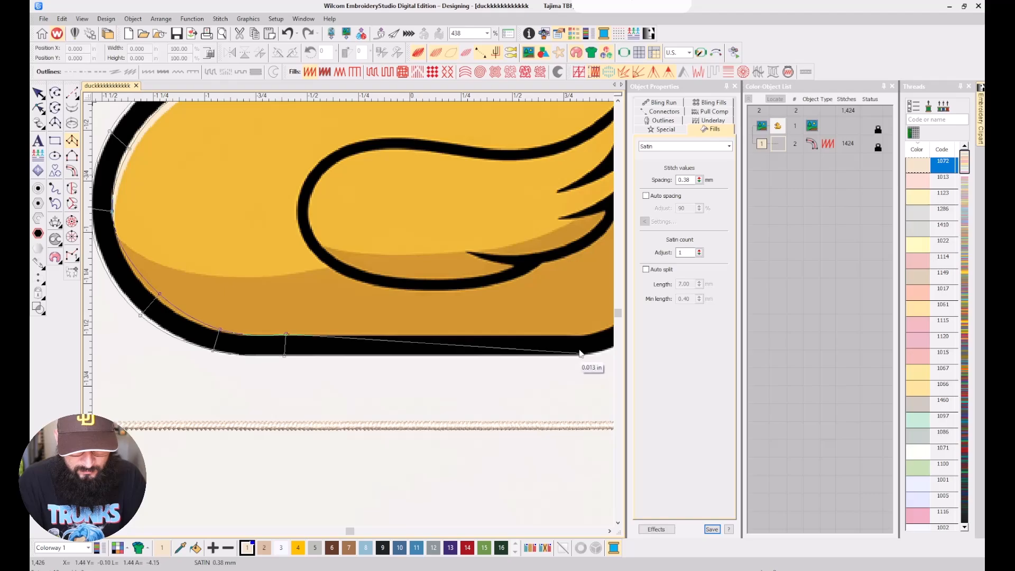
Continue the Column A point pairs across the belly line, around the lower rear curve and up the duck's rear edge.
right_click(578, 335)
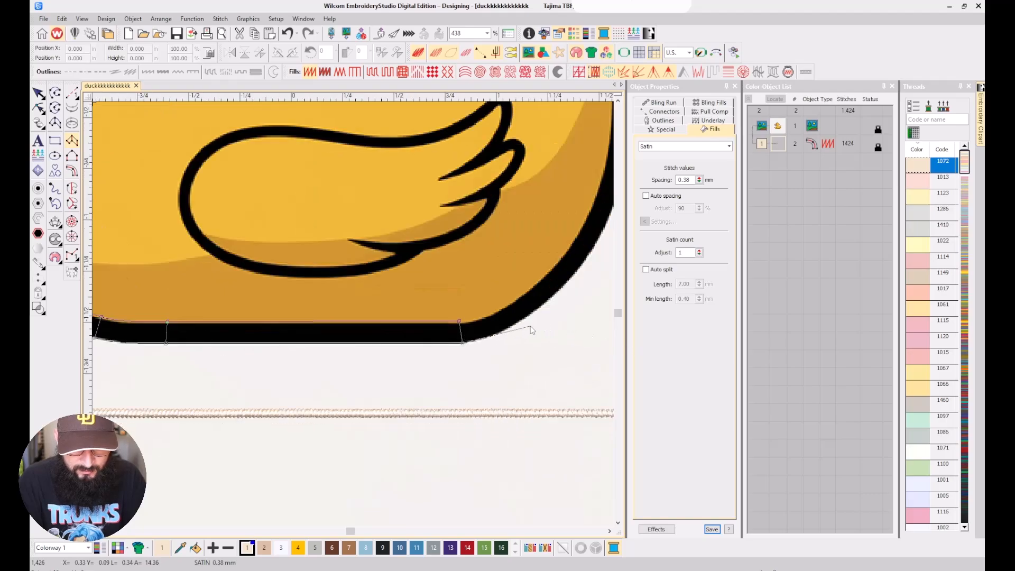
right_click(529, 318)
right_click(517, 299)
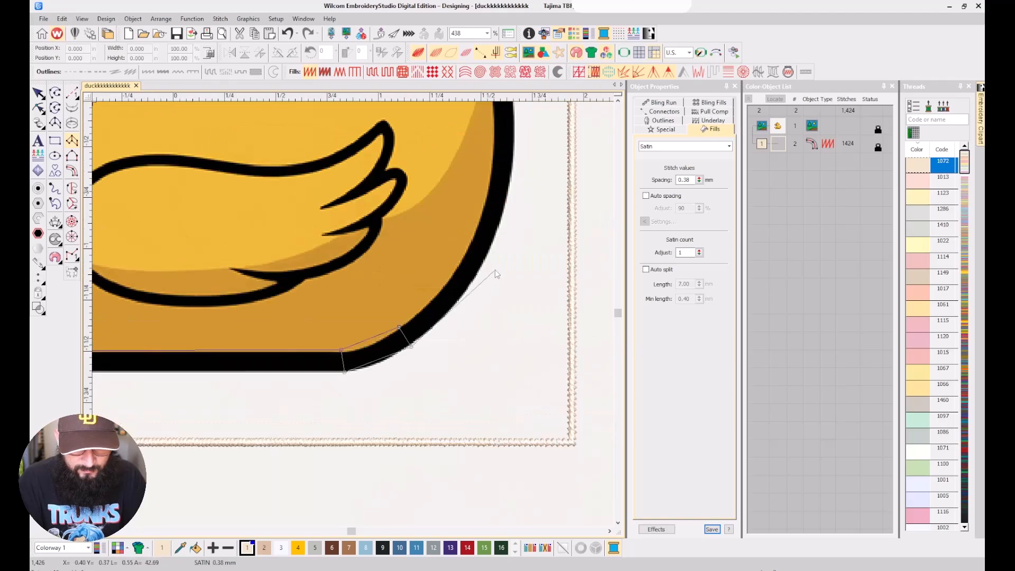
right_click(496, 242)
right_click(472, 230)
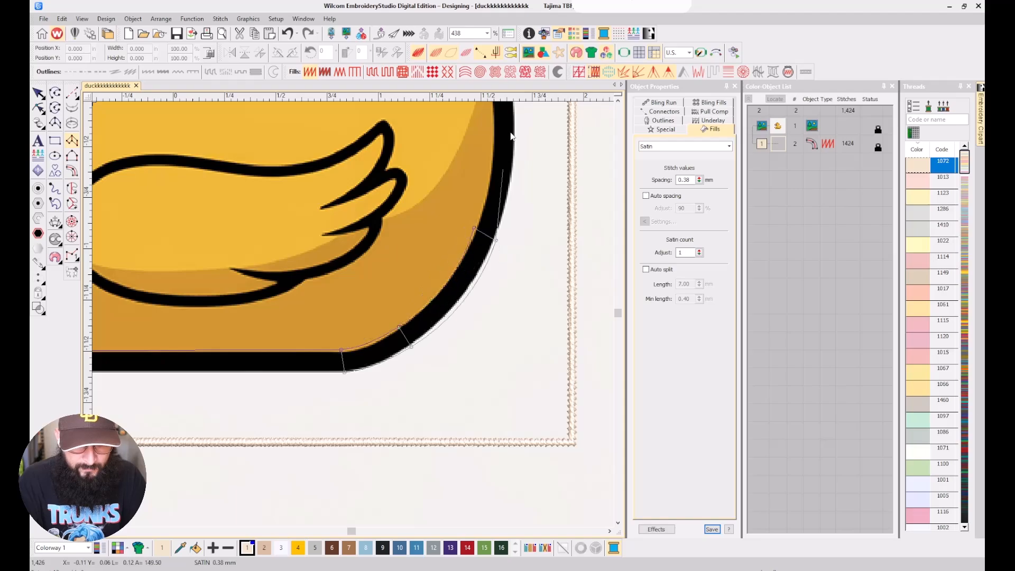
right_click(434, 192)
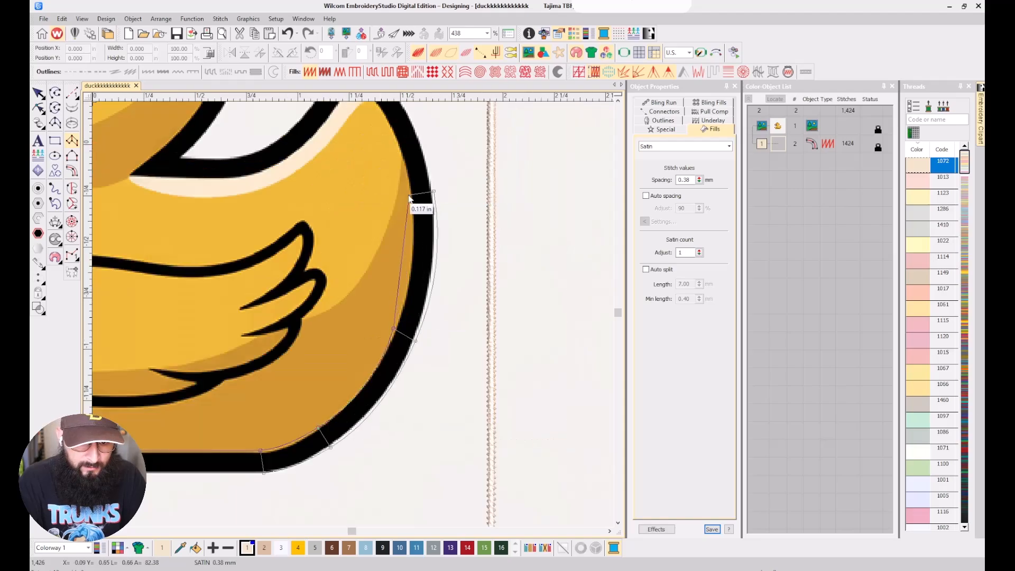
right_click(408, 196)
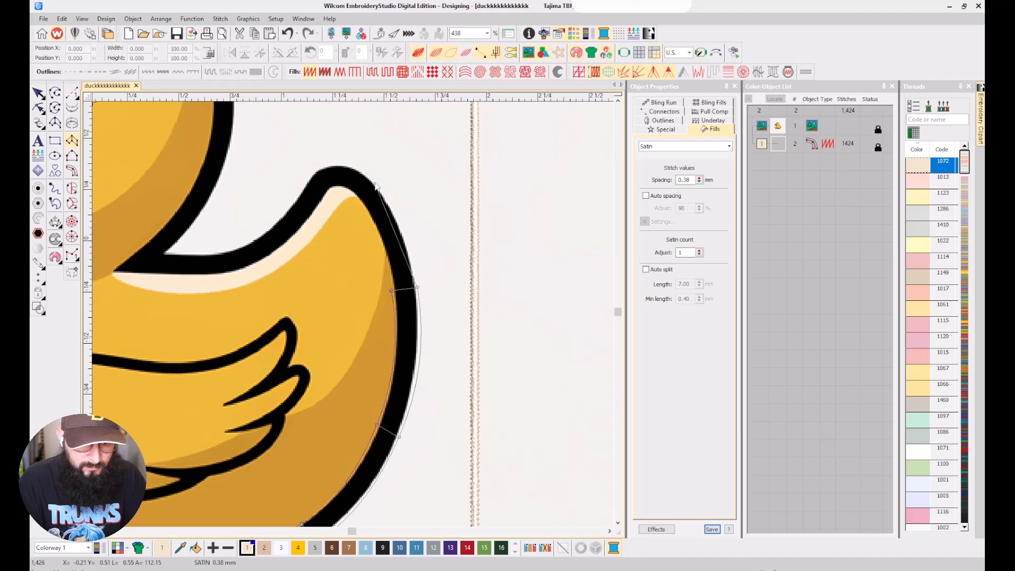
Place Column A curve-point pairs around the tail tip and down the inner tail slope toward the back of the head.
right_click(378, 187)
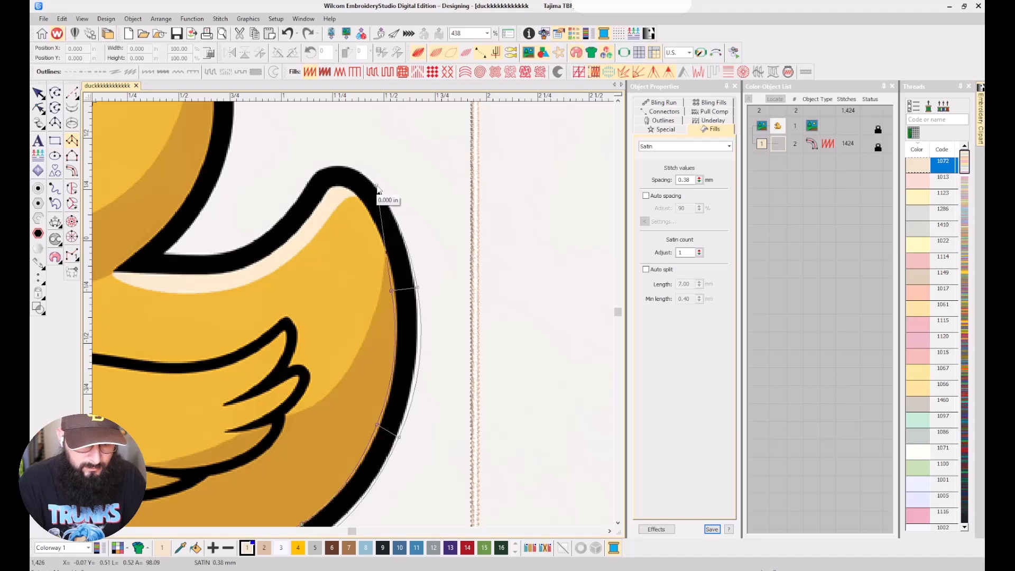
right_click(348, 165)
right_click(344, 188)
right_click(323, 167)
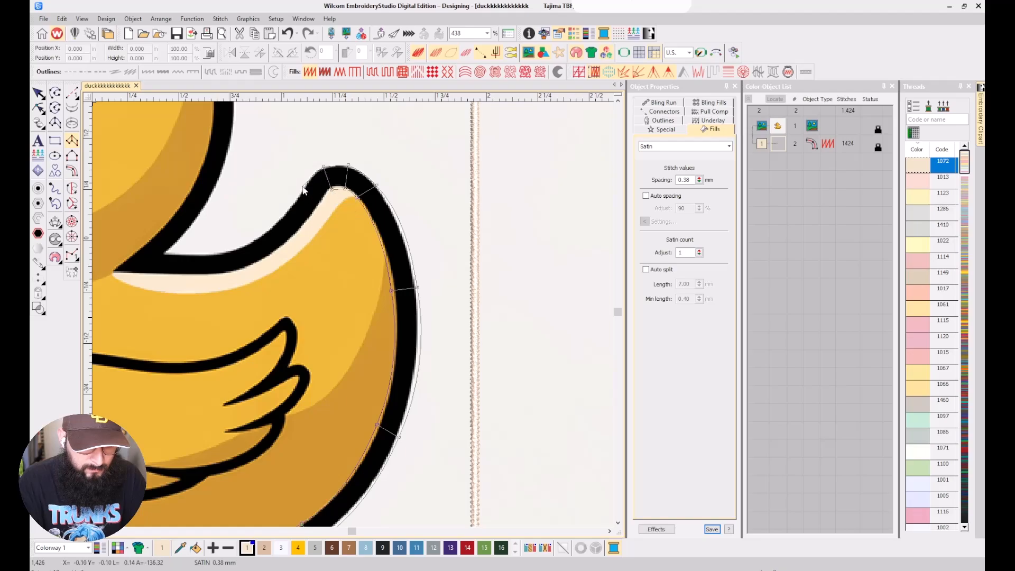
right_click(318, 207)
right_click(303, 186)
right_click(246, 242)
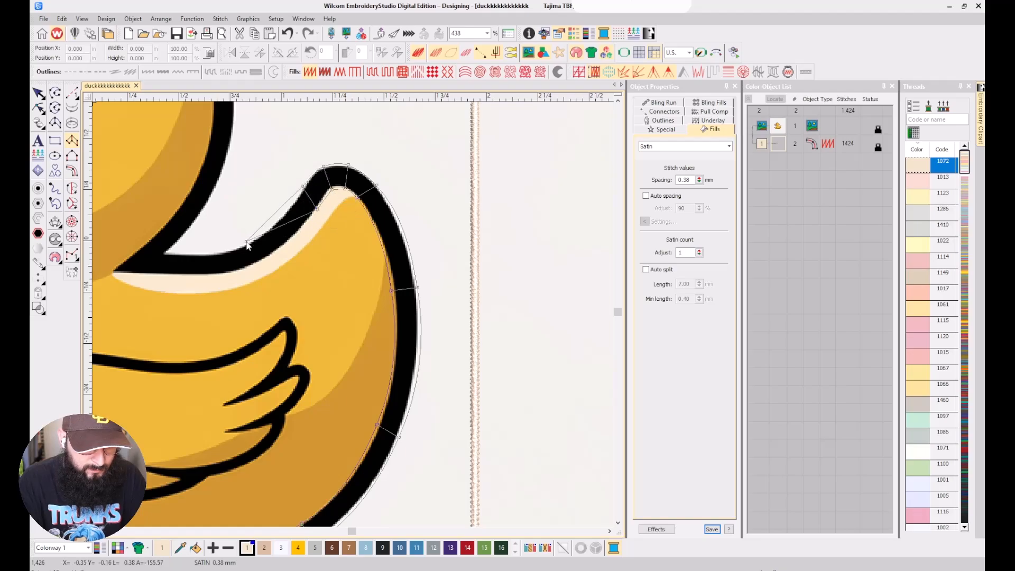
right_click(252, 268)
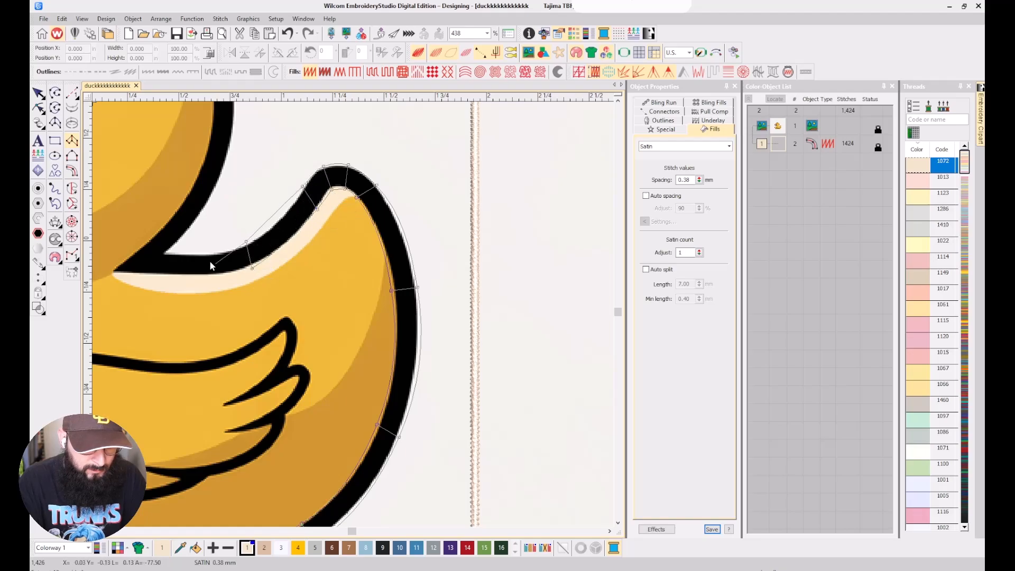
right_click(165, 253)
right_click(166, 272)
key(c)
scroll(353, 314, down, 6)
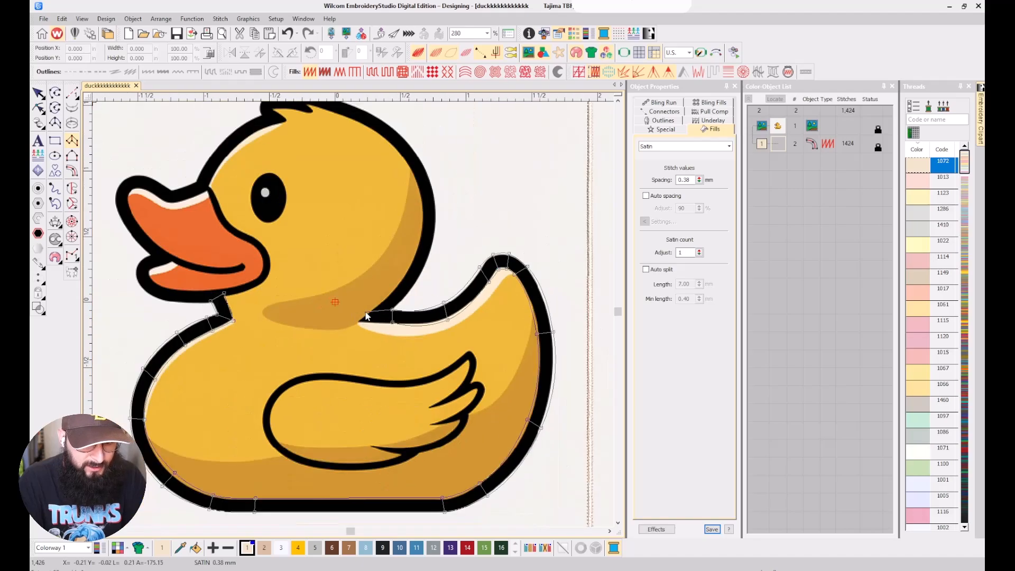
scroll(353, 313, up, 10)
click(343, 342)
key(c)
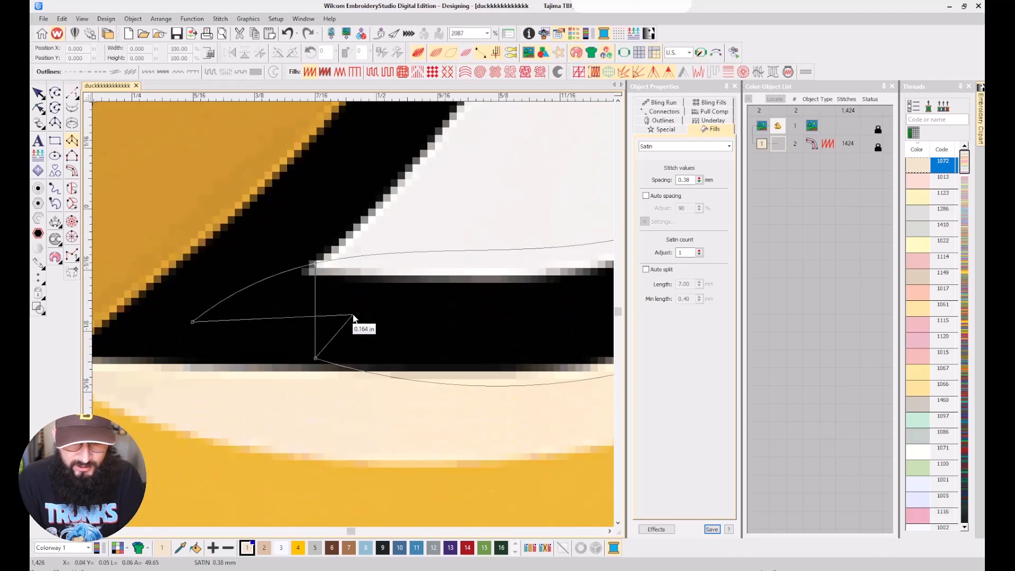
scroll(351, 317, down, 1)
Place the last Column A point pairs along the duck's back, tapering to the tip under the head, and generate the body outline satin.
click(398, 298)
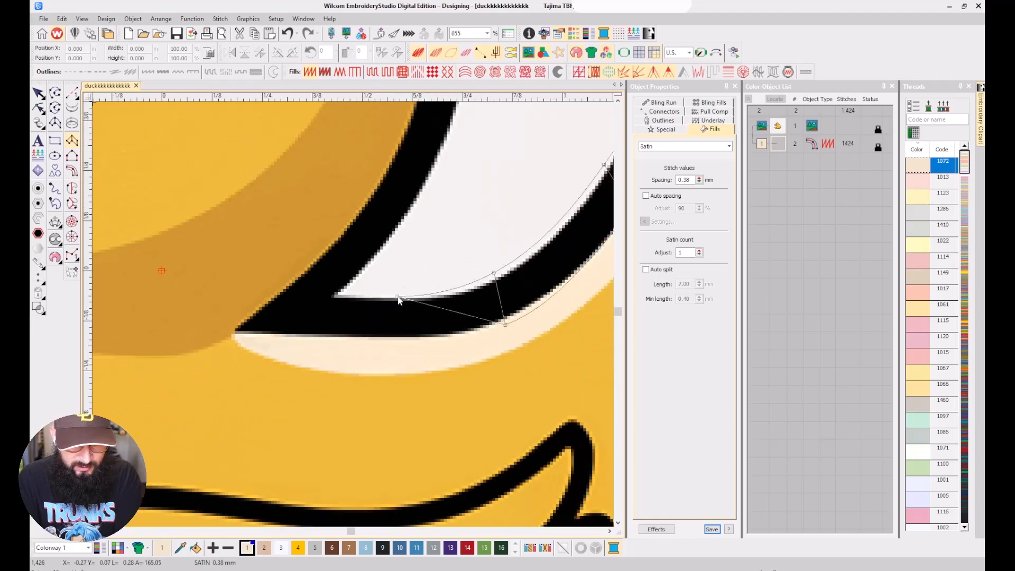
click(396, 340)
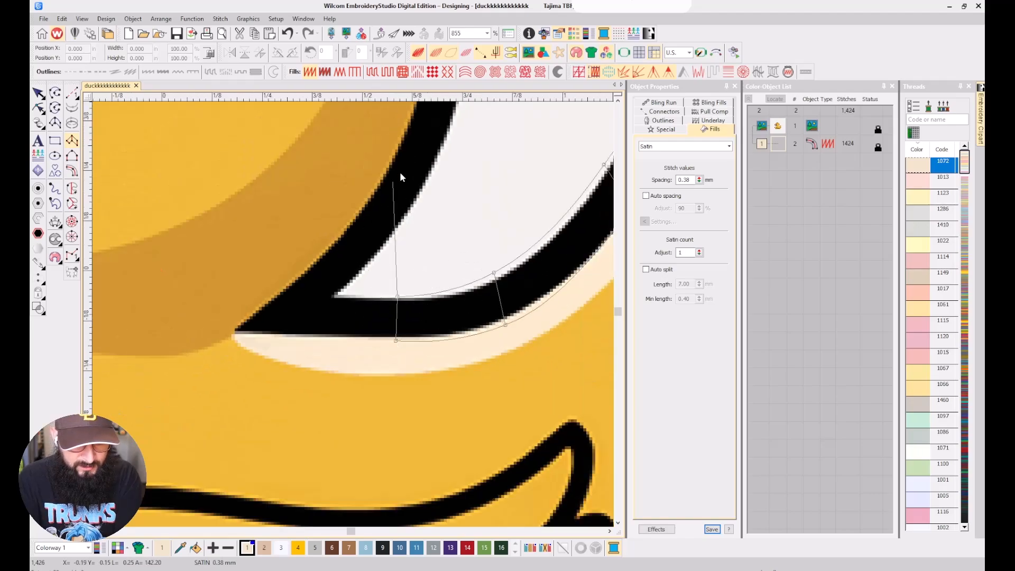
click(321, 296)
scroll(332, 343, down, 1)
scroll(352, 321, down, 3)
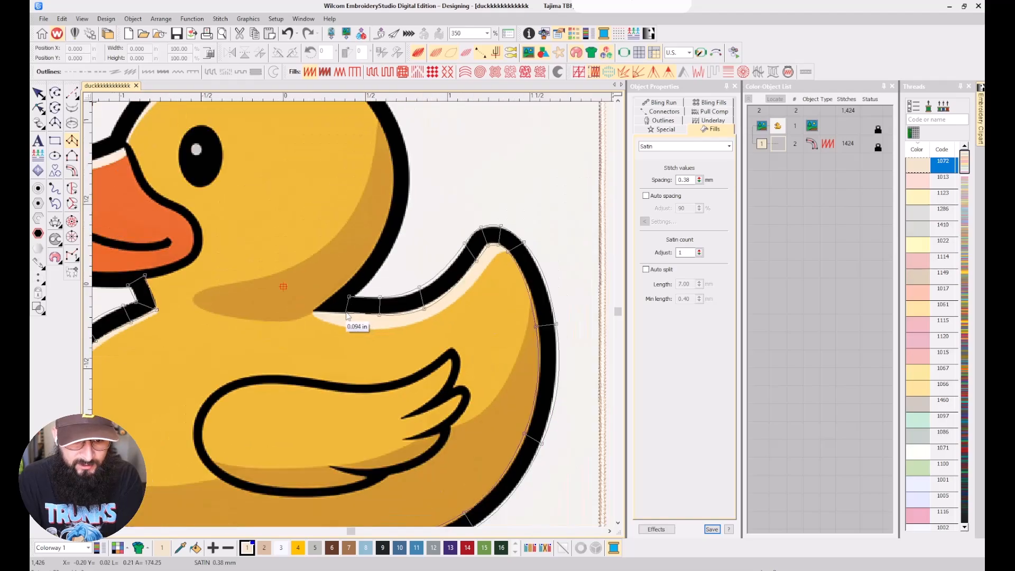
scroll(360, 325, up, 5)
click(357, 320)
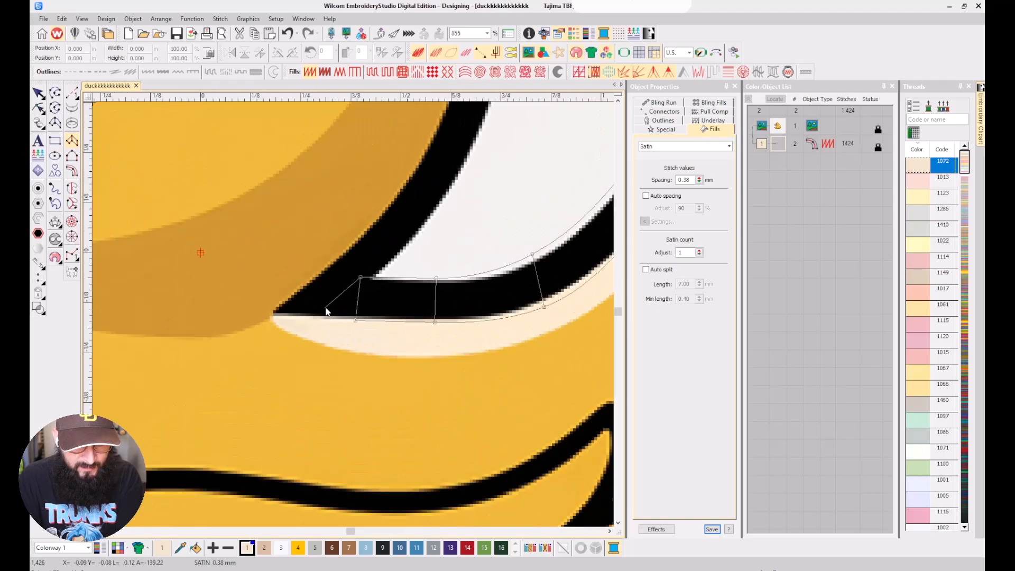
click(284, 316)
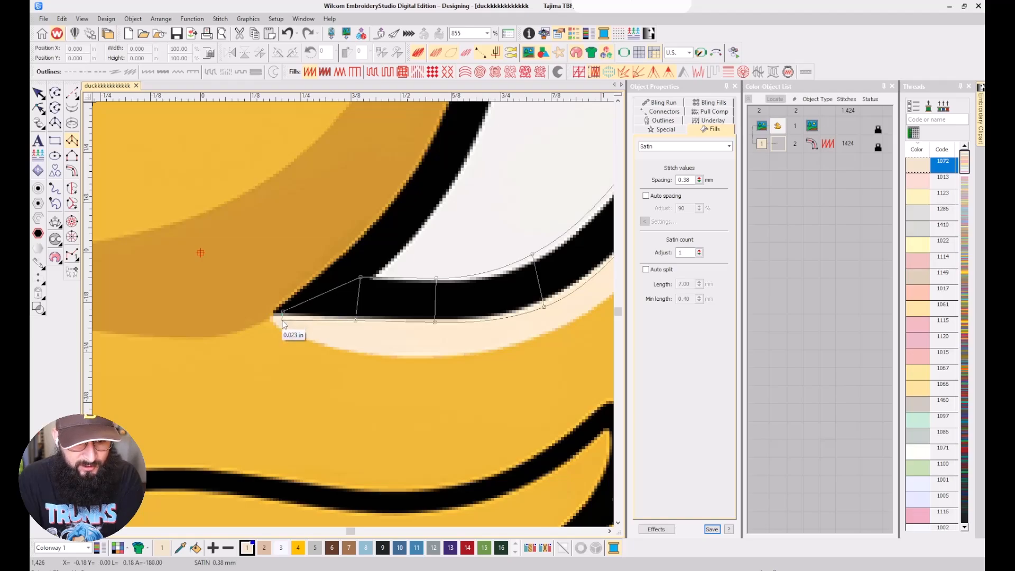
key(Return)
Create a short Column A satin from the tapered tip up the lower back-of-head outline, overlapping the end of the body satin.
click(276, 312)
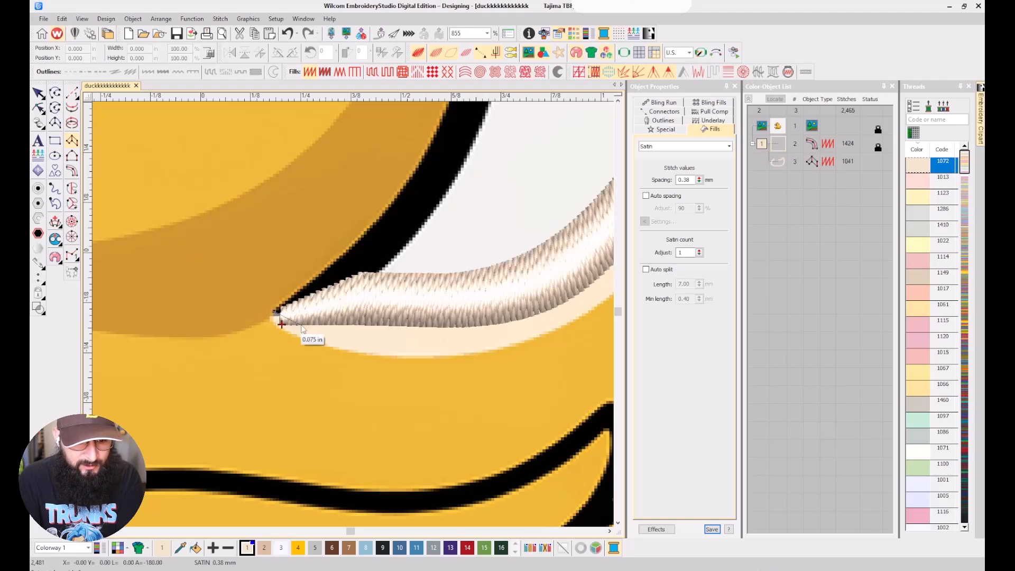
click(300, 324)
right_click(362, 230)
right_click(403, 255)
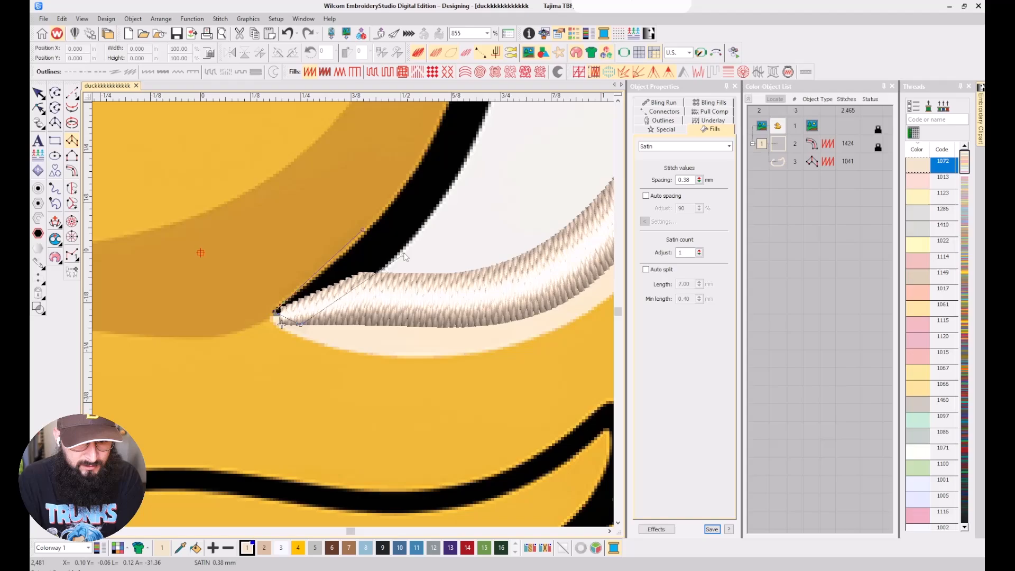
right_click(406, 180)
right_click(441, 199)
key(Return)
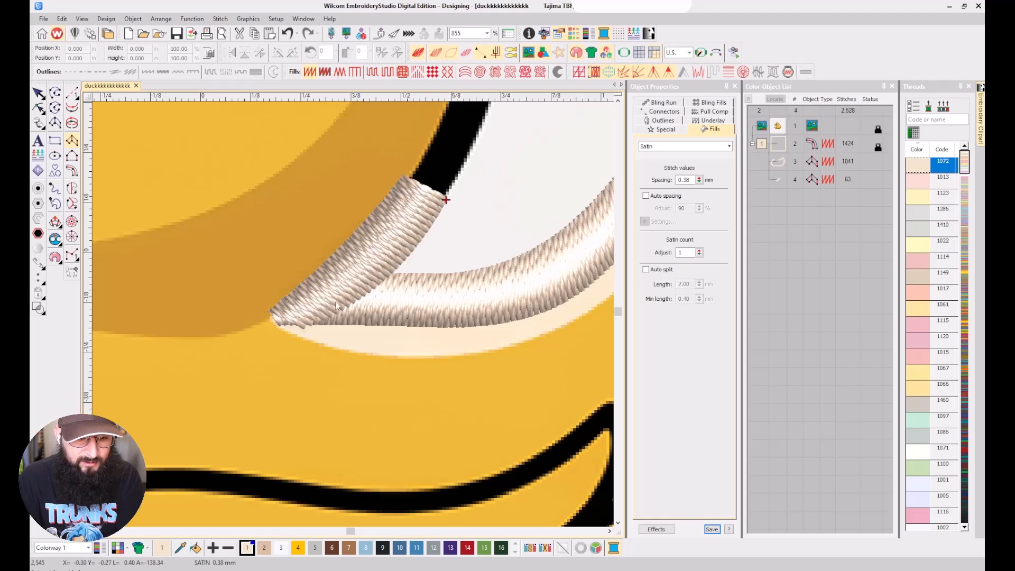
Try stretching the body satin's tapered end outward with Reshape, undo it, and delete the short head outline satin.
click(417, 243)
click(433, 301)
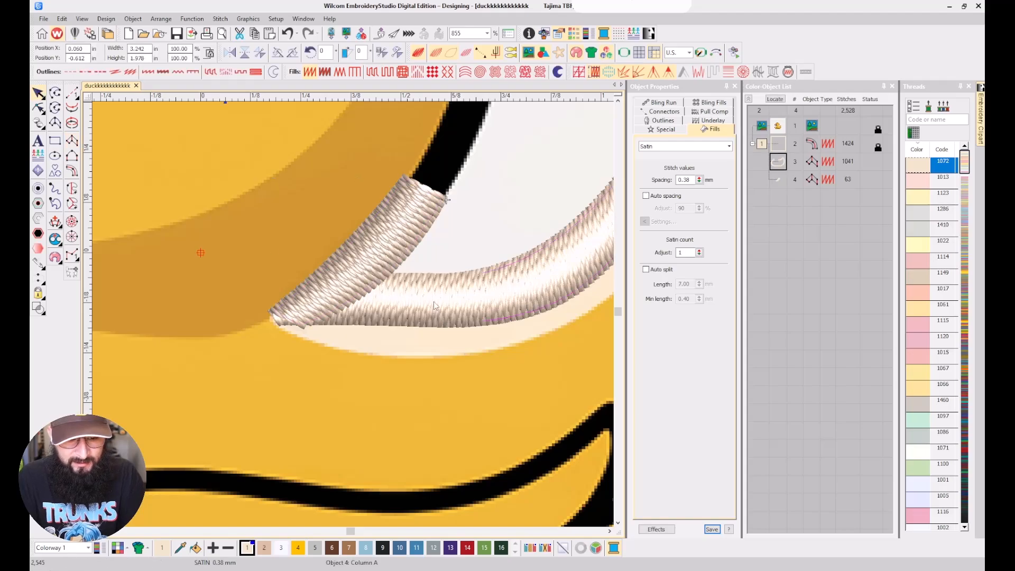
key(h)
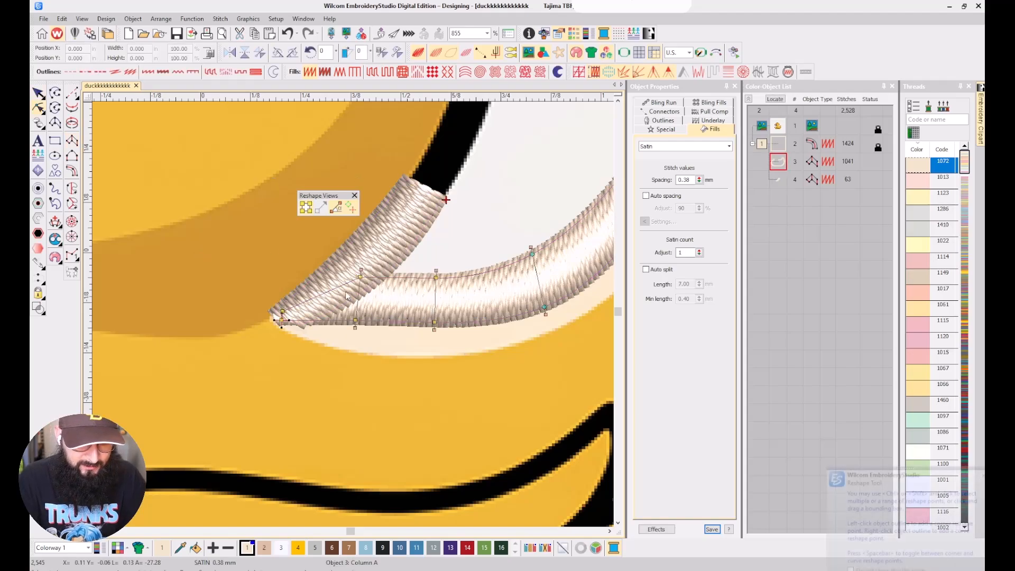
click(299, 268)
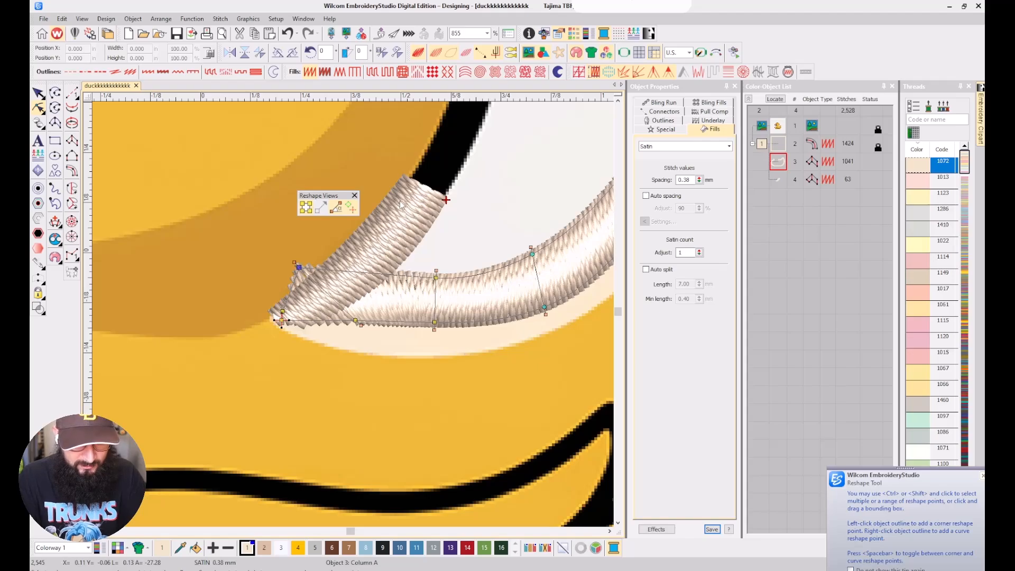
key(ctrl+z)
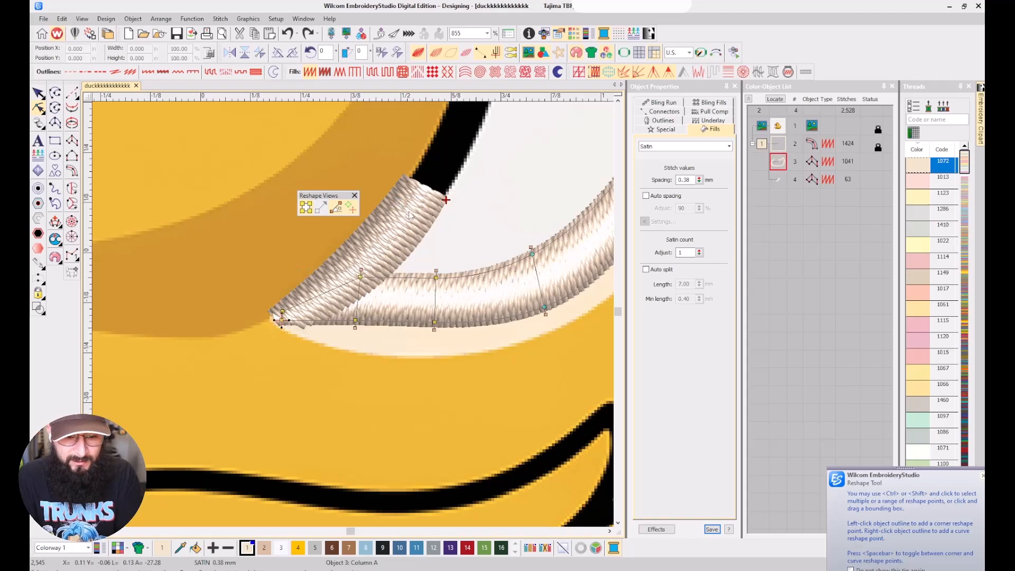
key(Escape)
key(Delete)
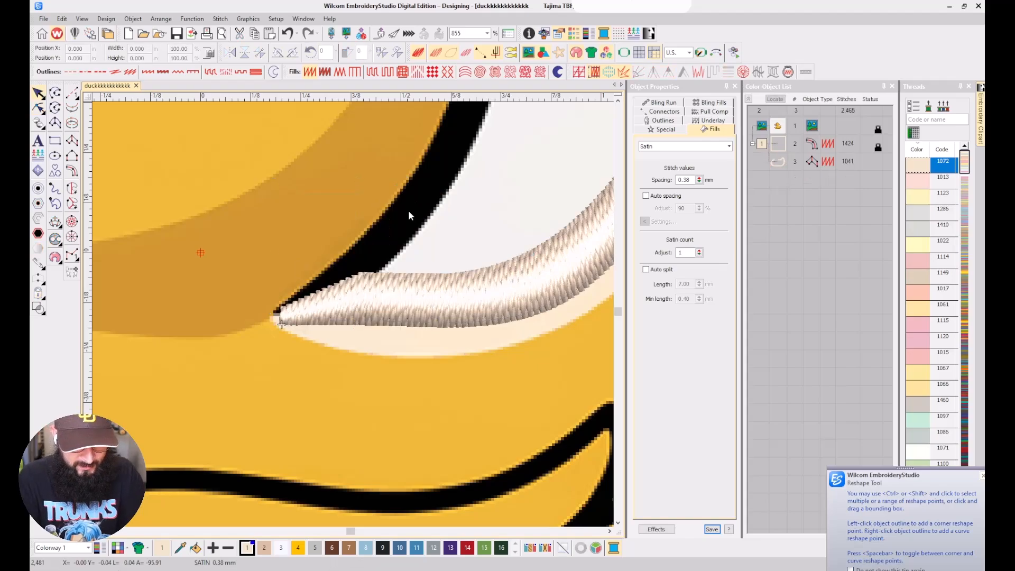
Start a new Column A satin at the tip where head and back meet, placing point pairs up the lower back-of-head outline.
scroll(389, 250, down, 7)
scroll(338, 310, up, 1)
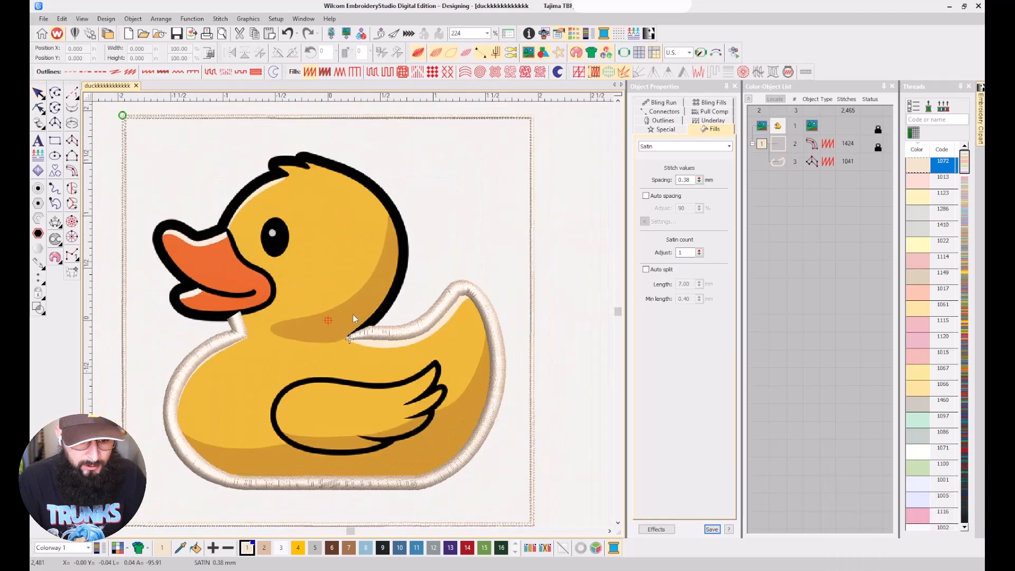
scroll(249, 374, up, 2)
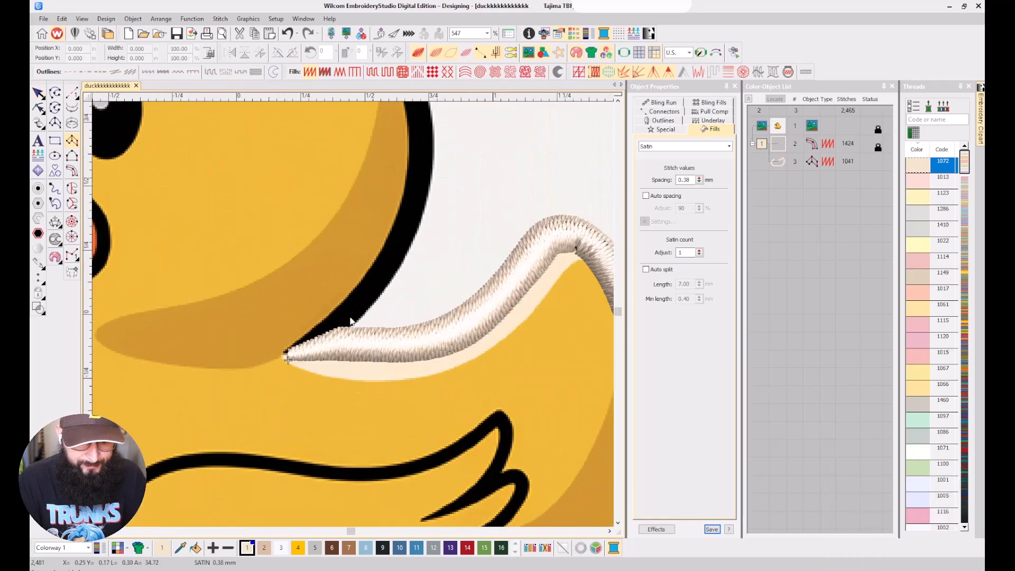
drag(259, 370, 312, 376)
click(346, 291)
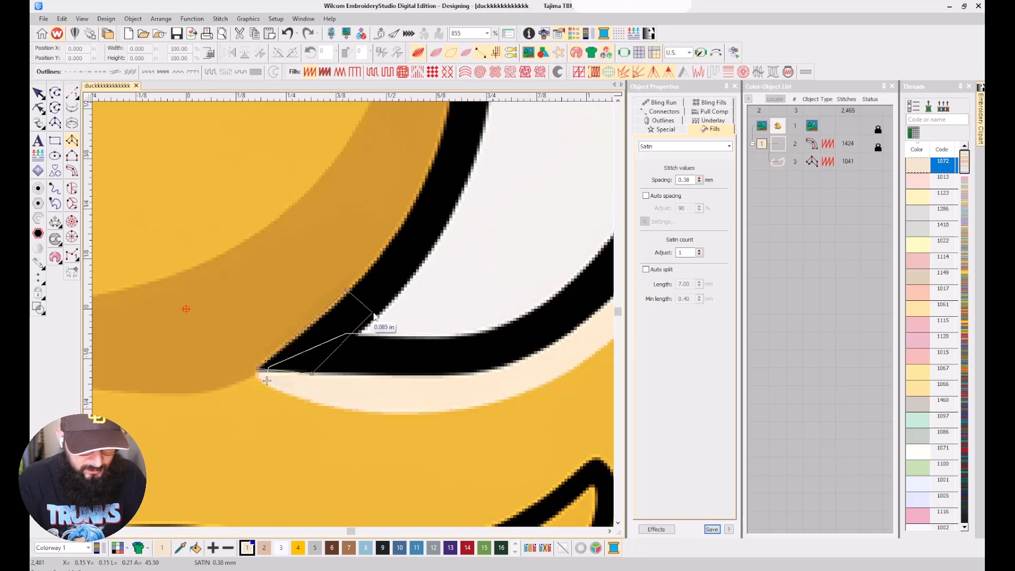
click(381, 316)
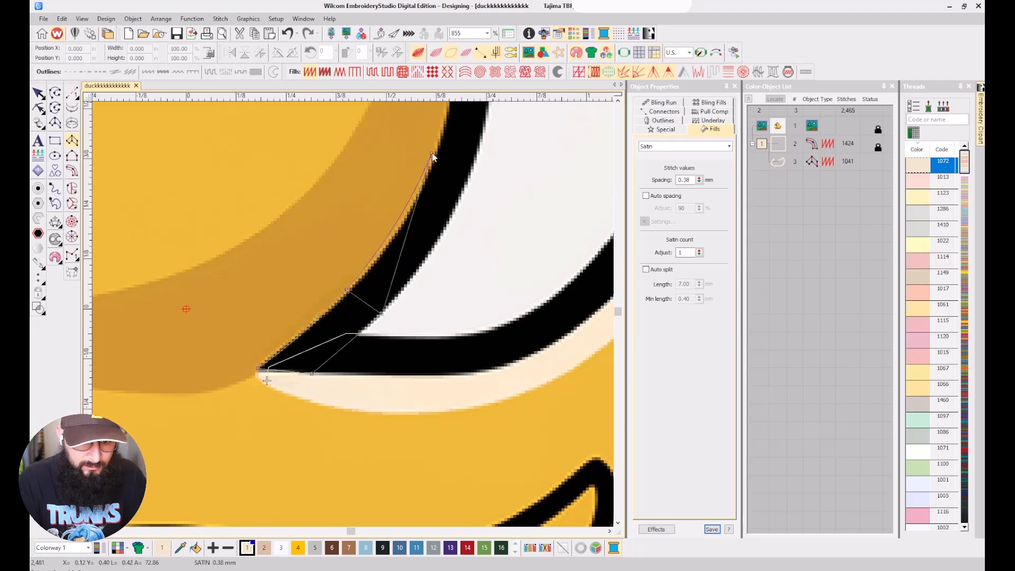
click(432, 153)
right_click(481, 160)
Continue the Column A curve-point pairs along the black outline up the back of the head to its upper rear curve.
drag(470, 139, 387, 333)
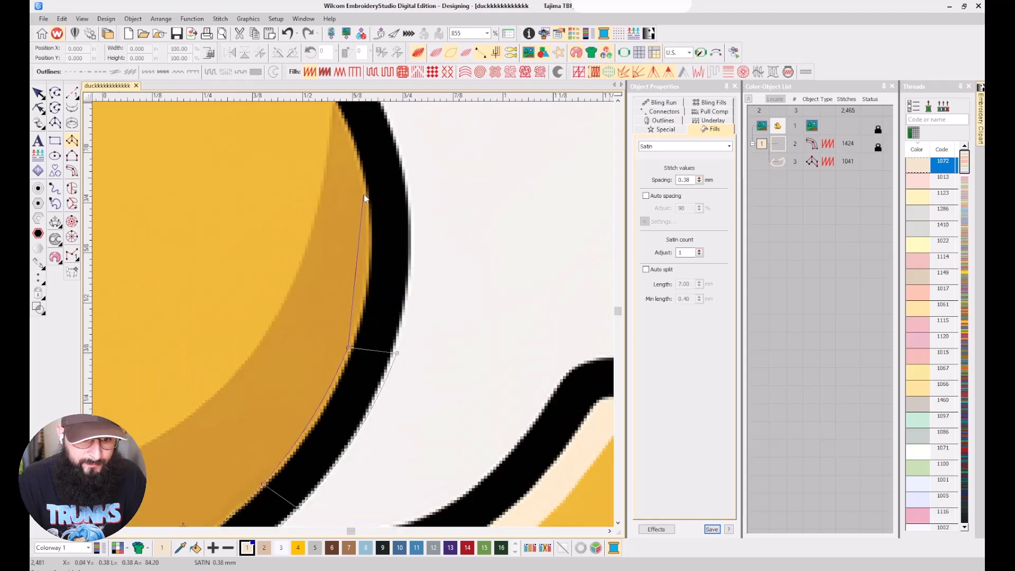
right_click(364, 188)
right_click(409, 179)
scroll(409, 182, up, 2)
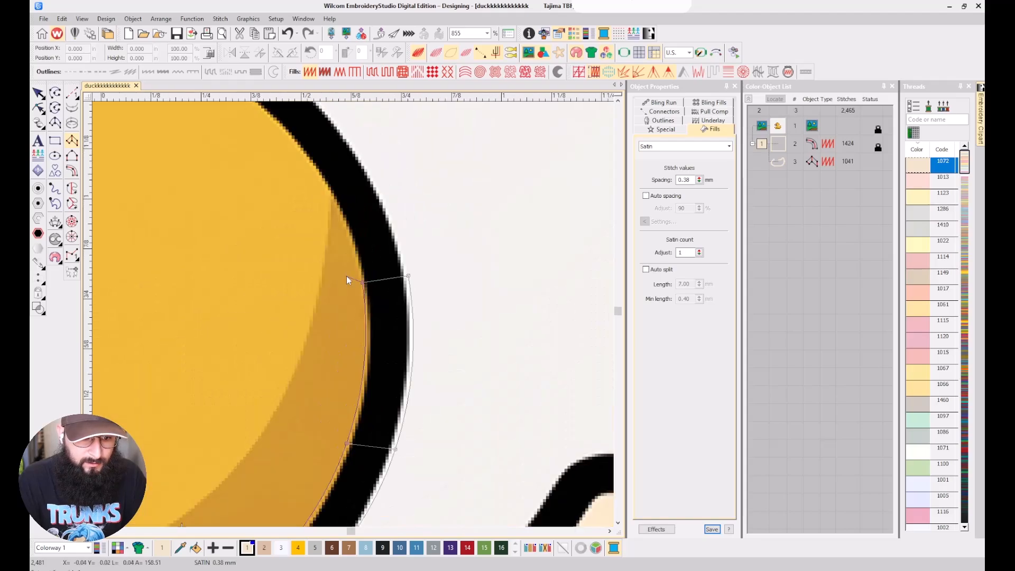
scroll(285, 185, up, 2)
scroll(290, 187, left, 1)
right_click(300, 185)
right_click(320, 148)
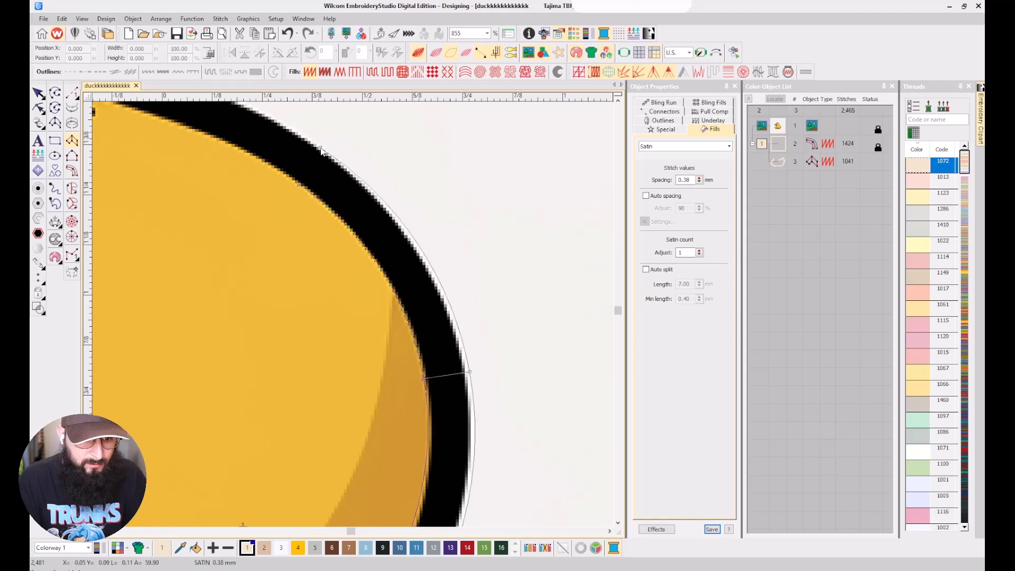
Try to extend the back-of-head Column A satin over the crown with a point pair at the rear hair tuft.
scroll(227, 253, up, 2)
scroll(228, 253, left, 2)
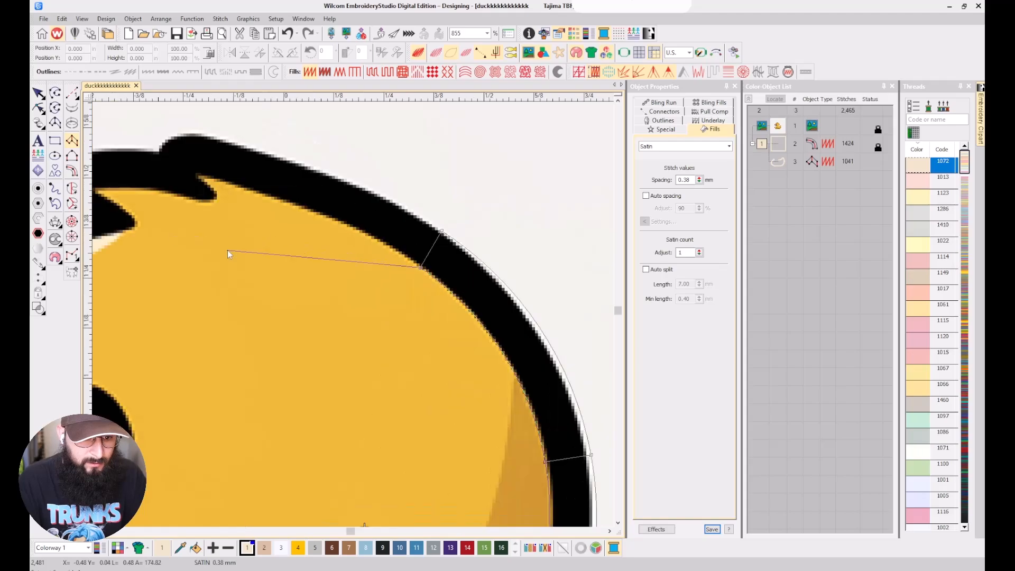
click(197, 175)
right_click(197, 133)
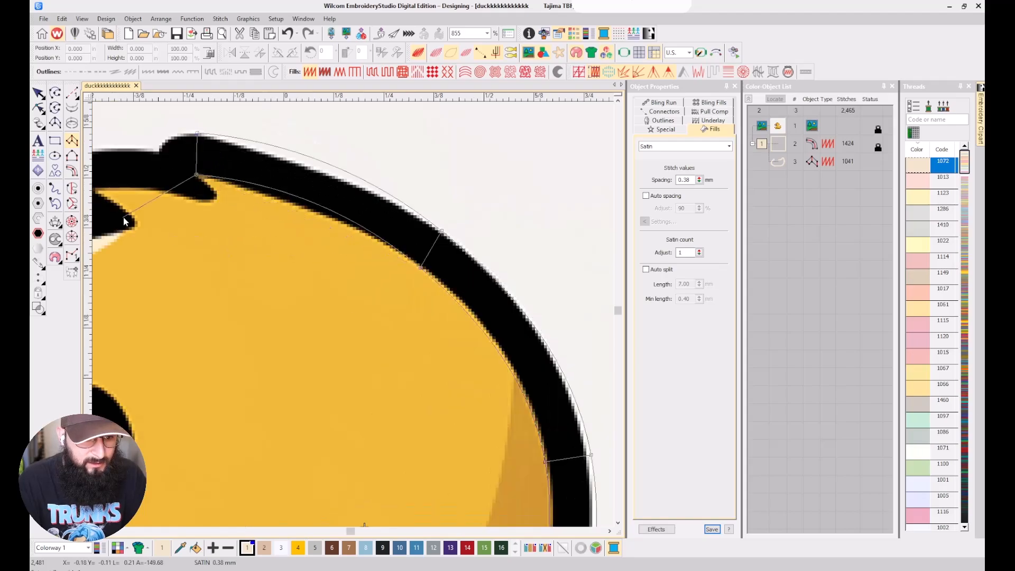
scroll(126, 218, down, 1)
scroll(354, 317, down, 6)
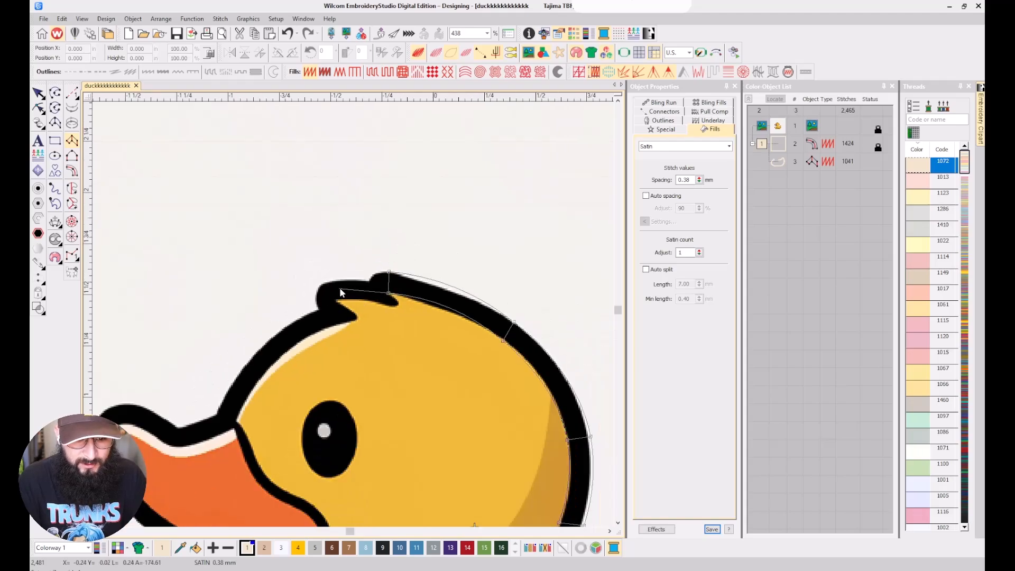
scroll(340, 287, up, 7)
click(425, 321)
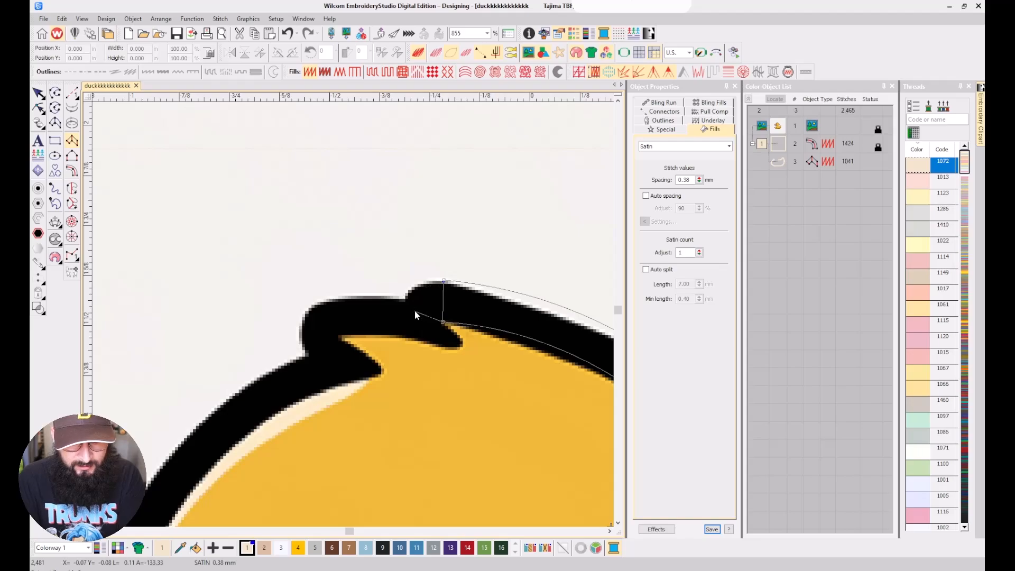
Remove the last Column A points at the hair tuft and try a new pair slightly behind the tuft notch.
key(BackSpace)
key(BackSpace)
key(BackSpace)
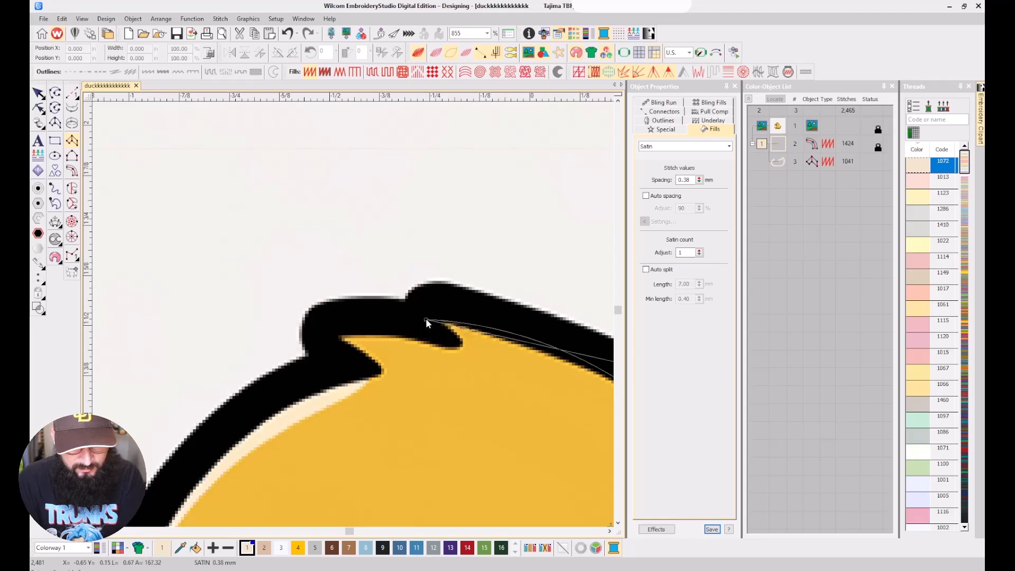
click(426, 320)
key(BackSpace)
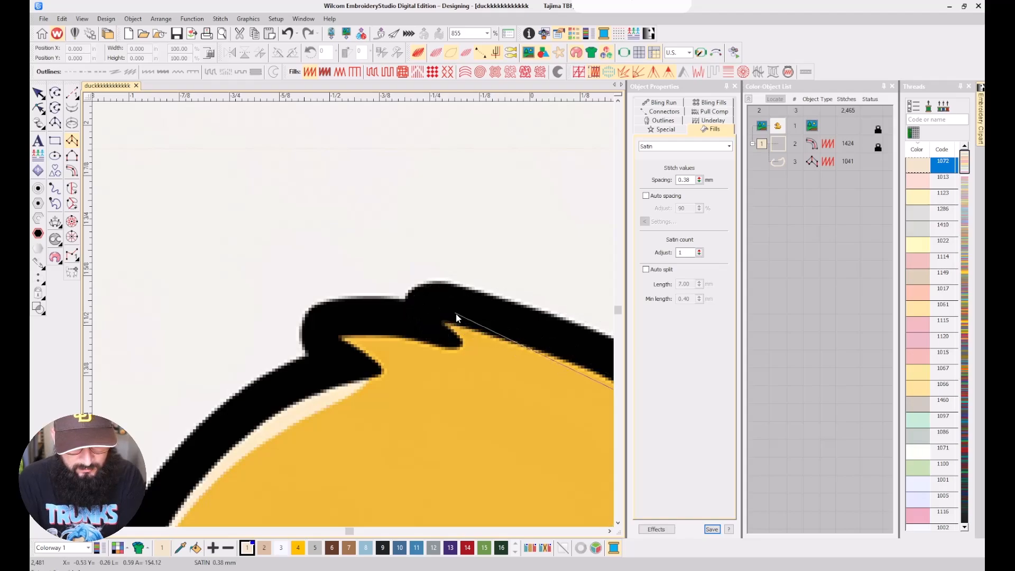
click(459, 322)
click(465, 287)
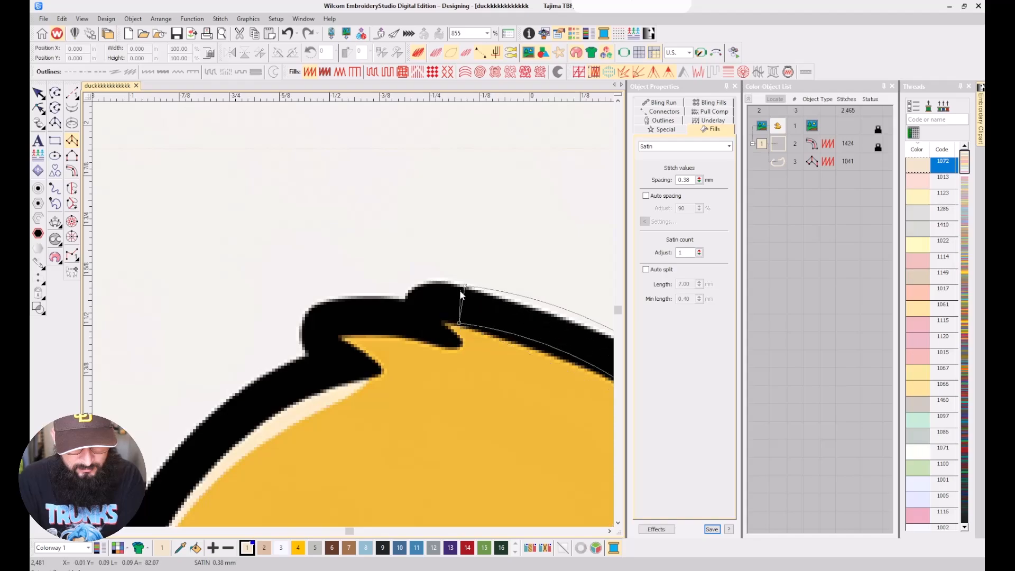
click(421, 316)
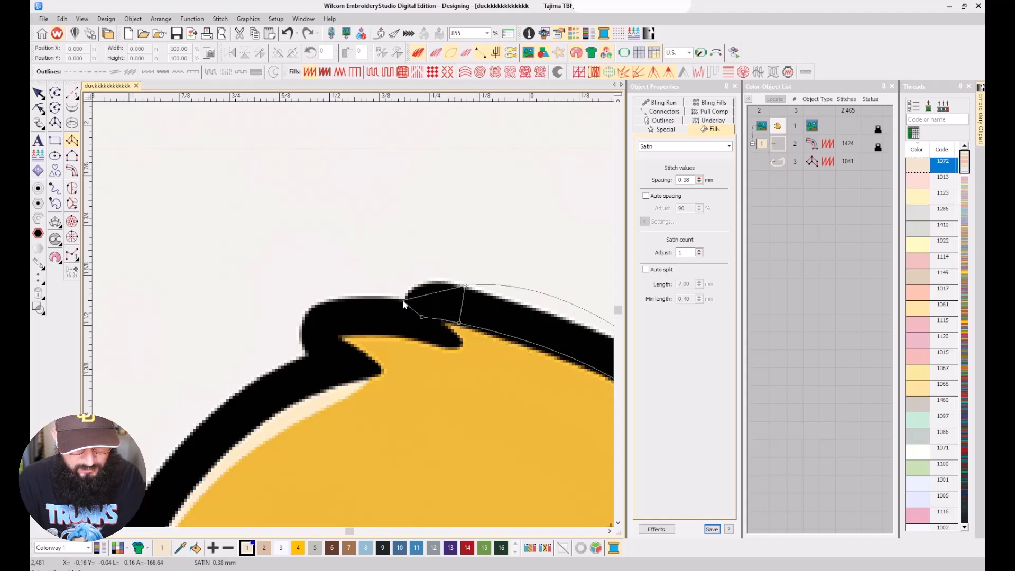
key(BackSpace)
key(BackSpace)
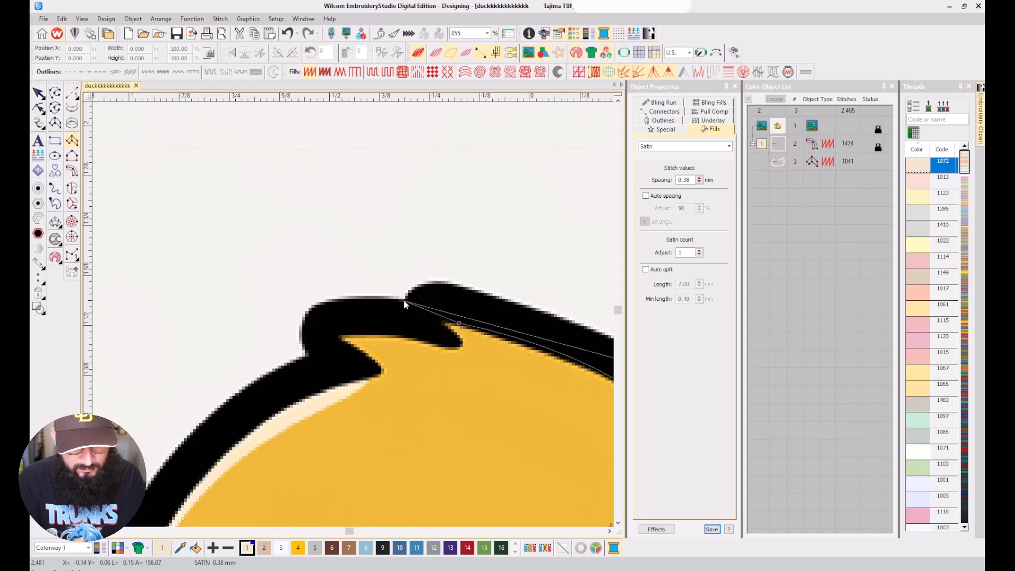
Place Column A point pairs around the rear hair tuft's rounded top and finish the back-of-head satin at the upper notch.
click(478, 331)
click(486, 292)
click(447, 322)
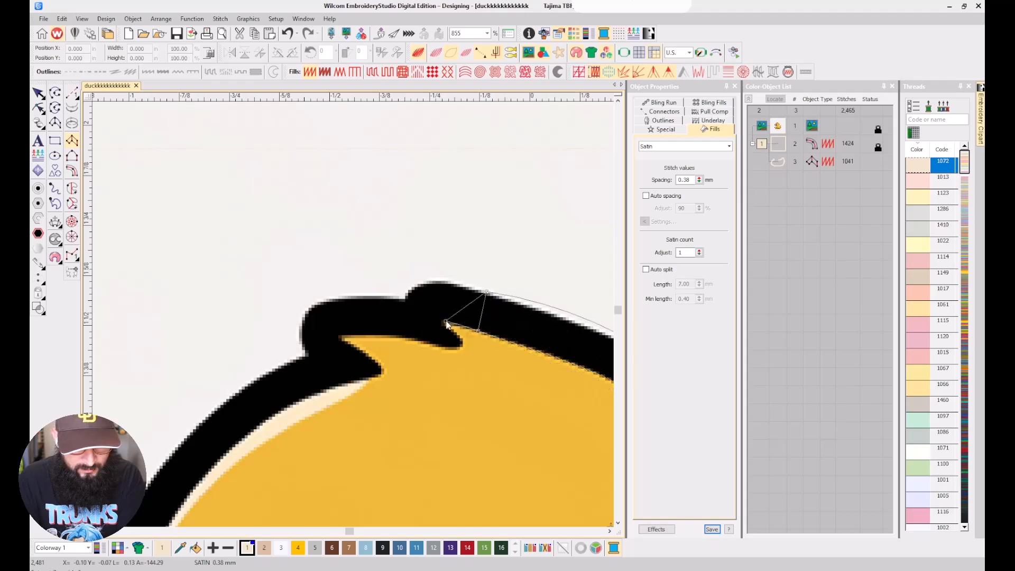
click(448, 284)
click(416, 316)
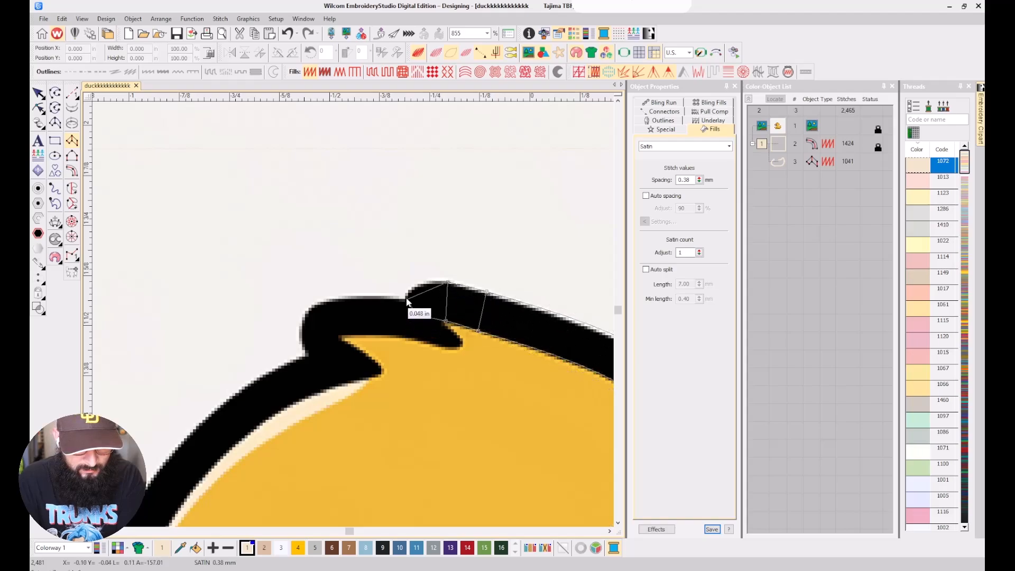
click(406, 298)
key(Return)
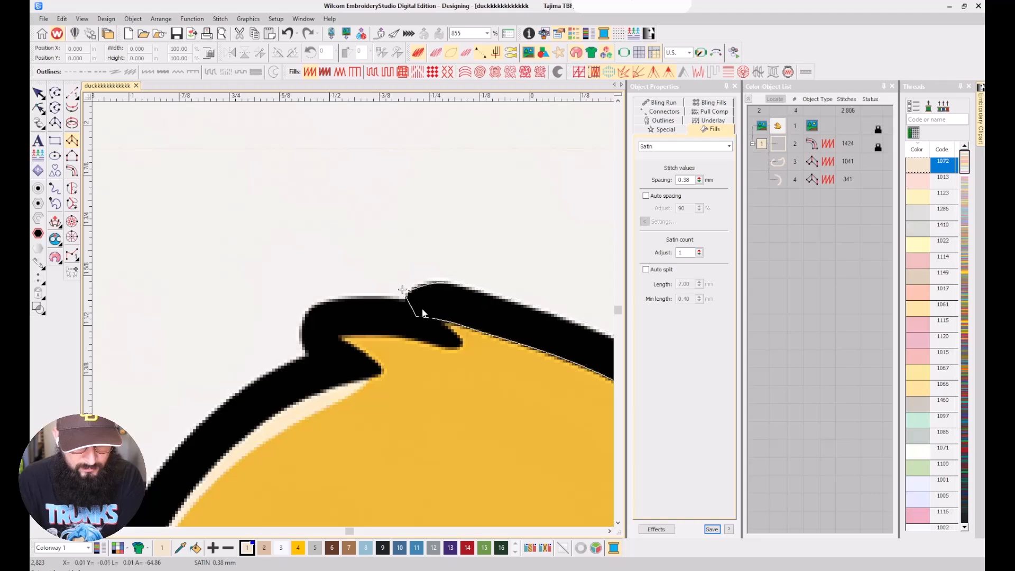
Check the new satin against the artwork, and with Reshape move its outer end point at the tuft notch slightly outward.
key(s)
scroll(424, 312, down, 6)
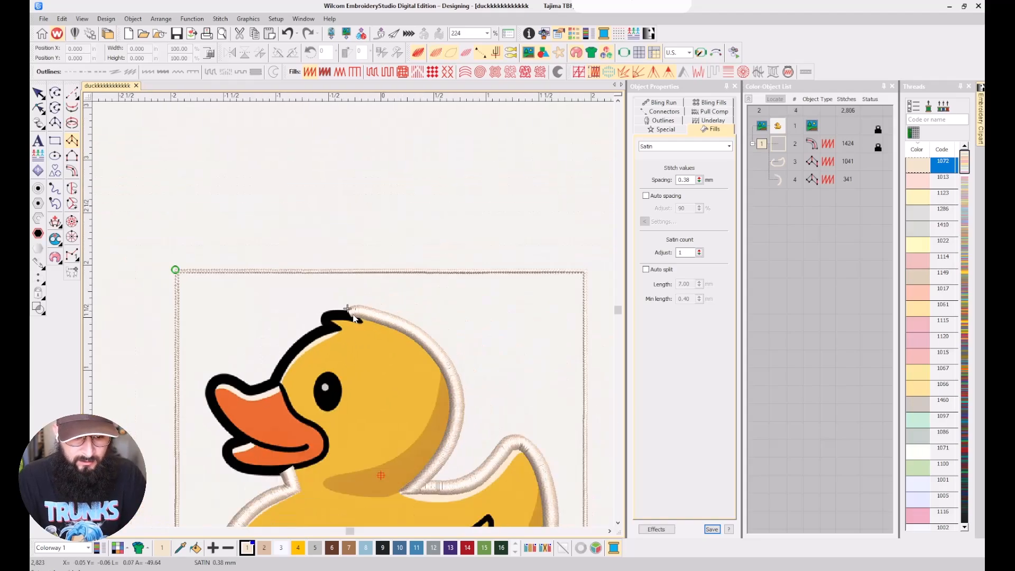
scroll(354, 315, up, 4)
key(s)
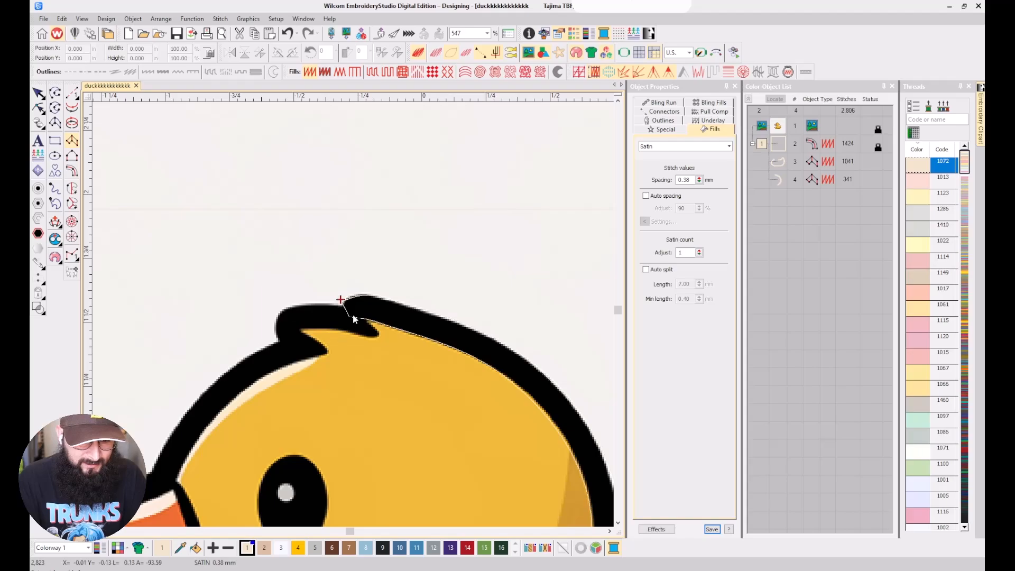
scroll(353, 315, down, 3)
scroll(371, 312, up, 4)
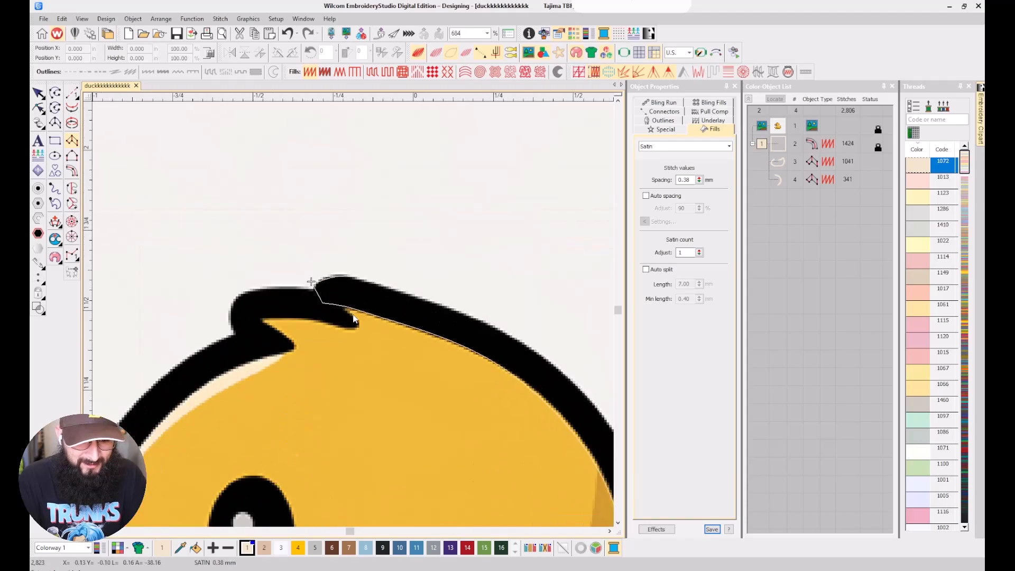
key(s)
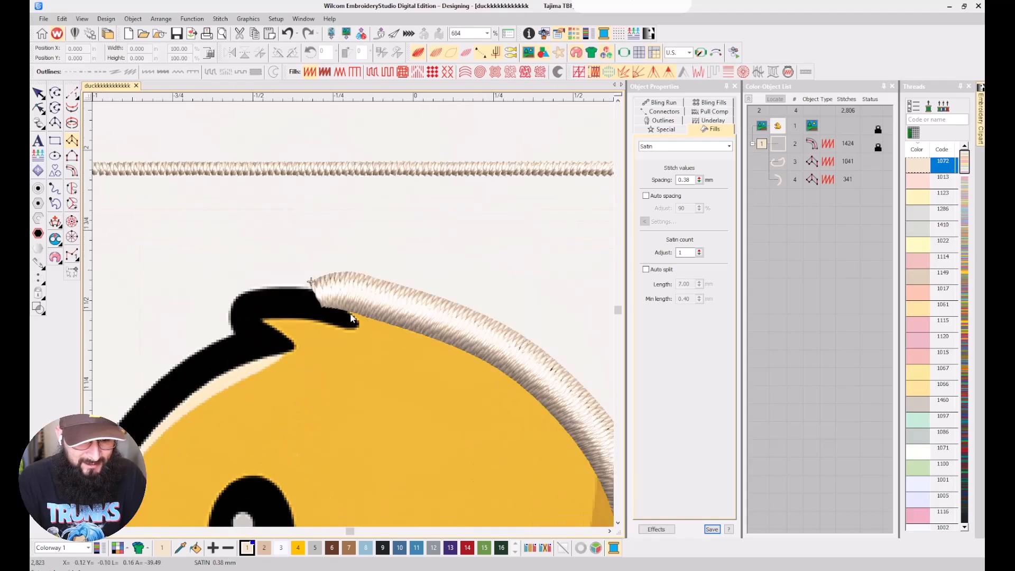
click(321, 295)
key(h)
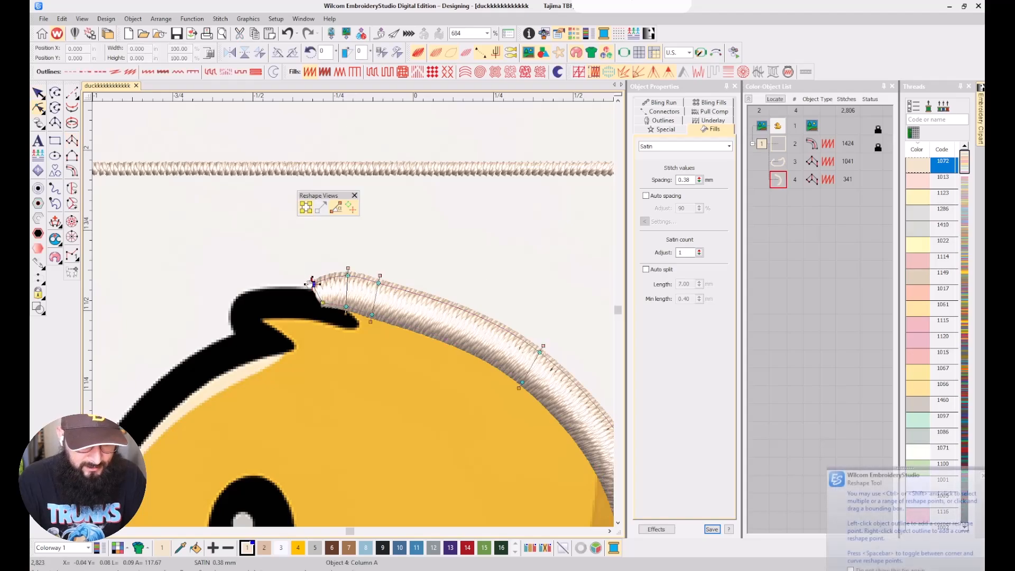
drag(313, 285, 309, 283)
key(Return)
key(Escape)
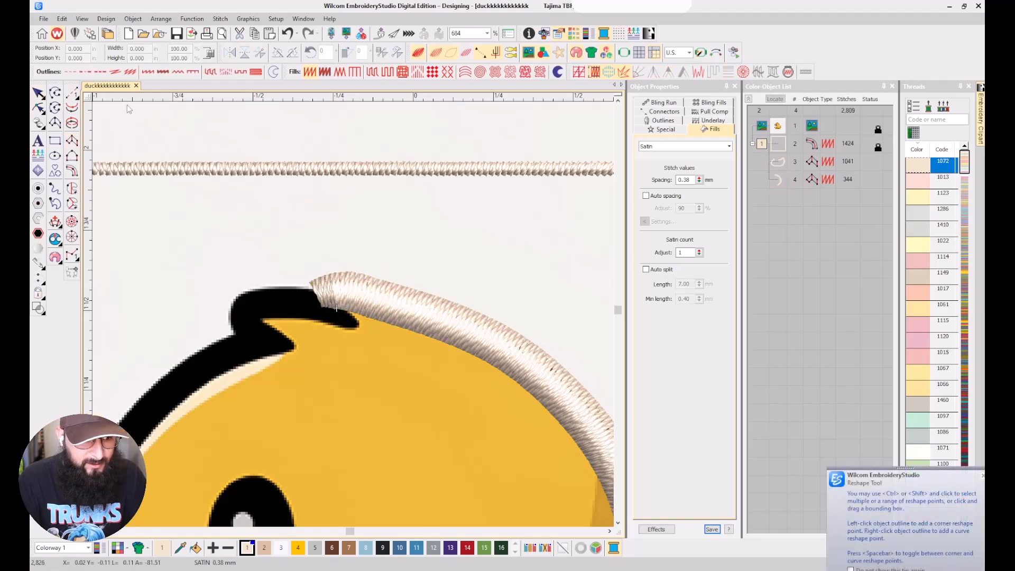
Digitize a short Run connector between the back-of-head satin's end and the pointed tip of the rear hair tuft.
click(70, 96)
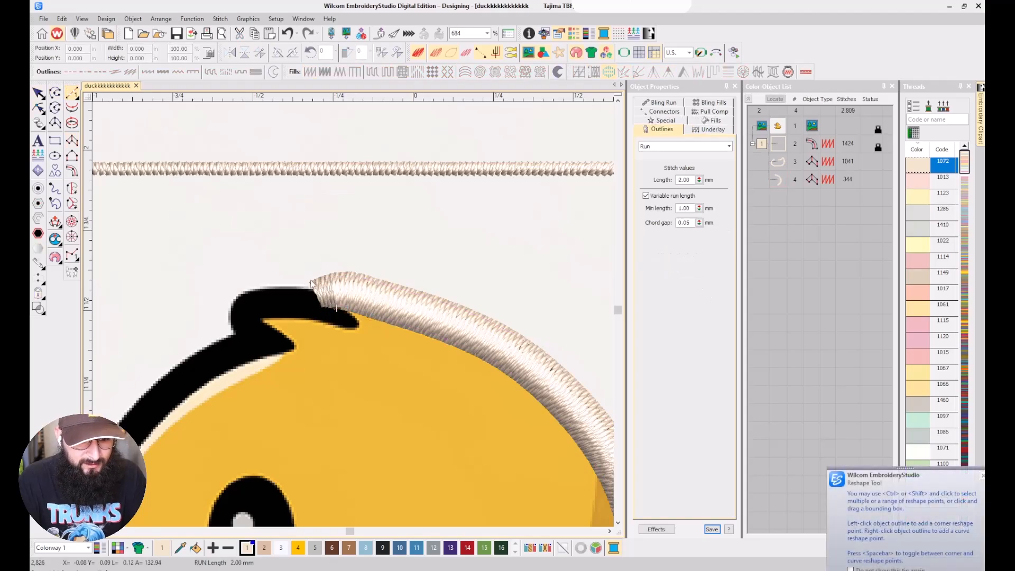
click(349, 326)
click(317, 306)
key(Return)
Start a Column A satin at the rear tuft's tip, placing point pairs forward over the end of the back-of-head satin.
key(a)
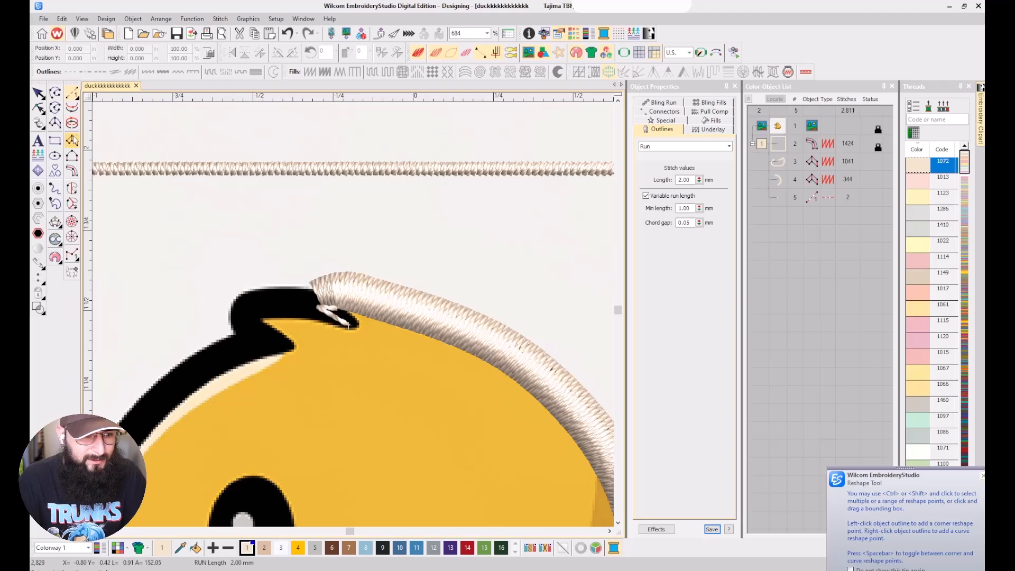
scroll(350, 322, up, 2)
click(475, 350)
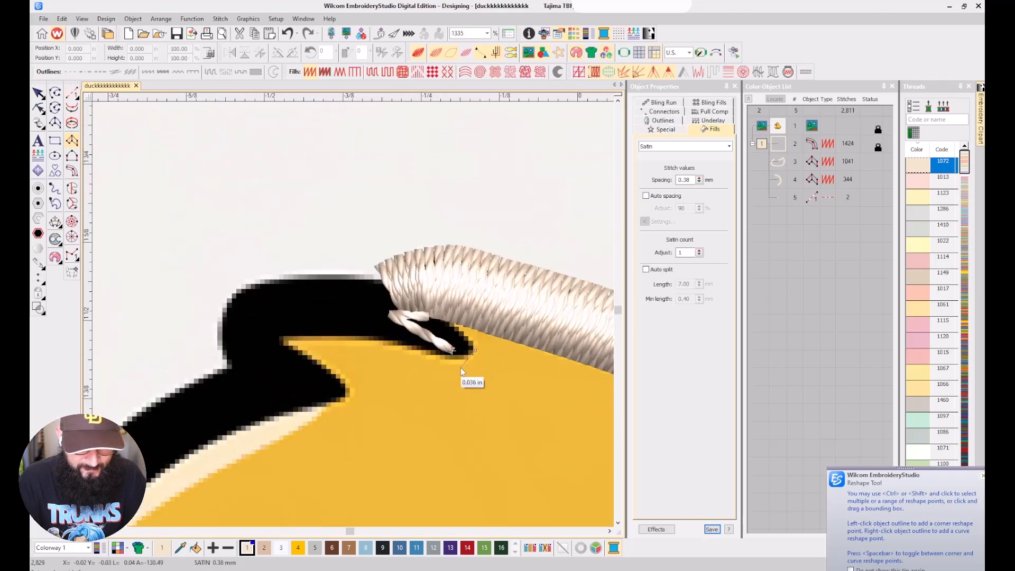
click(461, 367)
click(424, 357)
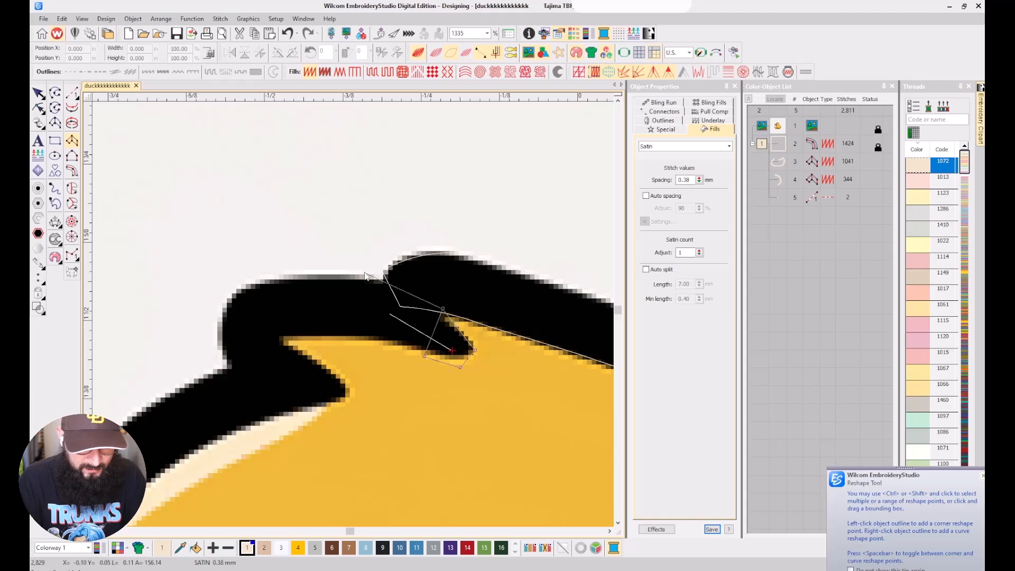
click(362, 271)
click(357, 338)
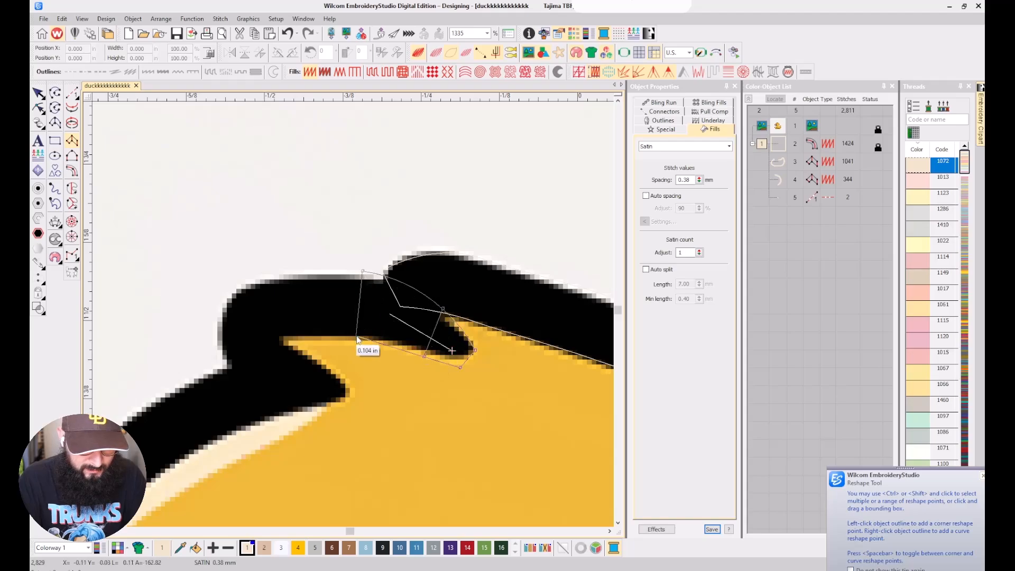
Continue the Column A satin with curve-point pairs around the front tuft's rounded end and finish it at the forehead outline.
right_click(240, 287)
right_click(279, 340)
right_click(215, 328)
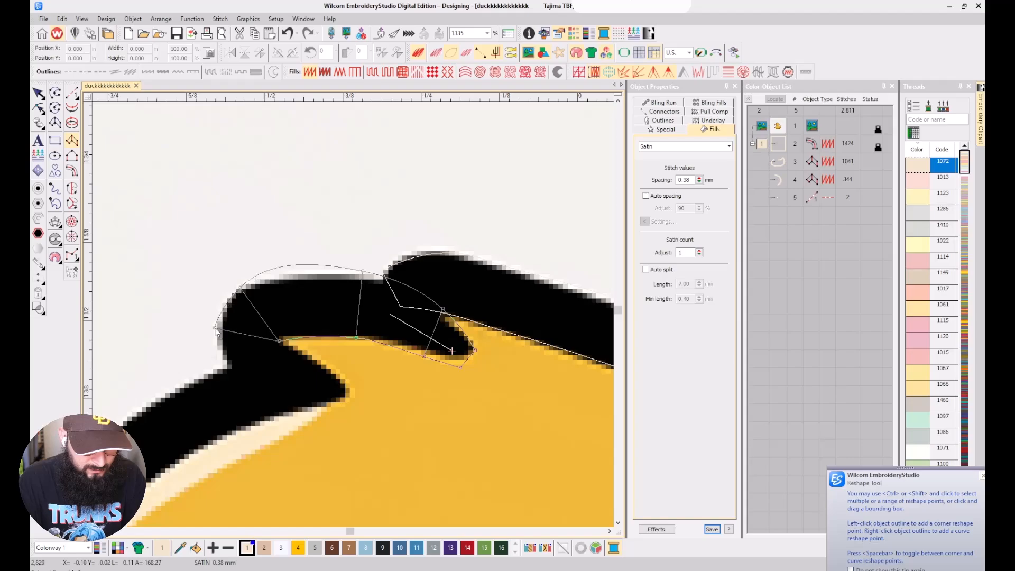
right_click(276, 347)
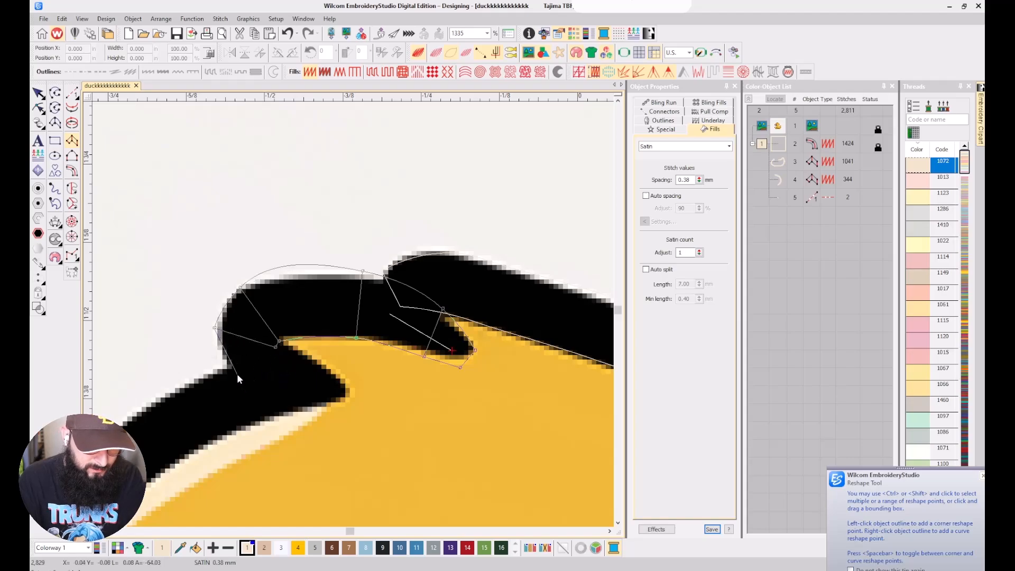
right_click(234, 373)
click(279, 368)
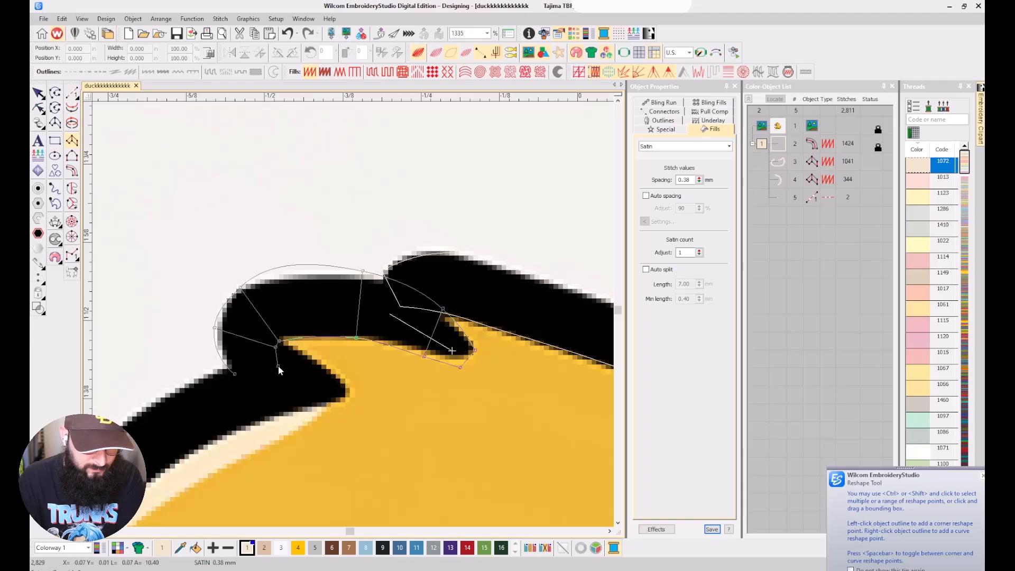
key(Return)
Digitize a short Run connector from the tuft satin's end to the pointed tip of the forehead outline.
key(r)
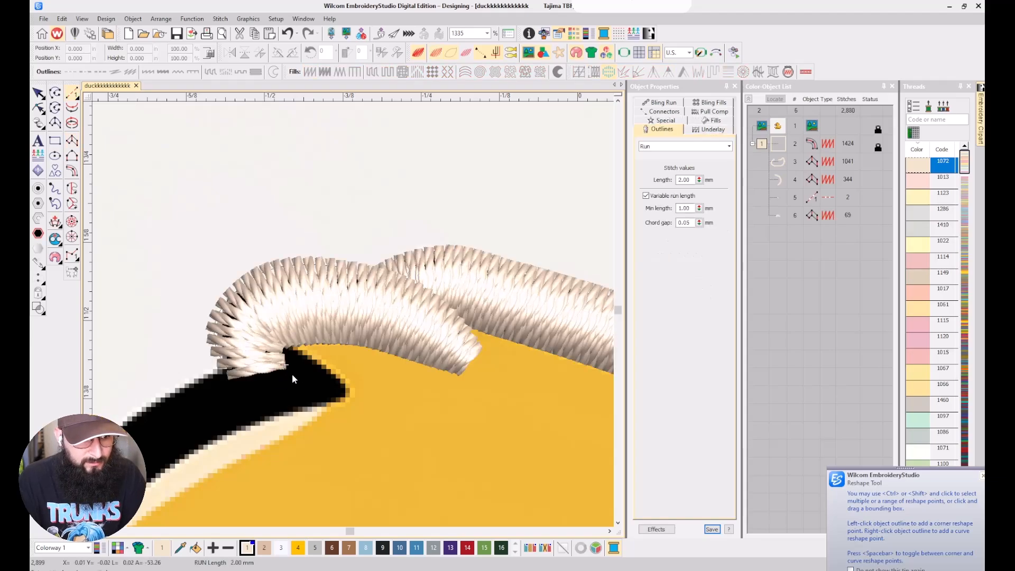
click(291, 373)
click(341, 392)
key(Return)
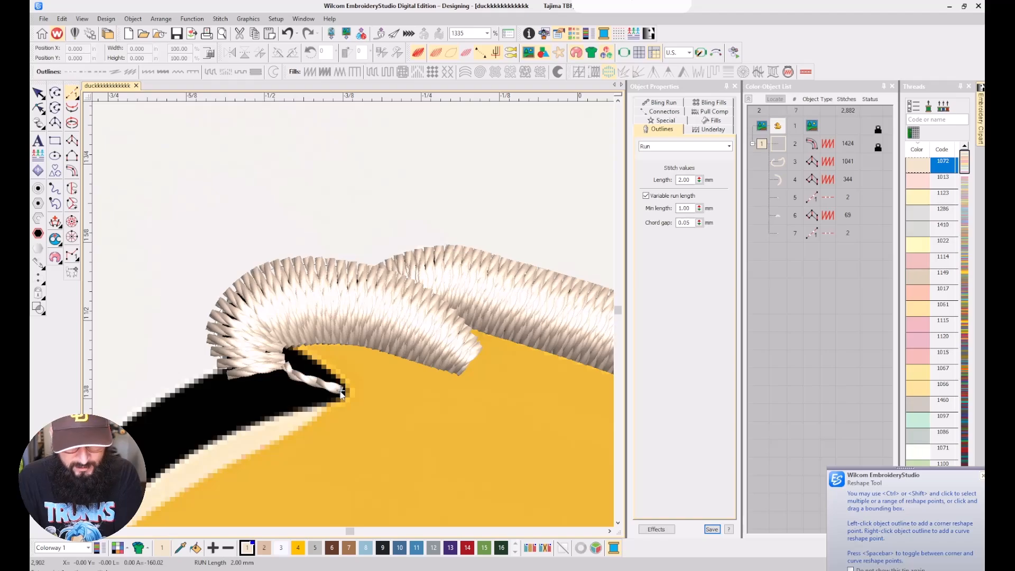
Start a Column A satin at the forehead outline's pointed tip, placing point pairs under the tuft and down the forehead.
key(a)
click(344, 389)
click(341, 403)
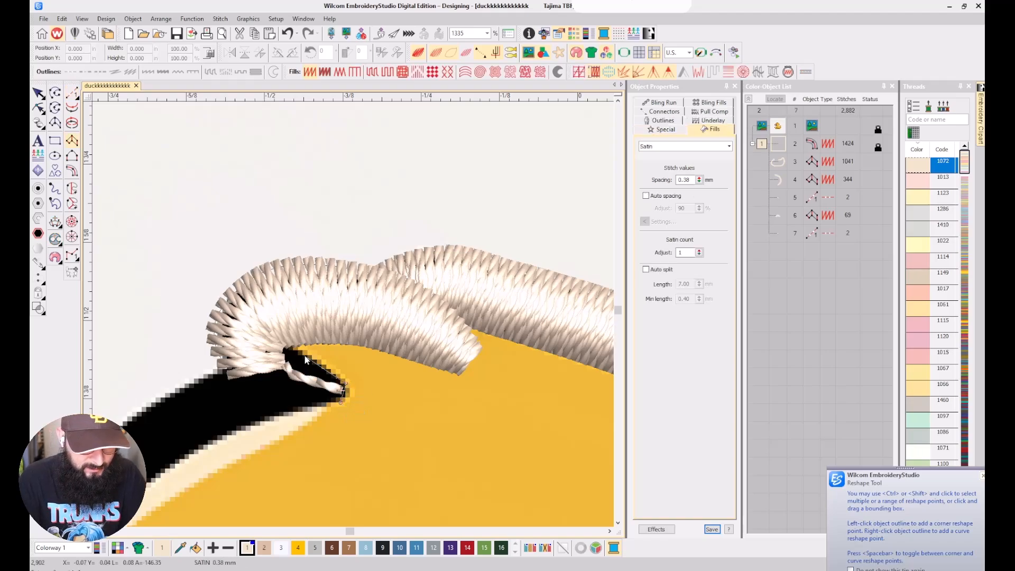
click(304, 352)
click(303, 411)
click(210, 373)
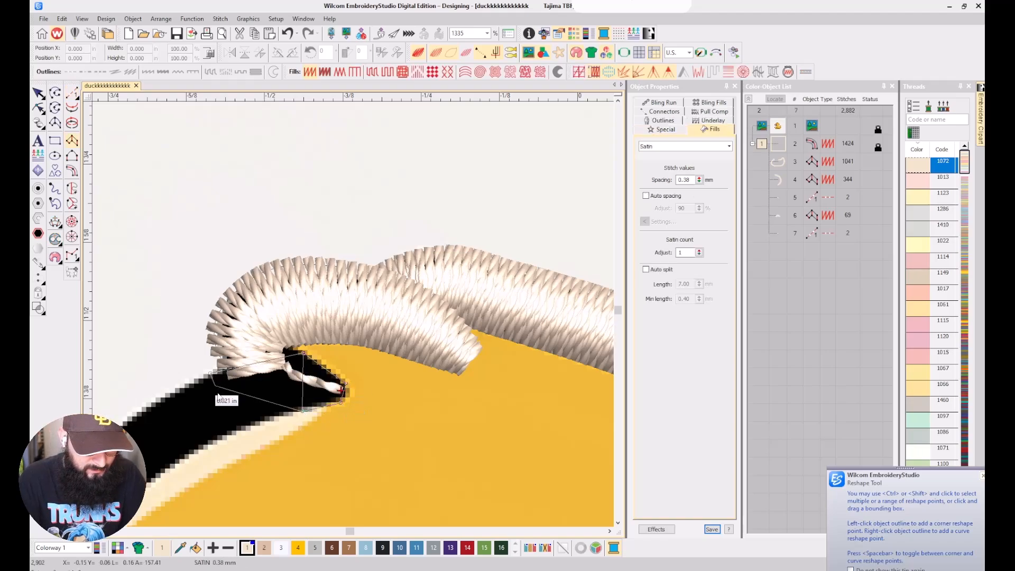
click(236, 435)
right_click(165, 404)
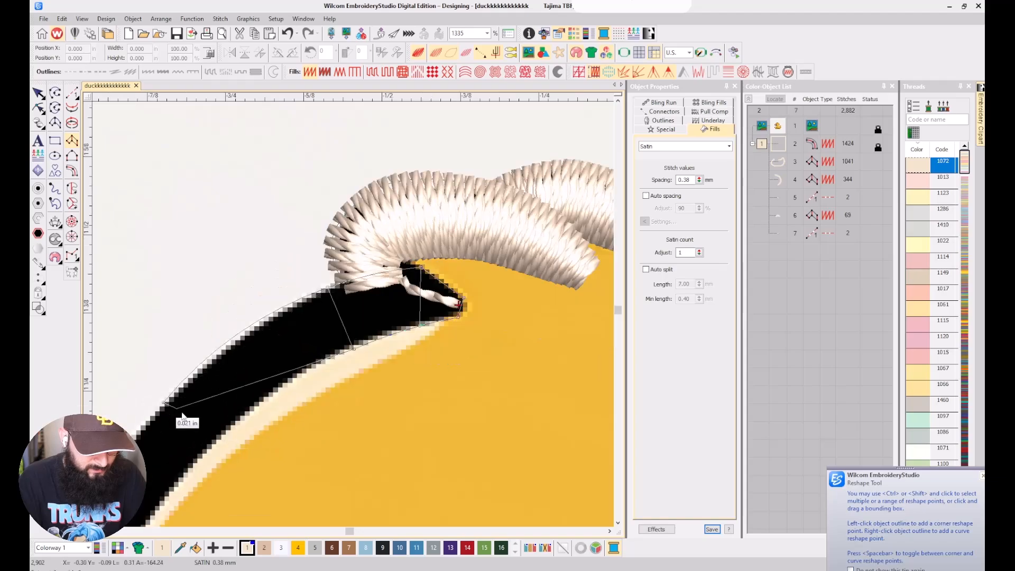
right_click(206, 453)
Continue the Column A point pairs down the lower forehead outline and finish the satin where it meets the beak.
scroll(153, 499, down, 1)
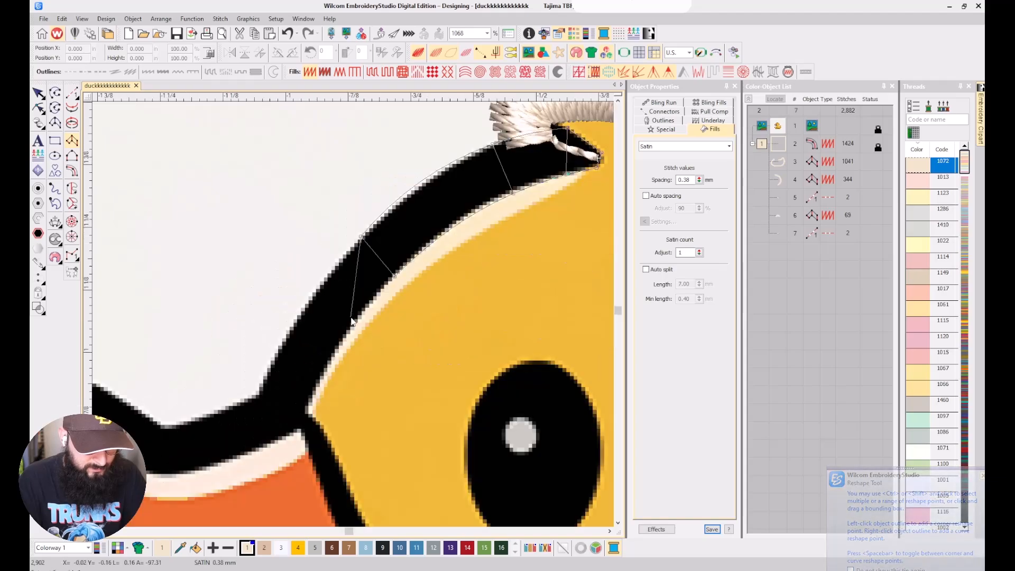
click(276, 353)
scroll(329, 316, down, 3)
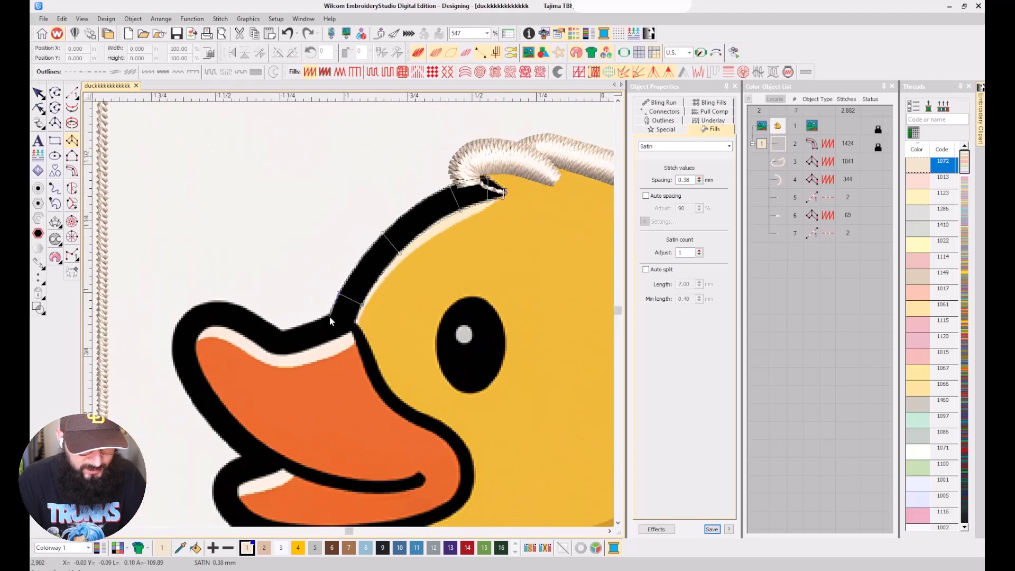
click(329, 316)
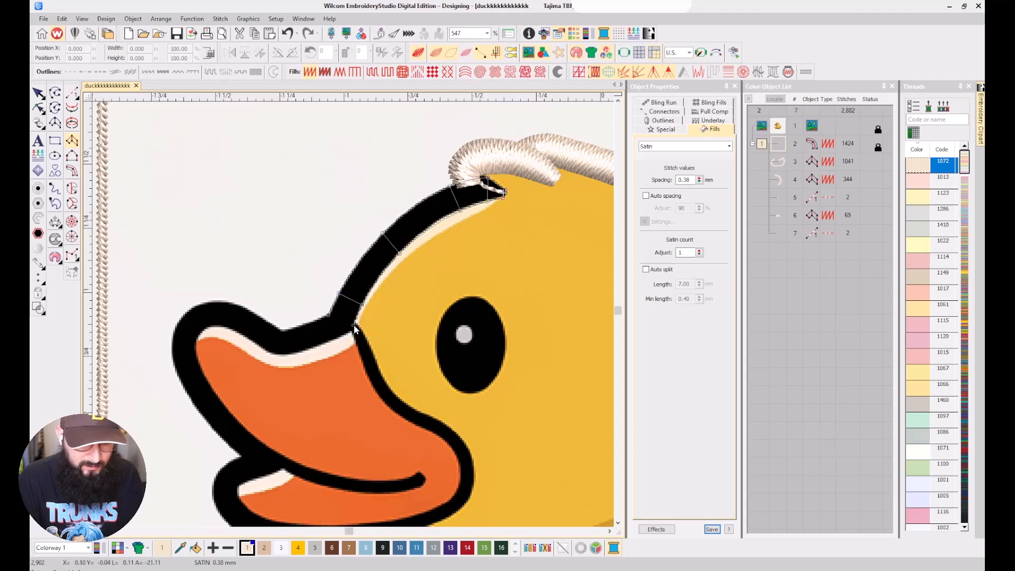
key(Return)
scroll(354, 328, down, 3)
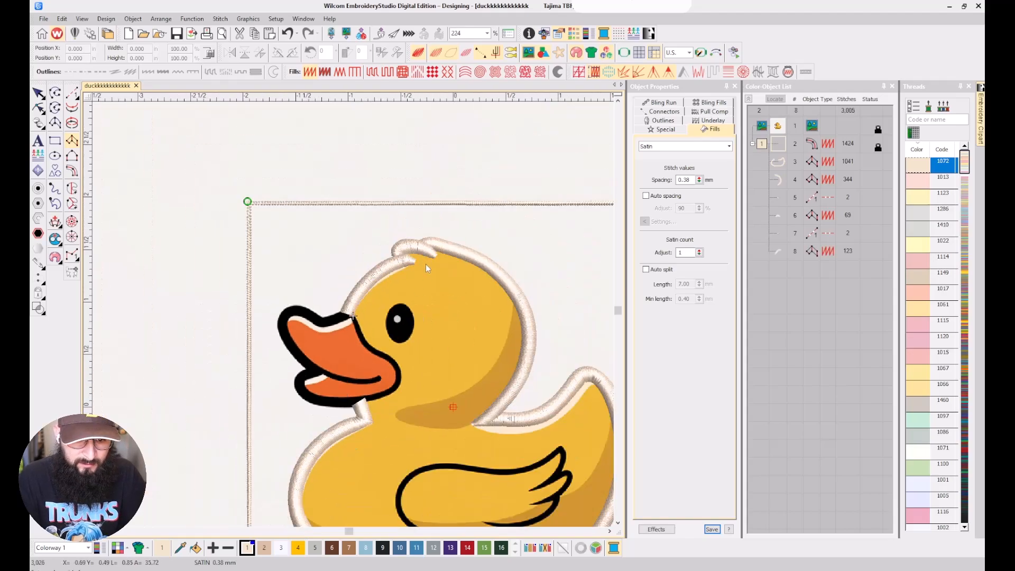
Examine the finished head, tuft and forehead satins where they meet and overlap.
scroll(426, 267, up, 3)
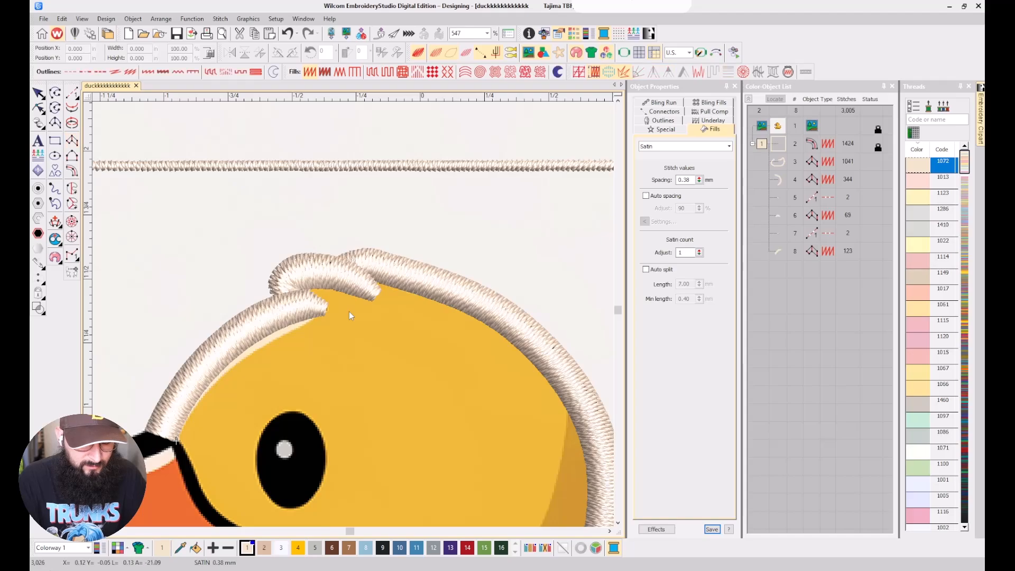
scroll(349, 316, down, 3)
scroll(351, 301, up, 3)
click(434, 245)
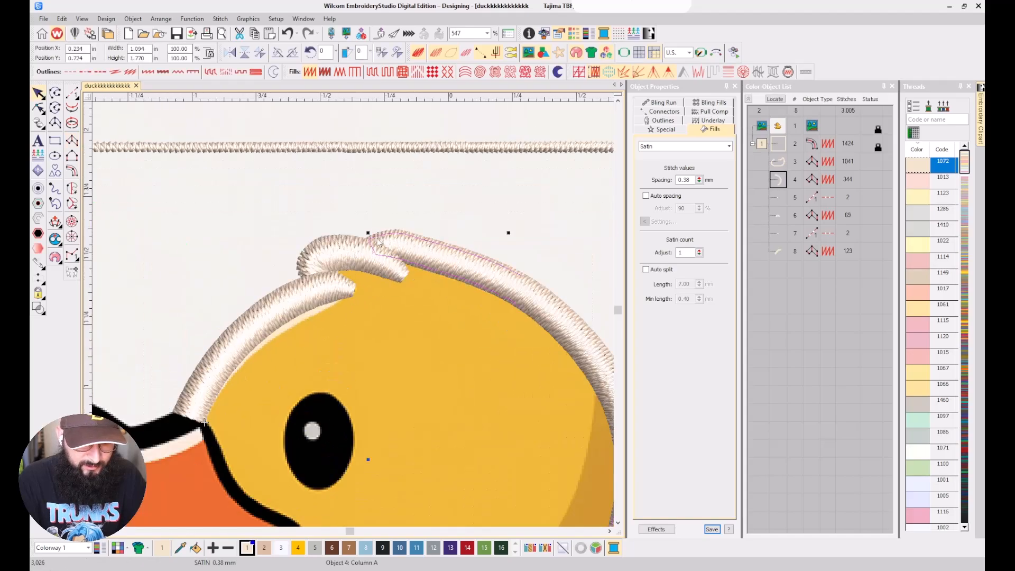
click(350, 255)
click(349, 288)
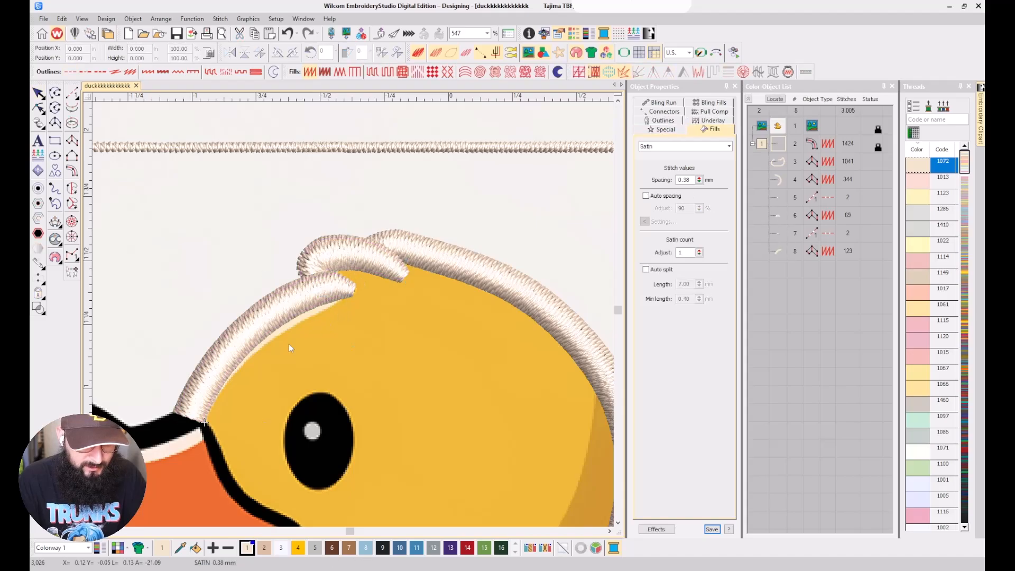
scroll(296, 343, down, 3)
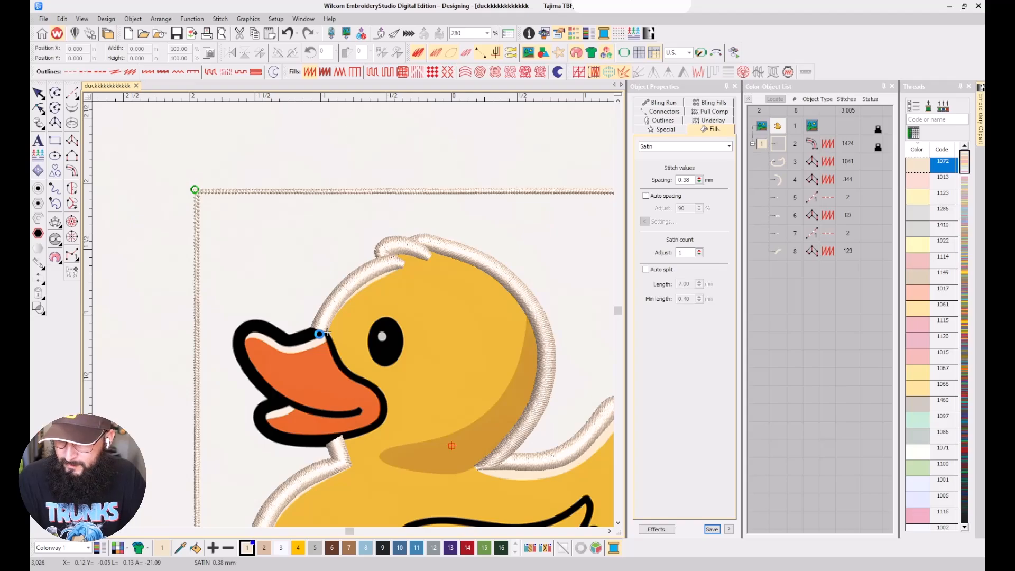
Digitize a Run connector from the forehead satin's end along the upper bill's outline, around its tip and down its front edge.
drag(320, 334, 344, 261)
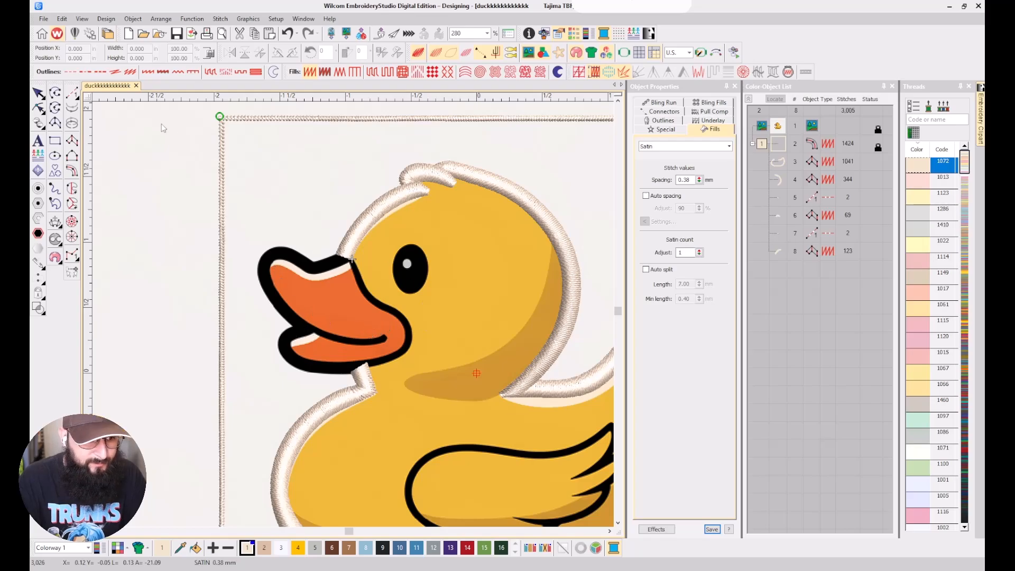
click(73, 93)
scroll(279, 221, up, 3)
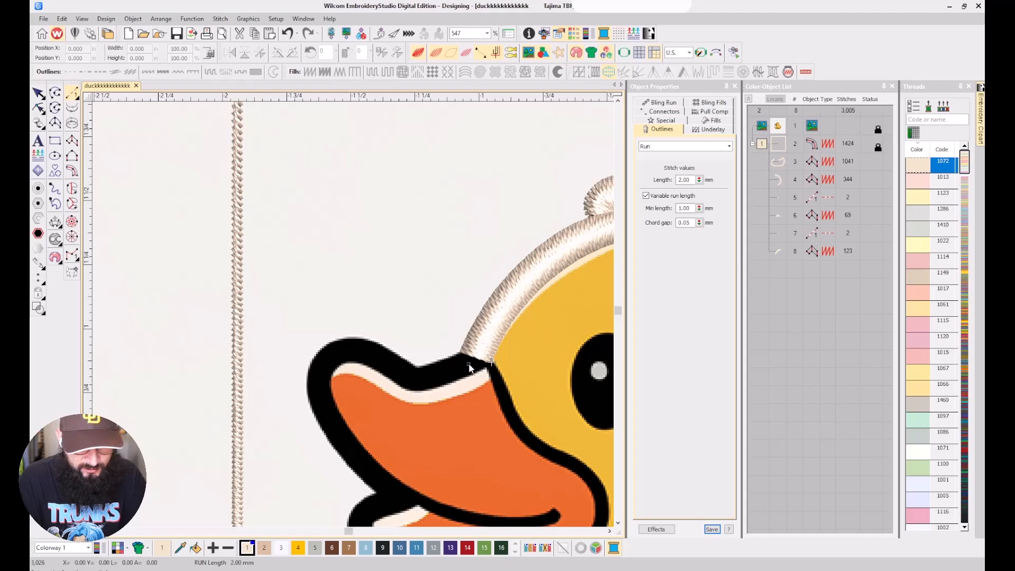
click(468, 364)
click(432, 377)
click(408, 377)
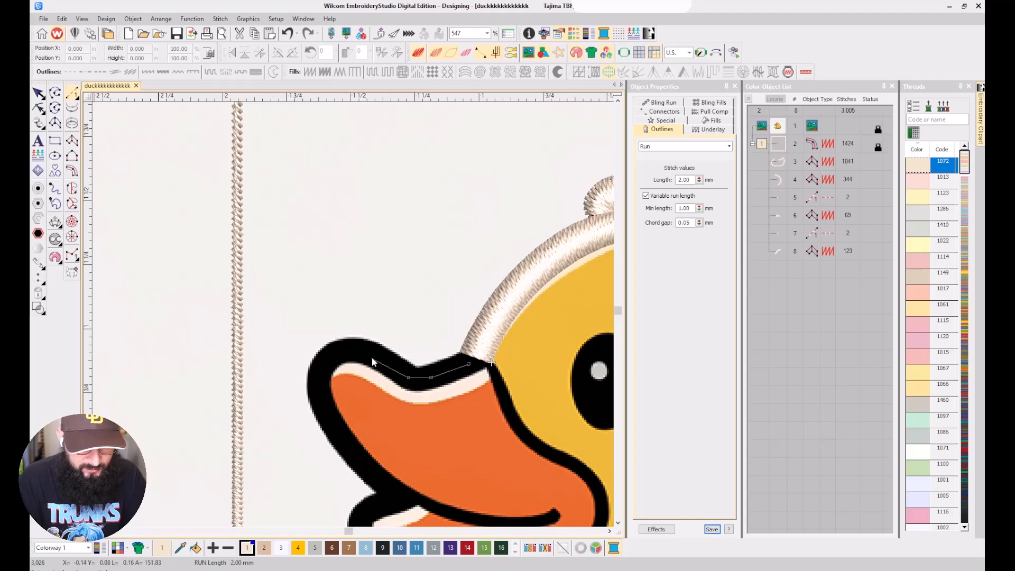
click(335, 353)
click(322, 370)
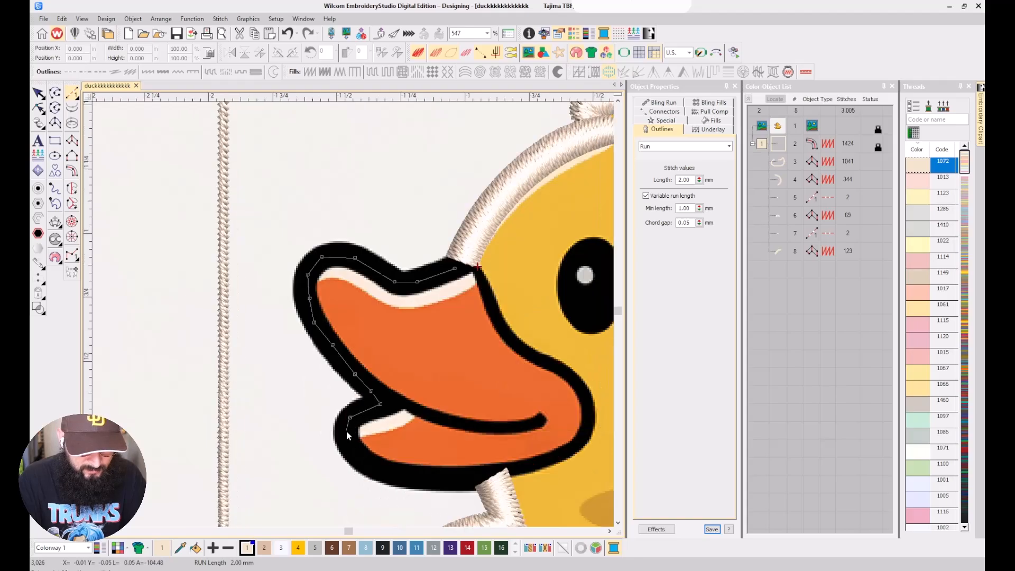
Remove the Run points placed around the lower bill and finish the connector at the notch between the two bill halves.
click(347, 430)
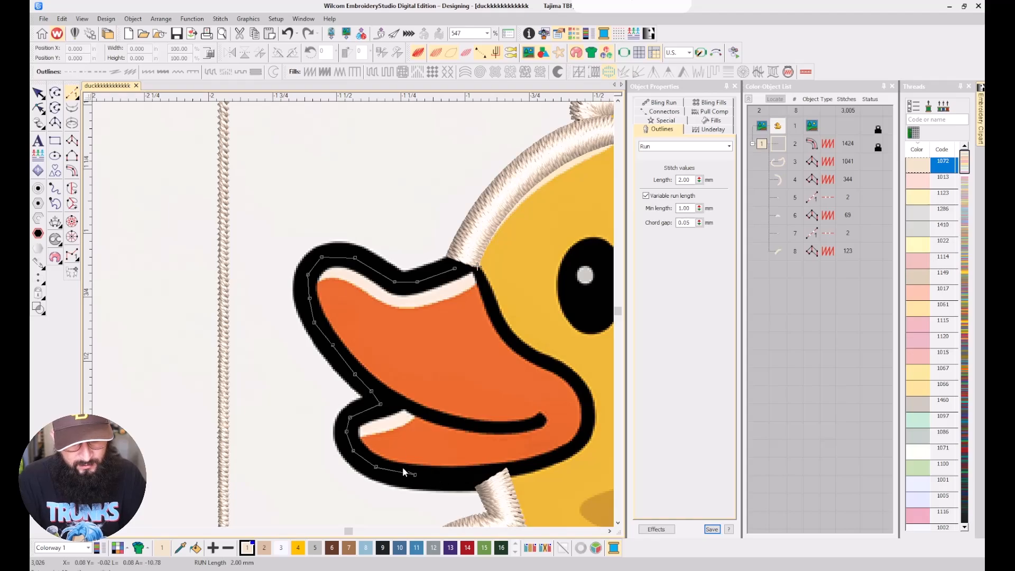
key(BackSpace)
key(BackSpace)
key(BackSpace)
key(BackSpace)
key(BackSpace)
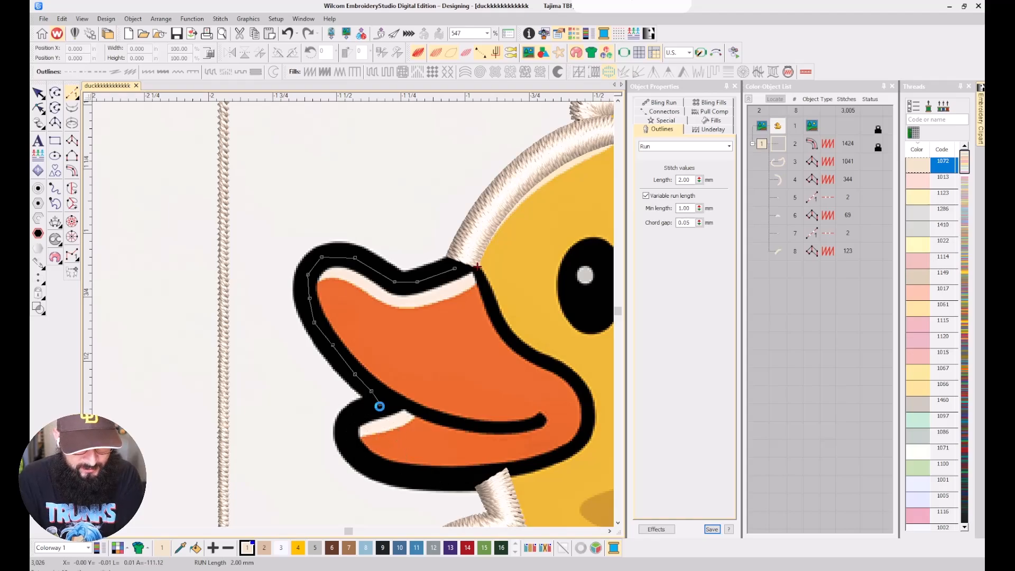
key(Return)
Start a Column A satin at the notch between the bill halves, placing point pairs around the lower bill's rounded tip.
click(72, 141)
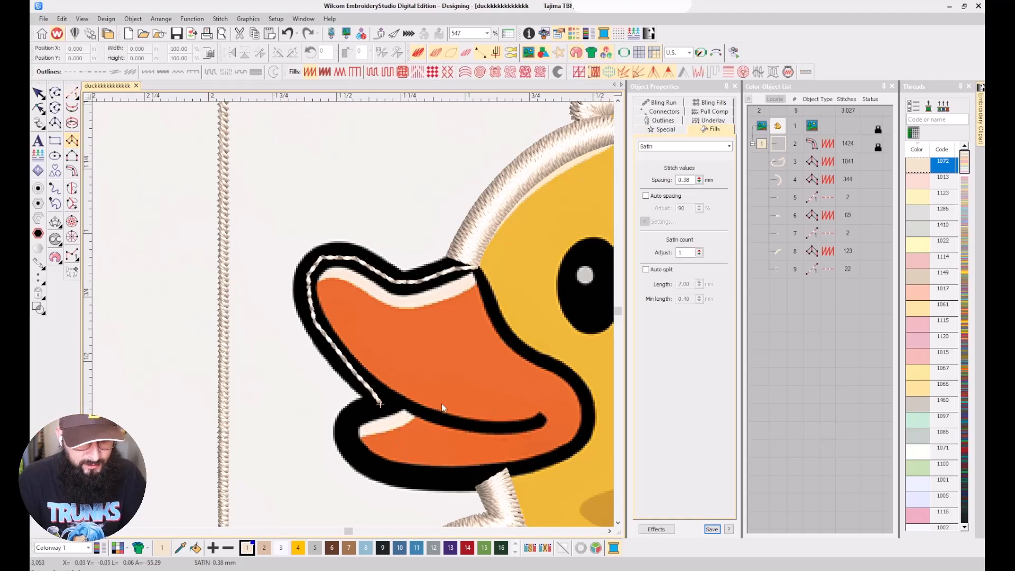
click(379, 400)
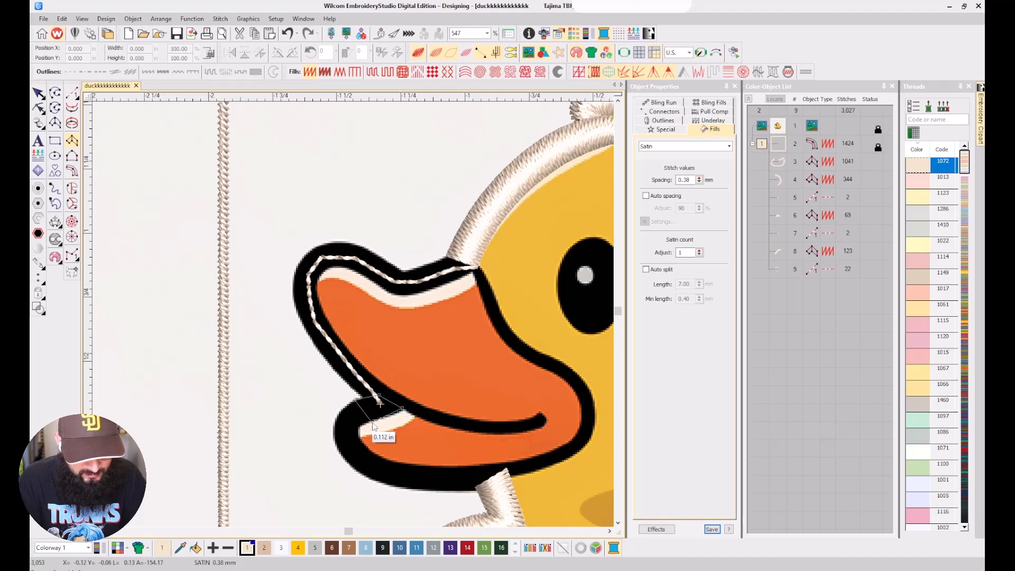
click(334, 422)
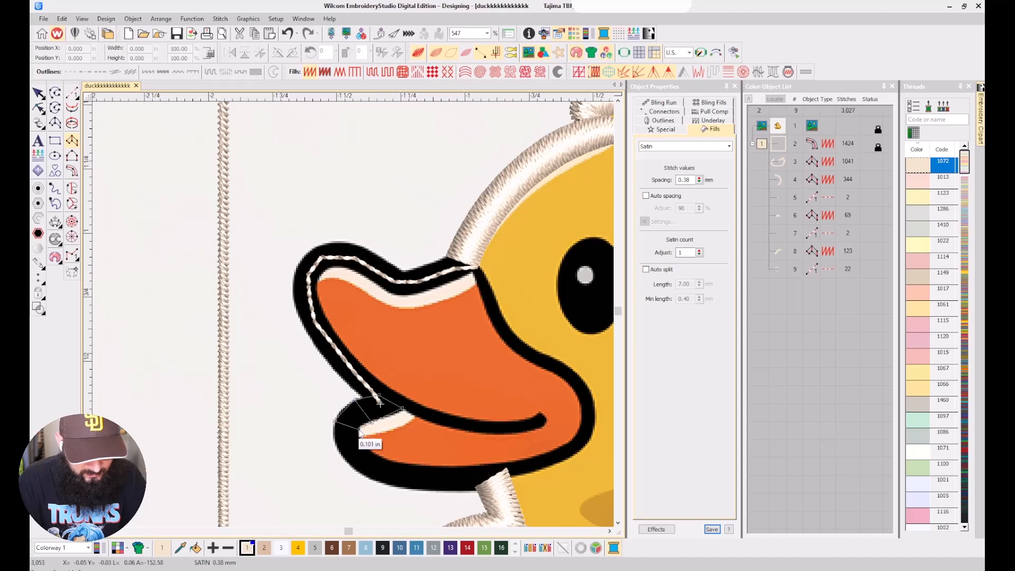
click(359, 429)
right_click(364, 445)
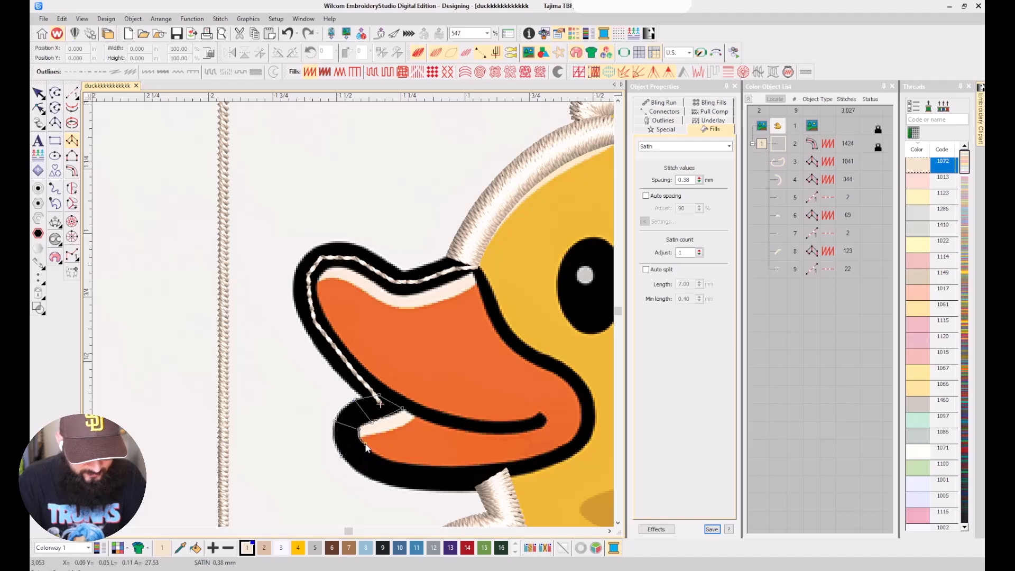
right_click(395, 487)
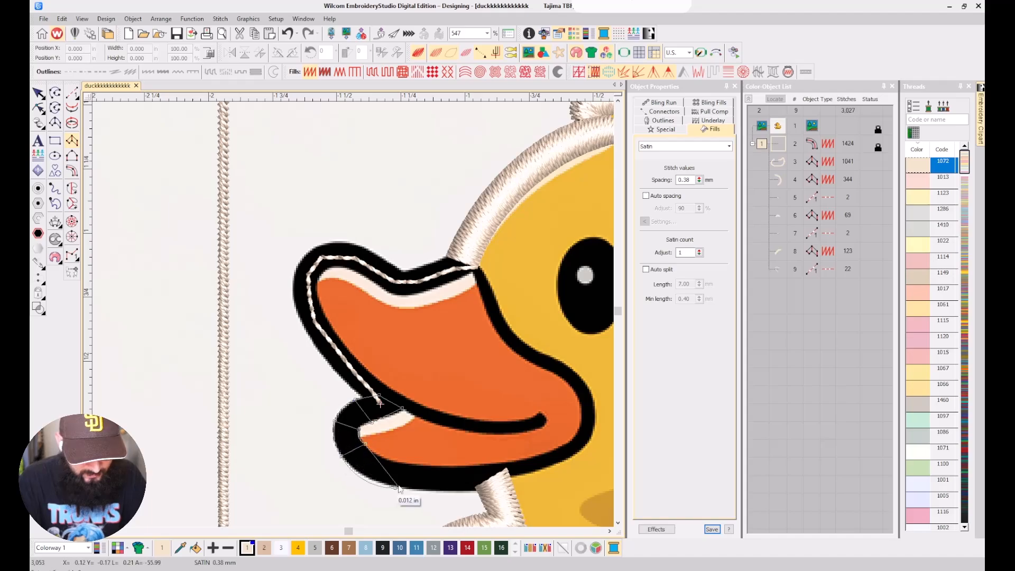
Continue the Column A satin with curve-point pairs along the lower bill's underside, past the neck satin to the cheek.
right_click(482, 490)
right_click(478, 462)
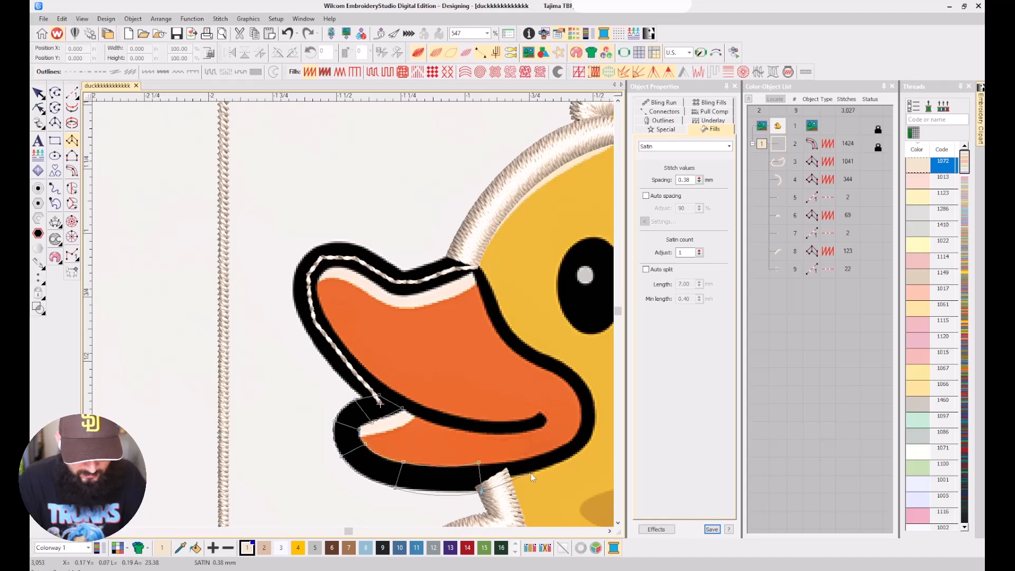
right_click(544, 468)
right_click(539, 453)
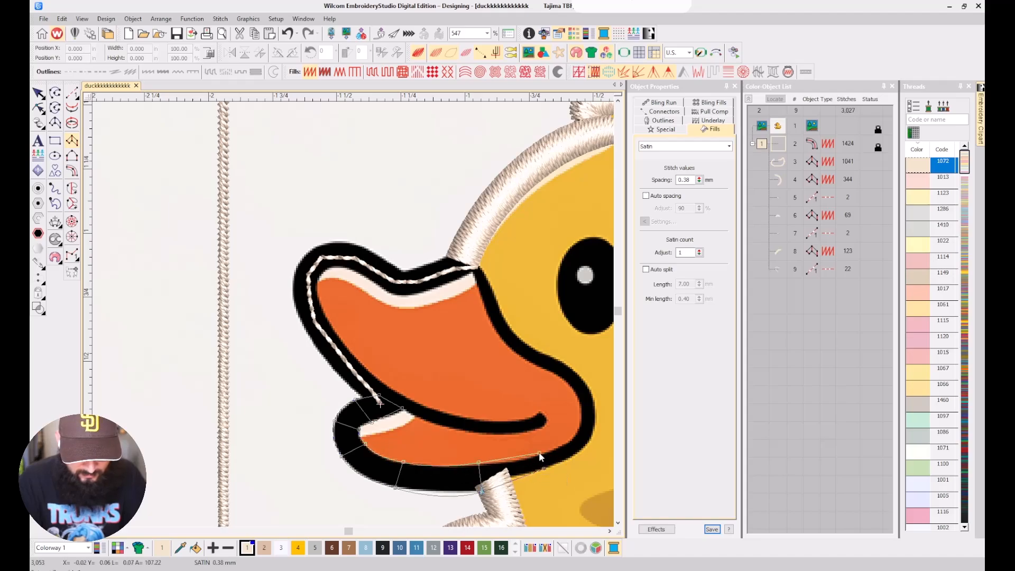
right_click(586, 448)
right_click(575, 431)
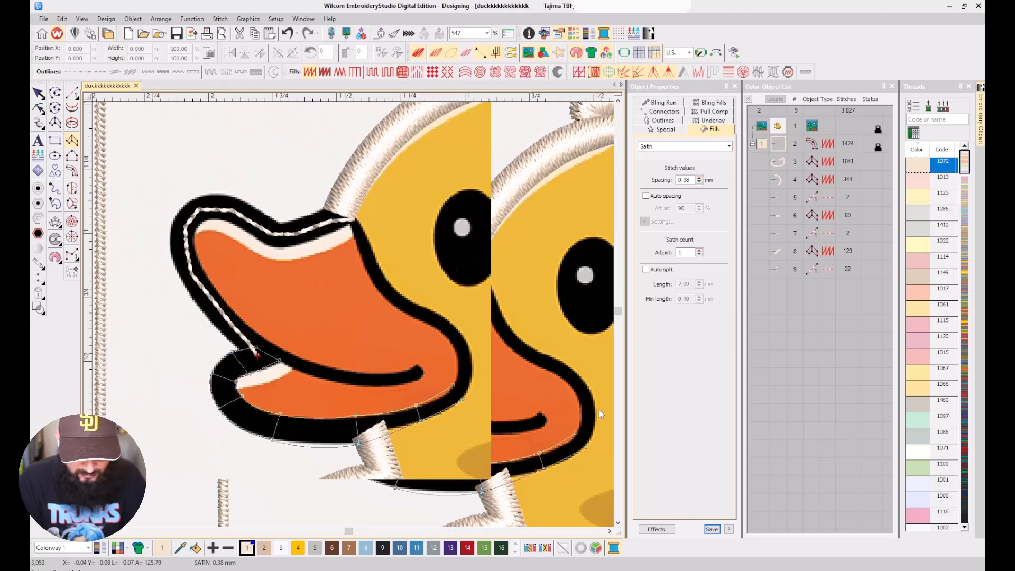
Continue the Column A point pairs around the beak's rounded cheek corner and up the outline between beak and face.
right_click(471, 344)
right_click(453, 349)
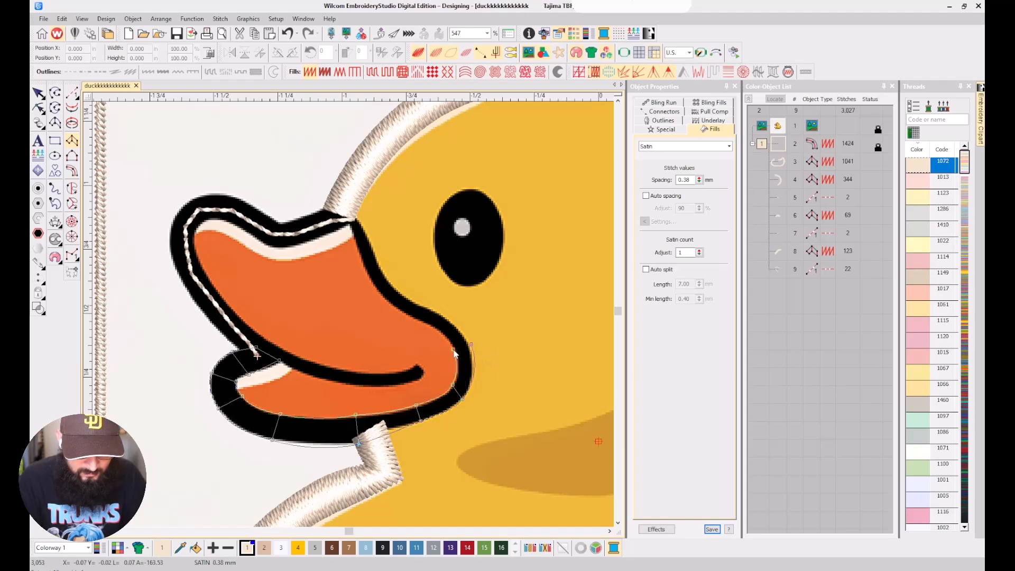
right_click(429, 309)
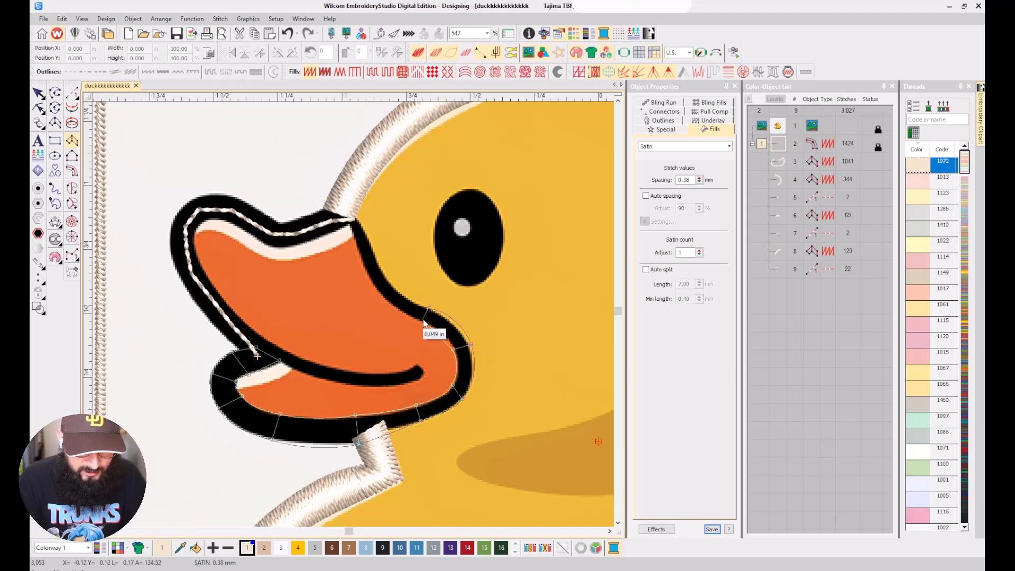
right_click(404, 297)
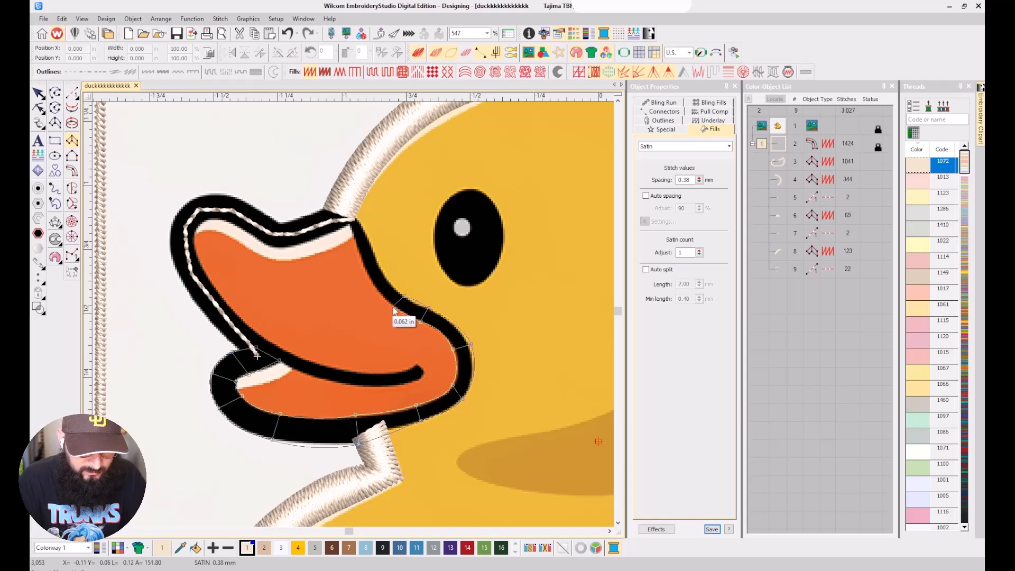
right_click(393, 306)
right_click(385, 269)
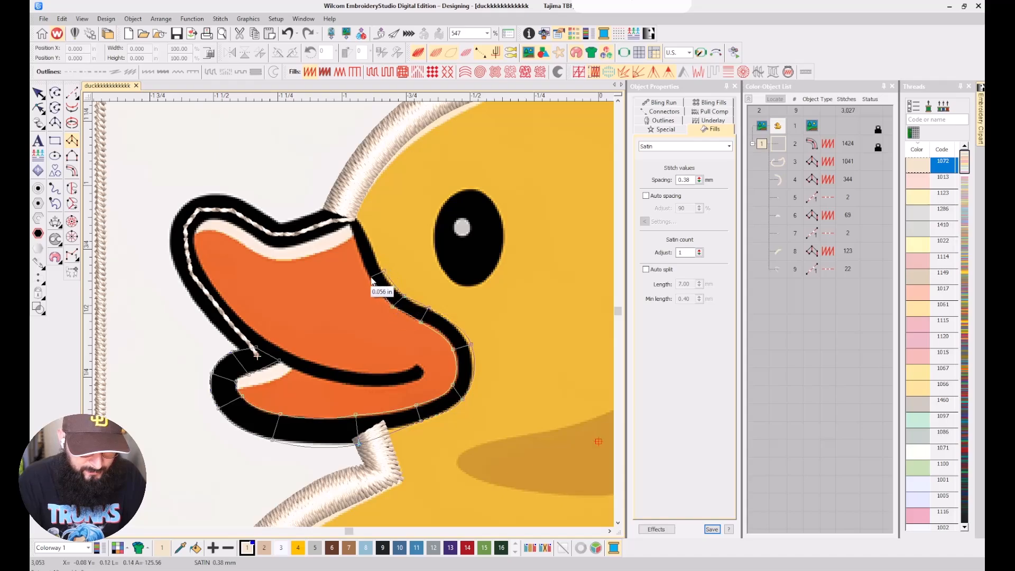
right_click(369, 277)
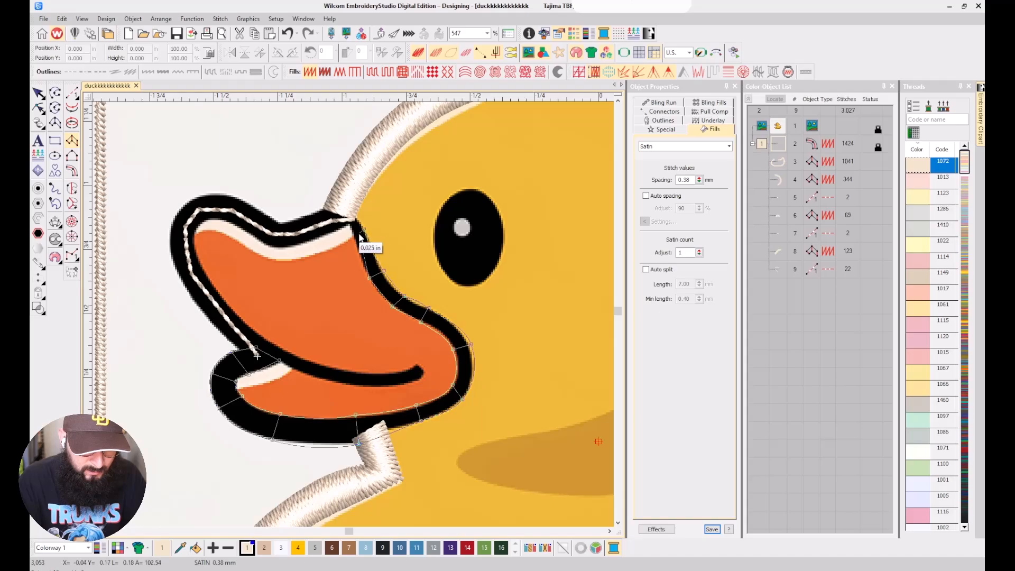
Turn the Column A satin at the junction of beak and forehead, placing point pairs onto the upper bill's top outline.
scroll(355, 239, up, 4)
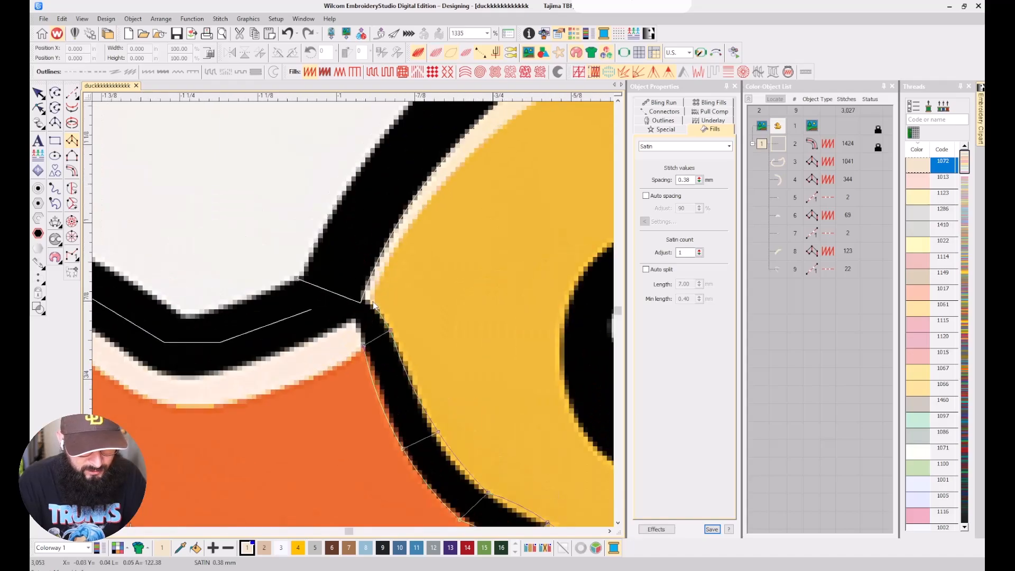
right_click(350, 320)
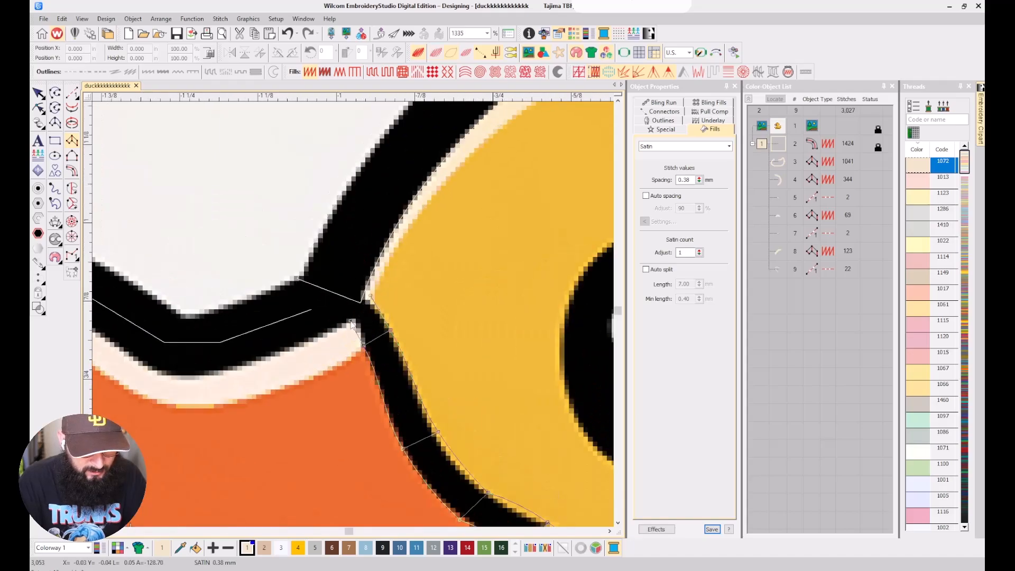
right_click(299, 275)
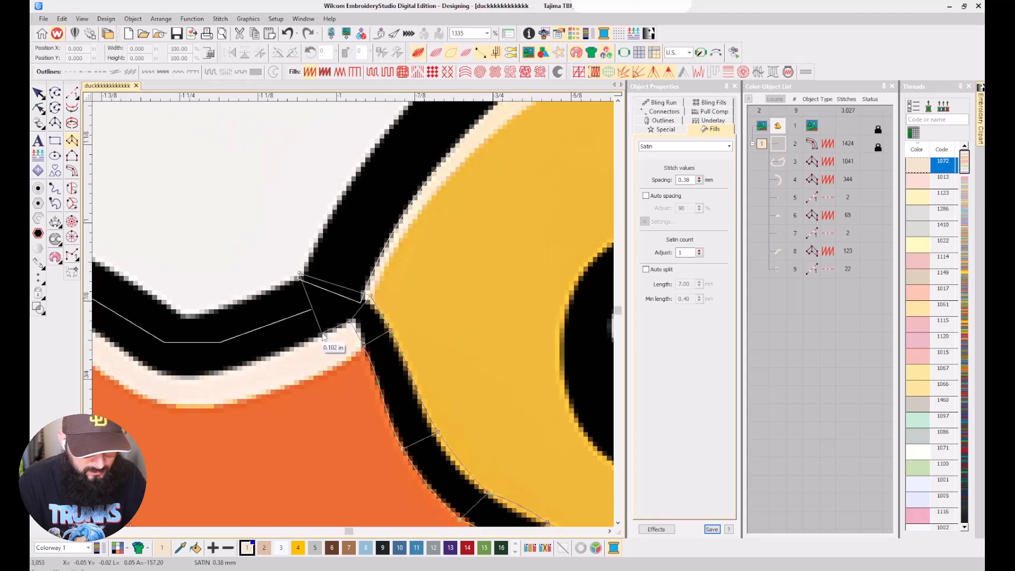
right_click(322, 334)
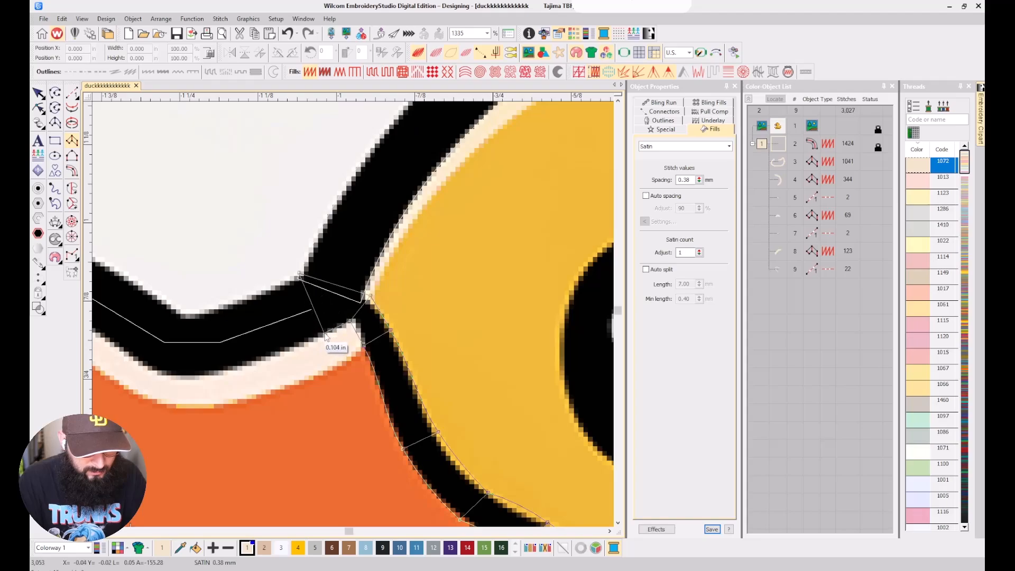
right_click(225, 306)
right_click(237, 368)
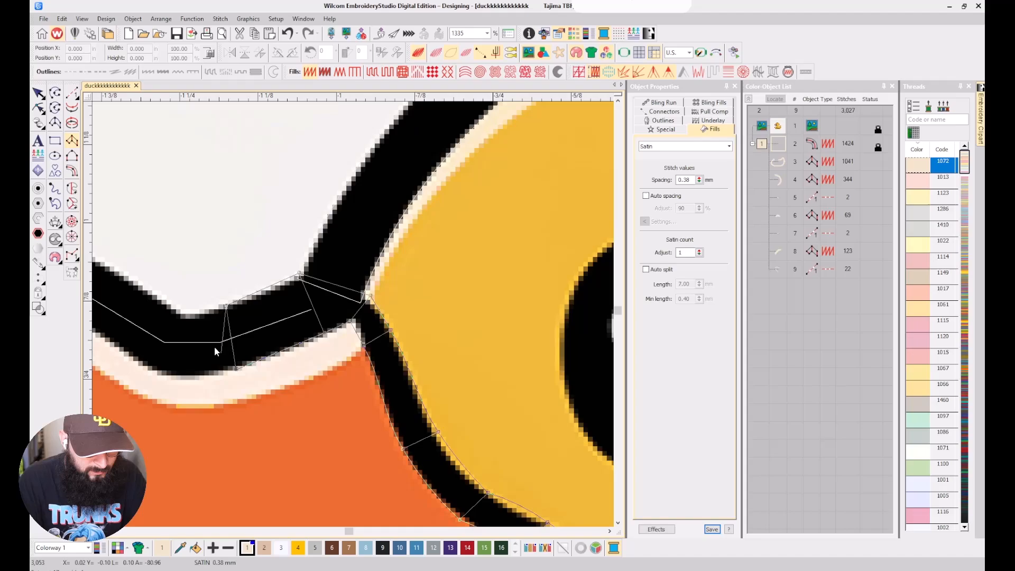
Continue the Column A curve-point pairs through the dip in the upper bill's top outline and up towards the bill's tip.
right_click(186, 315)
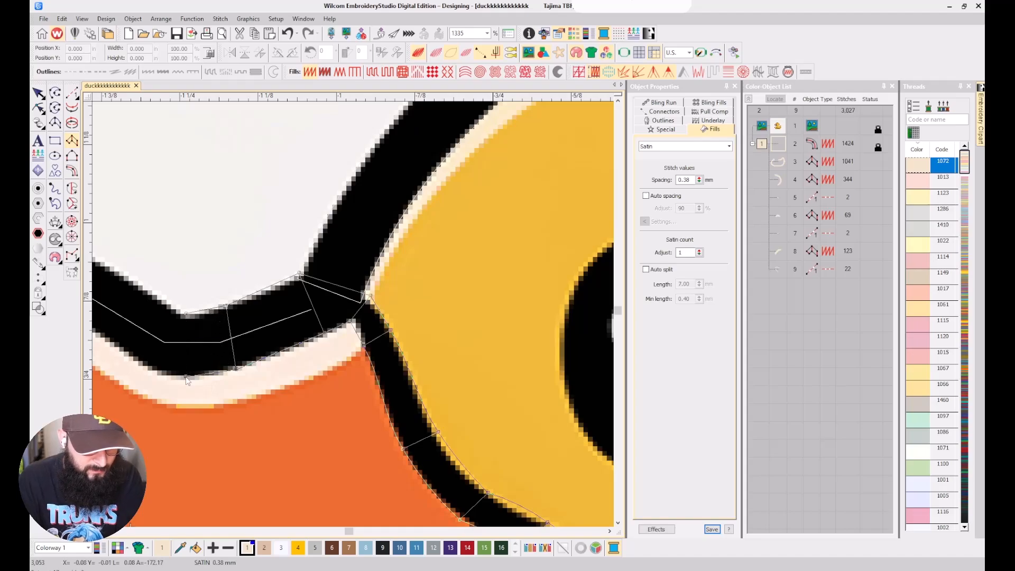
right_click(186, 377)
right_click(160, 297)
right_click(135, 359)
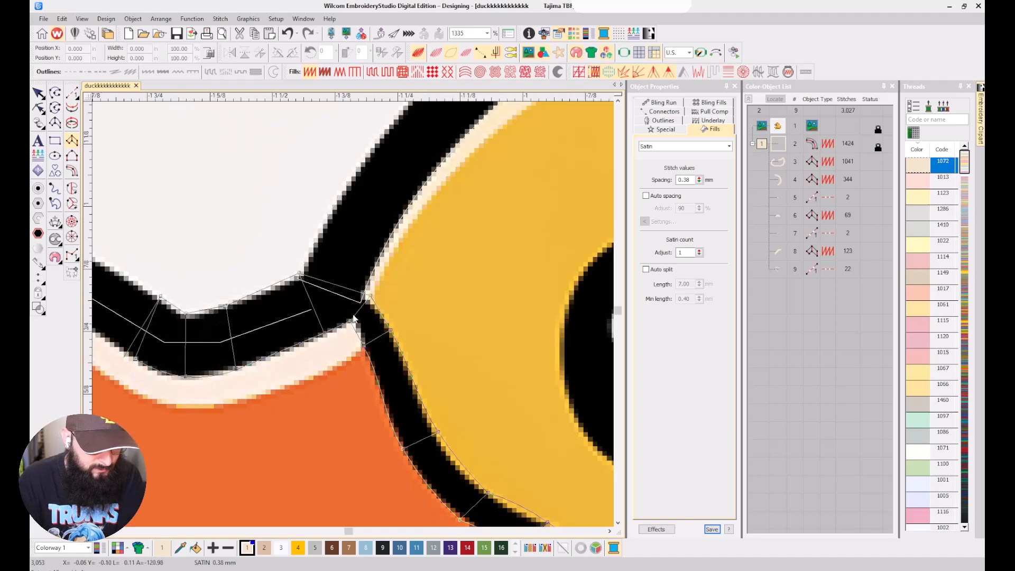
key(shift+z)
right_click(329, 260)
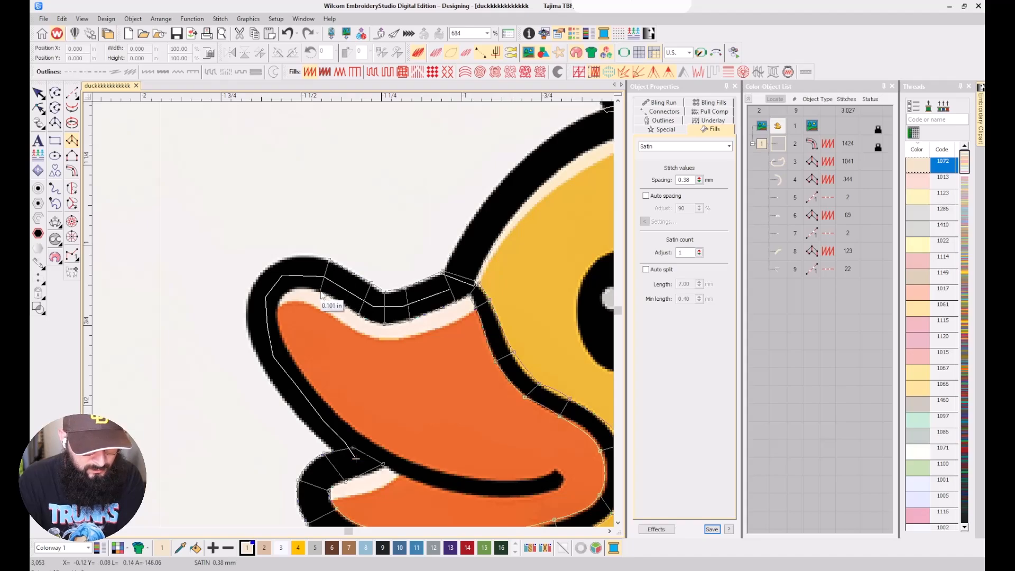
Continue the Column A curve-point pairs around the upper bill's rounded tip and onto its lower edge.
right_click(294, 256)
right_click(301, 288)
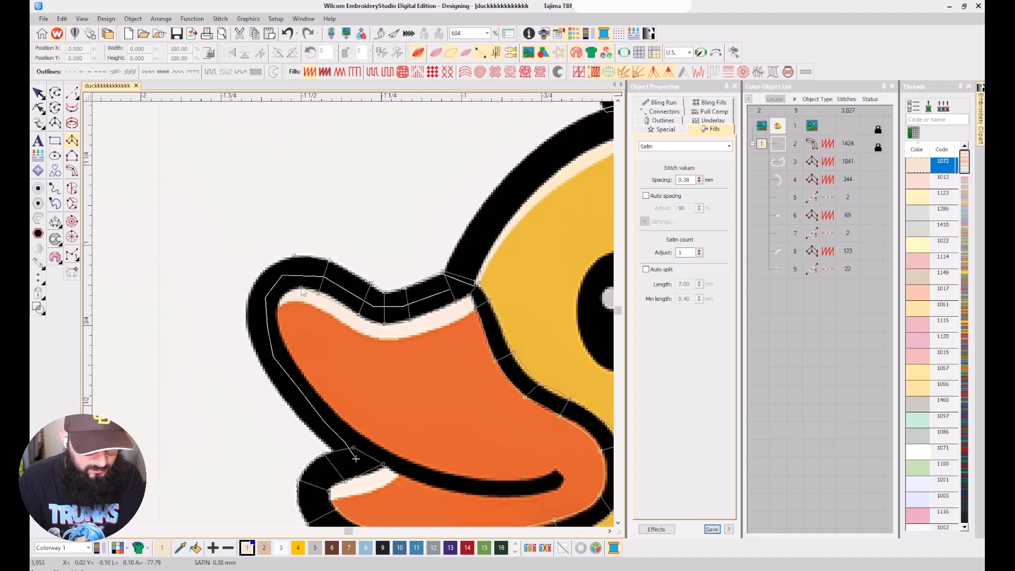
right_click(252, 288)
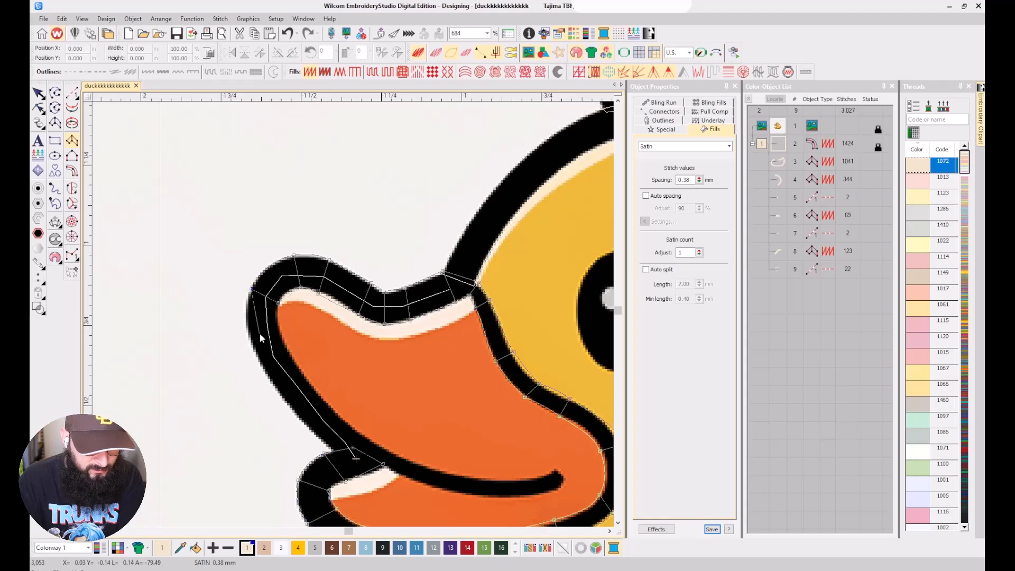
right_click(250, 346)
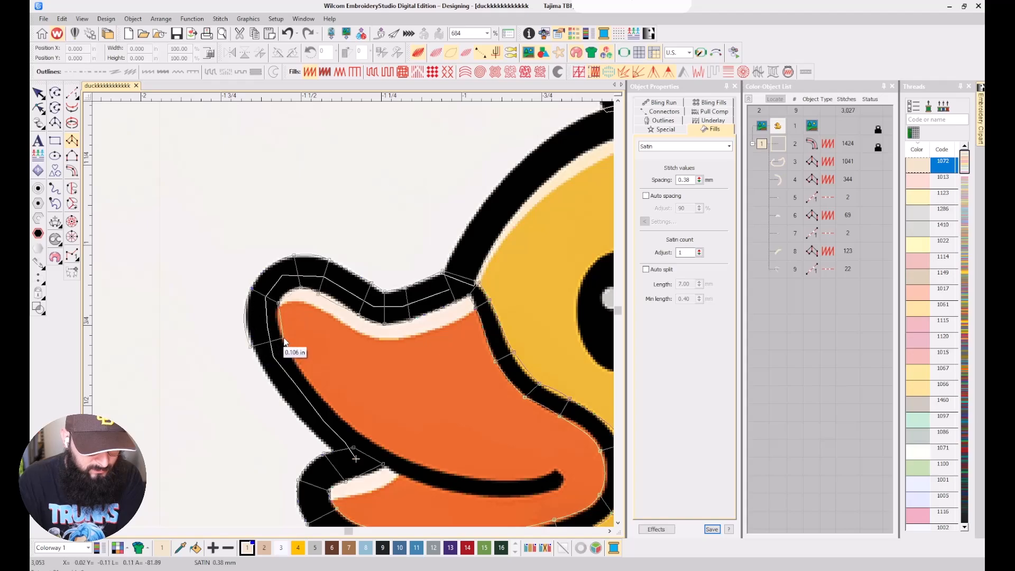
right_click(284, 341)
Continue the Column A point pairs down the upper bill's lower edge, past the lower bill's junction and onto the mouth line.
right_click(287, 407)
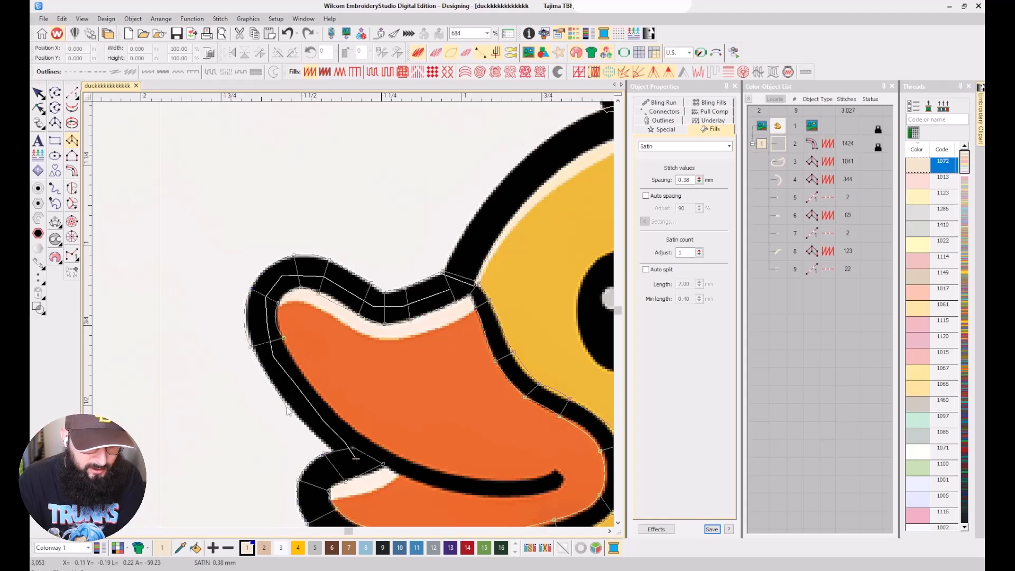
right_click(311, 383)
right_click(333, 455)
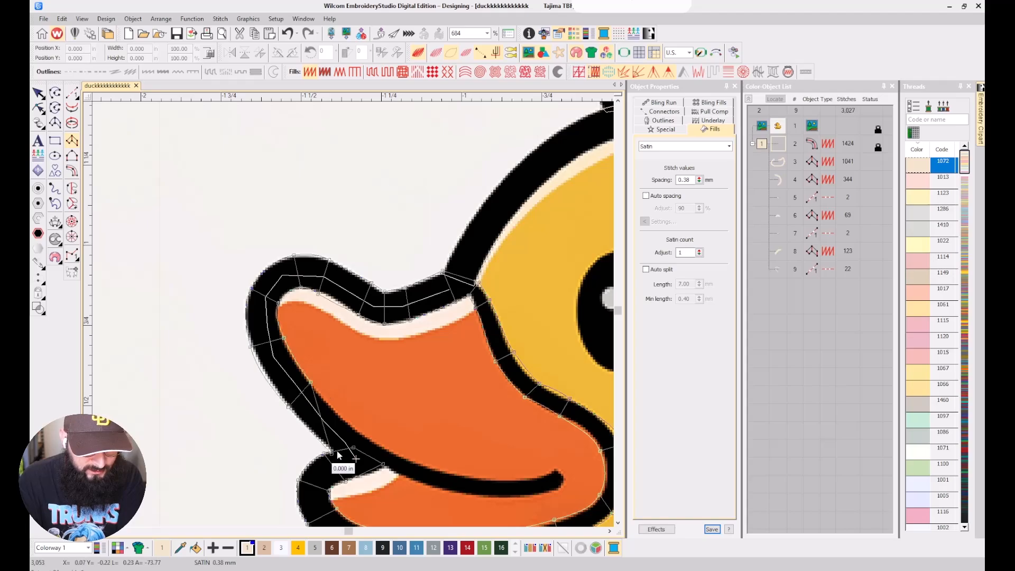
right_click(389, 471)
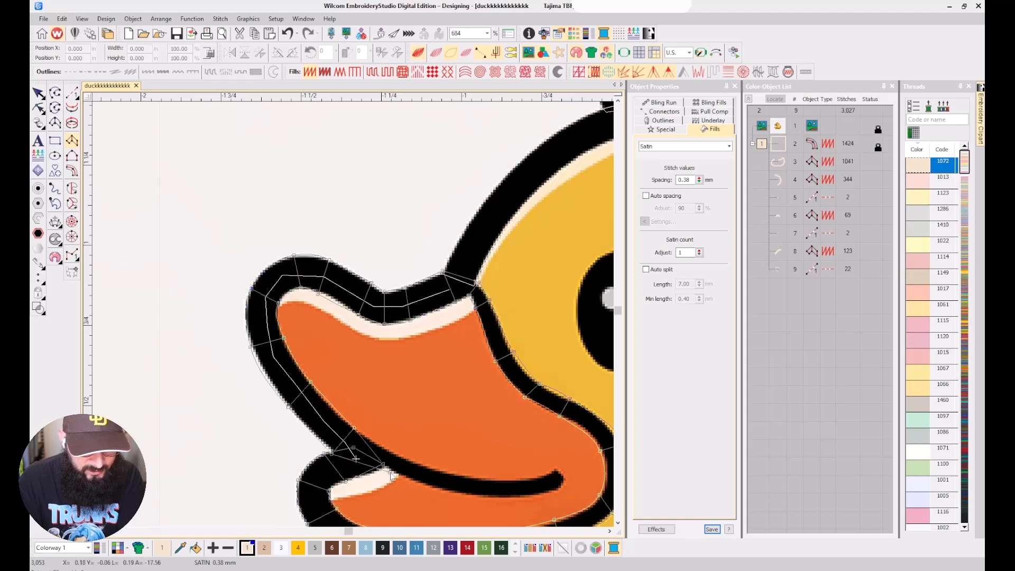
right_click(430, 486)
right_click(435, 469)
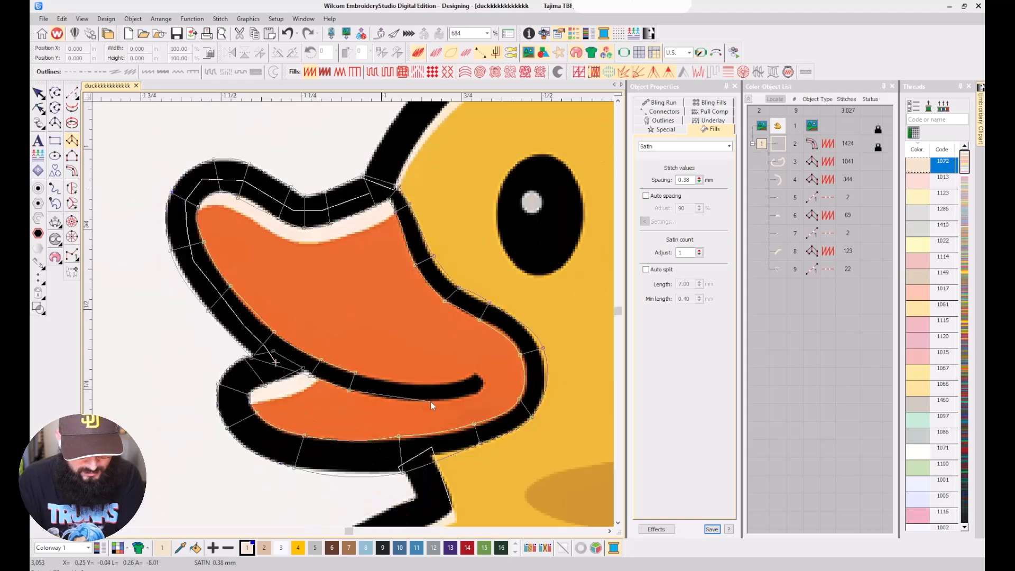
Place the last Column A point pairs along the mouth line to its rounded end and generate the beak satin.
right_click(430, 402)
right_click(432, 384)
right_click(478, 394)
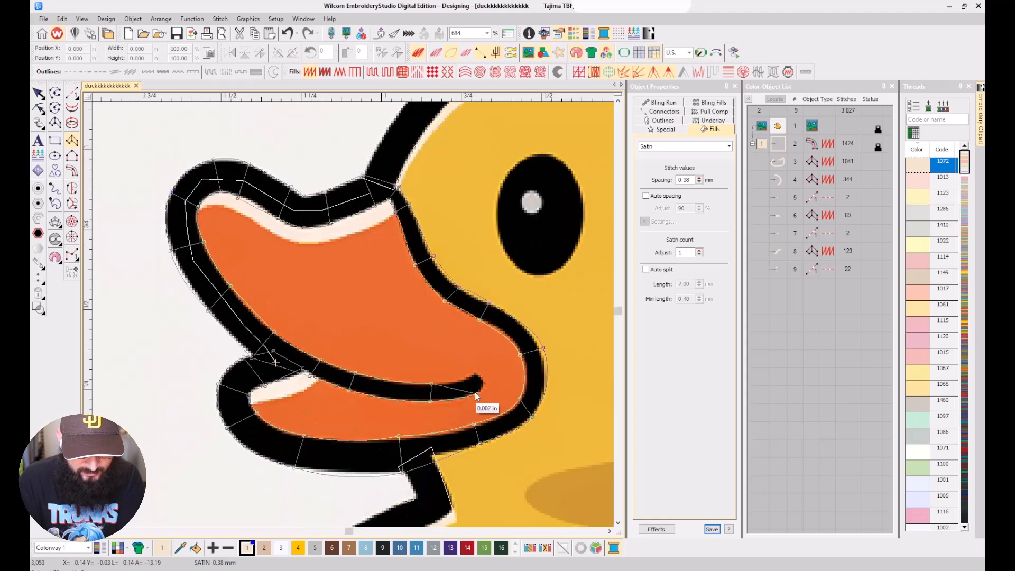
right_click(469, 377)
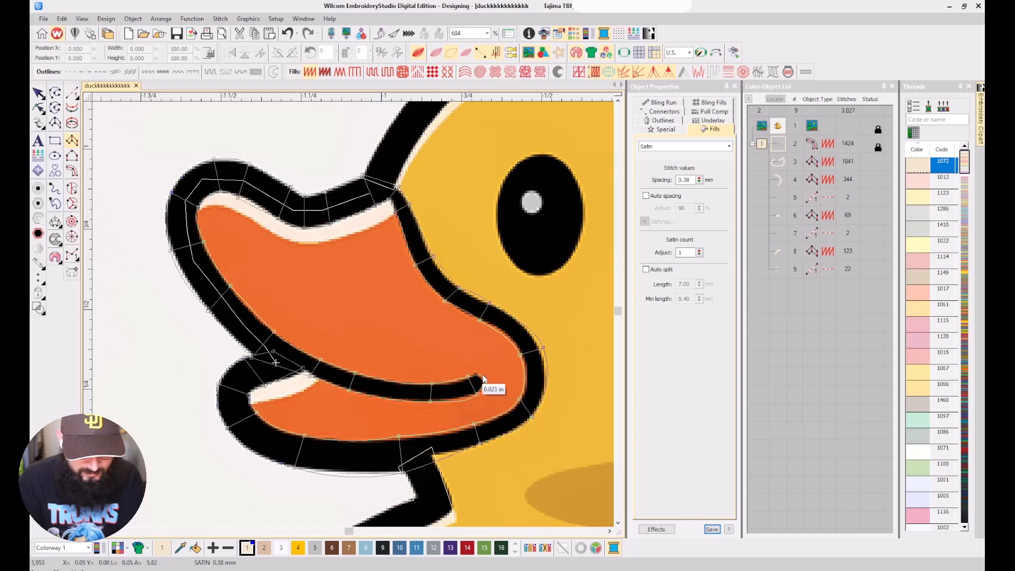
key(Return)
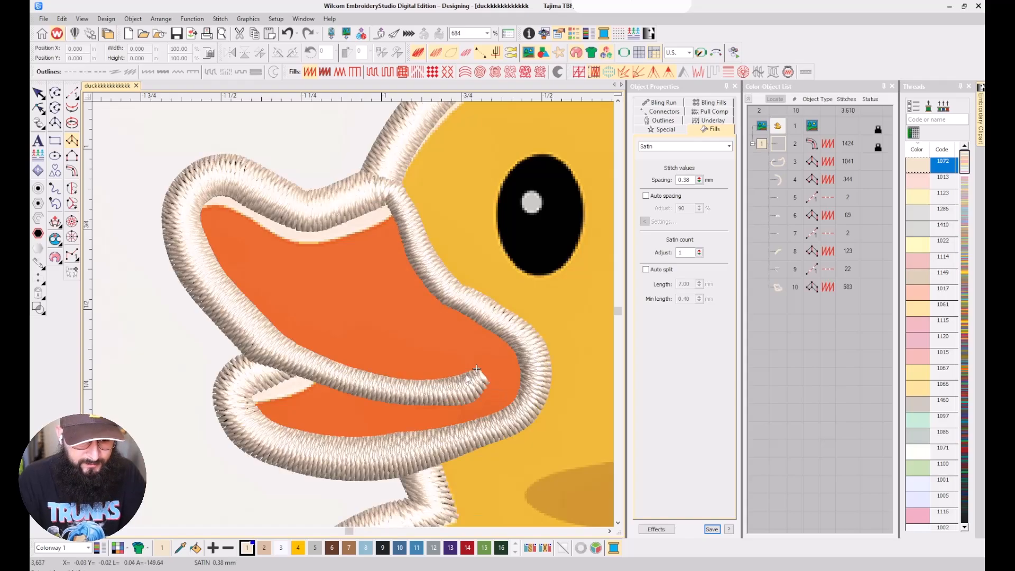
Select the duck's outline objects and recolor them with palette color 9, black.
key(0)
key(s)
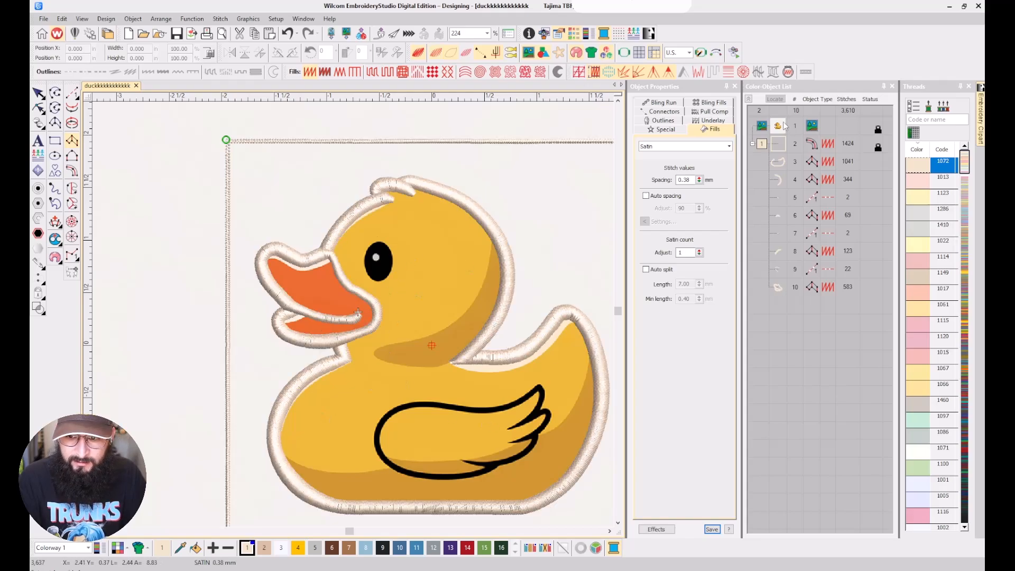
click(764, 144)
click(381, 548)
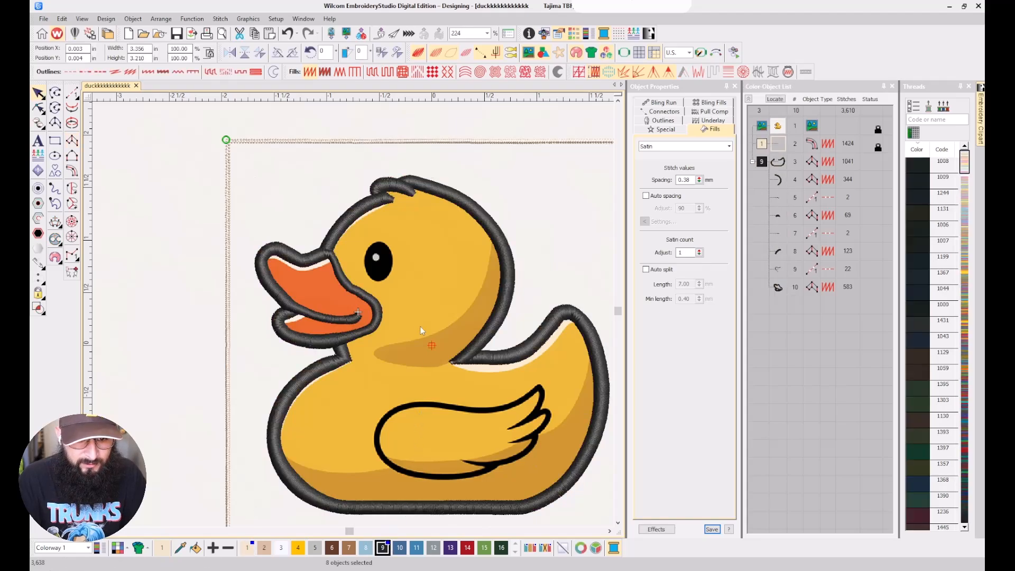
click(427, 238)
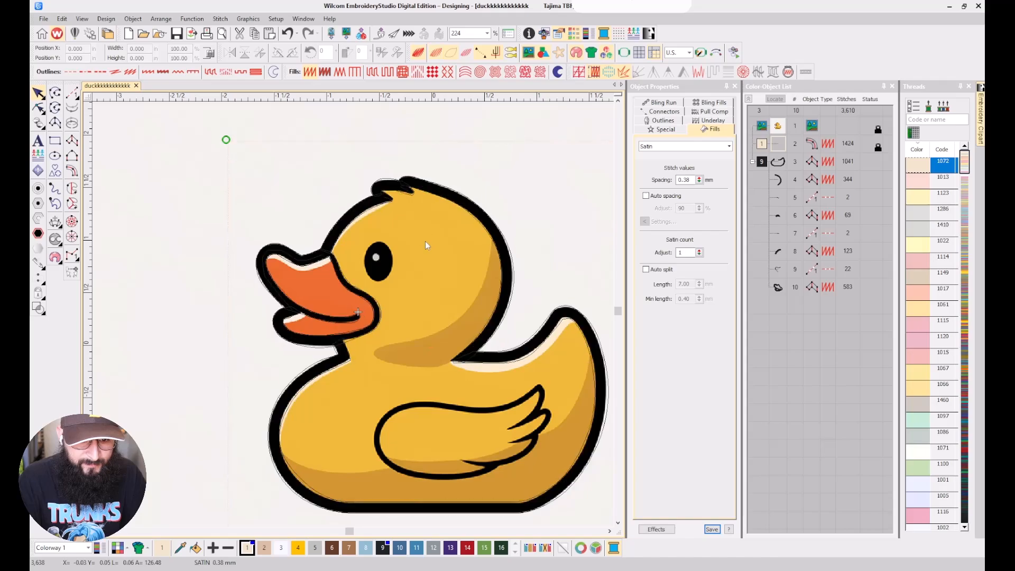
drag(388, 407, 358, 312)
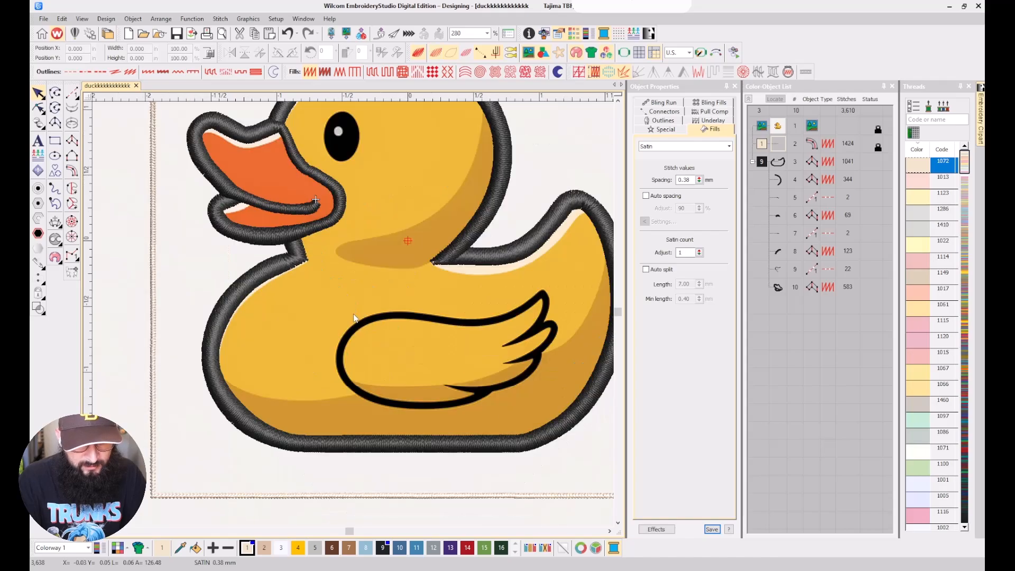
Set the beak satin's after-object connector type to Jump.
click(782, 289)
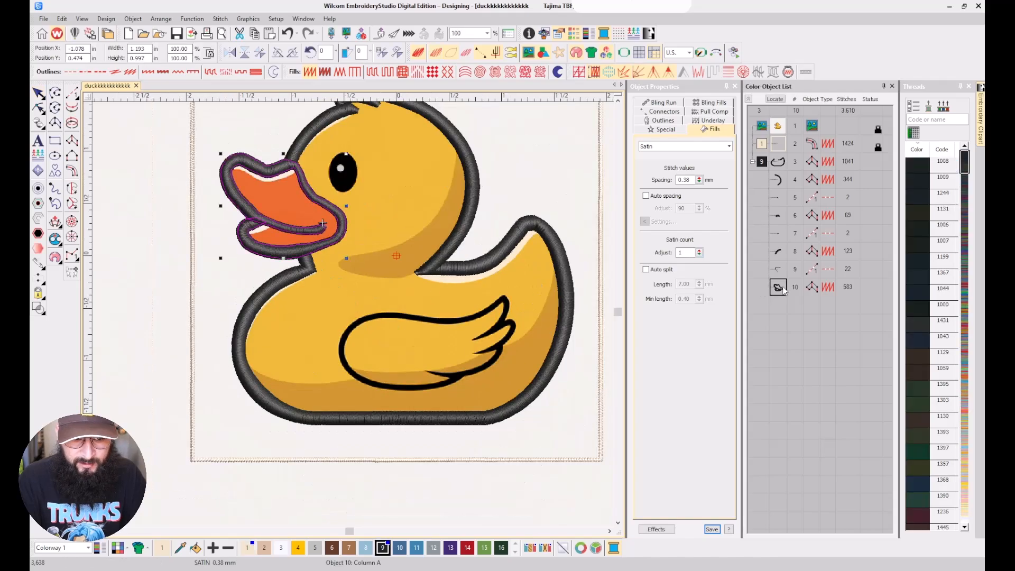
click(672, 113)
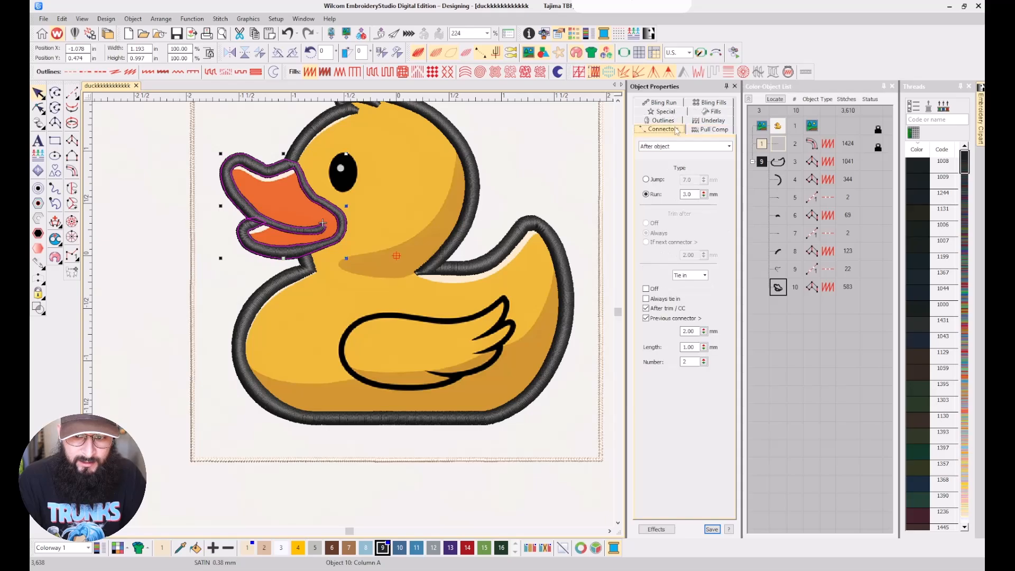
click(659, 181)
click(588, 275)
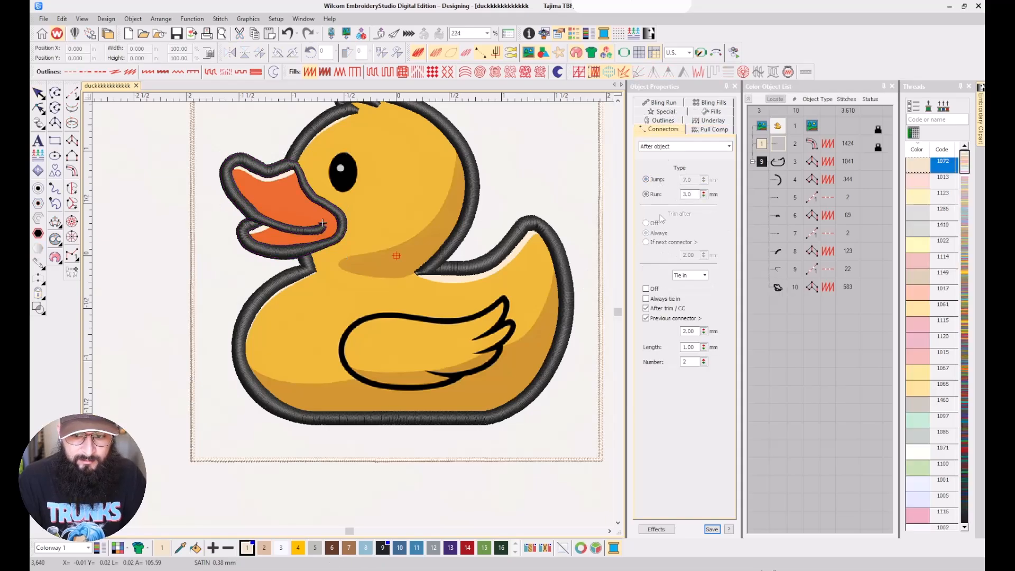
Digitize two short, separate Column A test satins side by side on the empty area below the duck's frame.
scroll(193, 288, down, 3)
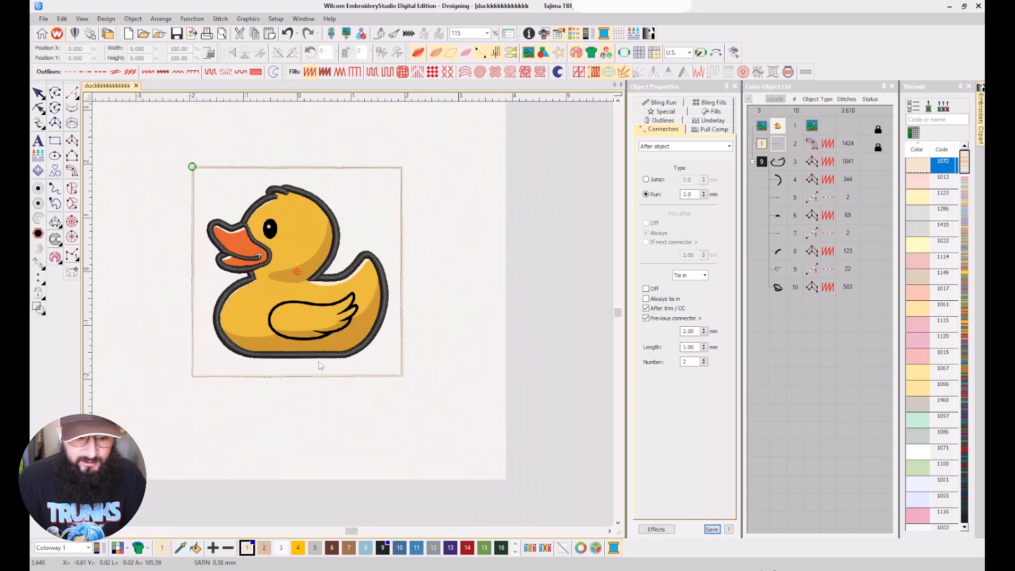
click(73, 142)
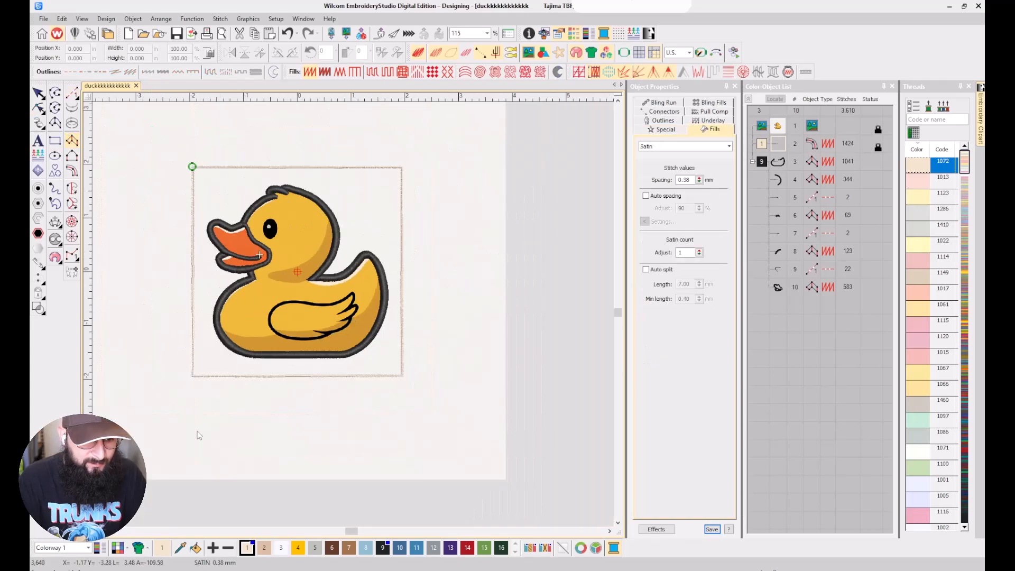
click(196, 417)
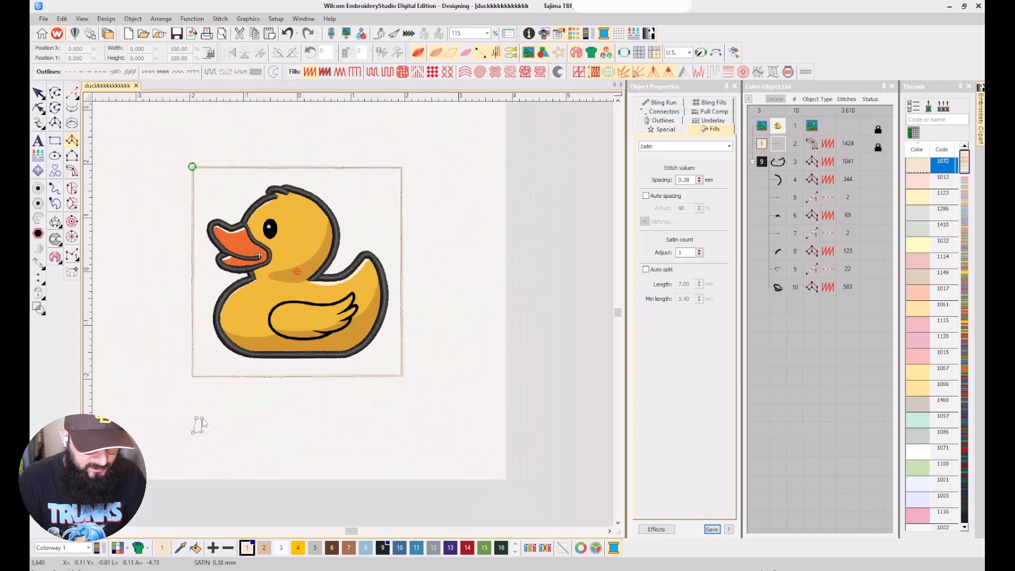
key(Return)
scroll(201, 423, up, 4)
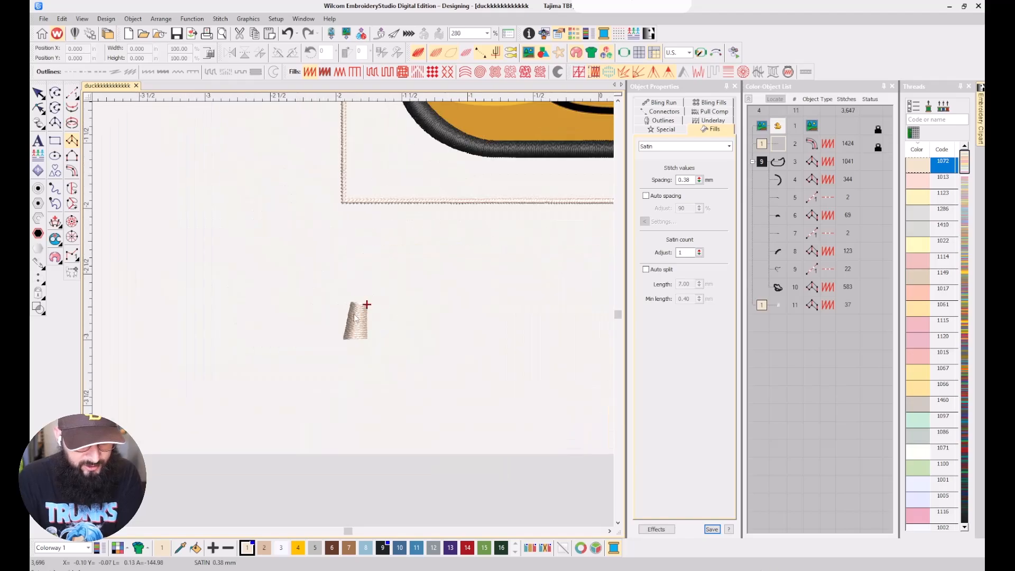
click(405, 337)
click(411, 305)
click(426, 308)
key(Return)
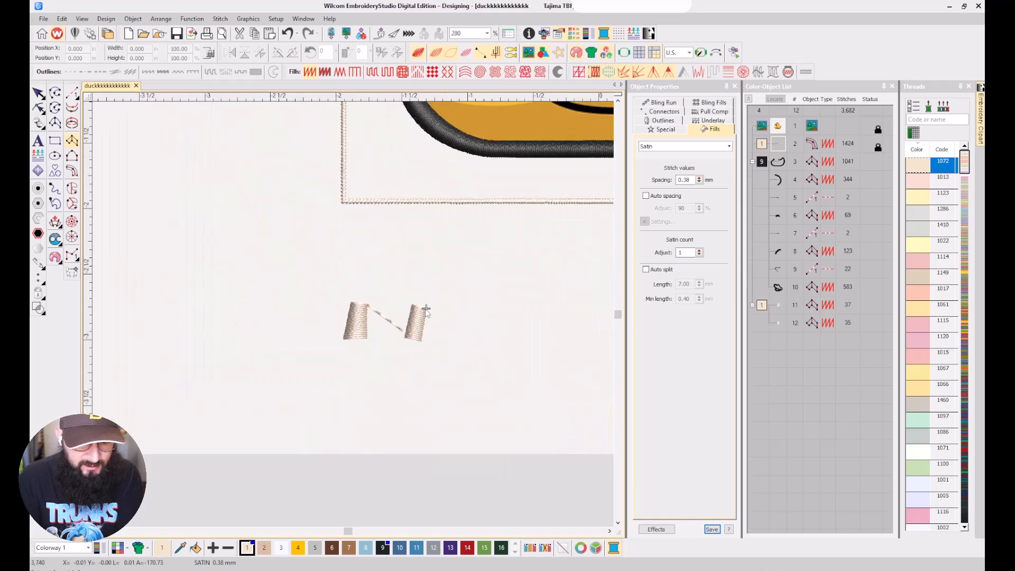
Reshape the first test satin so its exit point sits at the lower corner facing the second satin.
click(777, 306)
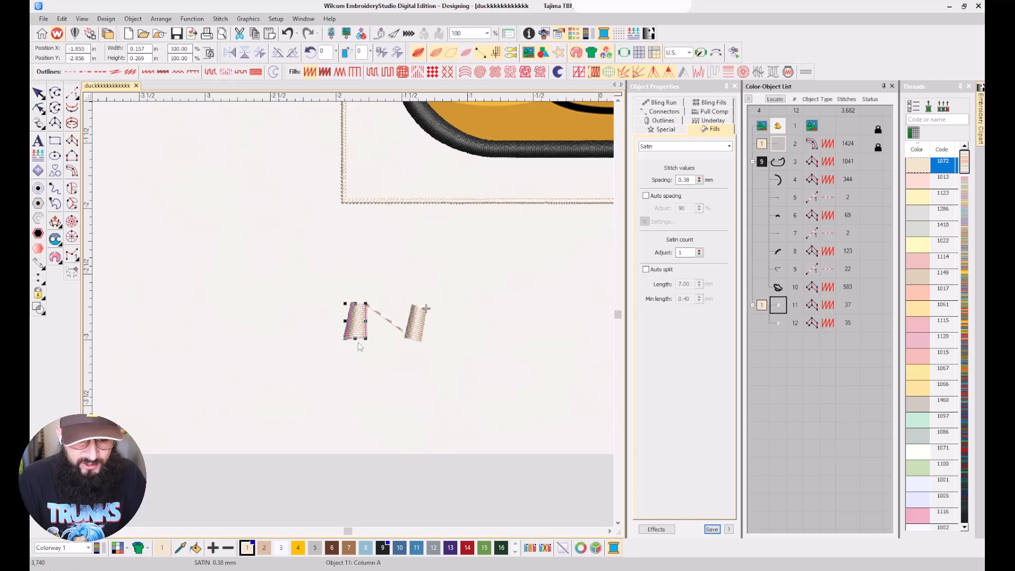
scroll(357, 341, up, 4)
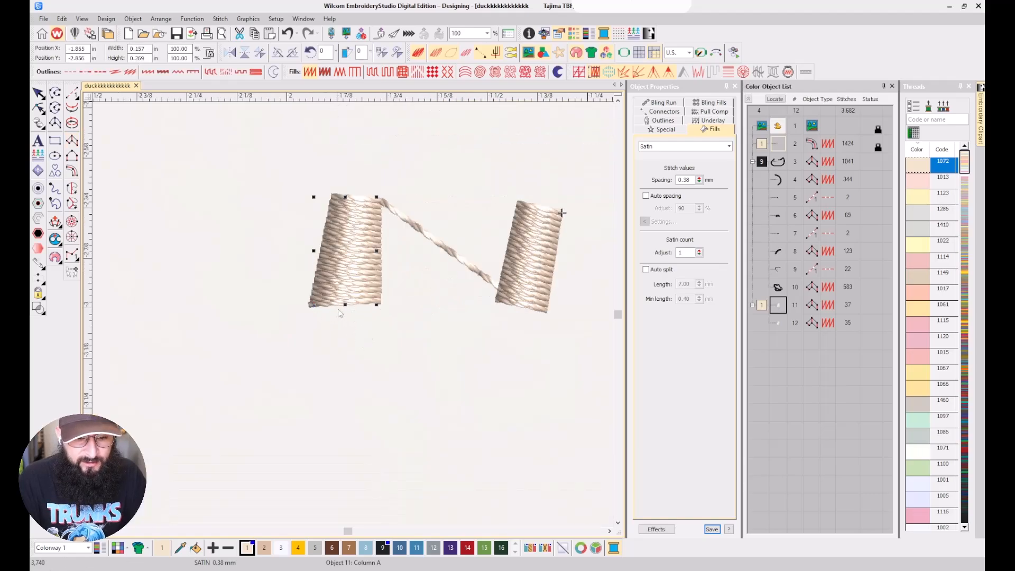
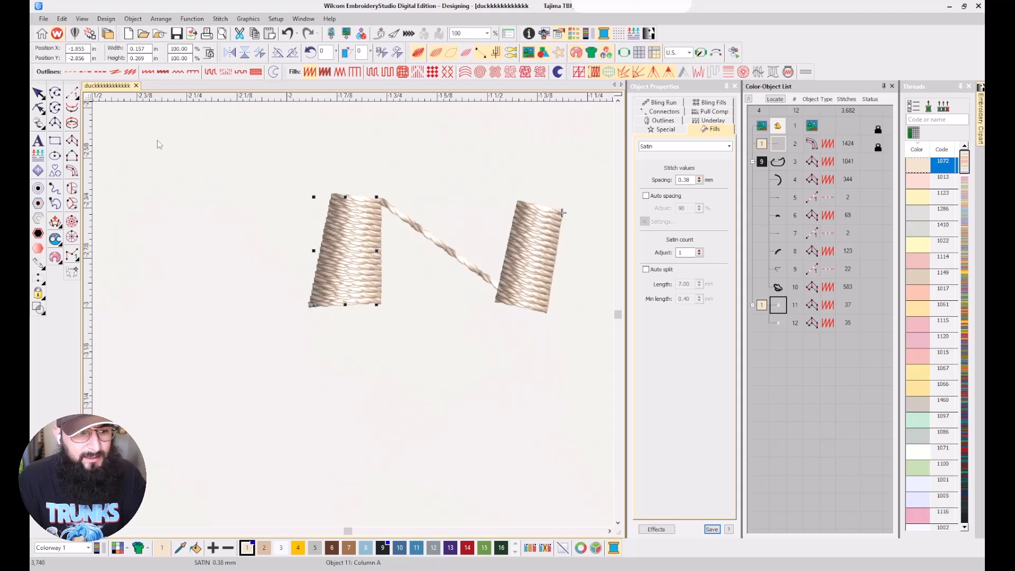
click(72, 93)
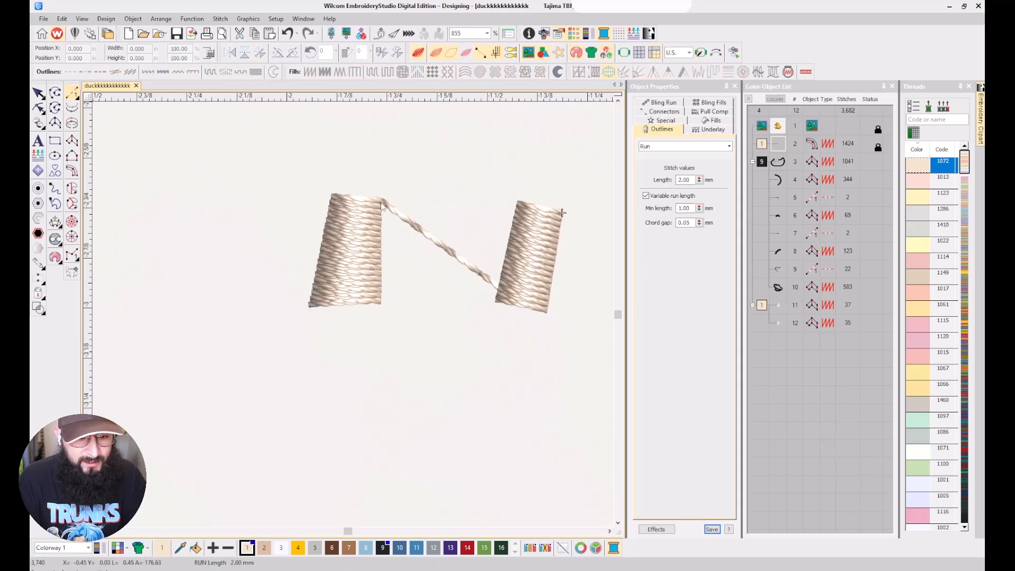
key(Escape)
click(370, 236)
key(h)
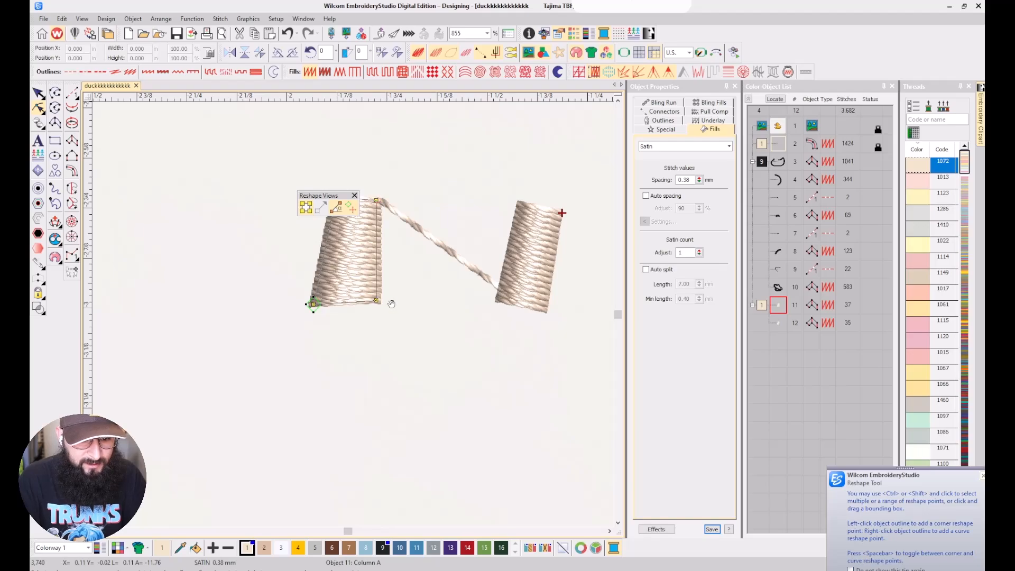
drag(391, 304, 391, 304)
Digitize a Run with 2.00 mm length from the first test satin's lower corner into the base of the second satin.
click(71, 93)
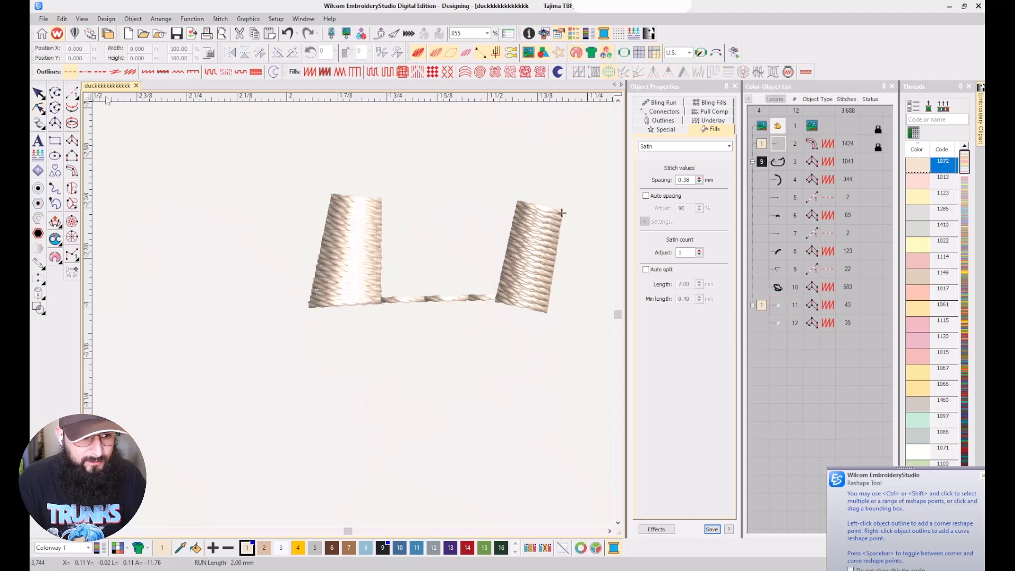
click(378, 301)
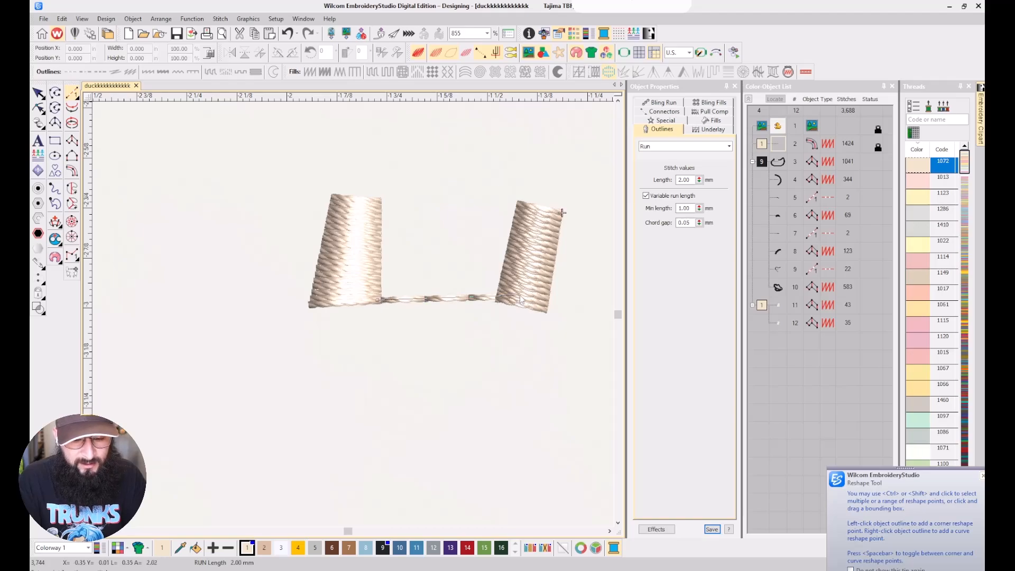
click(562, 212)
key(Return)
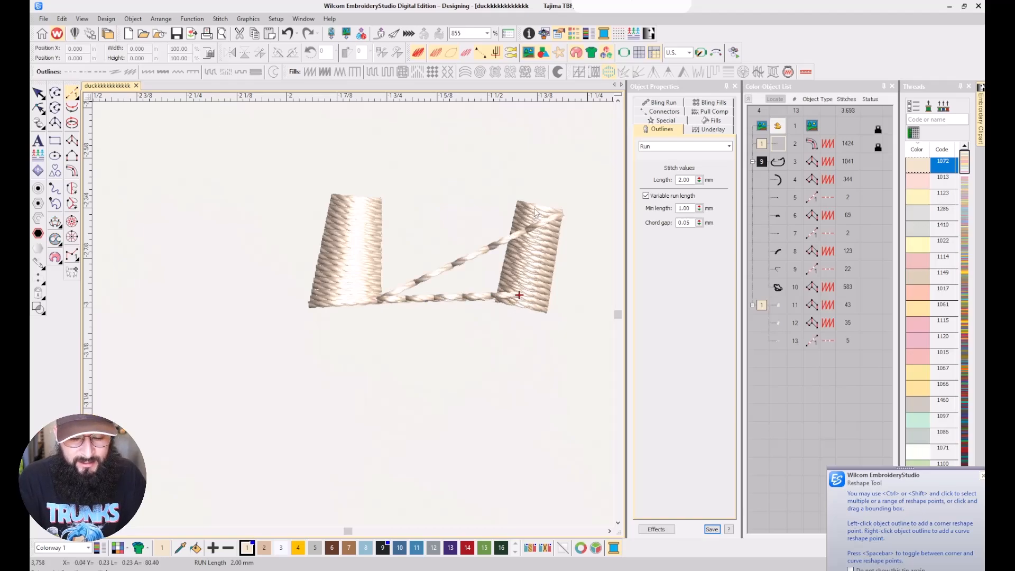
Try the connecting Run between the two test satins in the stitching sequence and after them, and delete it.
drag(785, 341, 783, 320)
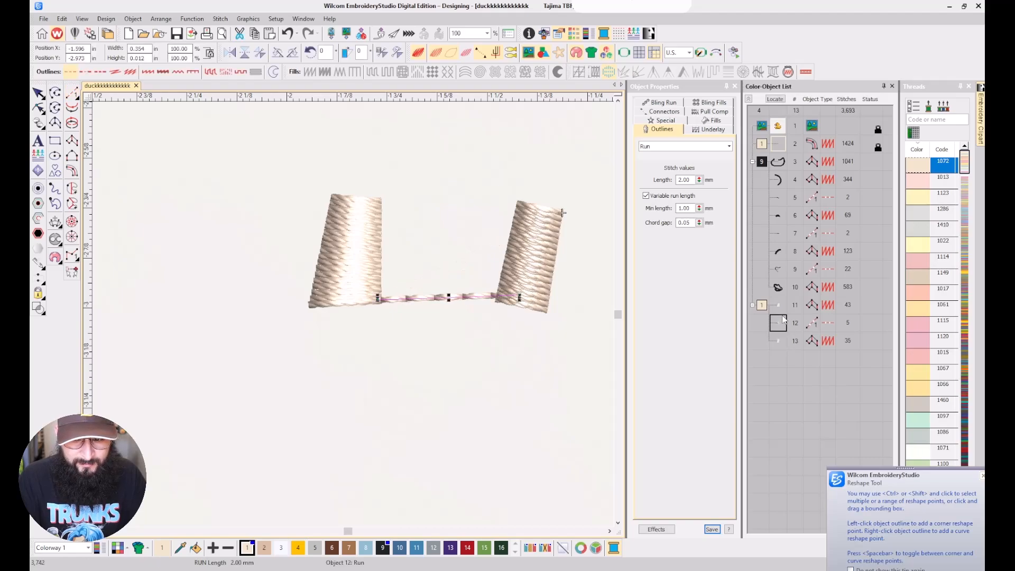
drag(784, 328, 784, 358)
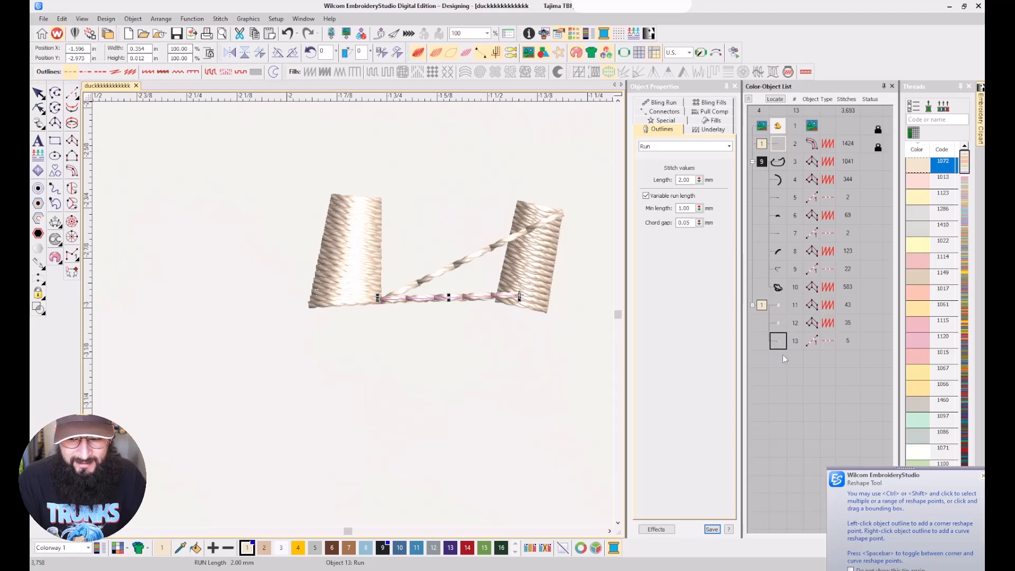
drag(783, 321, 782, 323)
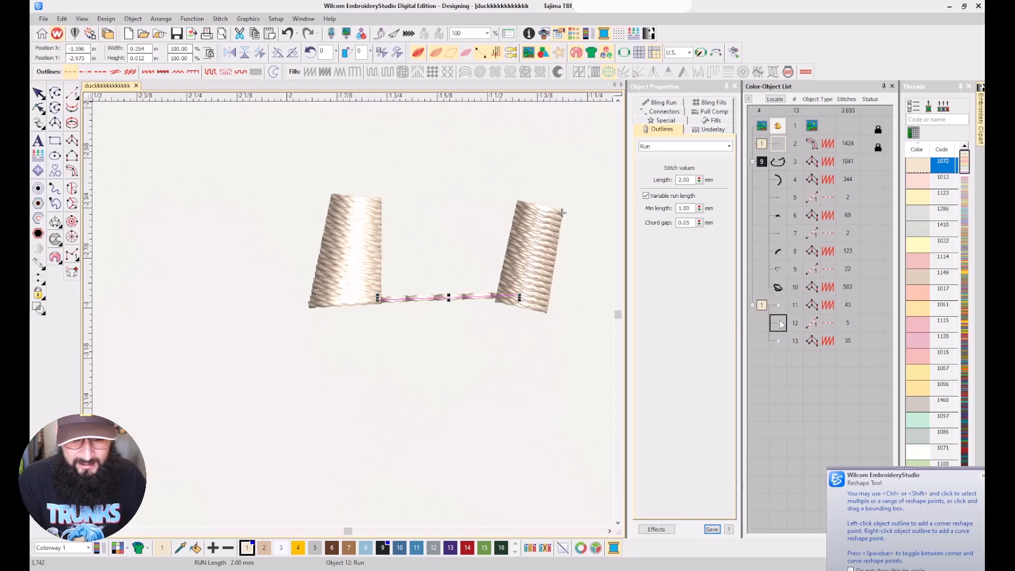
key(Delete)
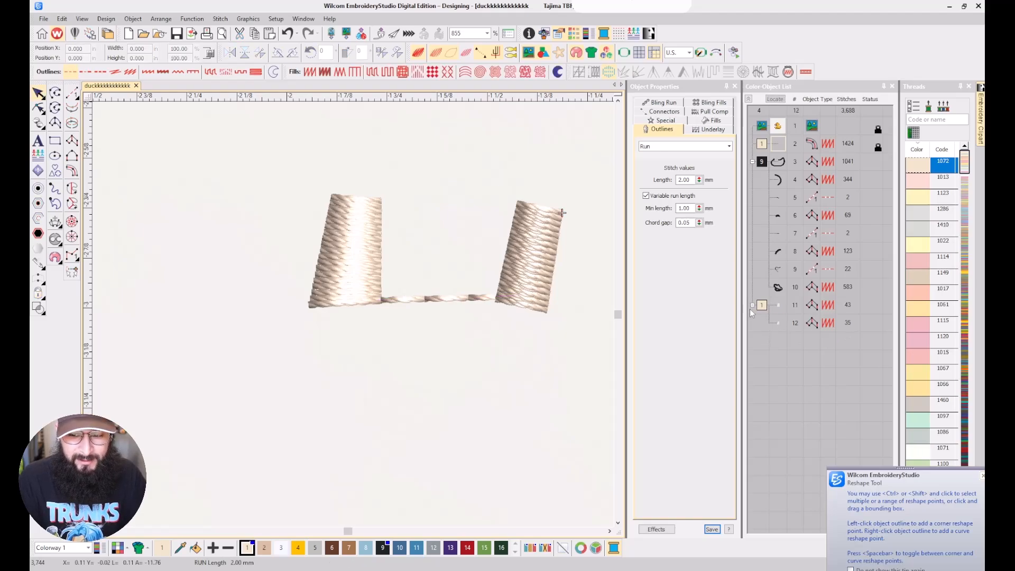
Switch the first test satin's after-object connector from Run to Jump with trim always, and compare both versions using undo and redo.
click(780, 306)
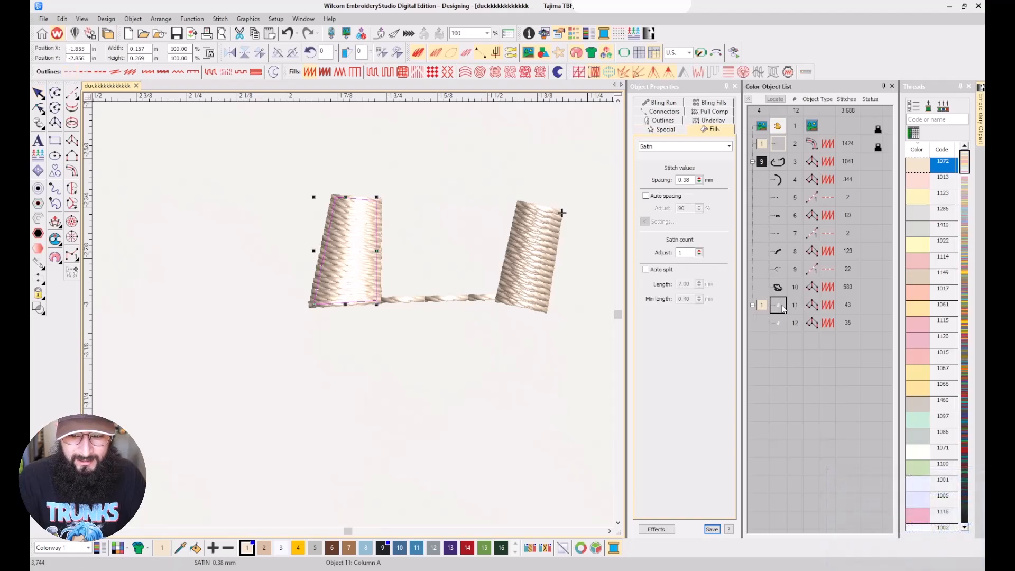
click(682, 112)
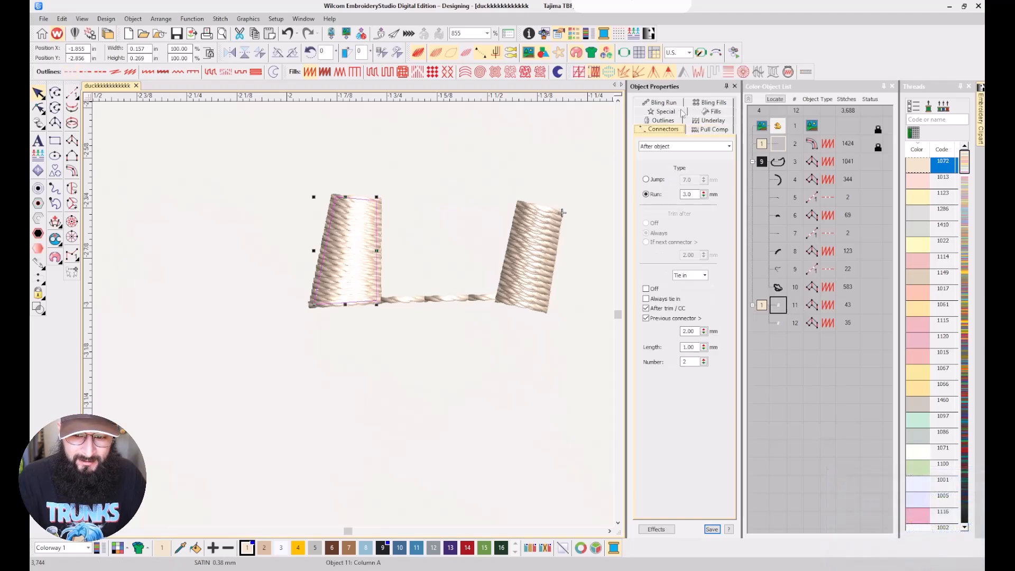
click(654, 181)
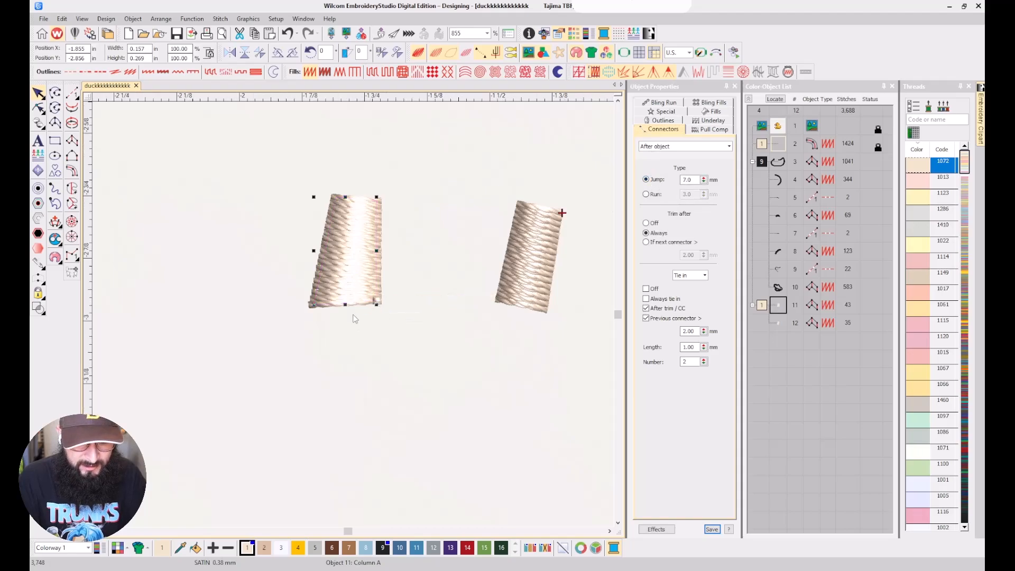
scroll(351, 312, up, 3)
key(ctrl+z)
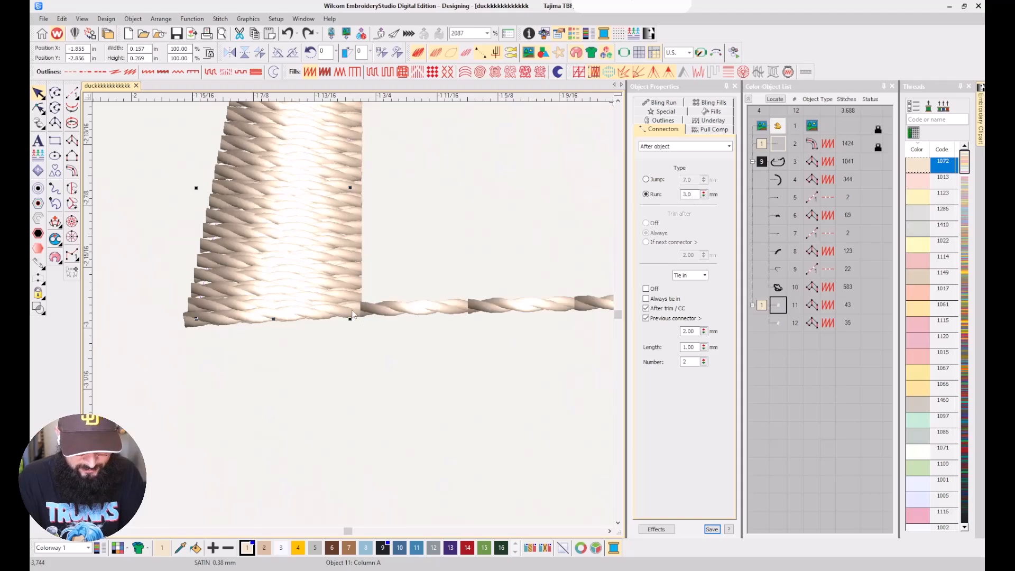
key(ctrl+y)
scroll(352, 314, down, 3)
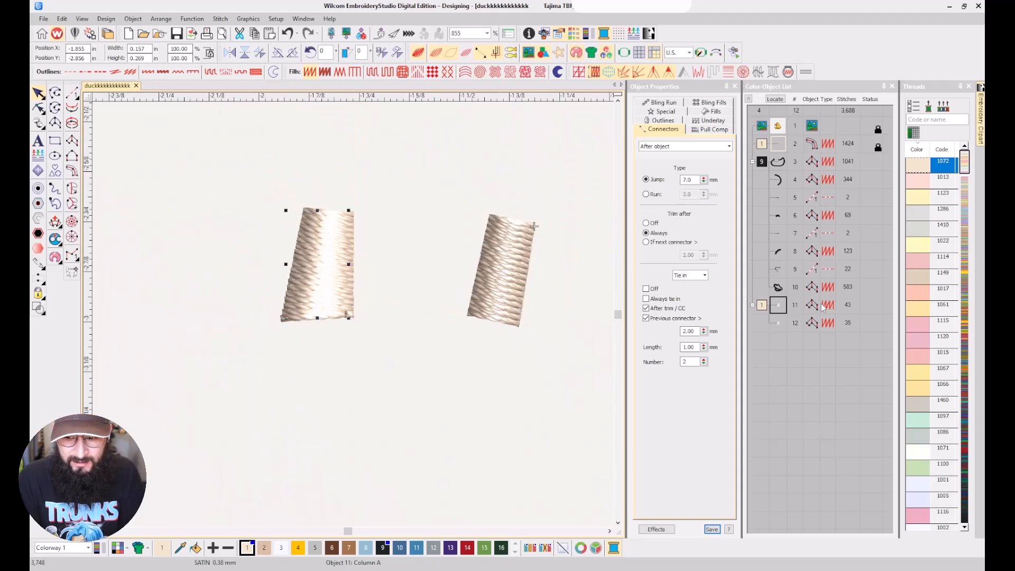
Delete both Column A test satins below the duck's frame.
click(760, 305)
key(Delete)
scroll(543, 266, down, 7)
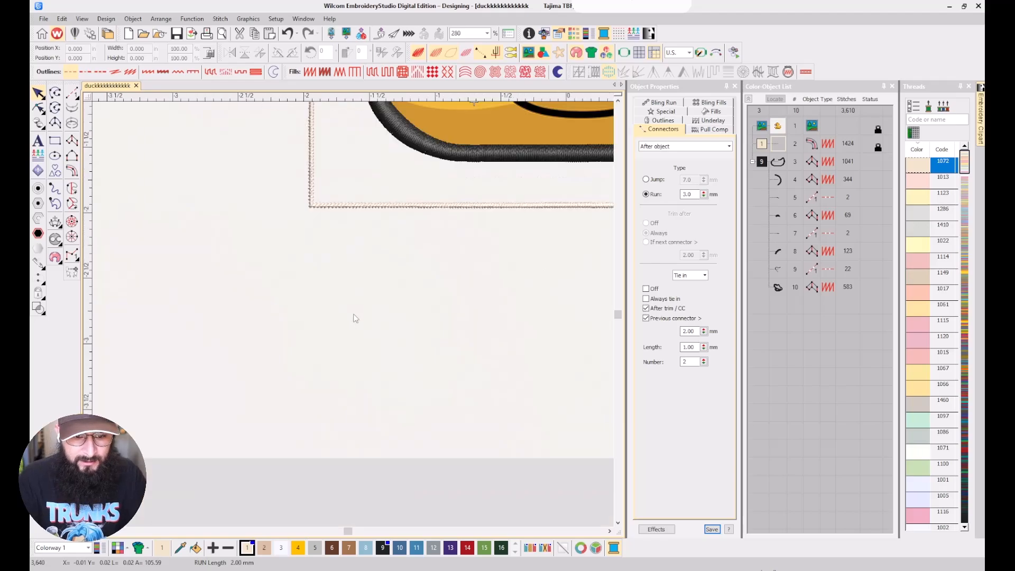
scroll(353, 314, up, 2)
click(777, 289)
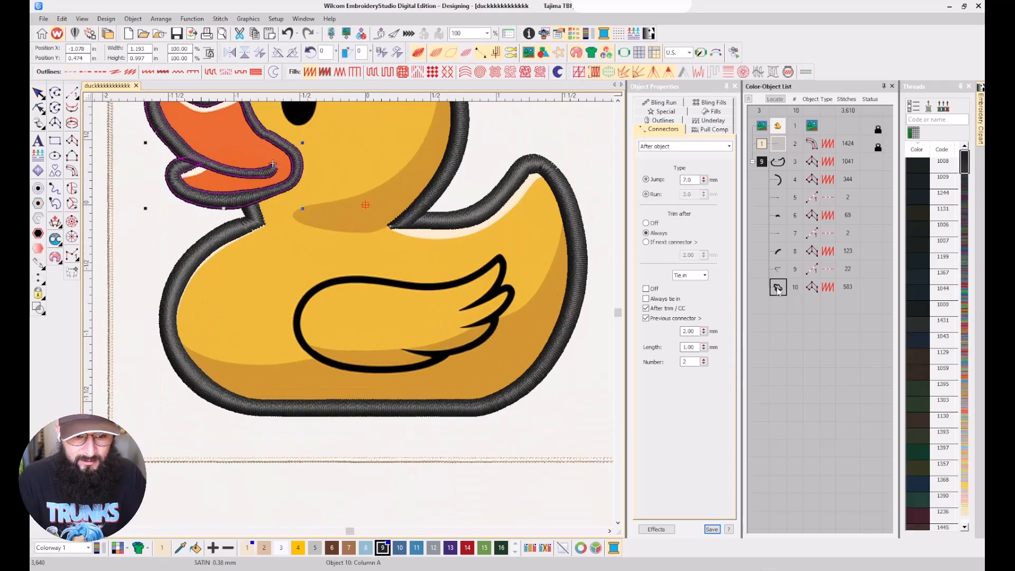
click(430, 298)
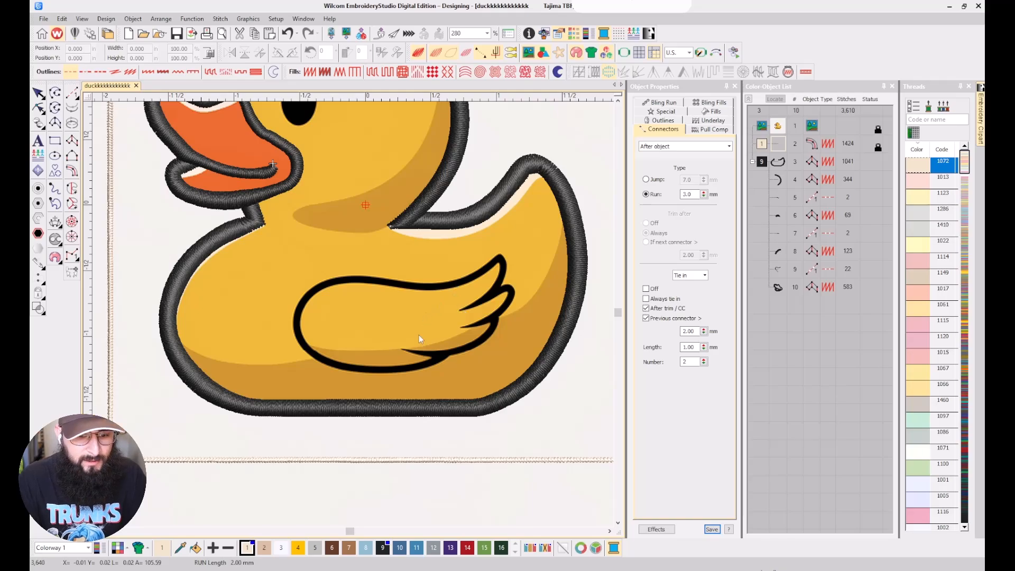
Start a Column A satin at the wing's lower feather junction and place point pairs along the wing's bottom outline.
scroll(428, 363, up, 2)
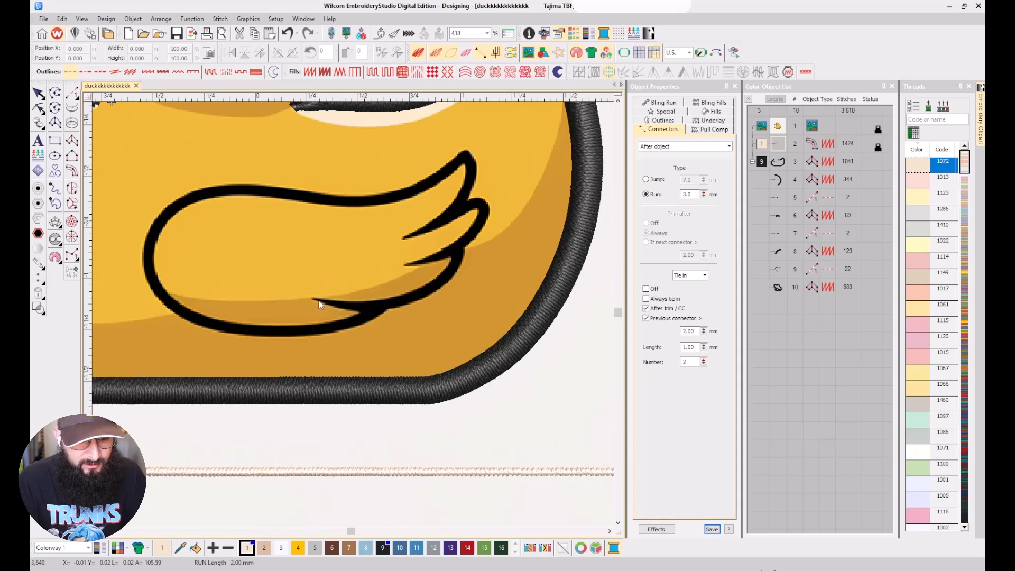
click(71, 141)
scroll(421, 339, up, 3)
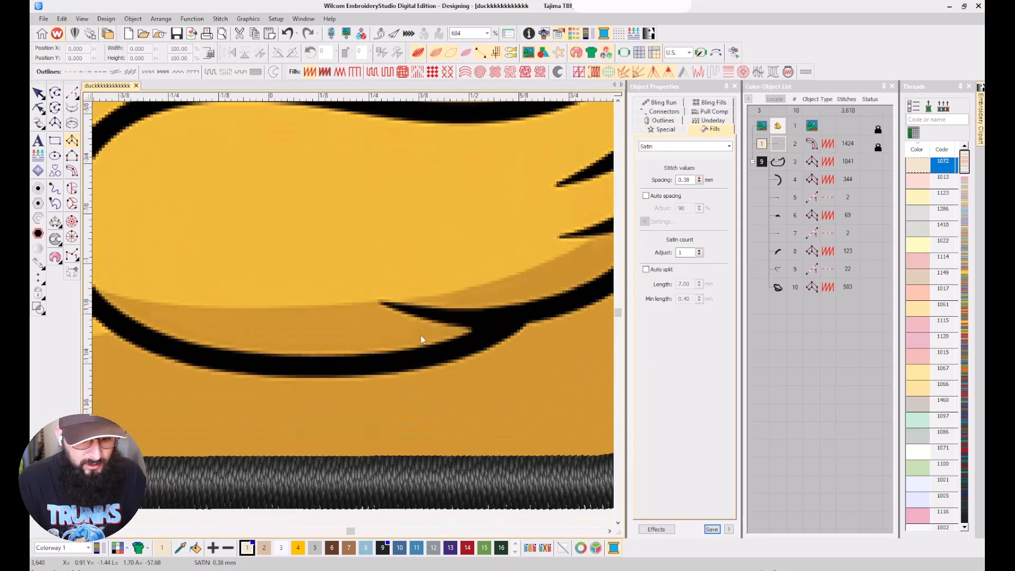
click(469, 326)
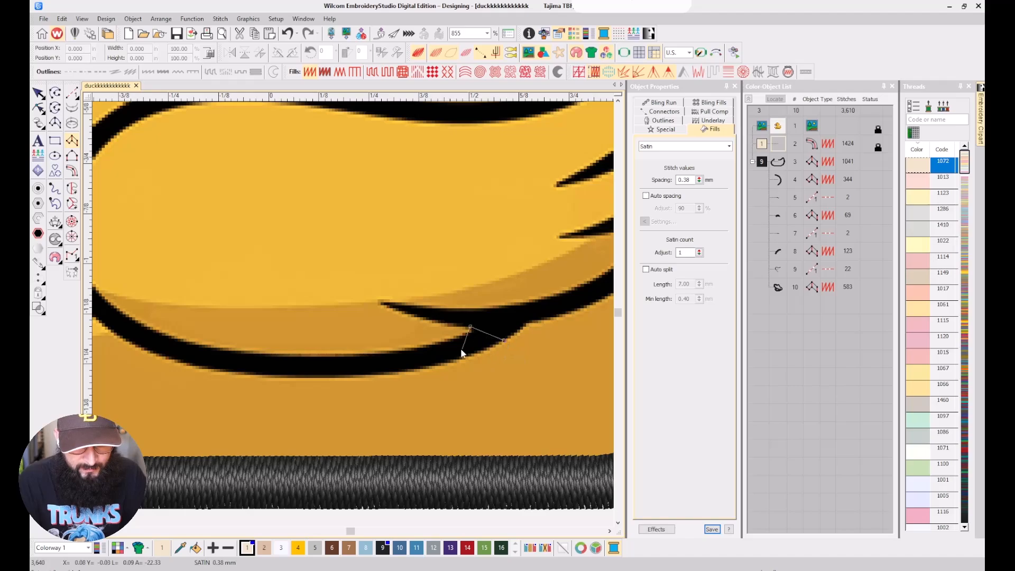
click(424, 345)
click(426, 374)
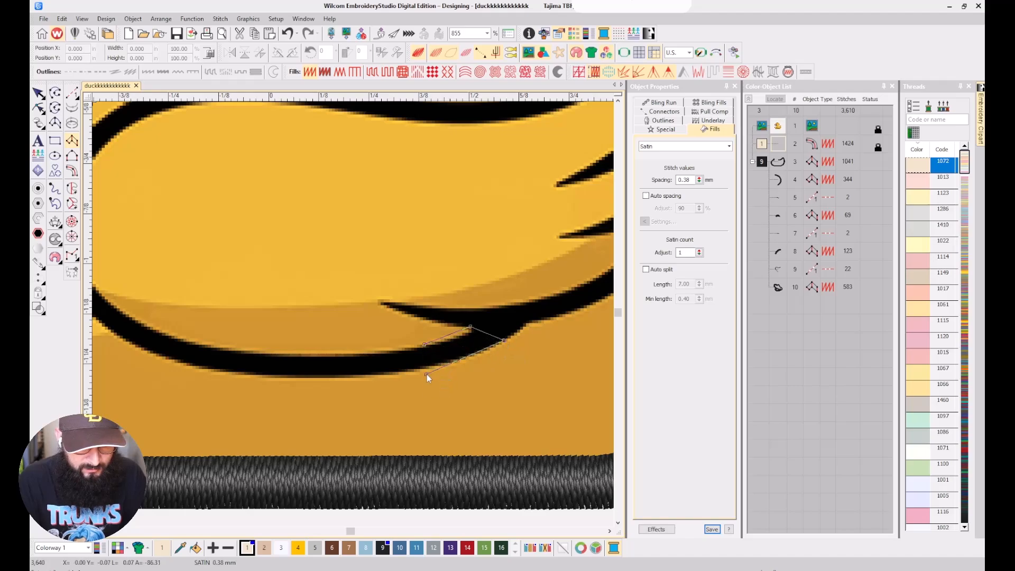
click(273, 353)
click(266, 378)
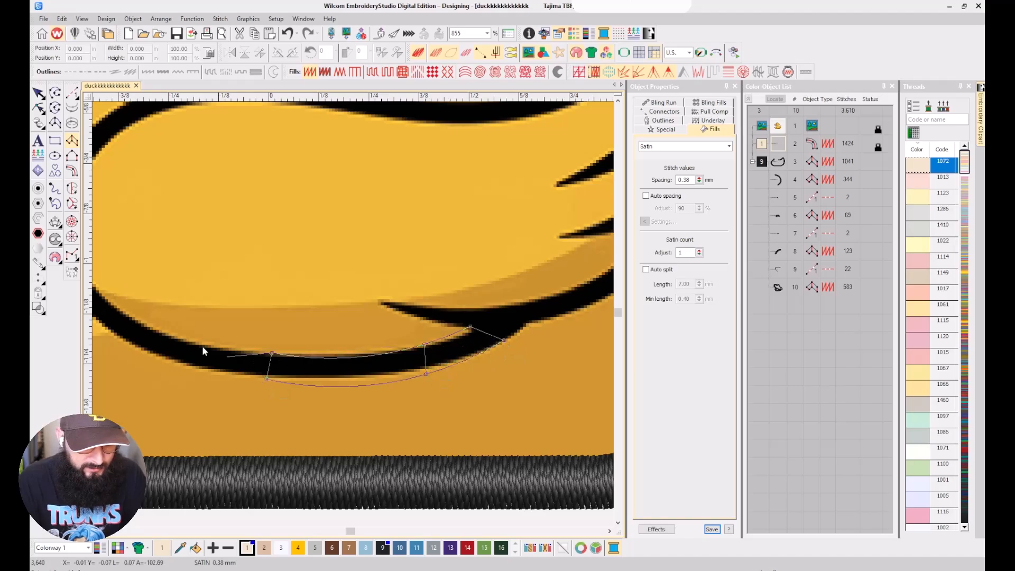
click(134, 319)
click(233, 329)
Continue the satin's point pairs around the wing's rounded front to the beginning of its upper edge.
click(202, 260)
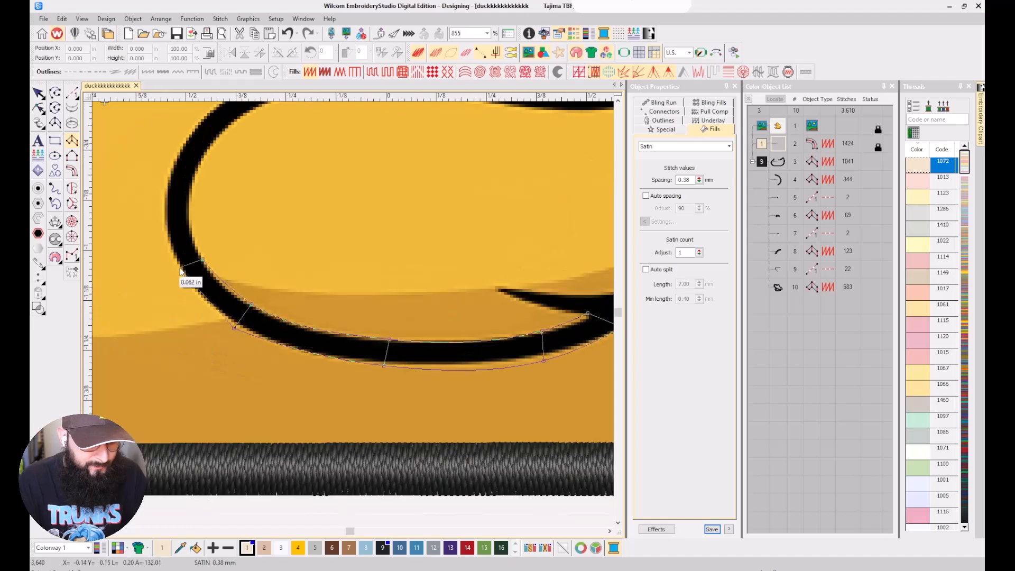
click(179, 267)
click(193, 180)
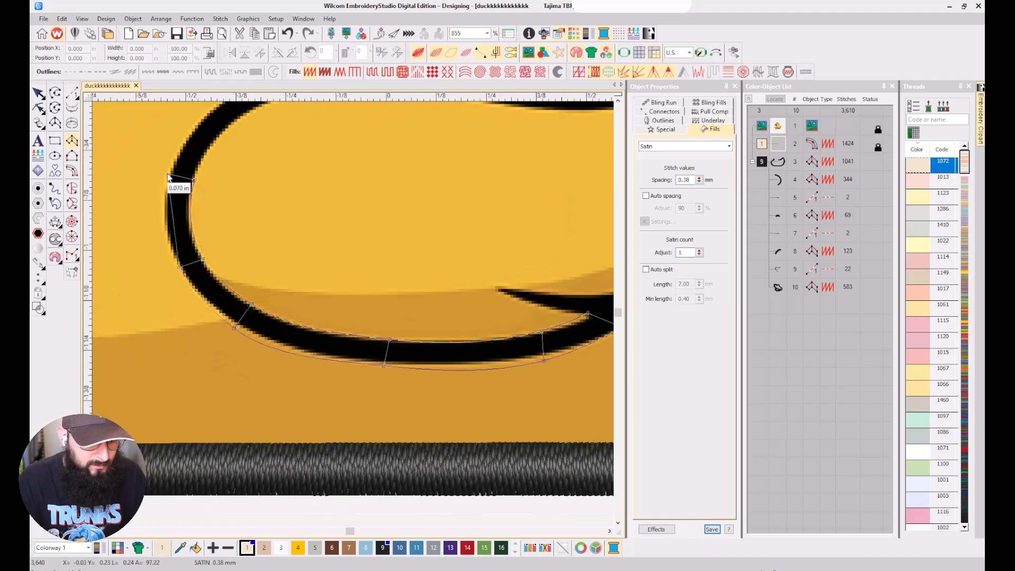
click(168, 176)
click(332, 202)
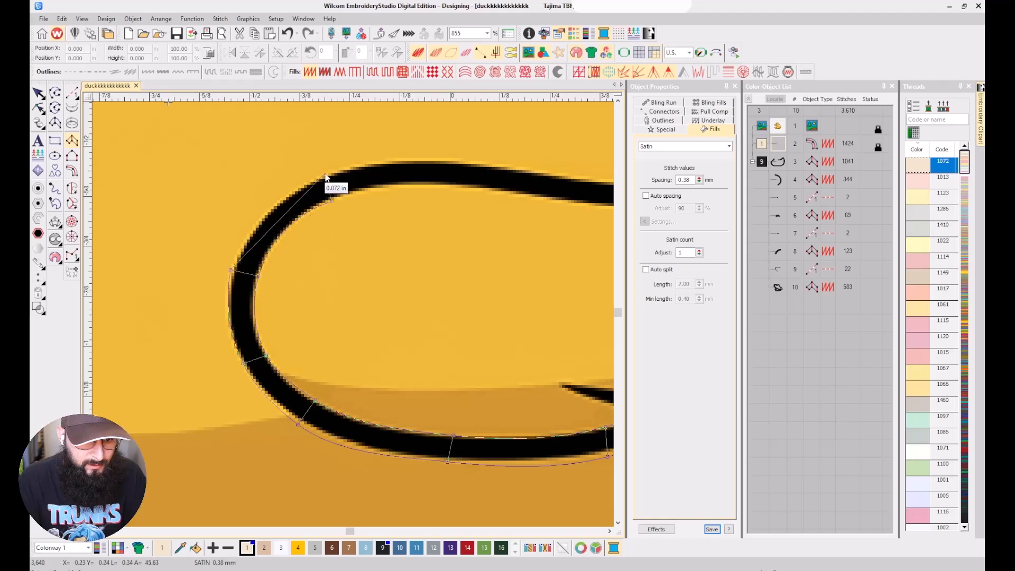
click(325, 174)
click(424, 185)
click(427, 159)
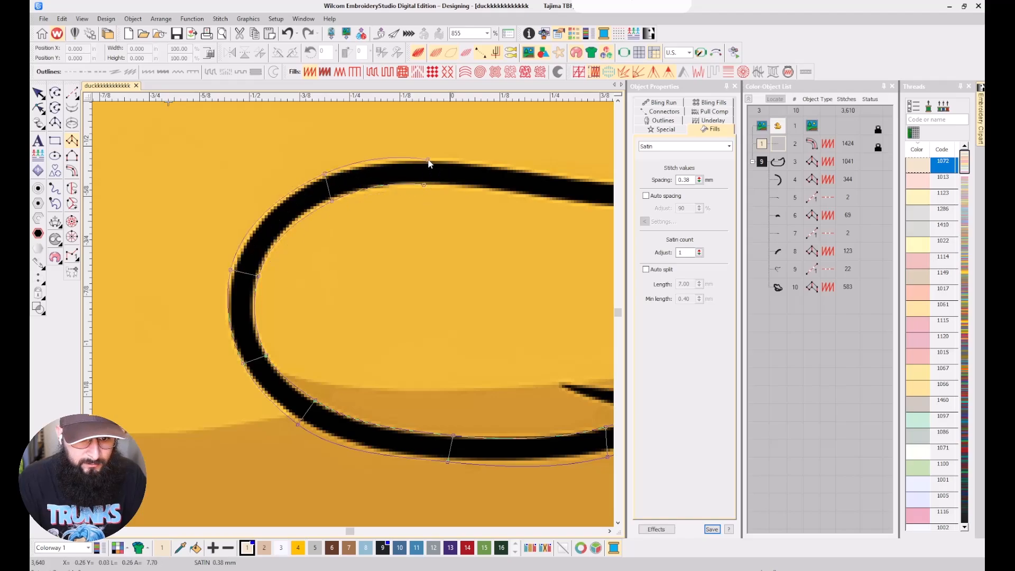
Continue the satin's point pairs along the wing's upper edge to just before the feather tip.
click(531, 197)
click(538, 167)
click(505, 263)
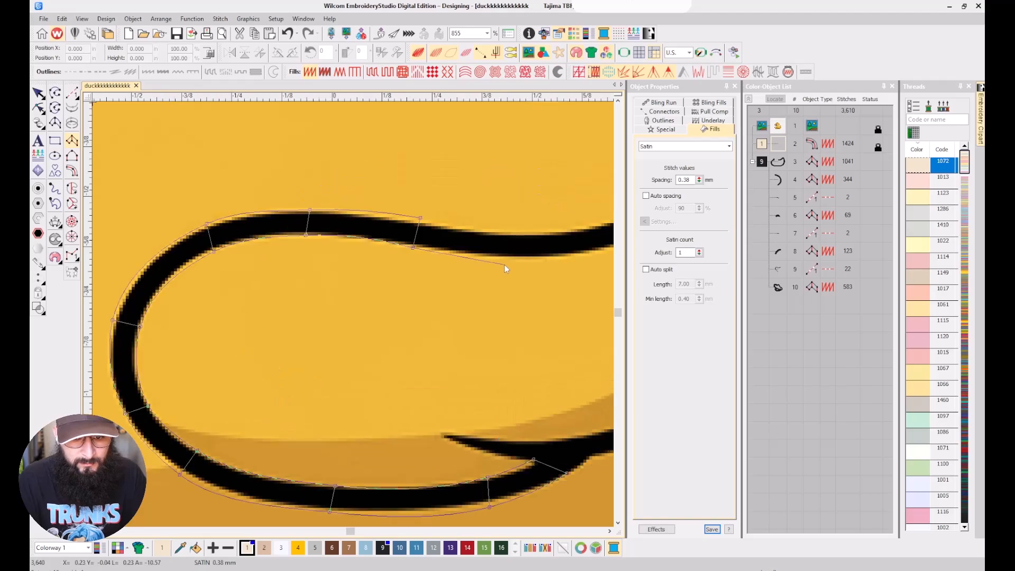
click(509, 235)
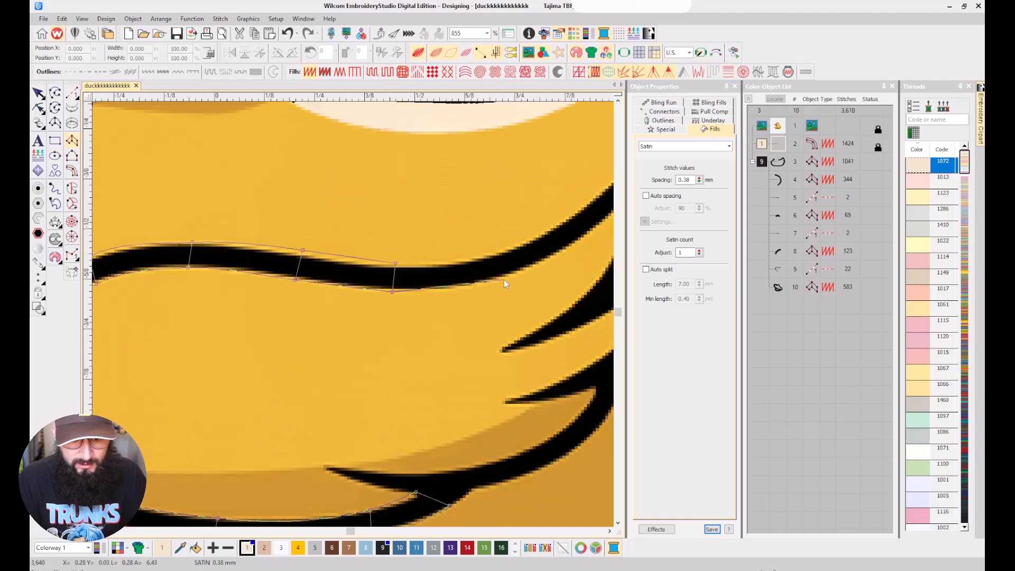
click(504, 281)
click(500, 252)
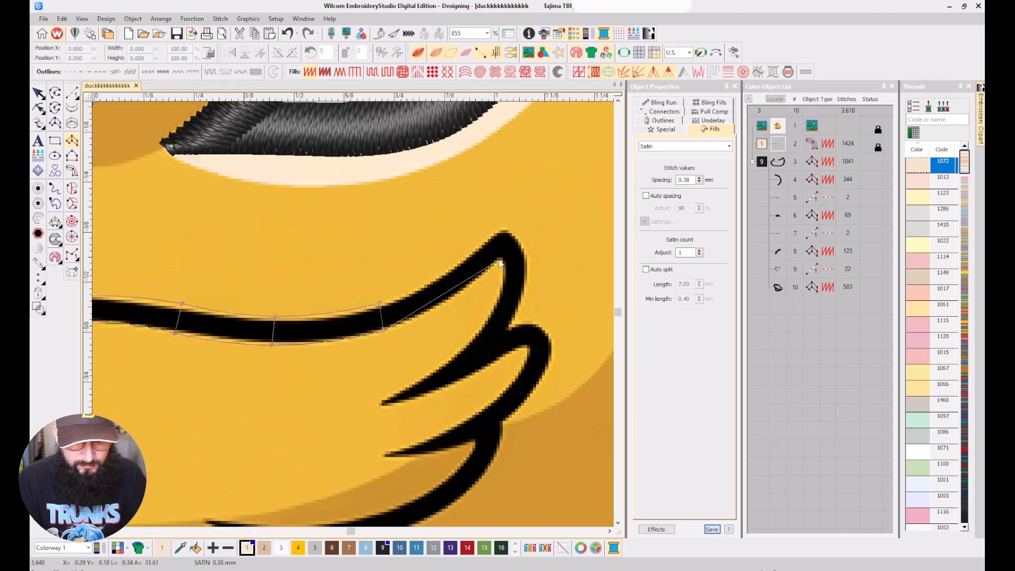
click(499, 259)
click(485, 241)
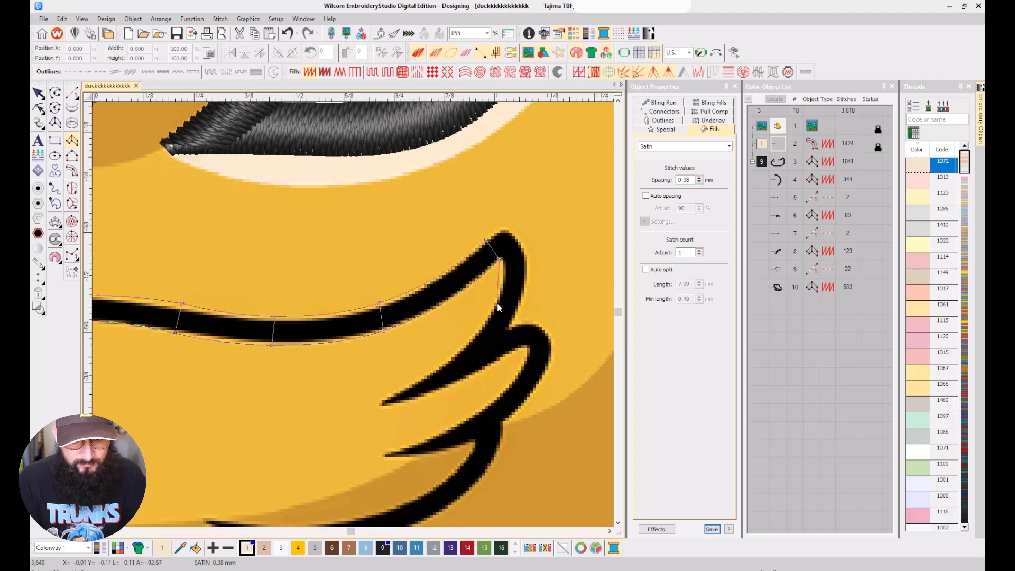
Close the wing satin with an angled point pair across the feather tip and generate its stitches.
scroll(497, 302, down, 3)
scroll(353, 314, up, 4)
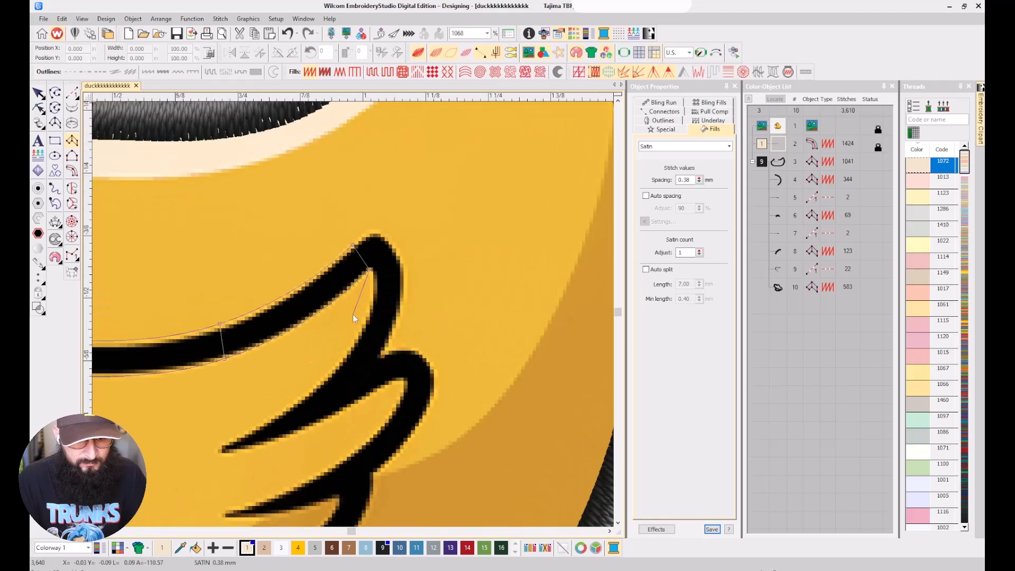
click(377, 231)
click(392, 252)
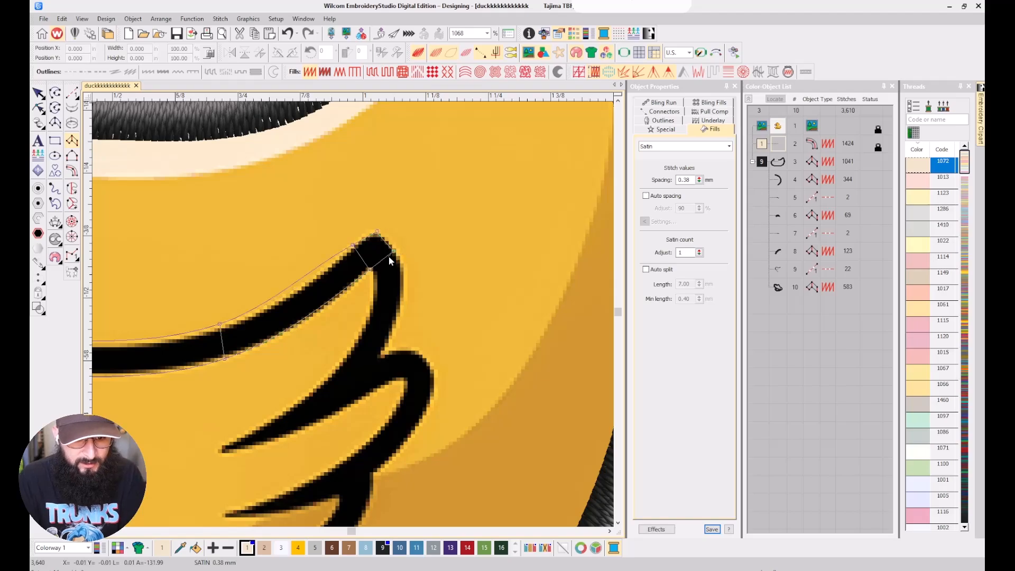
key(Return)
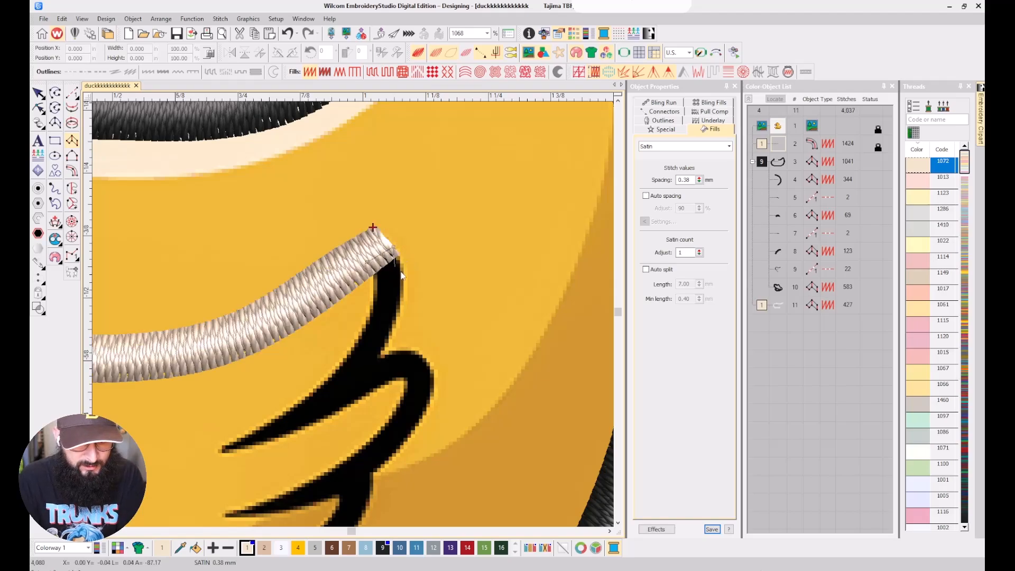
Try a Column A satin from the wing tip down the uppermost feather's back edge to its inner point, and delete it.
click(374, 279)
click(402, 273)
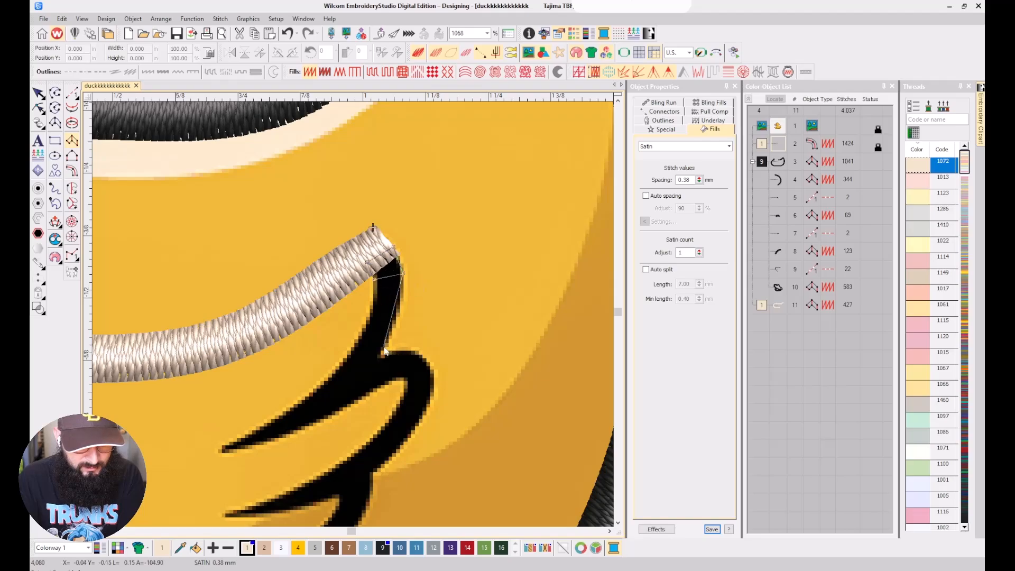
click(359, 336)
click(383, 348)
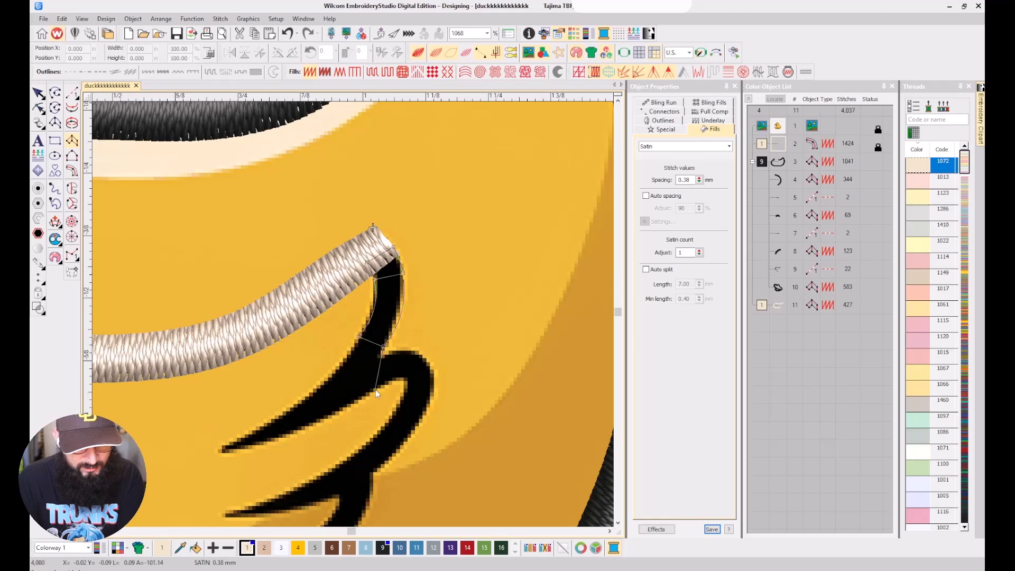
click(376, 389)
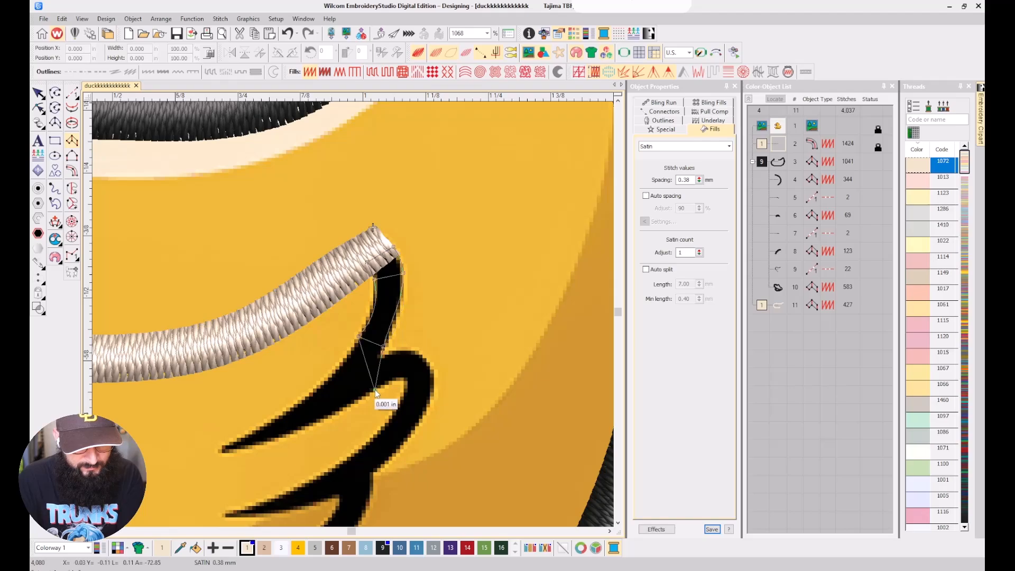
click(333, 370)
click(327, 417)
click(299, 401)
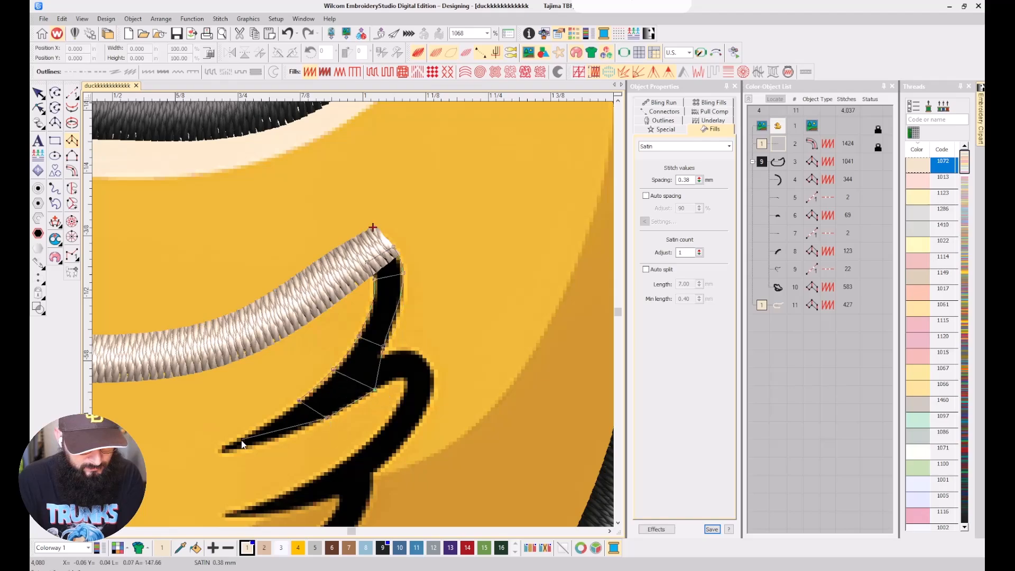
click(215, 447)
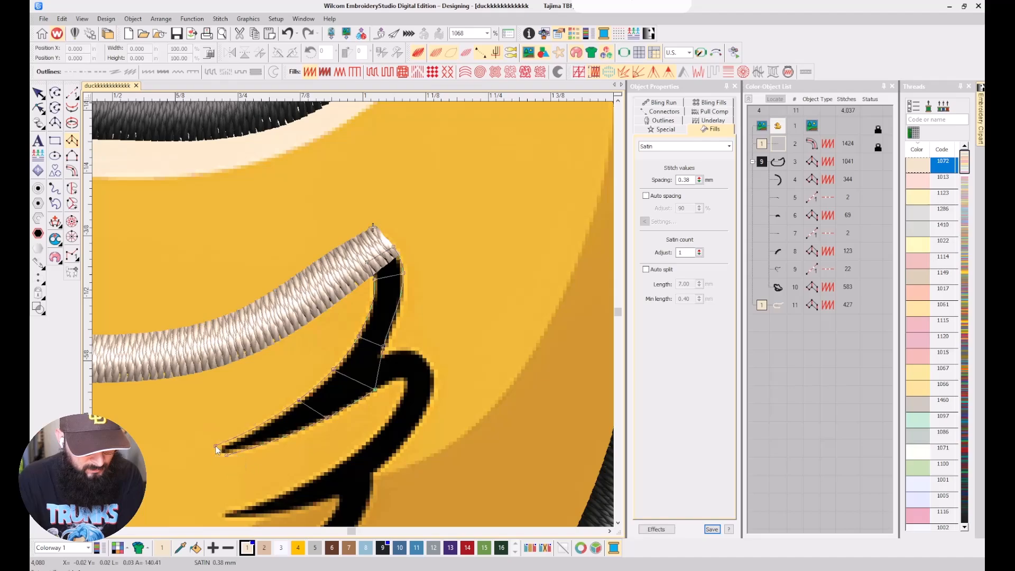
key(Return)
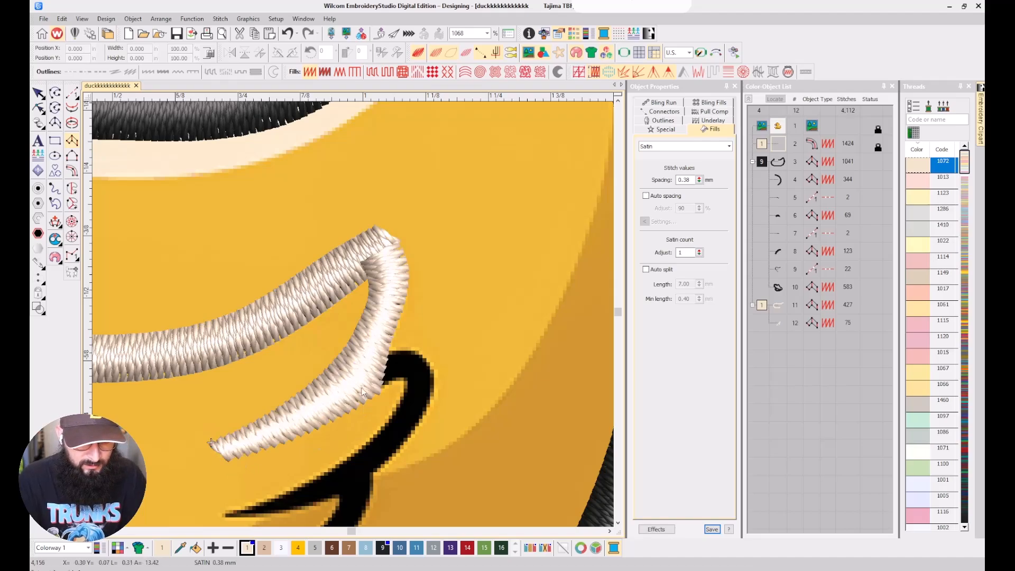
key(Escape)
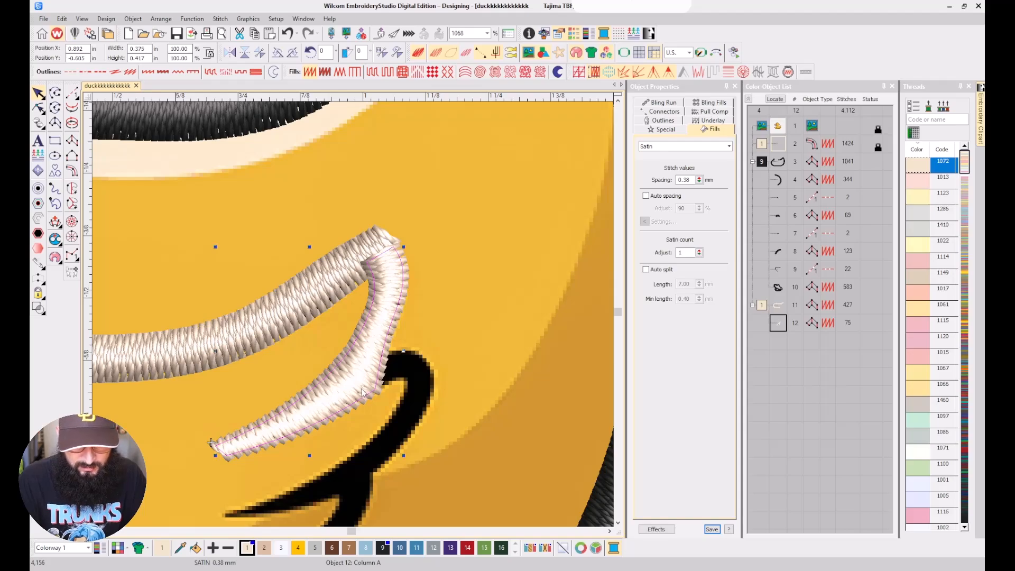
key(Delete)
Digitize a short Column A satin from the wing tip down to the notch above the next feather and generate its stitches.
key(a)
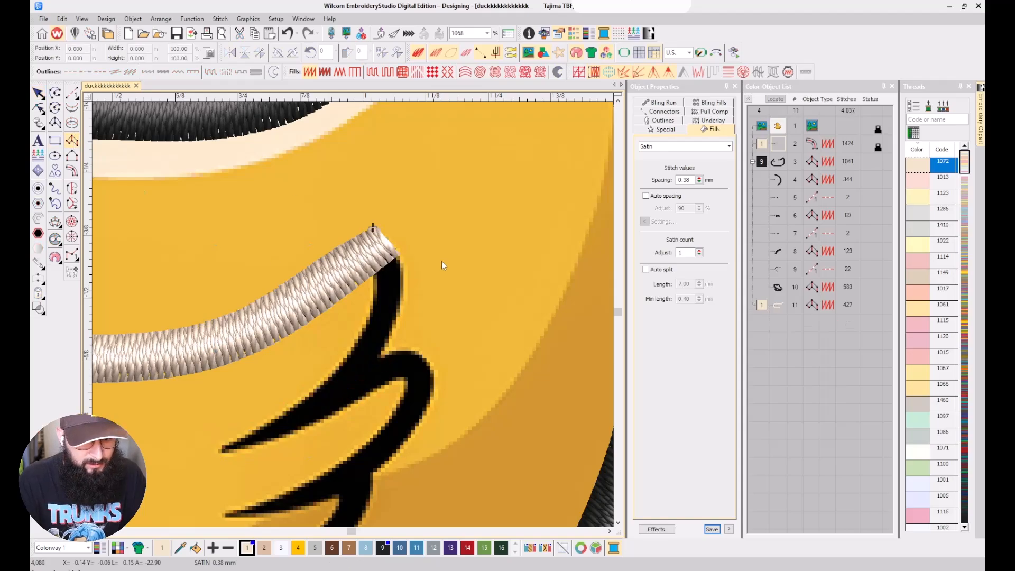
click(393, 253)
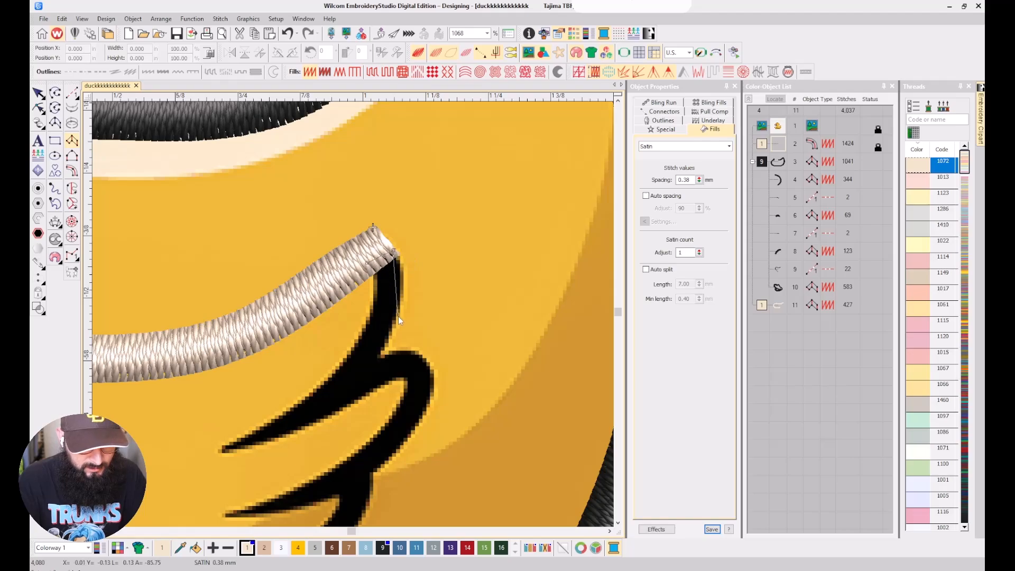
click(373, 303)
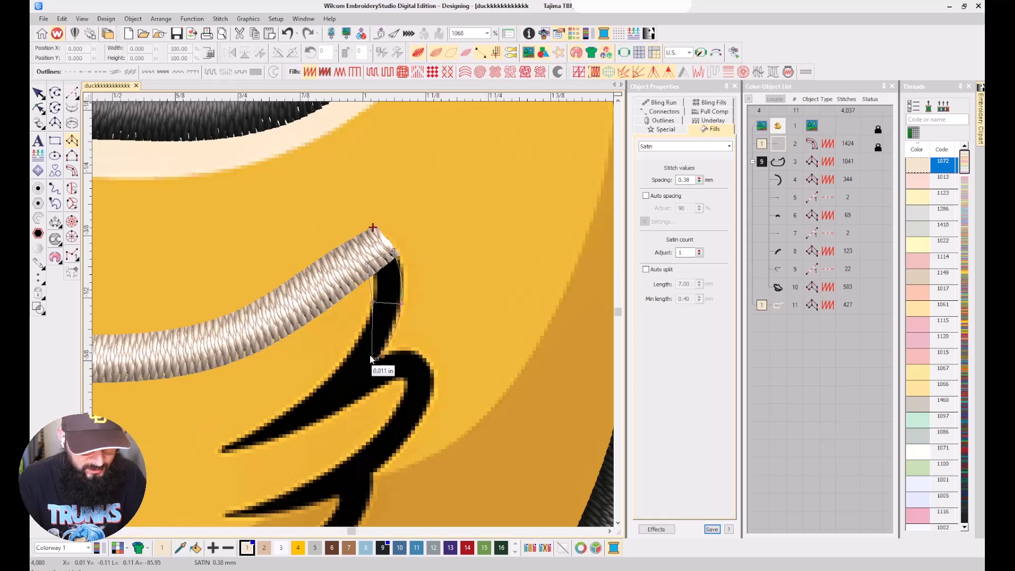
click(354, 349)
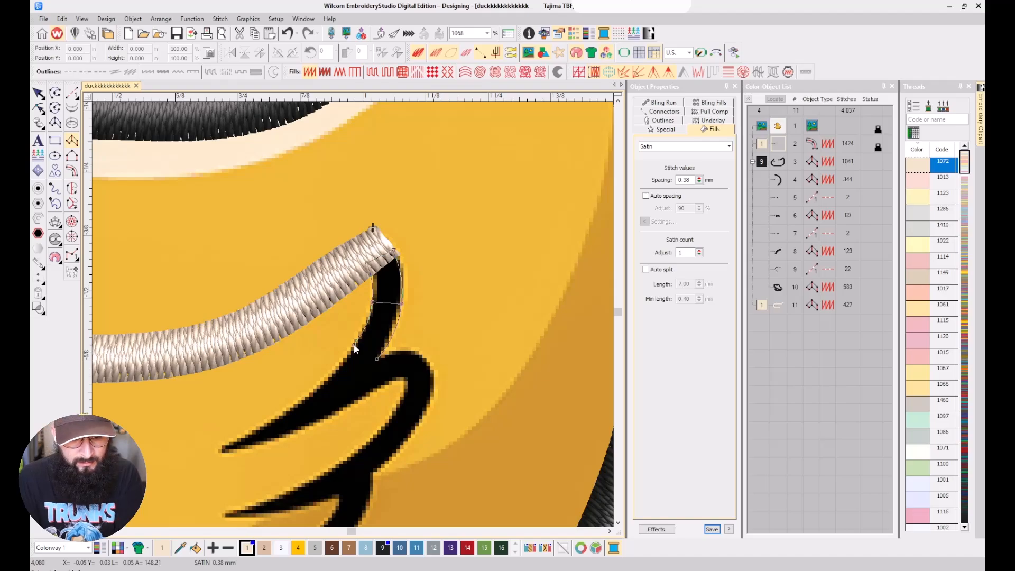
key(Return)
Add a Run connector from the short satin's end through the uppermost feather to its inner point.
key(r)
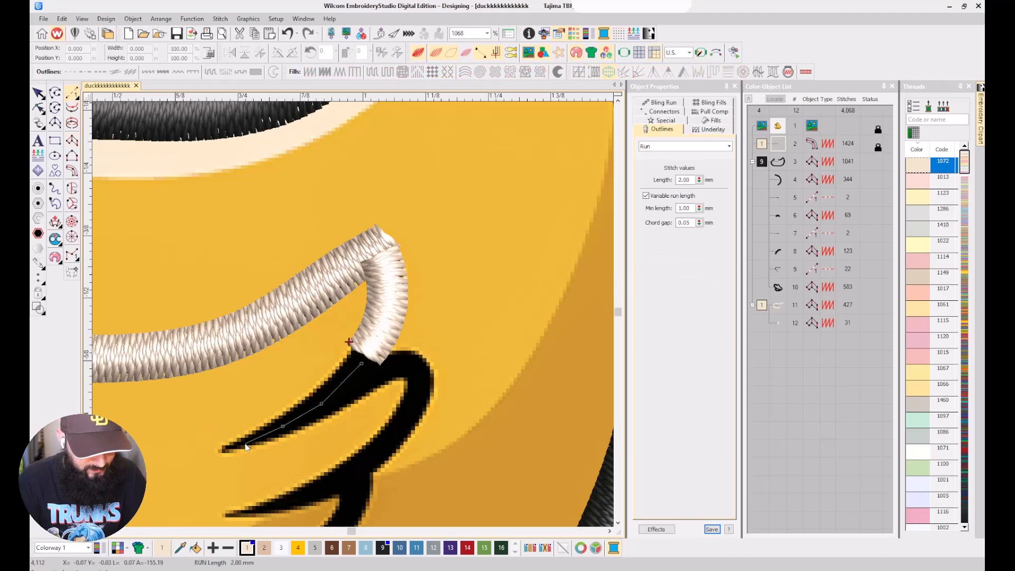
click(225, 450)
key(Return)
Start a Column A satin at the uppermost feather's inner point and place point pairs along it to just before the notch.
key(a)
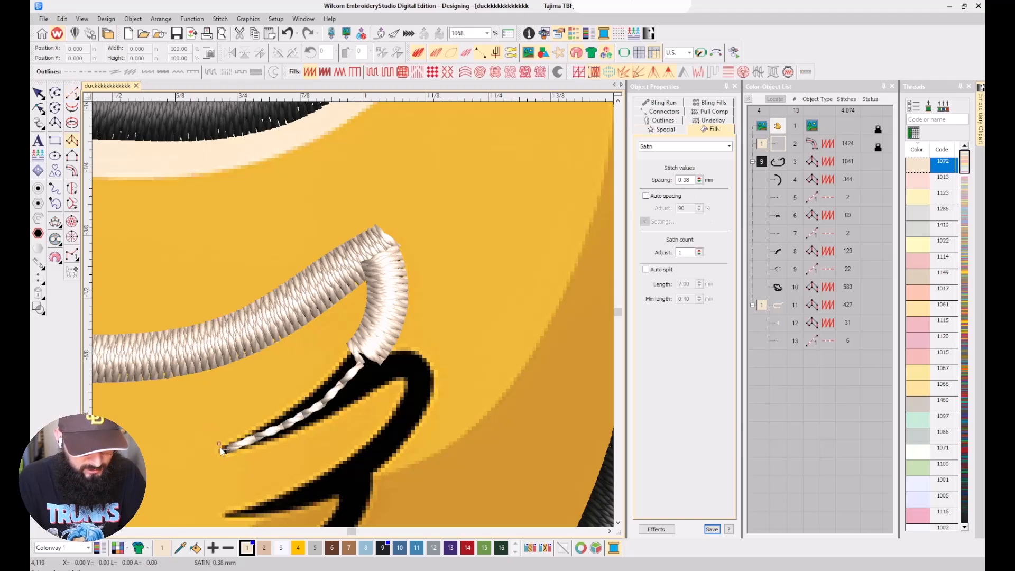
click(220, 445)
click(279, 438)
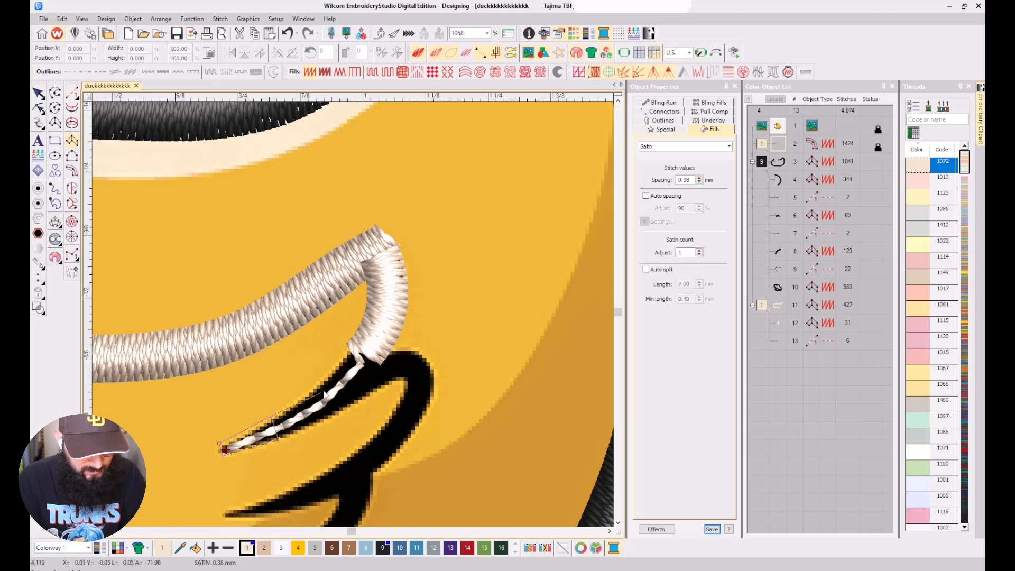
click(348, 349)
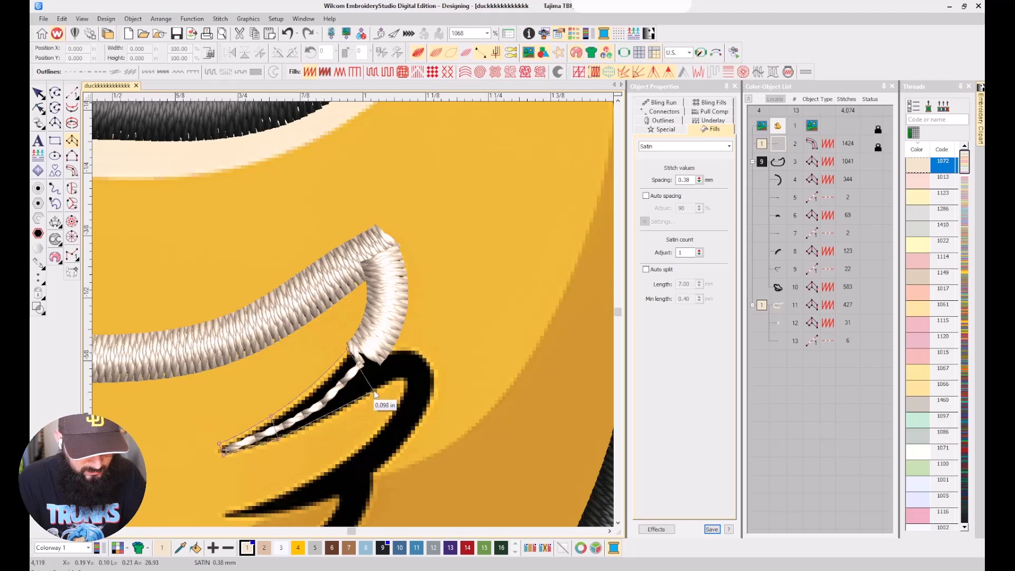
click(373, 392)
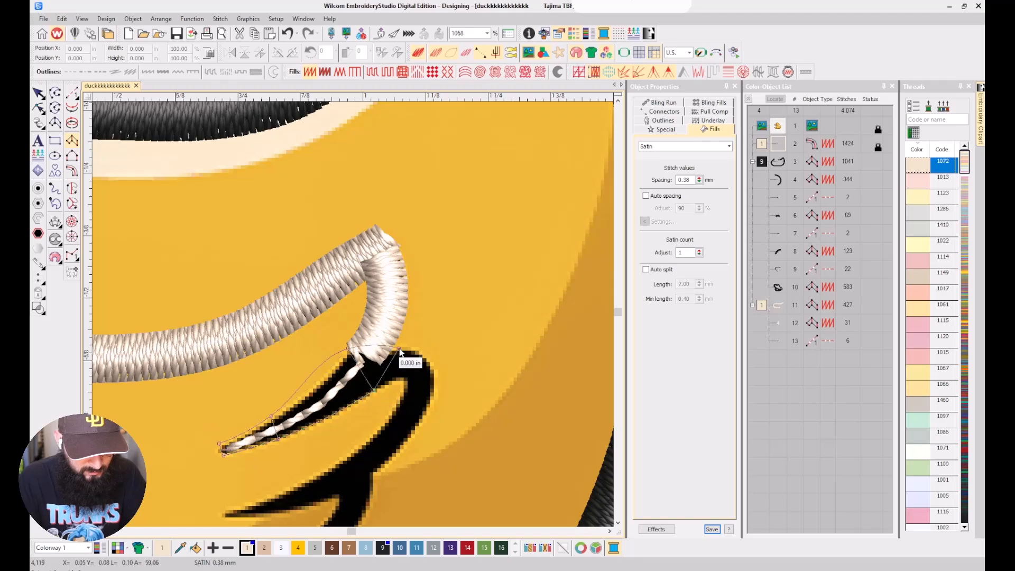
click(330, 373)
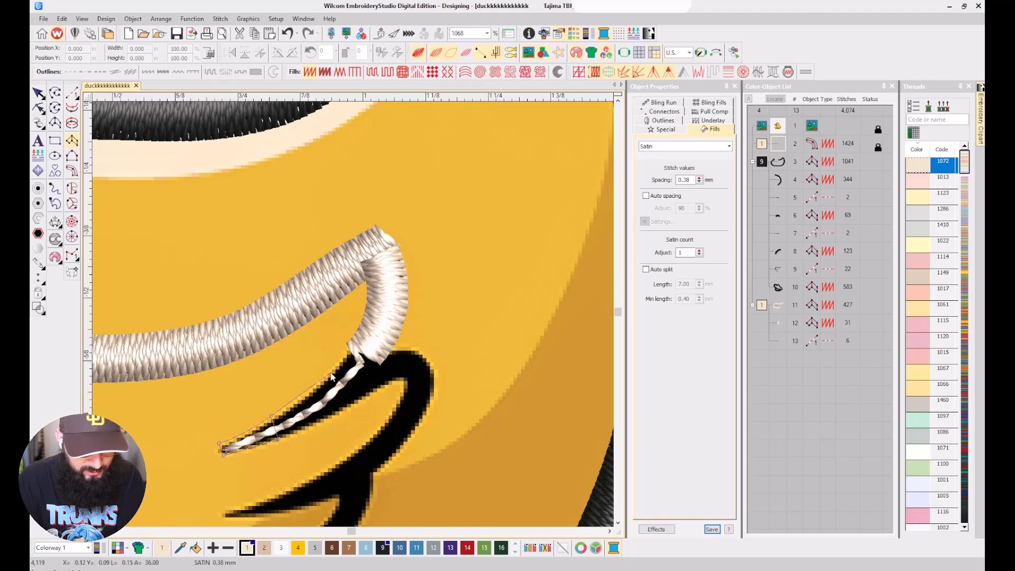
click(350, 406)
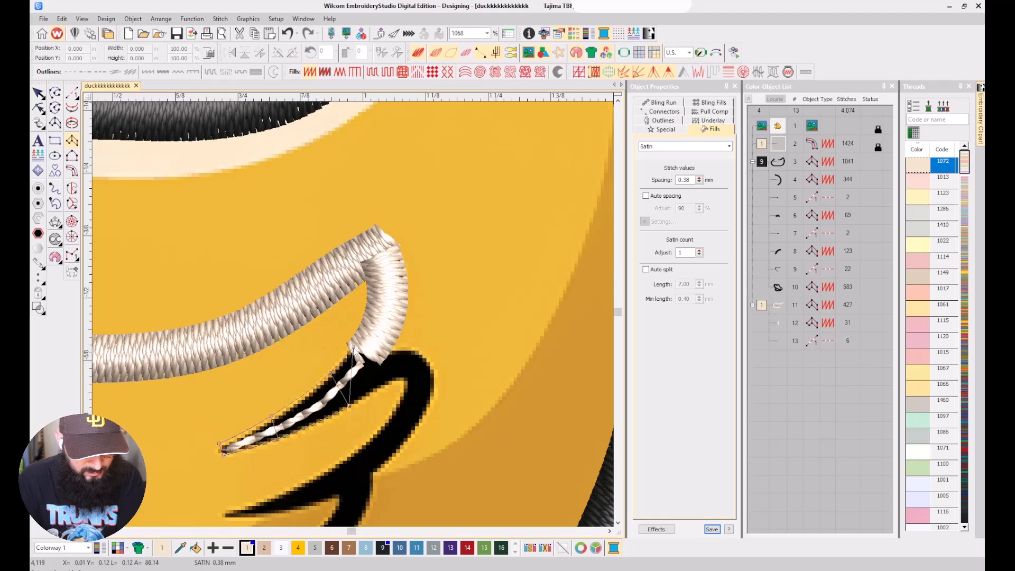
Continue the feather satin's point pairs past the notch and onto the start of the rounded feather tip.
click(384, 388)
click(391, 347)
click(397, 379)
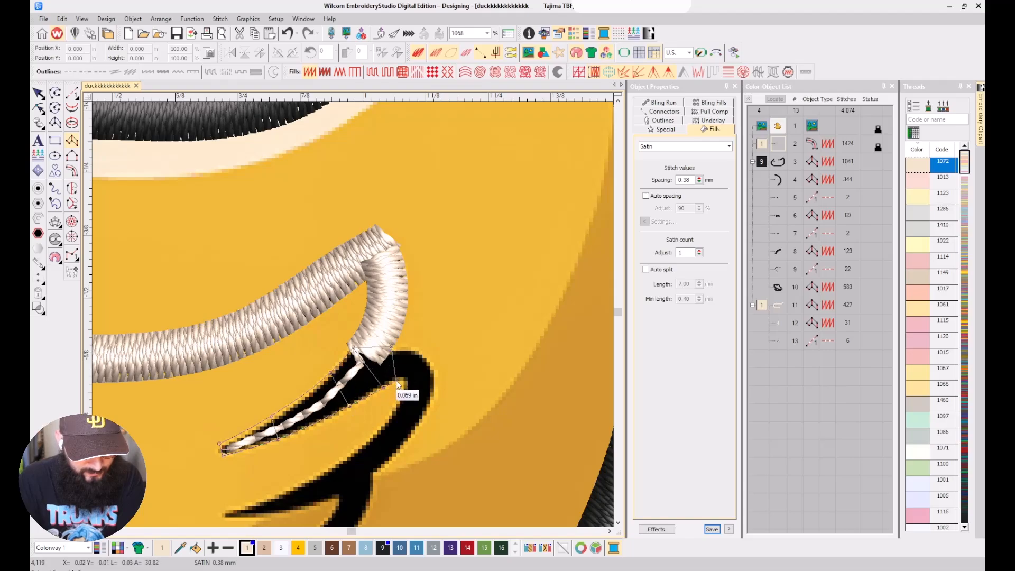
click(425, 357)
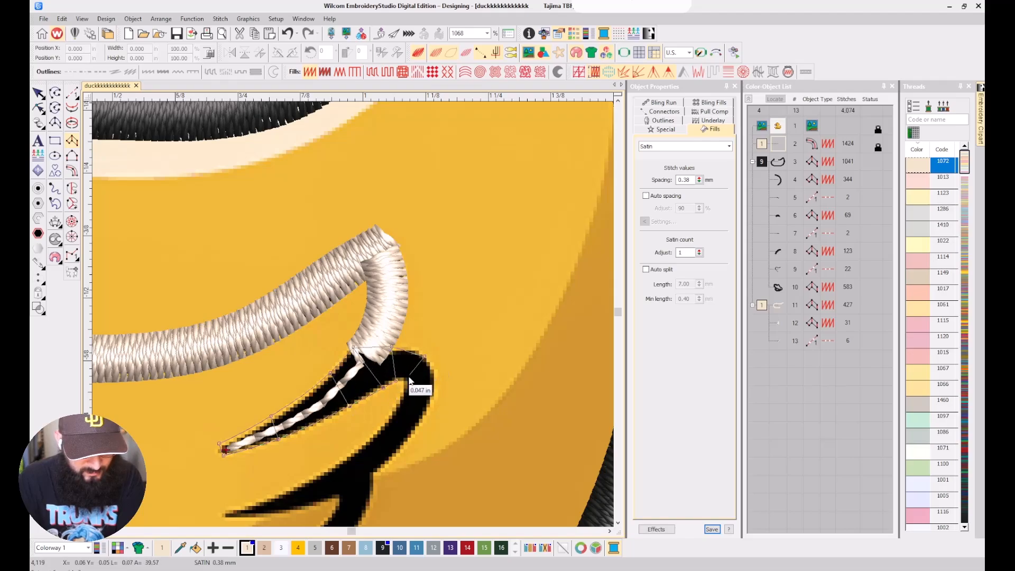
Replace the point pair past the rounded feather tip with two closer pairs that follow the bend.
right_click(426, 416)
key(z)
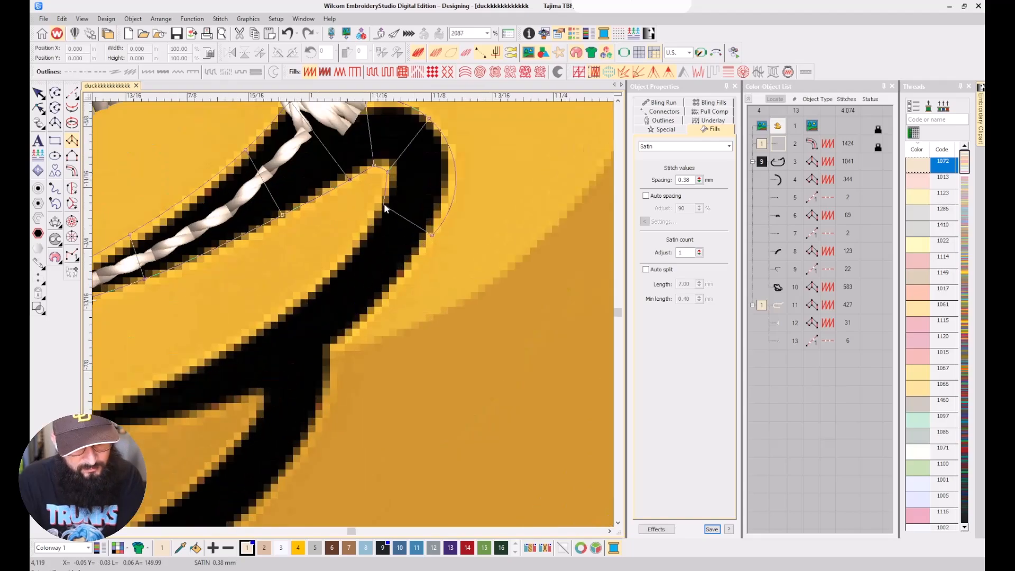
key(BackSpace)
click(445, 152)
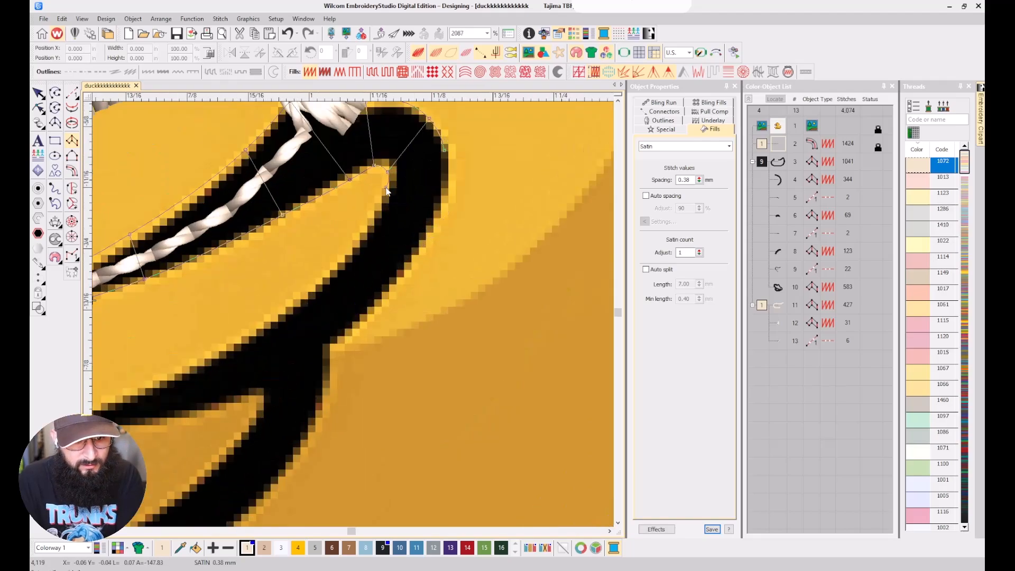
click(441, 226)
click(377, 207)
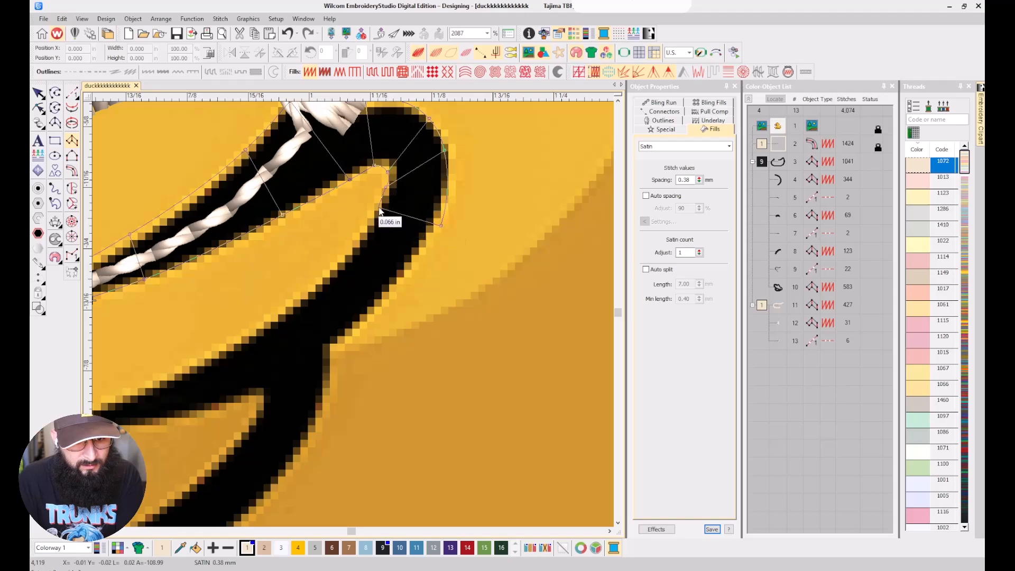
Continue the satin's point pairs down the feather's back edge to the next notch.
click(383, 297)
click(338, 263)
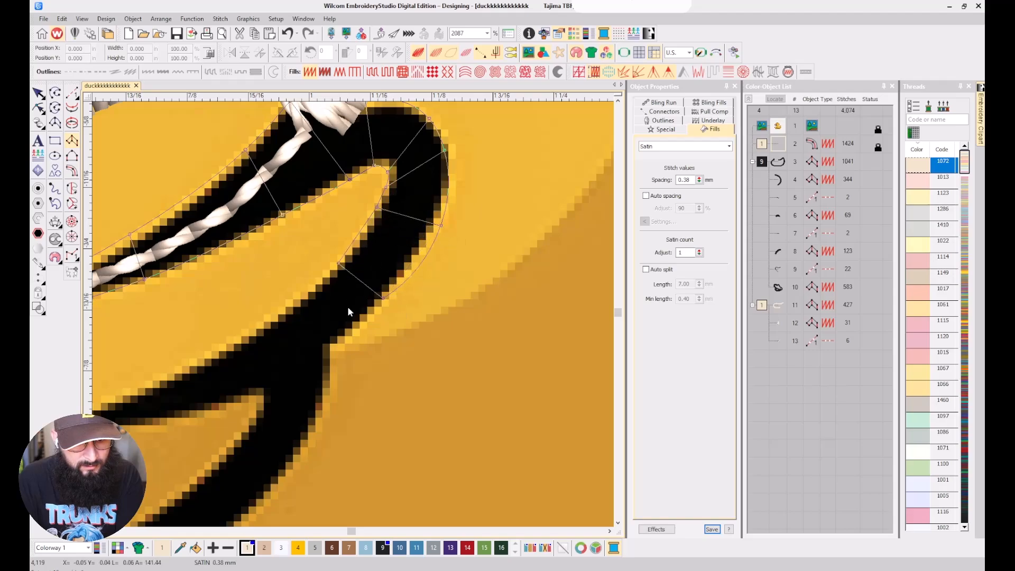
click(324, 360)
click(280, 319)
Finish the satin with point pairs through the lower feather to its inner point and generate its stitches.
scroll(354, 316, down, 3)
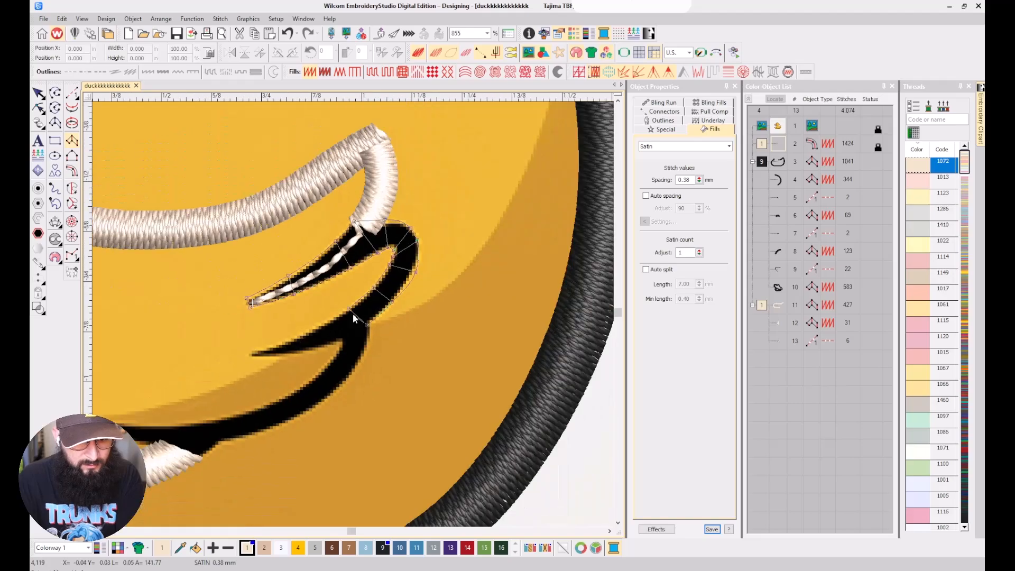
scroll(350, 314, down, 2)
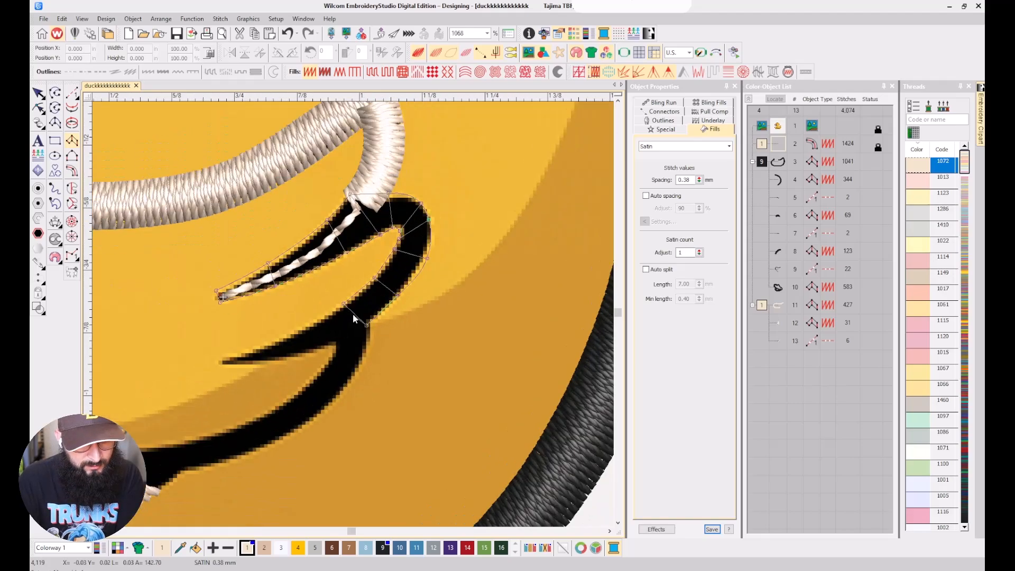
scroll(353, 317, up, 1)
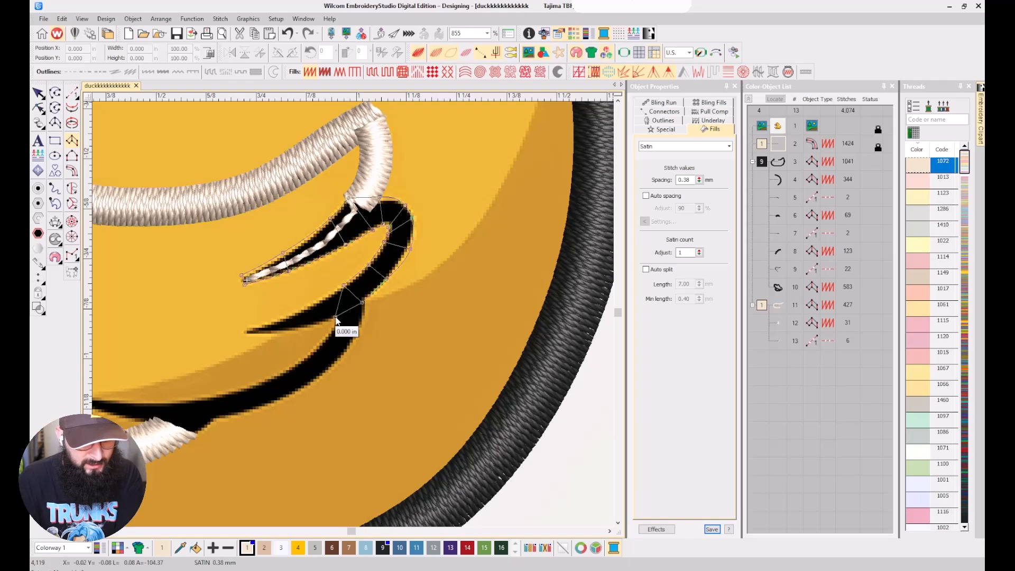
click(320, 301)
click(334, 317)
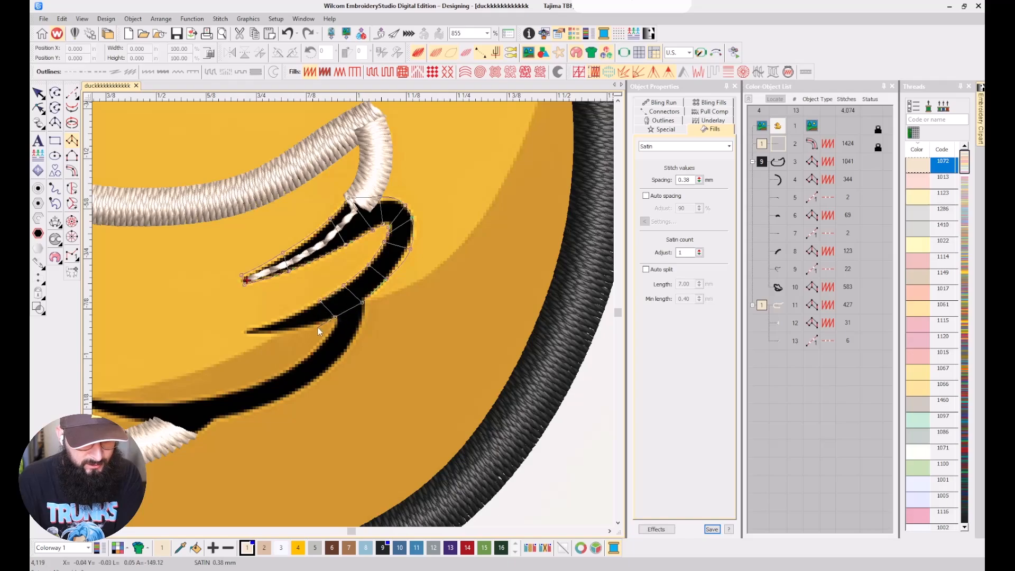
click(246, 328)
key(Return)
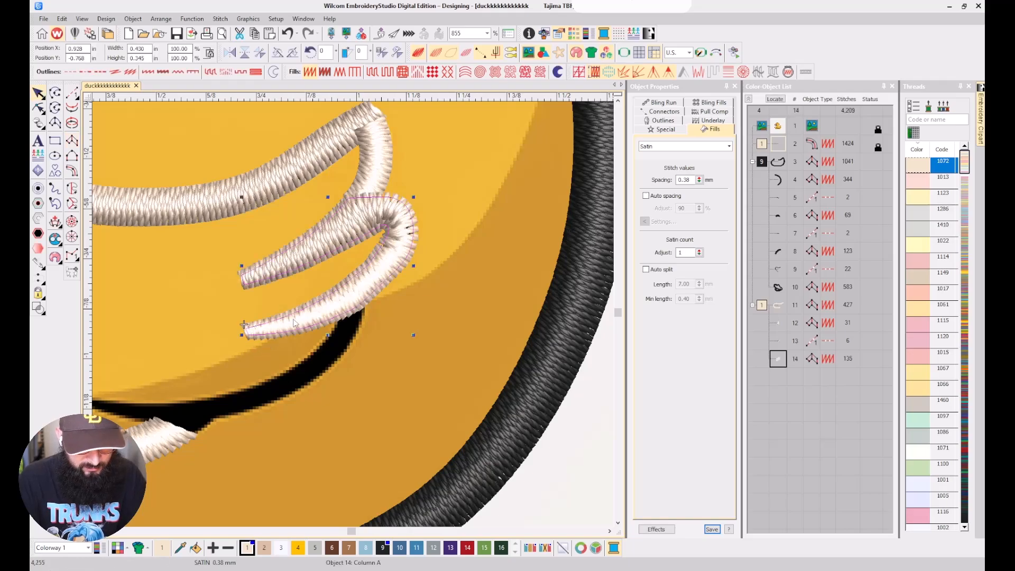
Reshape the feather satin by moving its exit point away from the inner tip toward the start of the wing's remaining lower edge.
key(h)
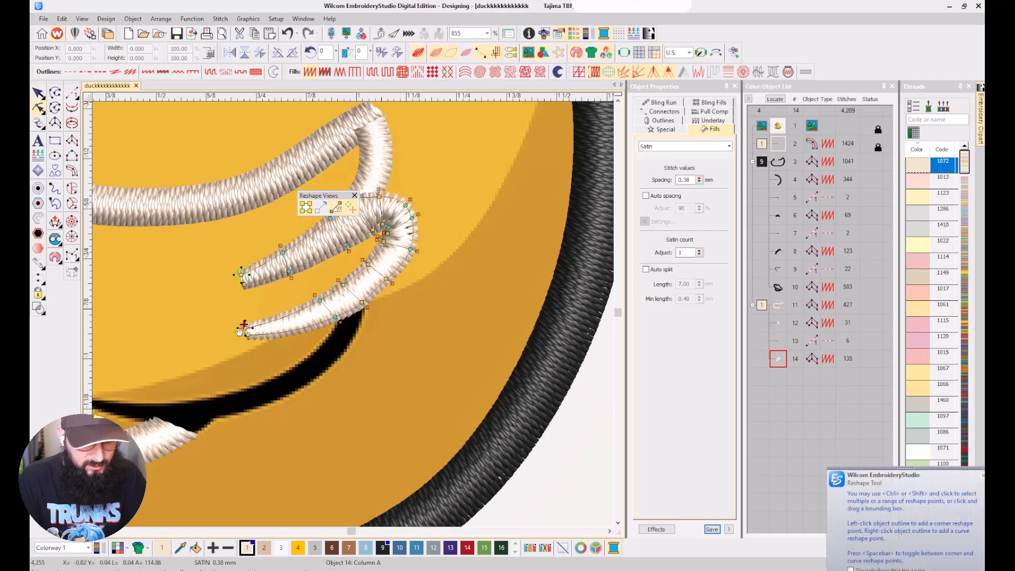
click(243, 347)
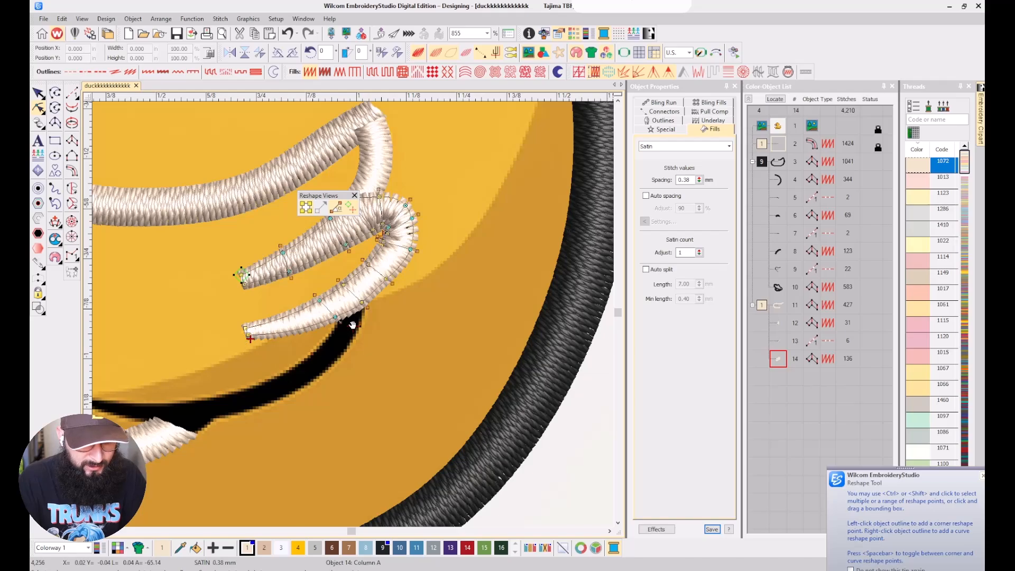
key(Escape)
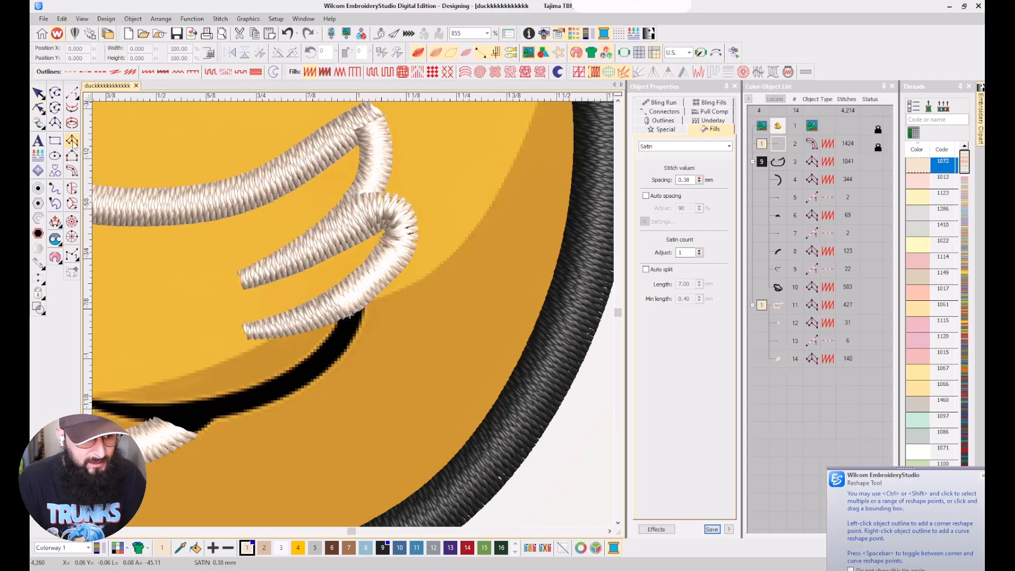
Start a Column A satin under the last feather and place point pairs along the wing's lower rear edge to near the existing wing satin.
click(72, 140)
click(364, 300)
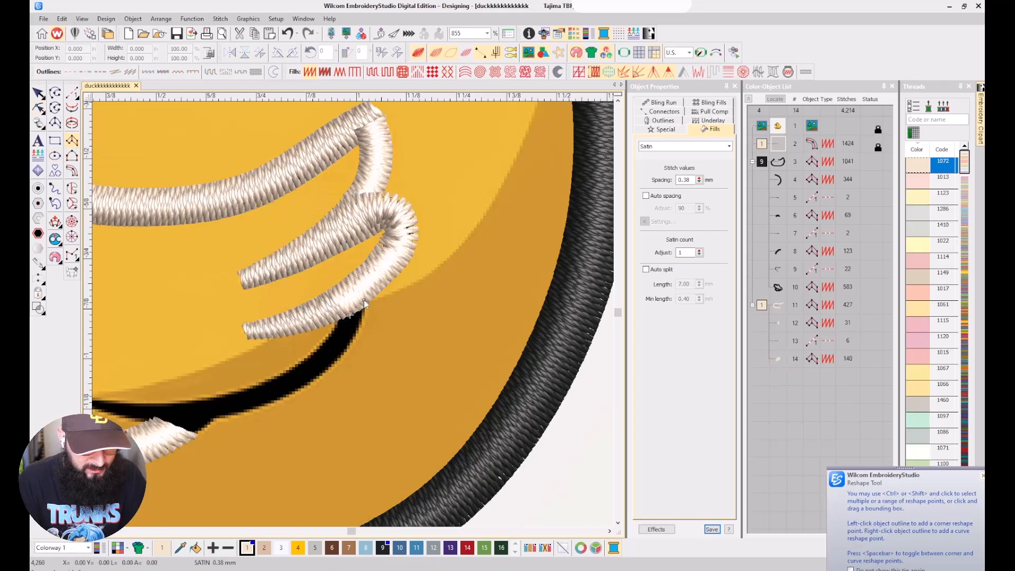
click(336, 309)
click(320, 343)
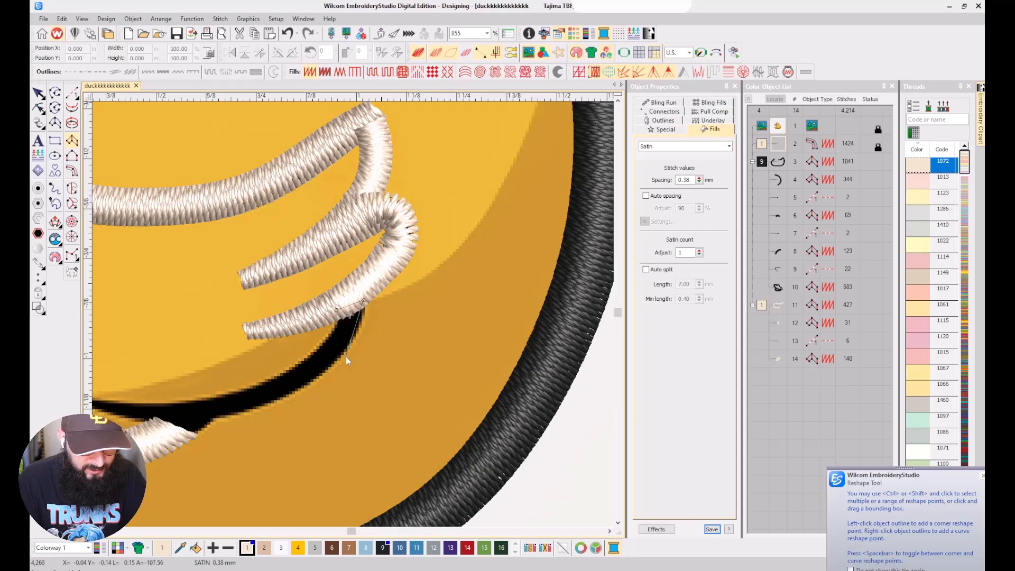
click(345, 356)
click(301, 390)
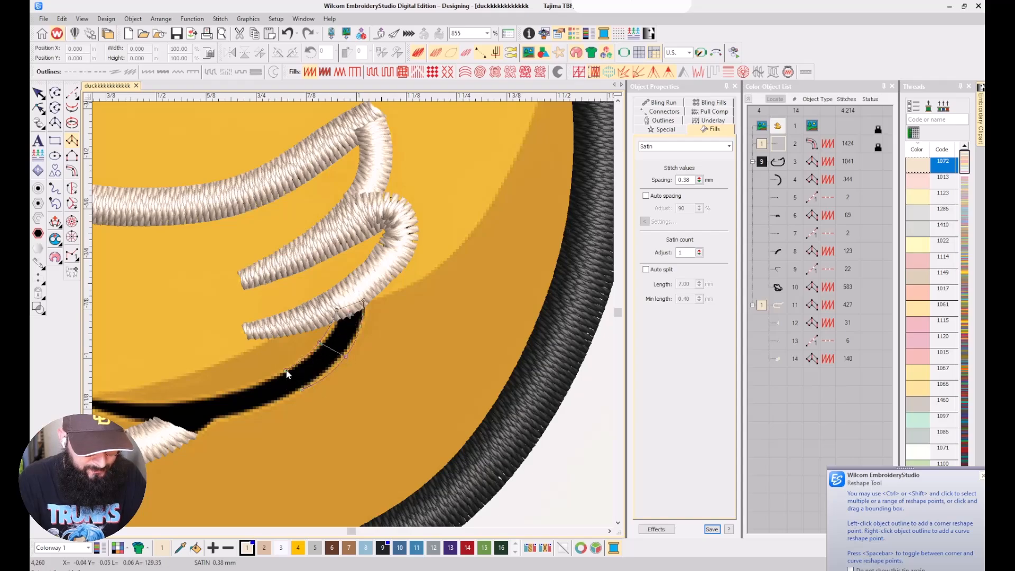
click(286, 371)
click(219, 418)
click(206, 396)
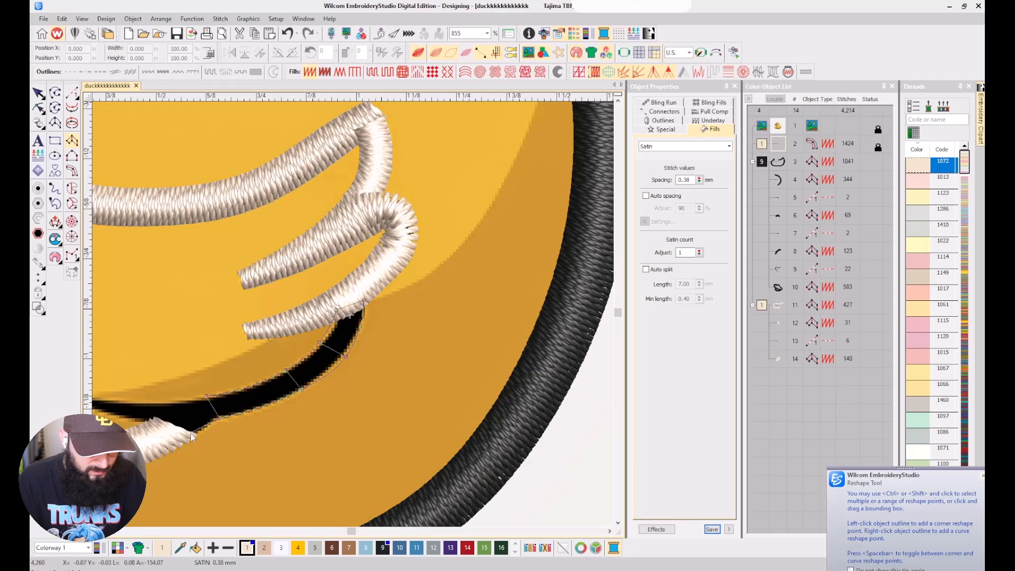
Carry the satin over the junction with the wing satin to the lowest feather line's inner point and generate its stitches.
right_click(182, 402)
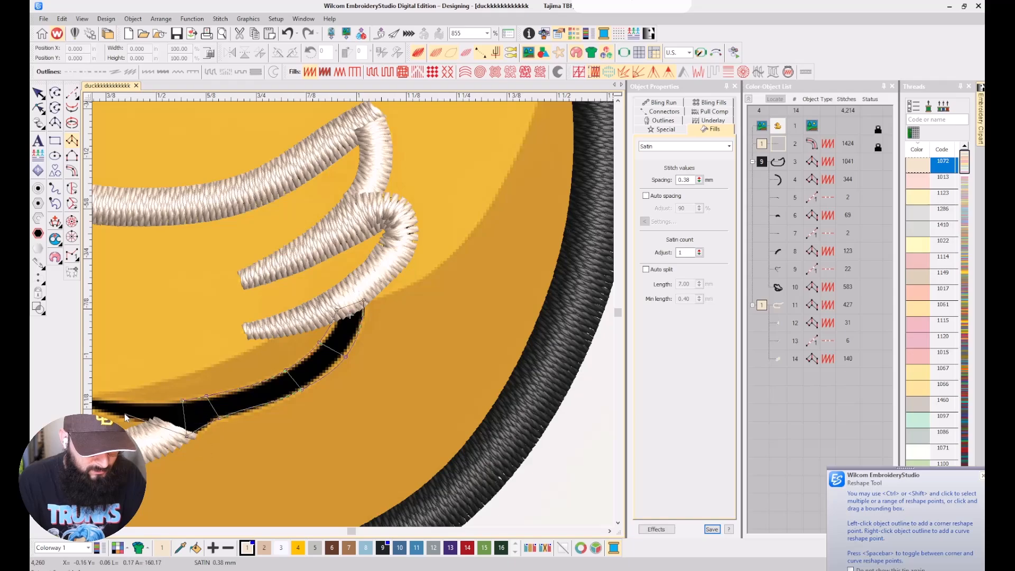
right_click(226, 366)
right_click(223, 349)
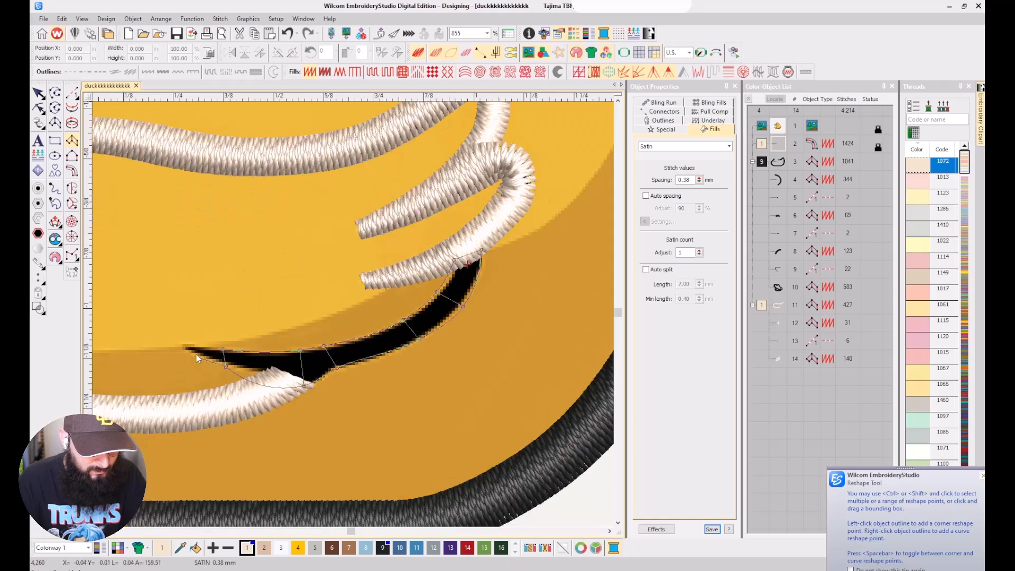
click(183, 349)
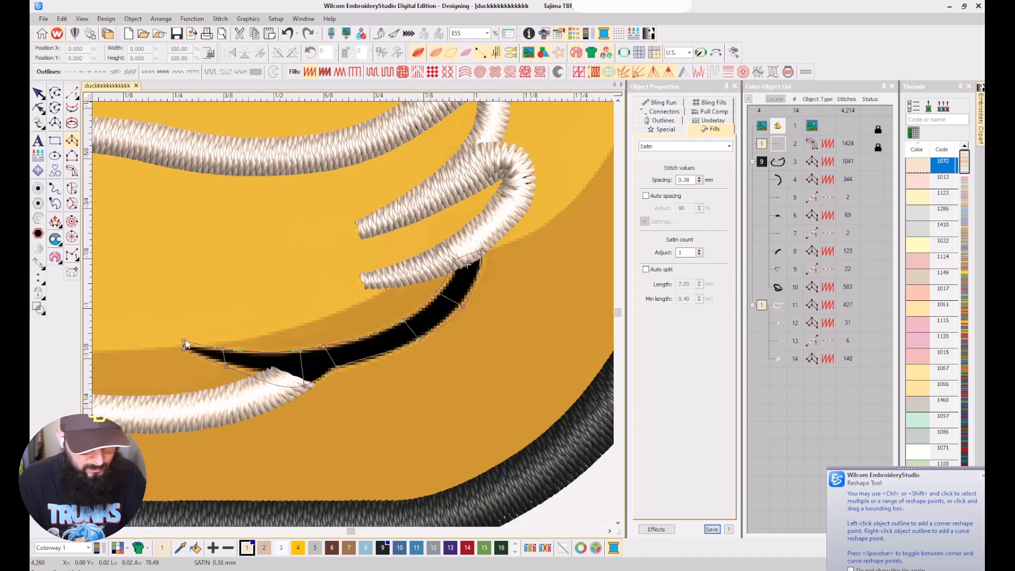
key(Return)
Recolour all five wing outline objects to black colour 9 and select the last wing satin.
scroll(350, 316, down, 6)
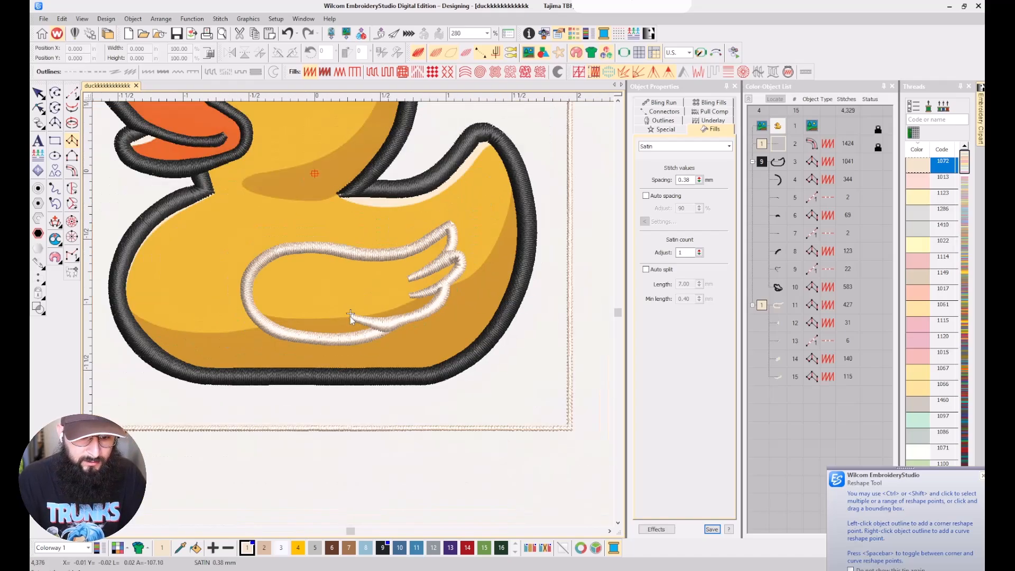
click(761, 305)
click(383, 547)
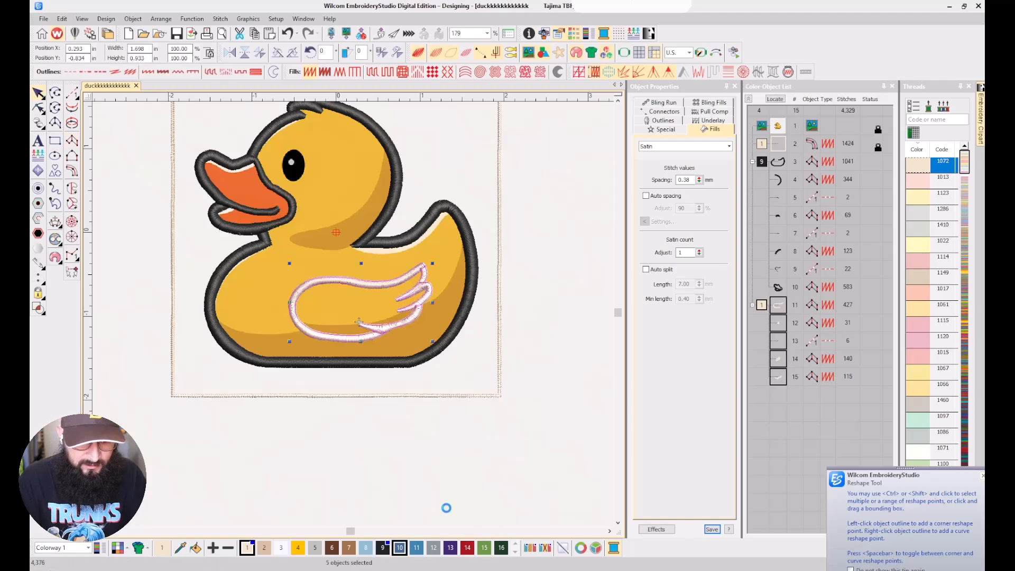
click(780, 380)
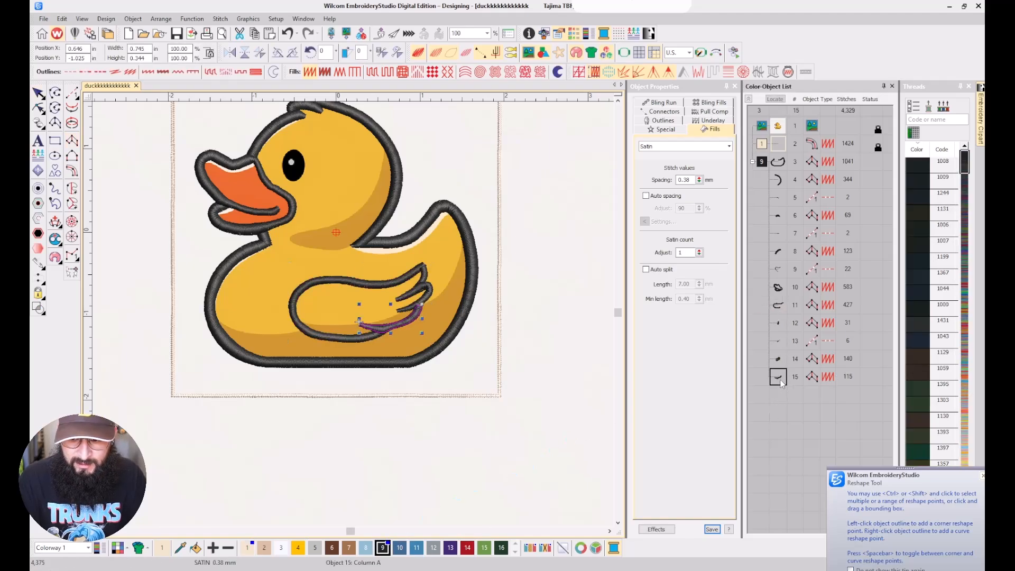
Check the connector settings of the last wing satin, clear the selection and look over the finished outline.
click(662, 111)
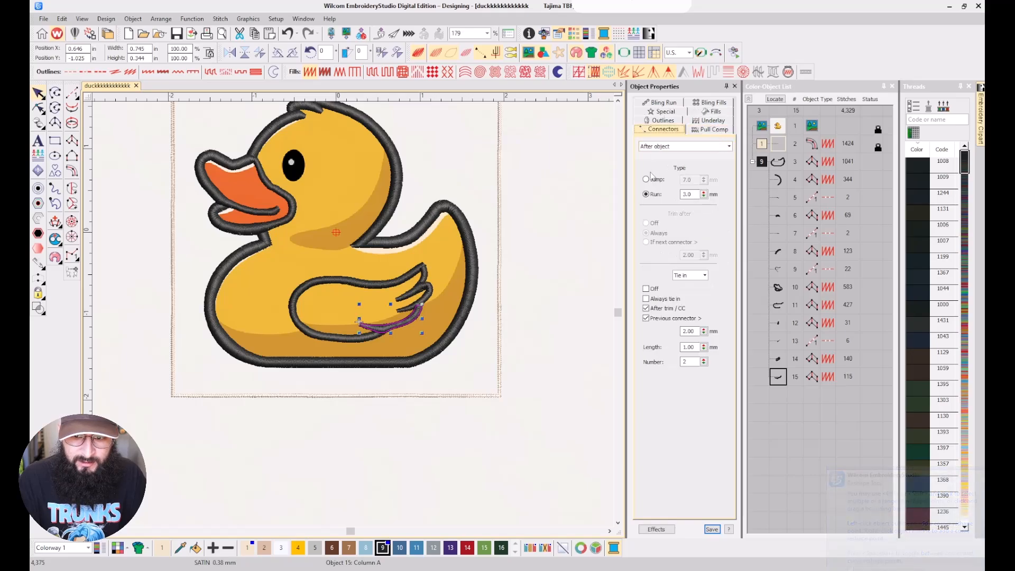
click(513, 286)
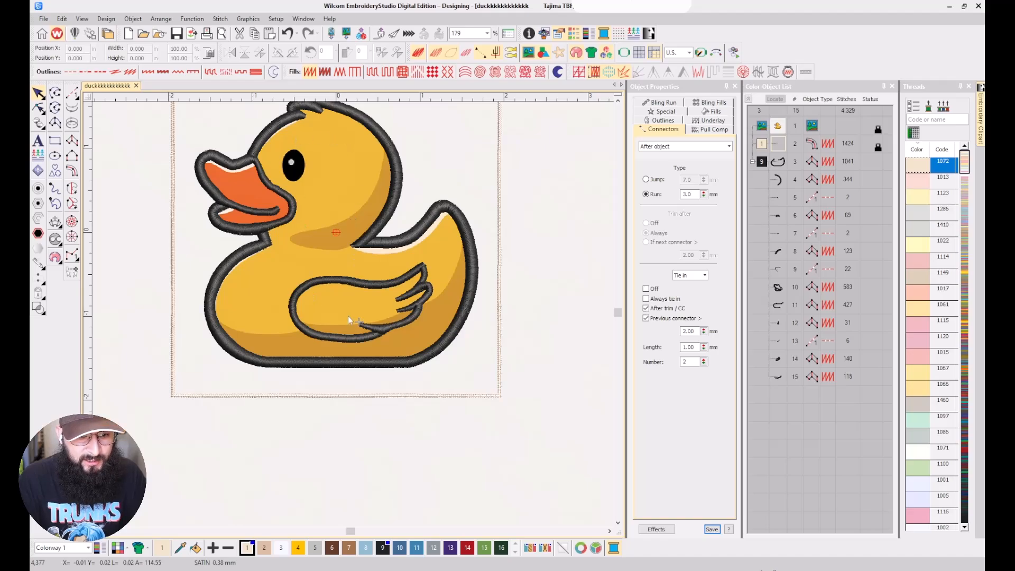
key(s)
key(s)
key(s)
key(s)
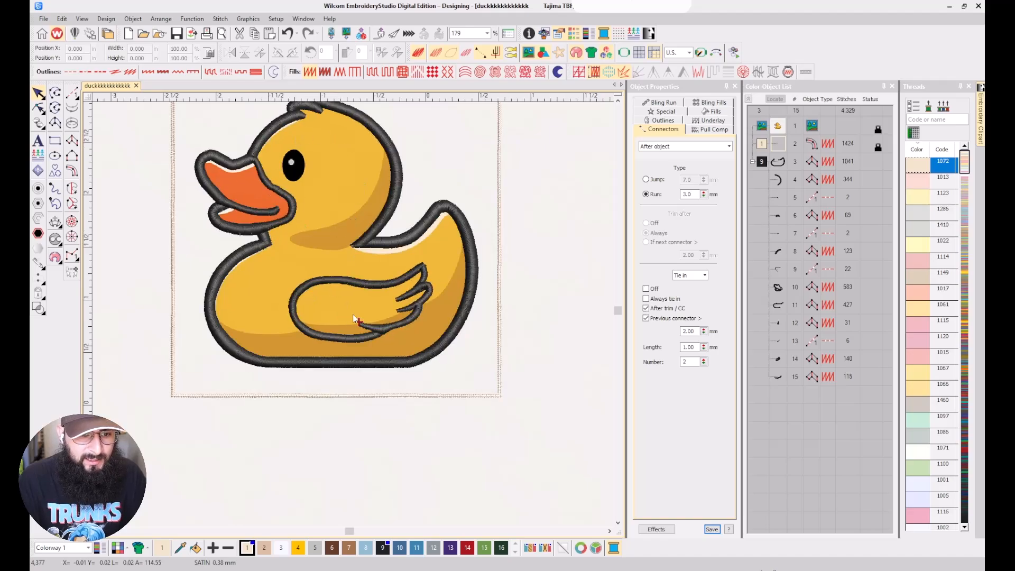
scroll(279, 163, up, 1)
scroll(357, 344, down, 1)
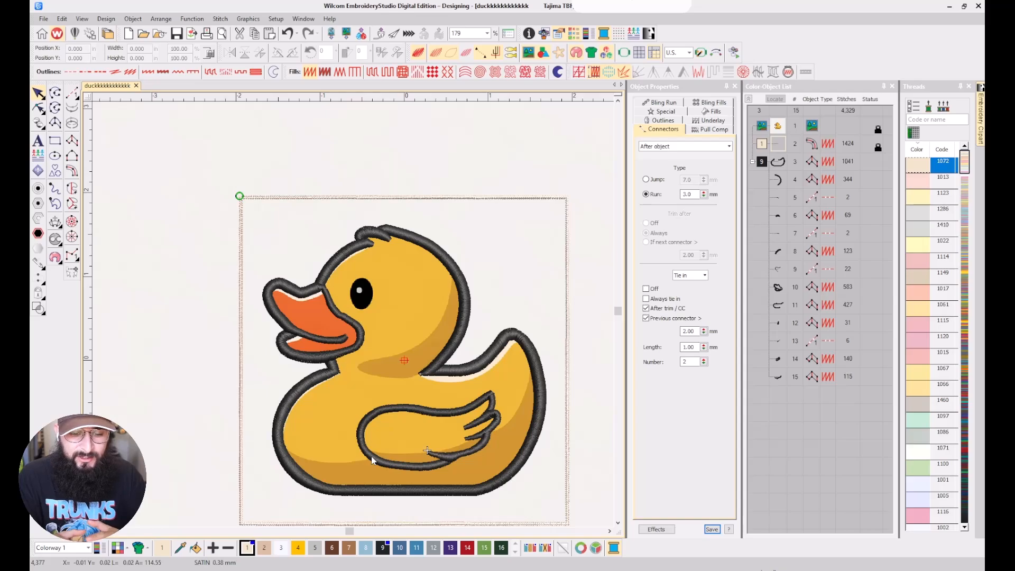
Make yellow colour 4 the current thread colour for new objects.
click(298, 548)
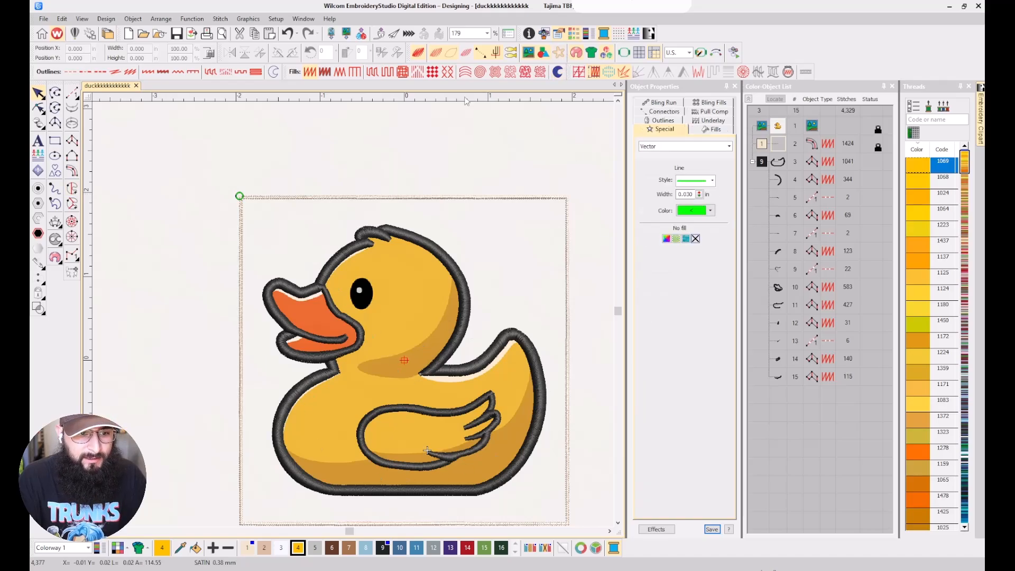
click(71, 93)
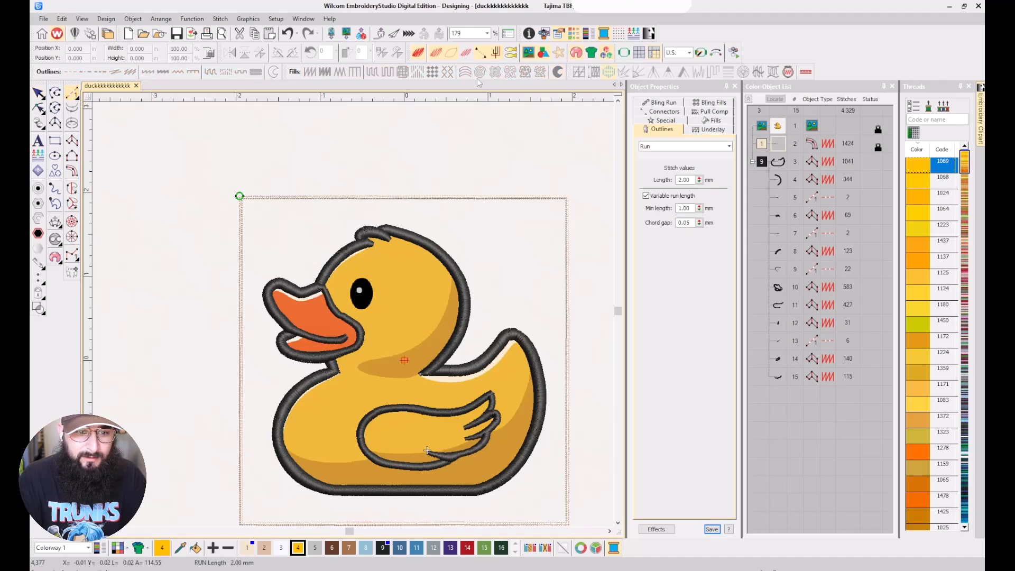
click(72, 141)
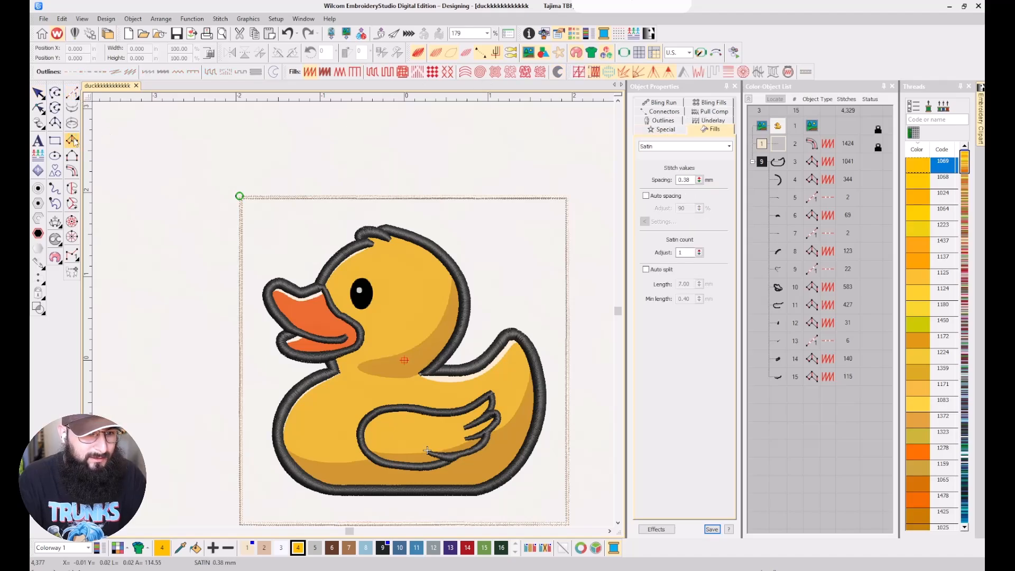
click(71, 176)
key(Escape)
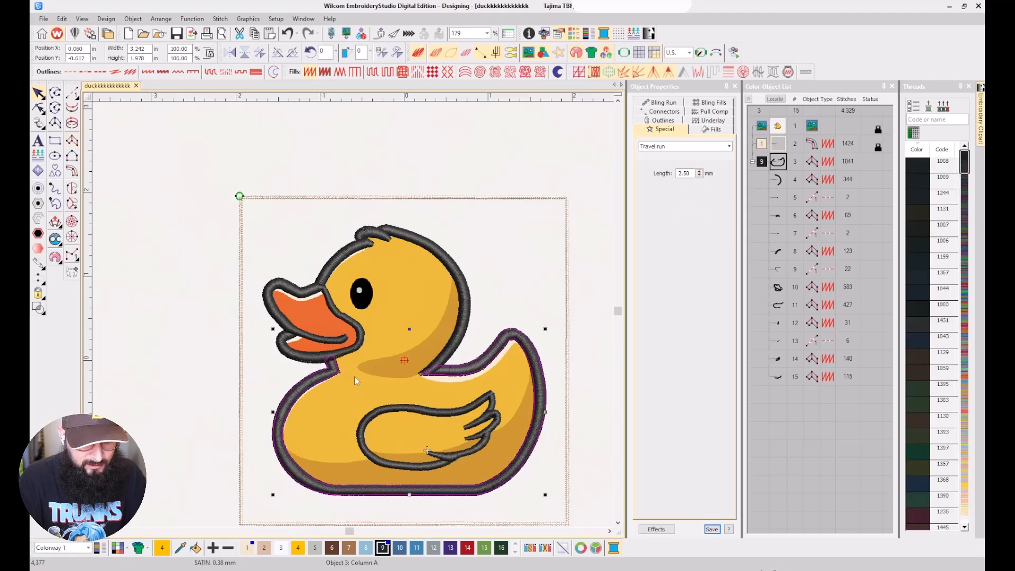
click(72, 140)
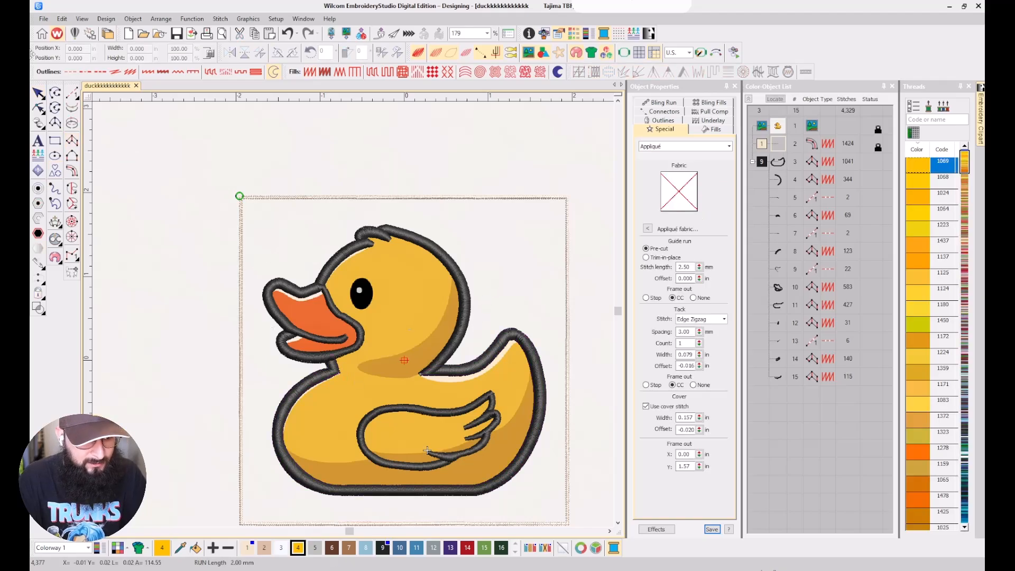
Draw an open vector guide line across the base of the neck, from the front outline junction to the back outline.
click(55, 93)
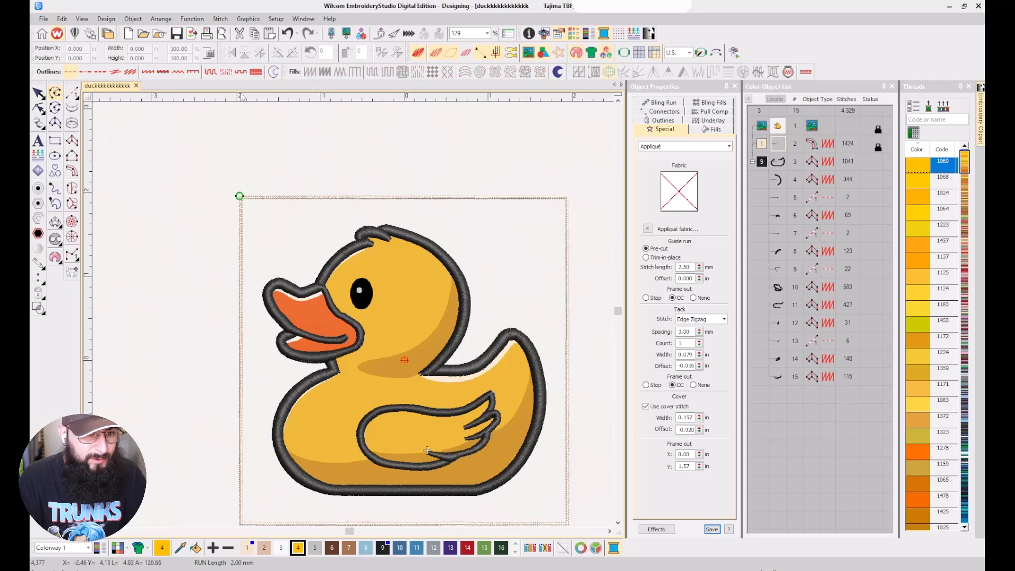
click(325, 370)
click(369, 376)
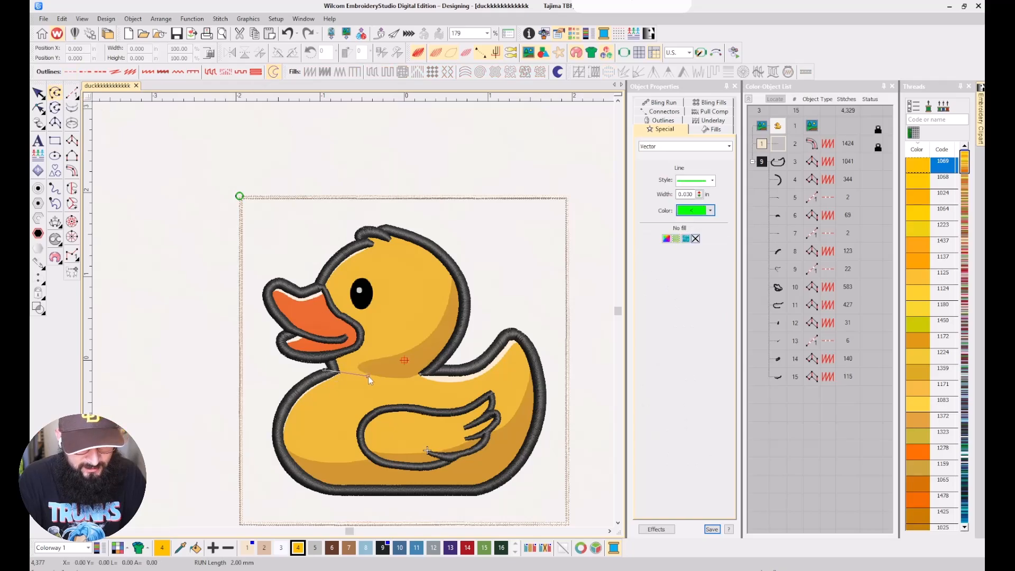
click(402, 379)
click(420, 375)
click(452, 364)
key(Return)
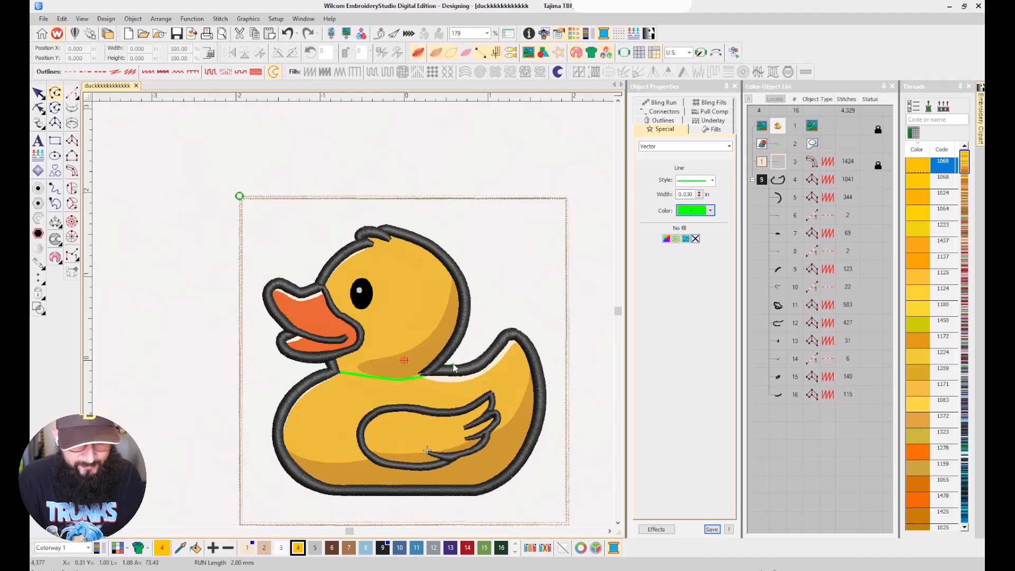
Start a Complex Fill for the body and place boundary points along the neck guide line to the rear head junction.
scroll(353, 314, up, 3)
scroll(293, 301, down, 3)
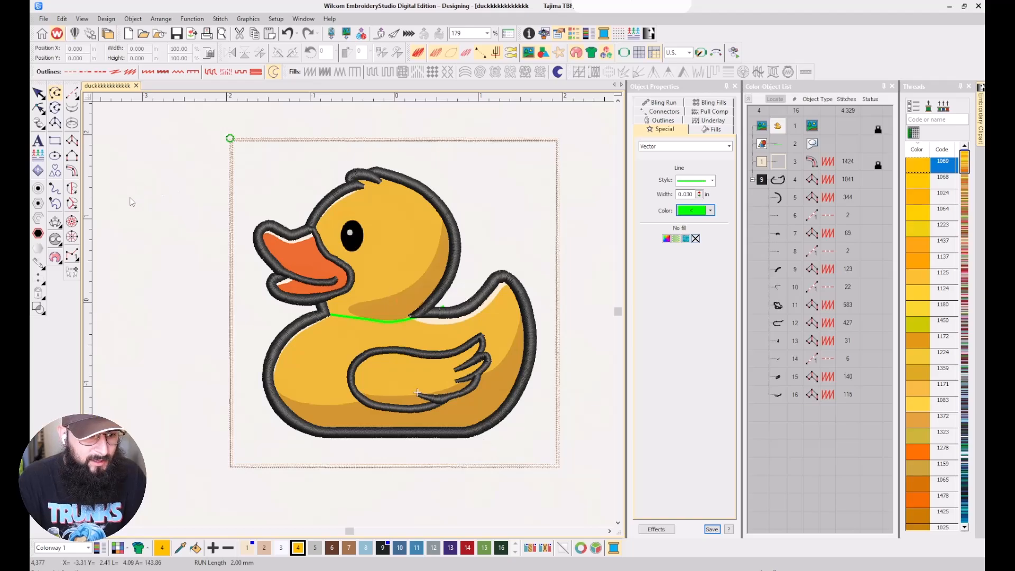
click(73, 192)
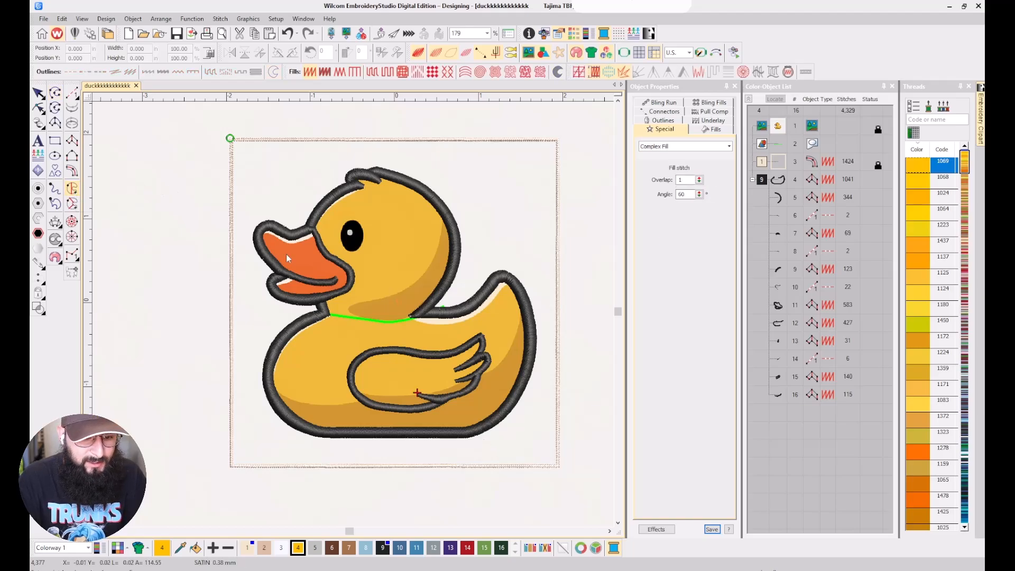
scroll(340, 304, up, 4)
click(298, 321)
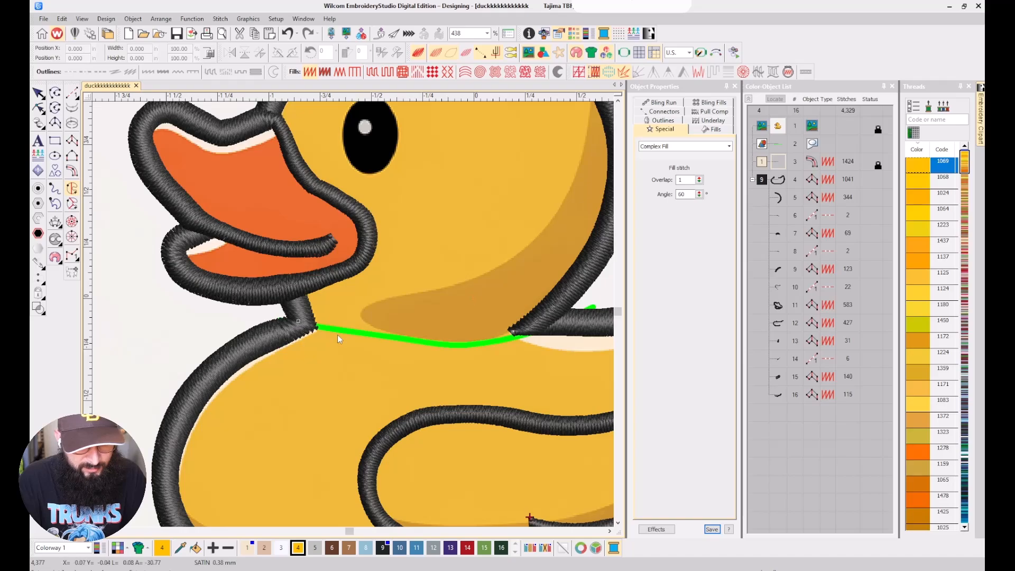
click(381, 339)
click(462, 346)
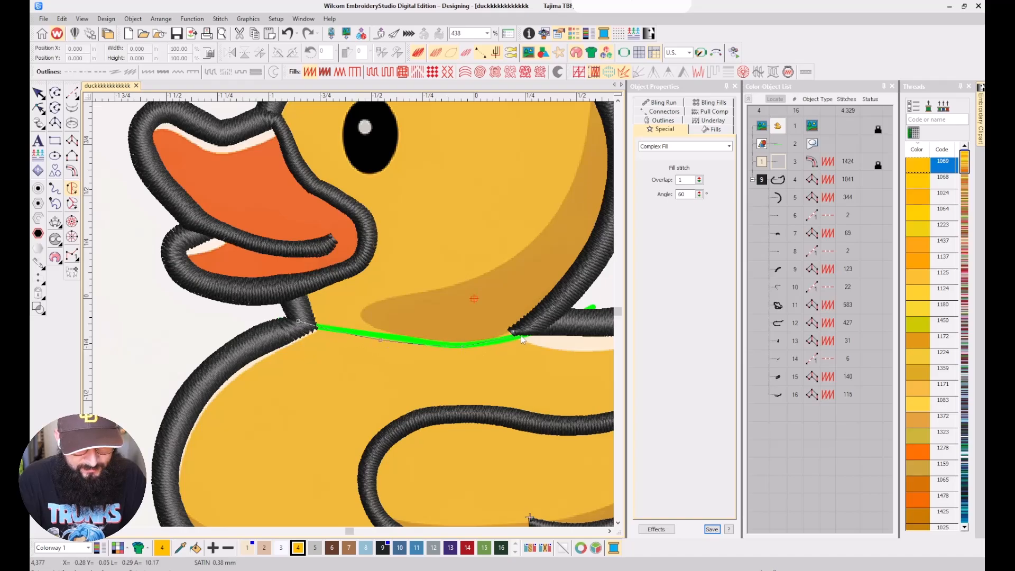
click(528, 327)
scroll(530, 330, down, 2)
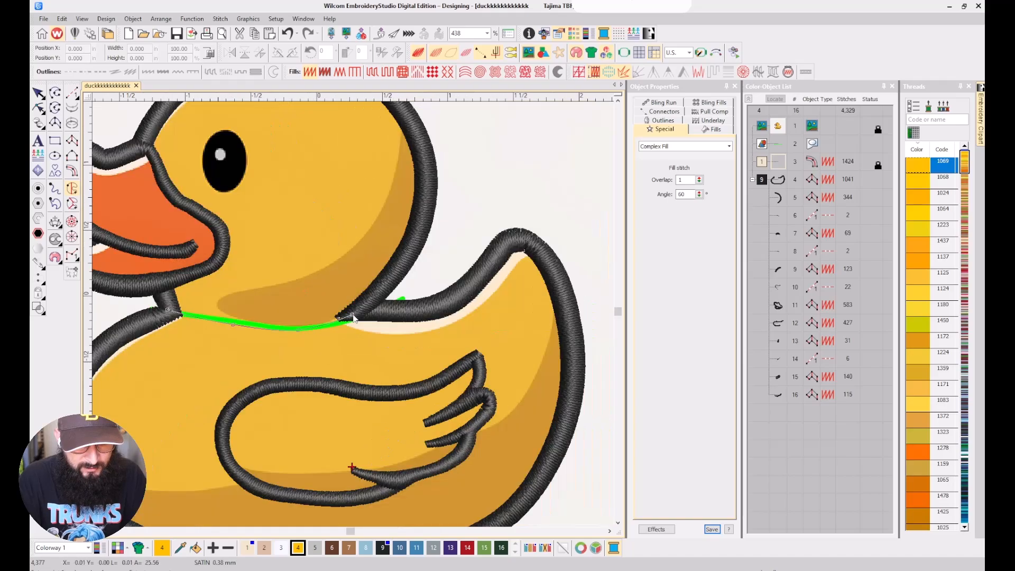
scroll(360, 315, up, 2)
click(367, 311)
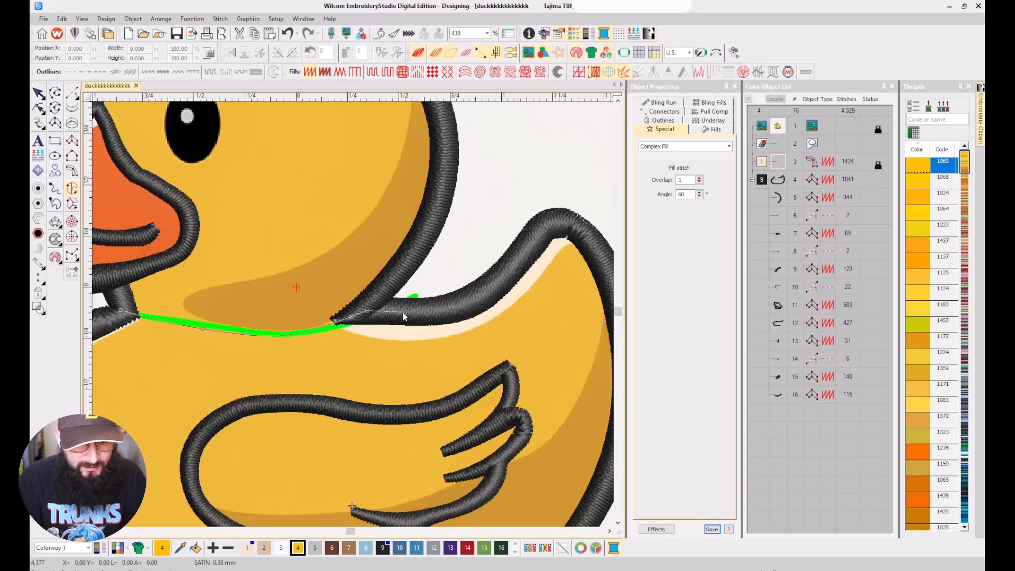
Continue the body fill boundary inside the black outline along the back and up to the tail tip.
scroll(410, 316, down, 2)
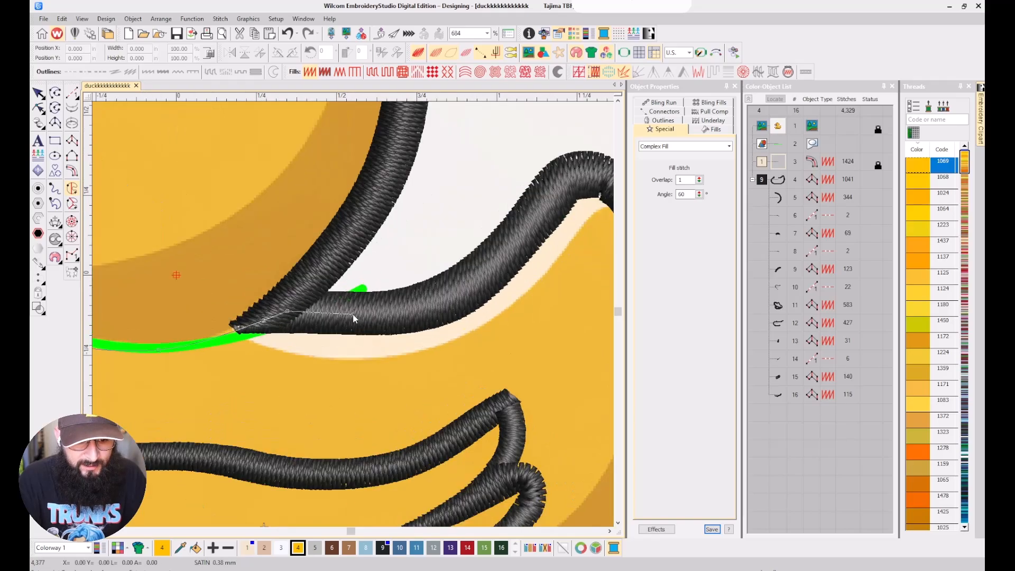
scroll(288, 329, down, 2)
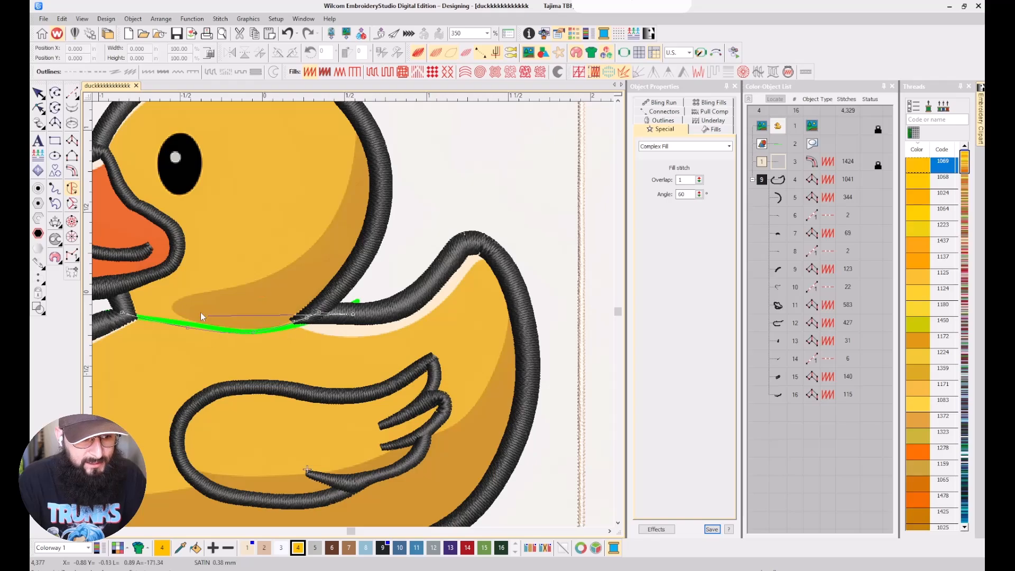
scroll(200, 313, up, 2)
scroll(427, 373, up, 2)
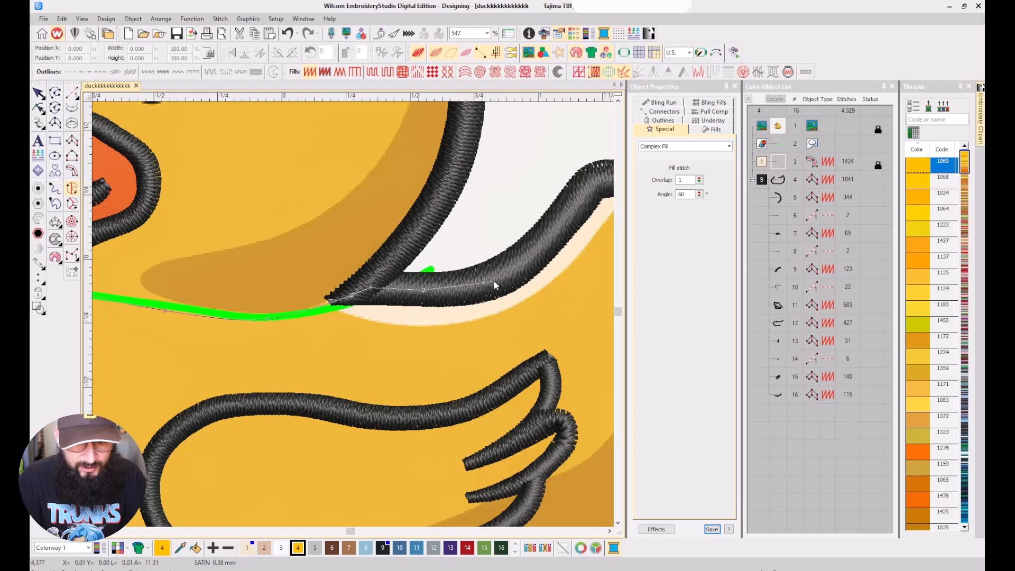
click(529, 254)
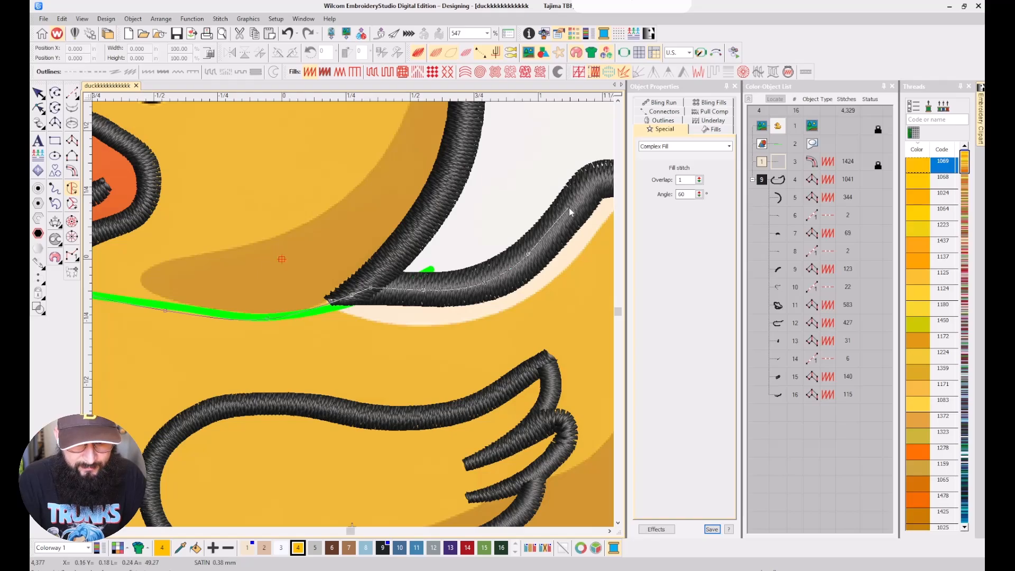
click(569, 206)
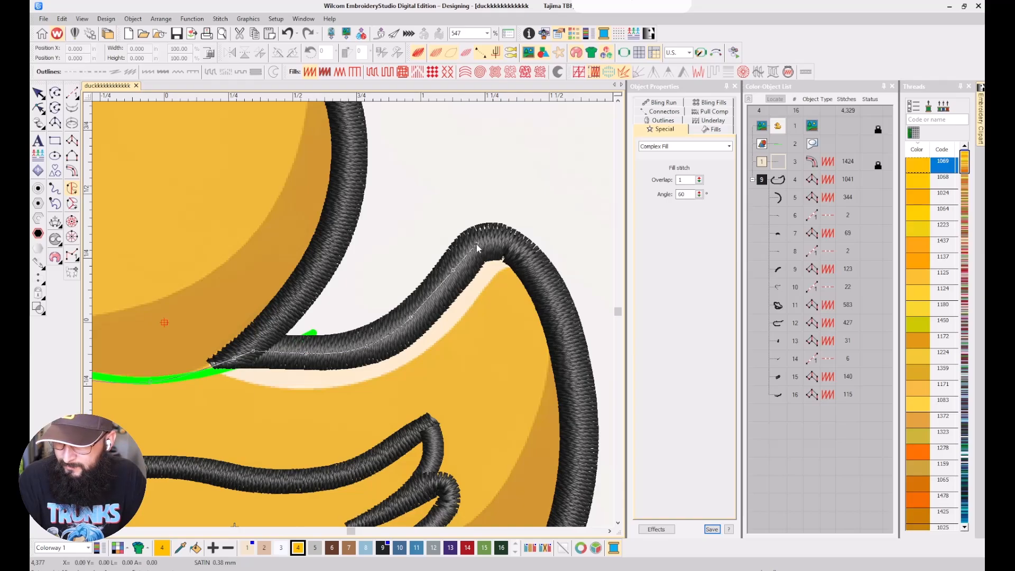
click(477, 244)
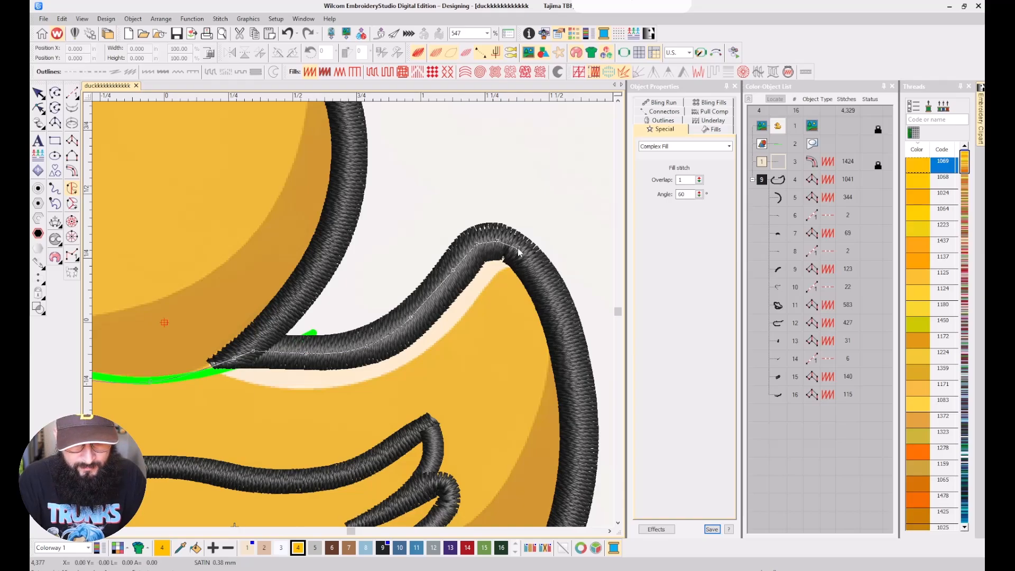
Carry the body fill boundary over the tail tip and down the rear outline to the lower rear curve.
click(541, 271)
click(571, 352)
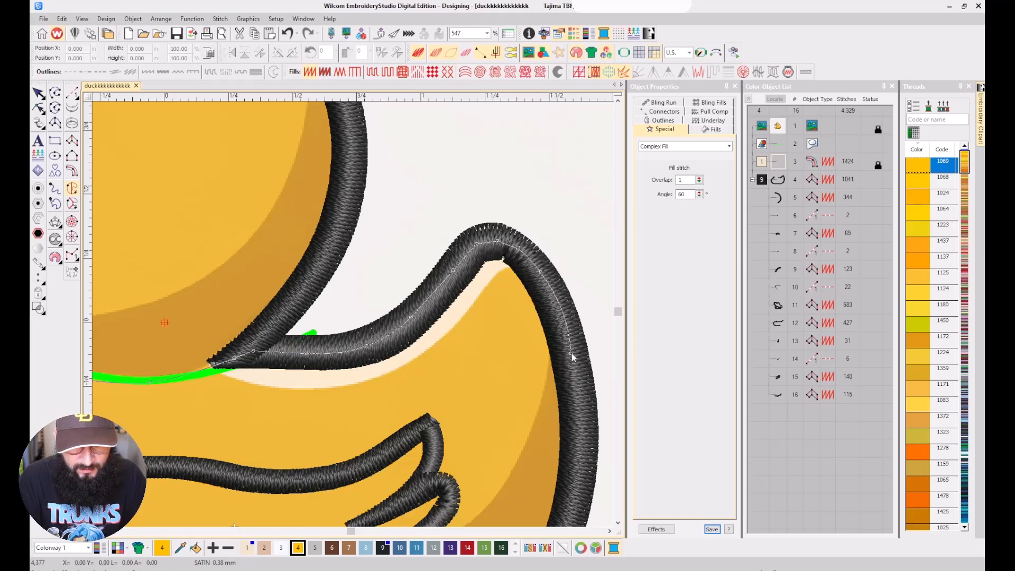
click(580, 434)
click(576, 496)
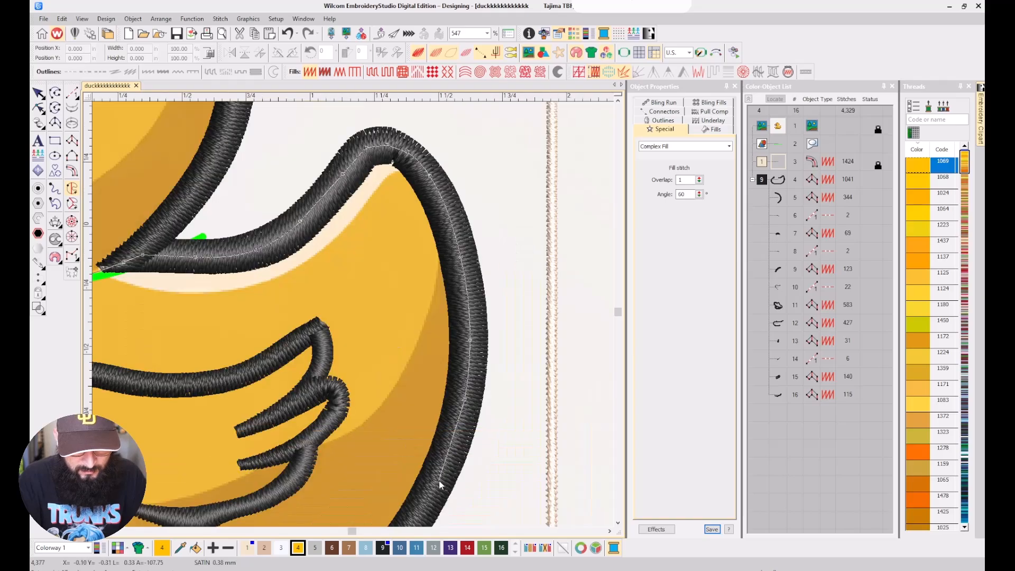
click(446, 483)
click(347, 467)
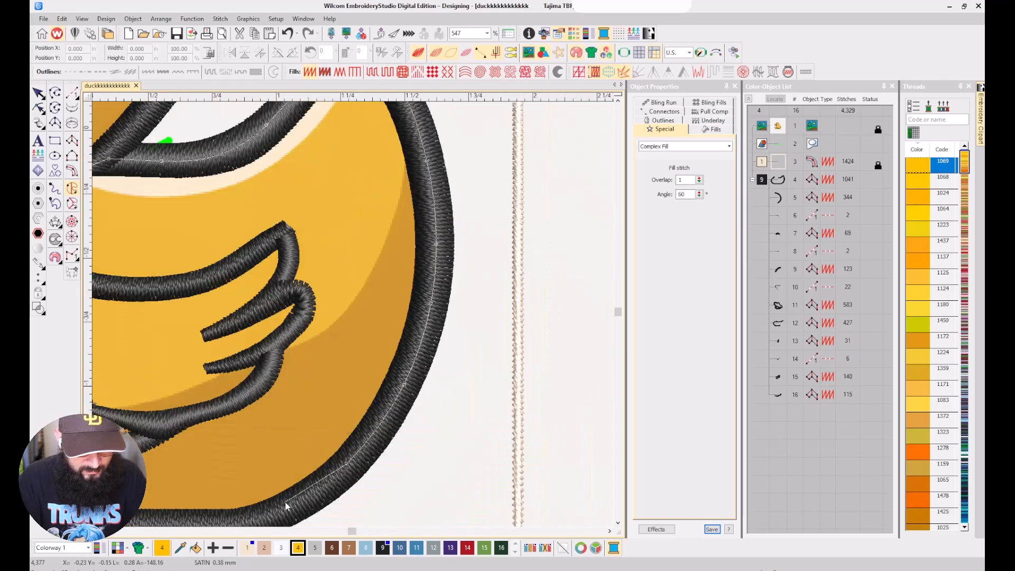
click(276, 519)
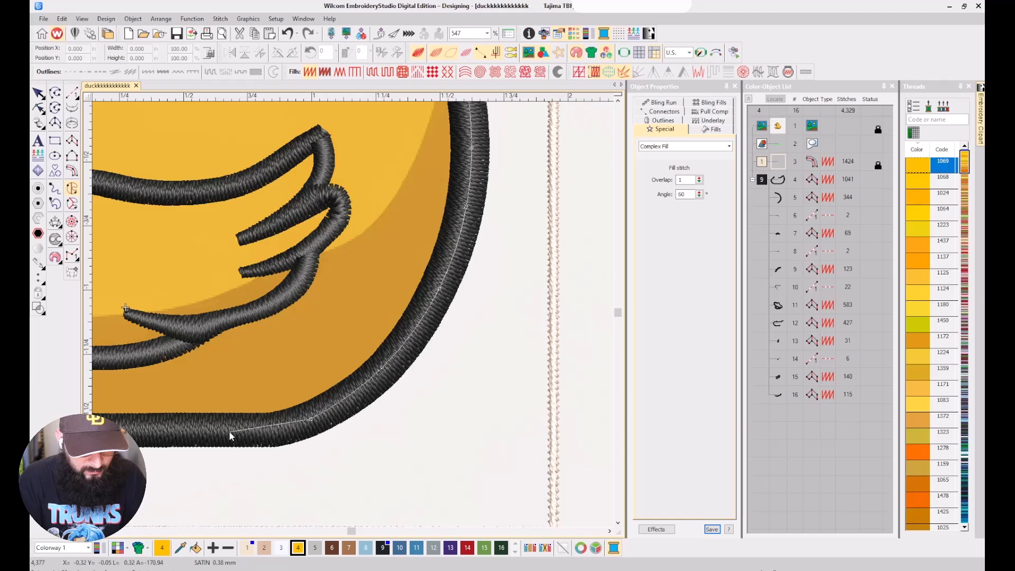
Extend the body fill boundary along the flat underside and around the lower front curve, staying within the black outline.
click(229, 432)
click(140, 430)
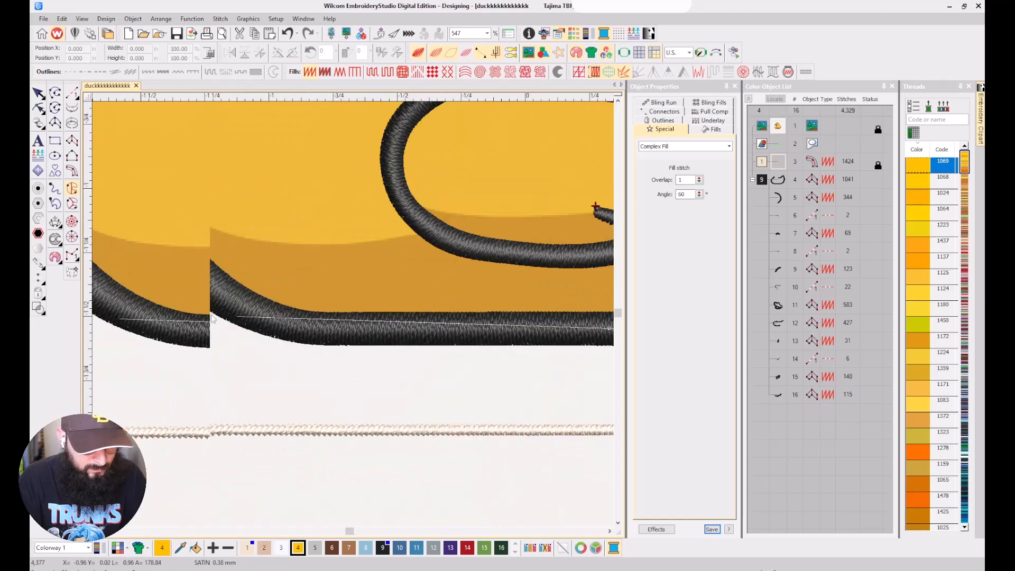
click(316, 325)
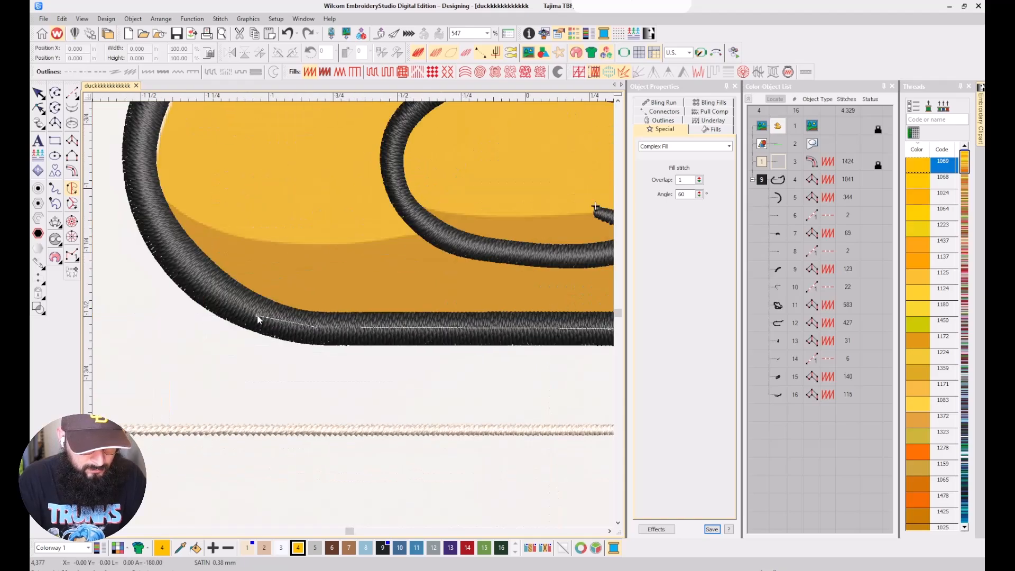
click(257, 316)
click(186, 263)
click(142, 185)
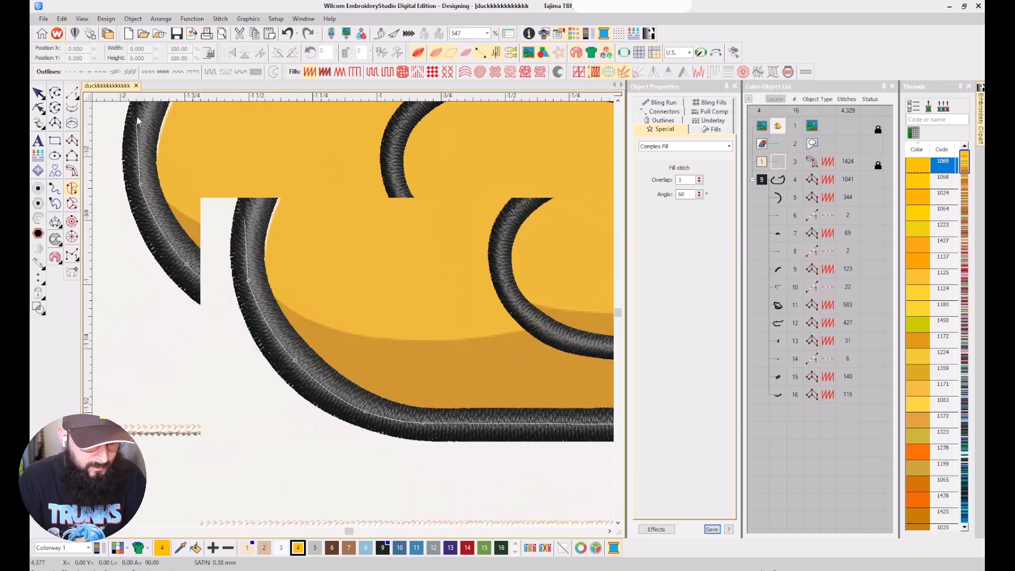
Complete the boundary up the chest to the neck and generate the yellow fill with a diagonal stitch angle from neck to lower rear.
click(251, 201)
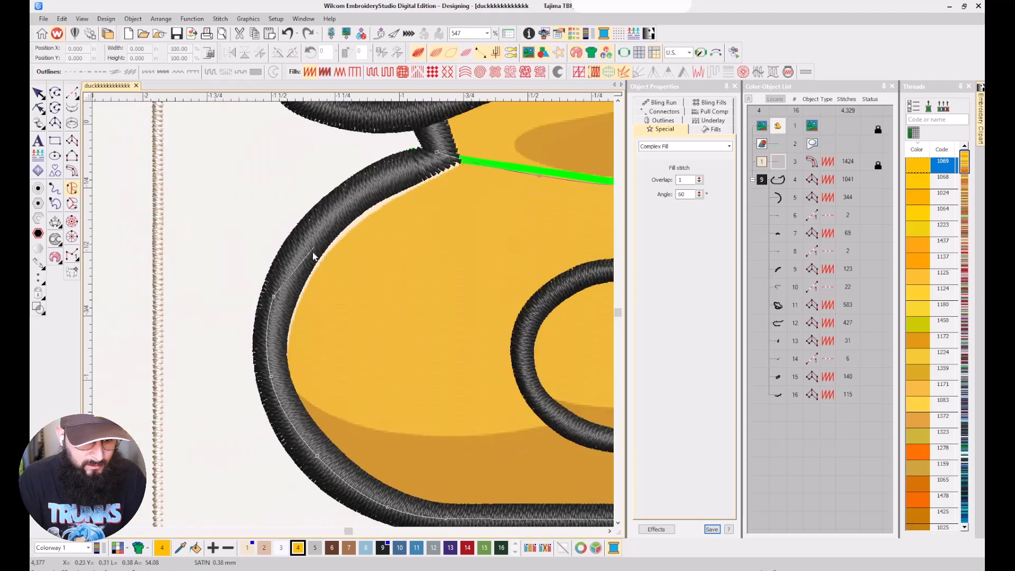
click(342, 203)
click(398, 172)
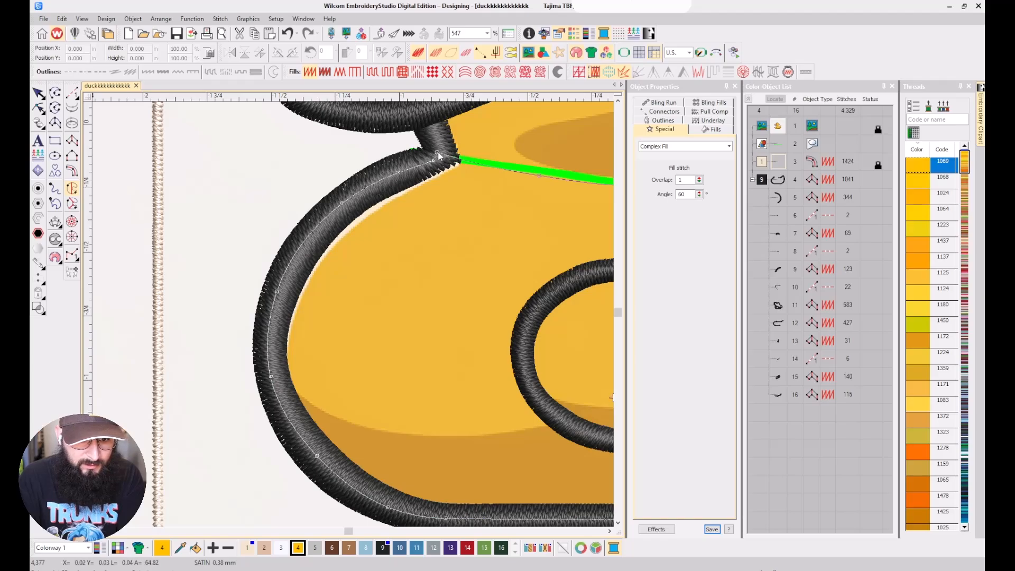
scroll(272, 353, down, 3)
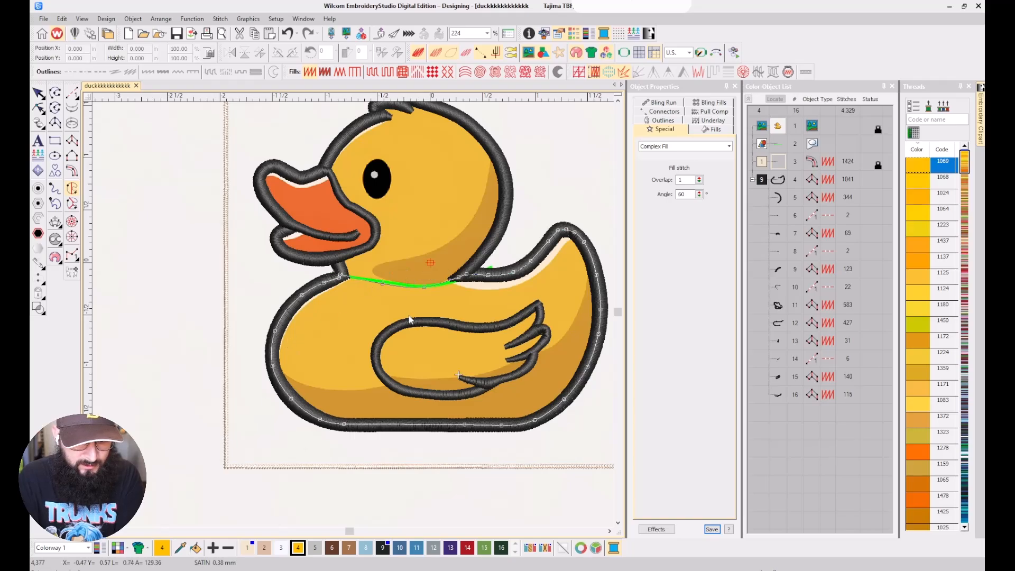
click(382, 260)
click(560, 494)
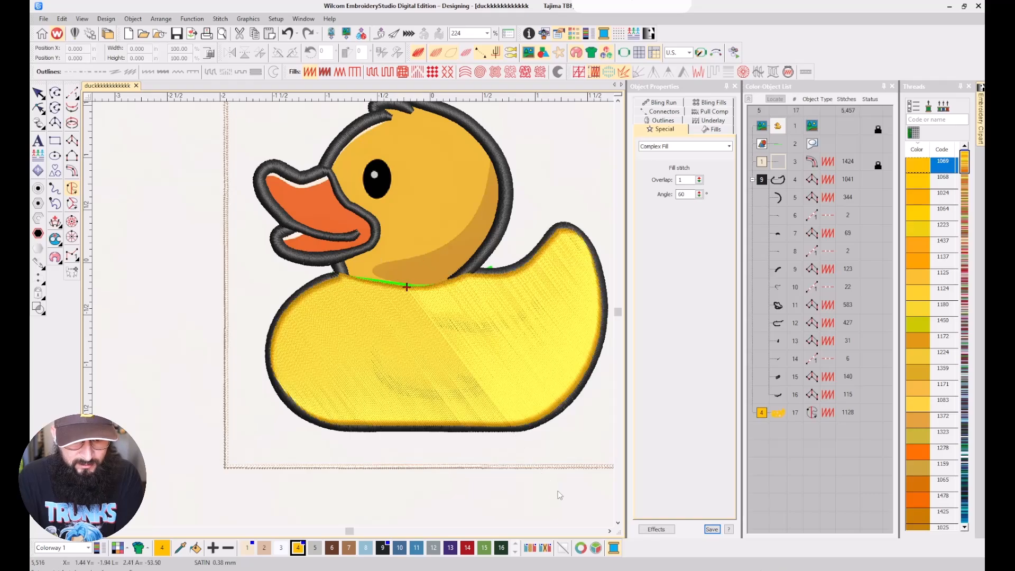
Finish generating the yellow body fill and move it to the start of the stitching sequence, beneath the black outline.
key(Return)
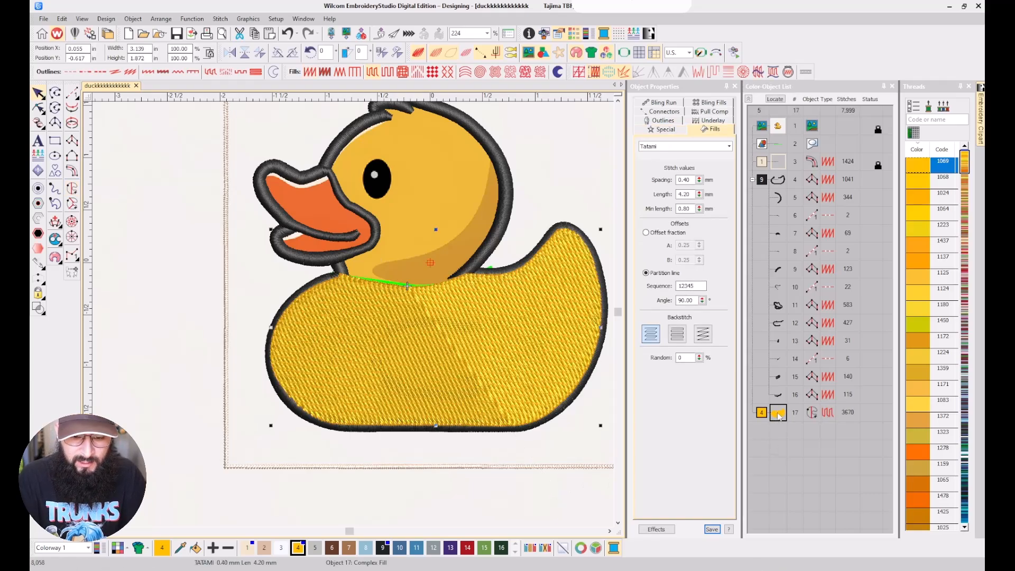
right_click(778, 416)
mouse_move(817, 410)
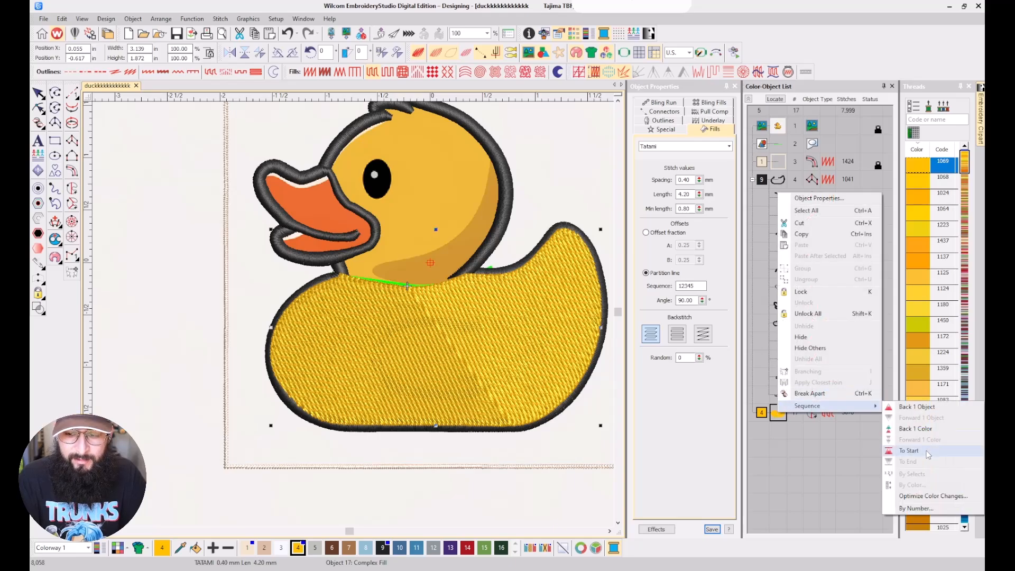
click(909, 451)
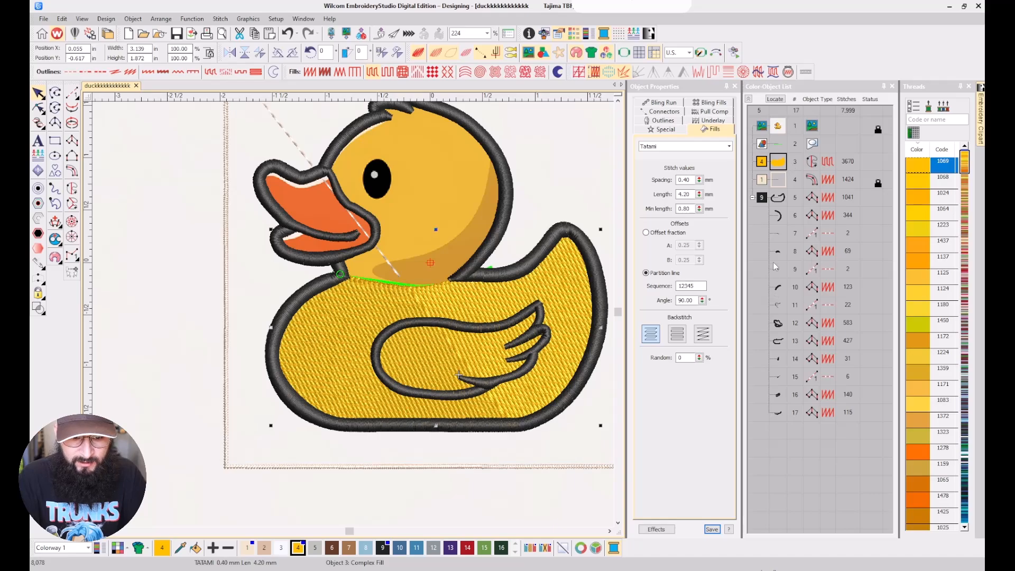
key(Escape)
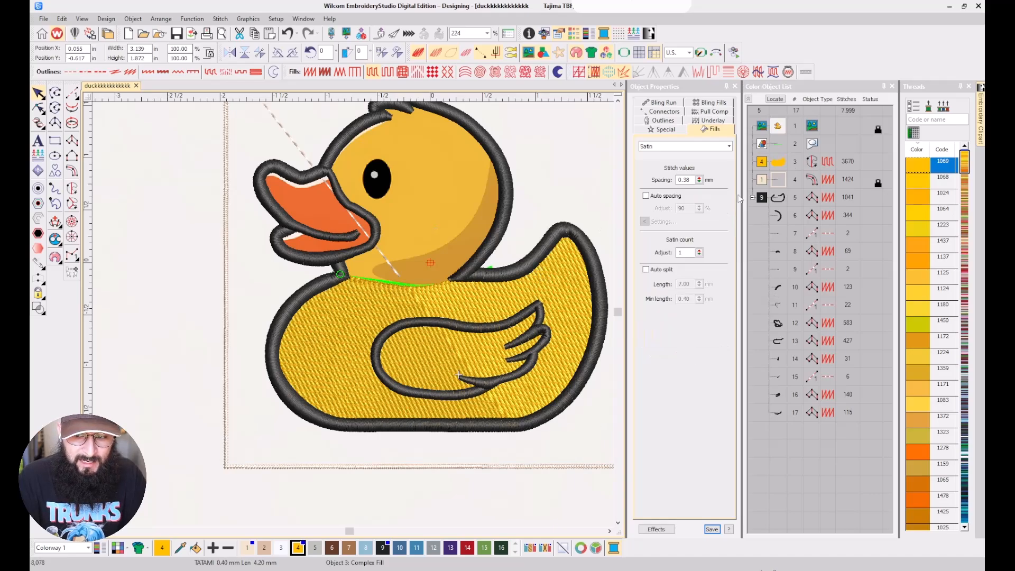
Delete the pale Column C border object that frames the design.
click(778, 164)
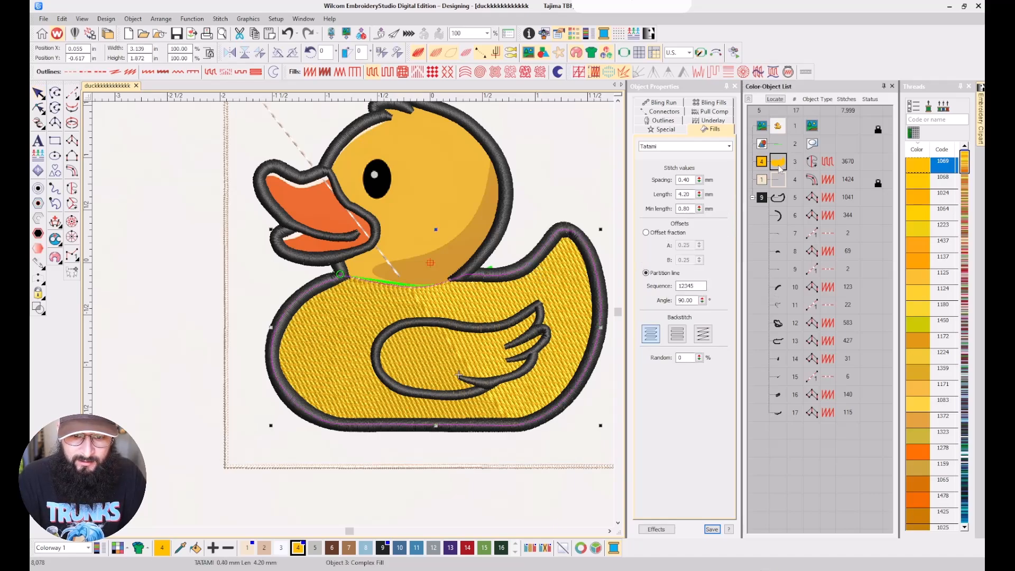
click(779, 180)
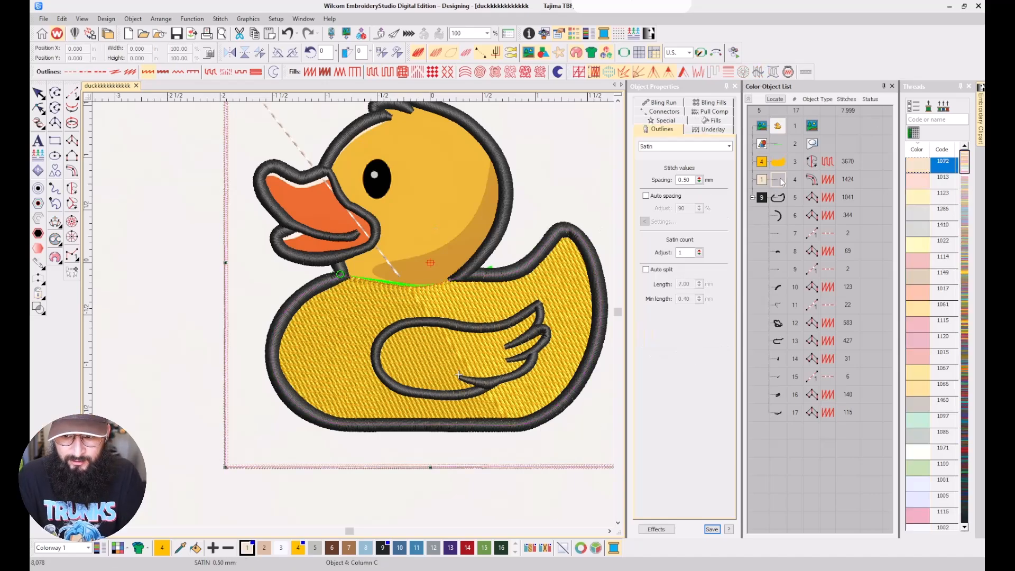
key(Delete)
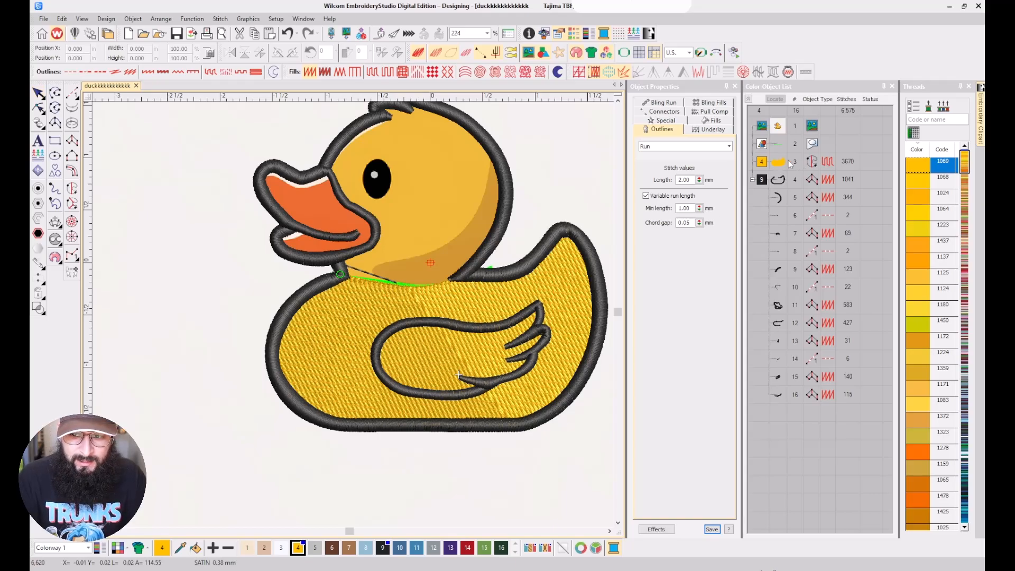
Try changing the connector after the yellow body fill from Run to Jump.
click(777, 163)
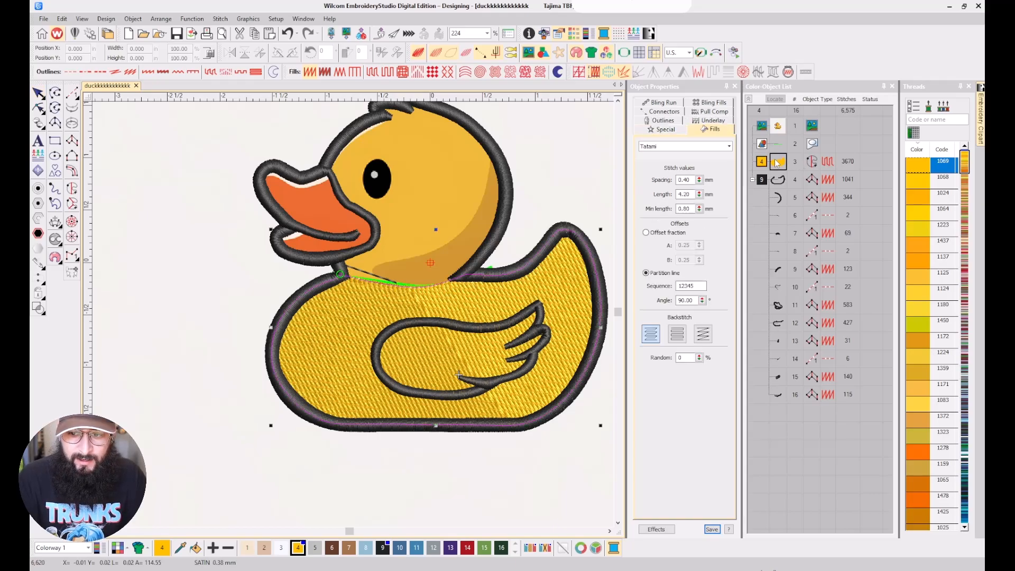
click(668, 112)
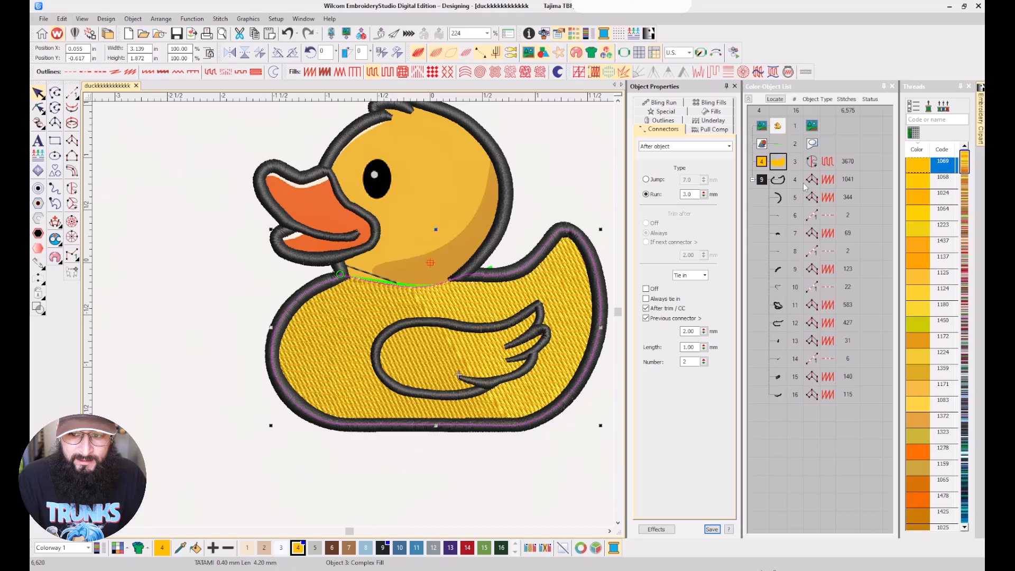
click(657, 179)
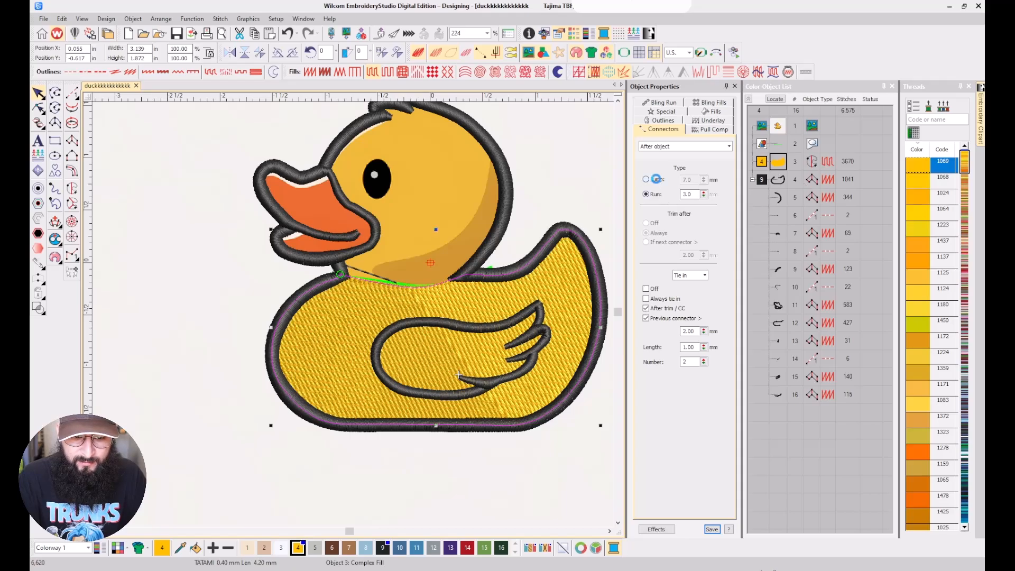
click(777, 180)
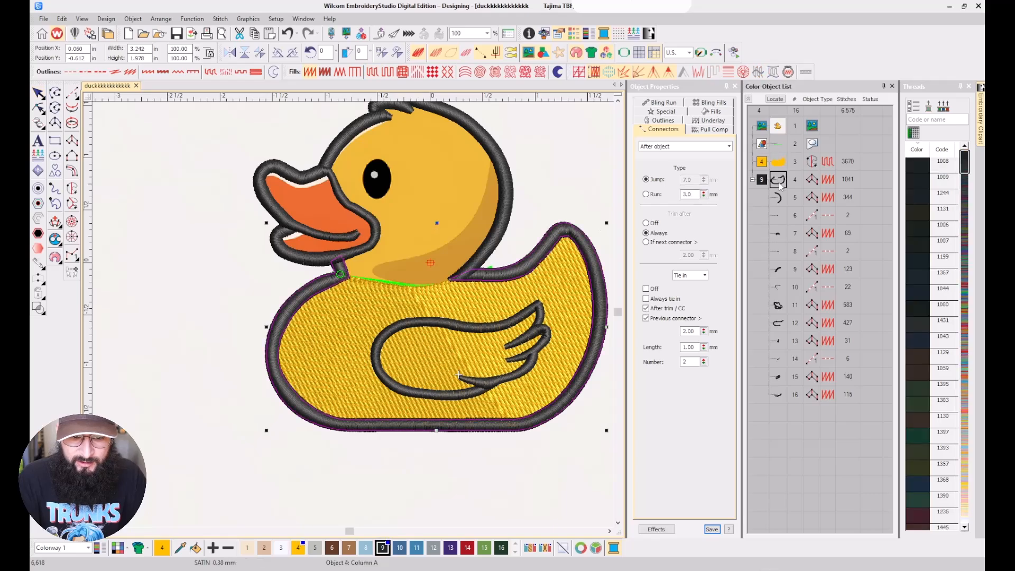
click(778, 163)
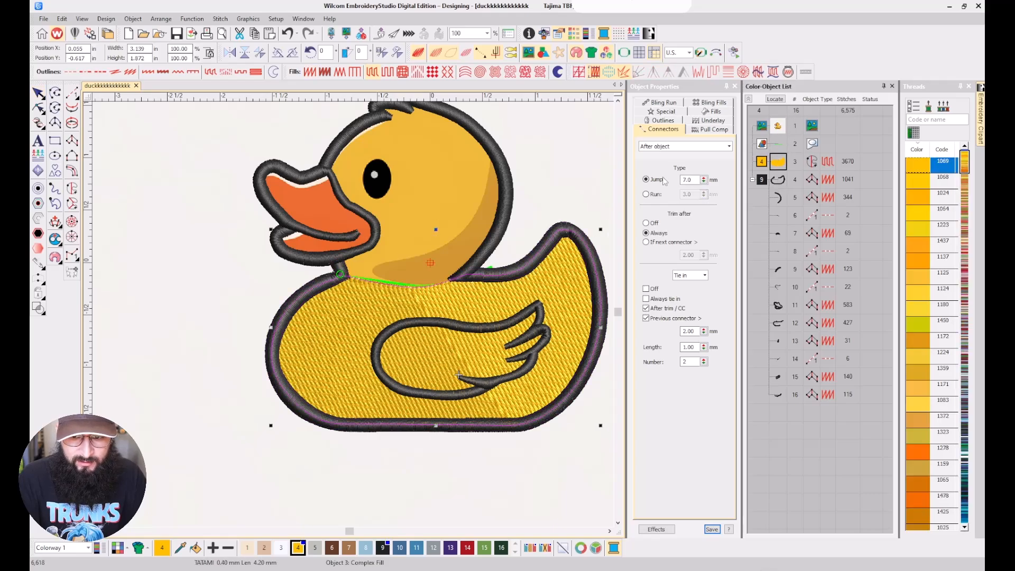
key(Escape)
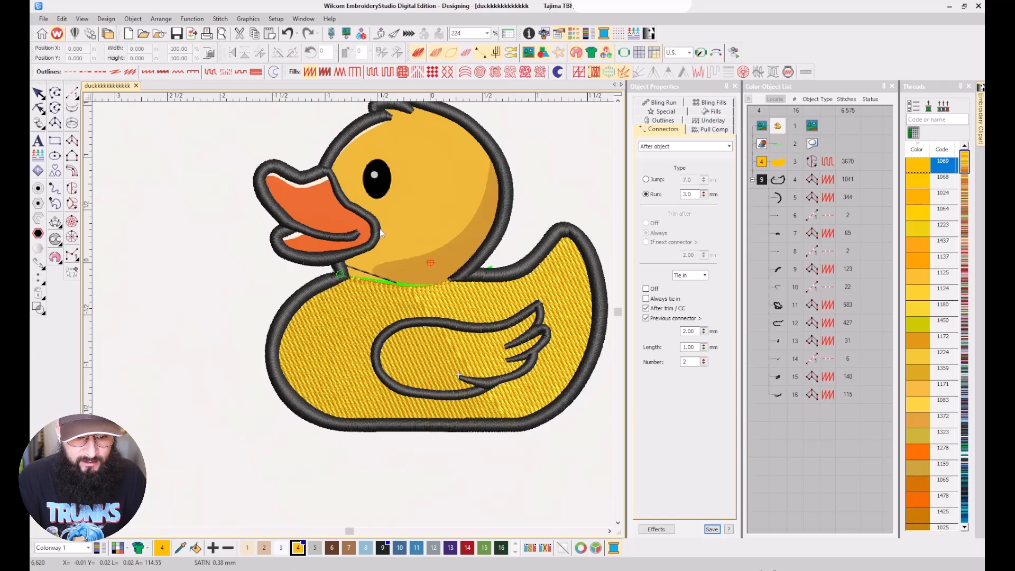
Start a yellow Complex Fill for the head, placing its lower boundary along the neck so it slightly overlaps the body fill.
click(72, 189)
scroll(383, 272, up, 1)
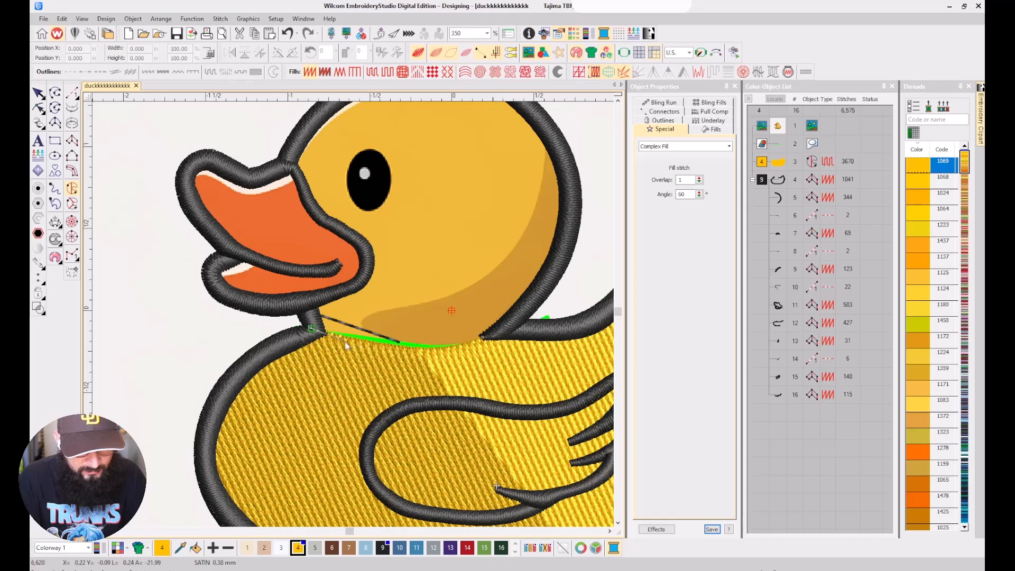
scroll(353, 314, up, 1)
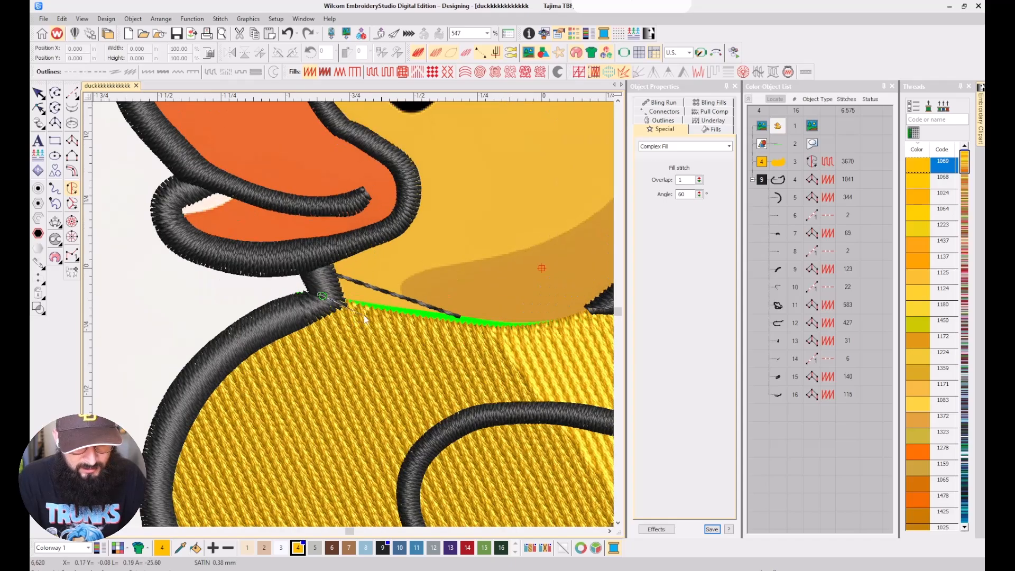
click(468, 331)
click(537, 331)
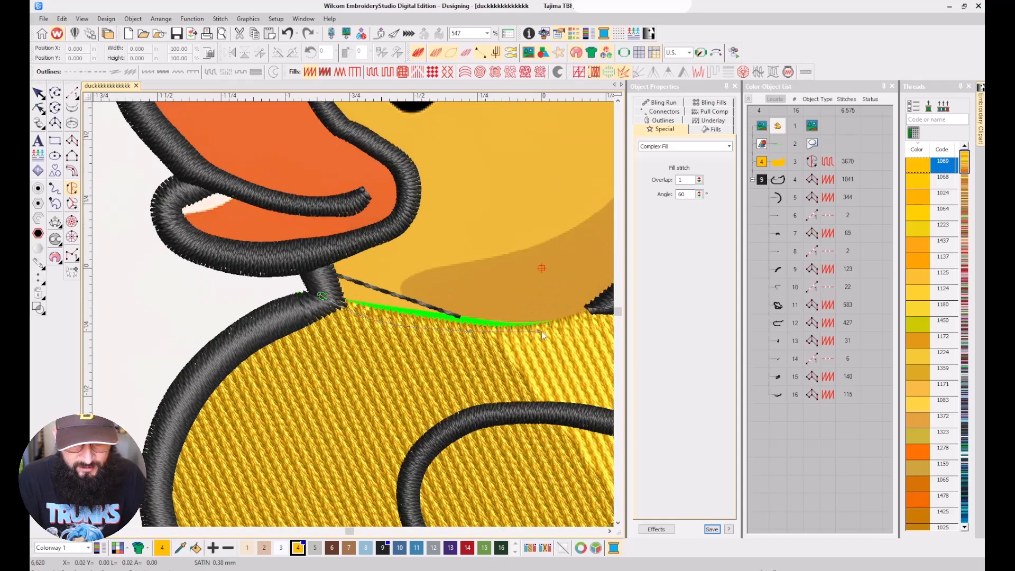
click(568, 327)
Continue the head fill boundary inside the black outline up the back of the head toward the crown.
click(510, 291)
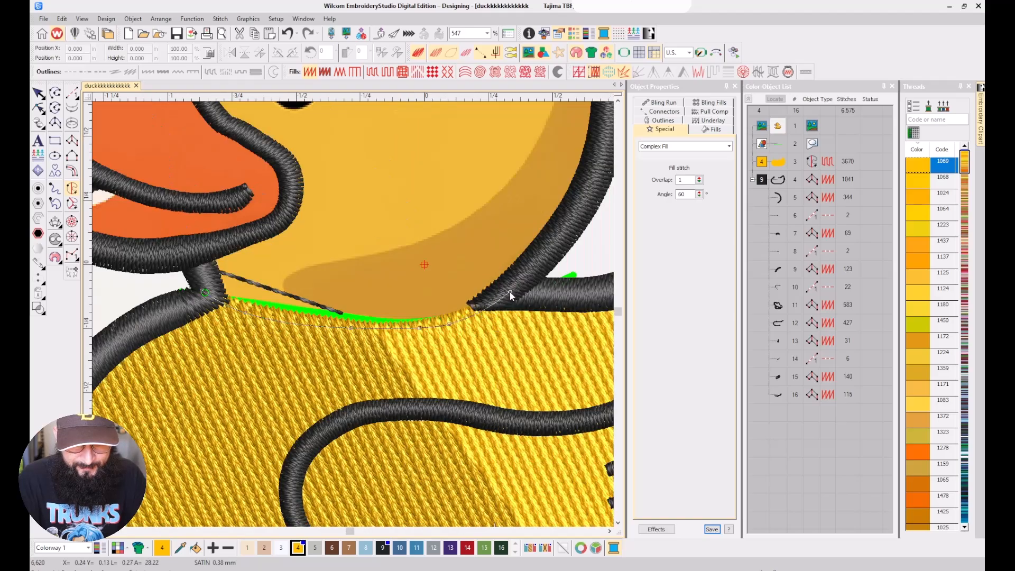
click(577, 213)
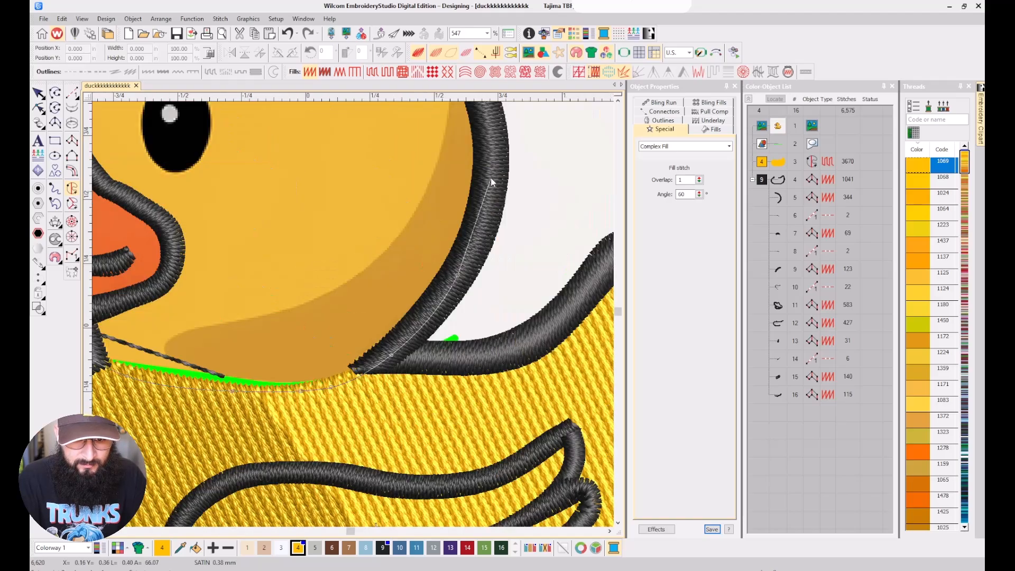
click(490, 166)
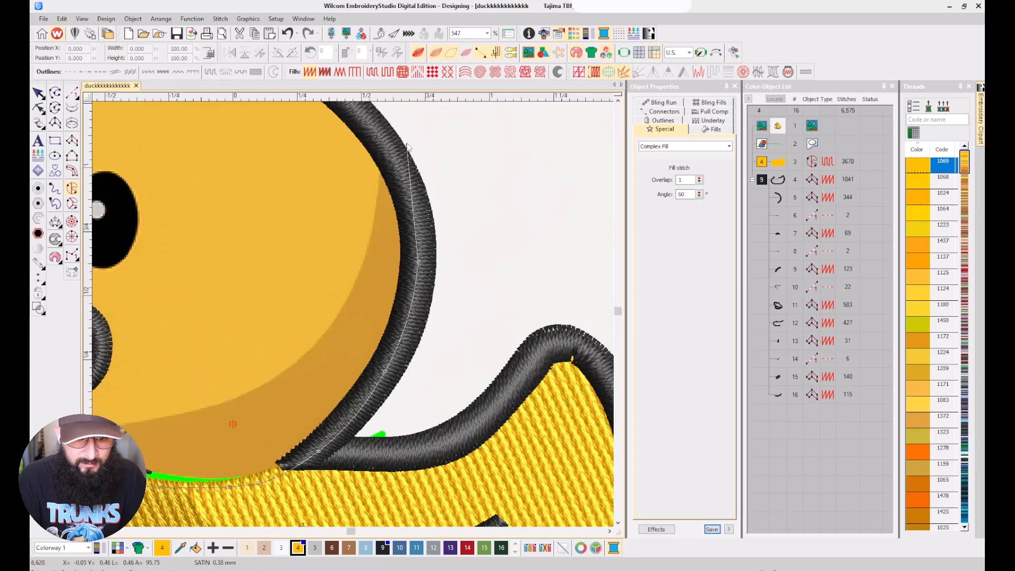
right_click(287, 159)
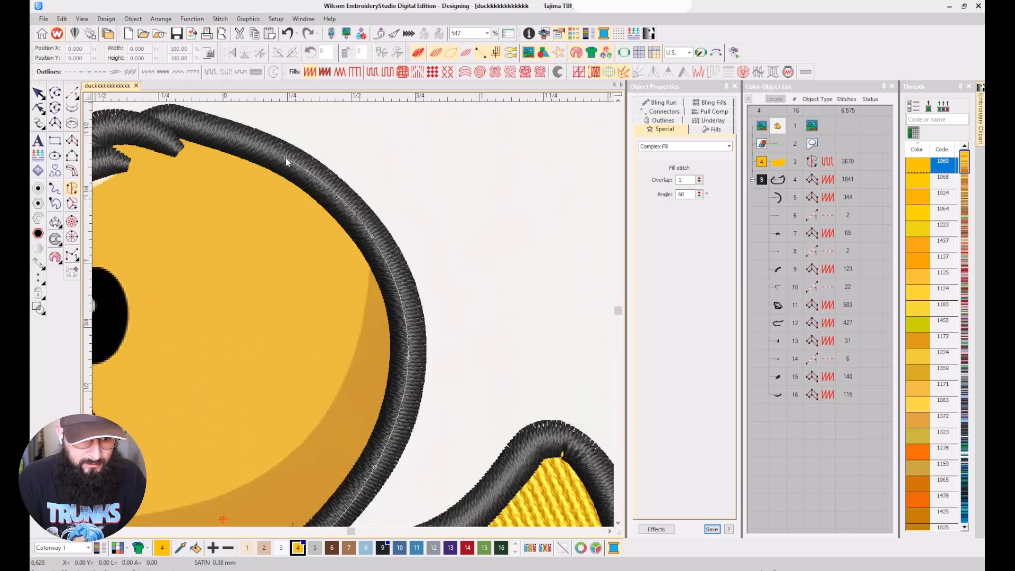
right_click(268, 217)
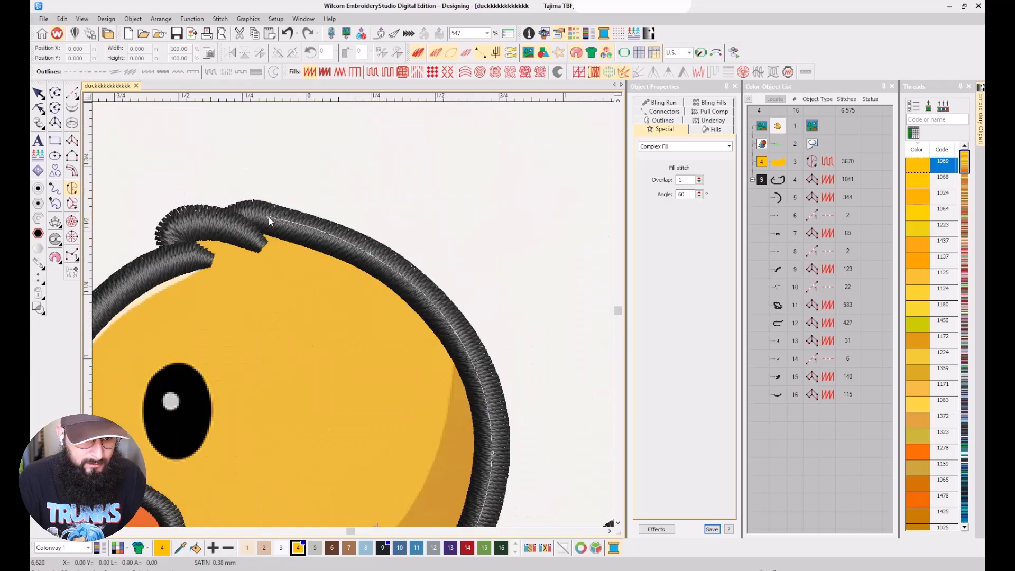
Carry the head fill boundary over the crown and around the feather tuft, staying within its black satin.
click(238, 209)
scroll(231, 228, up, 2)
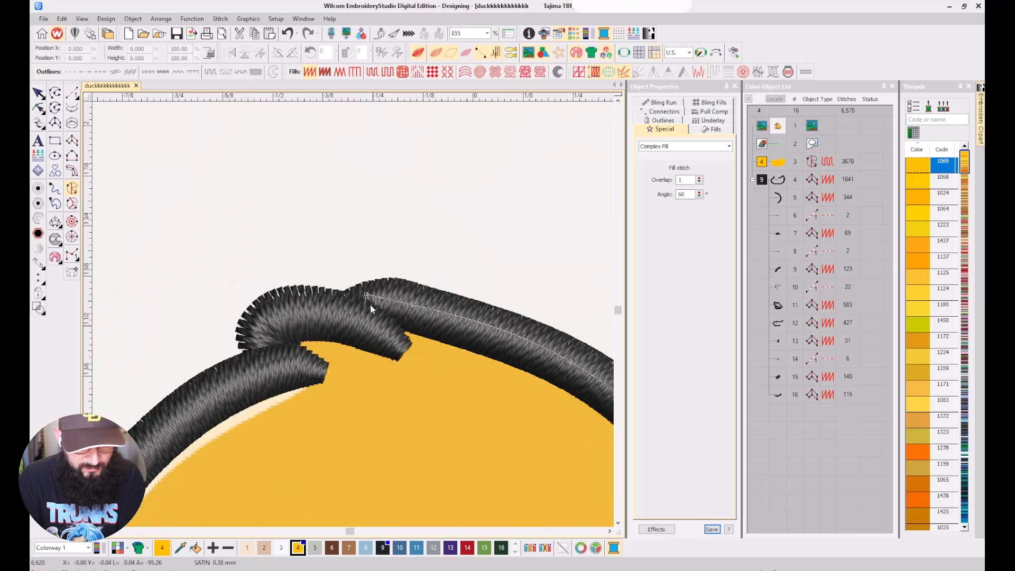
click(361, 319)
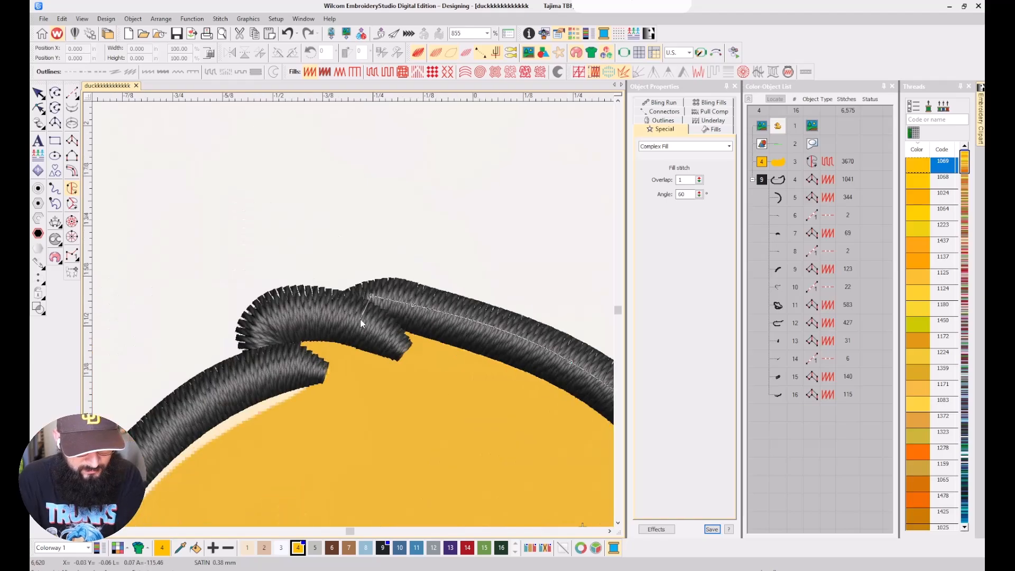
right_click(309, 307)
right_click(261, 334)
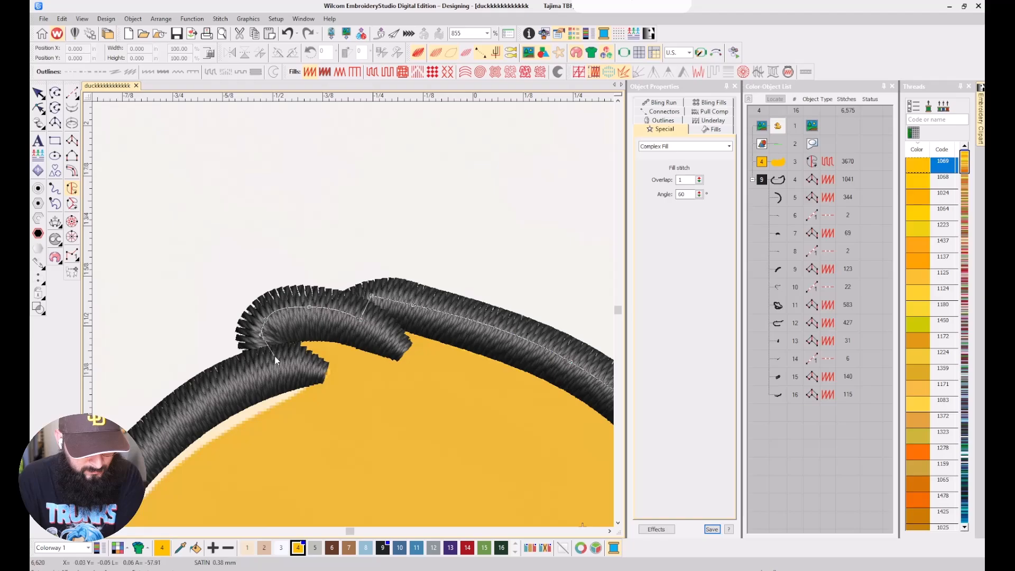
Extend the head fill boundary from the tuft down the forehead outline to the top of the beak.
click(276, 366)
key(BackSpace)
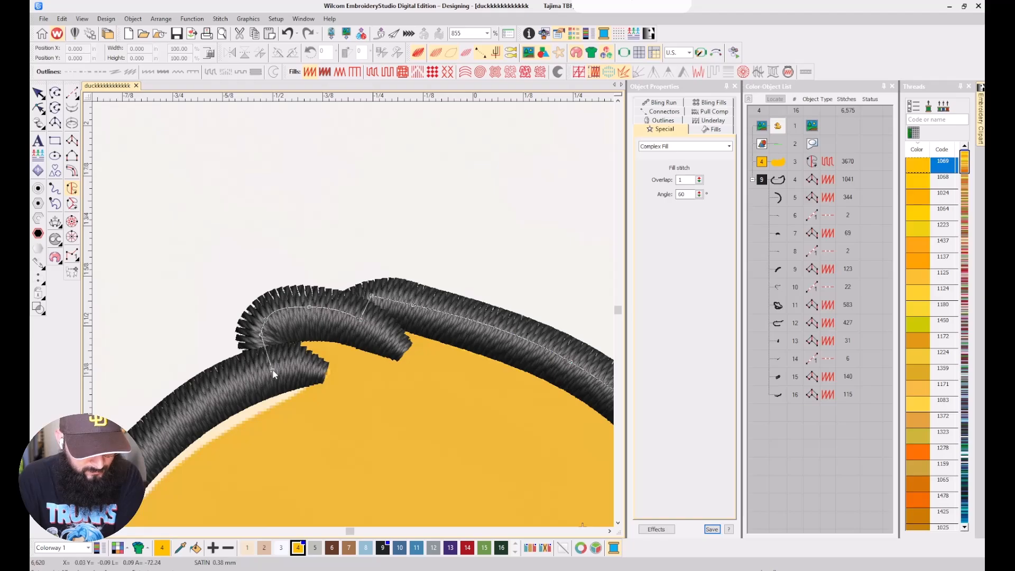
click(271, 369)
right_click(207, 393)
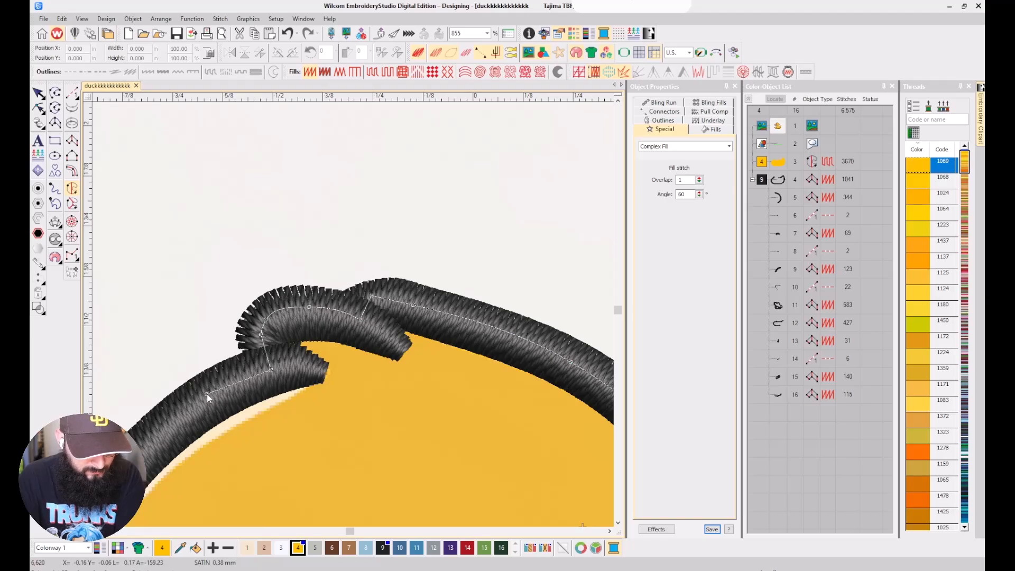
right_click(132, 451)
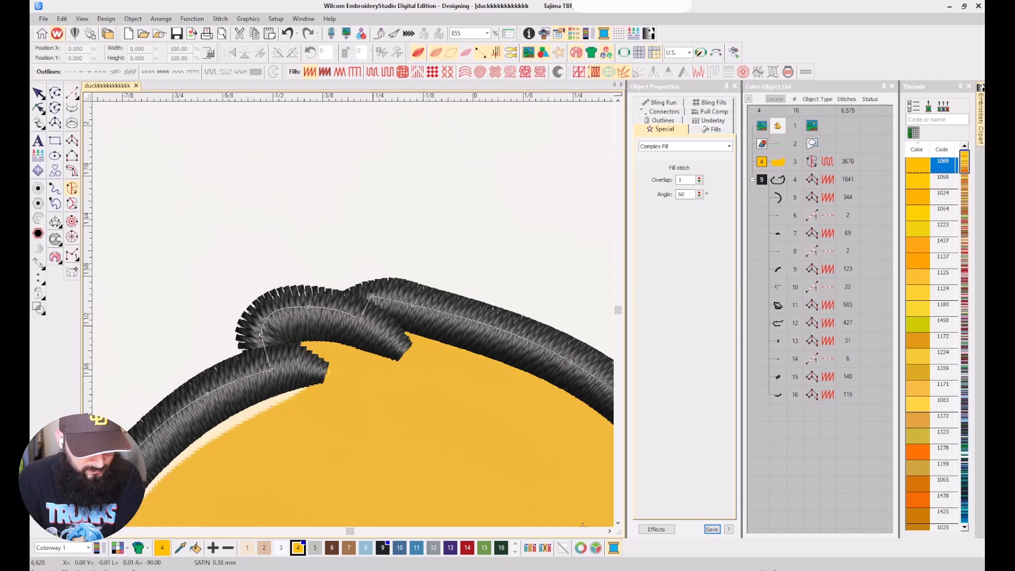
scroll(125, 505, down, 2)
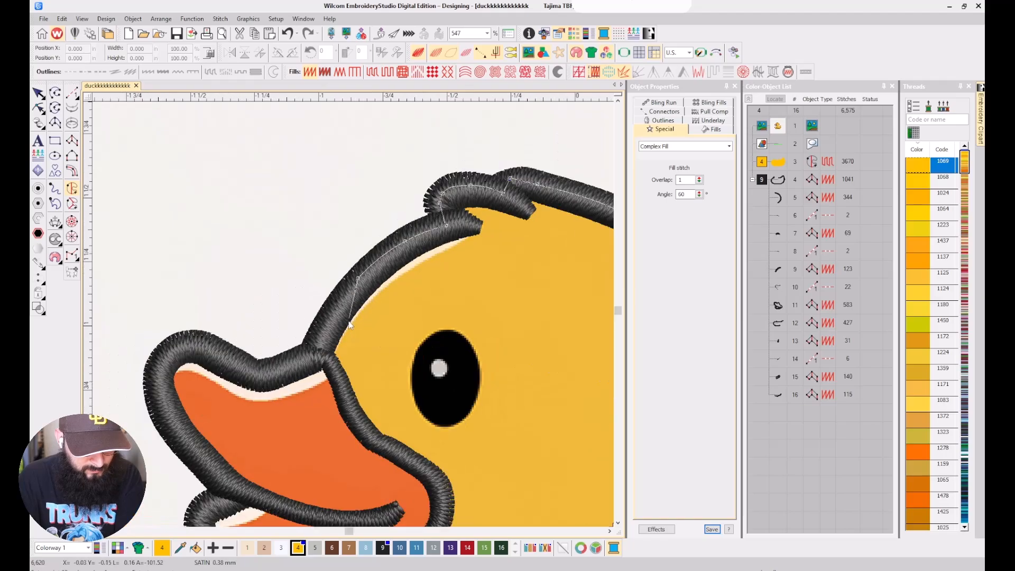
click(316, 350)
scroll(315, 350, up, 2)
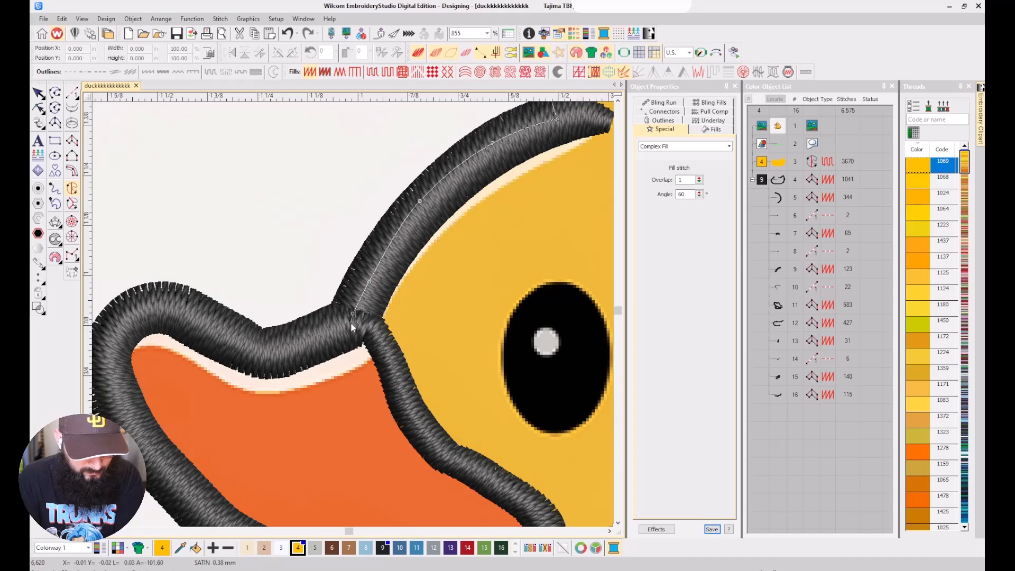
Continue the head fill's outline down the black line between the duck's beak and face.
click(385, 347)
click(400, 387)
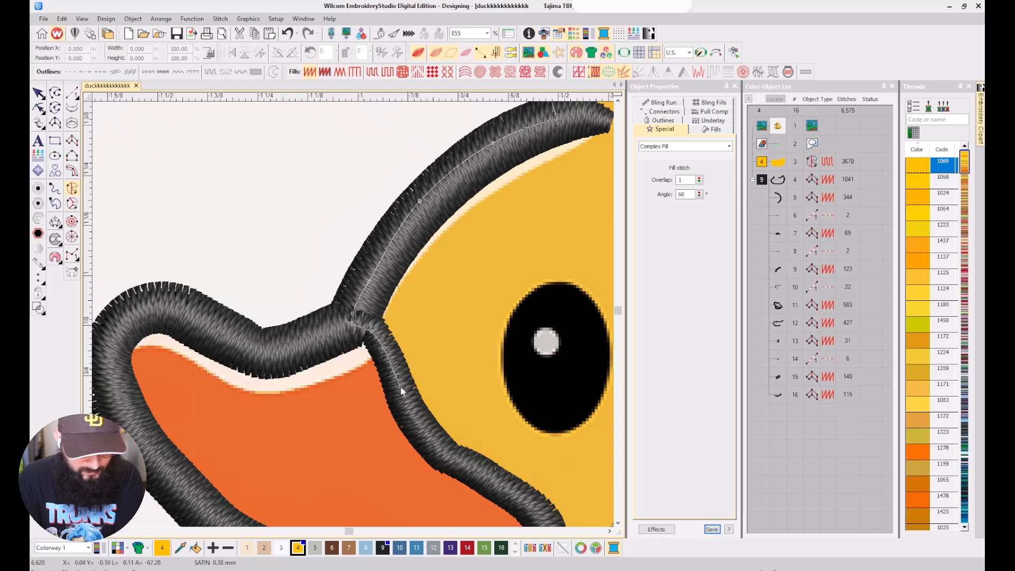
click(418, 426)
click(447, 453)
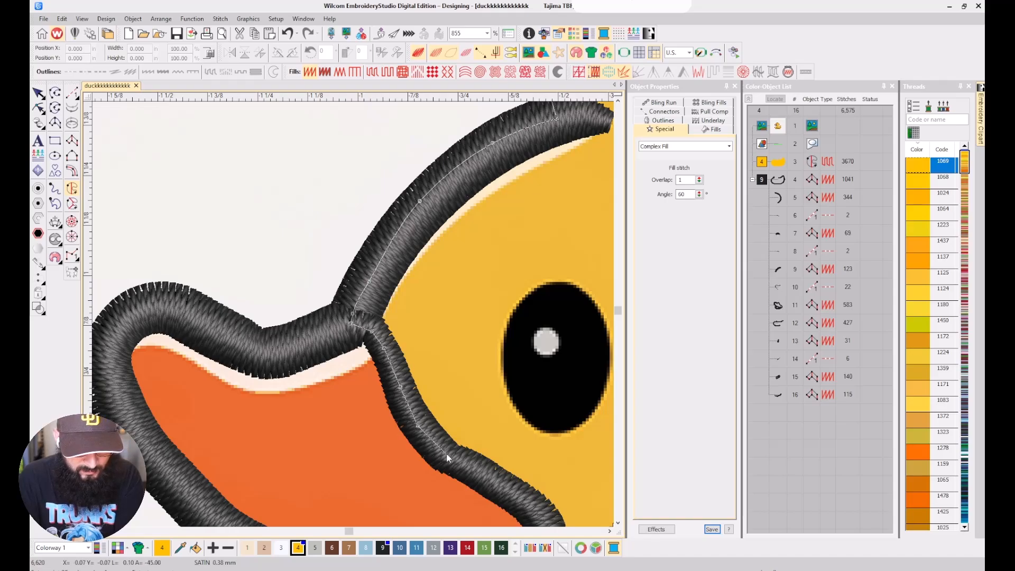
click(483, 472)
drag(524, 509, 441, 414)
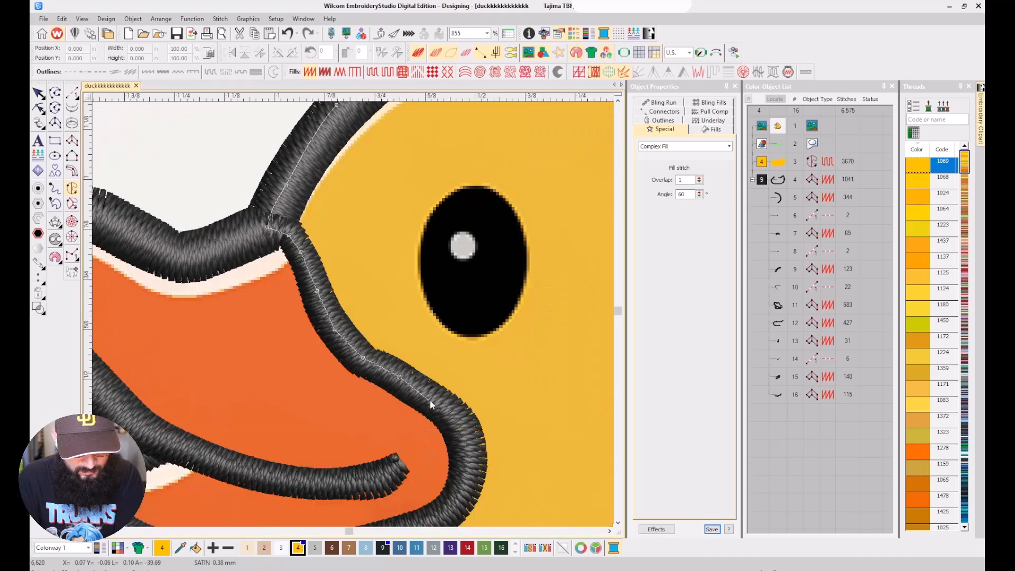
Trace the head fill's outline around the inner corner of the beak and along the lower beak's underside.
click(439, 406)
click(462, 433)
click(462, 472)
drag(450, 497, 400, 412)
click(400, 411)
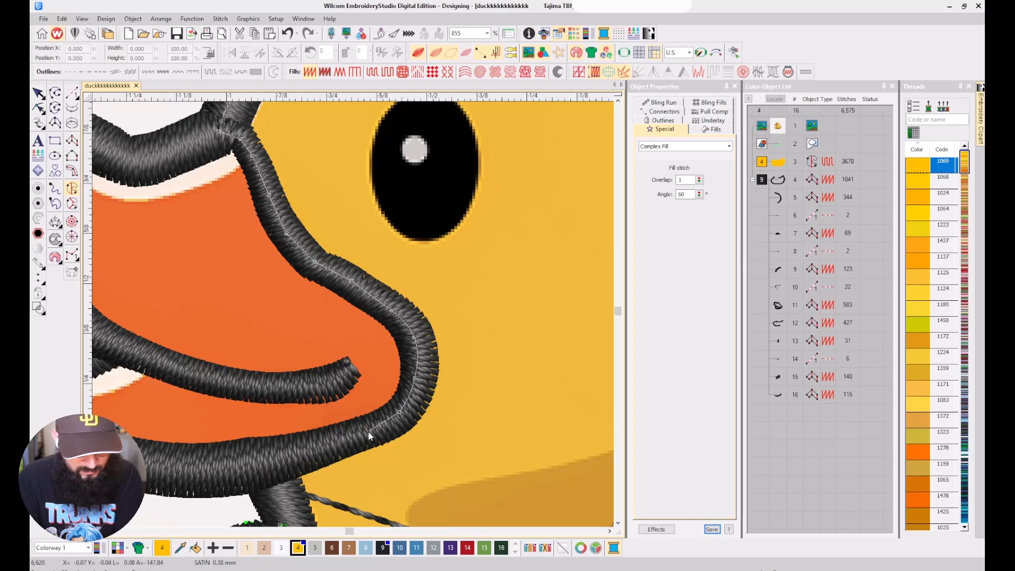
click(289, 451)
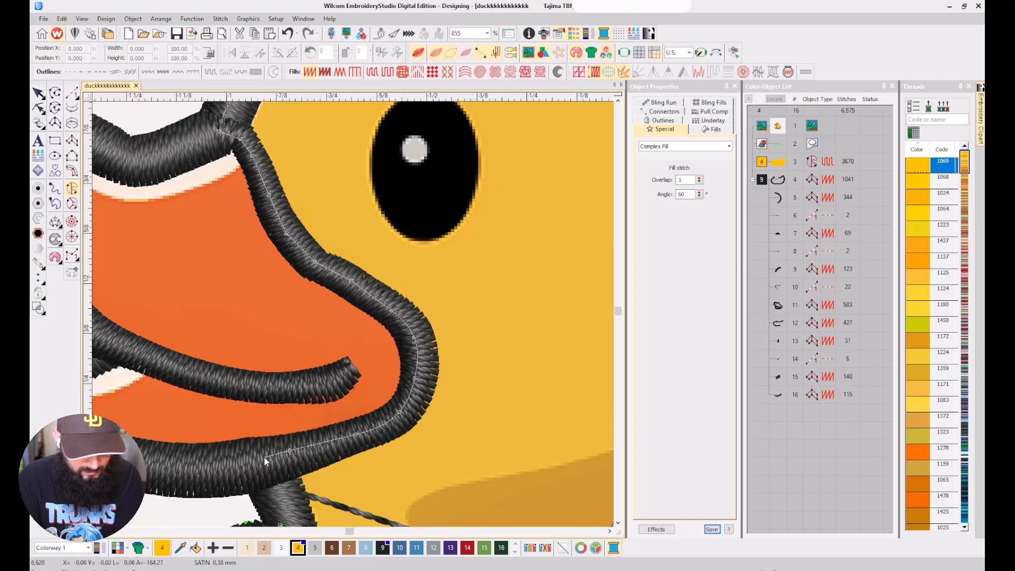
Close the head fill's outline down at the neck and generate the fill with a diagonal stitch angle across the head.
scroll(272, 470, down, 1)
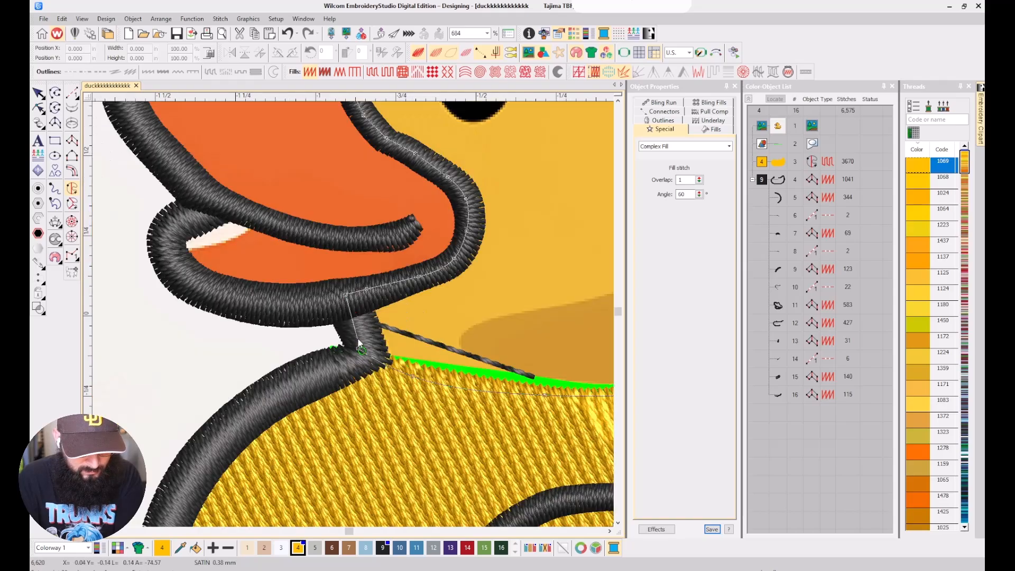
scroll(454, 326, down, 3)
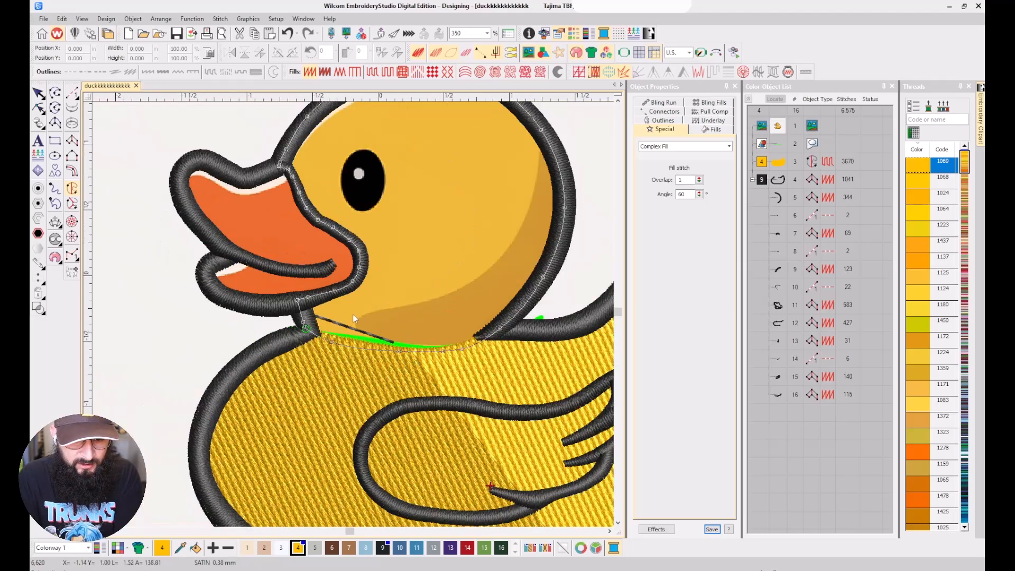
scroll(353, 314, down, 2)
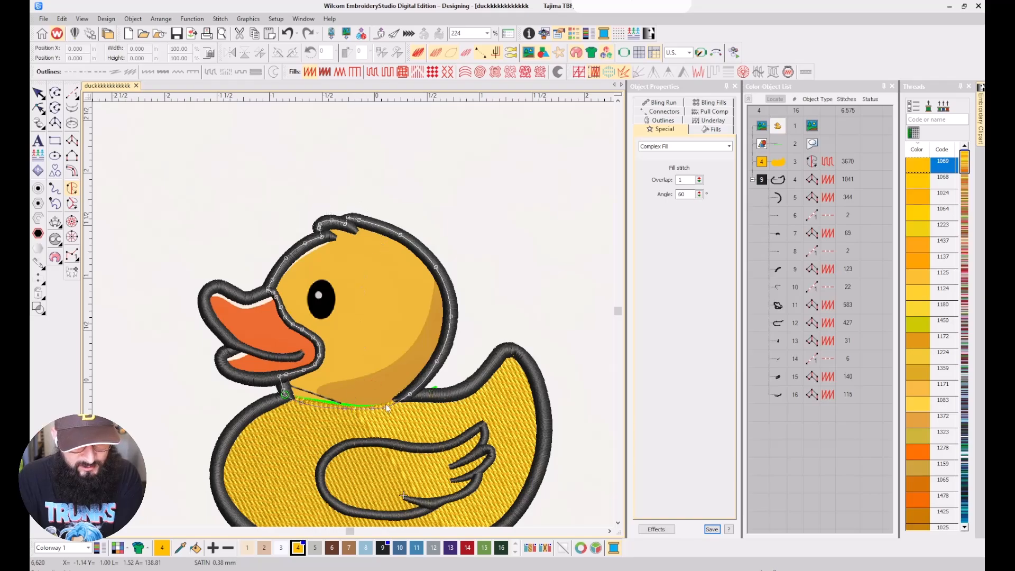
click(296, 215)
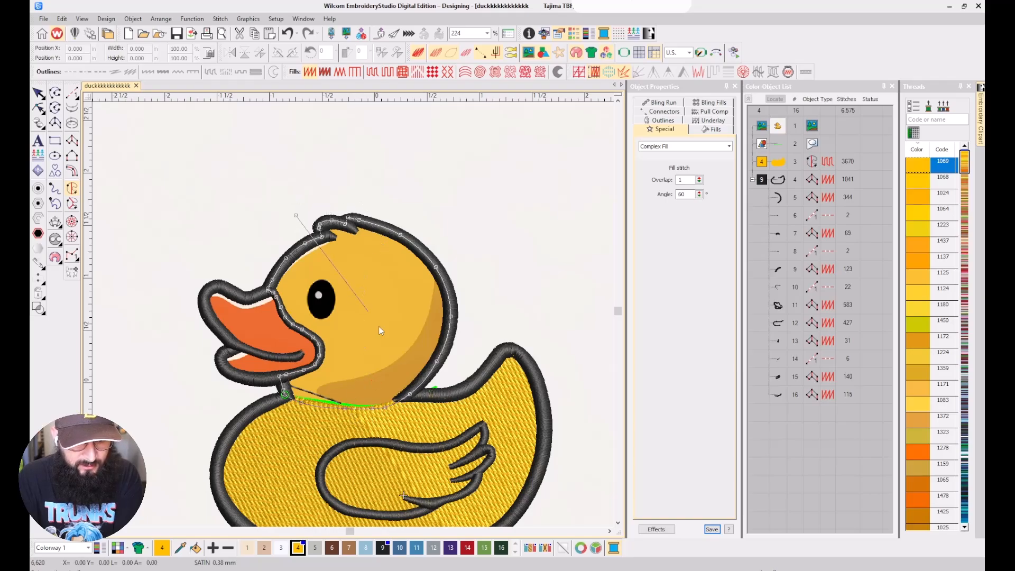
click(476, 344)
Move the head fill up the stitch order to directly after the yellow body fill, ahead of the black outlines.
click(778, 416)
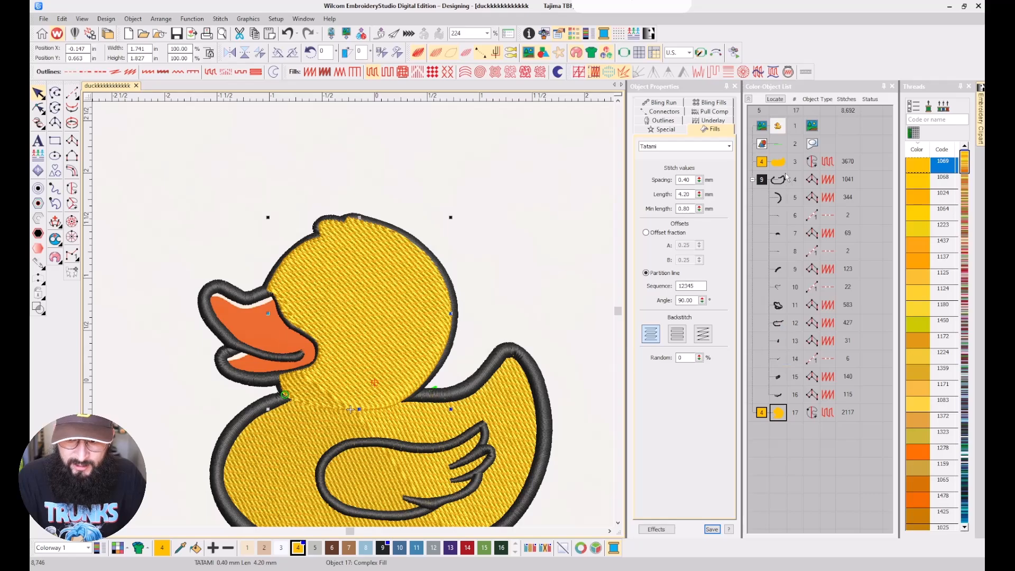
drag(779, 412, 784, 174)
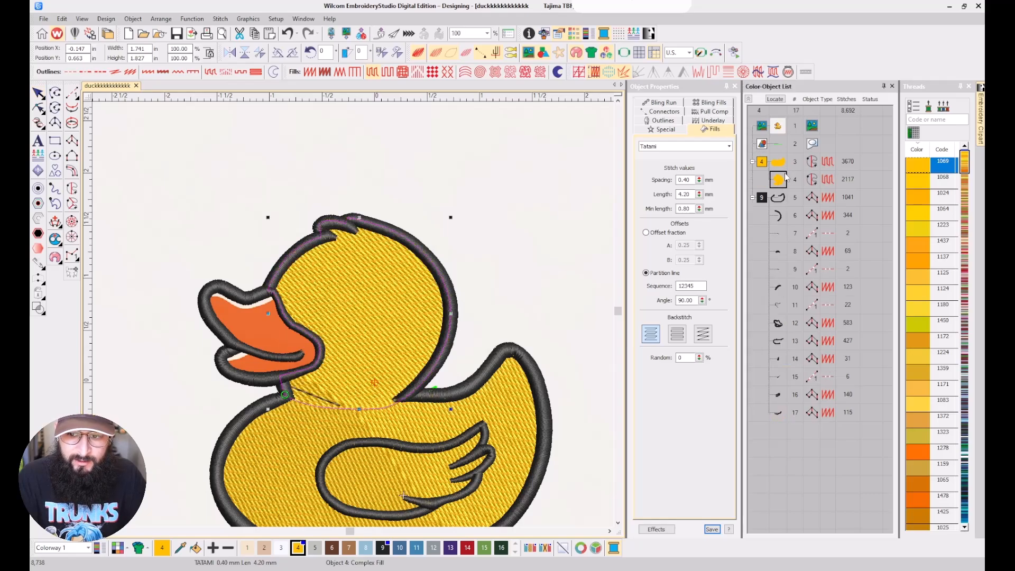
click(783, 162)
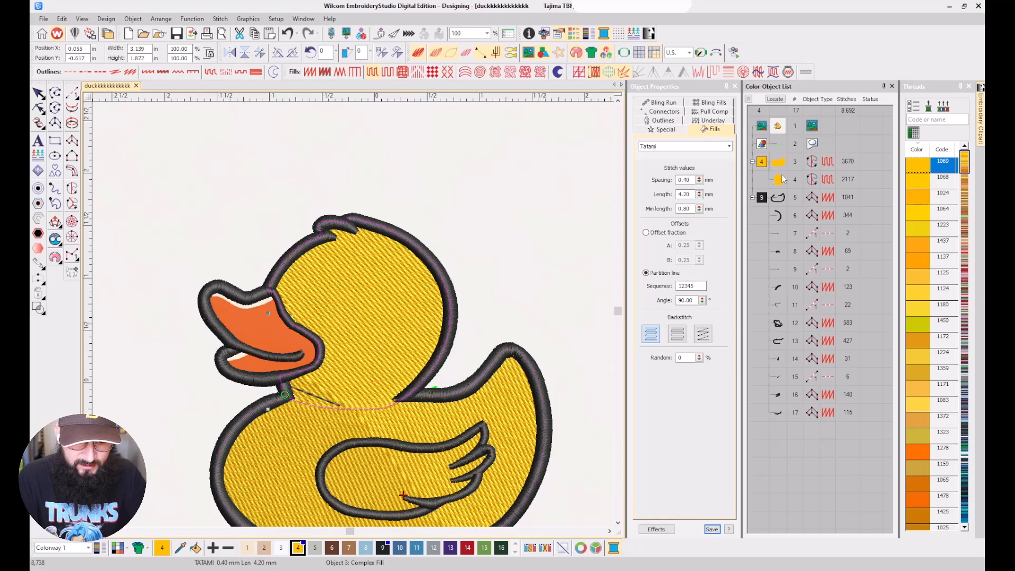
key(Tab)
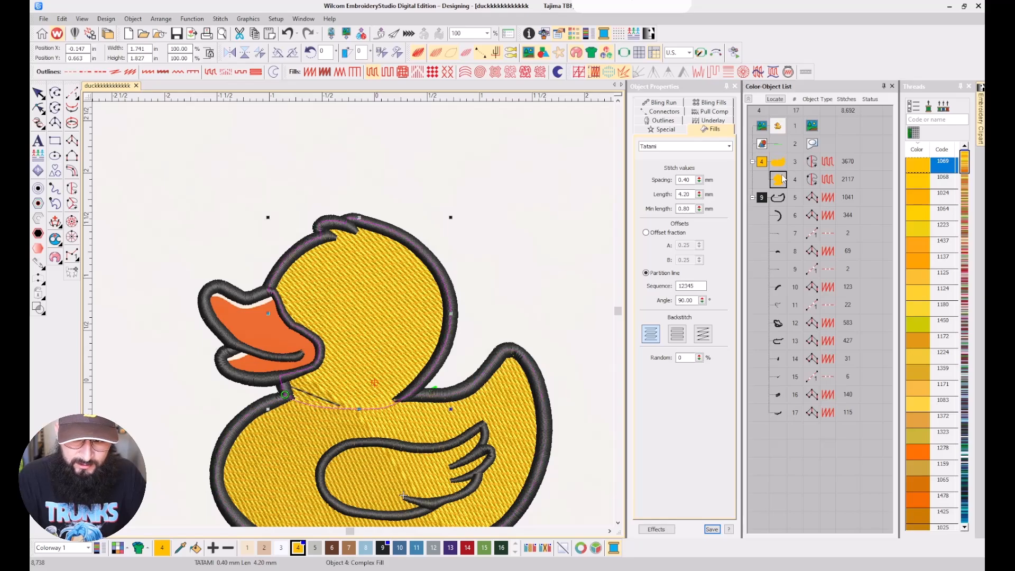
Set the head fill's after-object connector to Jump, then deselect the fill.
click(664, 112)
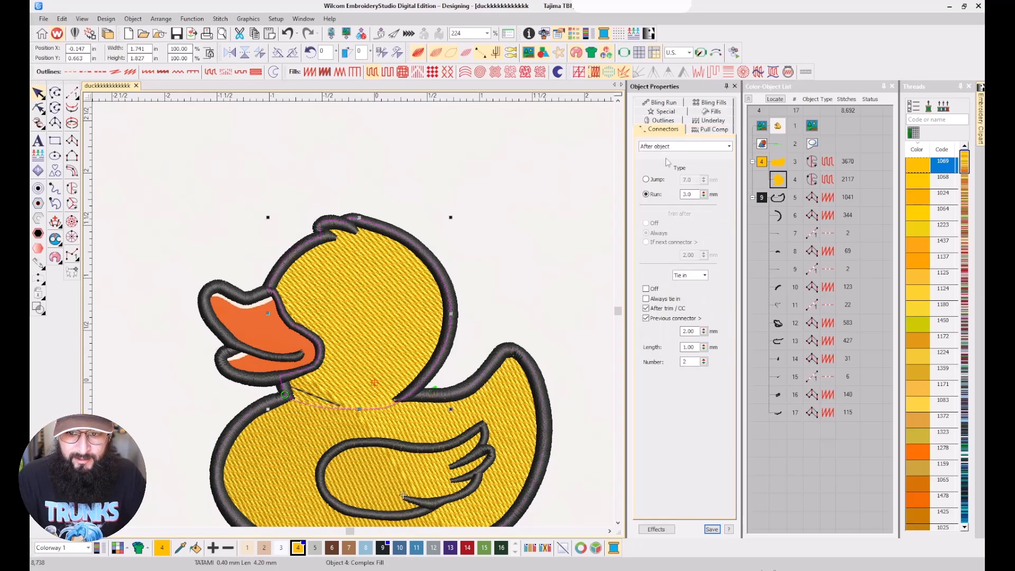
click(480, 304)
key(s)
key(s)
scroll(363, 373, down, 1)
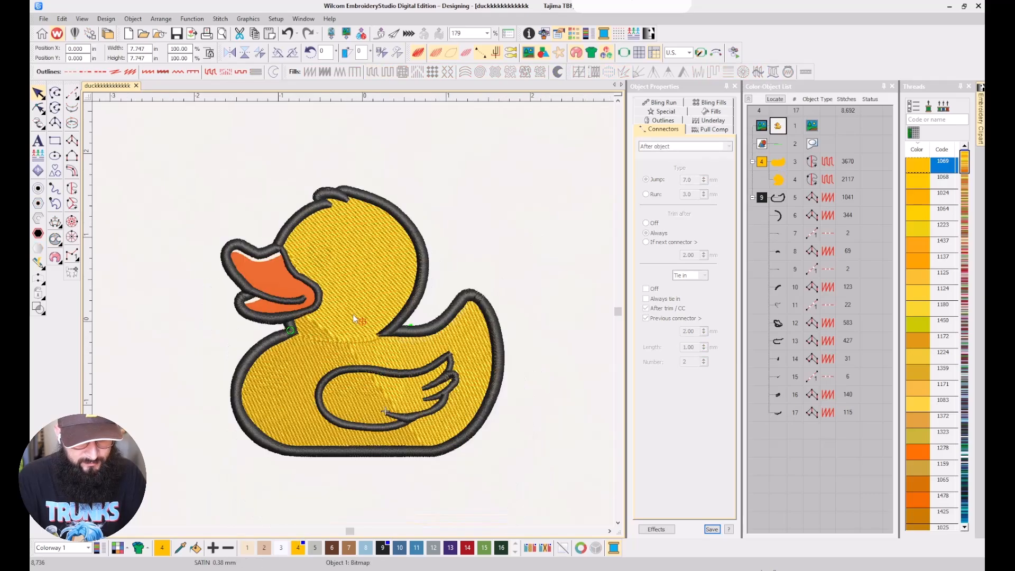
Reshape the head fill's stitch angle to a nearly horizontal direction.
click(354, 309)
key(h)
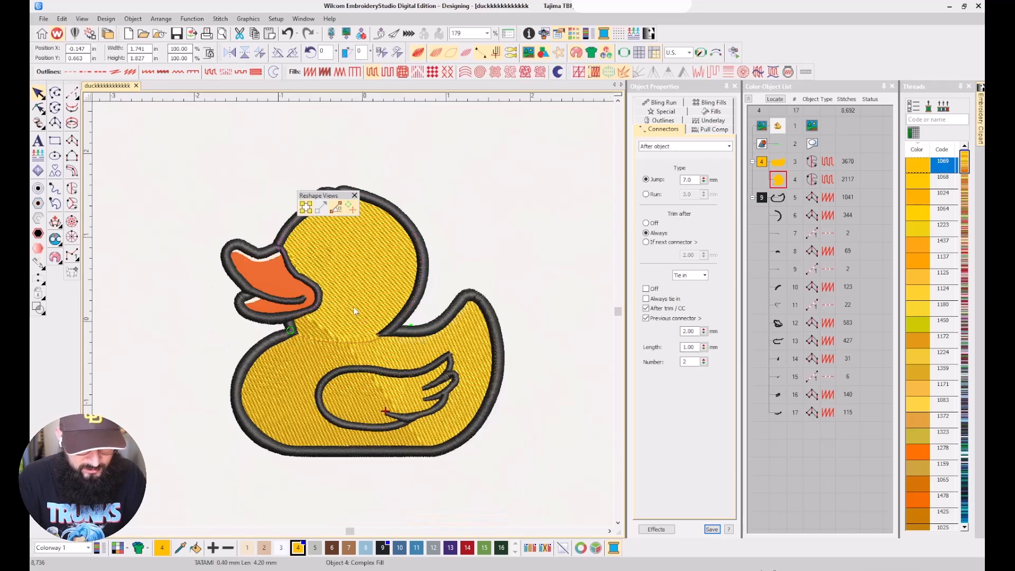
drag(277, 343, 327, 259)
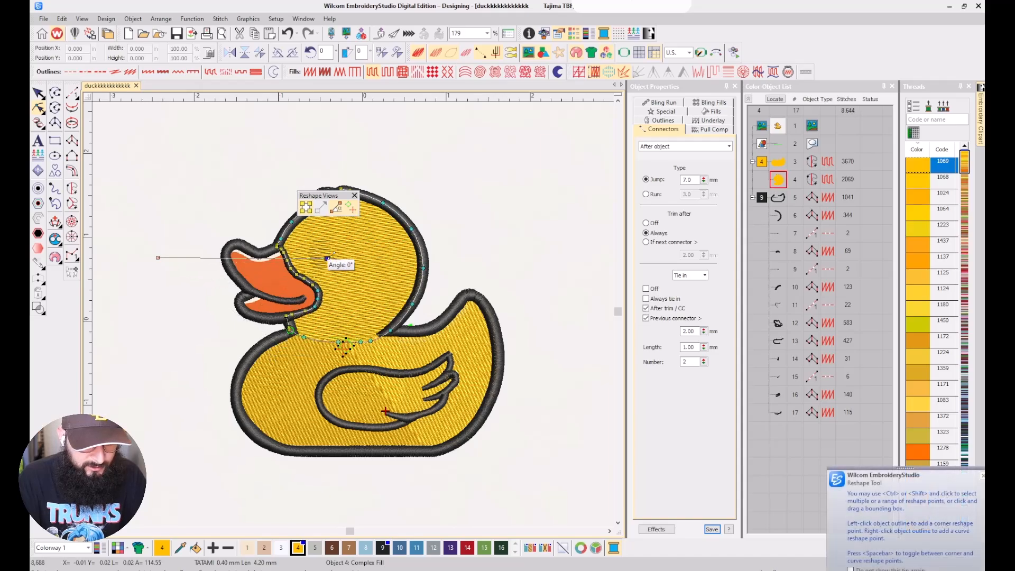
key(Escape)
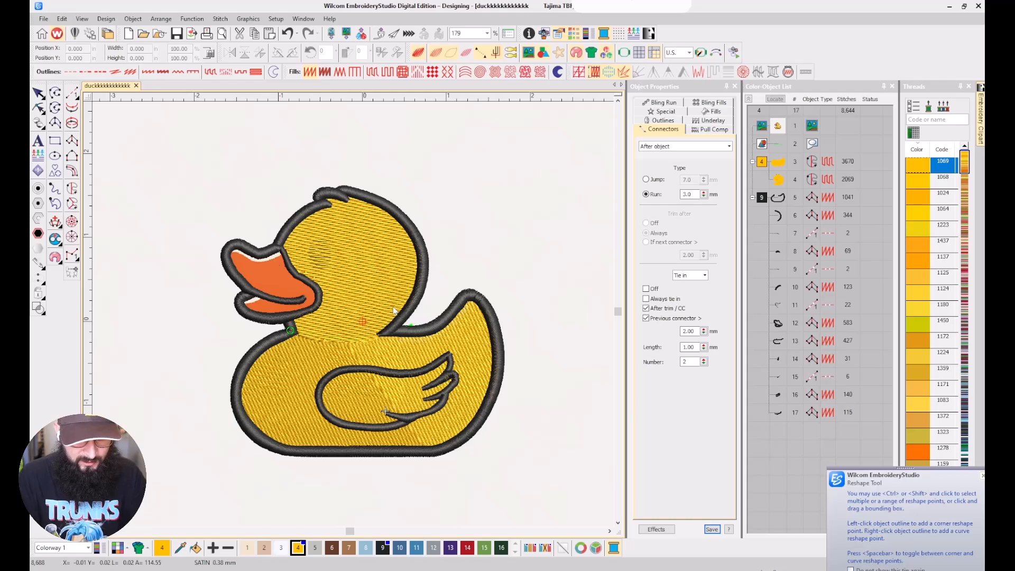
Start cutting a hole in the yellow body fill, tracing its boundary along the wing's upper outline from the top feather tip.
scroll(398, 347, up, 2)
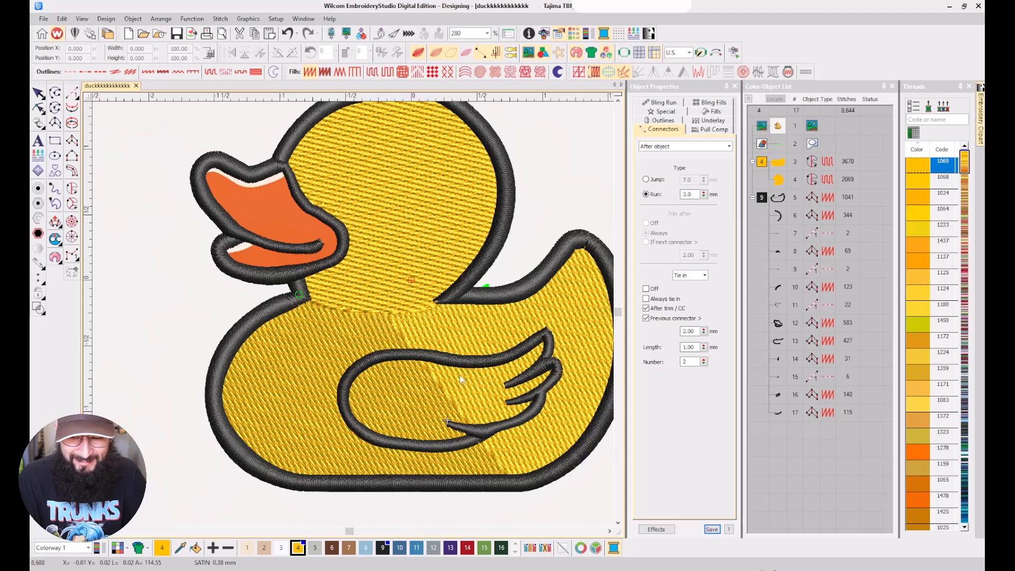
click(779, 171)
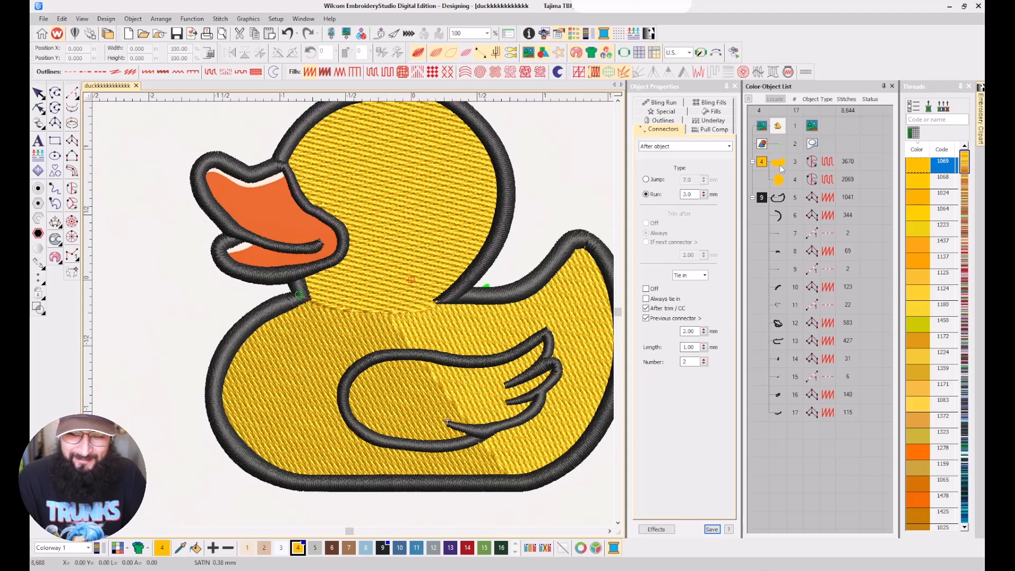
click(780, 168)
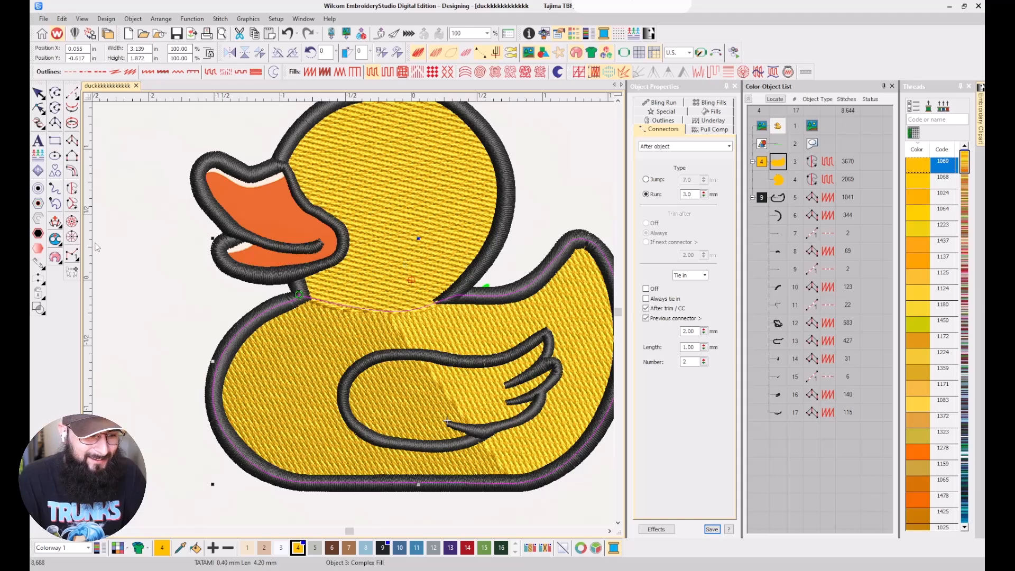
click(55, 239)
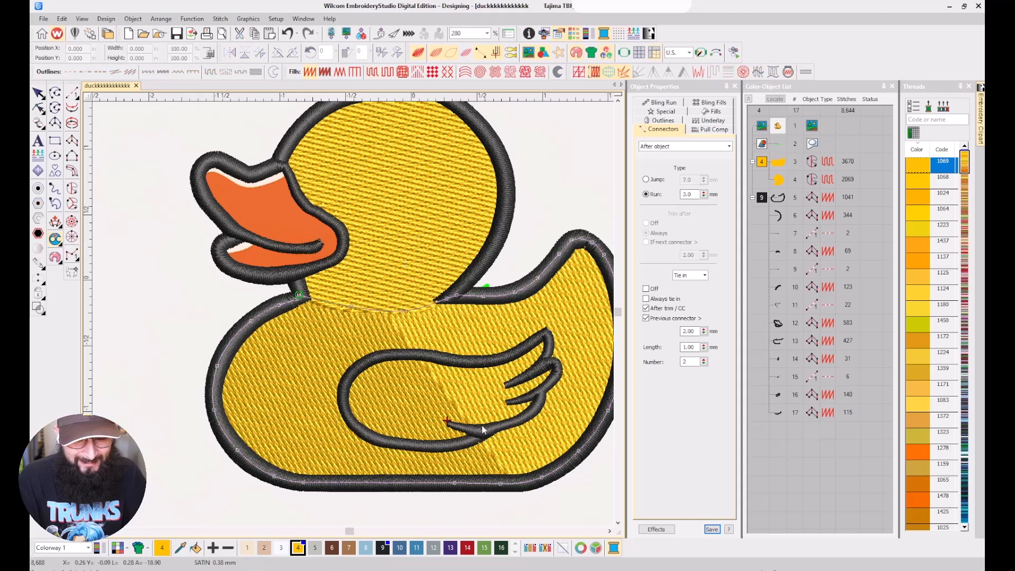
scroll(338, 287, up, 4)
scroll(339, 287, up, 1)
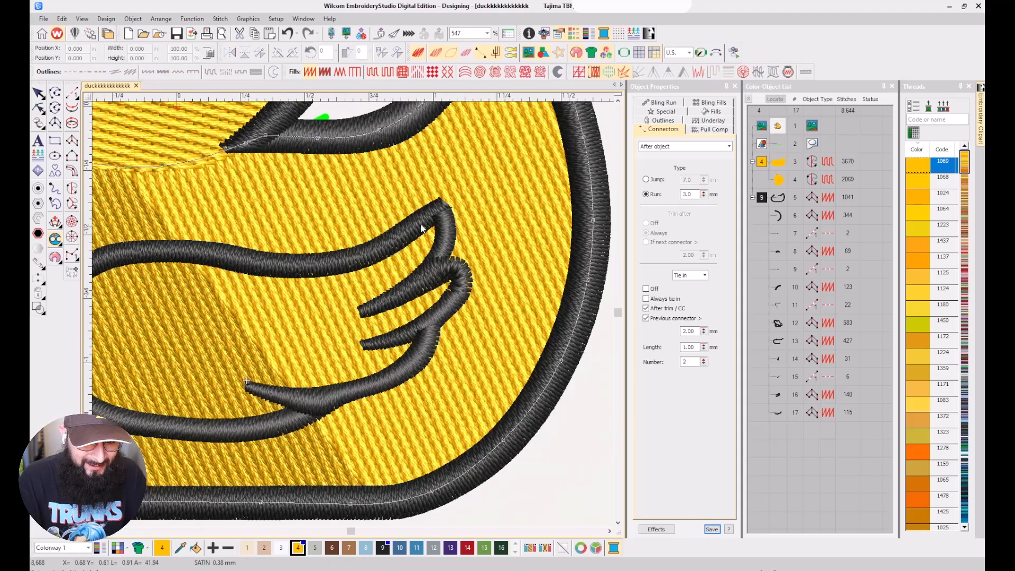
click(421, 224)
click(359, 260)
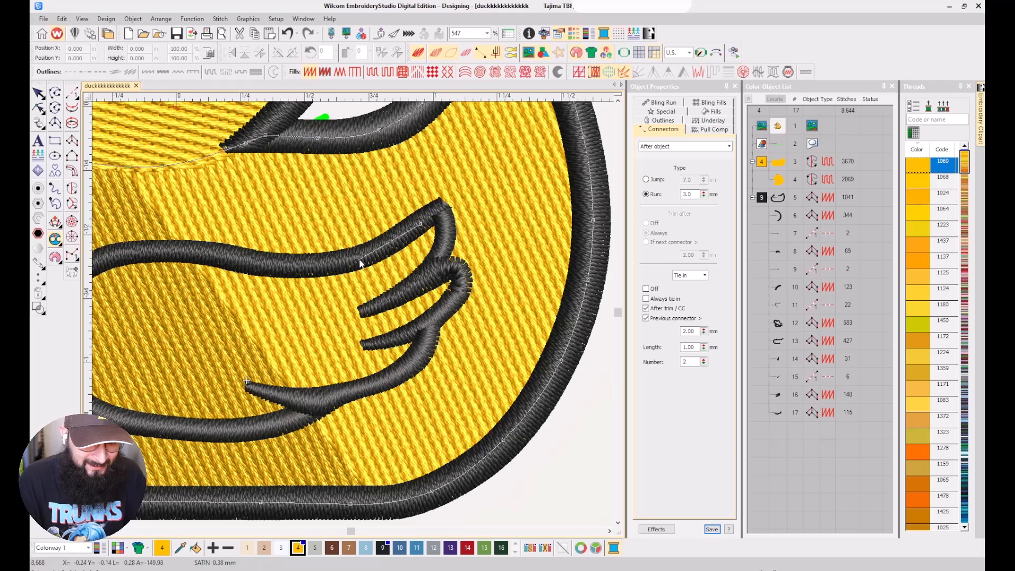
click(275, 269)
click(189, 256)
click(141, 254)
click(117, 257)
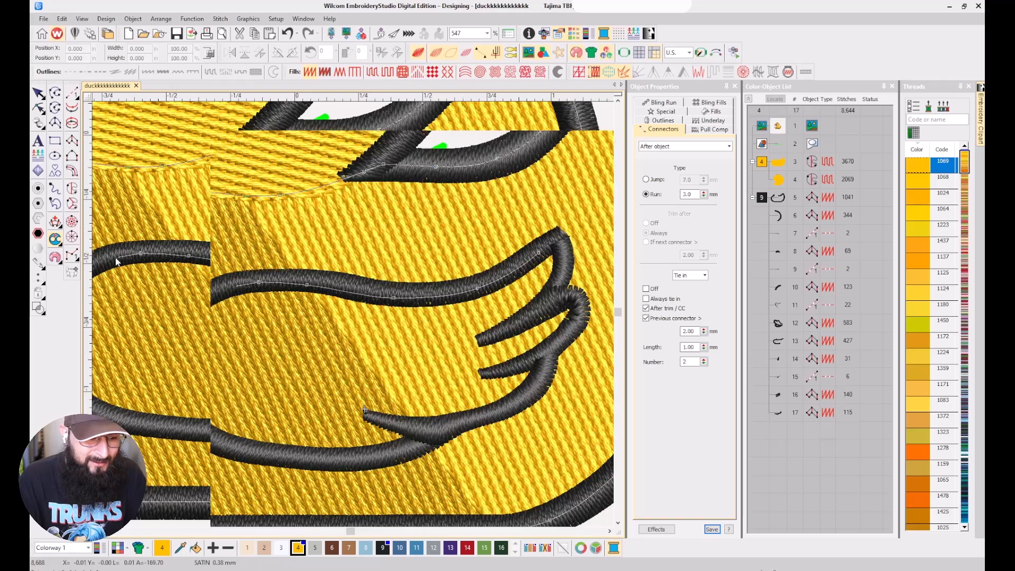
Trace the hole's boundary around the wing's rounded front end and onto its lower edge.
click(220, 290)
click(184, 316)
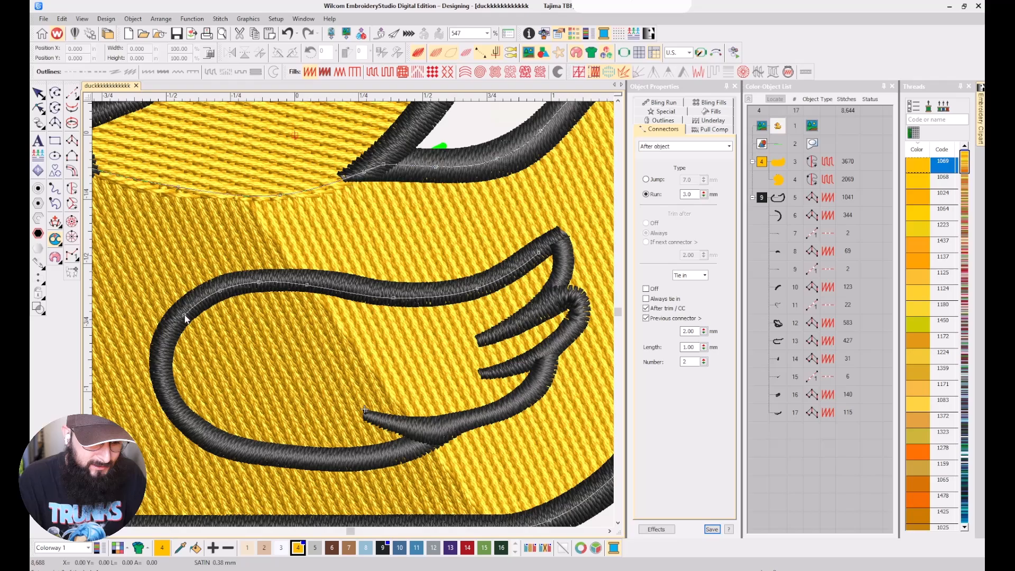
click(168, 349)
click(165, 378)
click(180, 412)
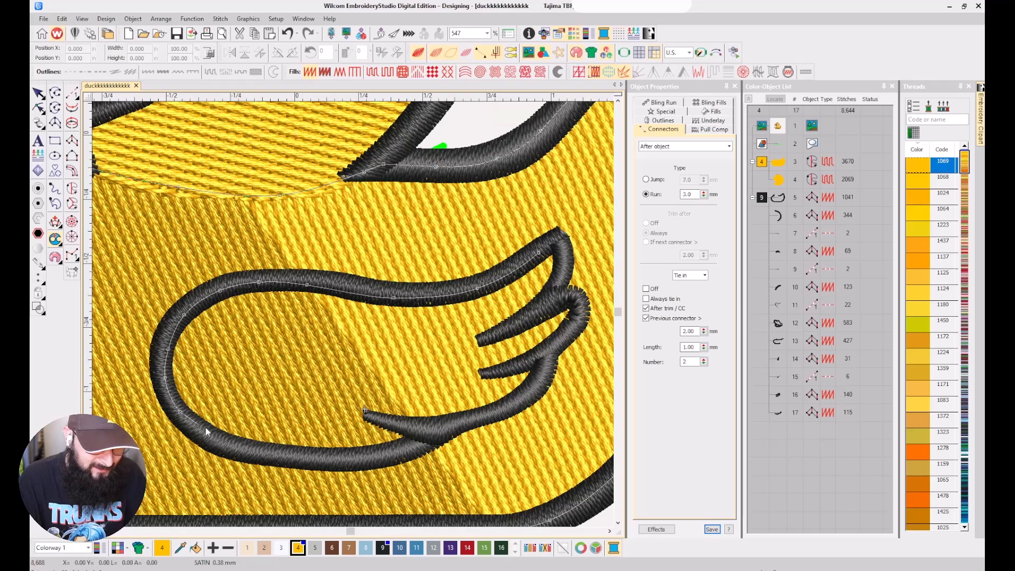
click(219, 438)
click(302, 452)
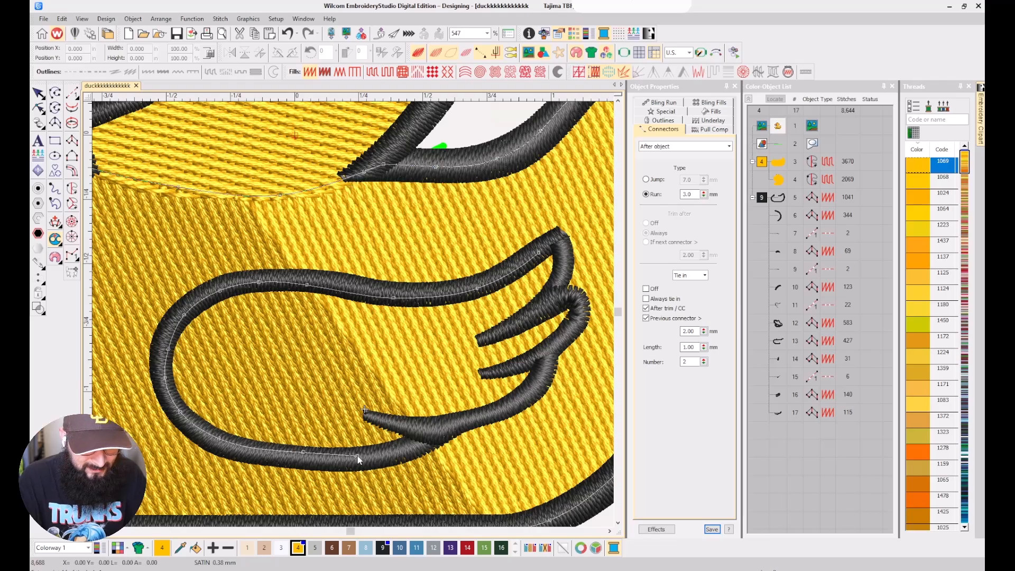
Continue the hole's boundary along the wing's lower outline and up the lowest feather.
click(394, 447)
click(421, 436)
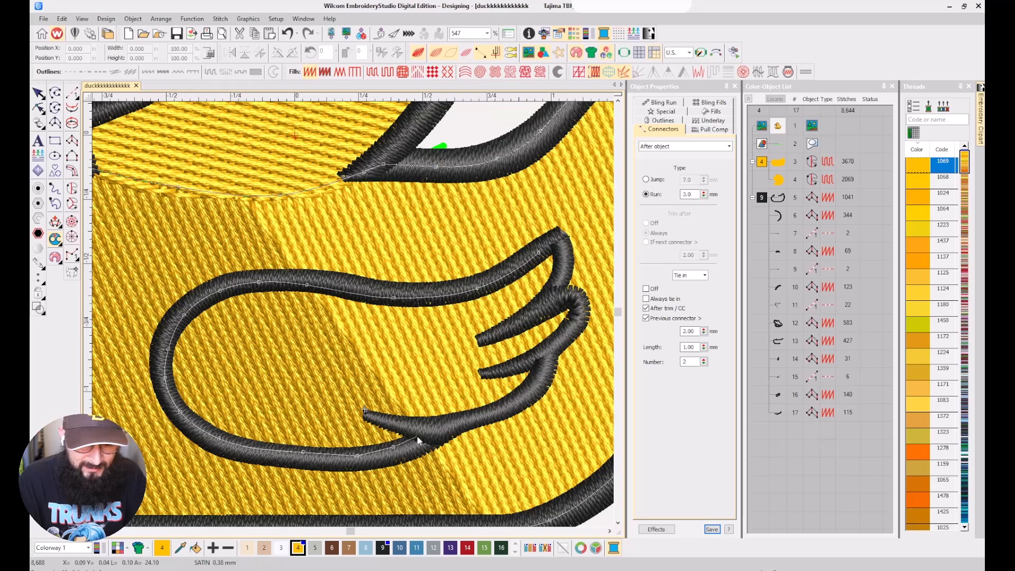
click(454, 421)
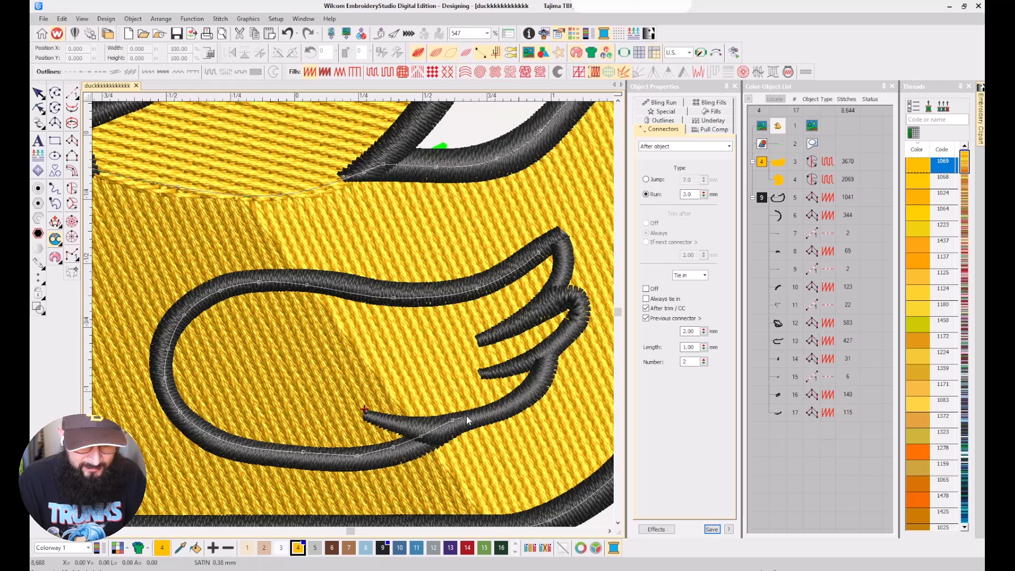
click(508, 403)
click(533, 382)
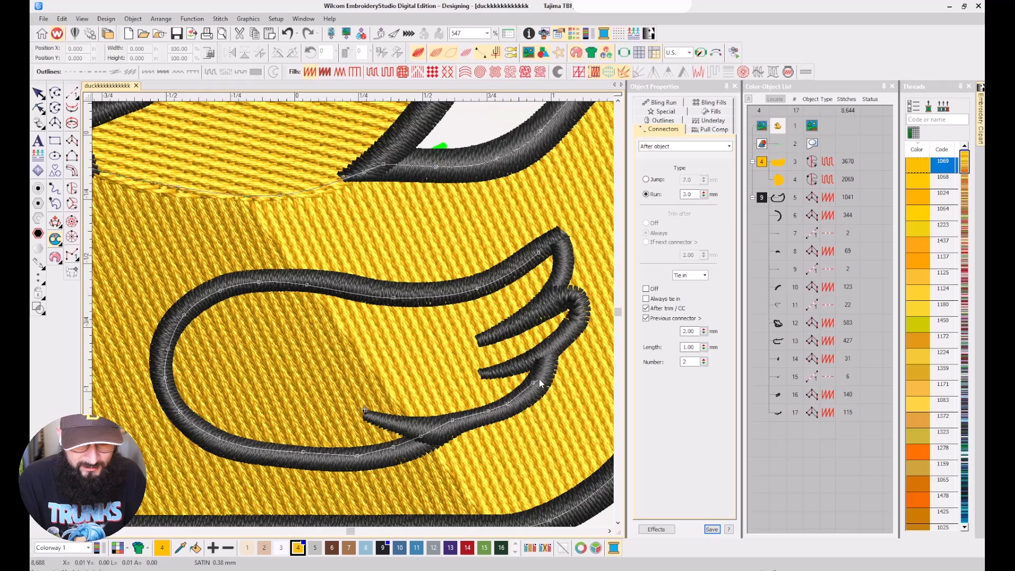
click(544, 351)
click(561, 334)
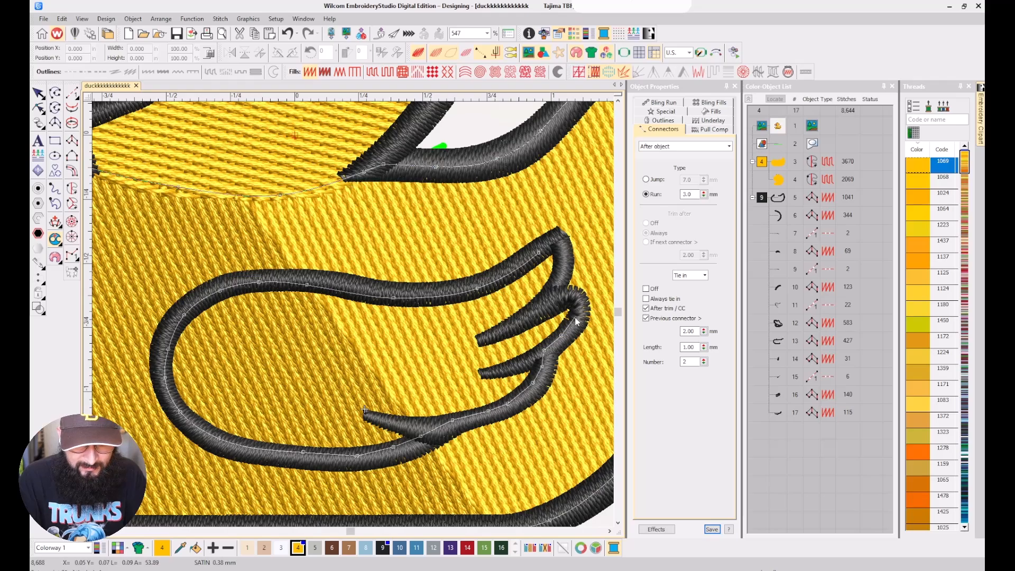
Trace the hole's boundary around the upper feather tips, close it at its start point, and cut the wing out of the body fill.
click(575, 316)
click(574, 300)
click(544, 301)
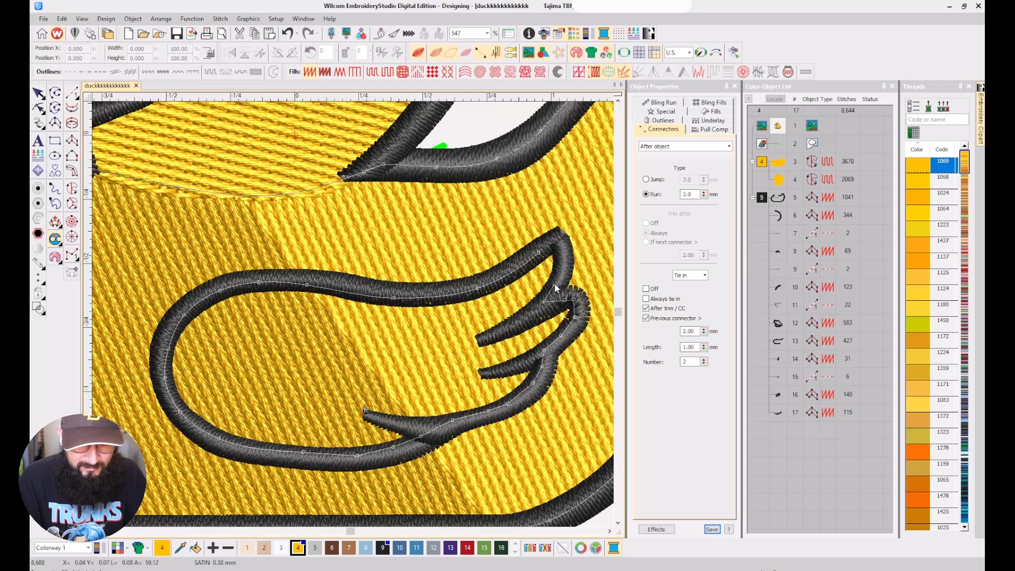
click(556, 282)
click(559, 262)
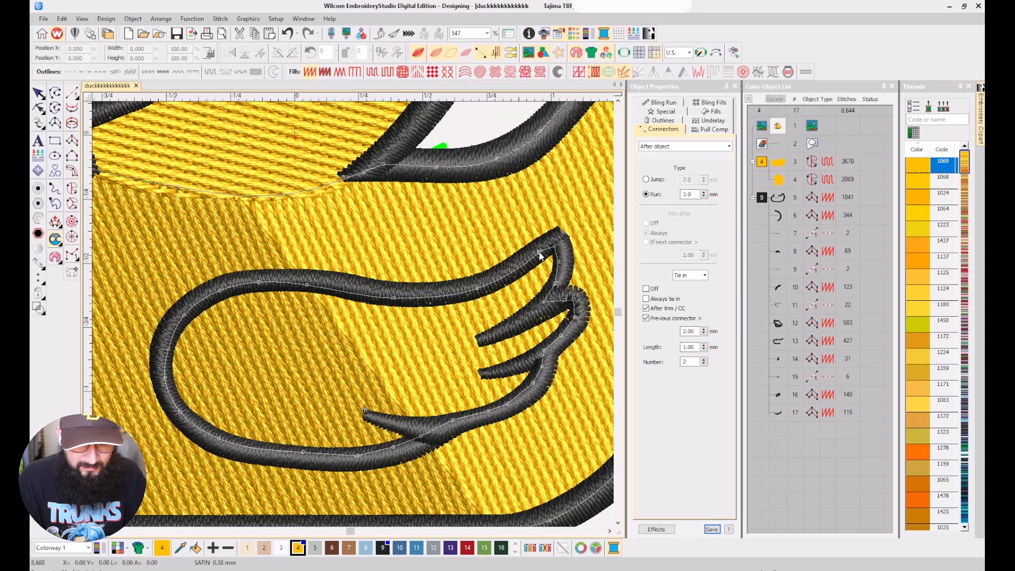
click(540, 259)
key(Return)
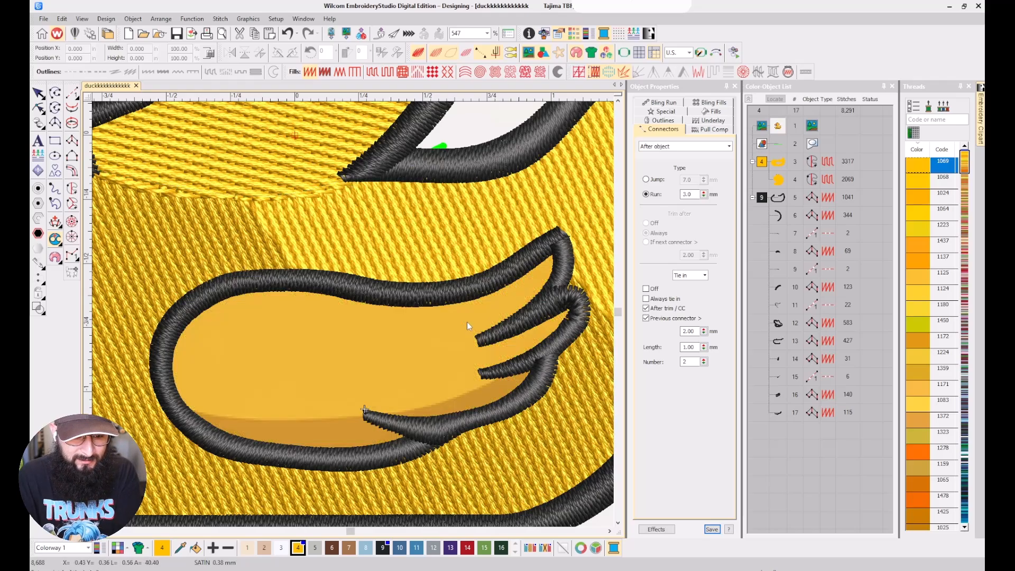
Draw a curved vector guide line across the wing from the inner end of the upper feather gap to the front edge.
scroll(394, 336, down, 1)
scroll(353, 314, down, 2)
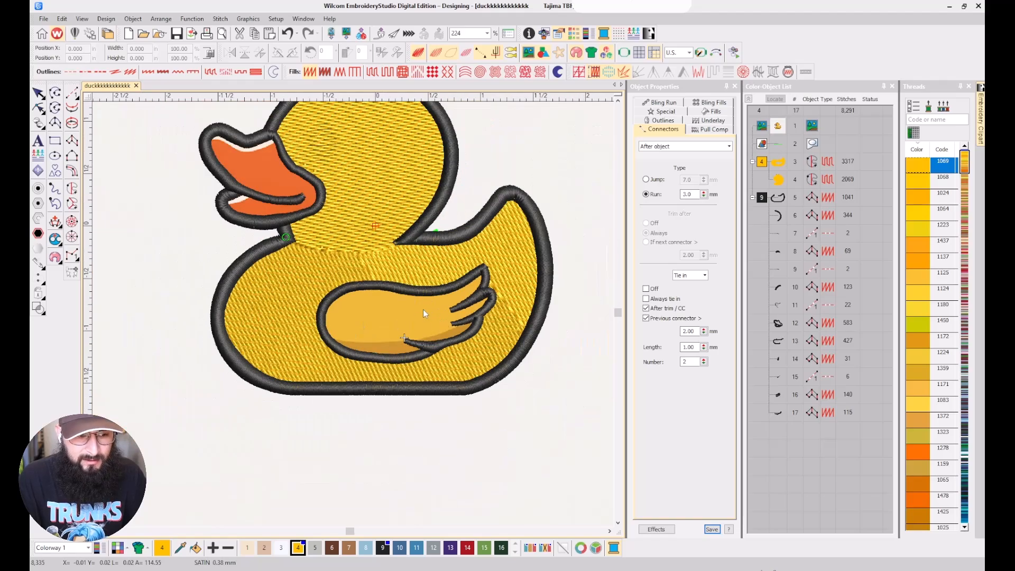
click(55, 93)
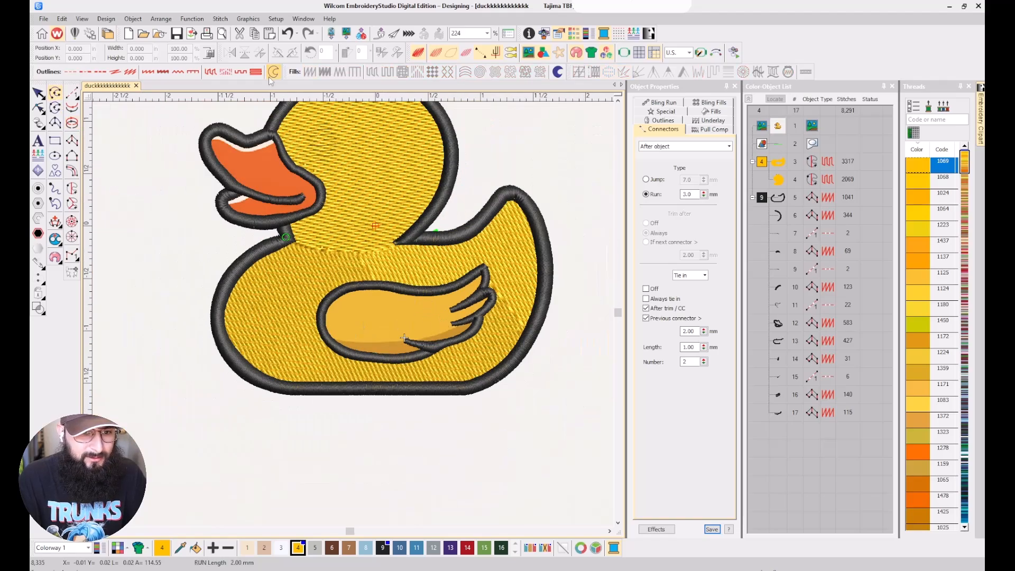
scroll(353, 316, up, 2)
right_click(299, 341)
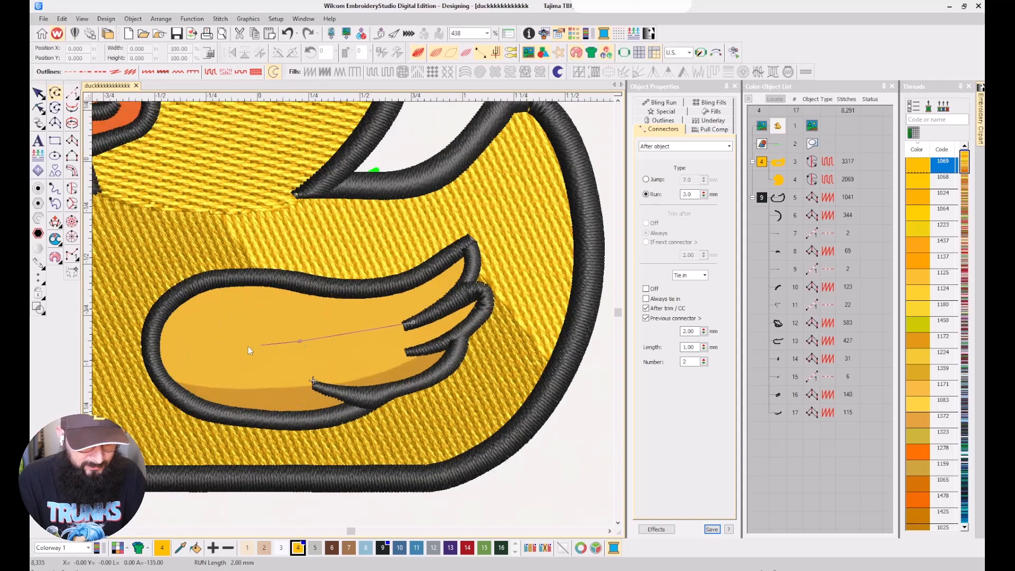
right_click(193, 347)
click(155, 349)
key(Return)
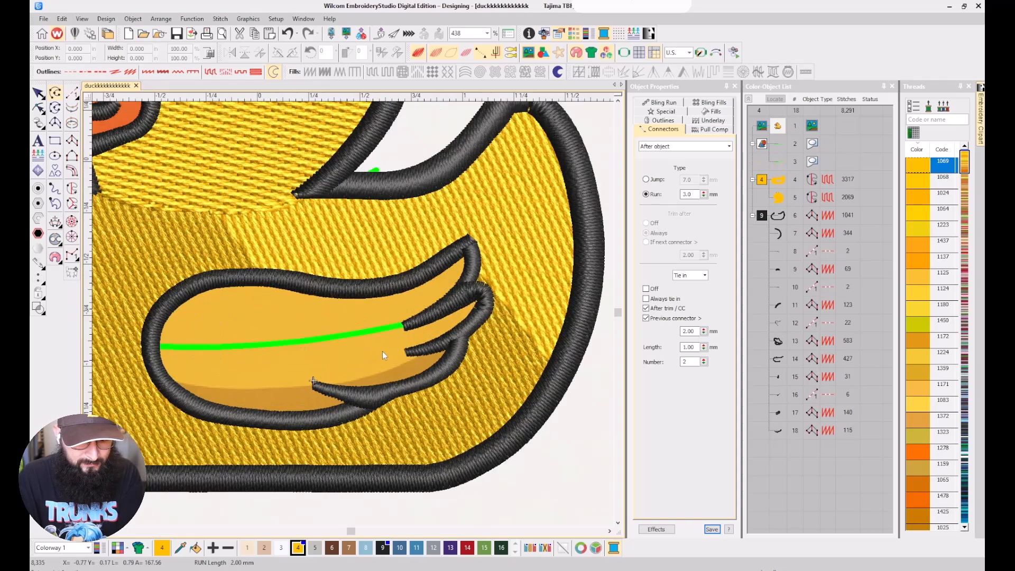
Draw a second curved guide line from the middle feather gap to the wing's front, plus a short branch joining it to the lowest feather gap.
click(413, 350)
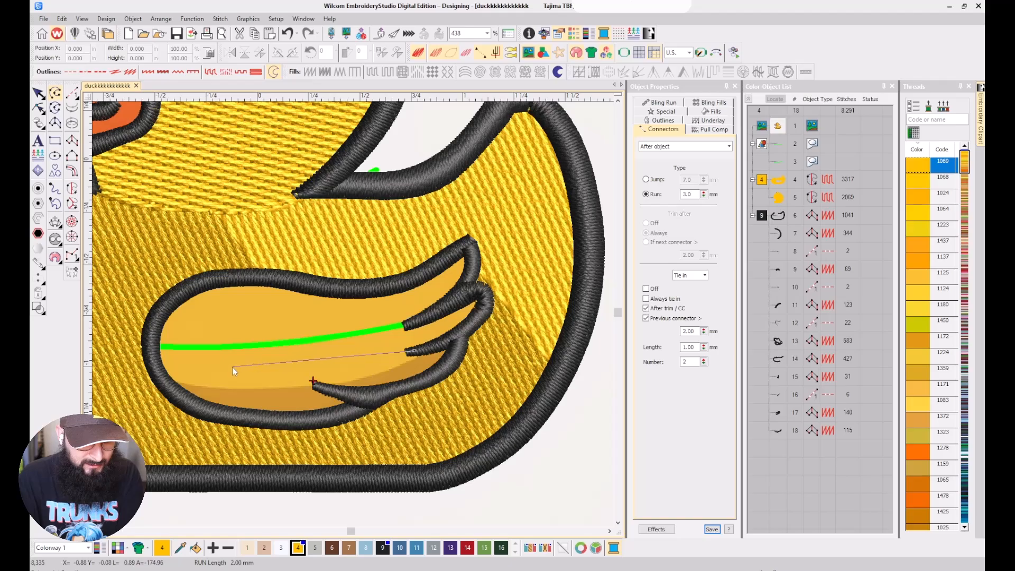
right_click(224, 373)
click(163, 369)
key(Return)
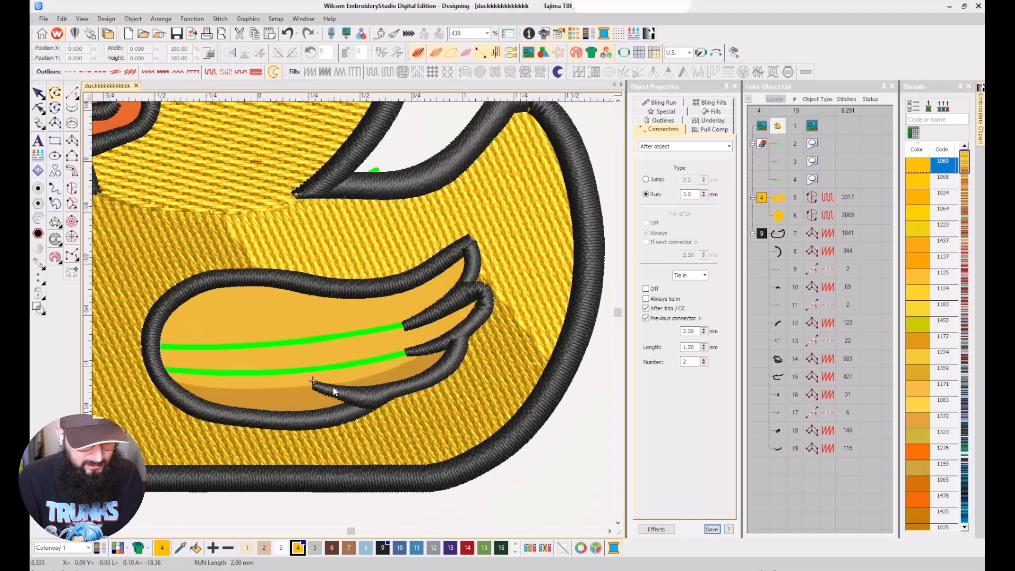
click(284, 373)
key(Return)
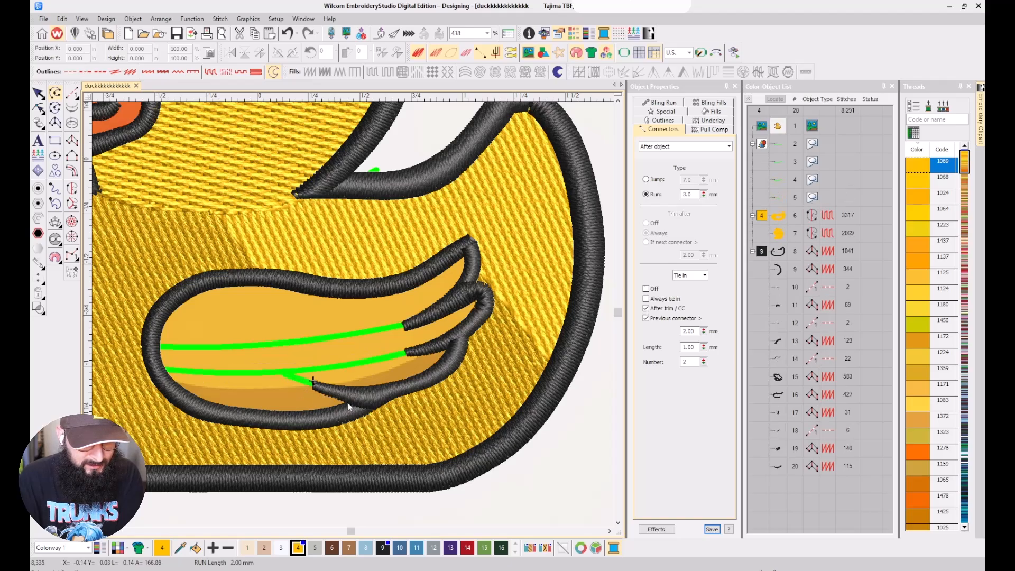
scroll(353, 314, down, 2)
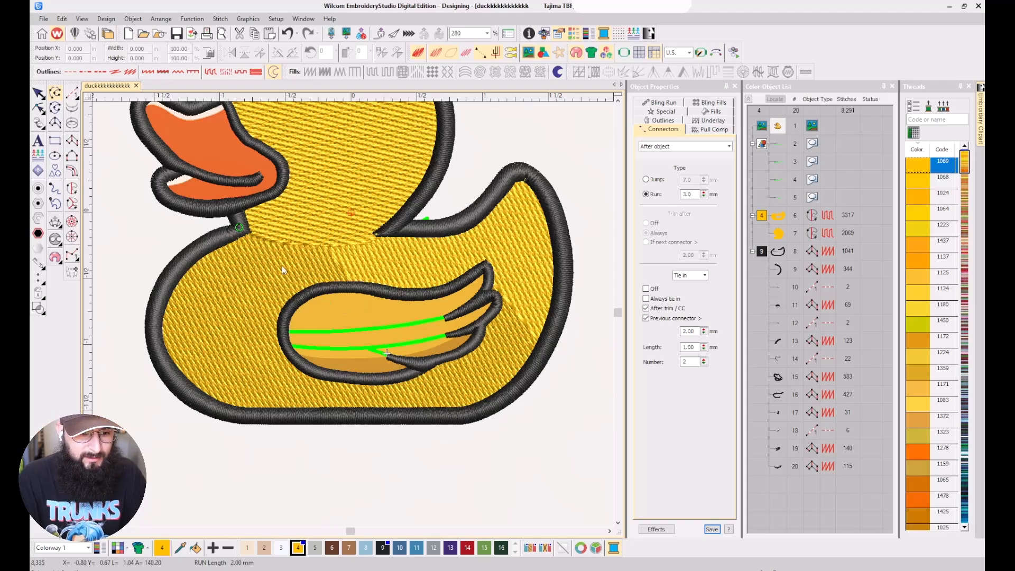
scroll(353, 314, down, 1)
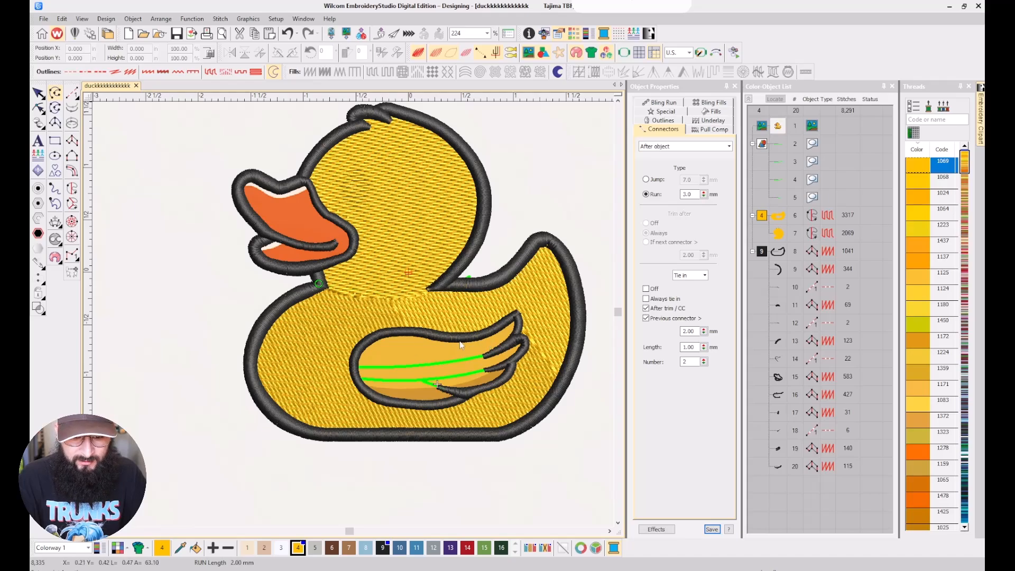
click(71, 141)
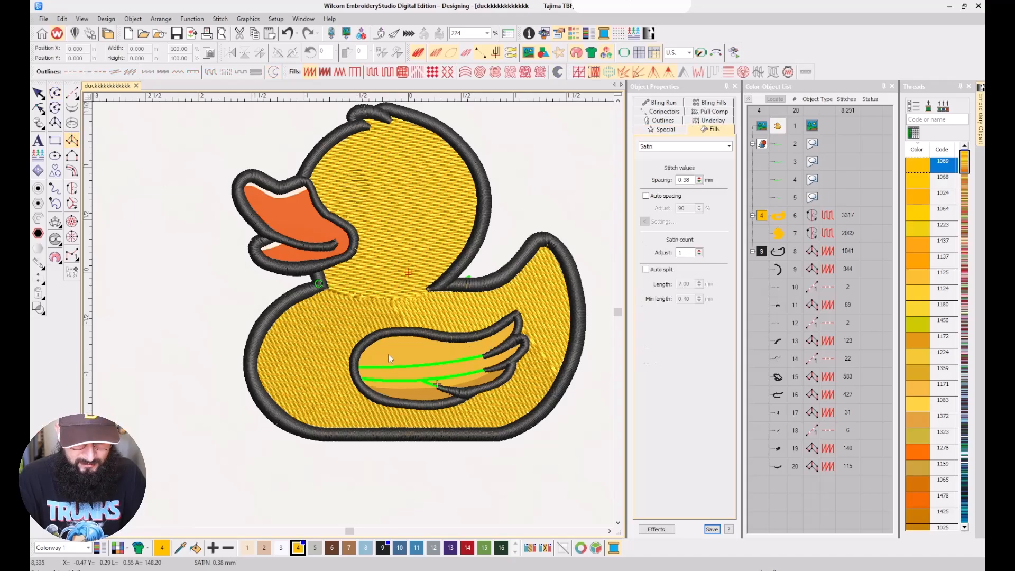
key(Escape)
click(385, 347)
Start a Complex Turning satin shape at the wing's front edge, tracing along the upper guide line and up to the top feather's tip.
scroll(449, 387, up, 2)
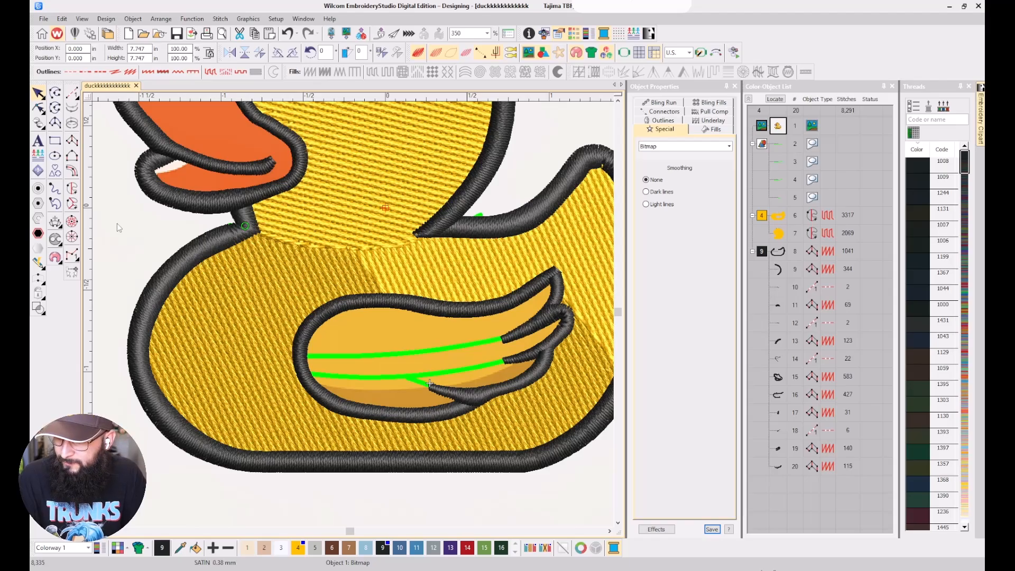
click(72, 203)
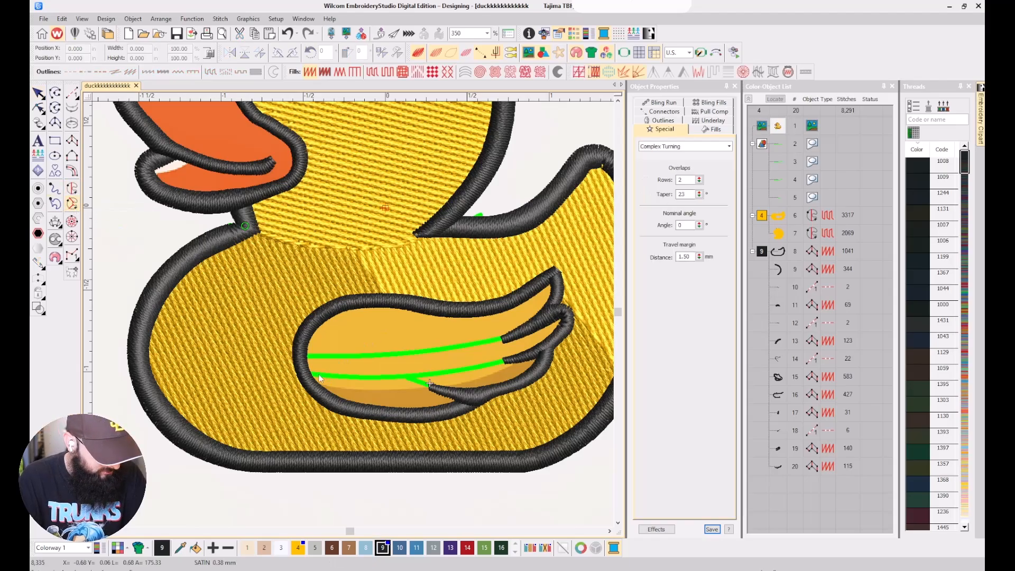
scroll(353, 313, up, 1)
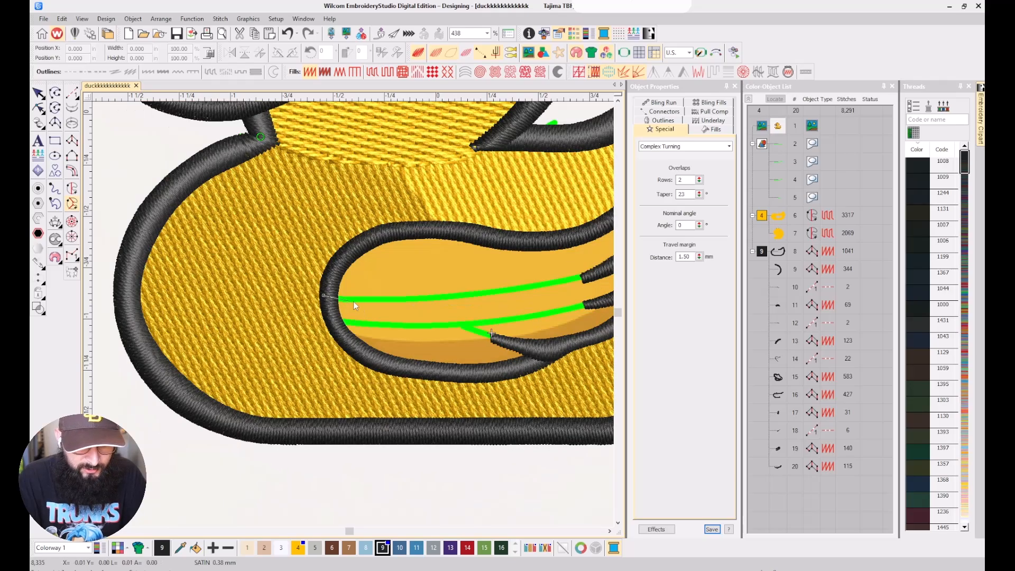
click(508, 291)
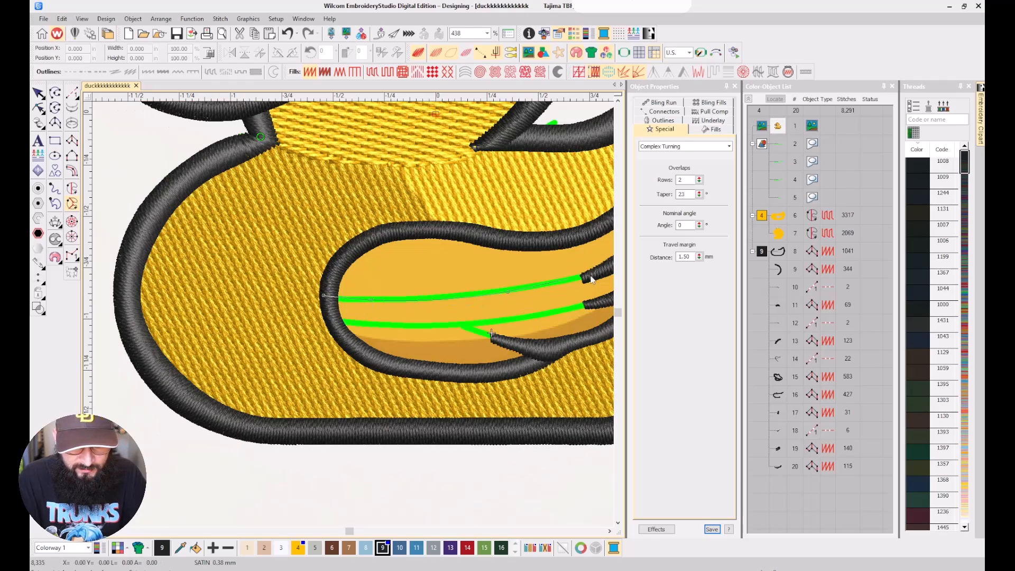
click(516, 269)
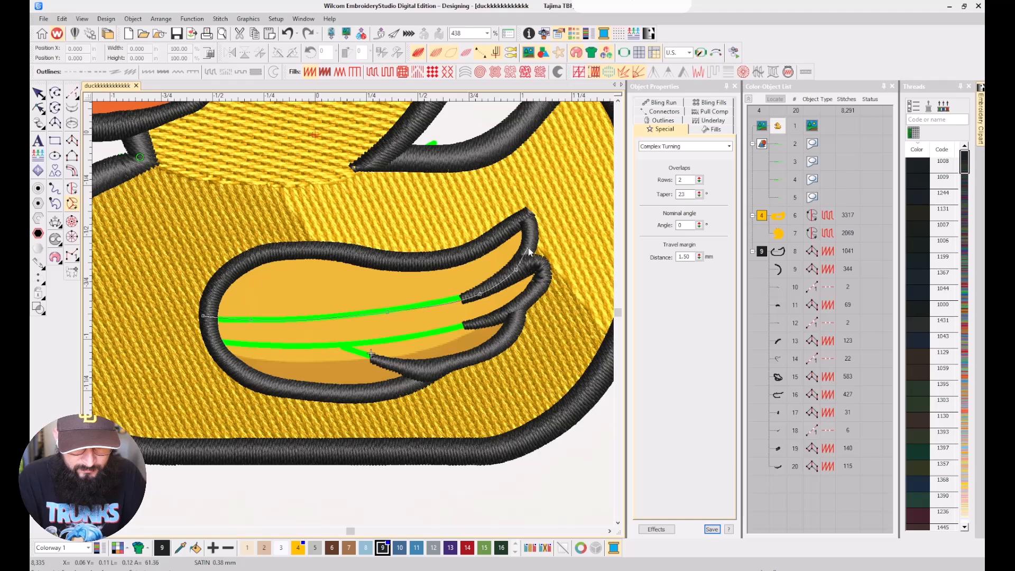
click(530, 243)
click(524, 218)
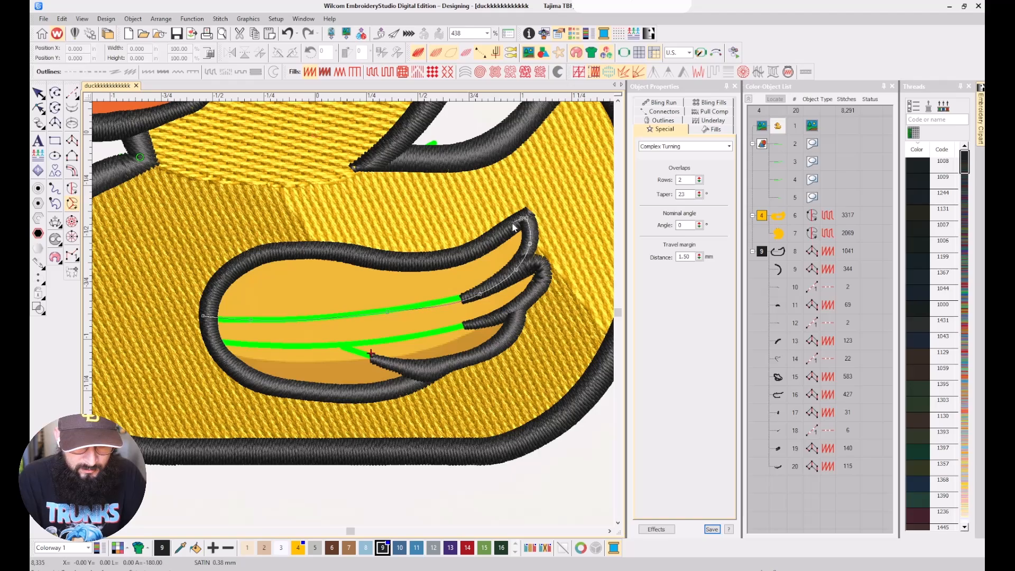
Trace the satin shape's boundary back along the wing's upper outline and close it at the front edge.
click(502, 231)
click(457, 254)
click(412, 260)
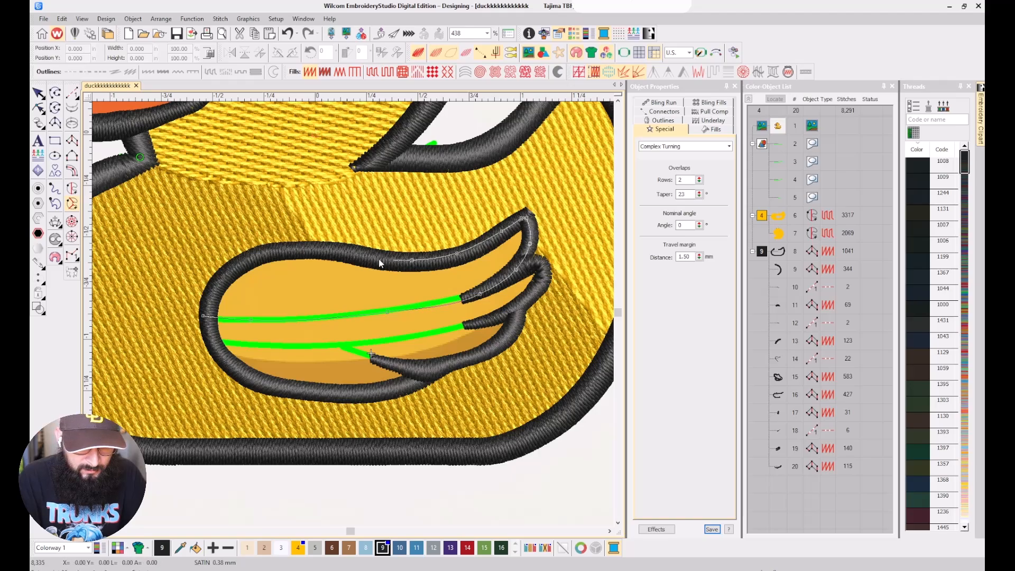
click(357, 254)
click(312, 248)
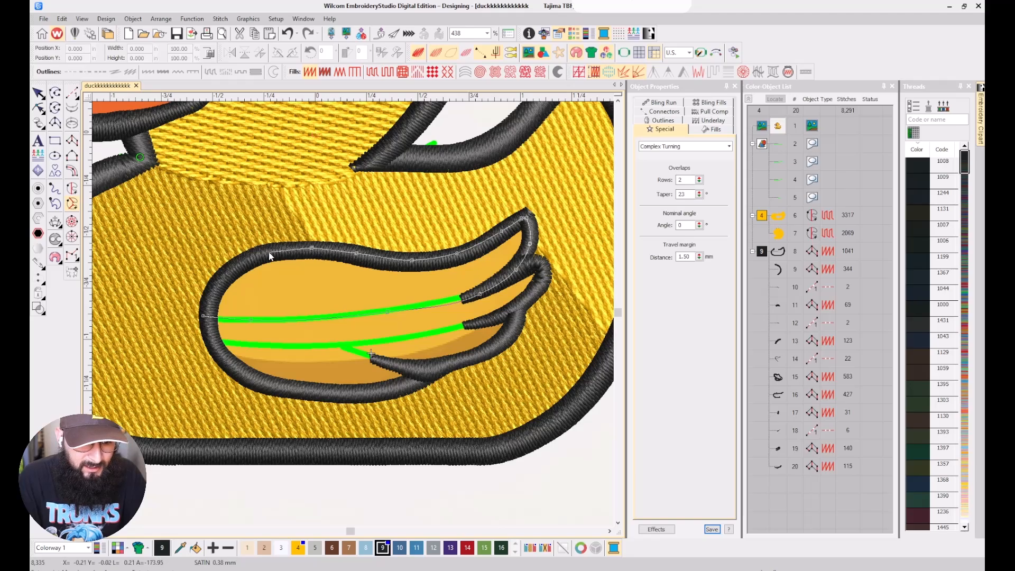
click(264, 253)
click(227, 270)
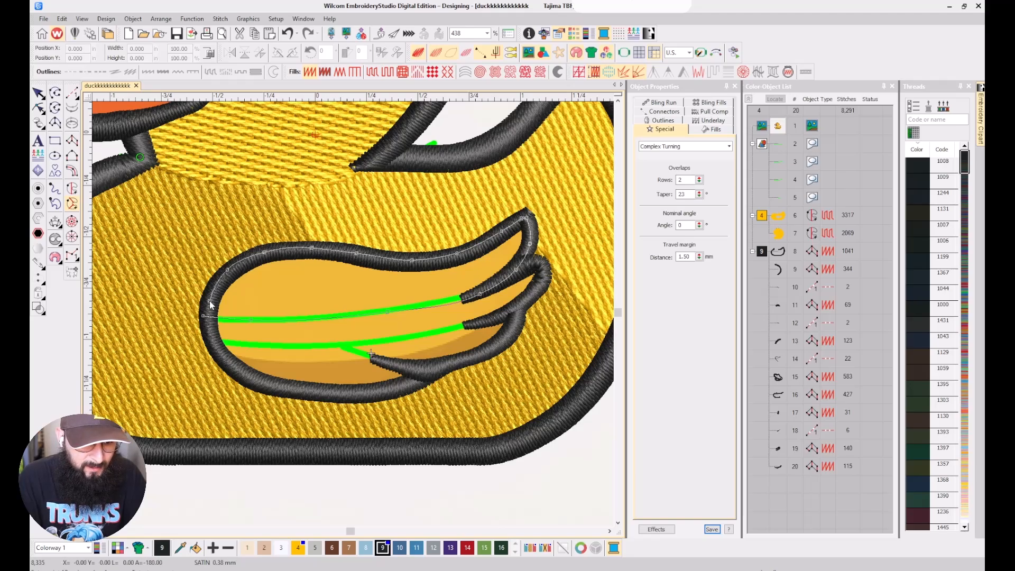
click(205, 315)
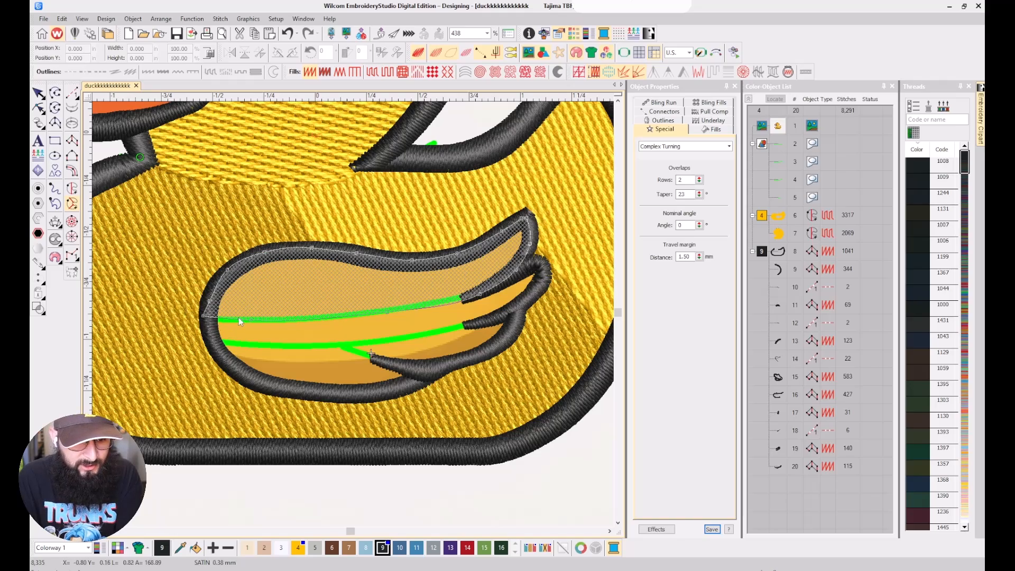
Generate the upper wing section's satin fill with two stitch angle lines across it, and recolour it with yellow colour 4.
click(326, 242)
click(326, 325)
click(433, 235)
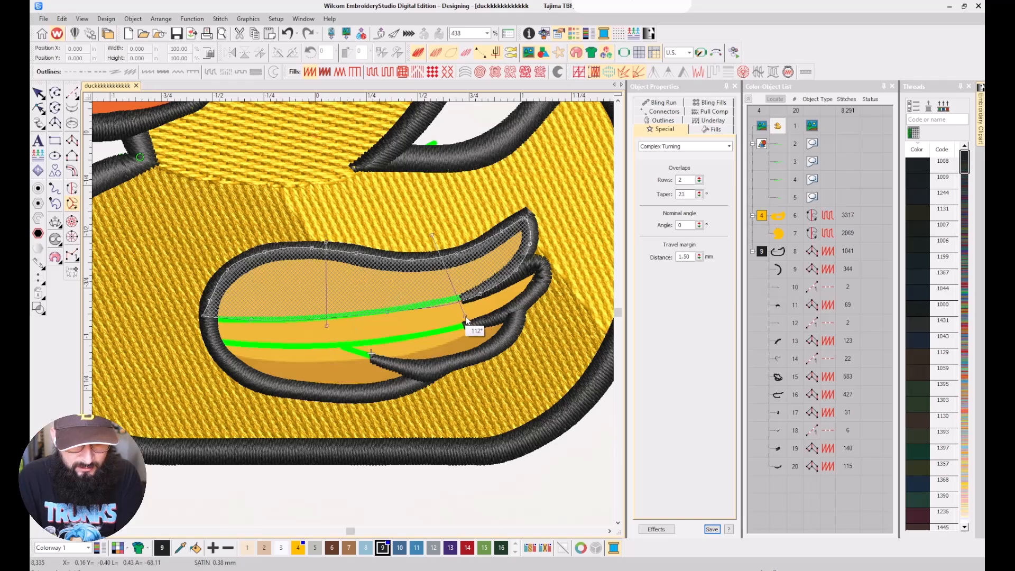
click(465, 318)
key(Return)
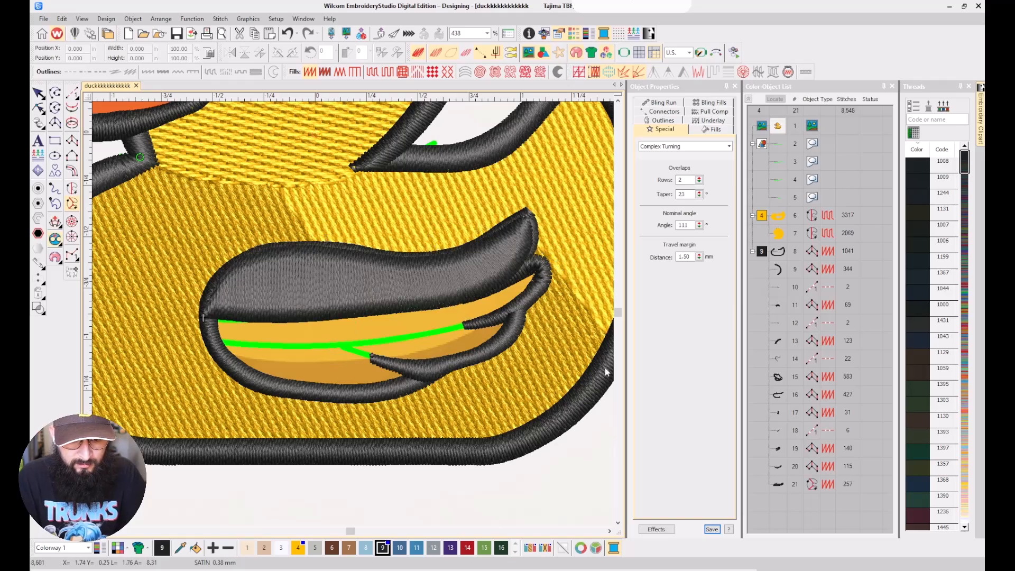
key(Escape)
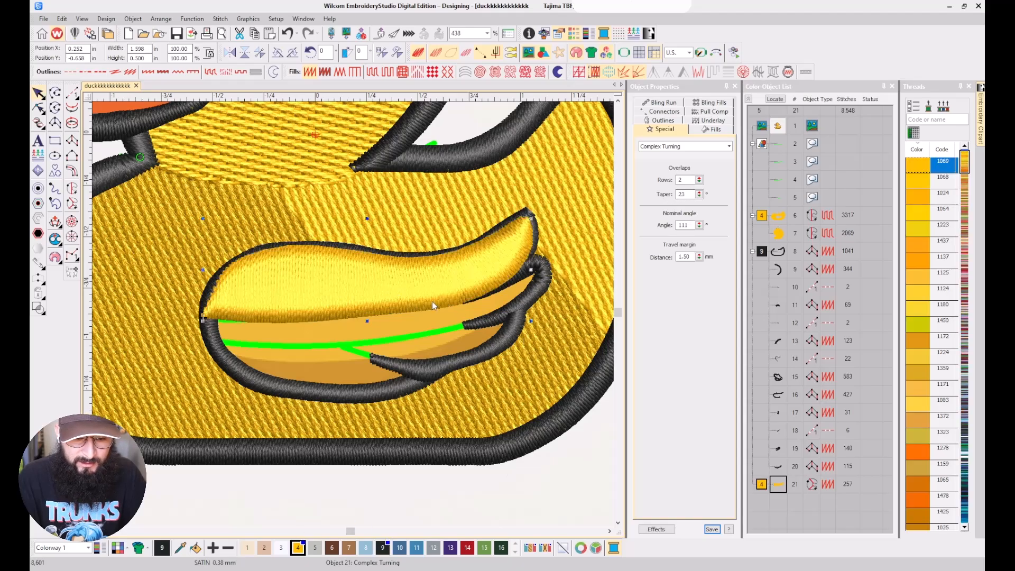
key(Escape)
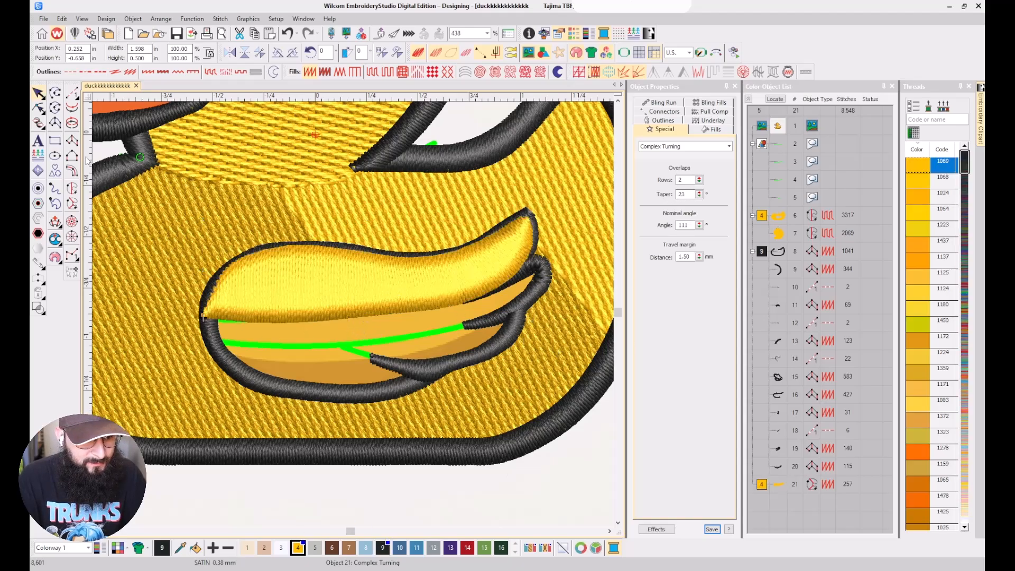
Start a second Complex Turning shape at the wing's front, tracing along the lower guide line and around the second feather's tip.
click(72, 203)
scroll(205, 350, up, 1)
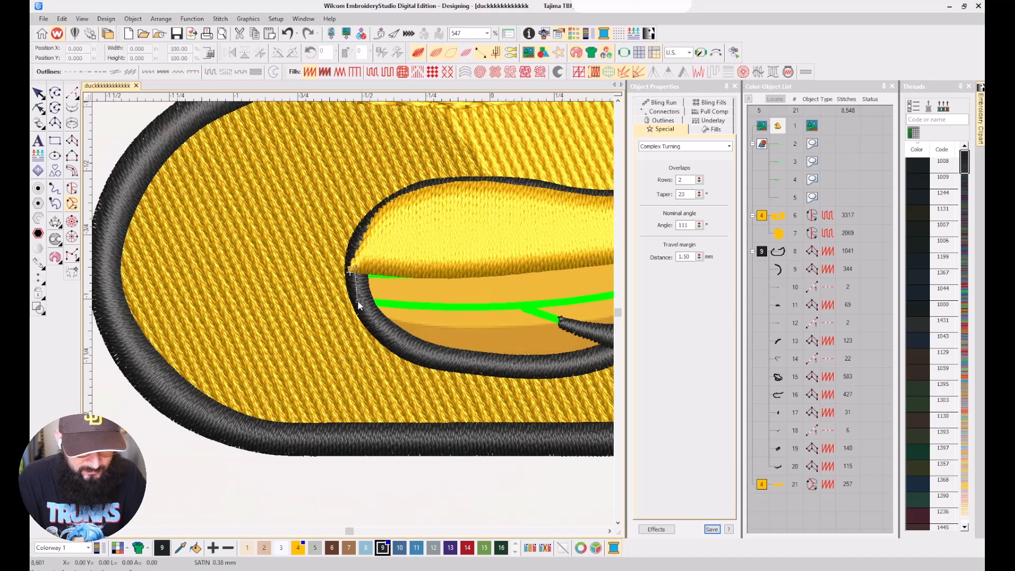
click(430, 306)
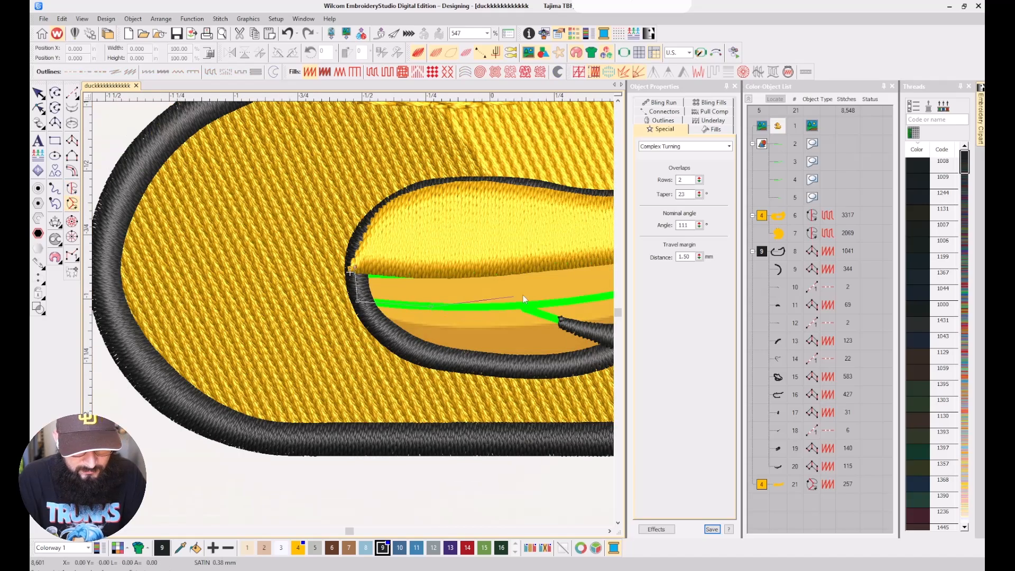
click(583, 302)
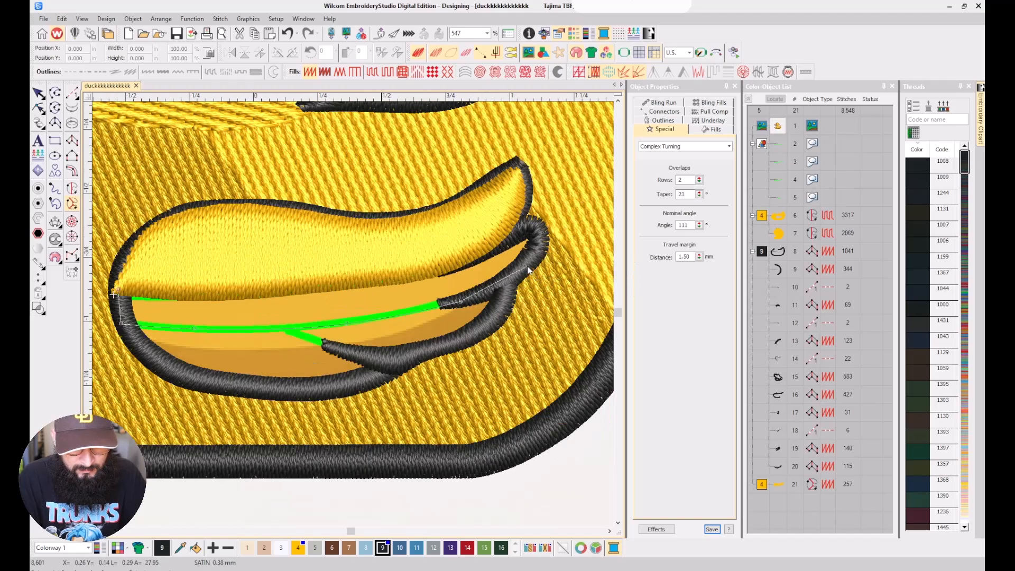
right_click(527, 265)
right_click(540, 248)
scroll(539, 247, up, 1)
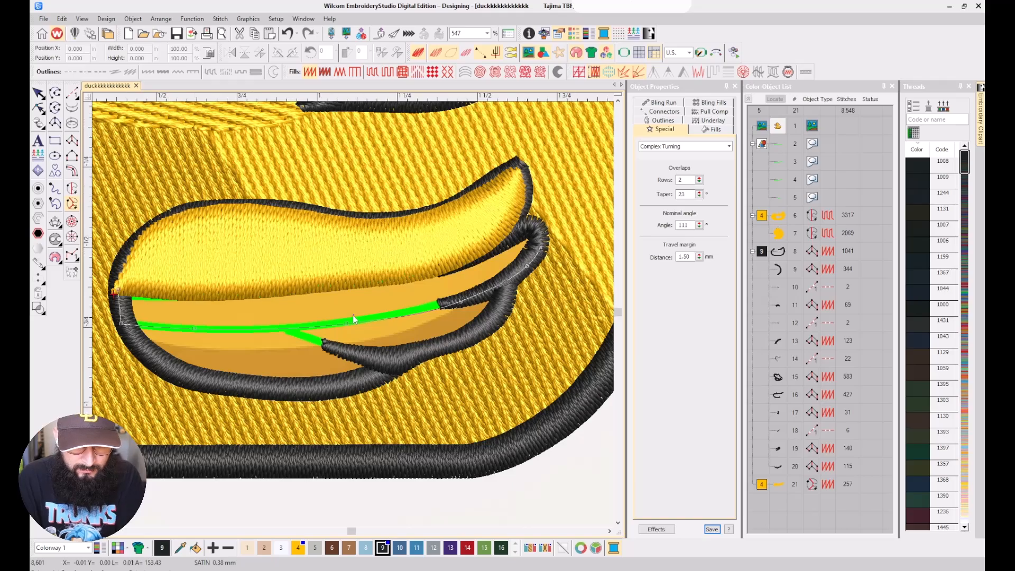
Trace the second shape's boundary back along the yellow satin section's lower edge and close it at the wing's front.
scroll(353, 315, up, 1)
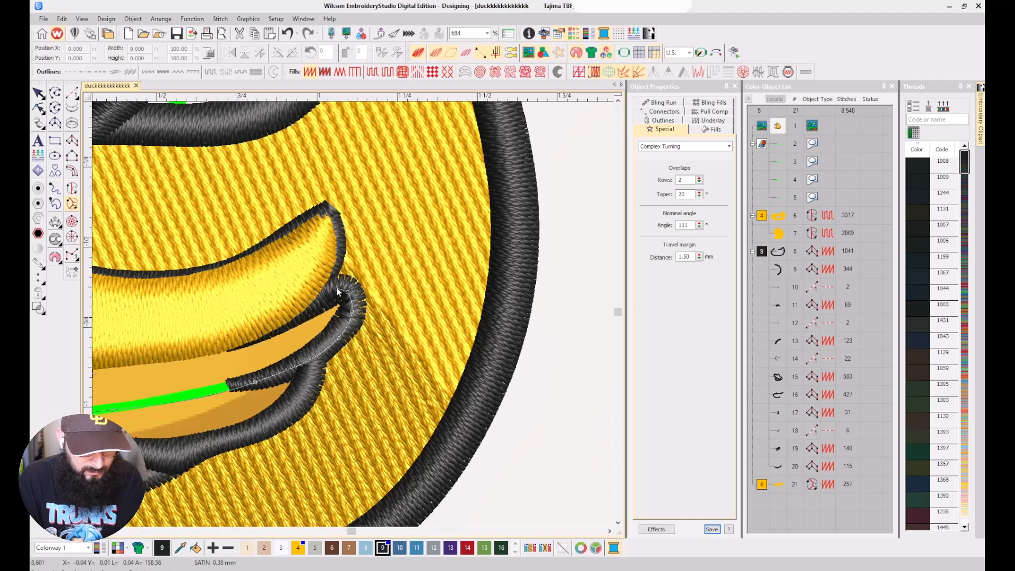
right_click(306, 310)
right_click(216, 344)
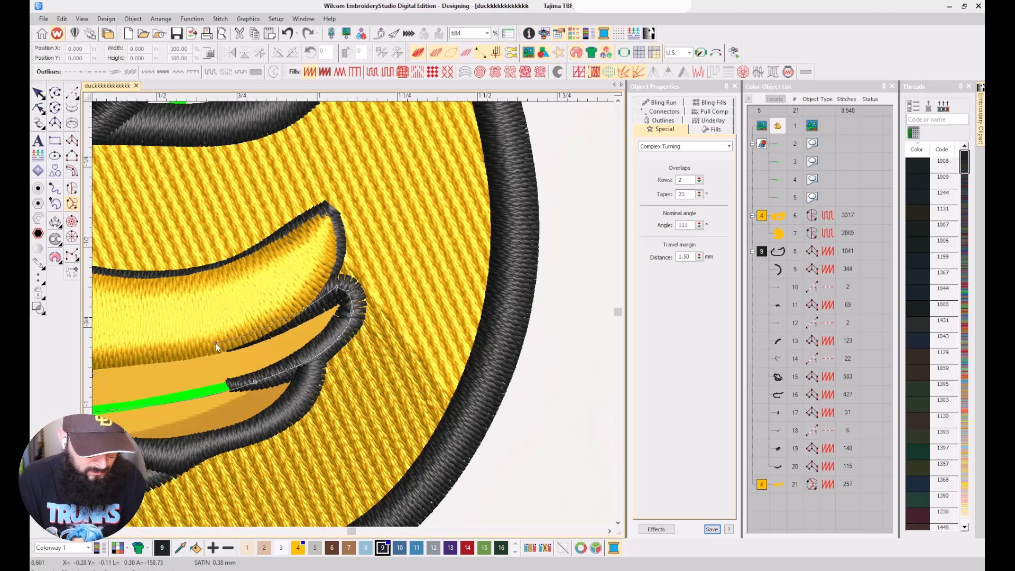
right_click(137, 340)
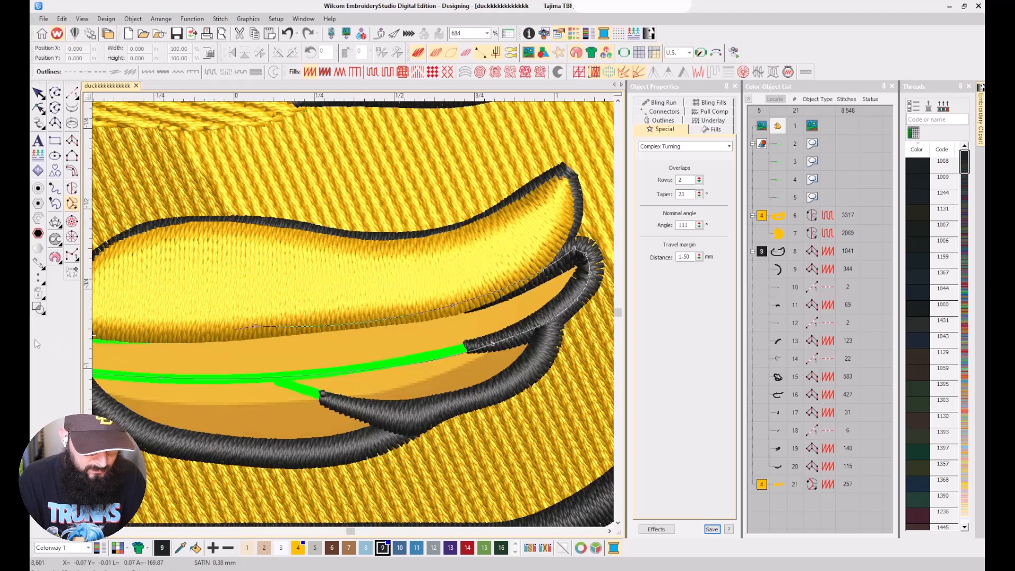
right_click(120, 330)
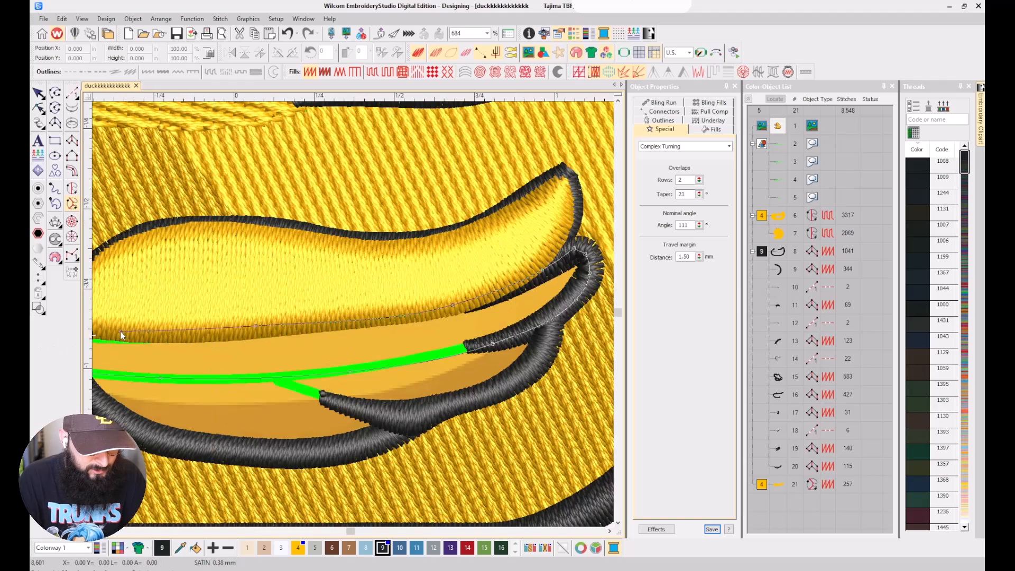
key(Return)
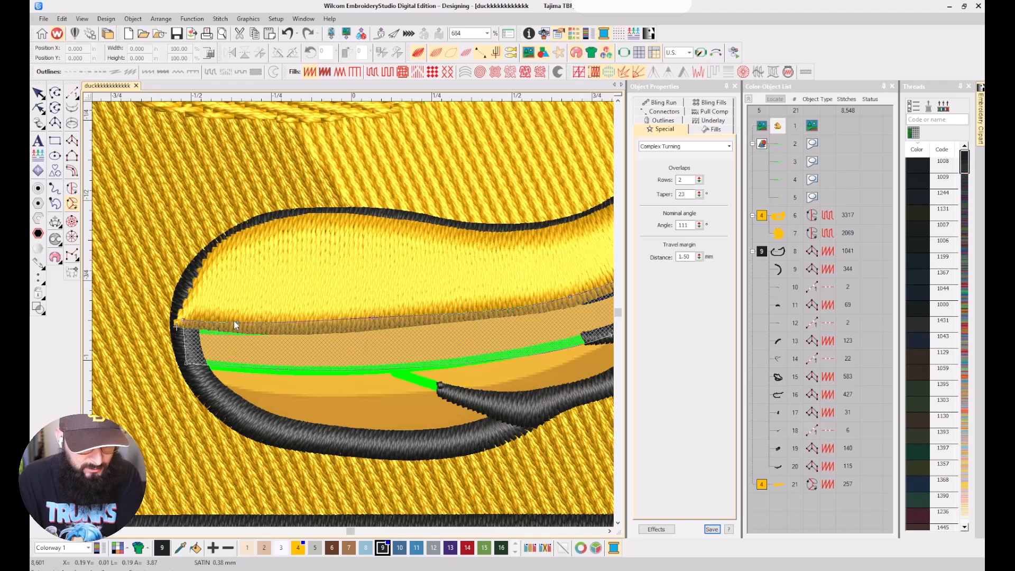
Add two stitch angle lines across the second wing section and generate its satin fill.
scroll(356, 323, down, 2)
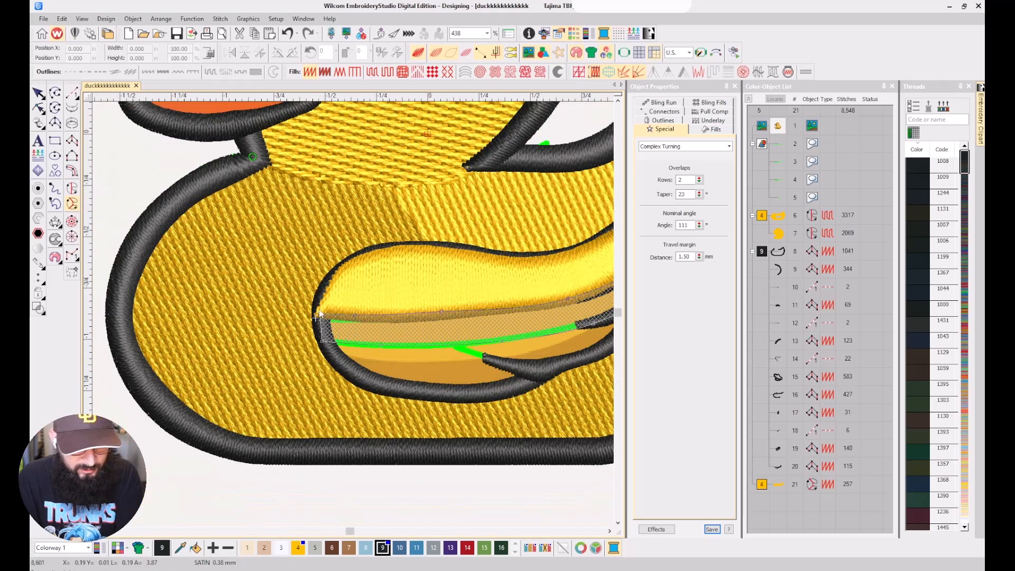
click(401, 307)
click(406, 363)
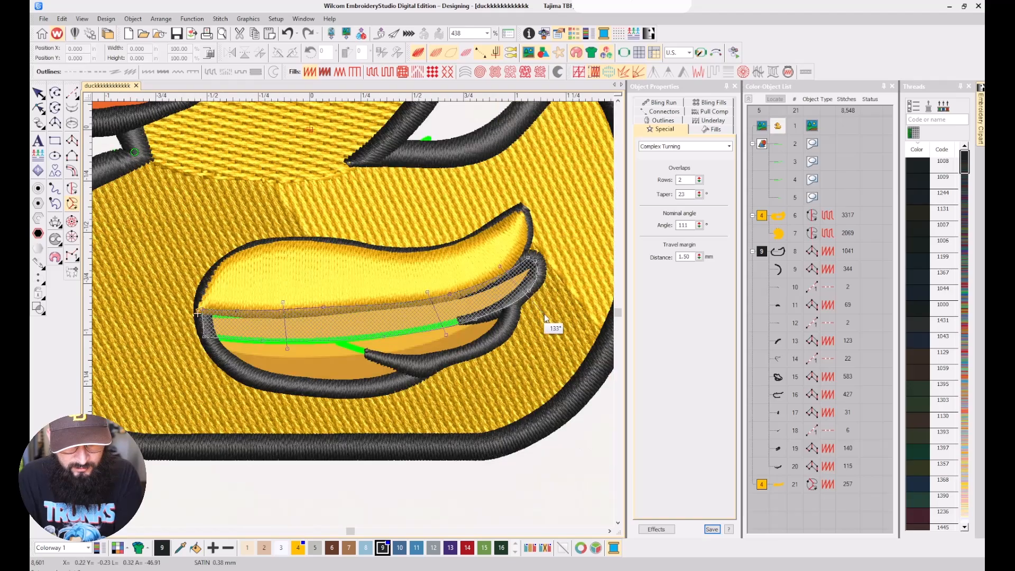
key(Return)
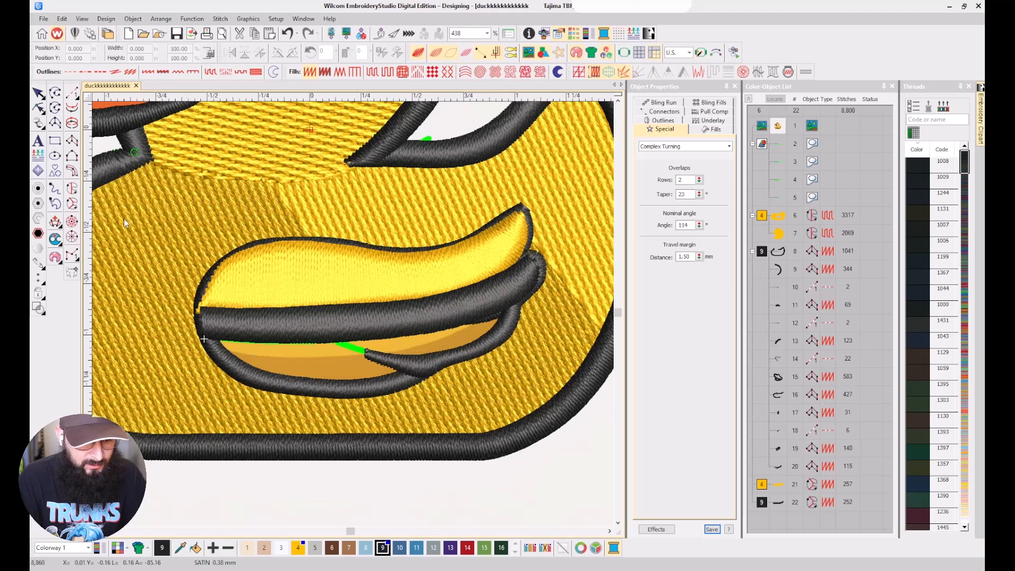
Start a third Complex Turning shape at the wing's front, tracing its boundary along the wing's bottom outline.
click(74, 204)
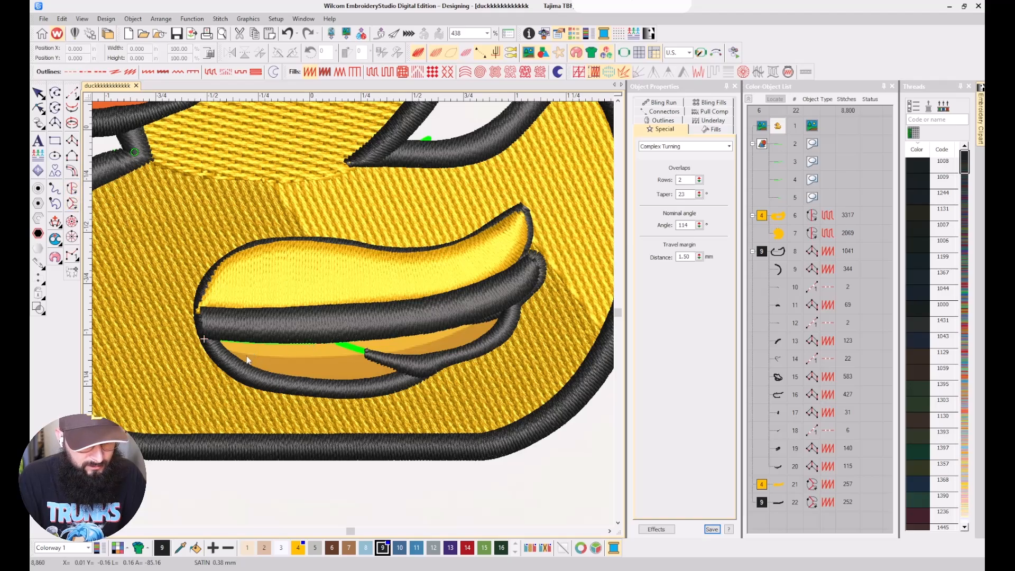
click(206, 334)
click(217, 359)
click(319, 361)
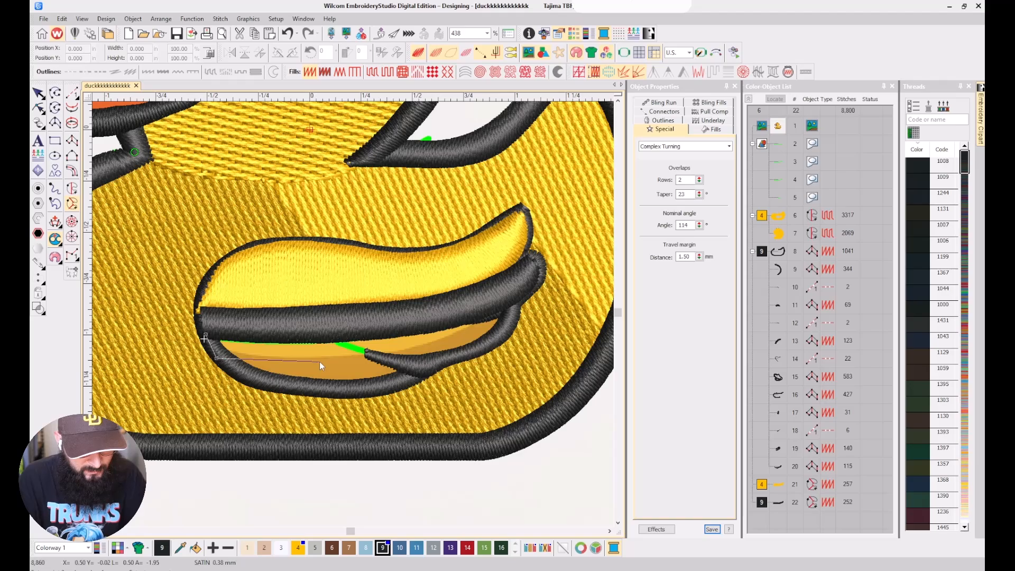
key(BackSpace)
right_click(265, 382)
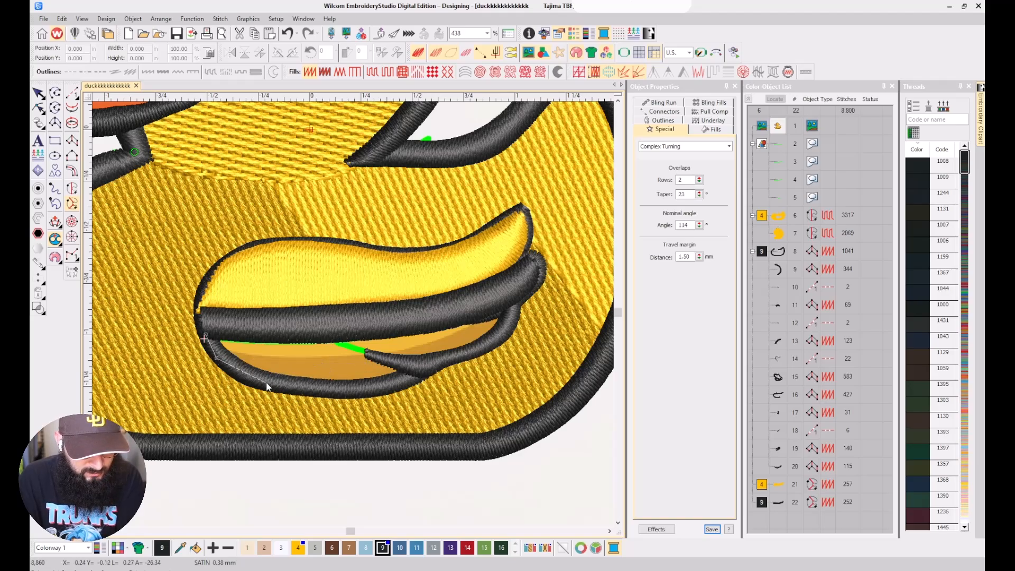
right_click(358, 388)
right_click(399, 380)
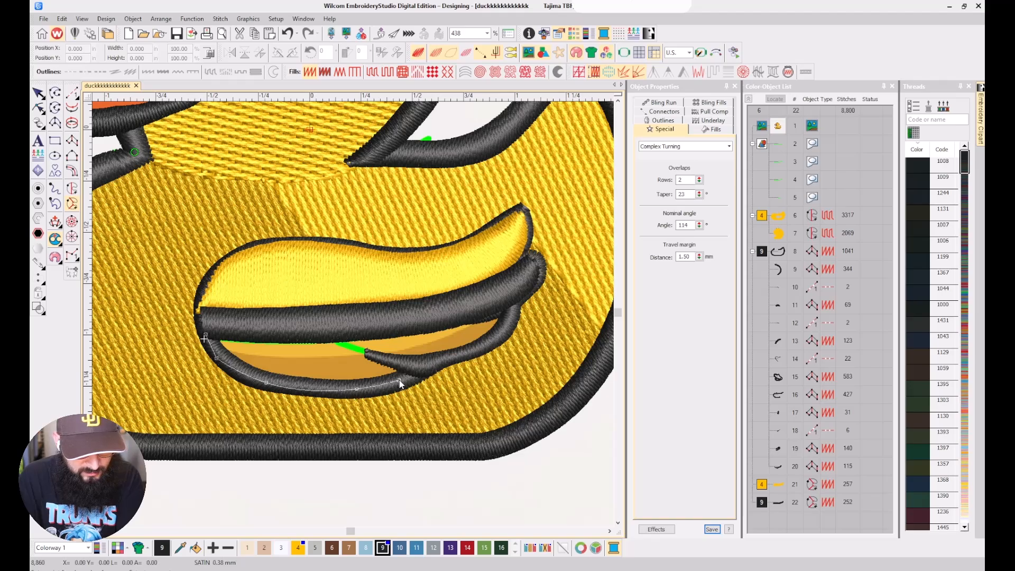
Trace the third shape's boundary around the lower feather notch and back along the lower guide line, closing it at the front.
click(415, 369)
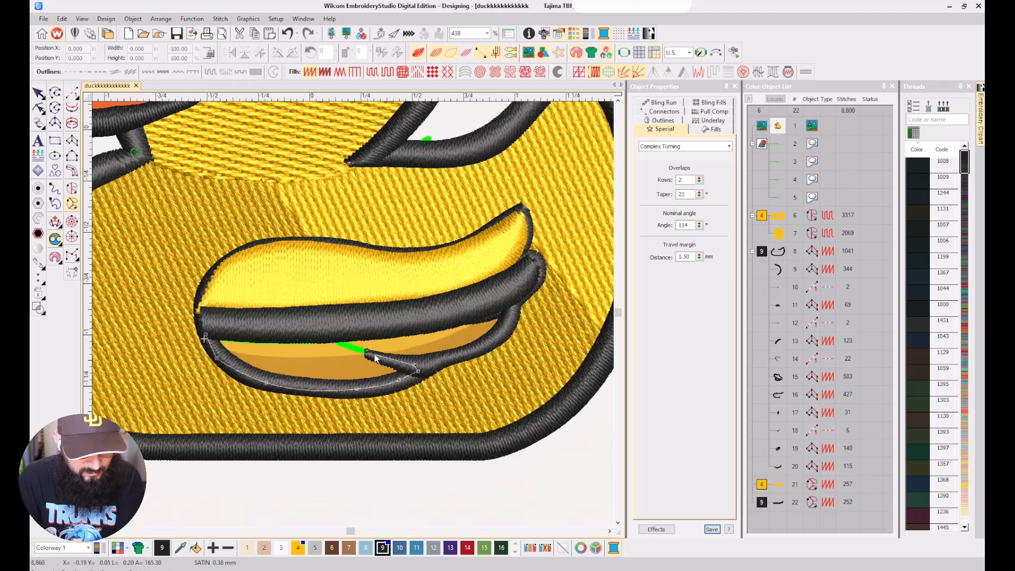
click(328, 337)
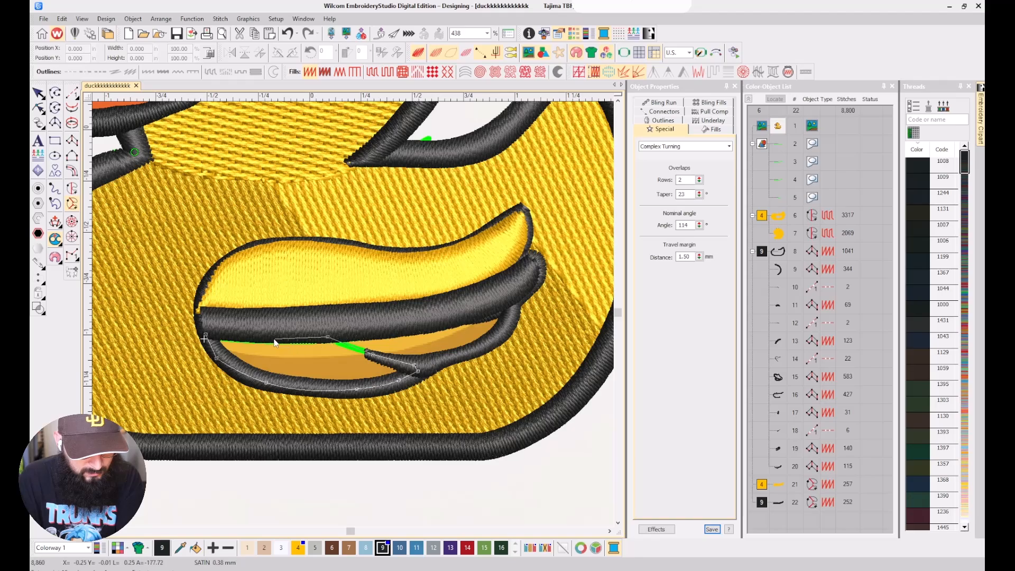
click(260, 337)
key(Return)
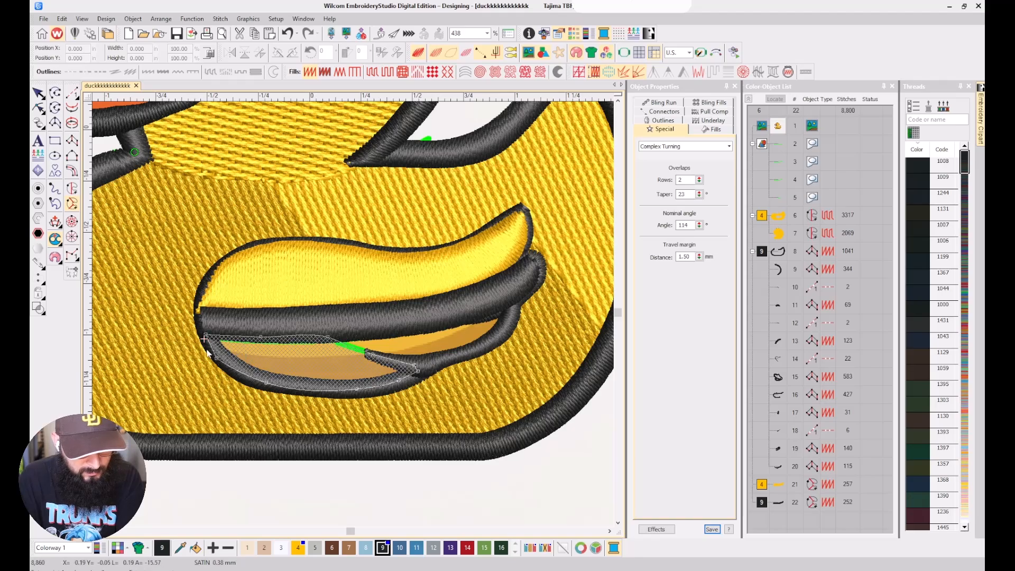
Add stitch angle lines across the lower front wing section and generate its satin fill.
click(283, 328)
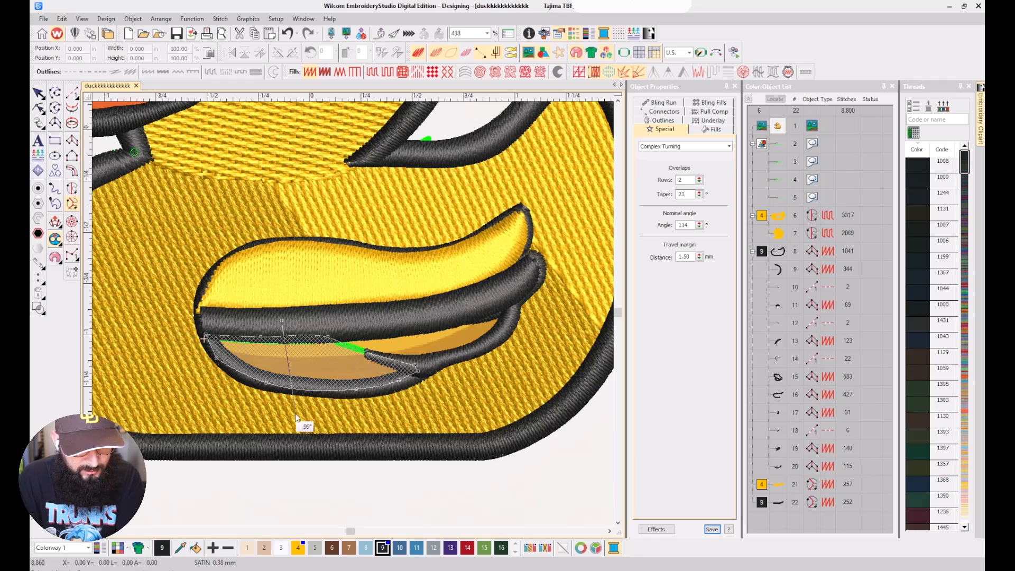
click(290, 395)
click(396, 410)
key(Return)
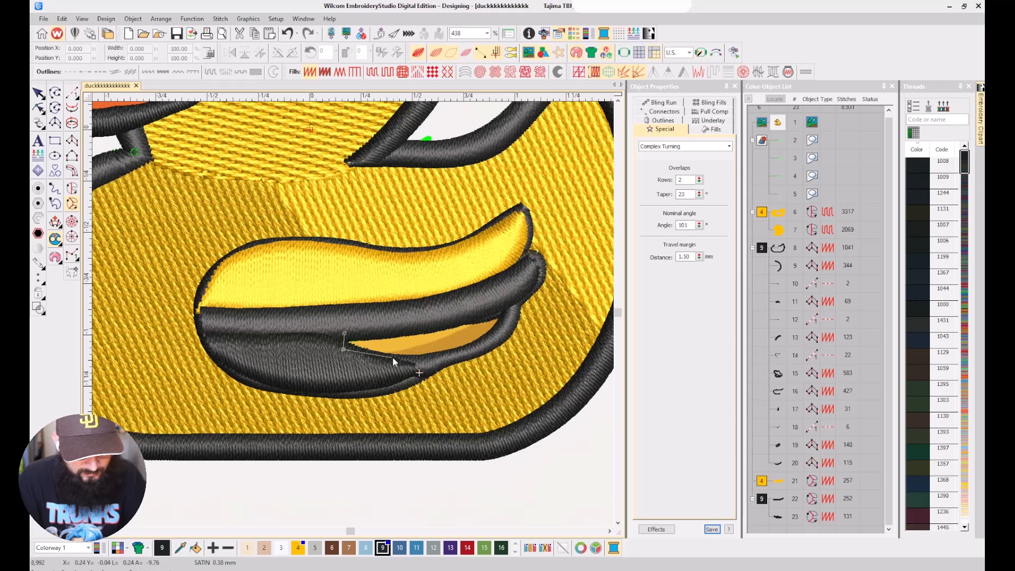
Trace a fourth Complex Turning shape around the lowest feather, following its lower outline to the tip and returning along the second section's edge.
click(393, 358)
right_click(439, 361)
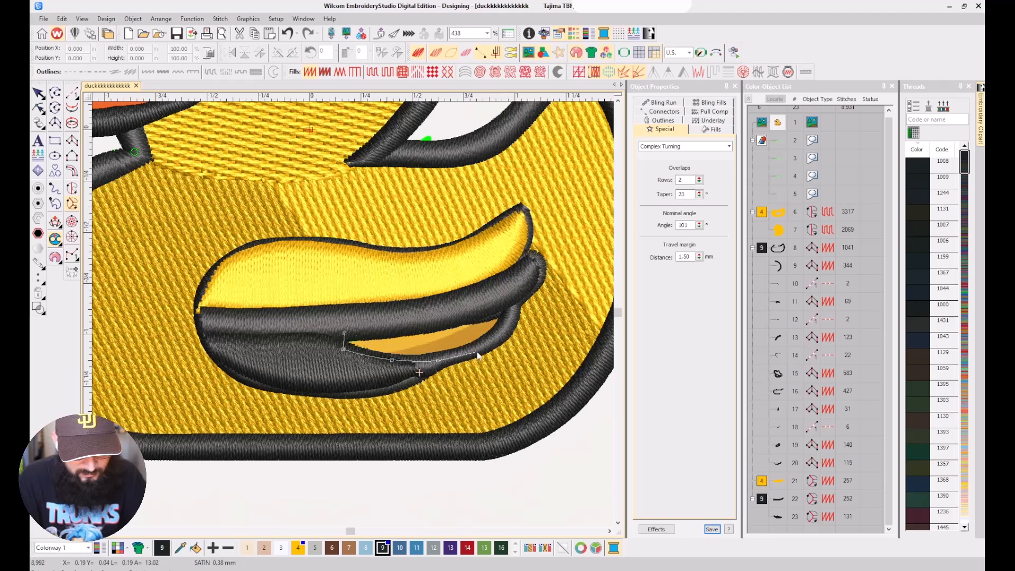
right_click(480, 347)
right_click(504, 328)
right_click(512, 316)
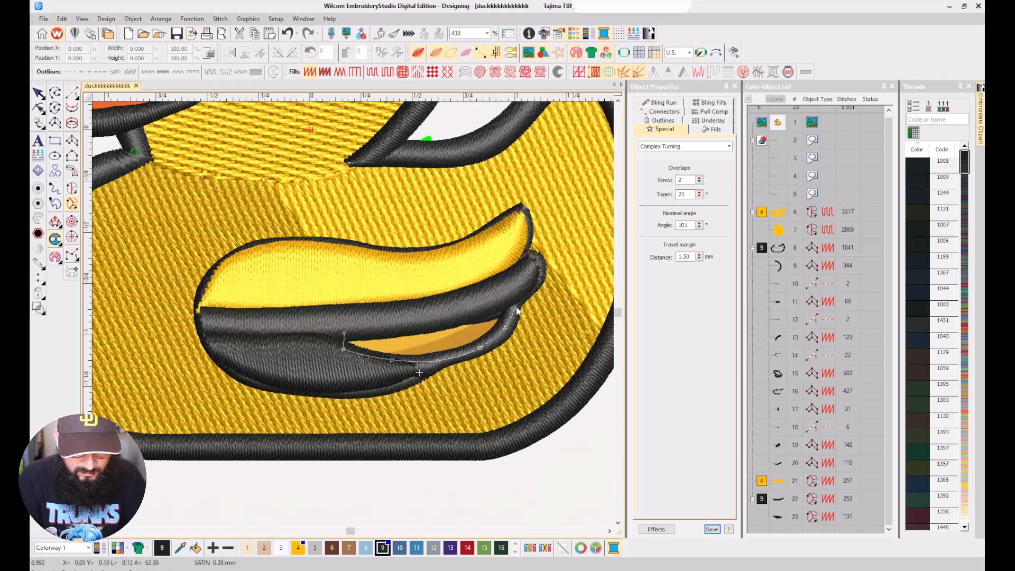
right_click(508, 305)
right_click(459, 320)
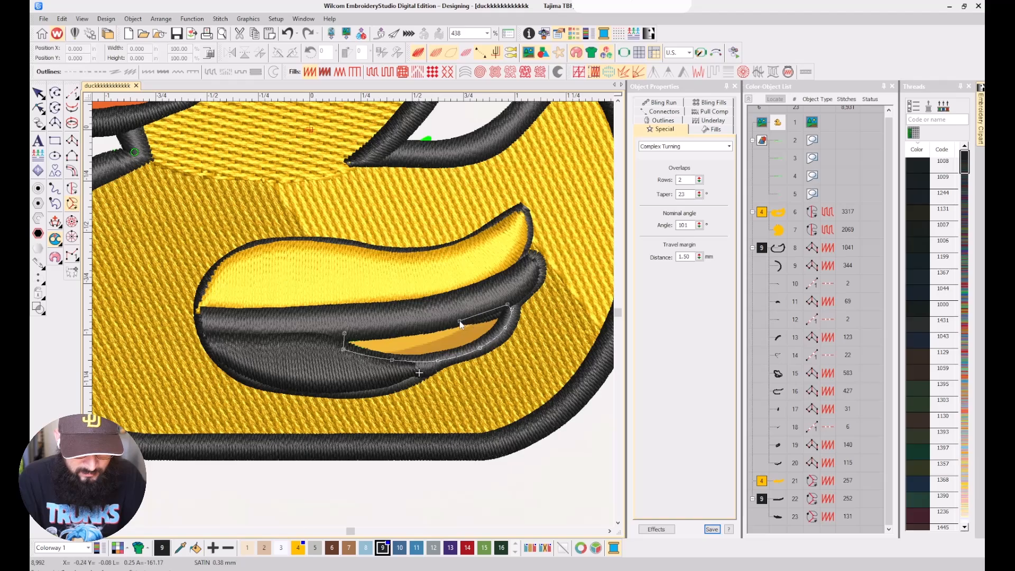
right_click(364, 335)
key(Return)
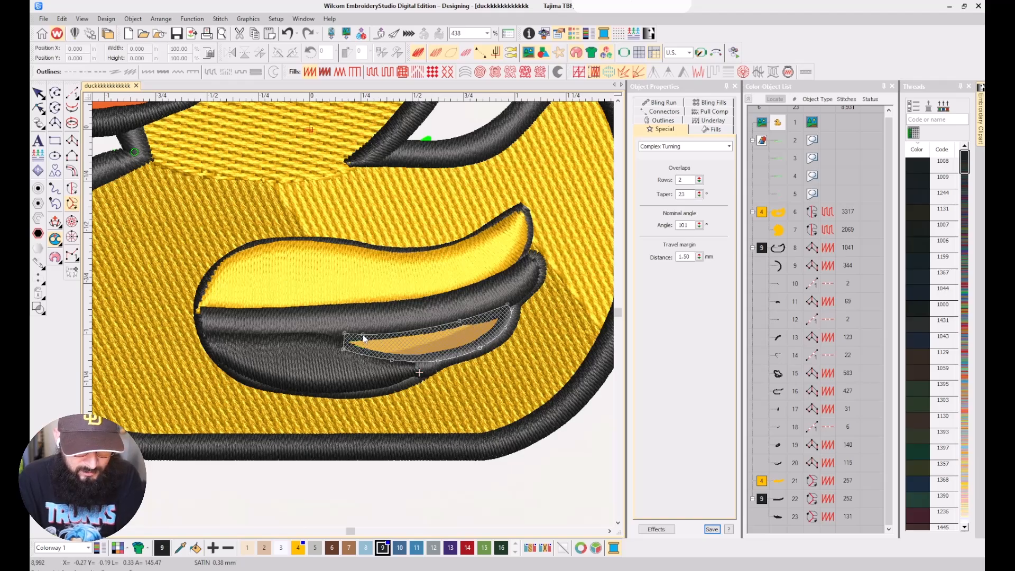
Add stitch angle lines across the lowest feather and generate its satin fill.
click(433, 319)
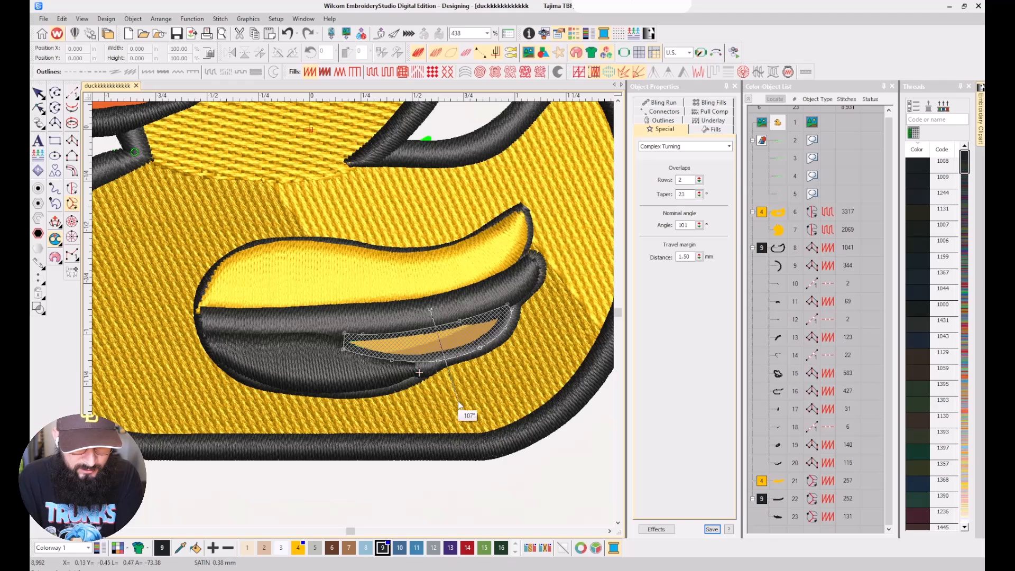
click(447, 365)
click(477, 308)
click(509, 363)
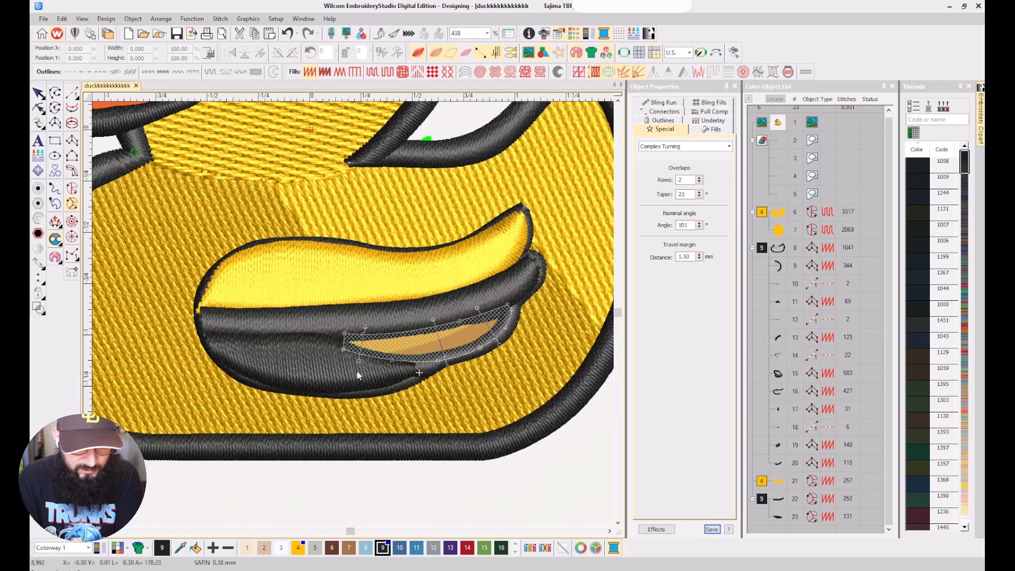
key(Return)
Select the three black wing fills together and recolour them with yellow colour 4.
shift+click(762, 483)
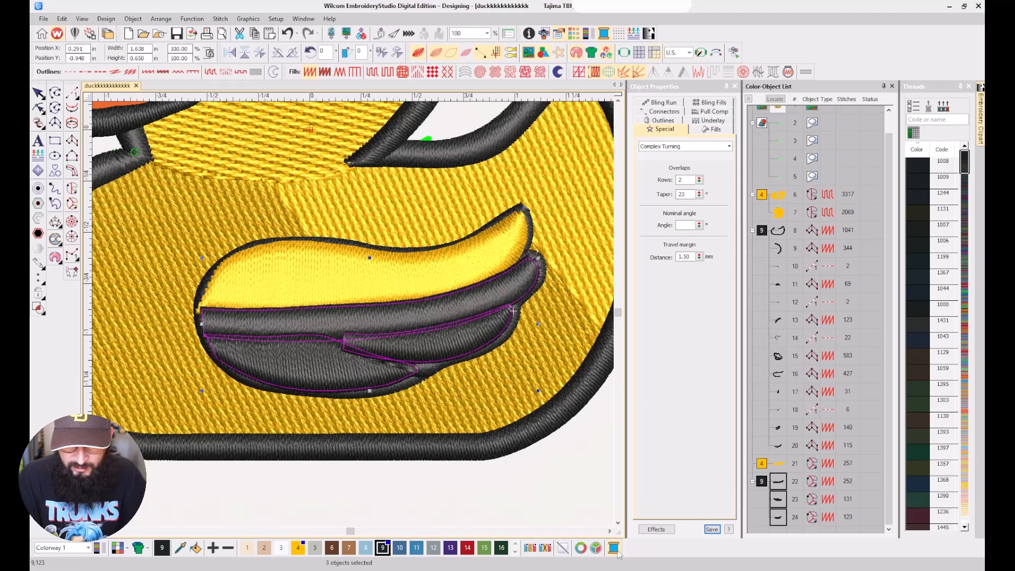
click(297, 547)
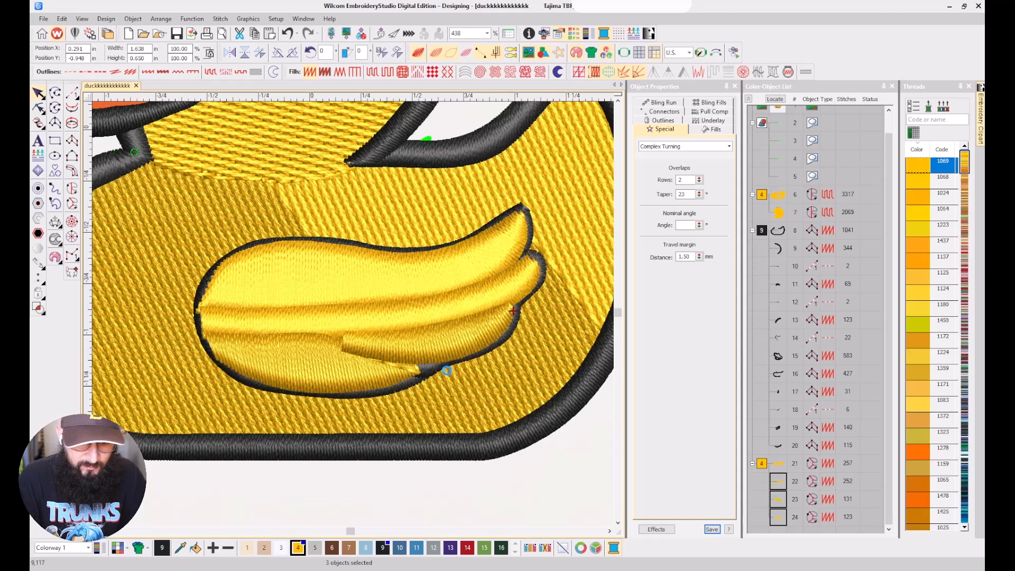
key(Escape)
Reorder the wing fills so the lower front section stitches first, followed by the lowest feather, the upper section and the middle section.
scroll(353, 314, down, 1)
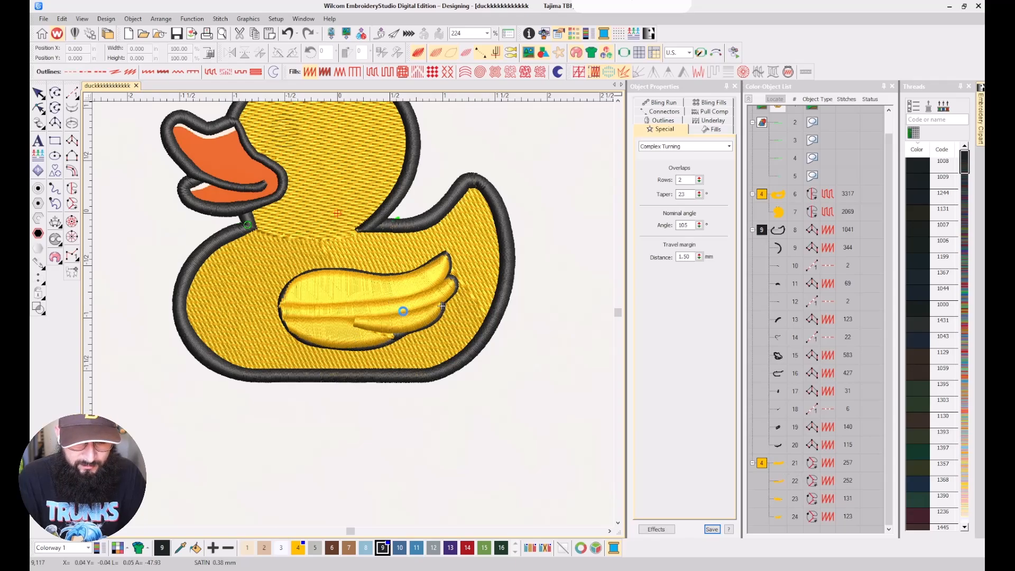
key(s)
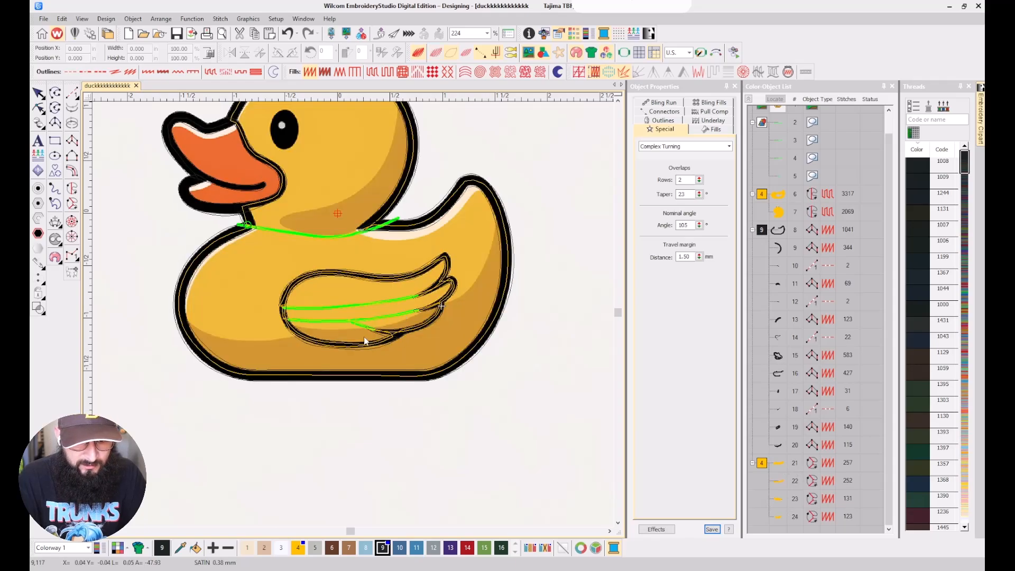
key(s)
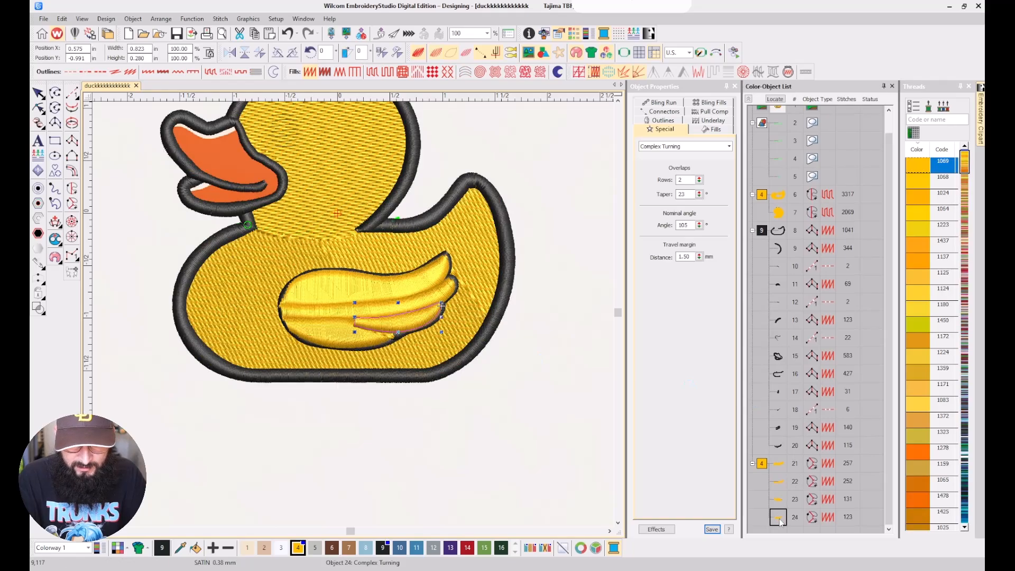
click(779, 502)
drag(783, 520, 781, 468)
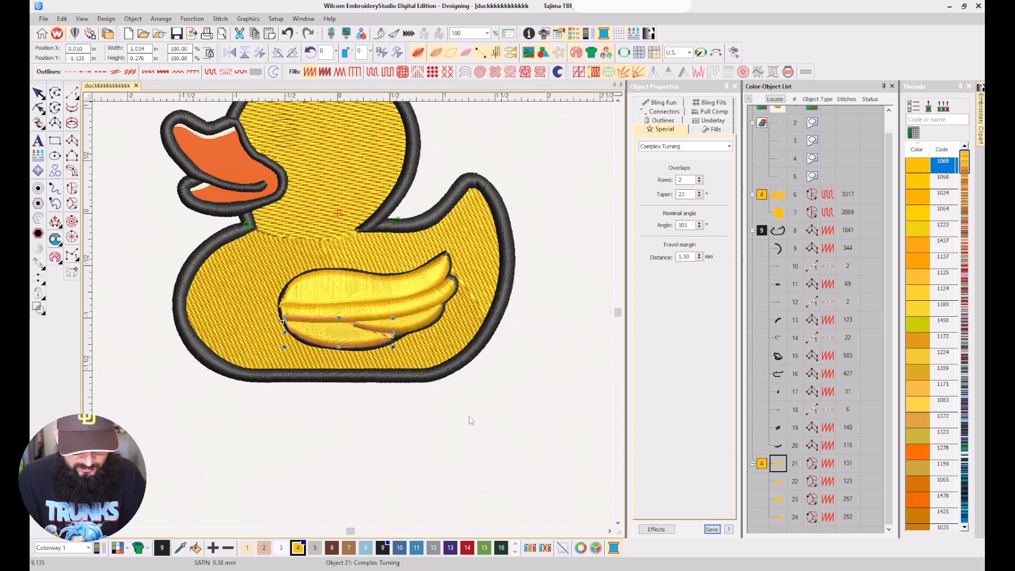
Reshape the lower front wing section, moving its exit point to the front end of the lowest feather.
scroll(351, 369, up, 2)
key(h)
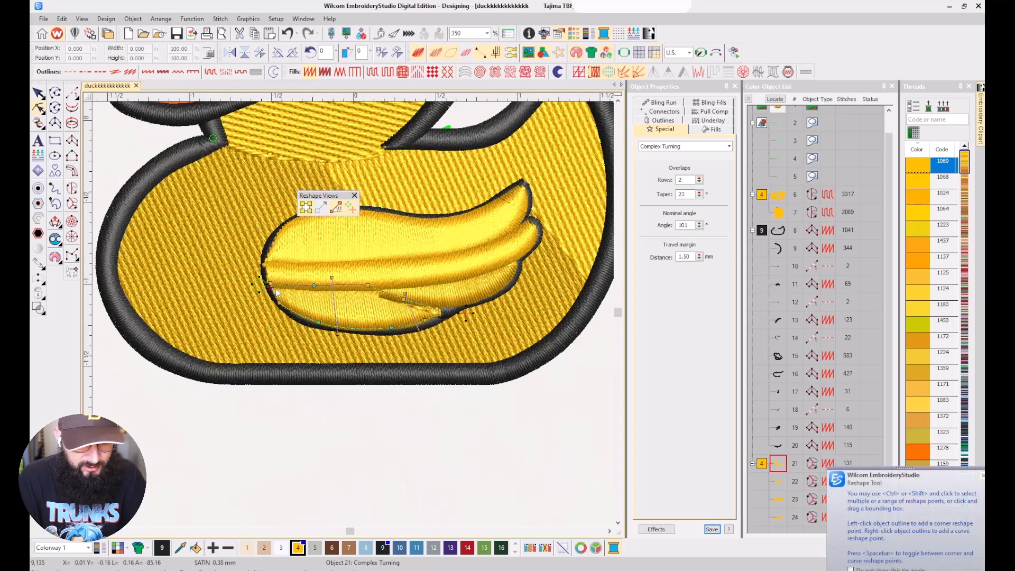
drag(465, 312, 377, 284)
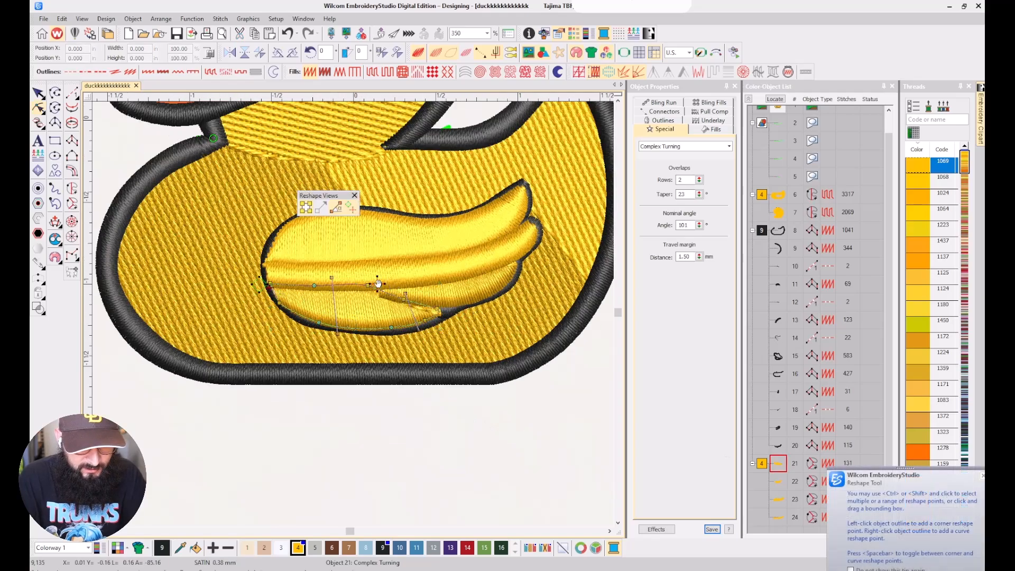
key(Escape)
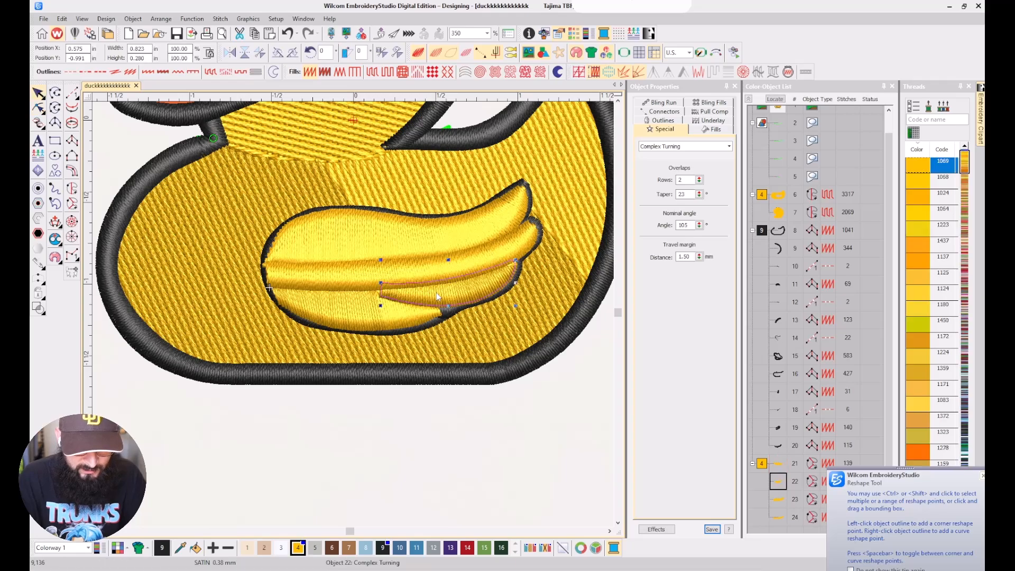
Reshape the lowest feather and the middle wing section, adjusting their entry and exit points at the feather tips and the wing's front.
click(367, 296)
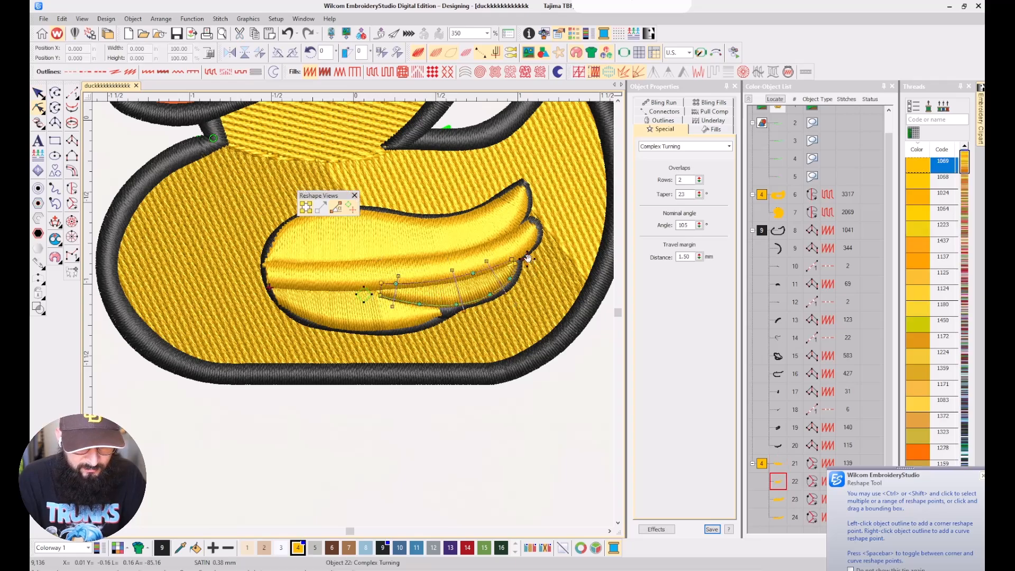
key(Escape)
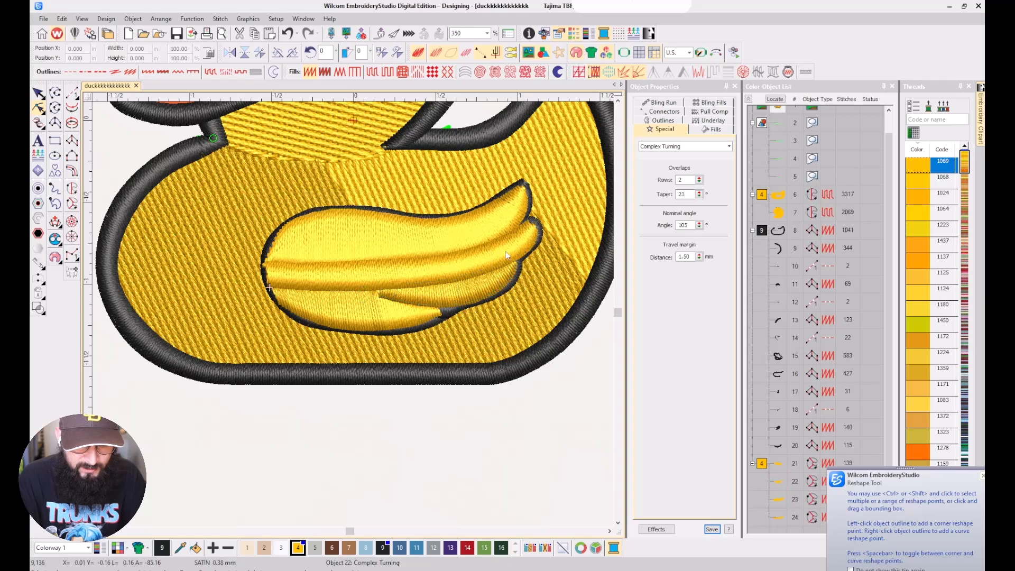
click(505, 252)
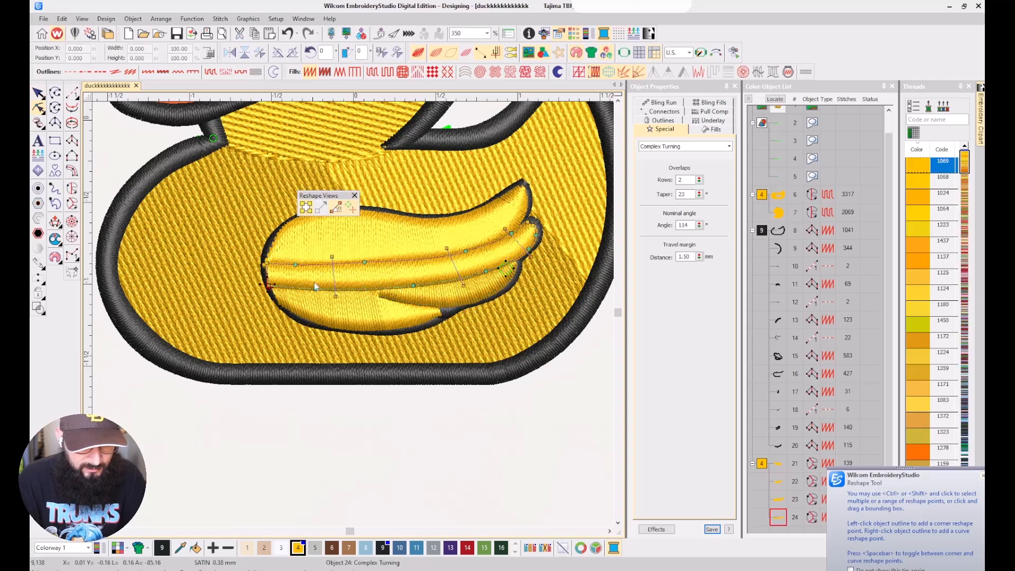
drag(267, 283, 265, 284)
key(Escape)
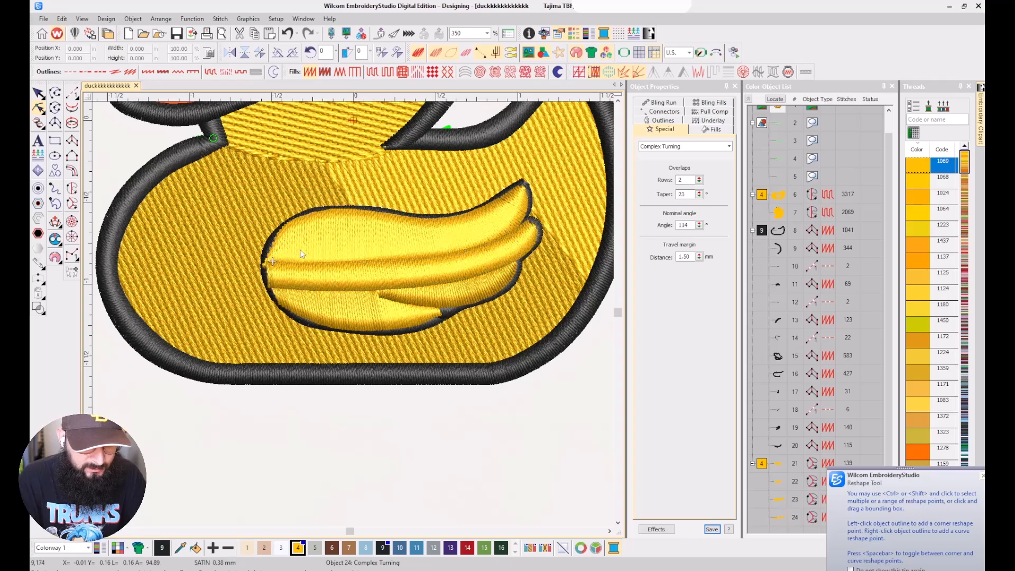
Reshape the upper wing section, moving its stitch end point from the wing's front to the upper feather's tip.
click(305, 245)
key(h)
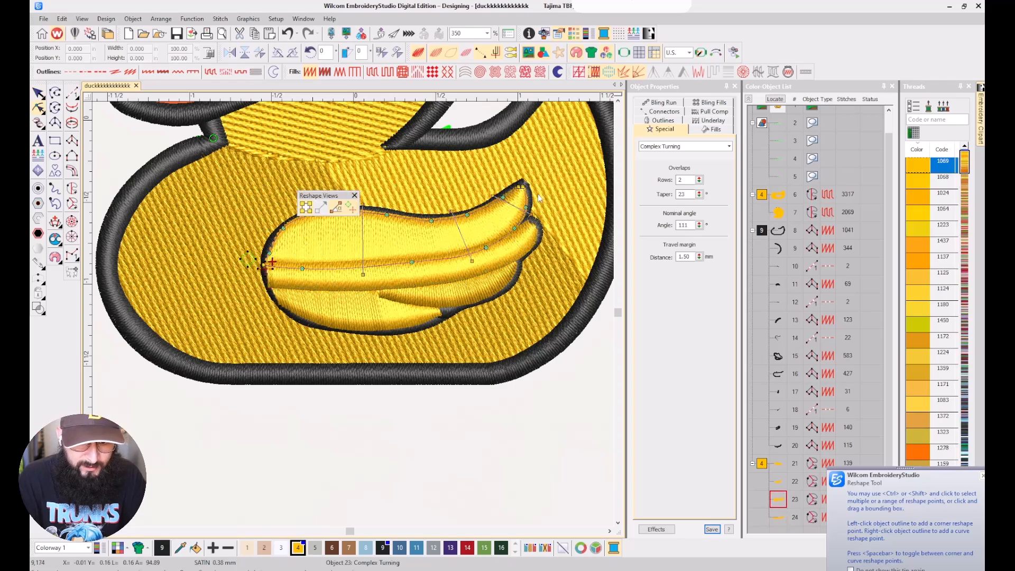
drag(265, 270, 530, 174)
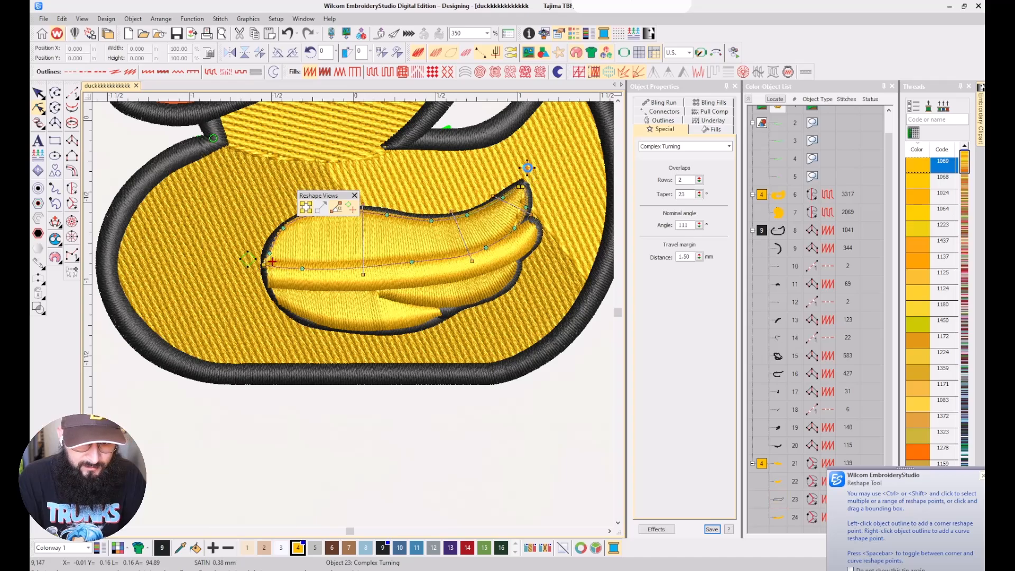
Move the middle wing section ahead of the upper section in the stitch order and go through the four wing fills to check their sequence.
click(778, 517)
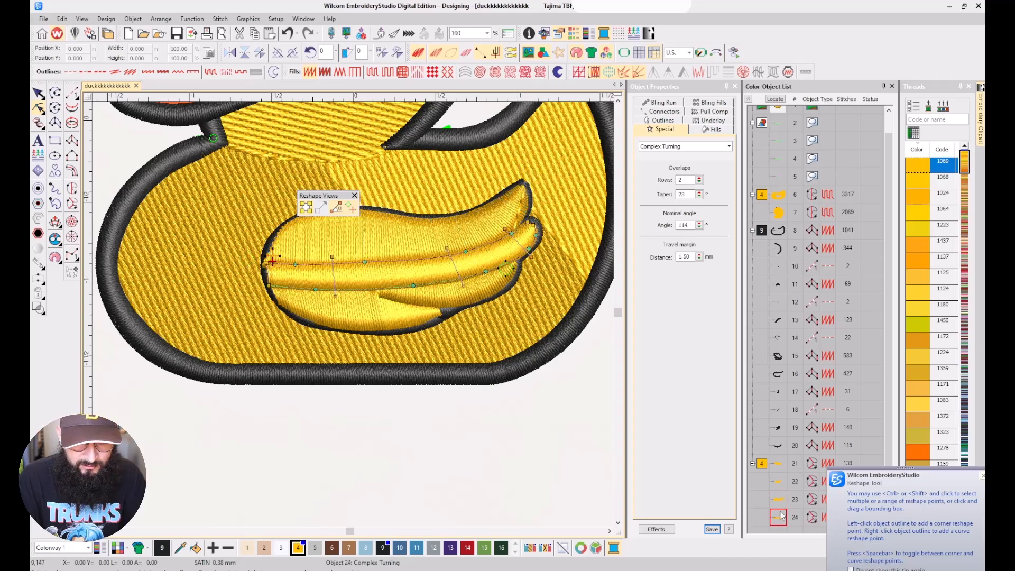
click(784, 482)
click(782, 511)
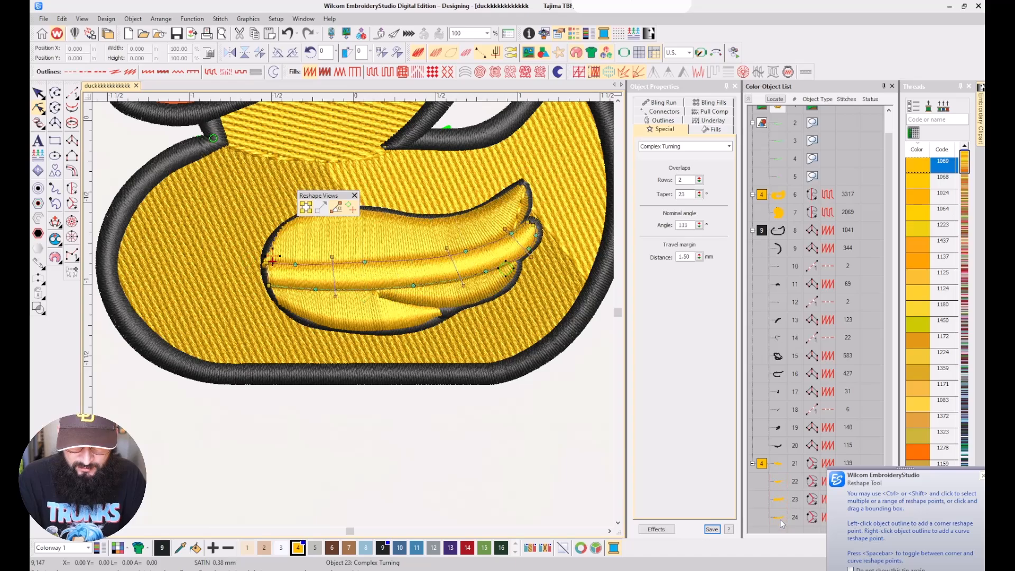
key(Escape)
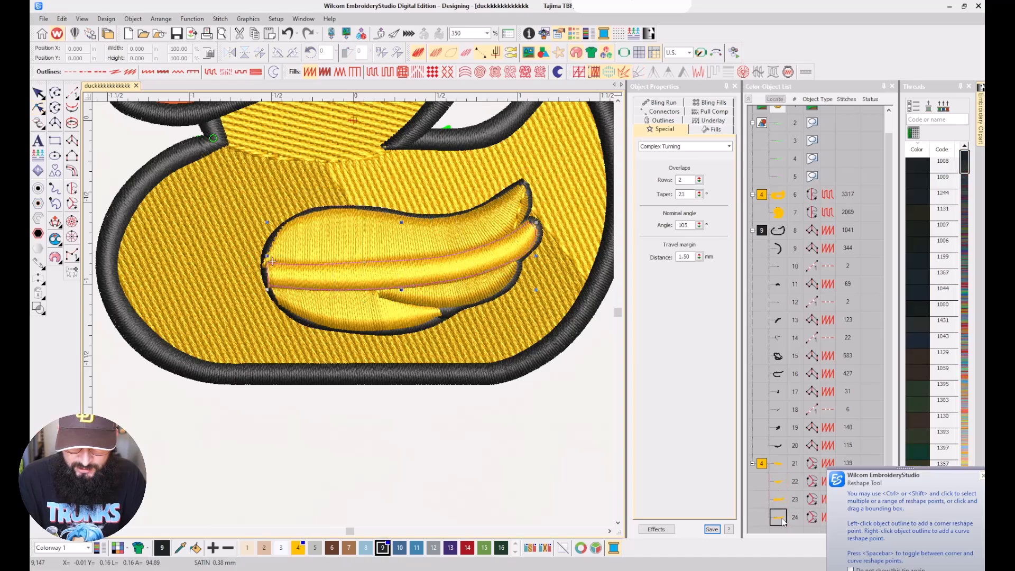
click(780, 497)
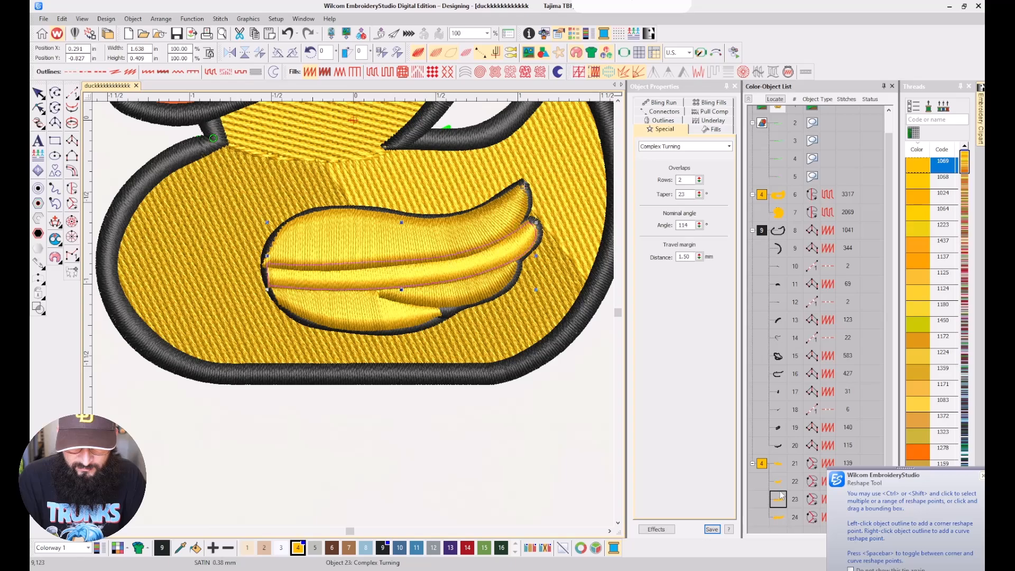
click(779, 465)
click(778, 482)
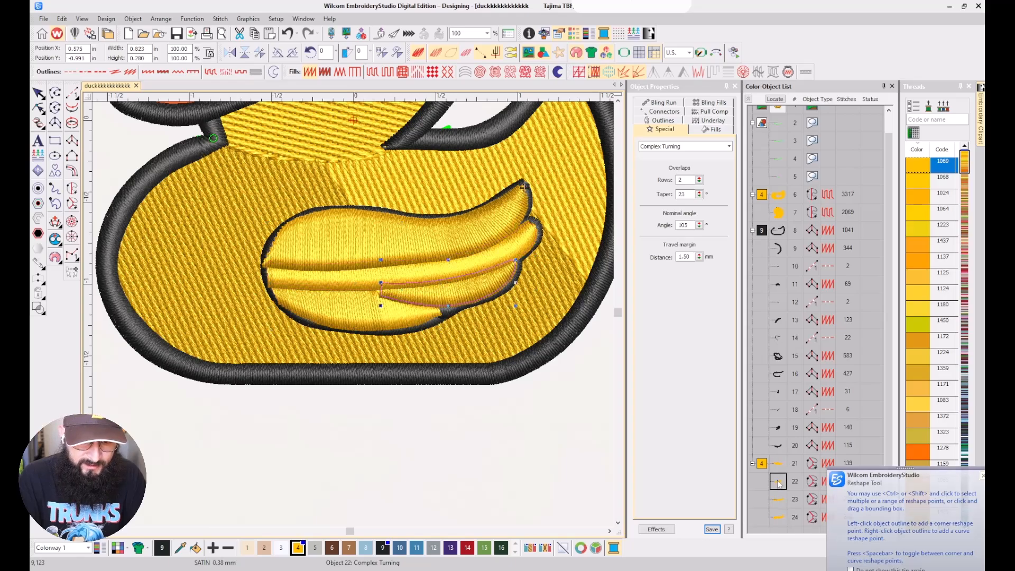
click(779, 519)
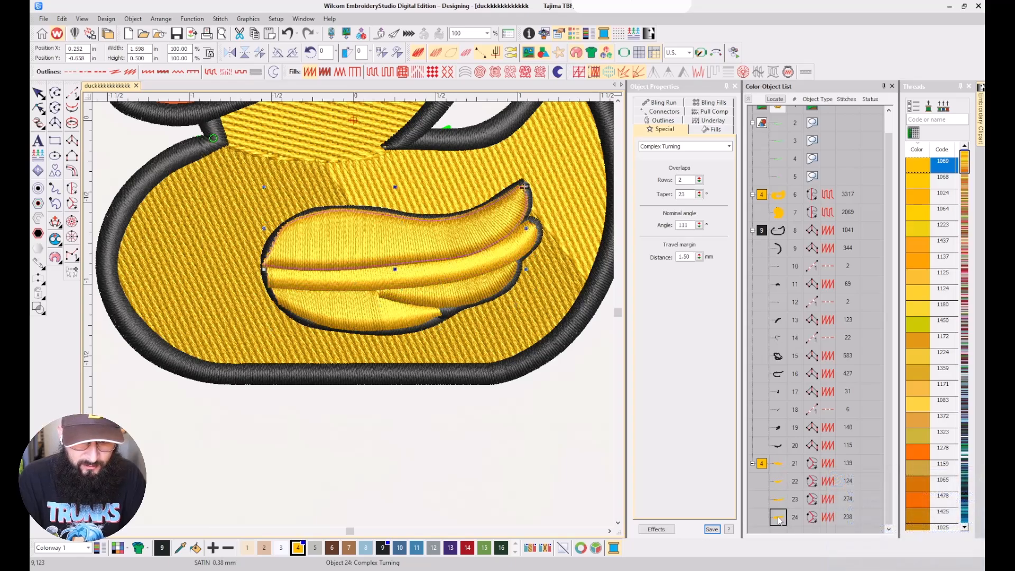
Move all four yellow wing fills ahead of the black outlines, directly after the yellow body and head fills.
click(706, 111)
click(661, 129)
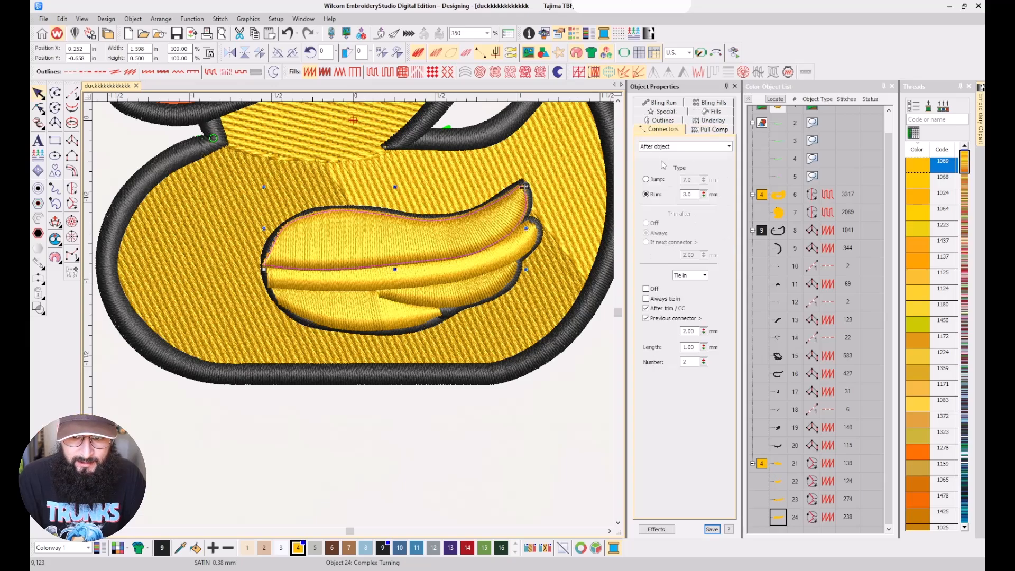
click(762, 464)
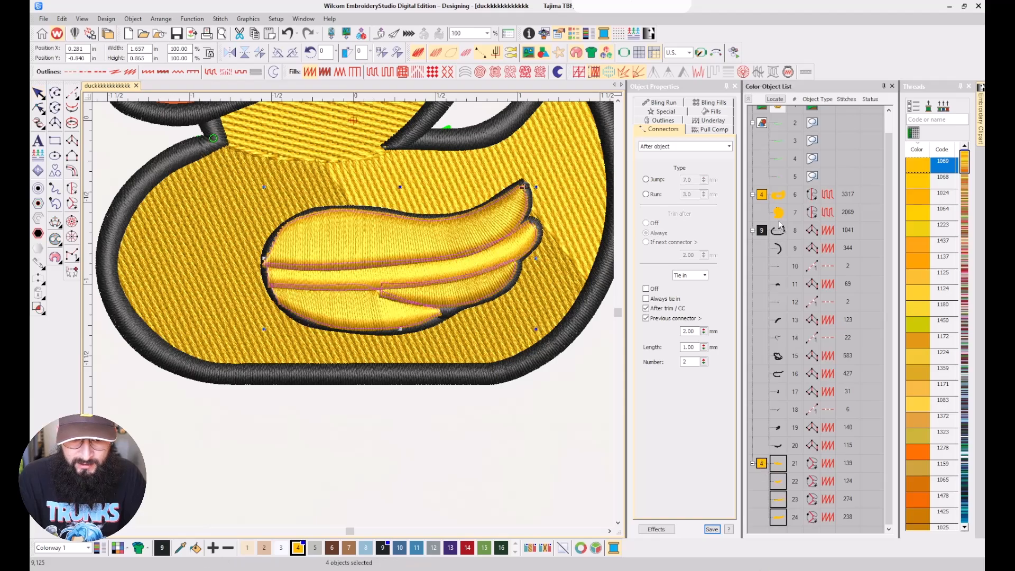
drag(779, 225, 781, 225)
key(Escape)
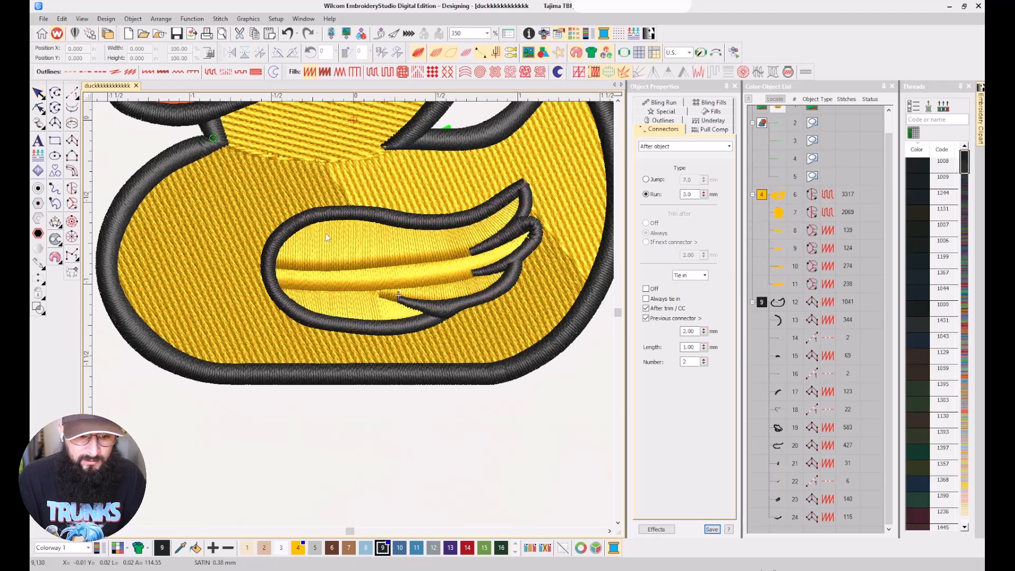
scroll(353, 314, down, 3)
scroll(353, 314, up, 3)
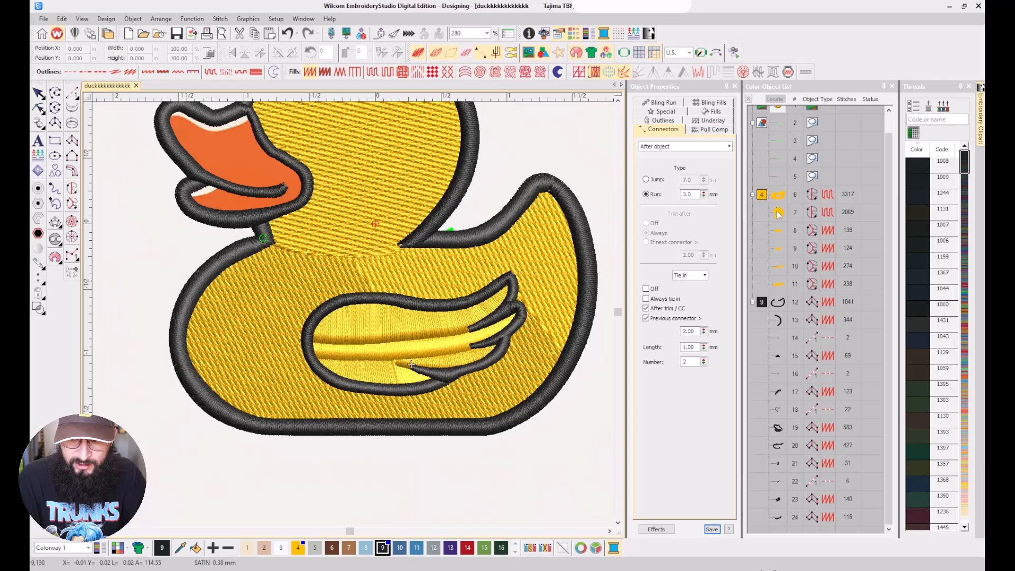
Try a satin spacing of 0.50 mm on the four yellow wing fills and settle on 0.70 mm.
click(779, 232)
shift+click(774, 282)
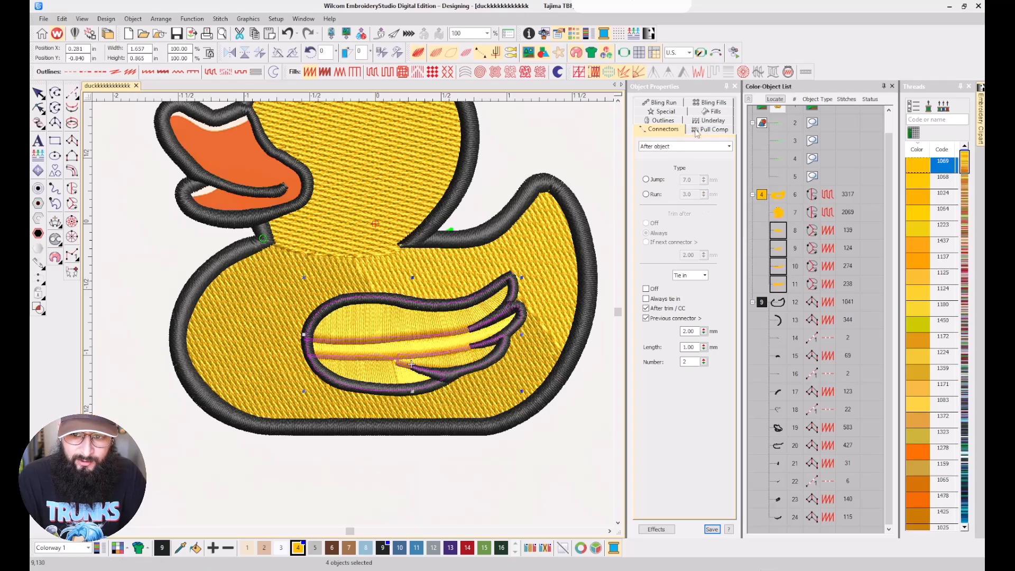
click(710, 113)
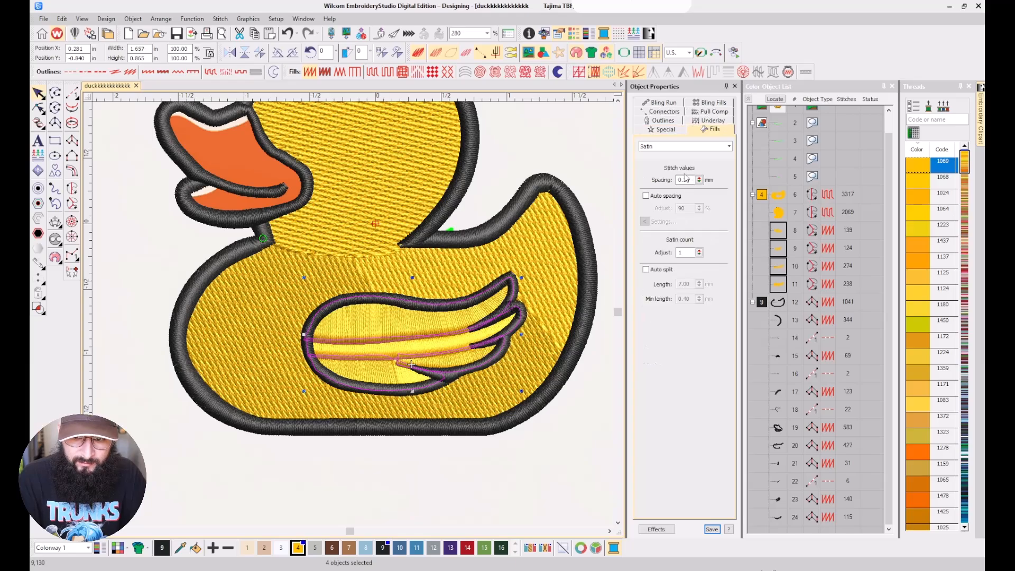
text(0.50)
key(Return)
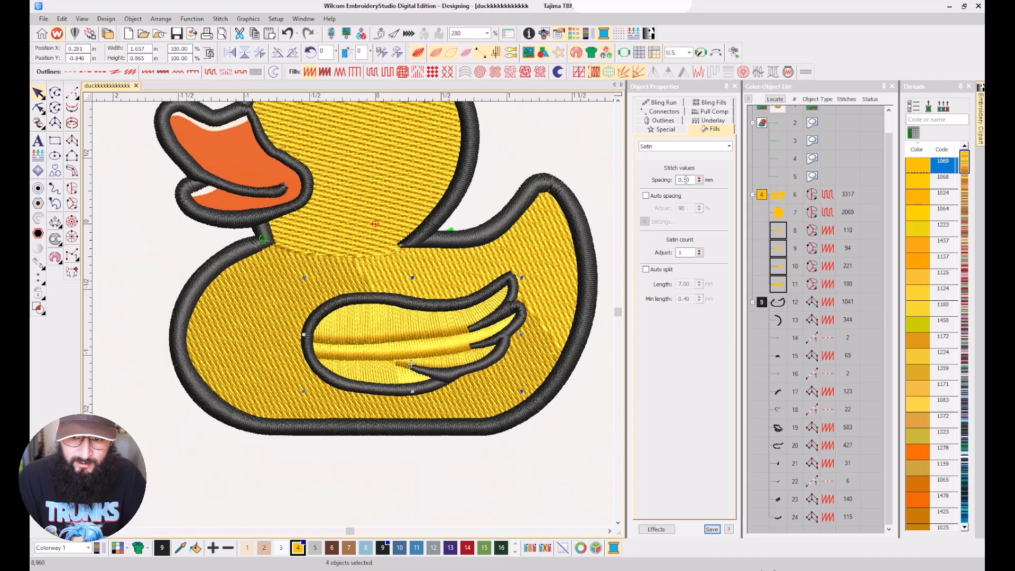
double_click(687, 180)
text(0.70)
key(Return)
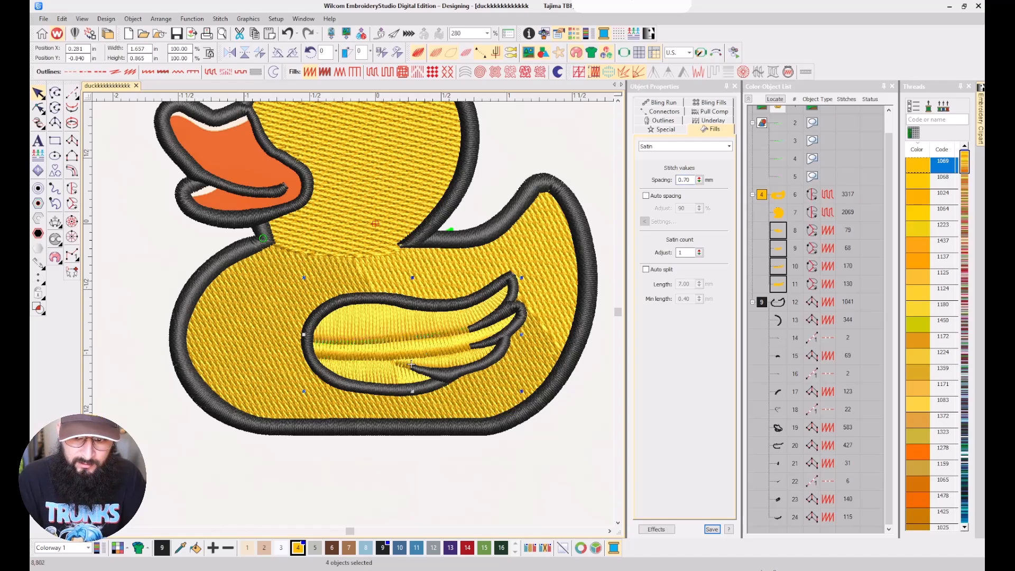
key(z)
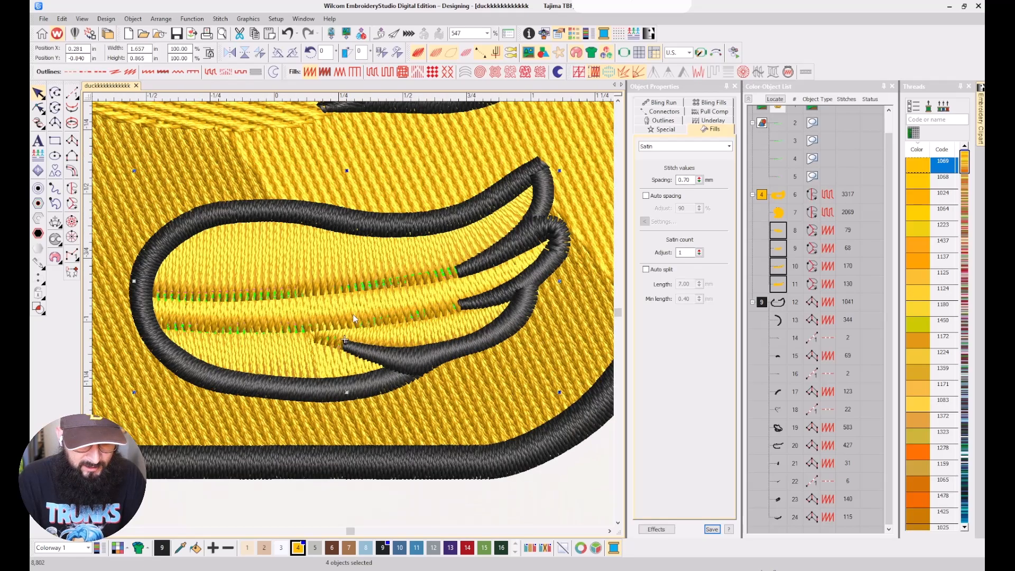
key(Escape)
scroll(353, 314, down, 2)
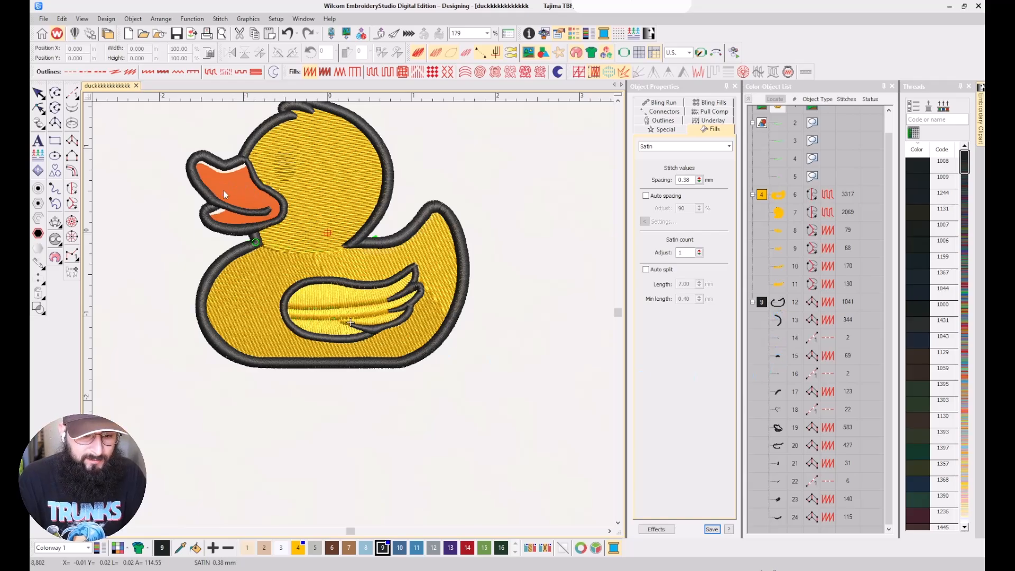
Filter the thread chart by ORANGE and assign thread 1278 to color slot 5.
click(415, 401)
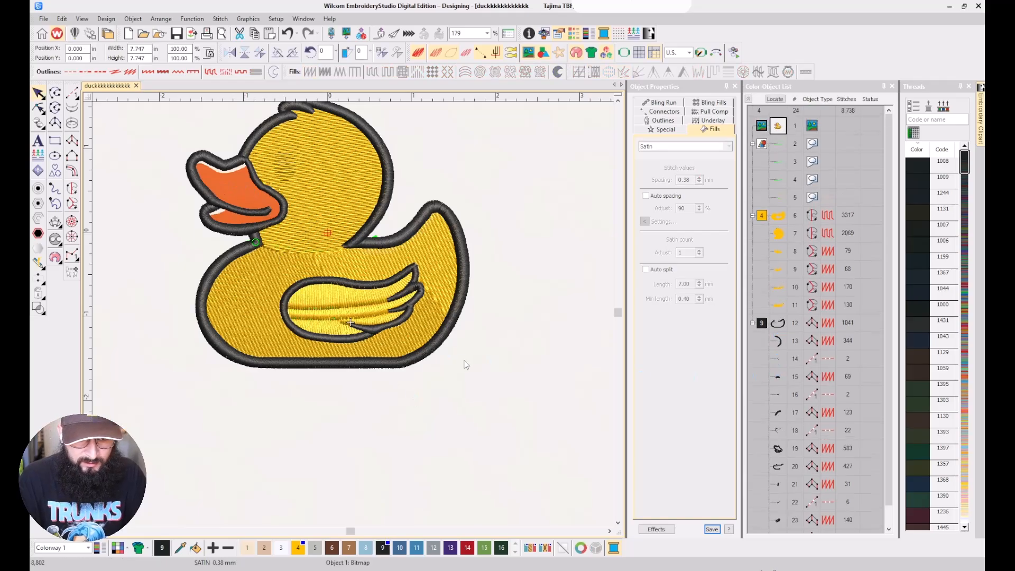
scroll(242, 332, down, 3)
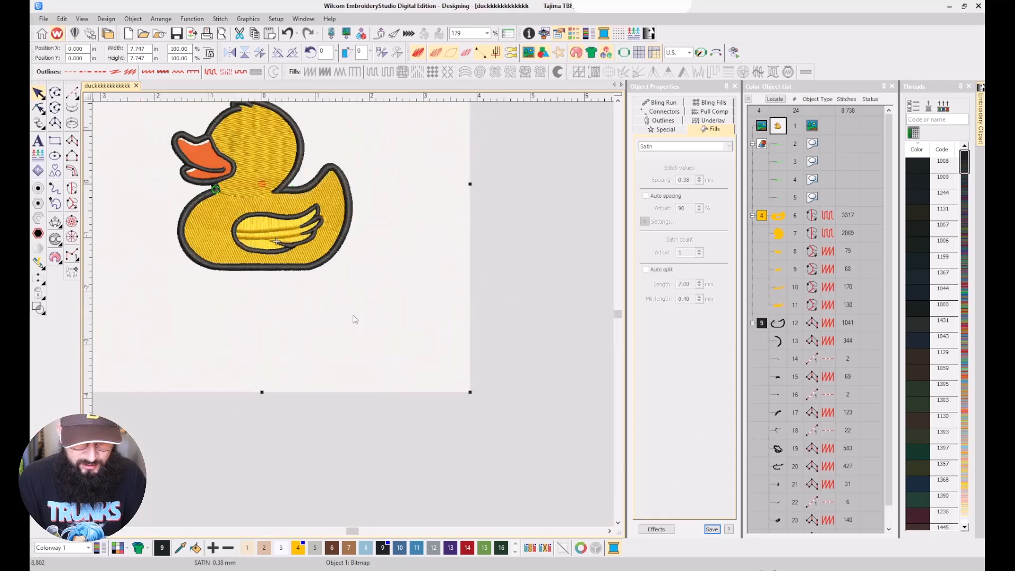
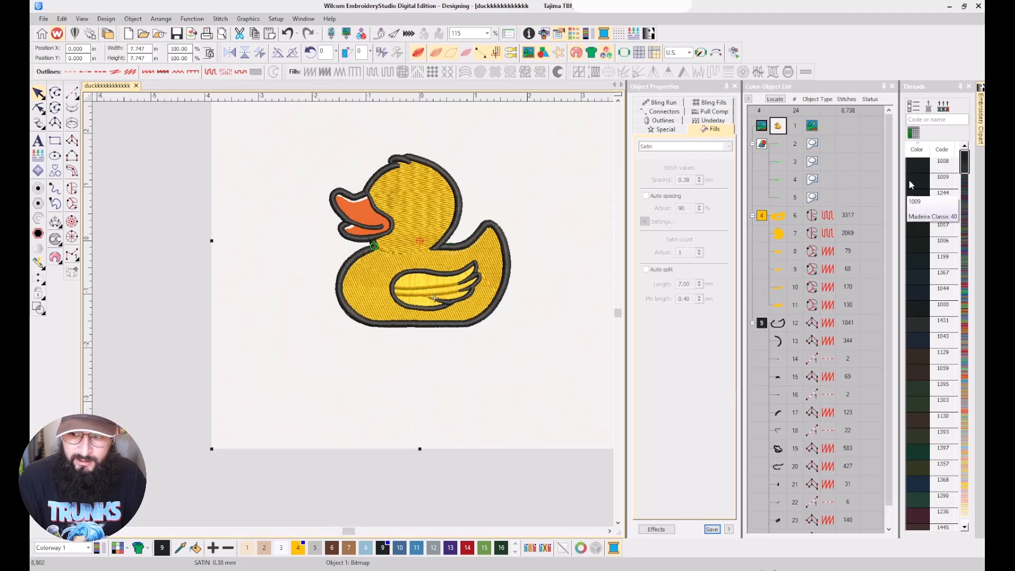
click(931, 125)
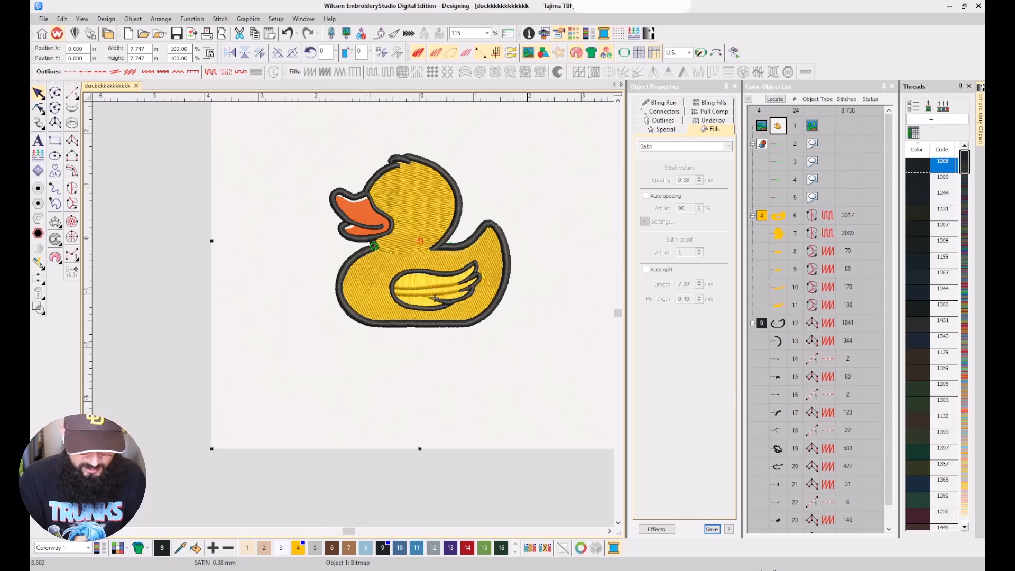
text(ORANGE)
click(444, 469)
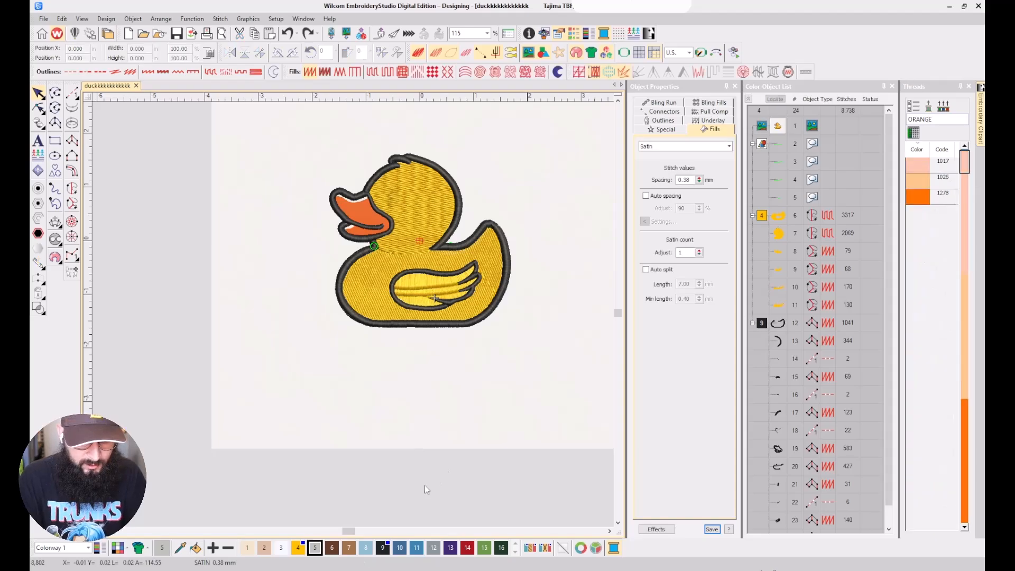
click(932, 196)
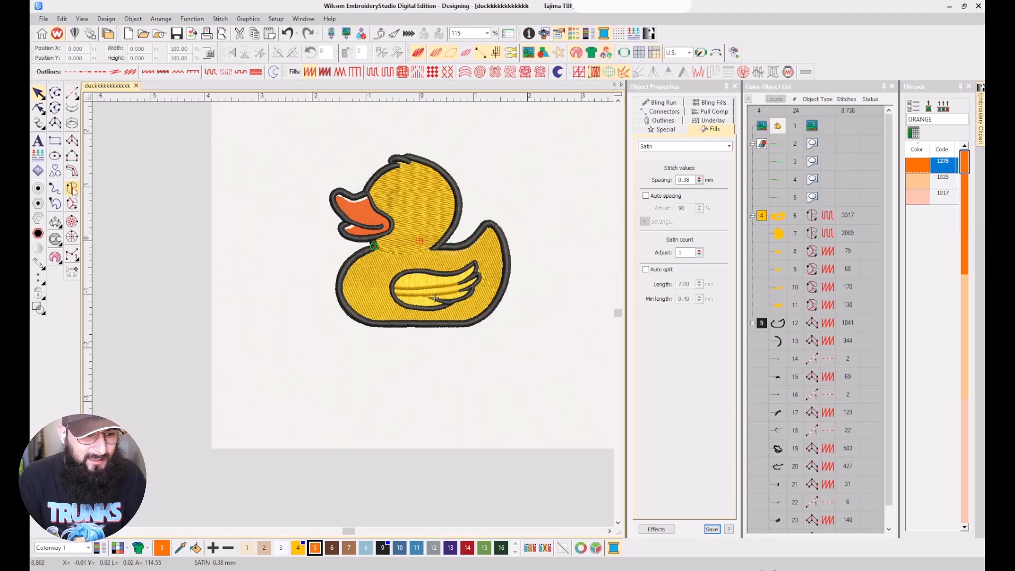
scroll(319, 338, up, 2)
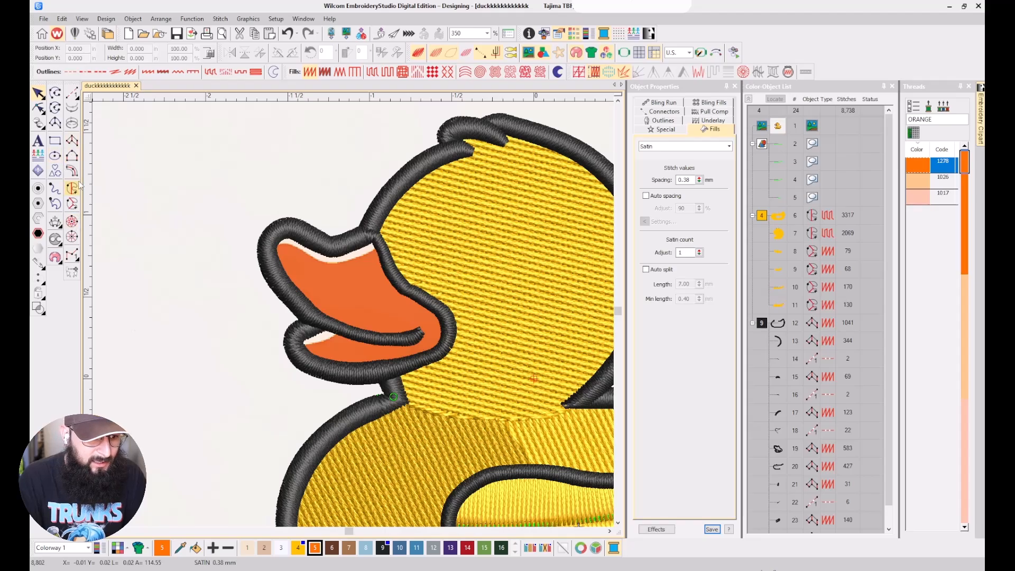
scroll(353, 314, up, 2)
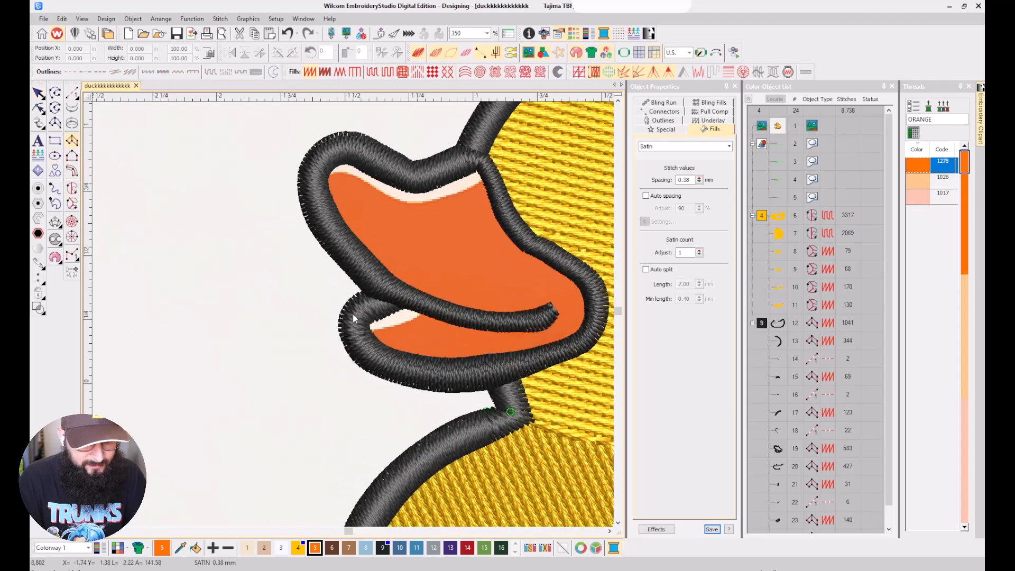
click(357, 306)
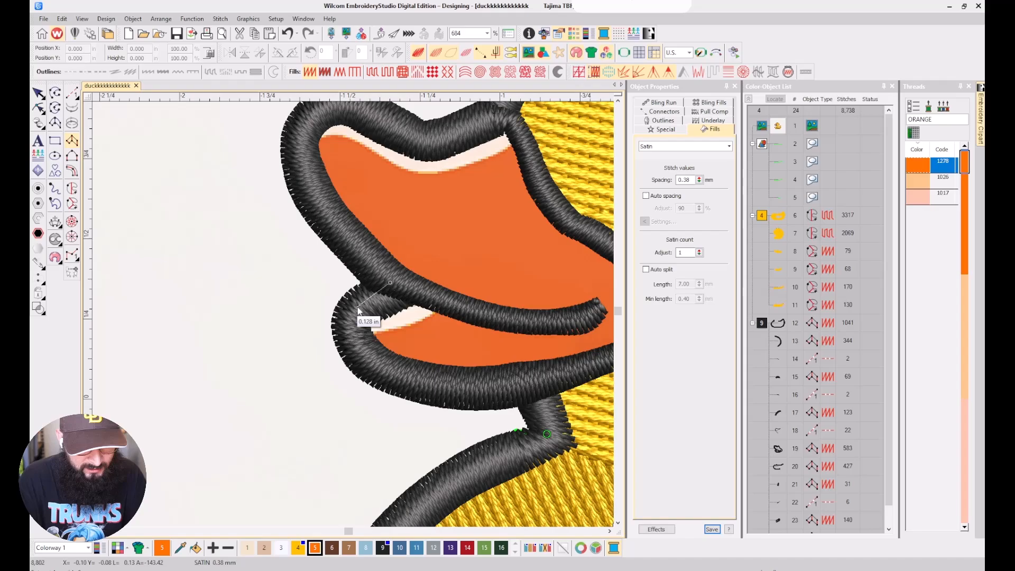
click(439, 296)
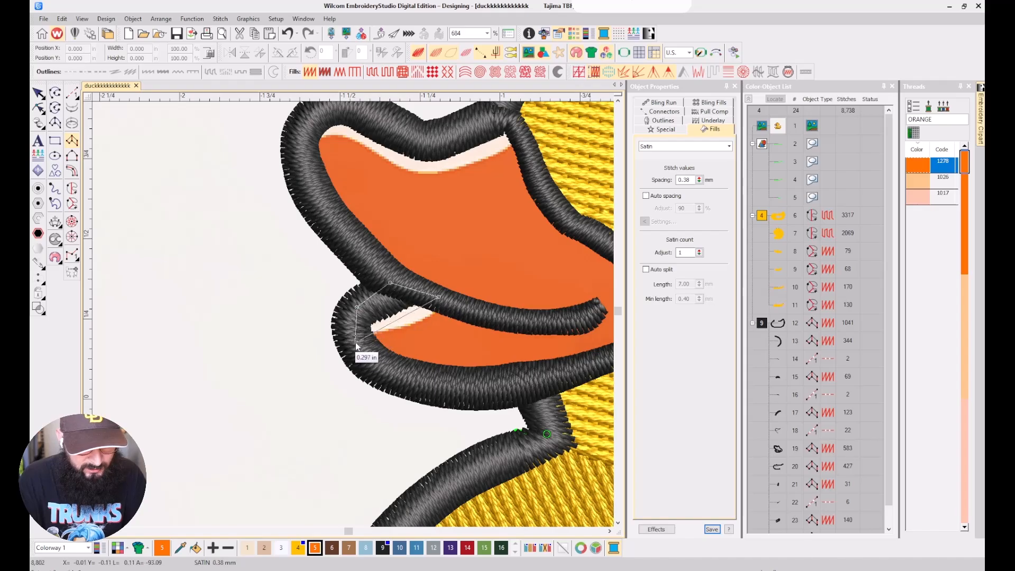
key(BackSpace)
click(408, 287)
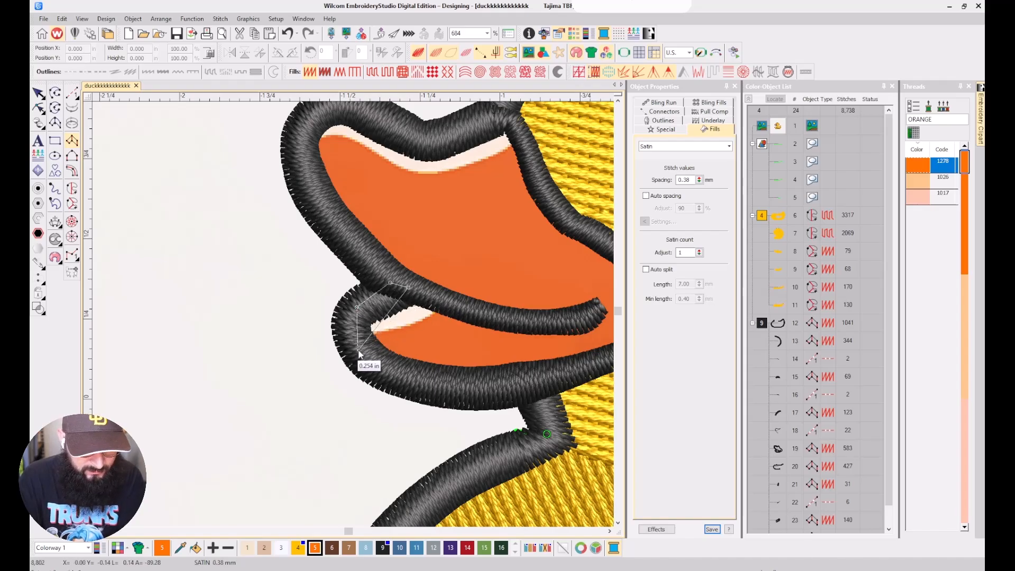
key(Escape)
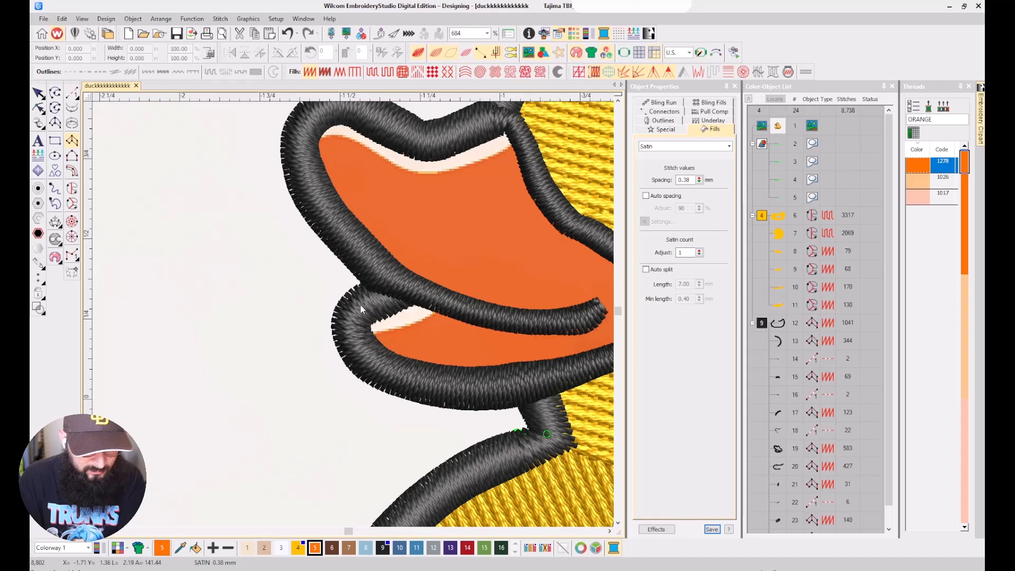
Digitize the lower beak as an orange Column A satin fill, pairing points along both edges from its front tip to the mouth corner.
click(383, 276)
click(356, 304)
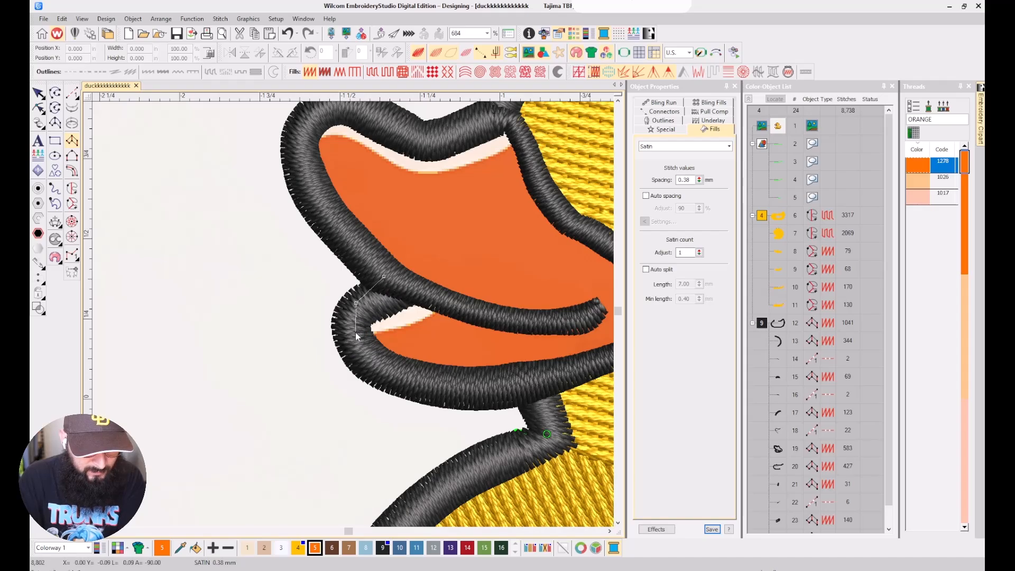
click(350, 330)
click(417, 288)
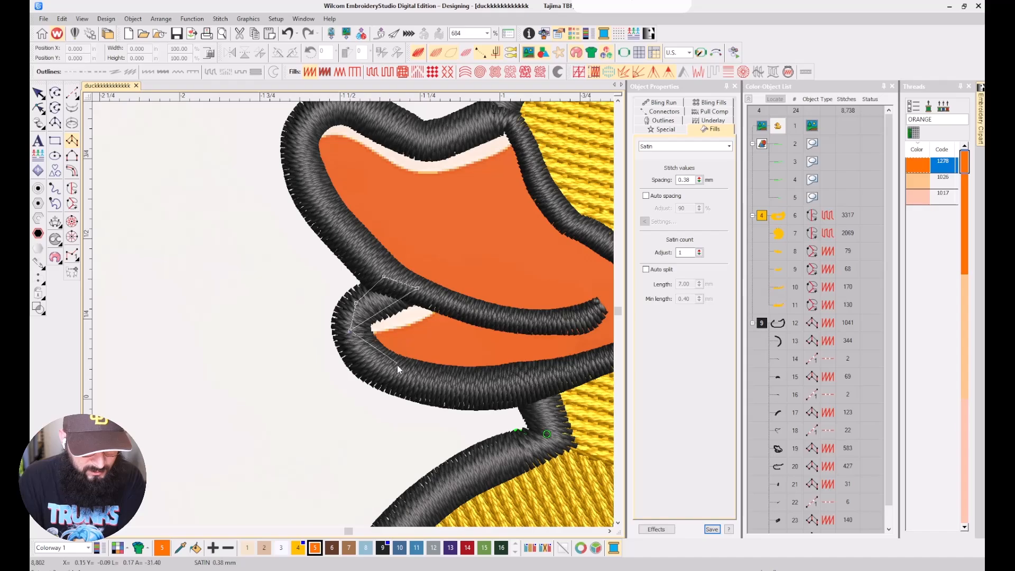
click(387, 373)
click(461, 306)
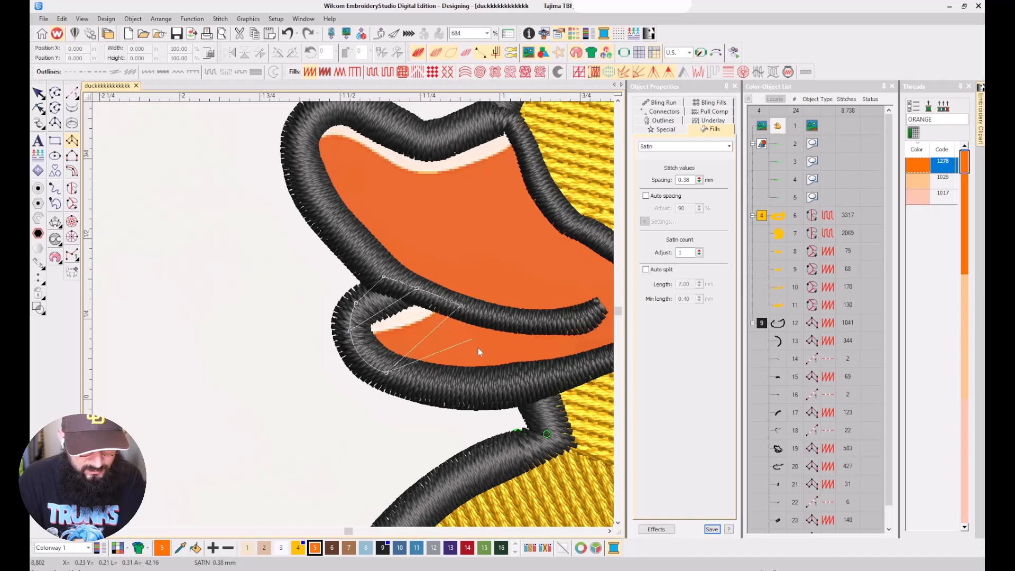
click(501, 387)
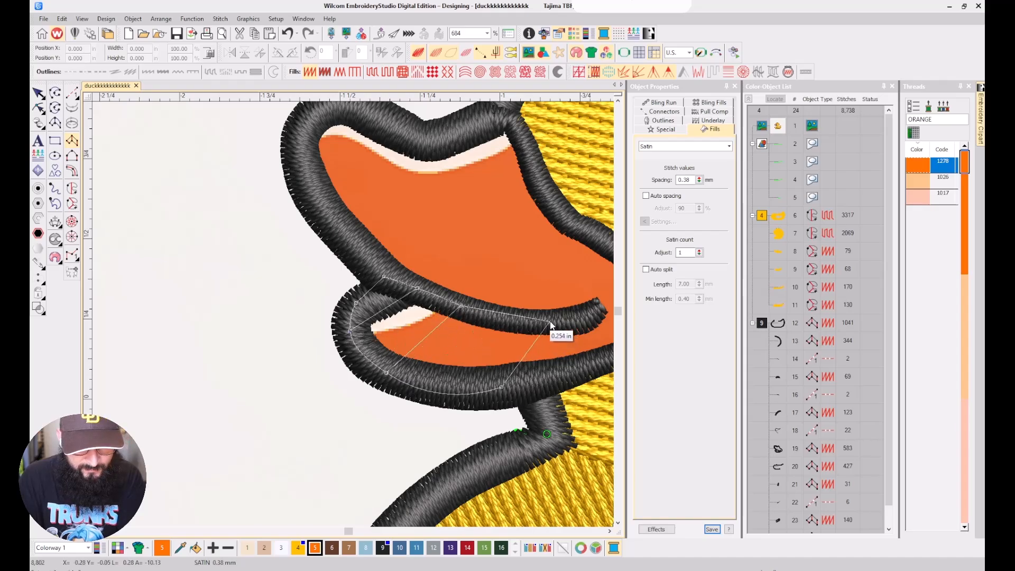
click(549, 321)
click(478, 337)
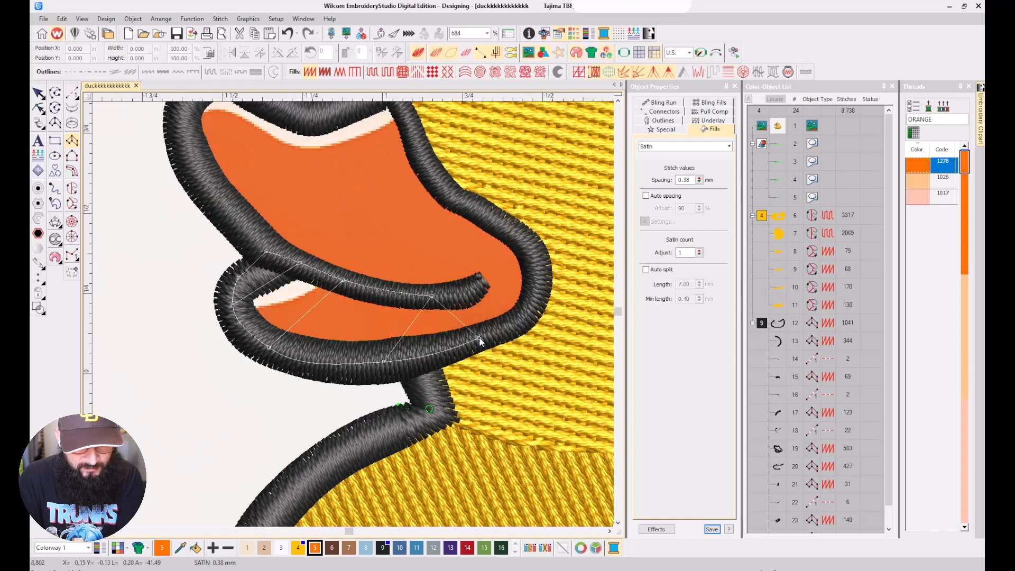
click(476, 287)
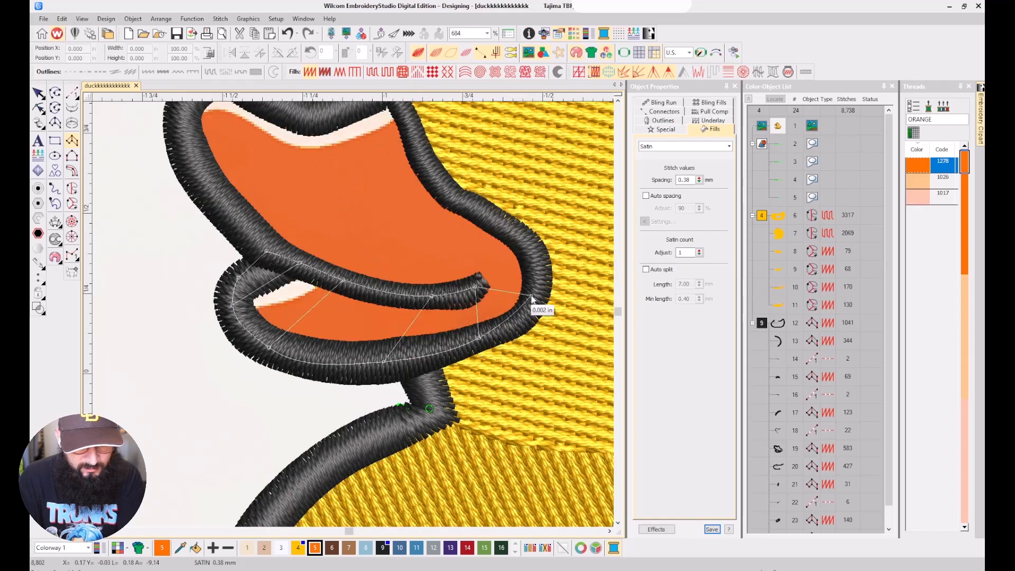
click(522, 319)
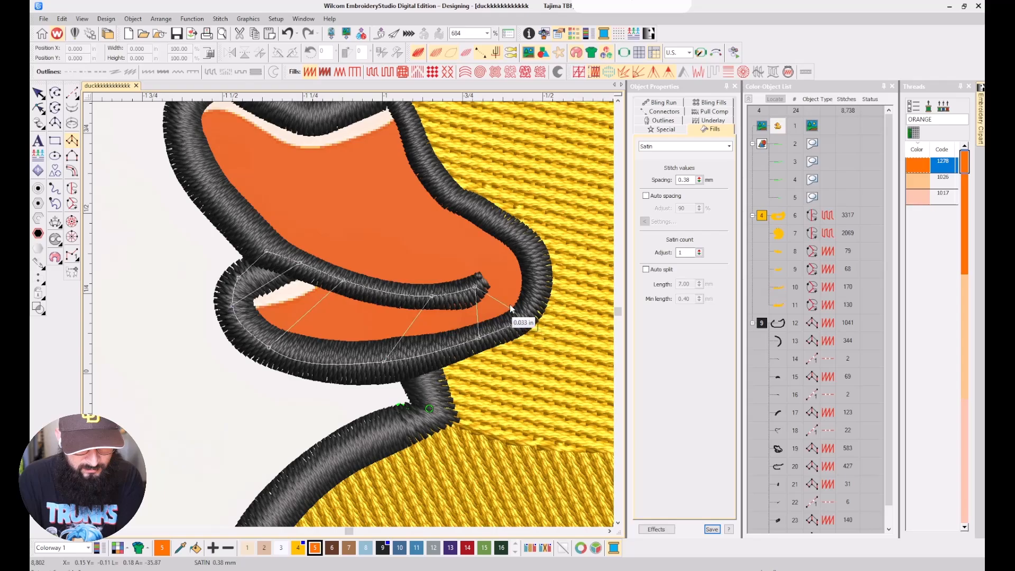
click(482, 286)
click(537, 280)
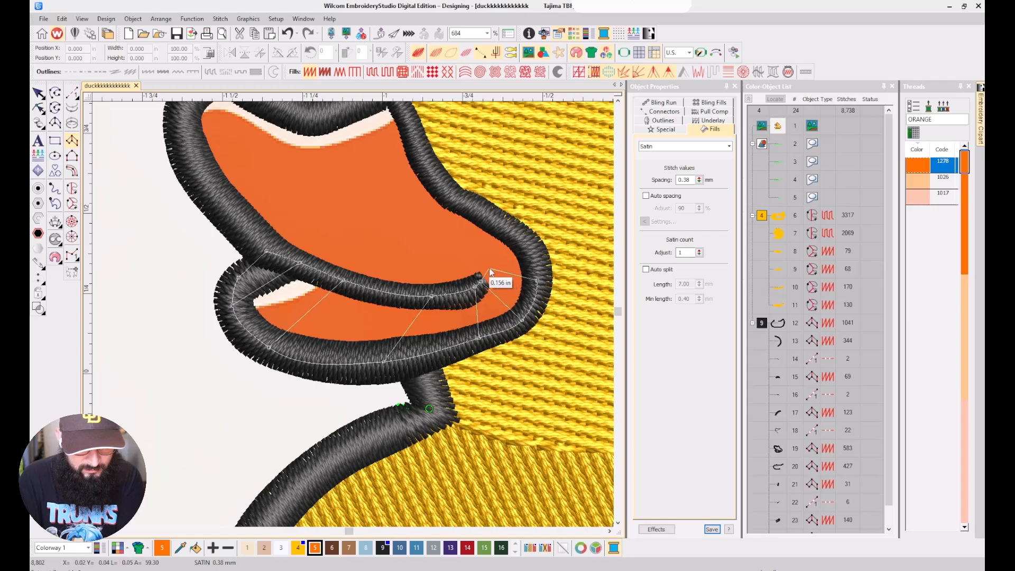
key(Return)
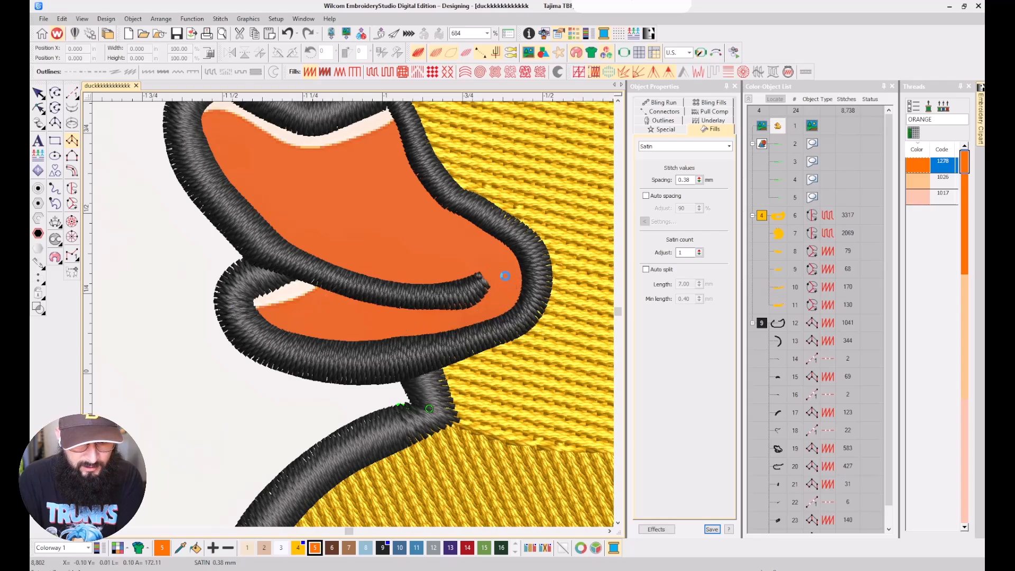
Try satin spacings of 0.70 mm and 0.60 mm on the lower beak fill and settle on 0.55 mm.
click(778, 517)
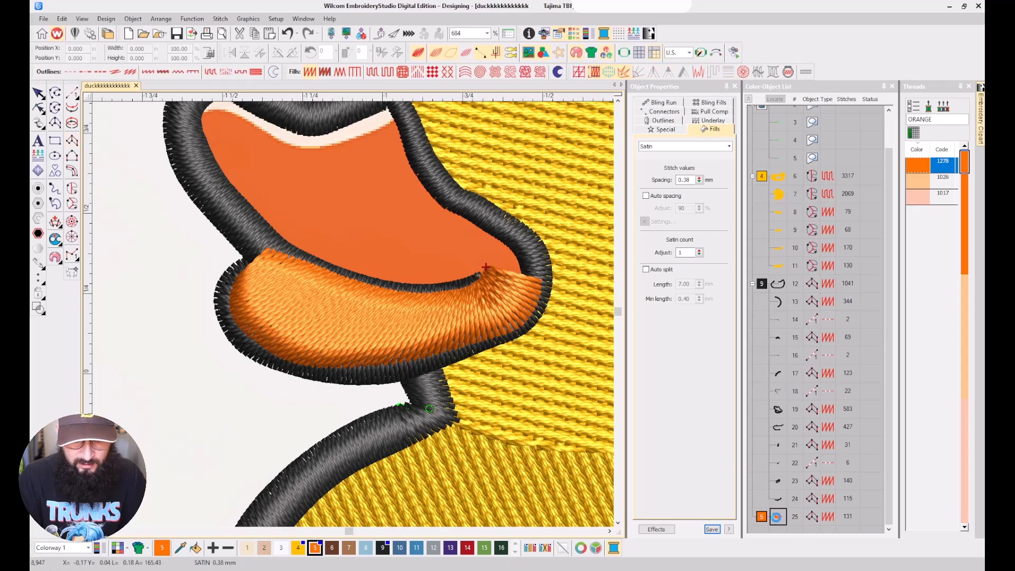
click(685, 181)
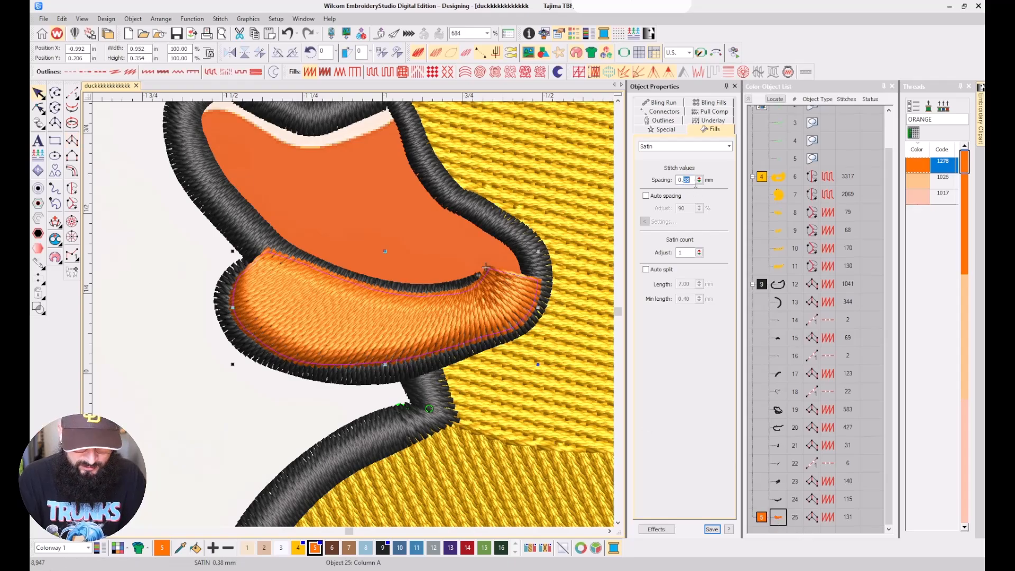
text(0.7)
key(Return)
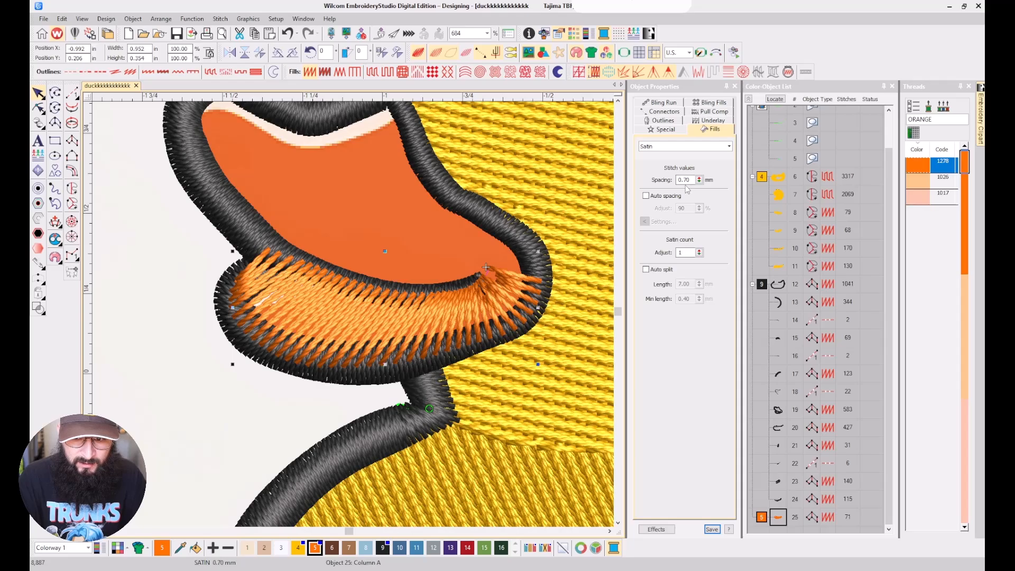
click(693, 180)
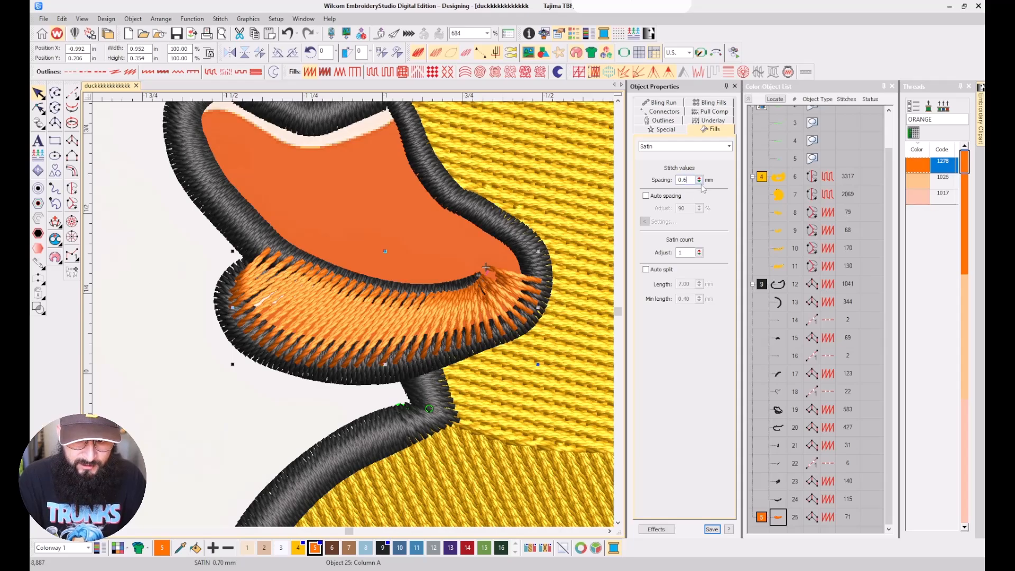
key(Return)
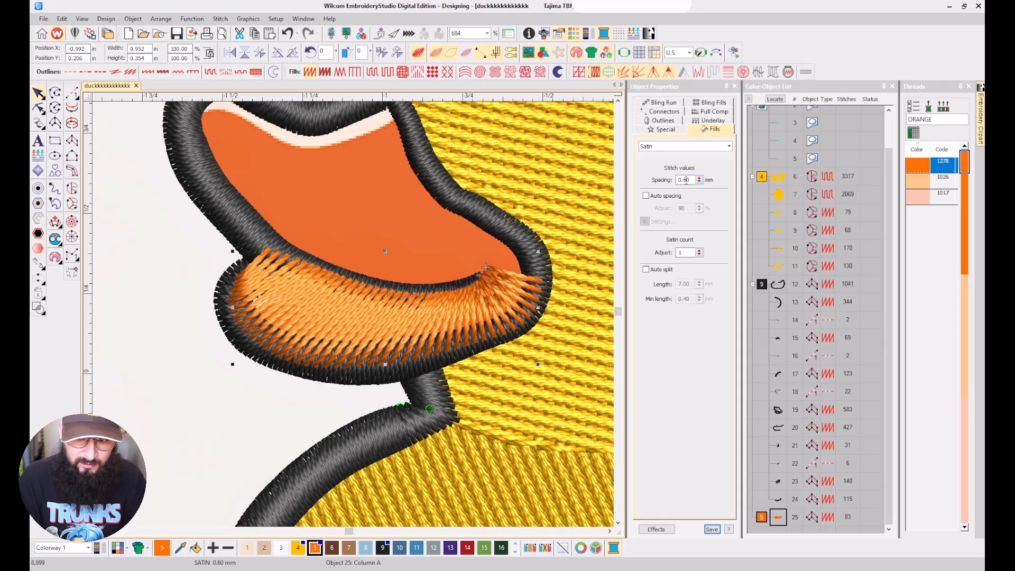
click(685, 180)
text(0.55)
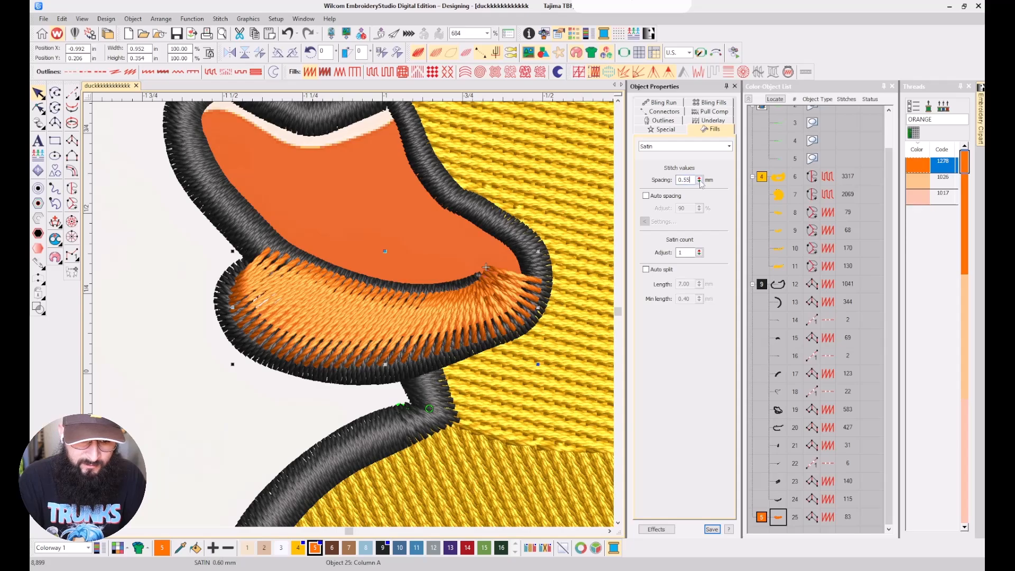
key(Return)
key(Escape)
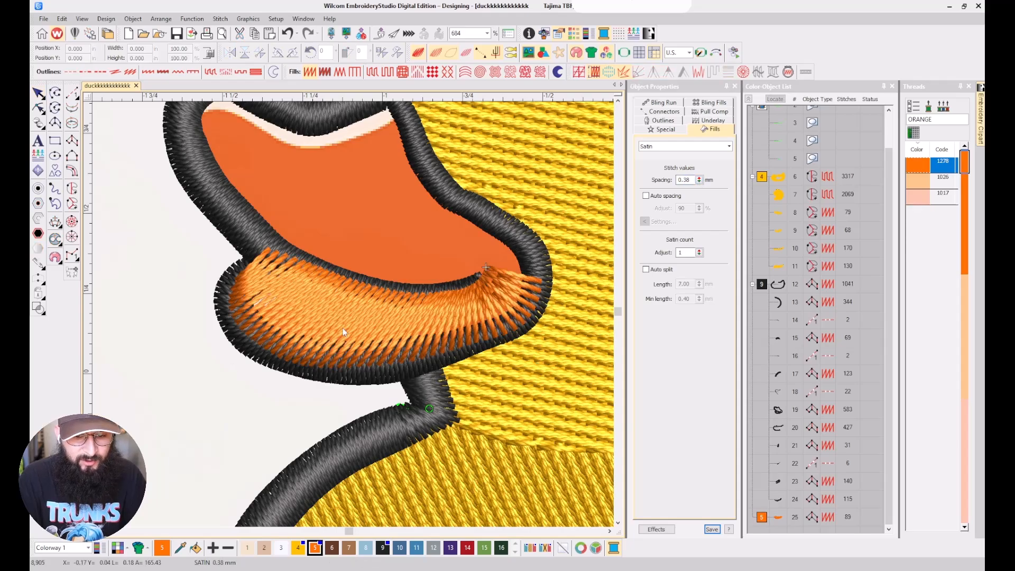
Digitize the upper beak as an orange Column A satin fill, pairing points along both edges from the mouth corner to the rounded front tip.
click(72, 141)
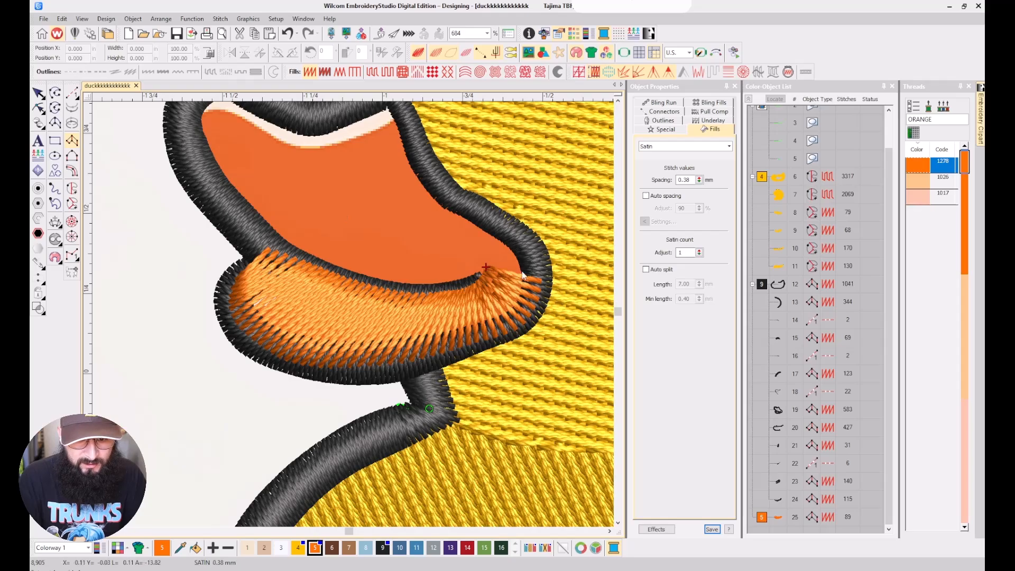
click(536, 264)
click(530, 288)
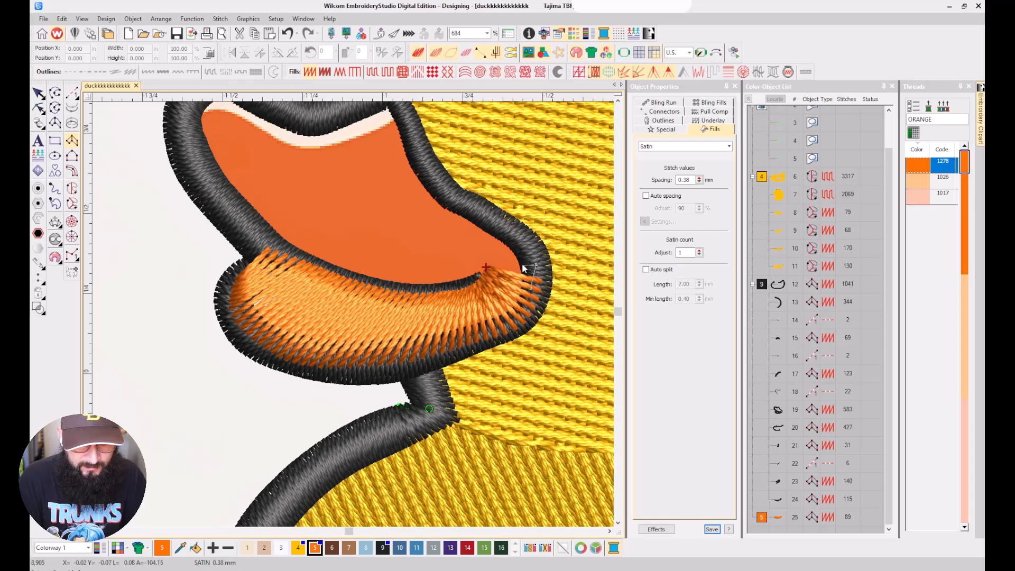
click(516, 233)
click(494, 282)
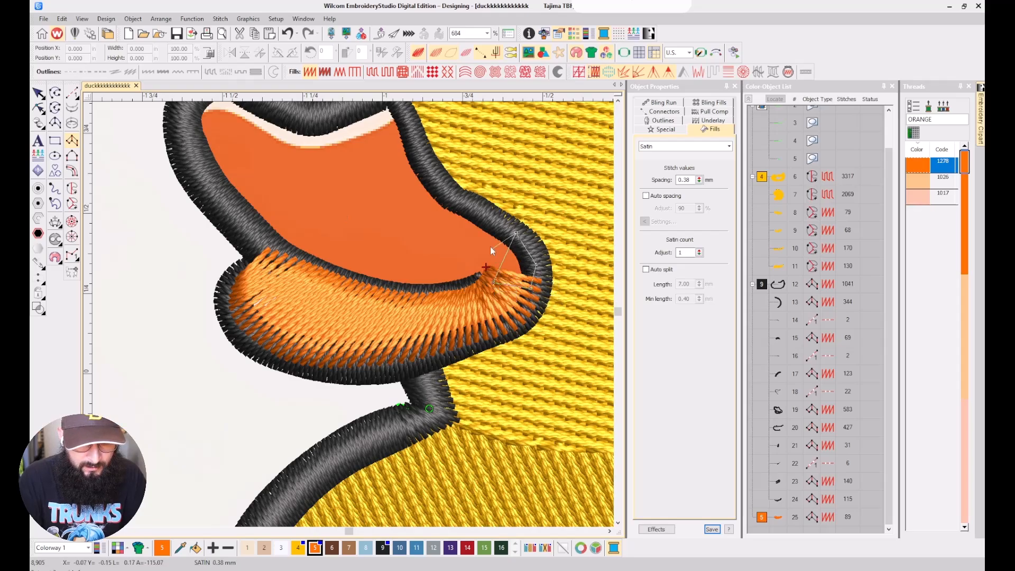
click(475, 207)
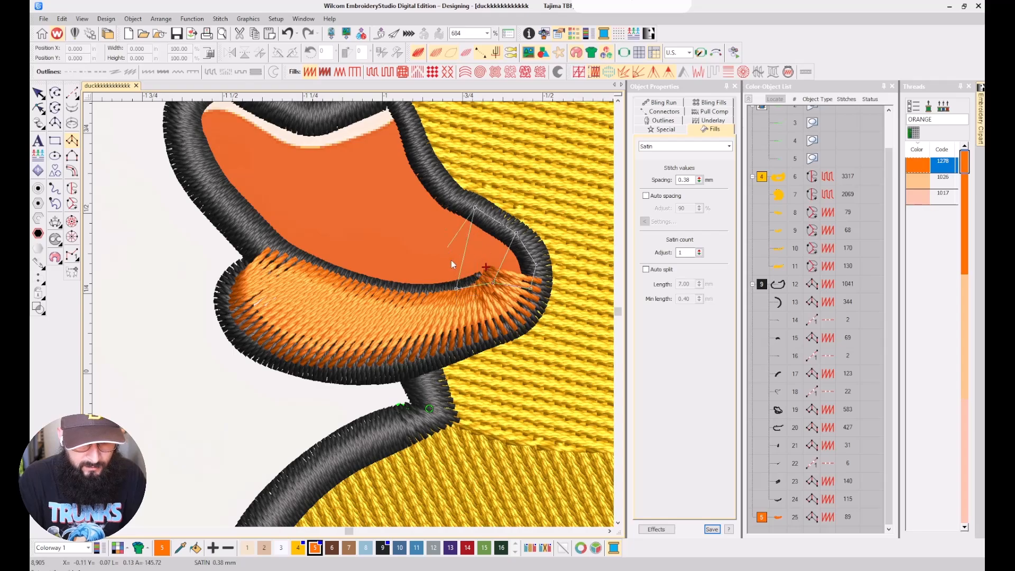
click(455, 292)
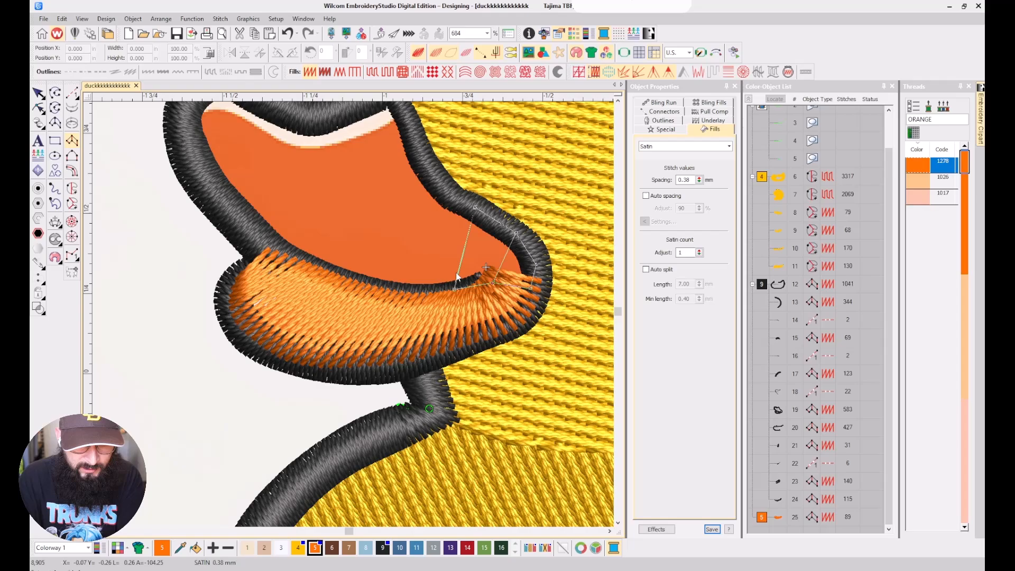
click(440, 182)
key(BackSpace)
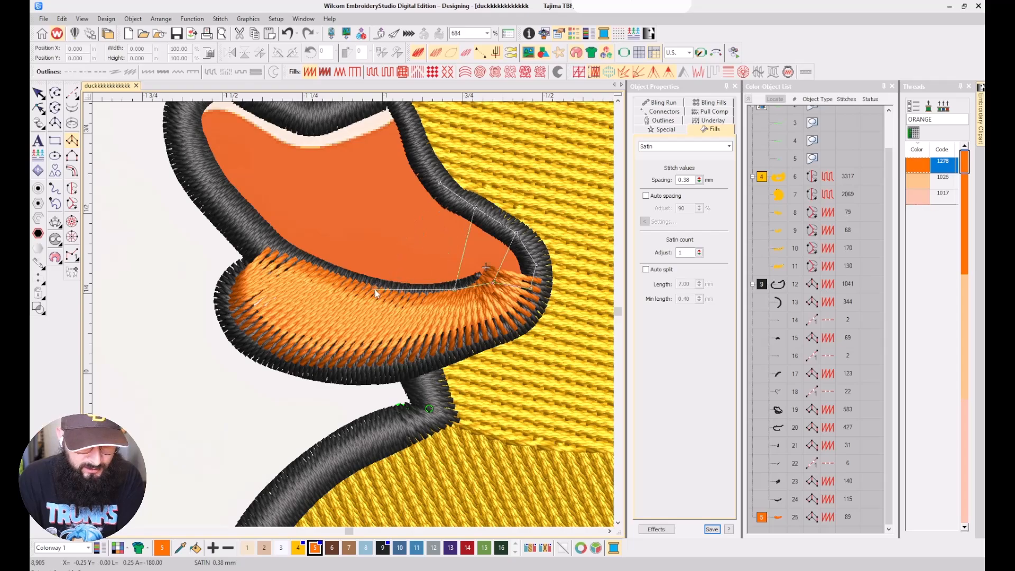
click(417, 142)
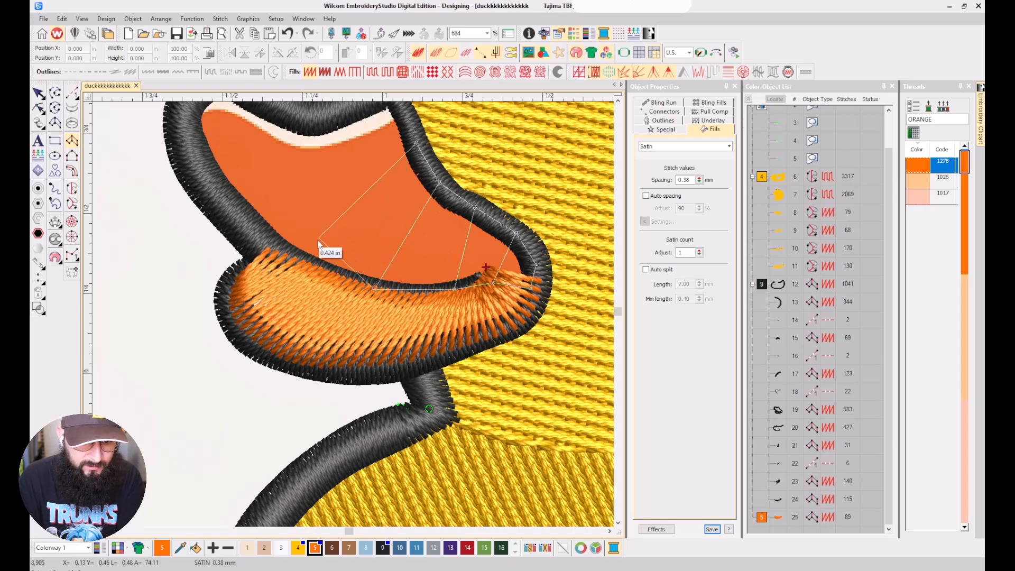
click(298, 264)
click(387, 196)
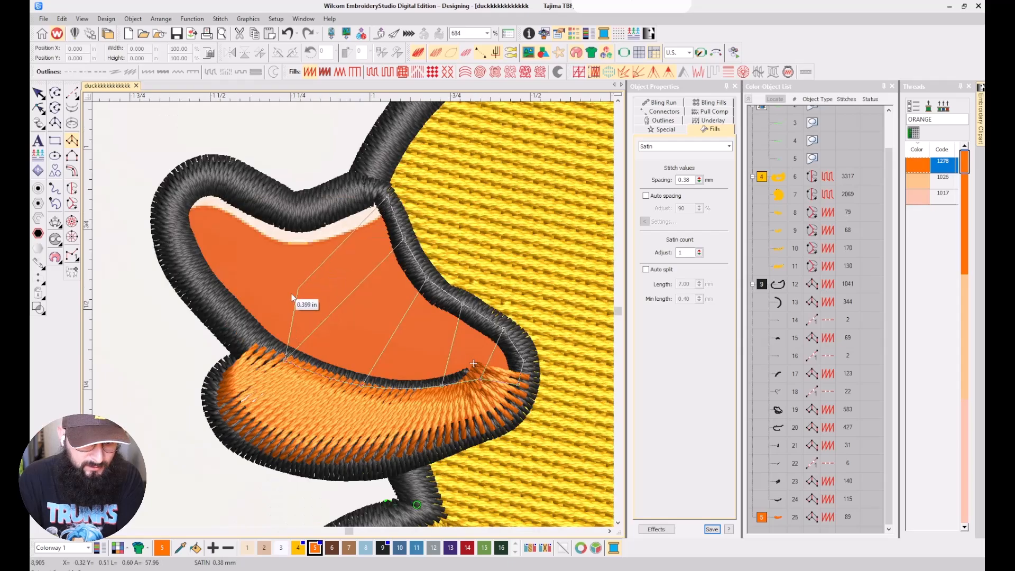
click(255, 347)
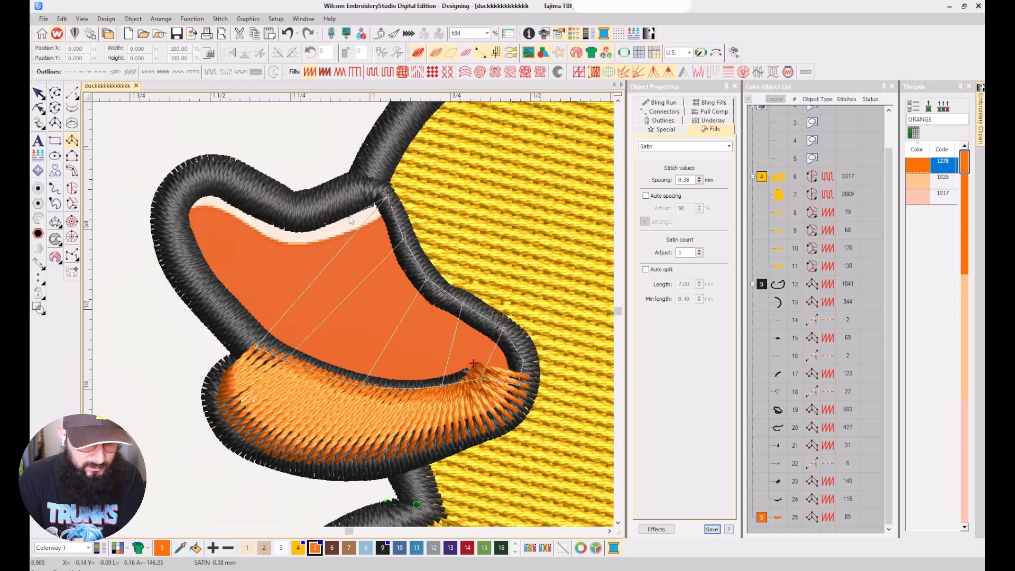
click(358, 183)
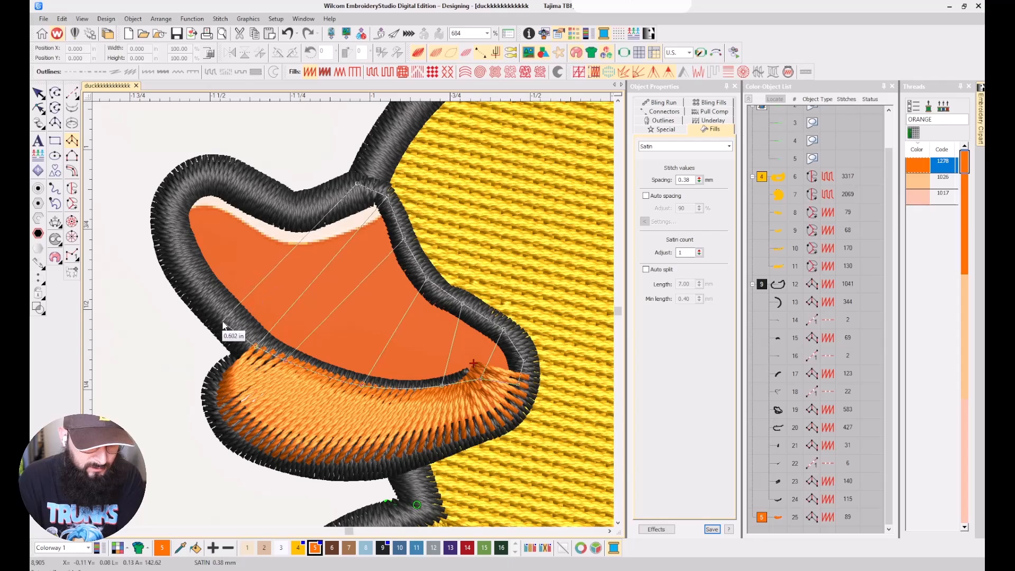
click(221, 323)
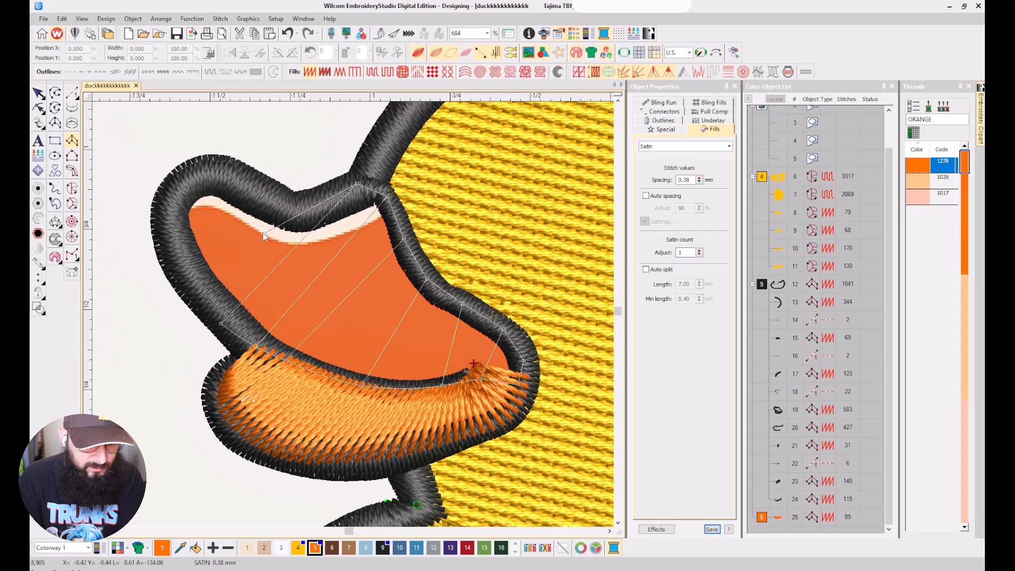
click(288, 205)
click(197, 294)
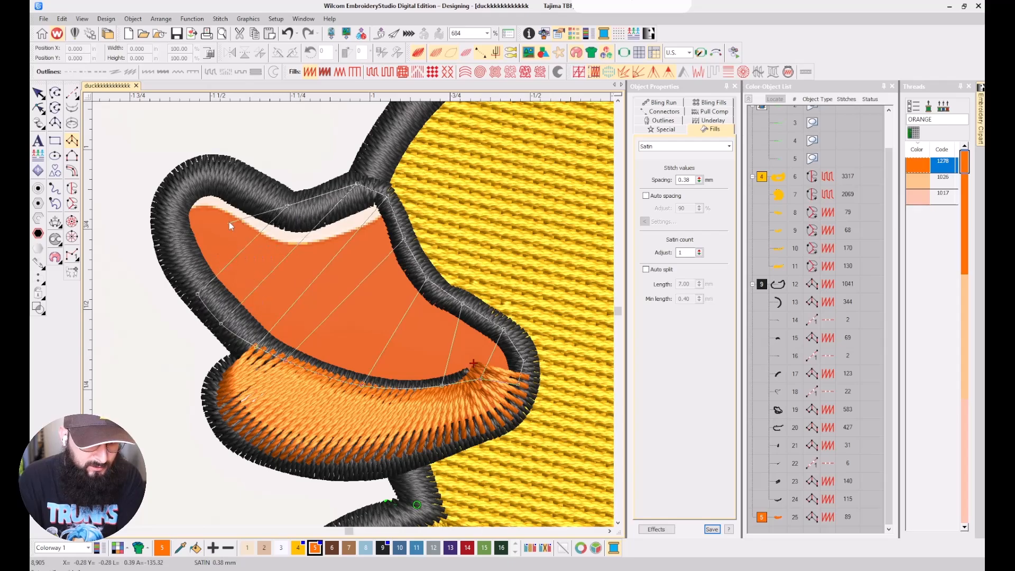
click(241, 183)
click(171, 242)
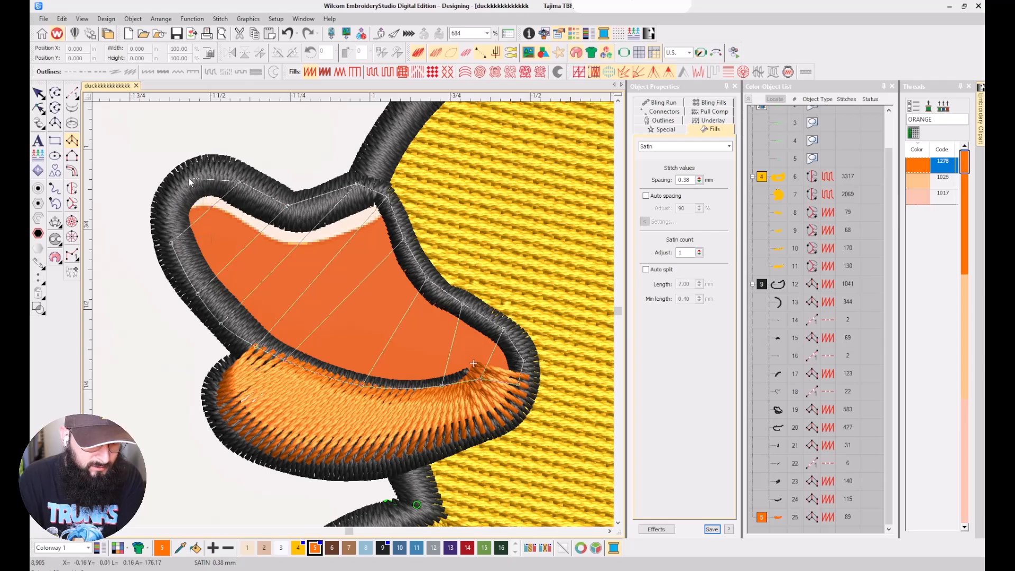
click(213, 173)
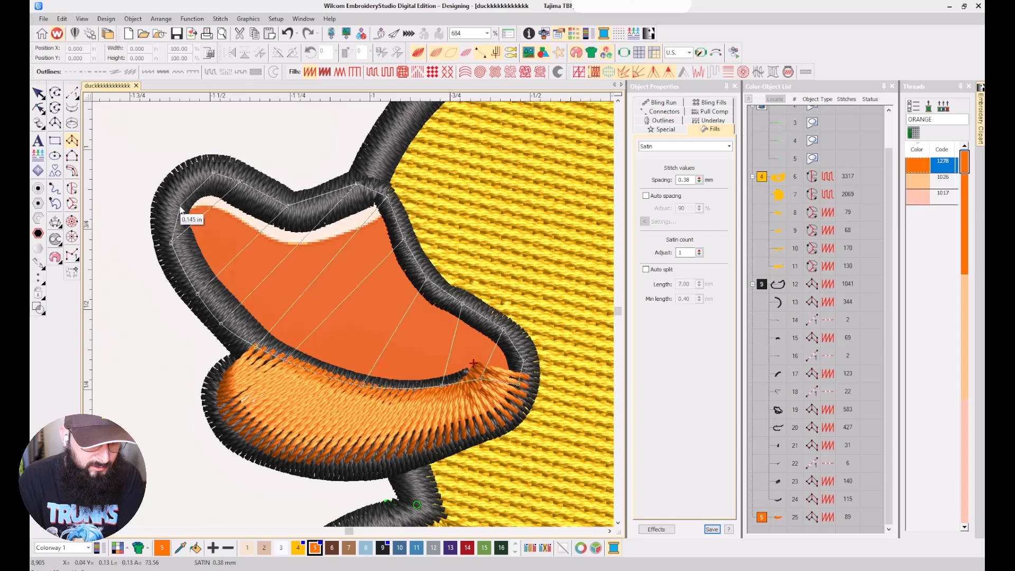
click(166, 217)
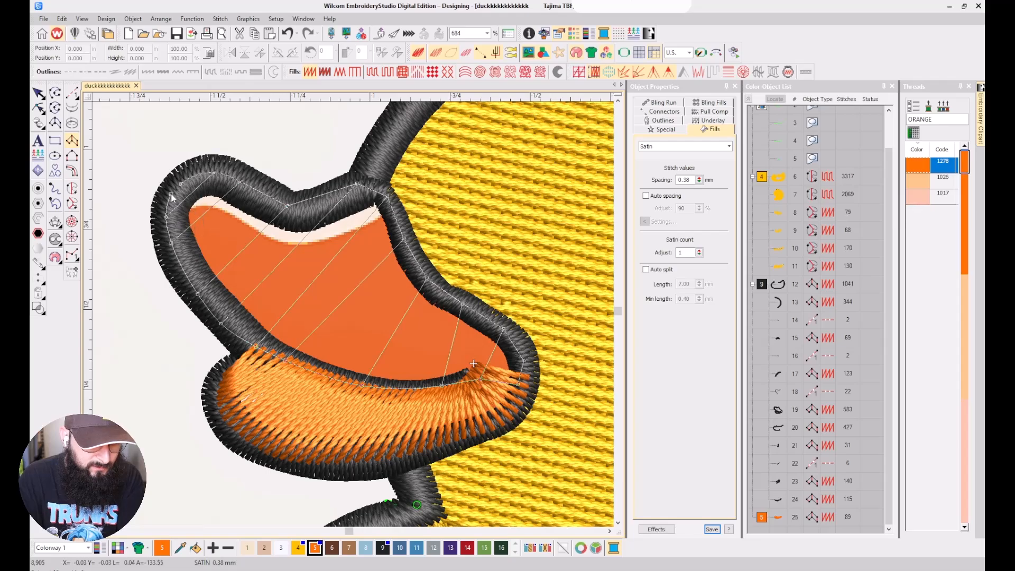
click(170, 196)
key(Return)
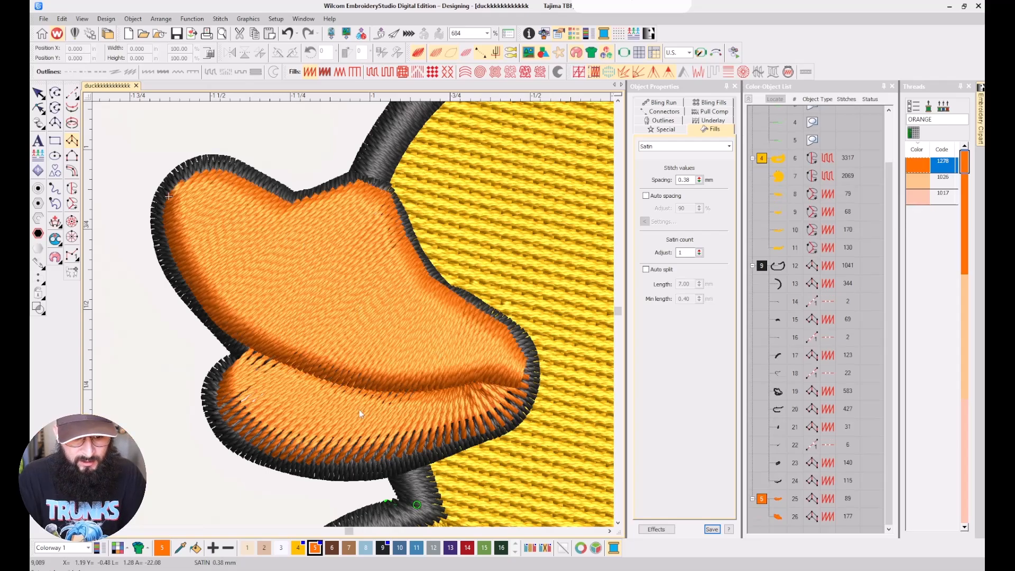
key(Escape)
Set the satin spacing of the upper beak fill to 0.55 mm.
click(360, 410)
click(353, 336)
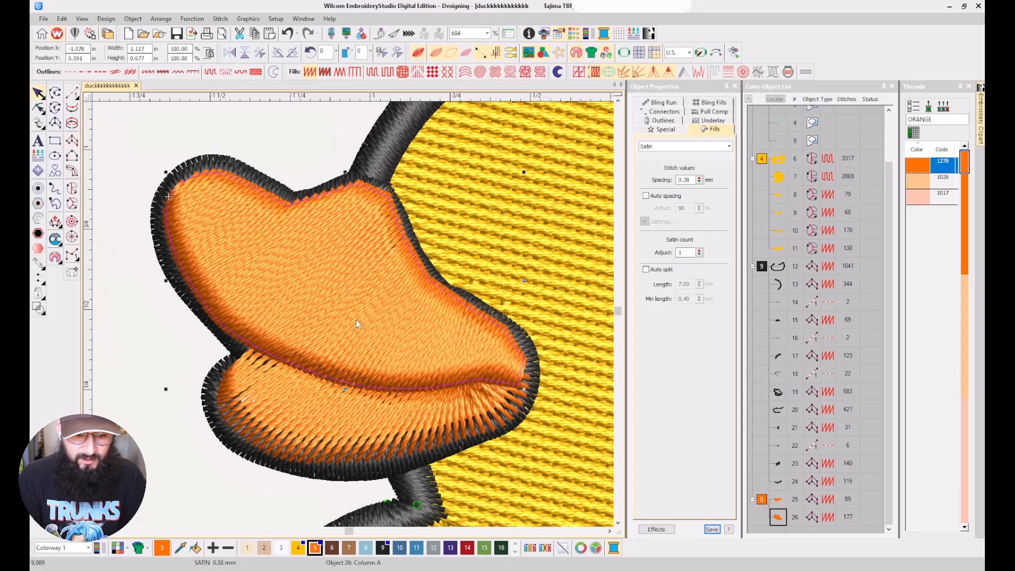
drag(683, 182, 700, 185)
text(55)
key(Return)
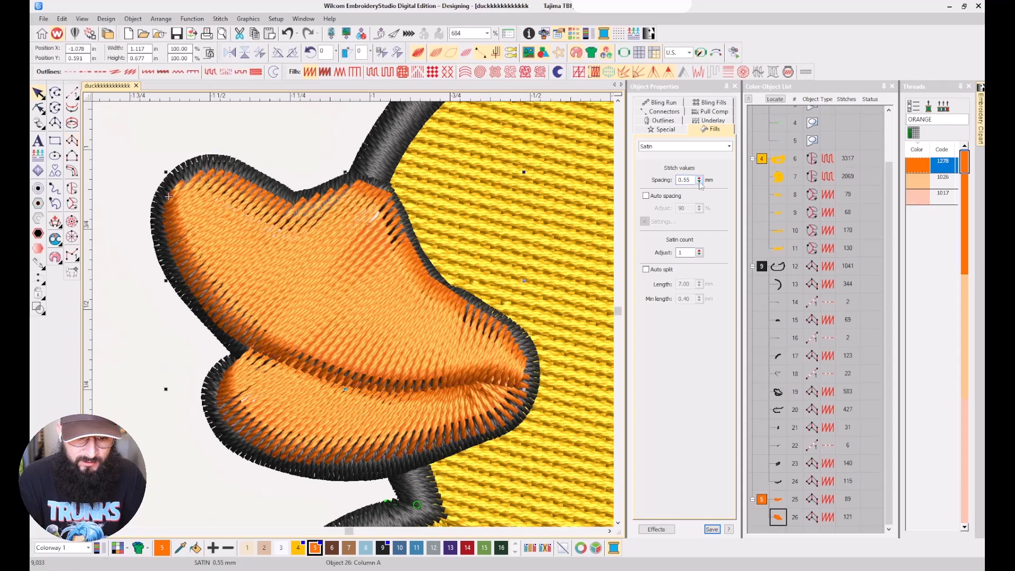
key(Escape)
scroll(354, 314, down, 5)
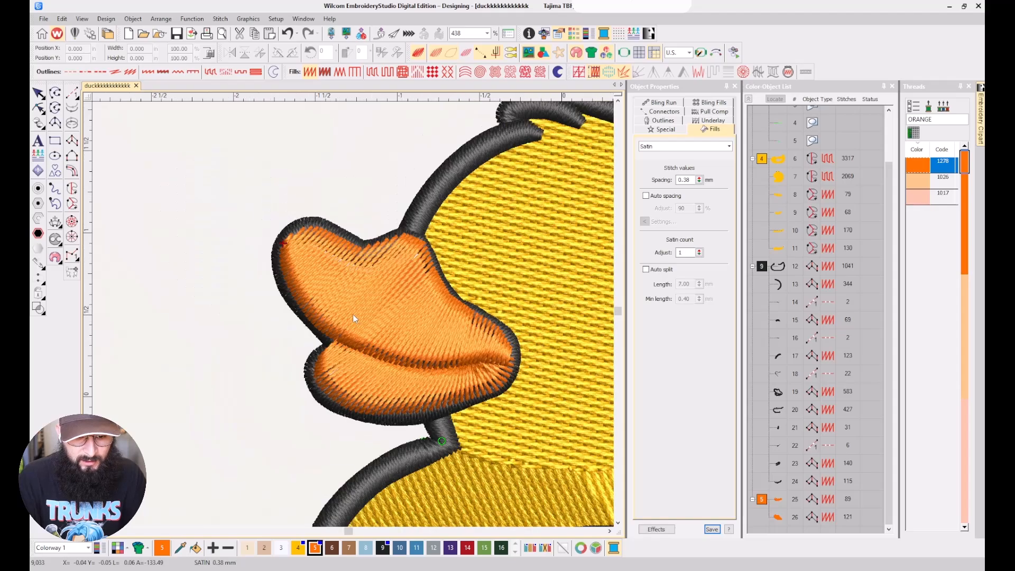
Move both orange beak fills ahead of the black outlines in the stitching order.
click(777, 518)
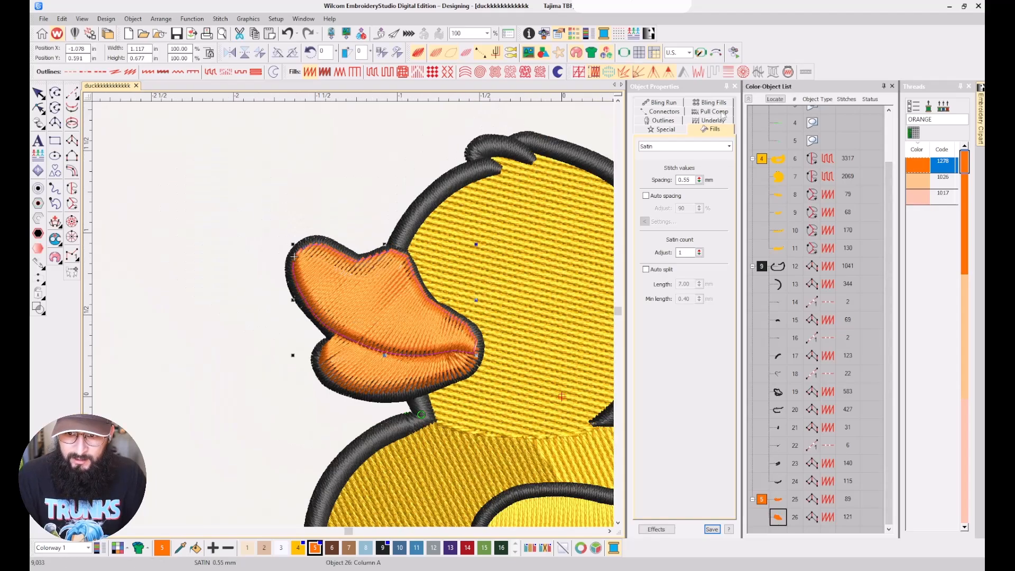
click(663, 112)
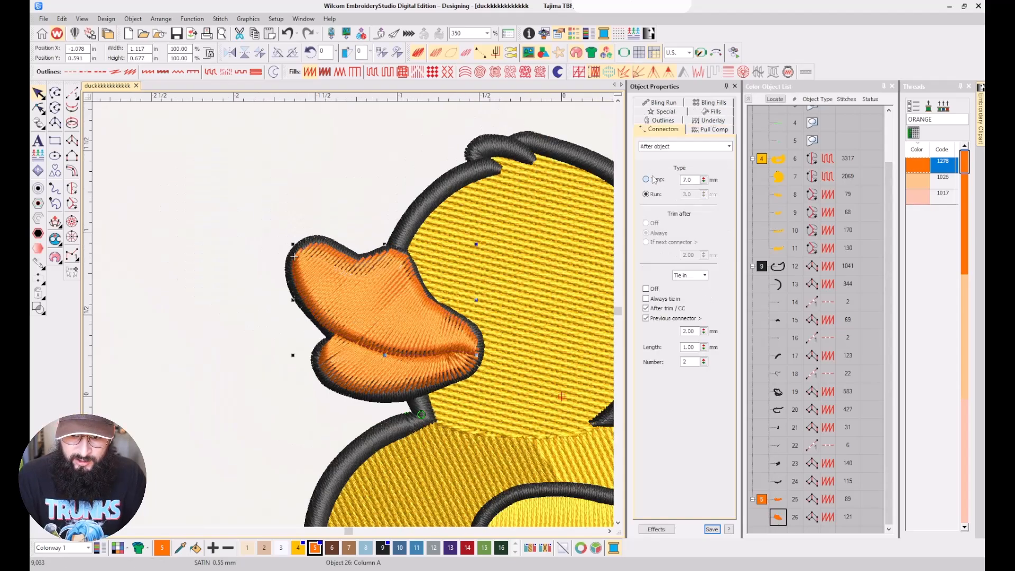
click(764, 502)
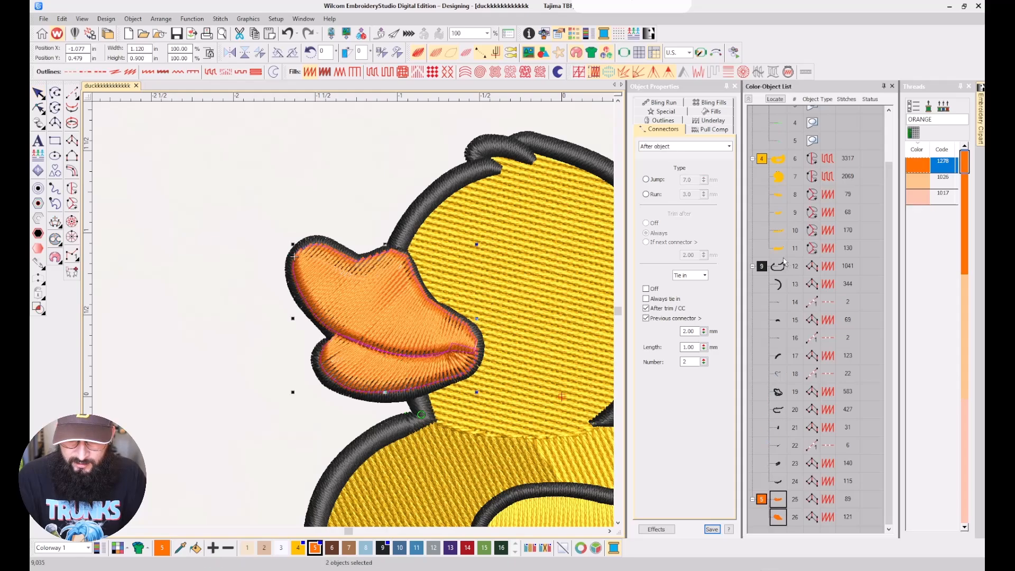
drag(780, 262, 779, 263)
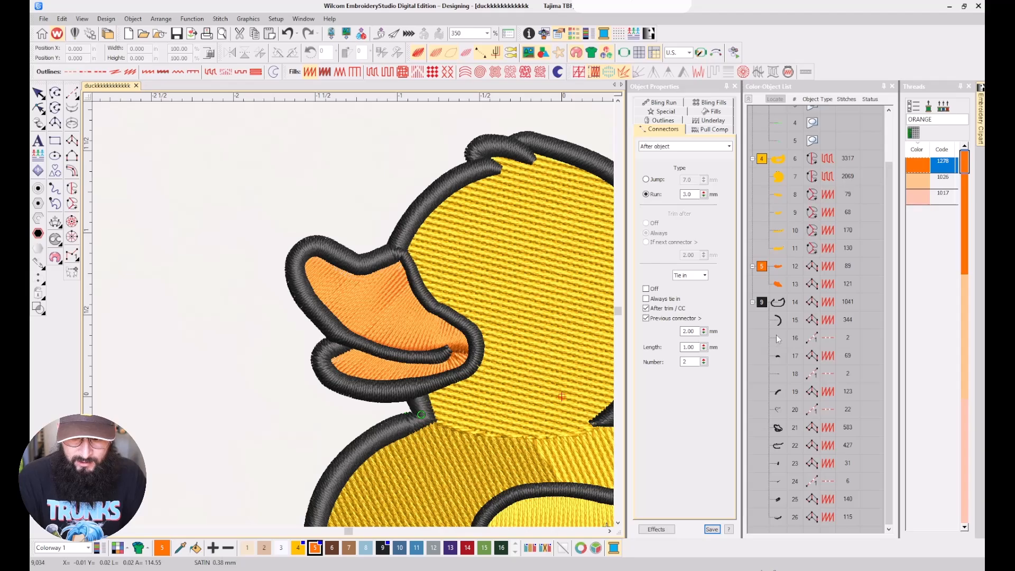
key(0)
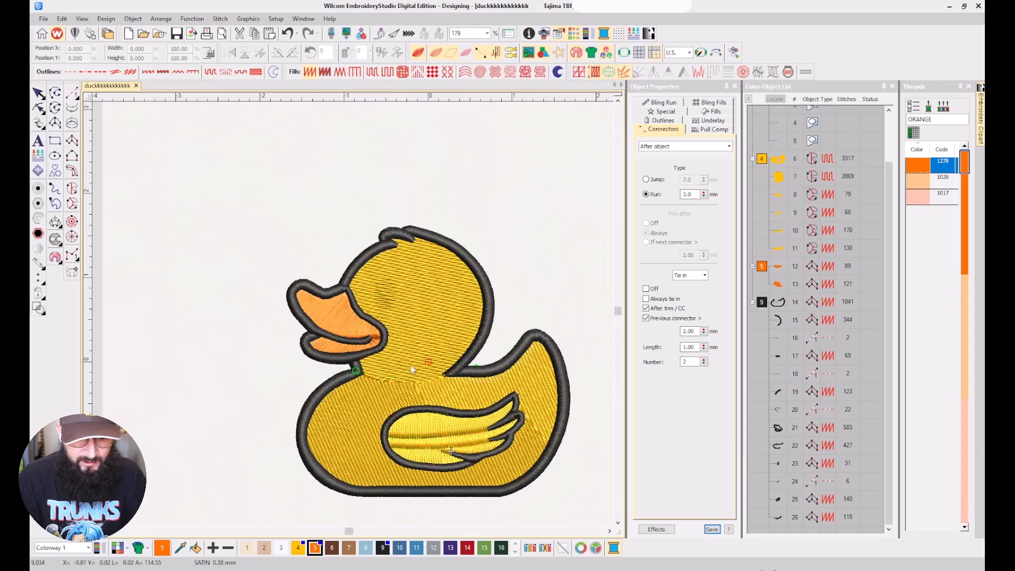
scroll(353, 314, up, 4)
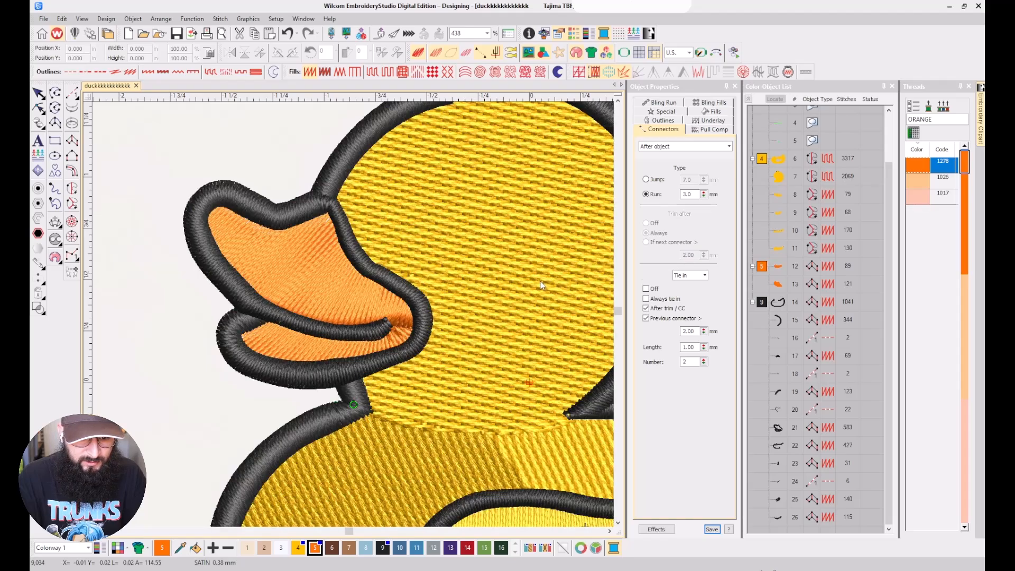
Try digitizing the eye as an orange satin ring, with an outer oval around the eye and a smaller inner oval.
scroll(540, 285, down, 2)
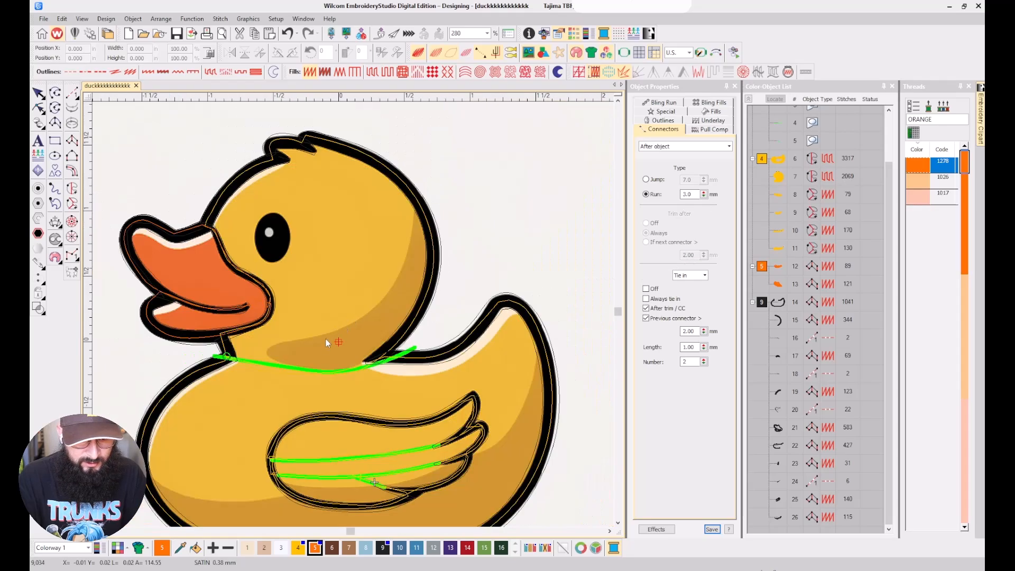
scroll(325, 338, down, 1)
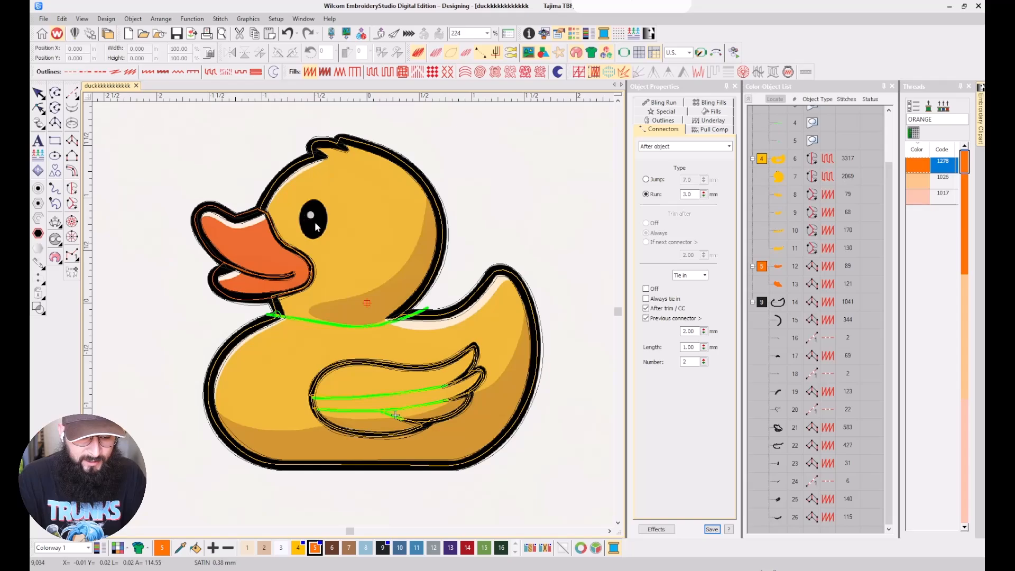
scroll(315, 221, up, 2)
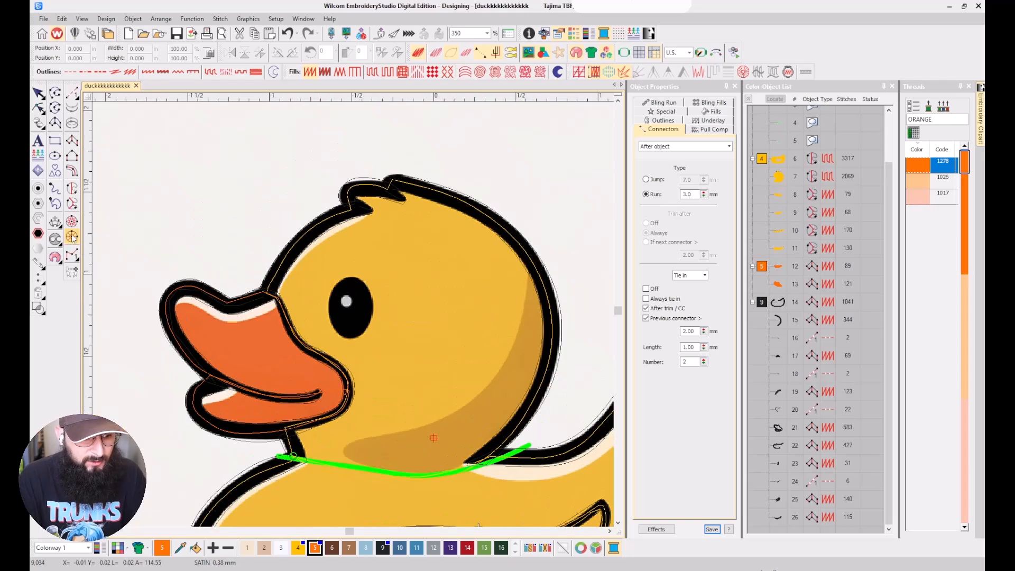
click(72, 237)
scroll(354, 313, up, 2)
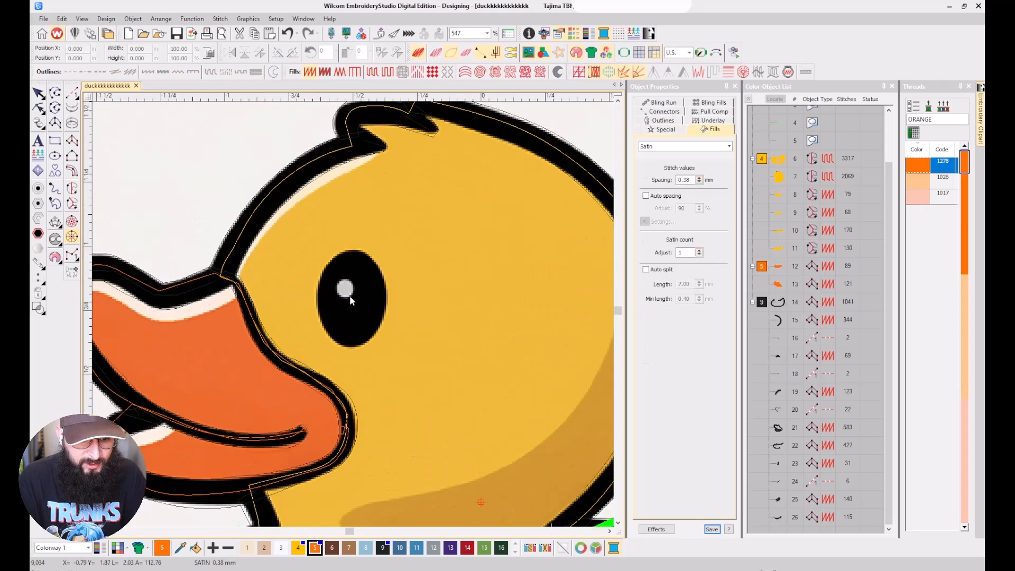
click(351, 294)
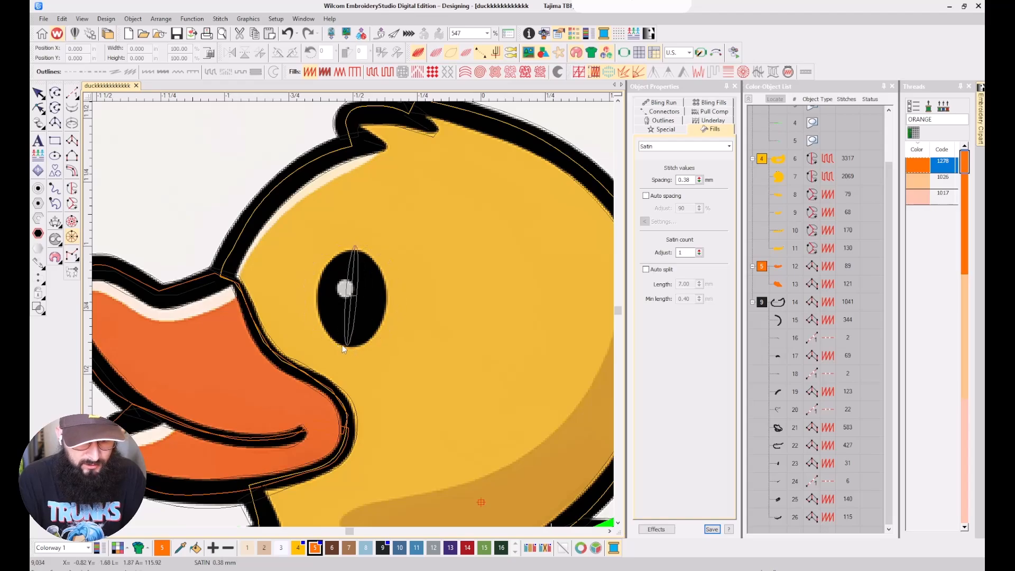
click(348, 347)
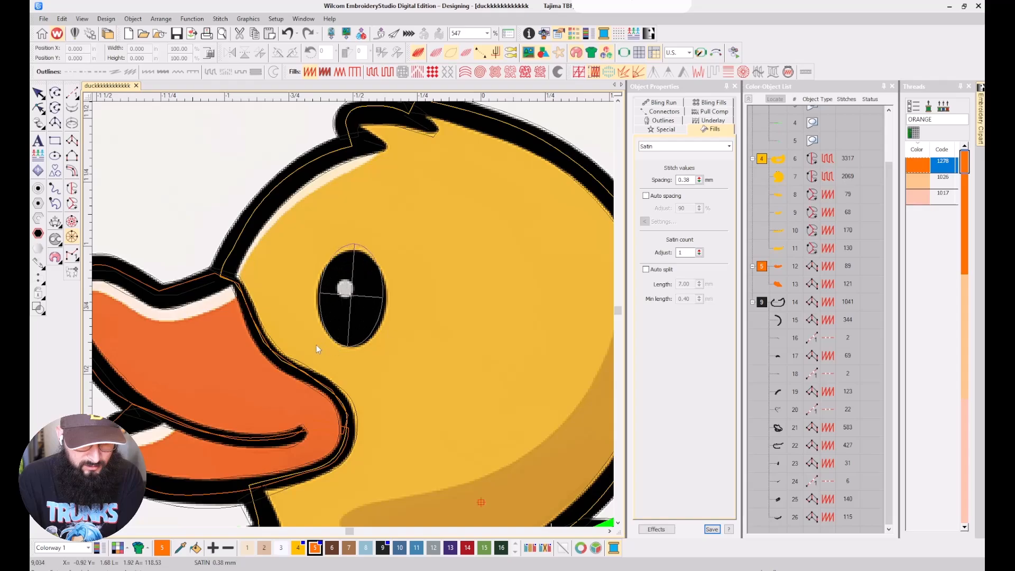
click(347, 325)
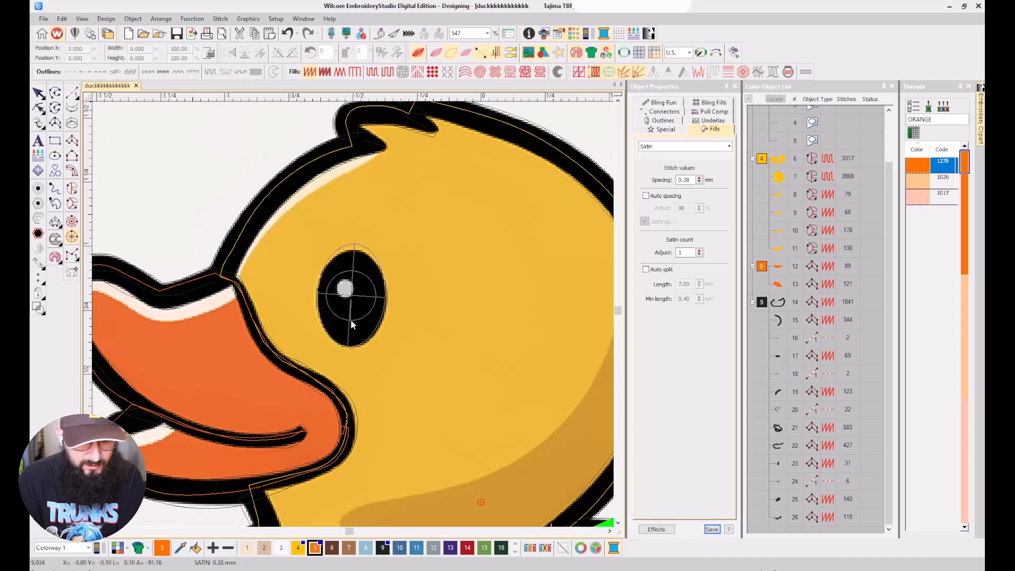
click(363, 322)
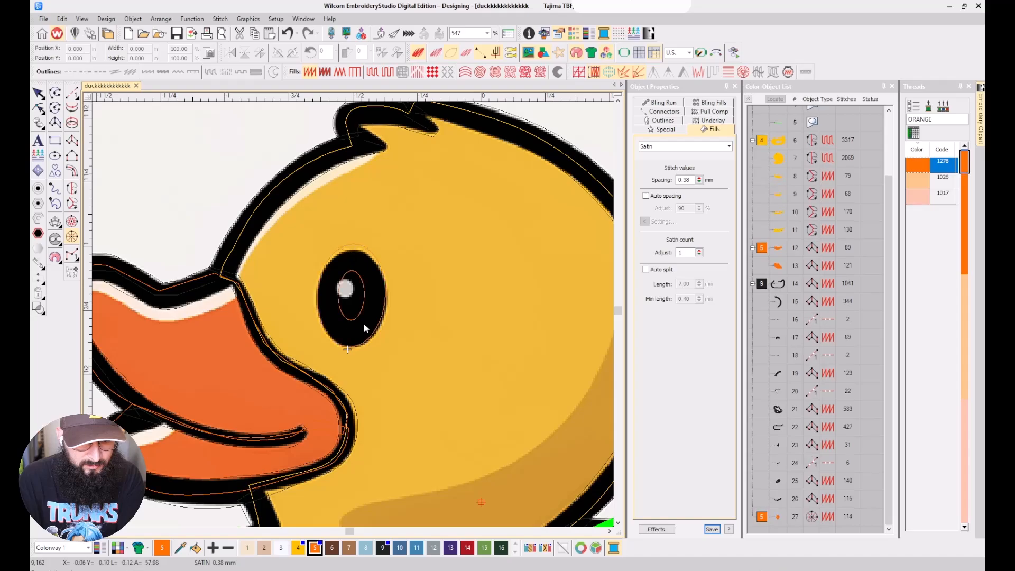
Check the eye ring in the stitch view and delete it.
key(t)
key(t)
key(t)
key(t)
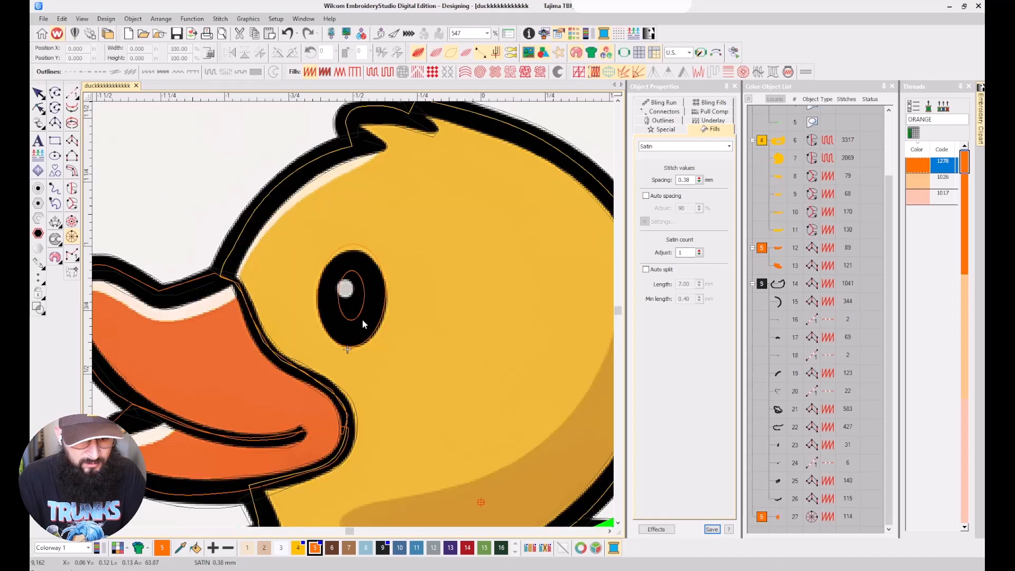
key(t)
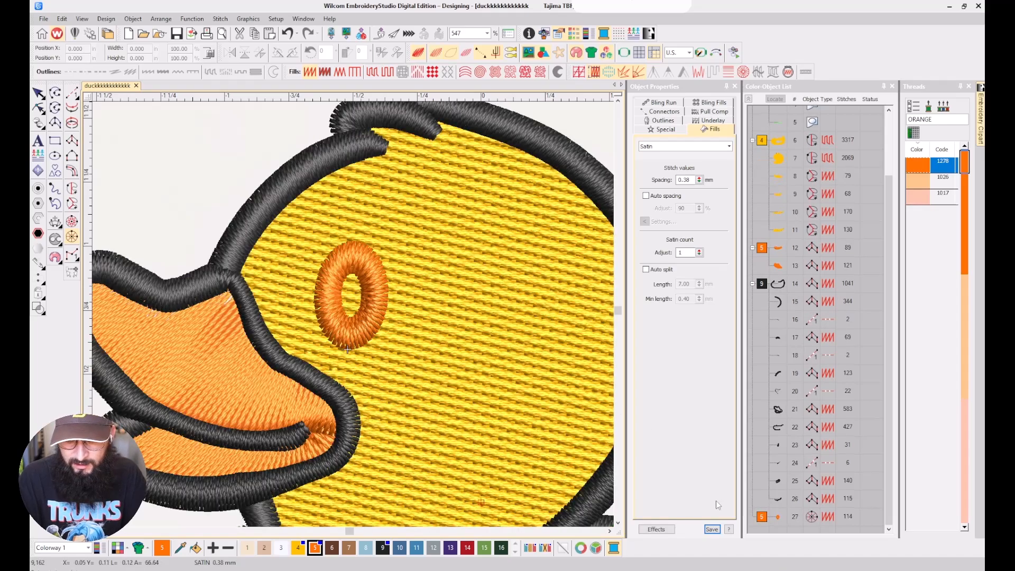
key(Delete)
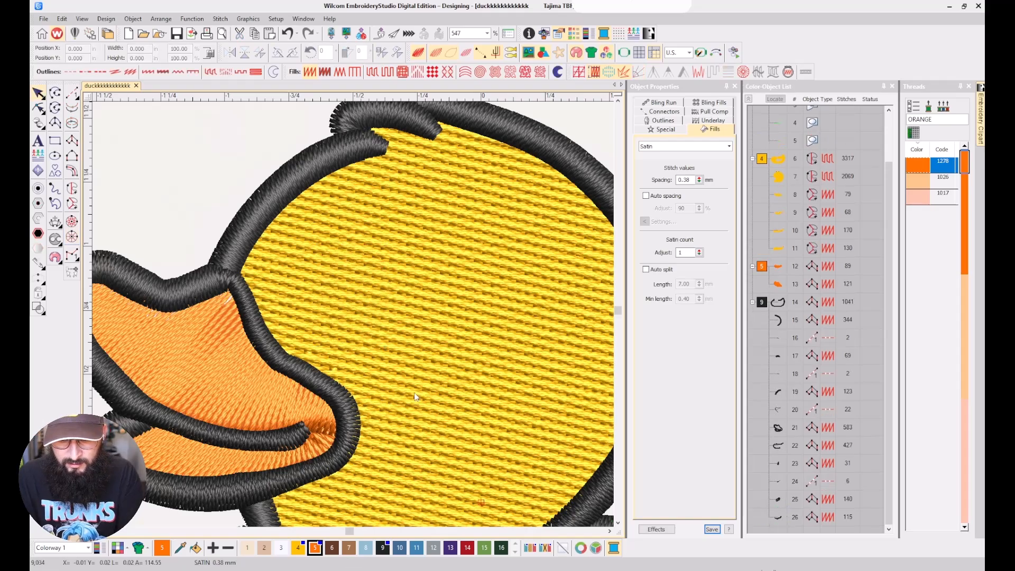
Digitize the eye as a Complex Fill by tracing its oval outline and setting a diagonal stitch angle.
key(t)
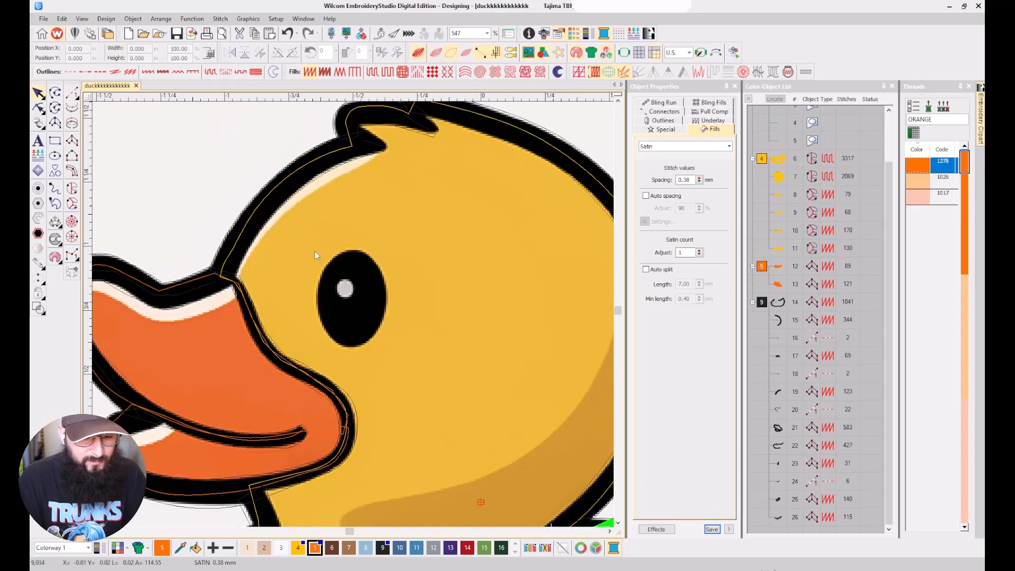
click(72, 187)
click(361, 249)
click(380, 271)
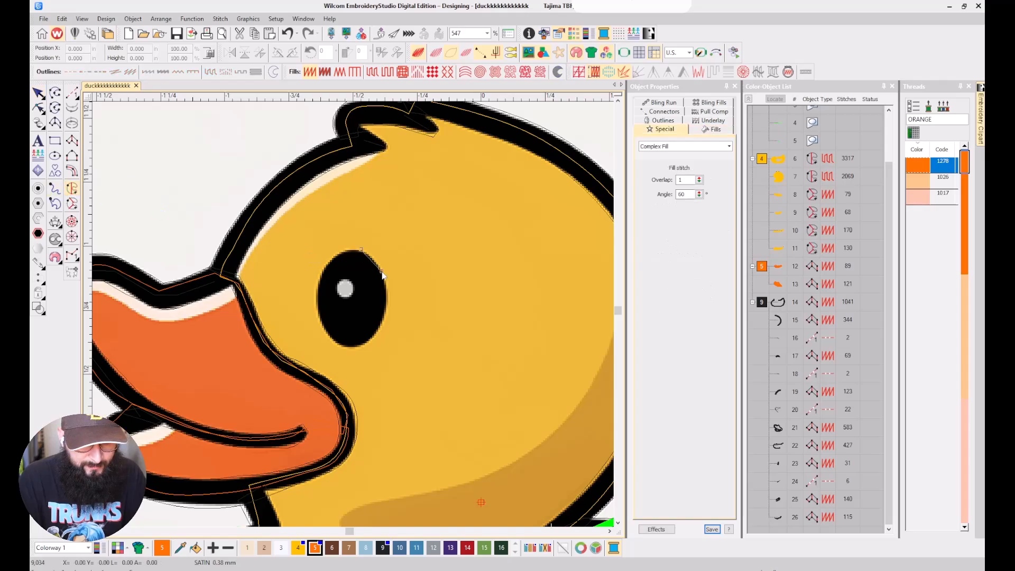
click(385, 317)
click(341, 344)
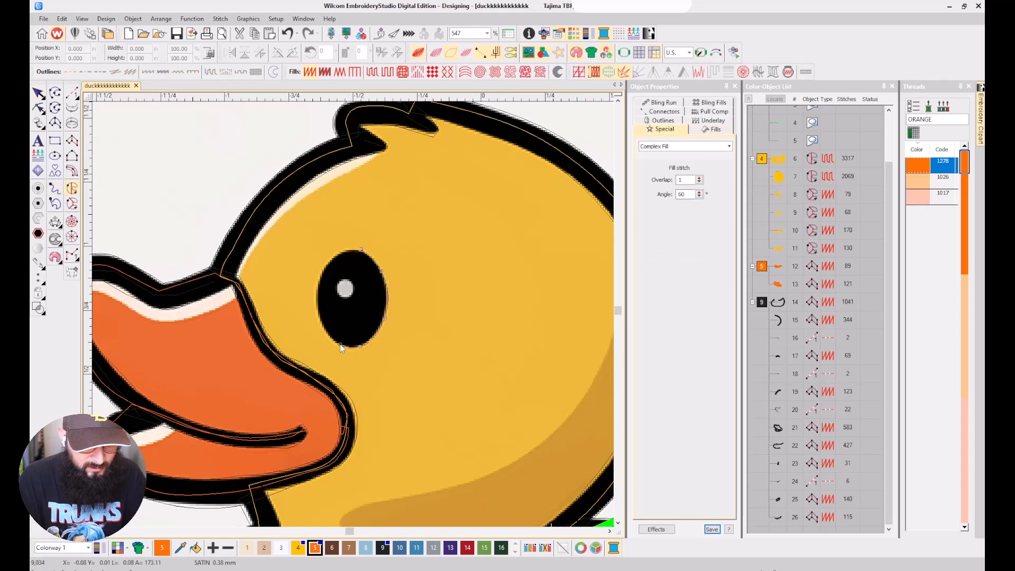
click(319, 315)
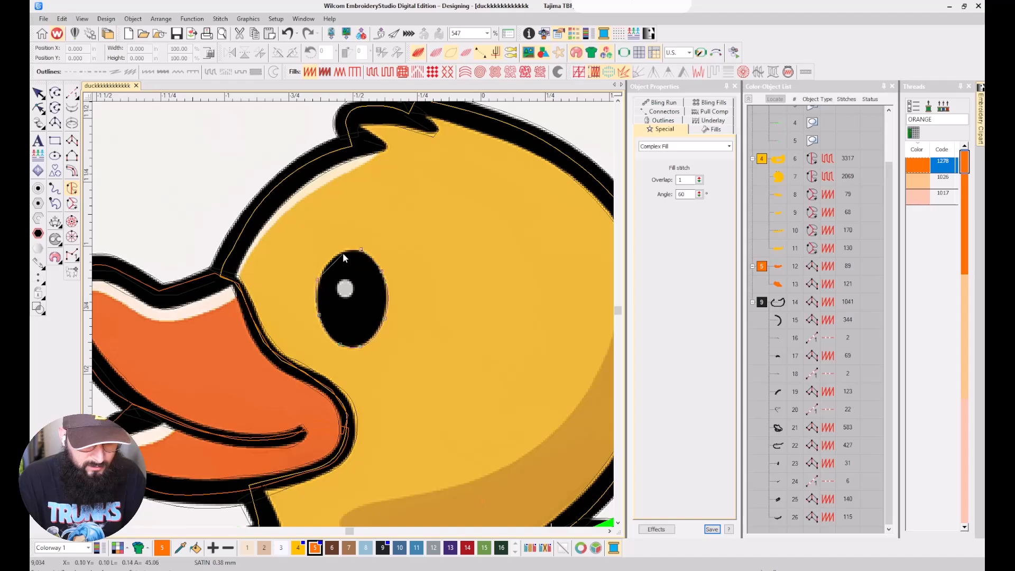
key(z)
key(BackSpace)
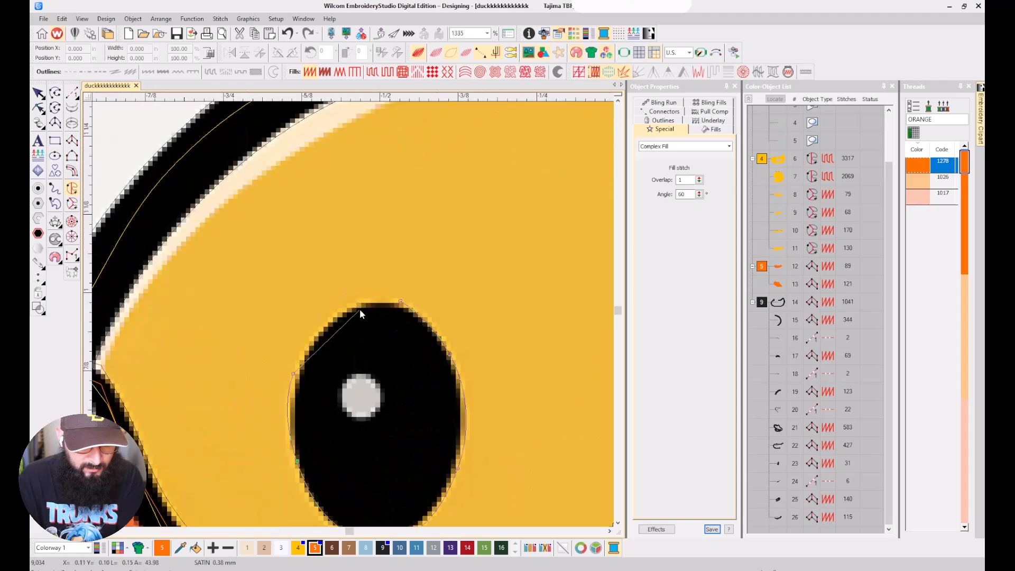
right_click(351, 306)
key(Return)
scroll(365, 359, down, 3)
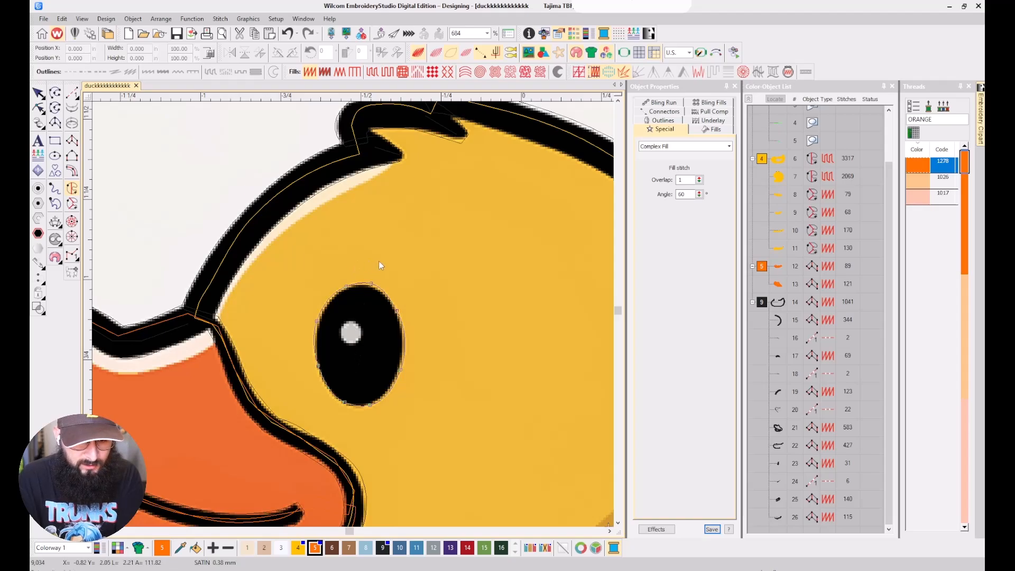
click(315, 286)
click(449, 442)
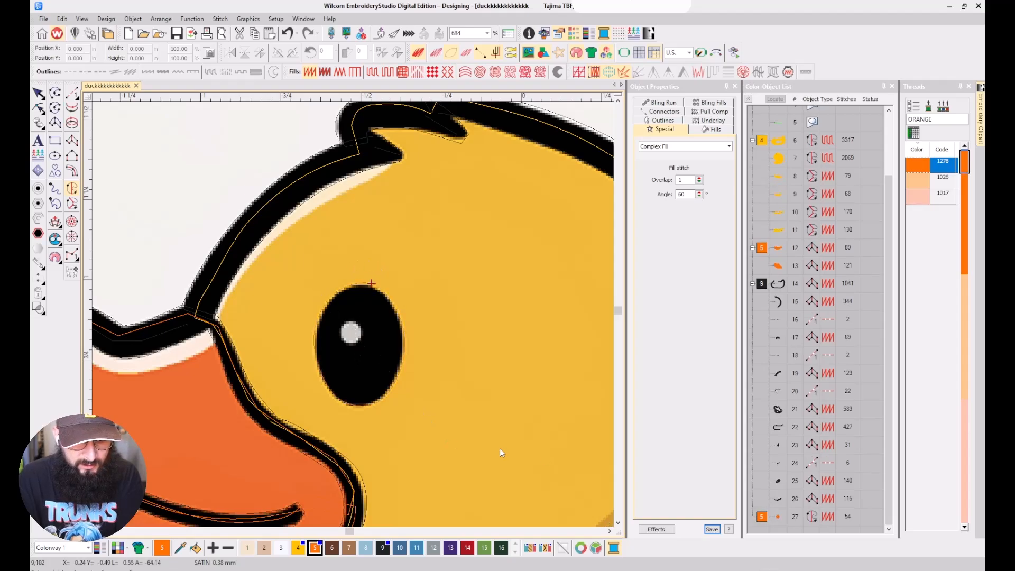
Change the eye fill to Tatami stitching and recolor it black with color 9.
click(782, 516)
key(shift+m)
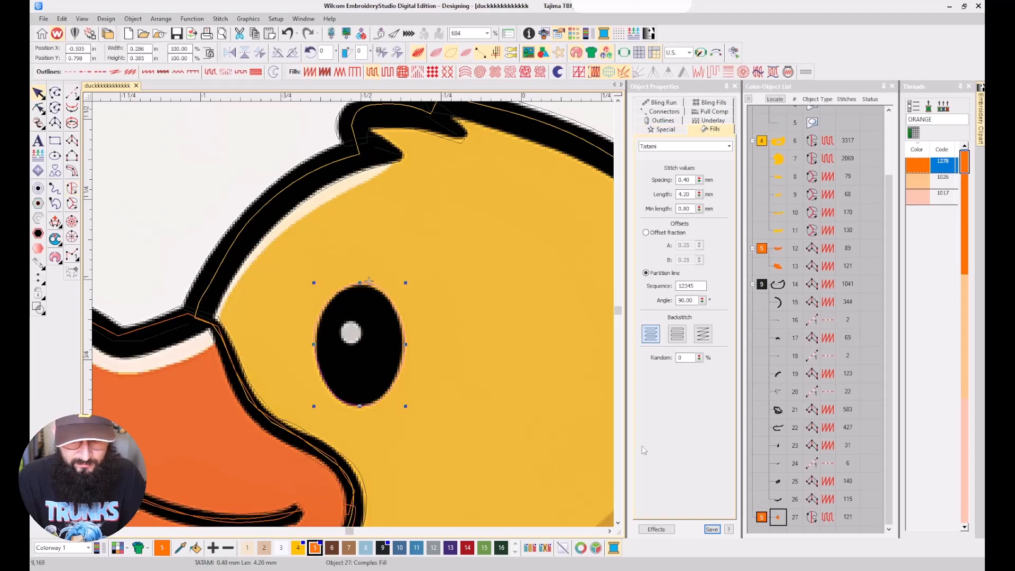
click(516, 420)
key(s)
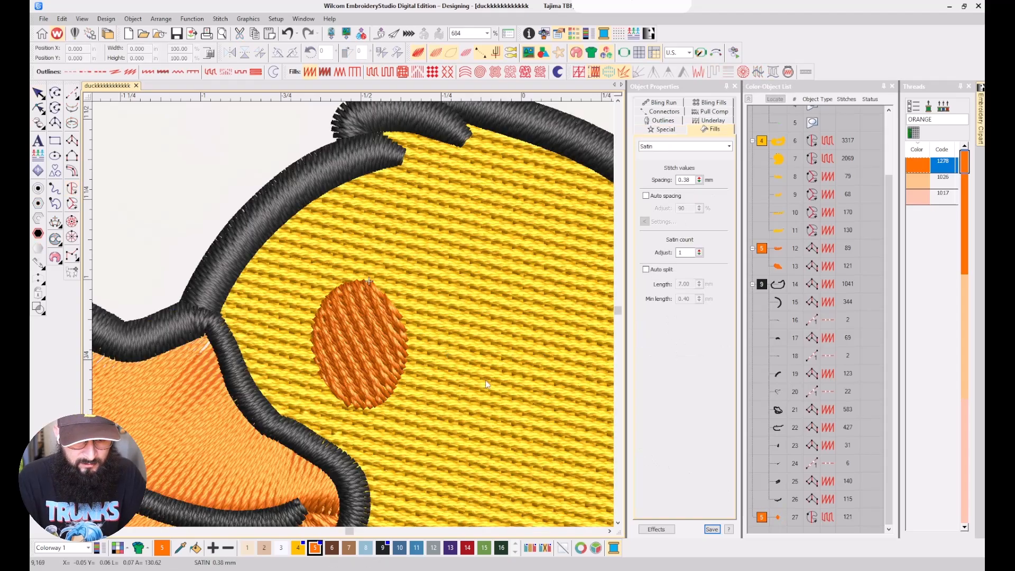
click(777, 518)
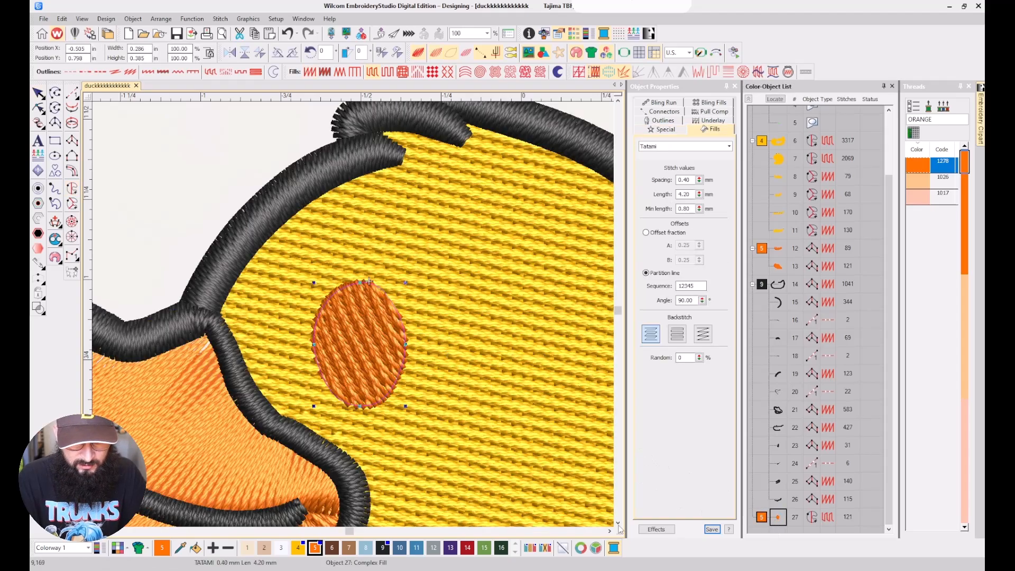
click(382, 548)
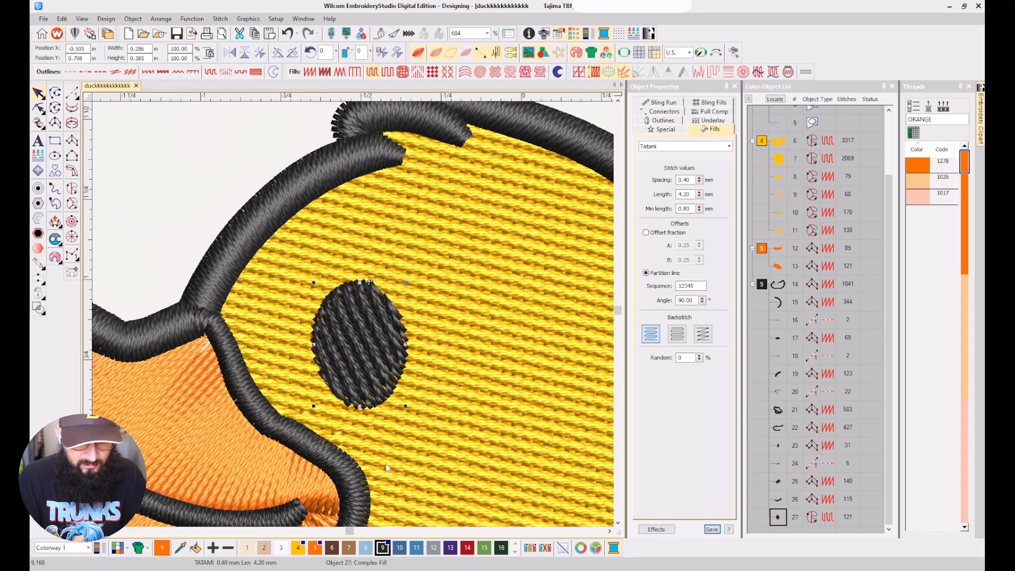
Reshape the eye fill's stitch angle so the stitches run nearly horizontally.
key(h)
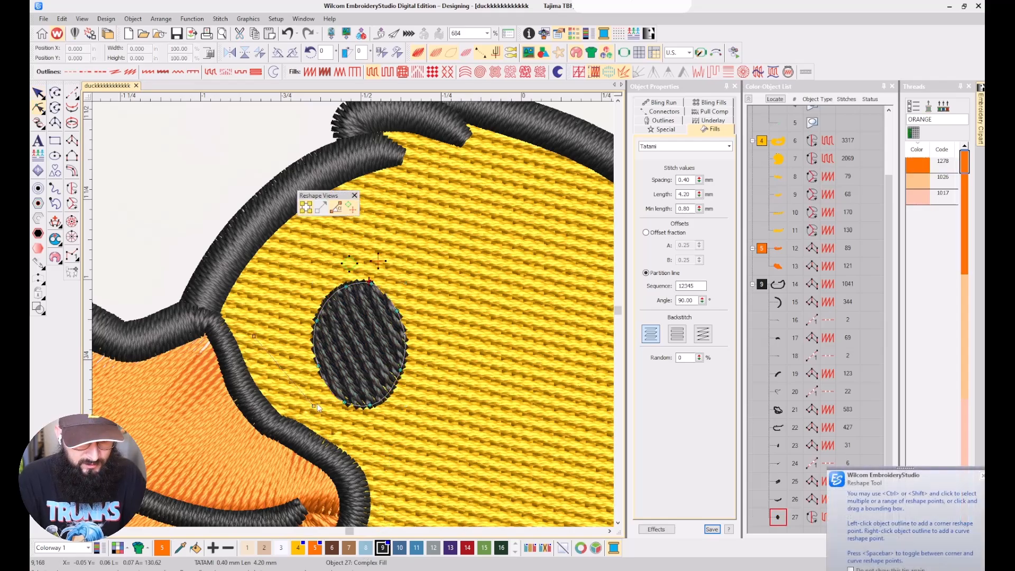
drag(317, 407, 427, 320)
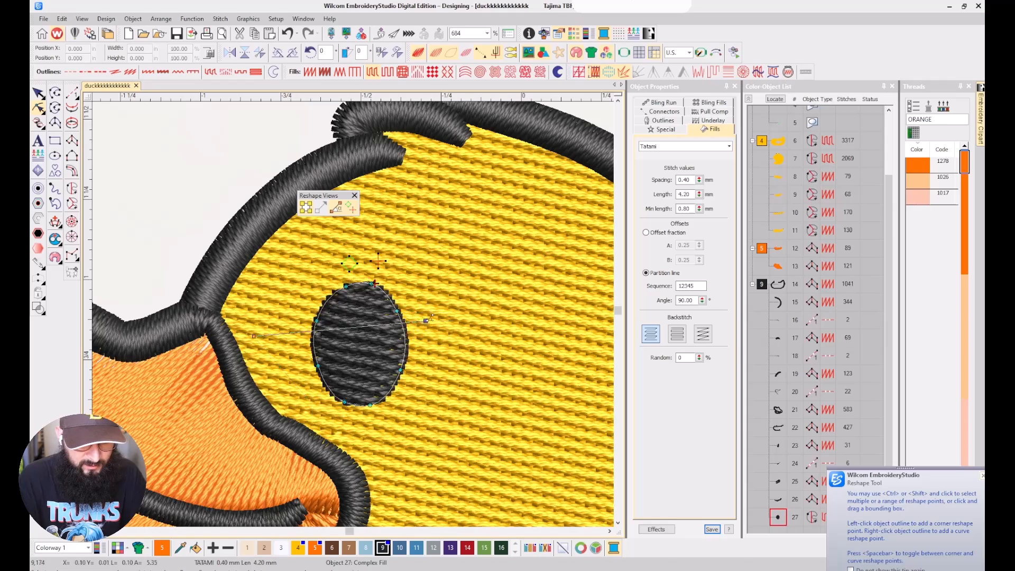
key(Escape)
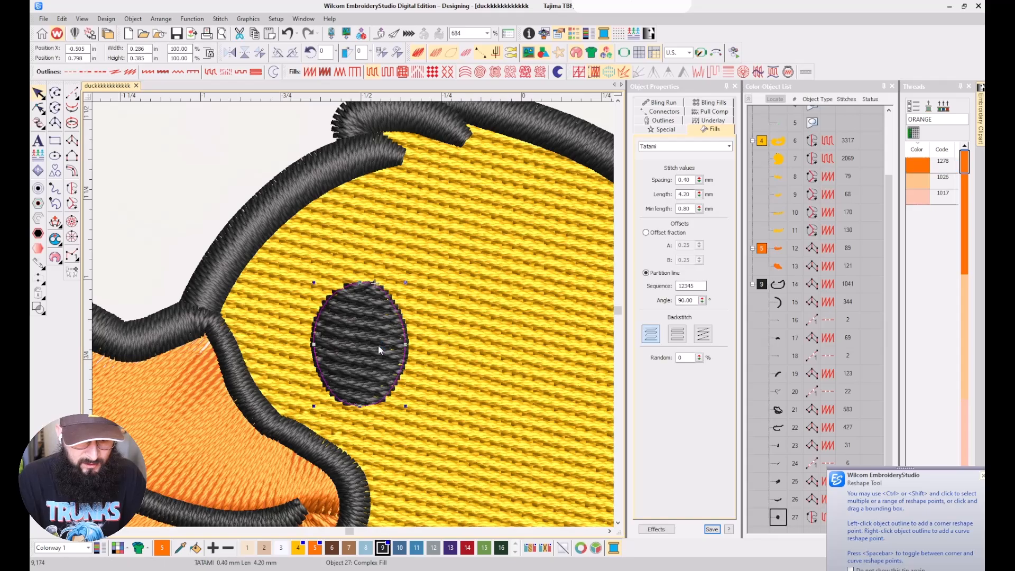
Duplicate the black eye fill and convert the copy to a Triple Run outline.
key(ctrl+d)
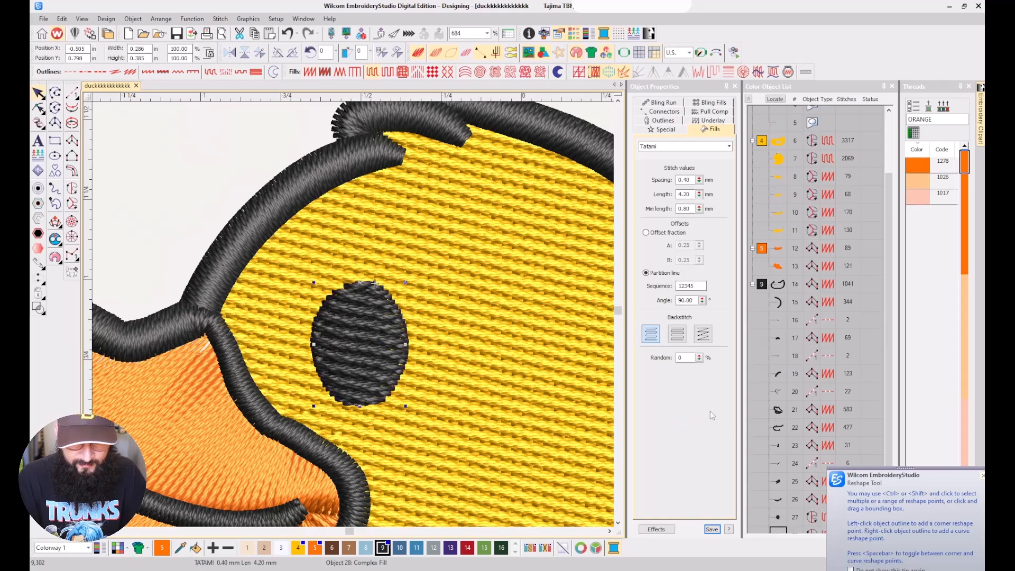
click(100, 71)
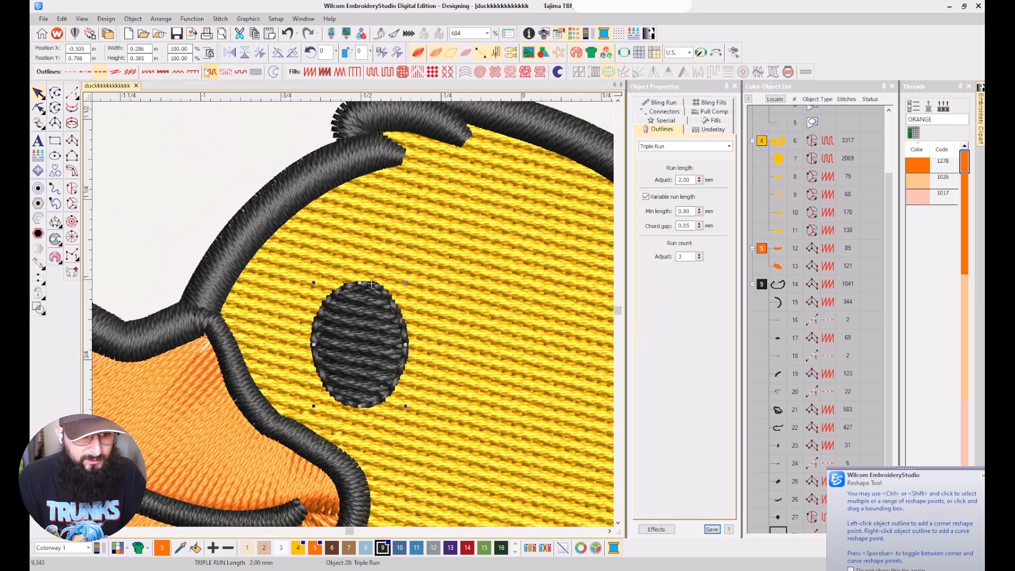
Try a Satin outline on the duplicated eye shape.
click(147, 74)
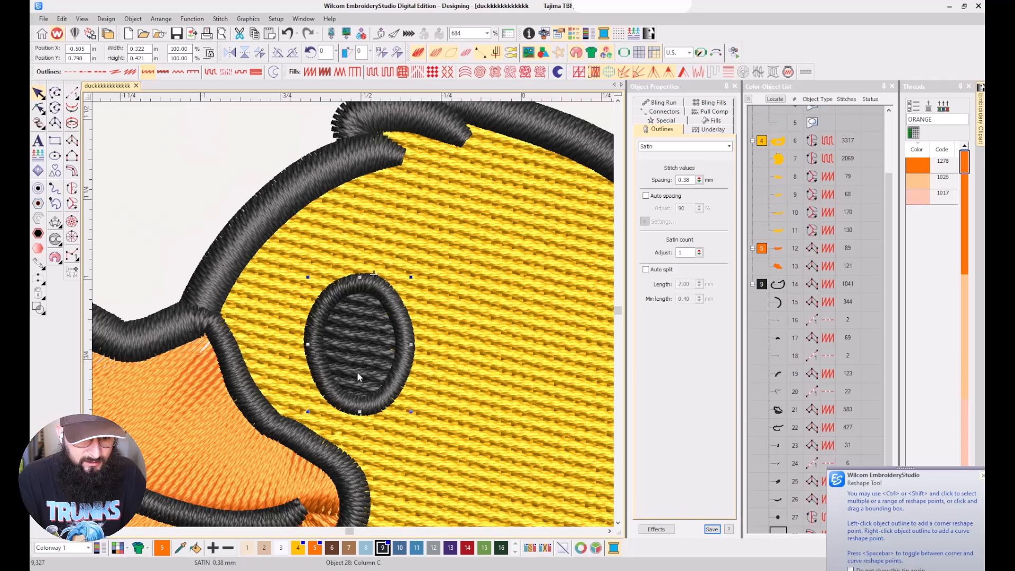
scroll(356, 323, down, 2)
key(ctrl+z)
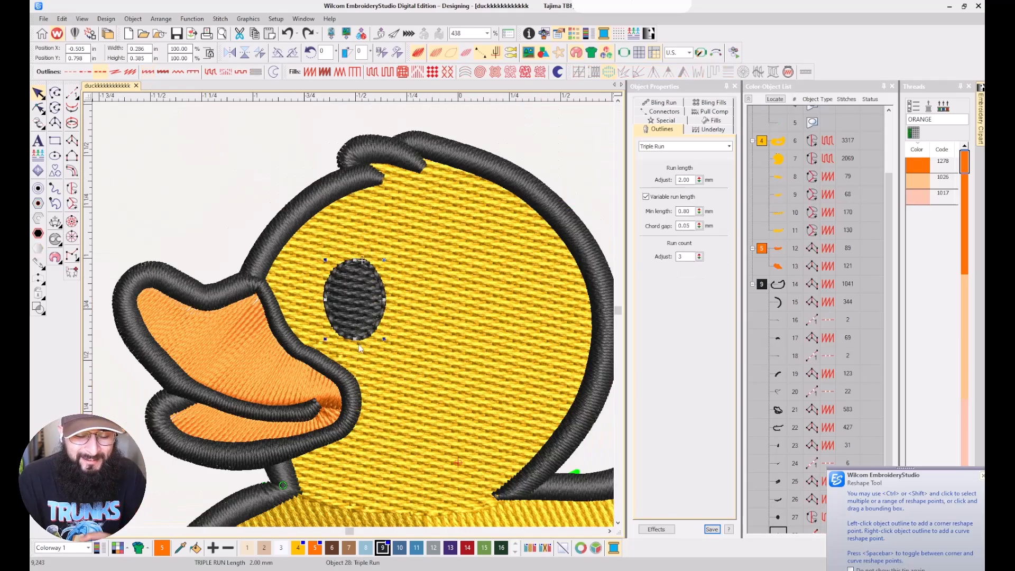
Digitize a small Star fill about 0.08 in across over the round highlight inside the duck's eye.
key(Escape)
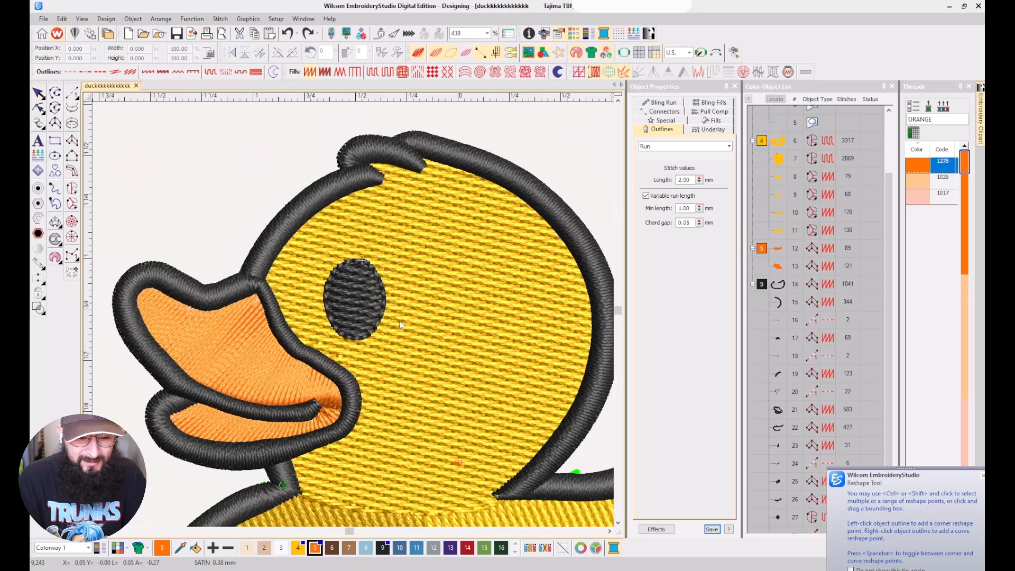
scroll(791, 521, down, 1)
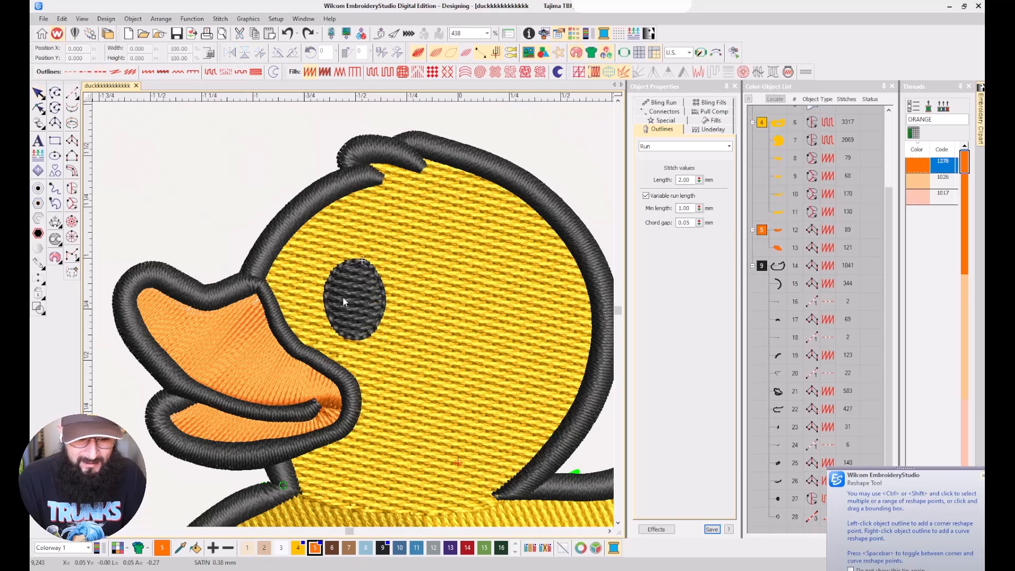
key(s)
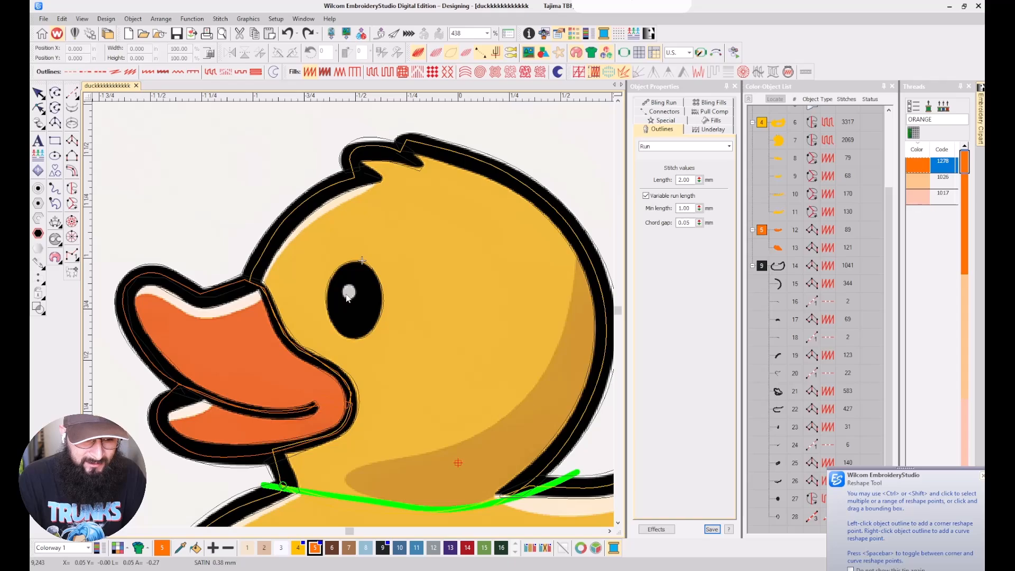
key(s)
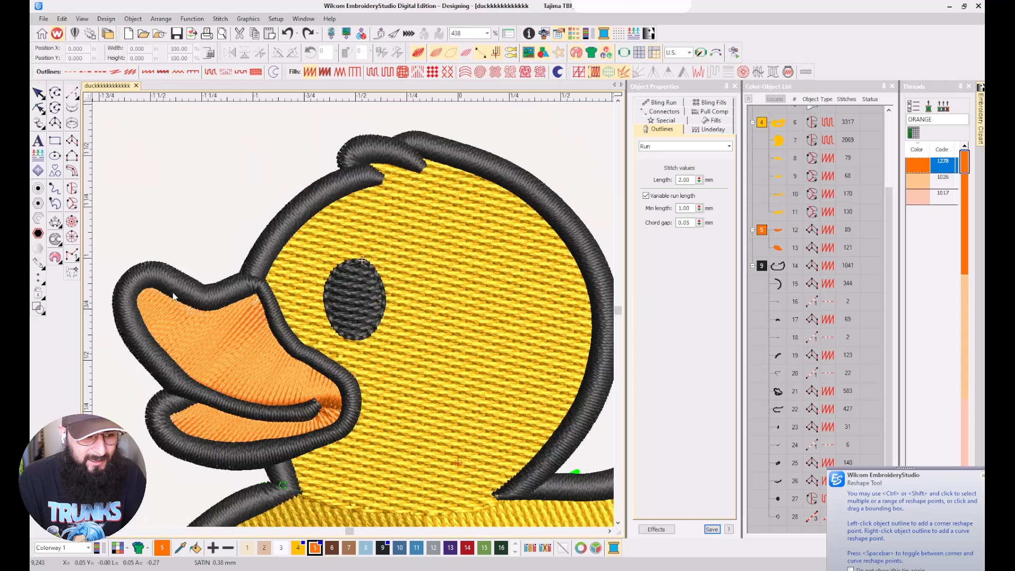
click(71, 222)
scroll(346, 296, up, 3)
key(s)
click(354, 288)
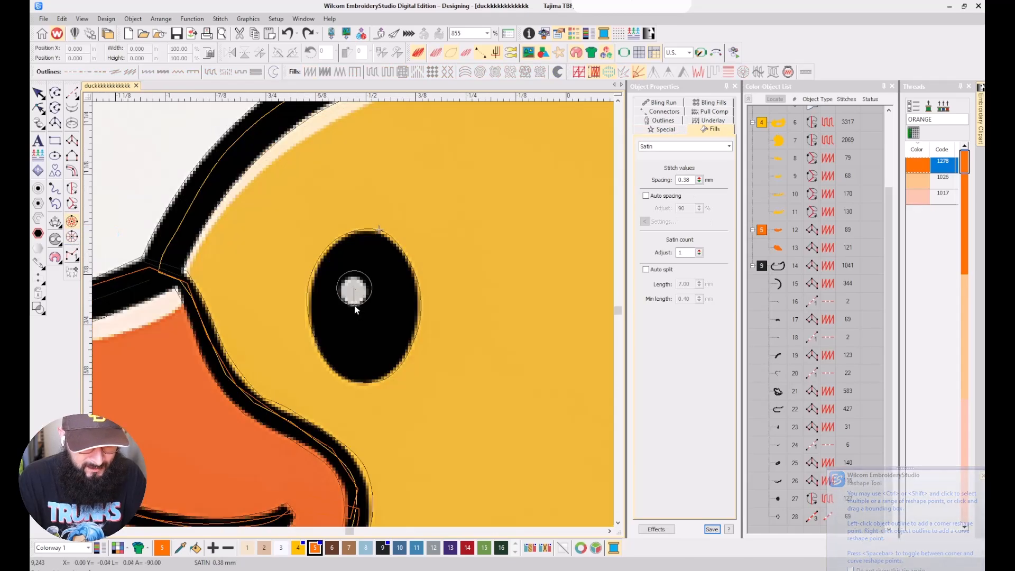
click(356, 309)
key(Return)
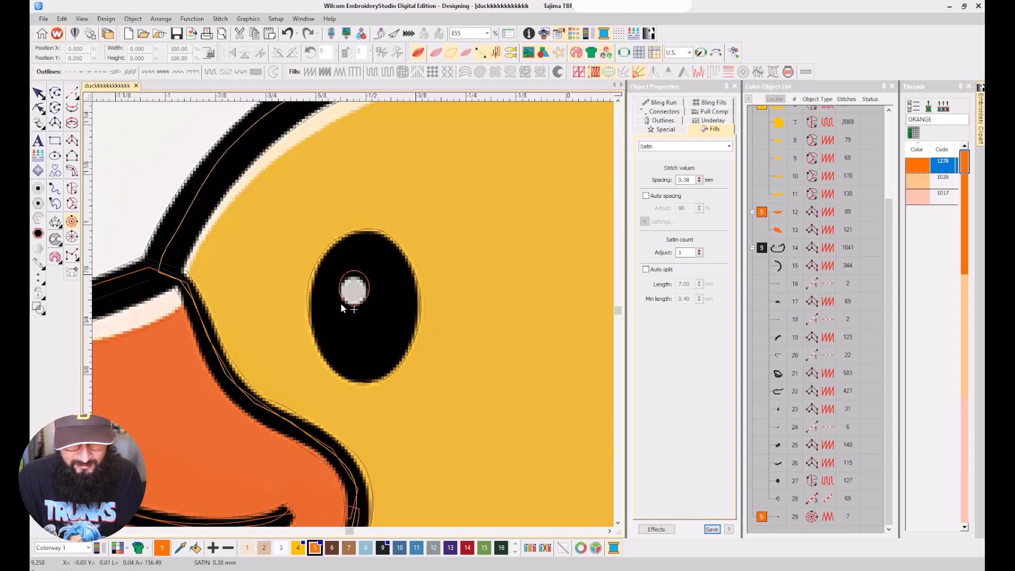
Recolor the star highlight in the eye white with color 3.
key(s)
click(773, 516)
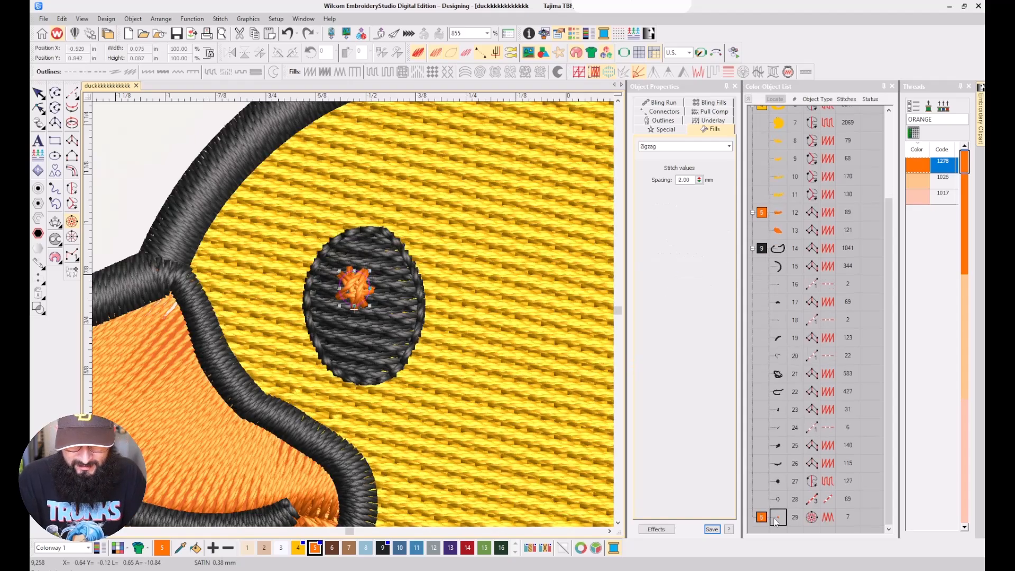
click(281, 547)
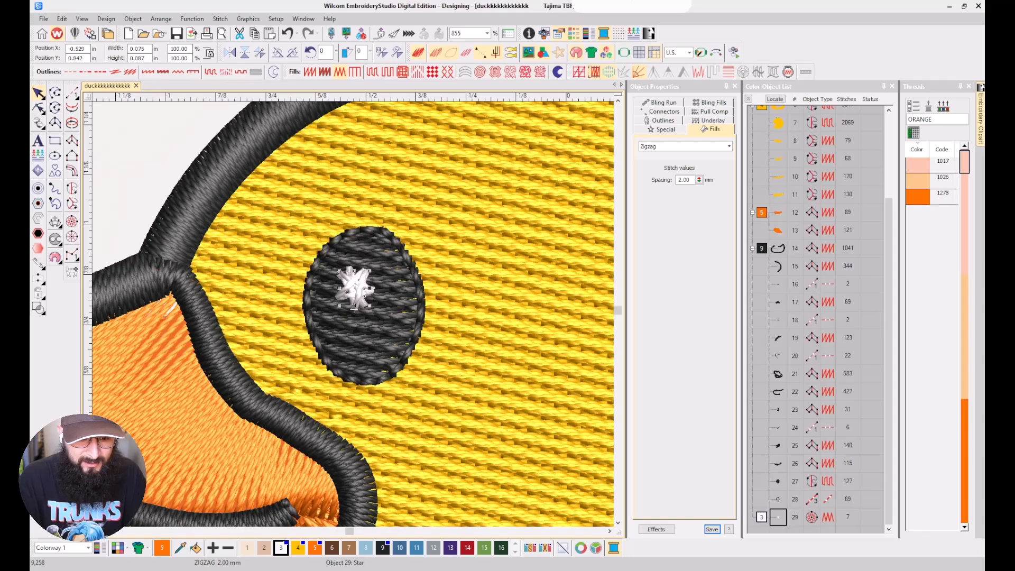
Try converting the eye's Triple Run outline to Satin stitching around the black fill.
click(778, 481)
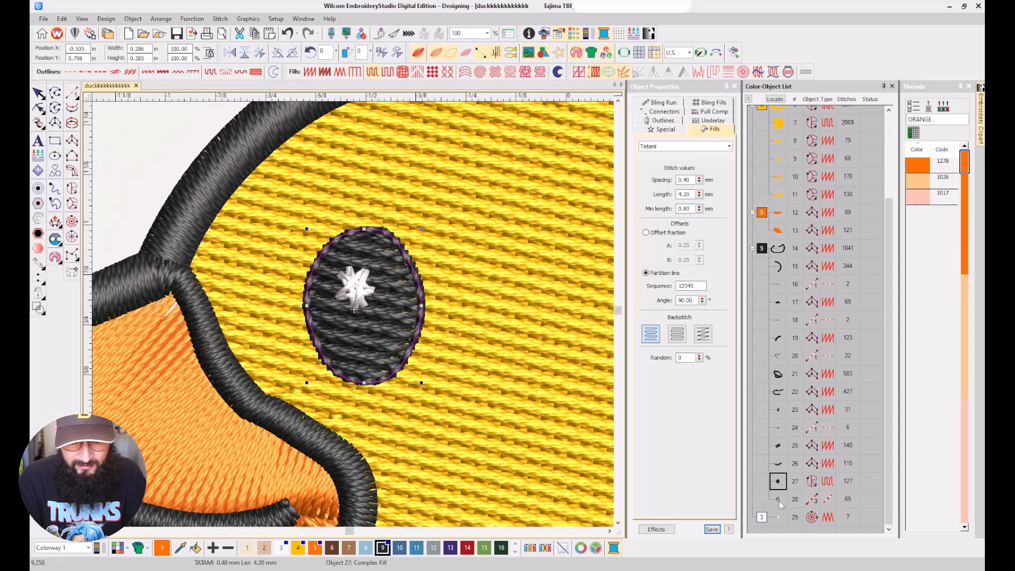
click(779, 500)
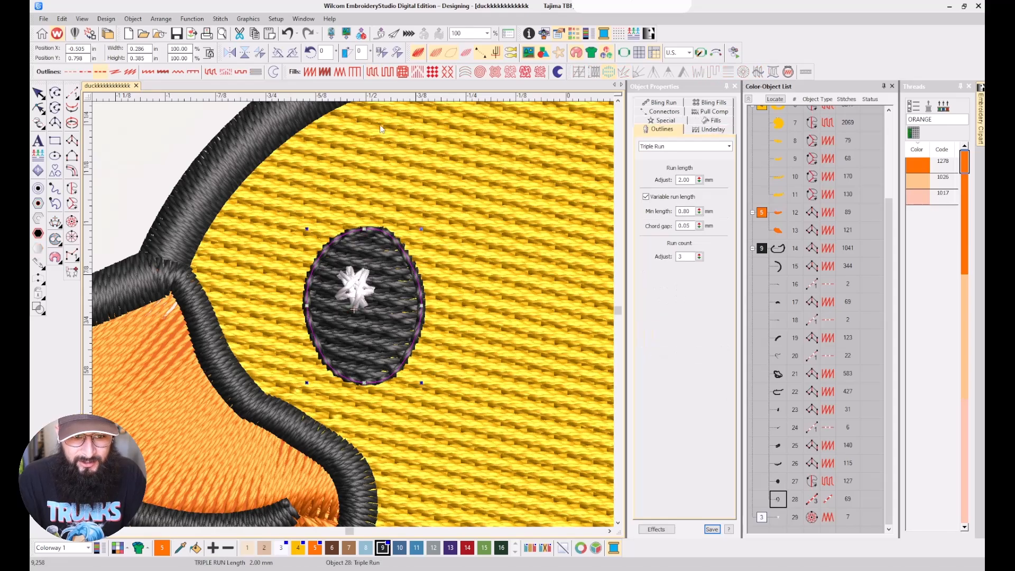
click(149, 73)
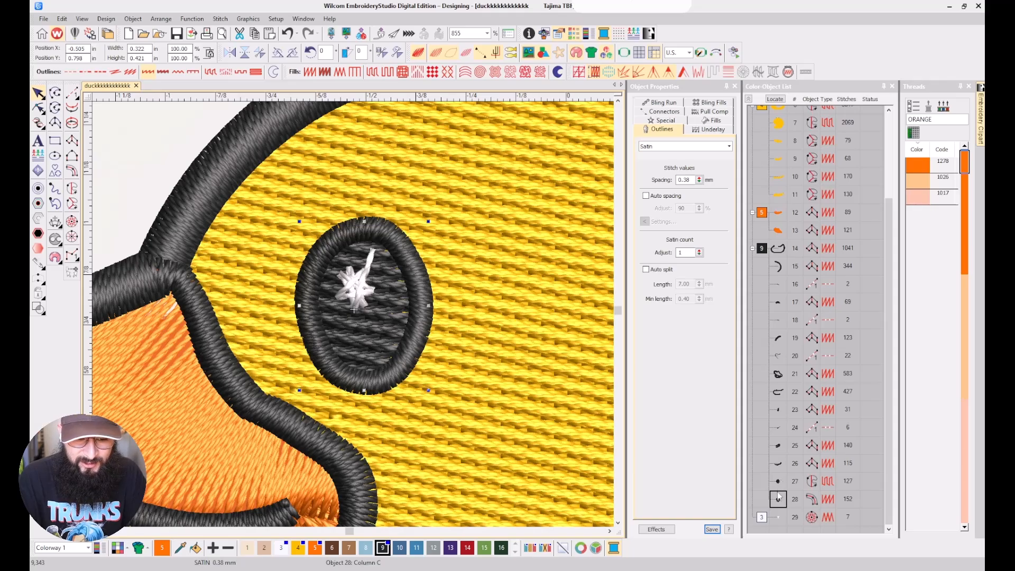
key(ctrl+z)
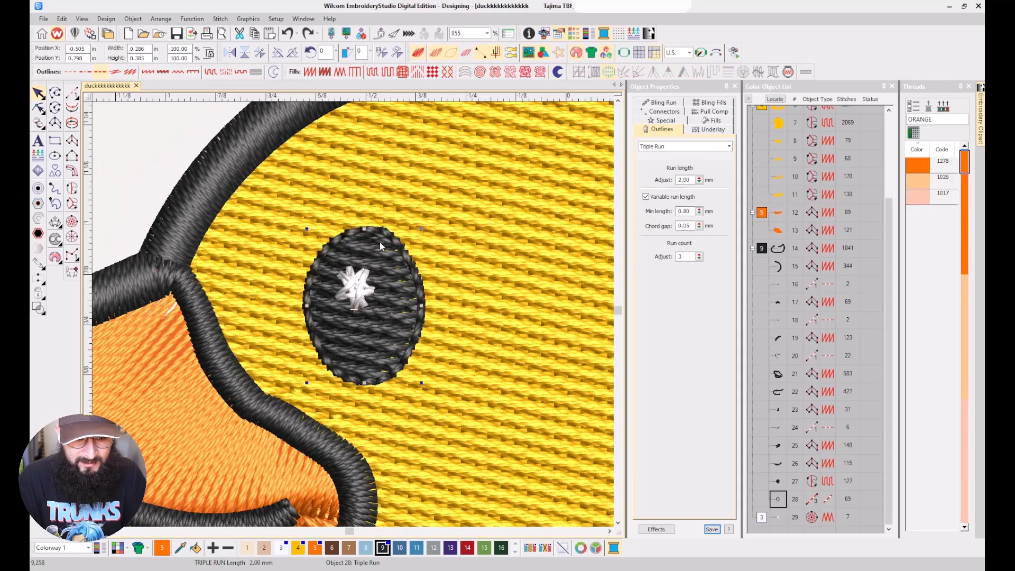
click(365, 288)
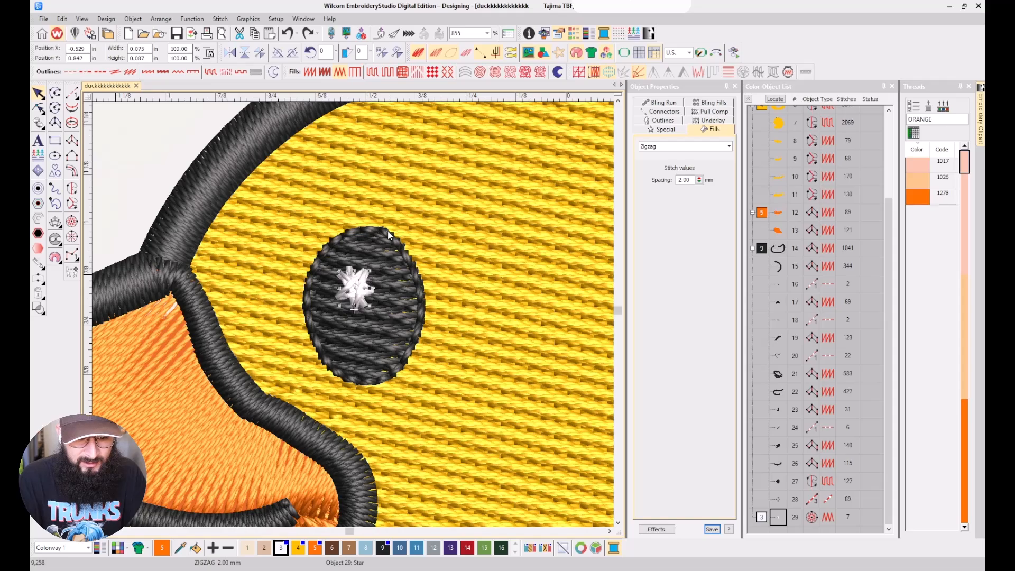
key(Escape)
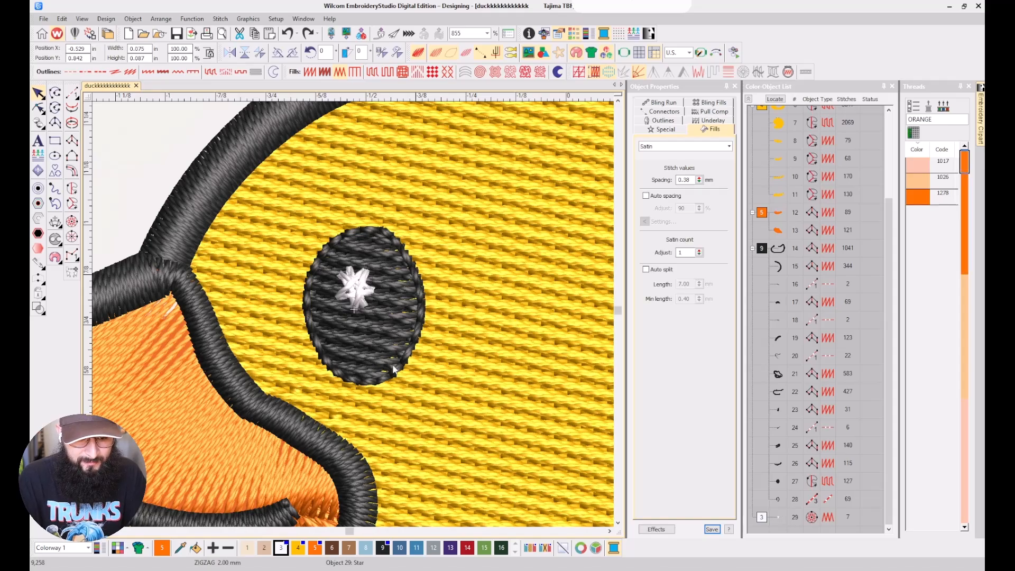
scroll(367, 360, down, 5)
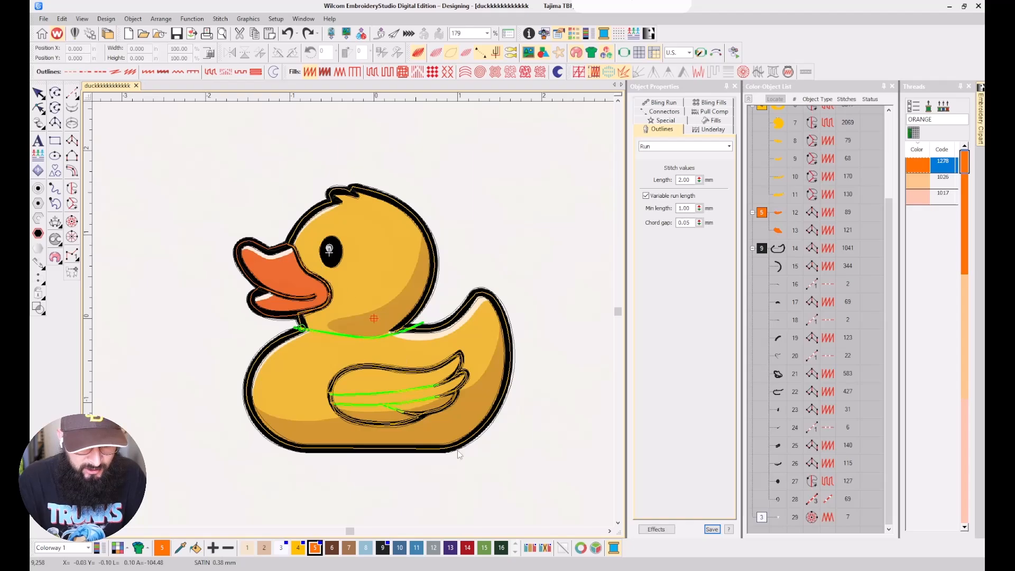
scroll(353, 318, up, 2)
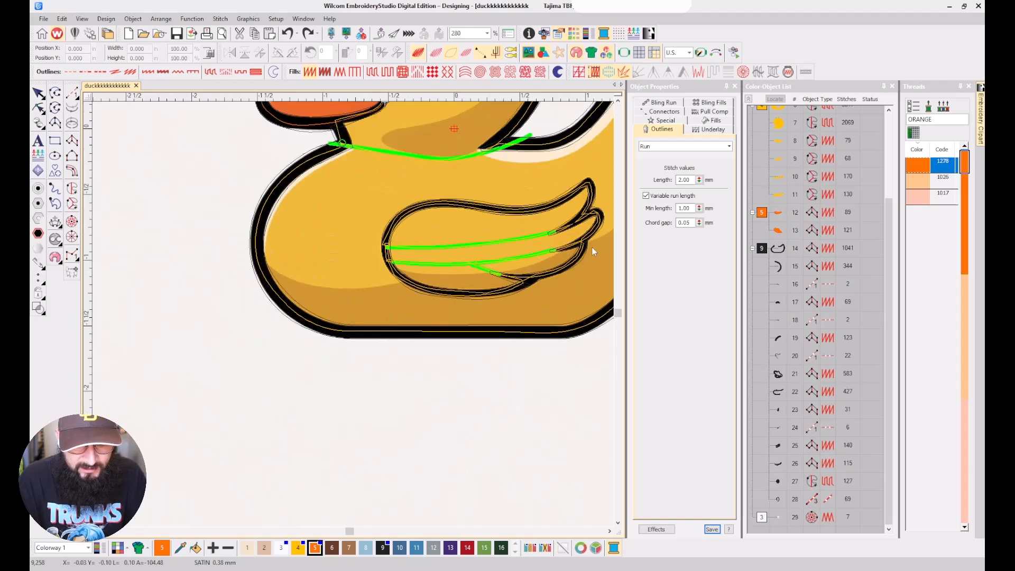
key(v)
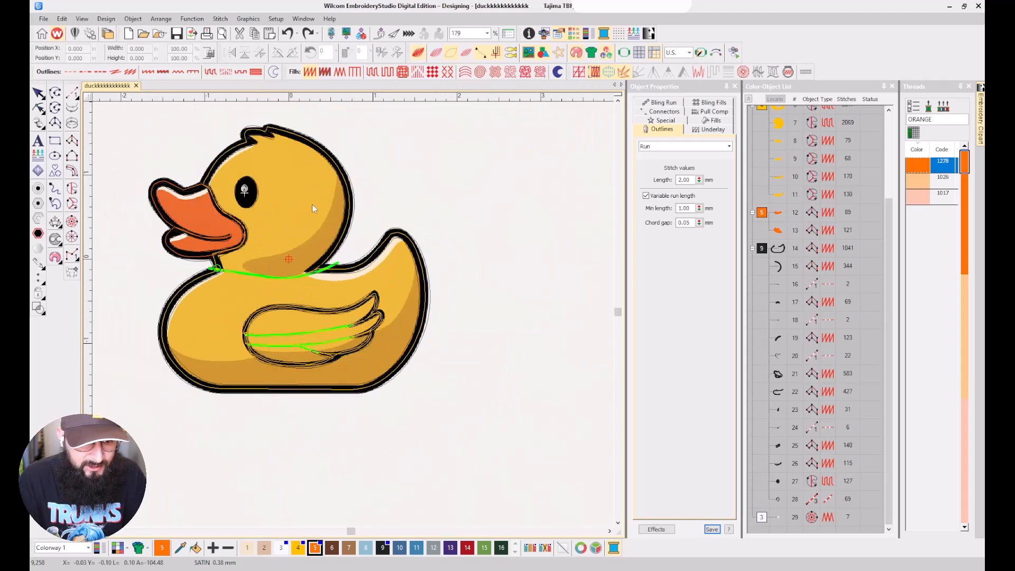
scroll(211, 221, up, 3)
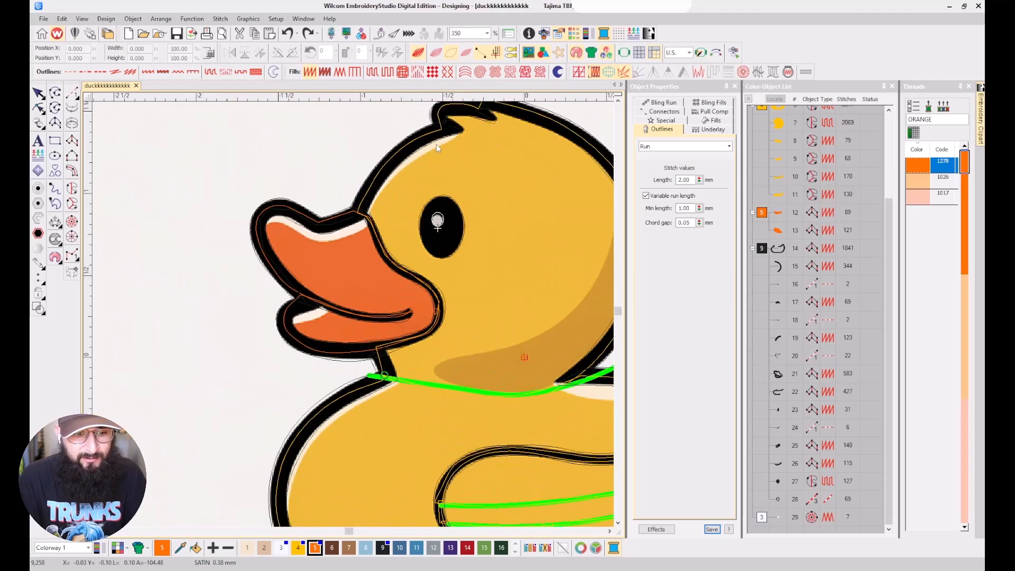
scroll(436, 144, down, 4)
scroll(309, 347, up, 2)
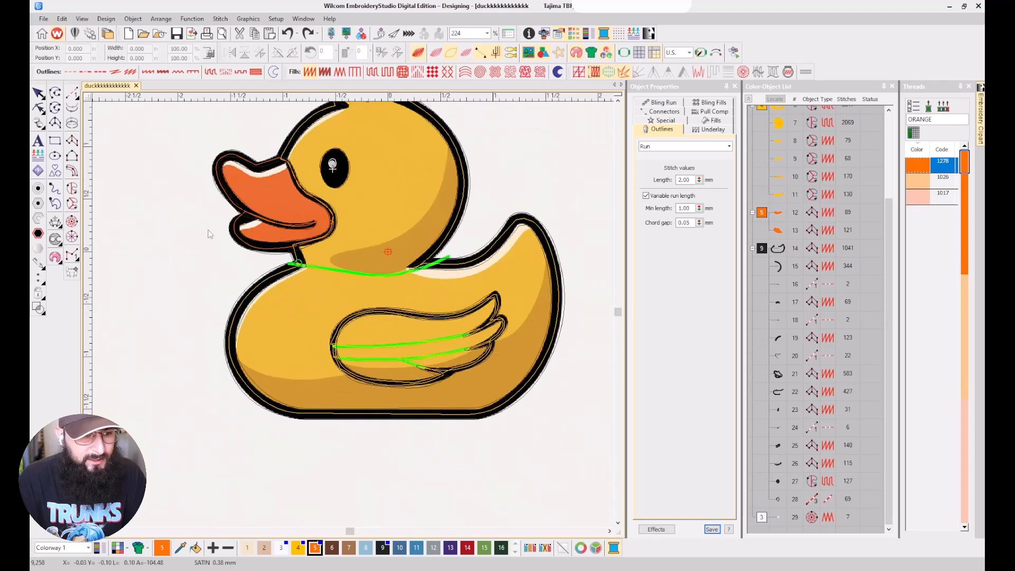
Digitize a white Column A satin highlight, about 0.77 by 0.85 in, along the body's front edge from the chest up to the neck.
click(72, 140)
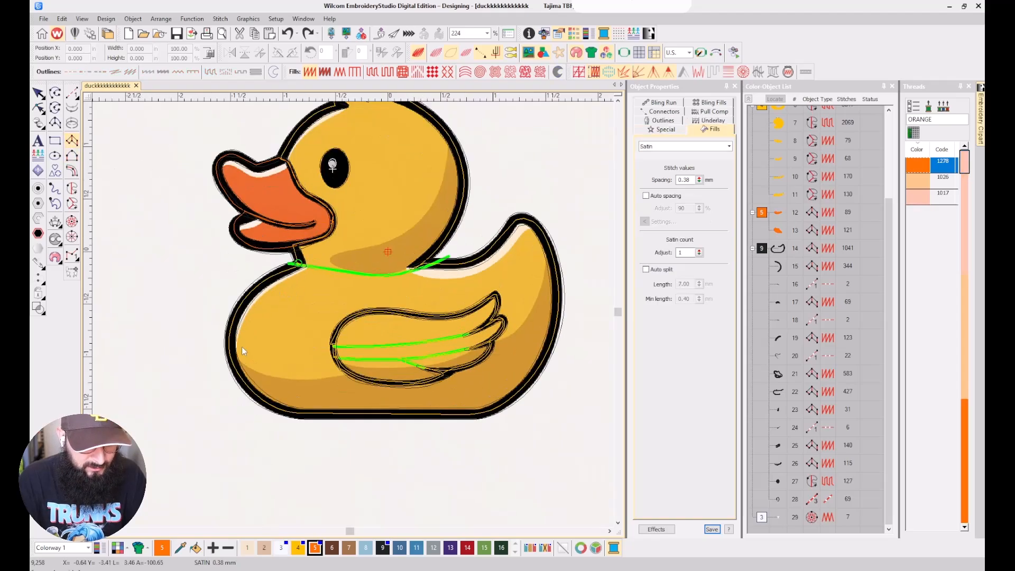
scroll(242, 347, up, 4)
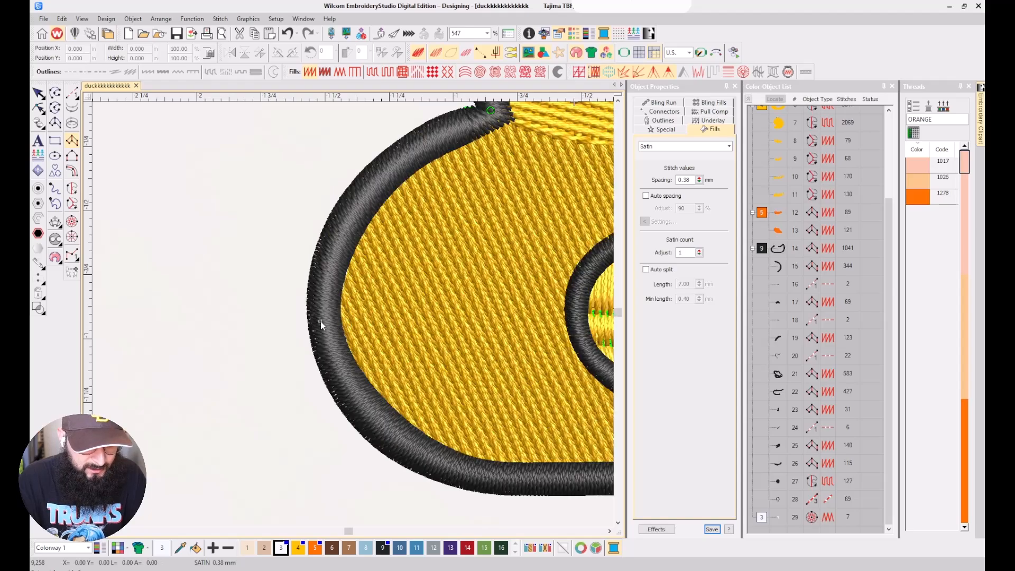
click(321, 321)
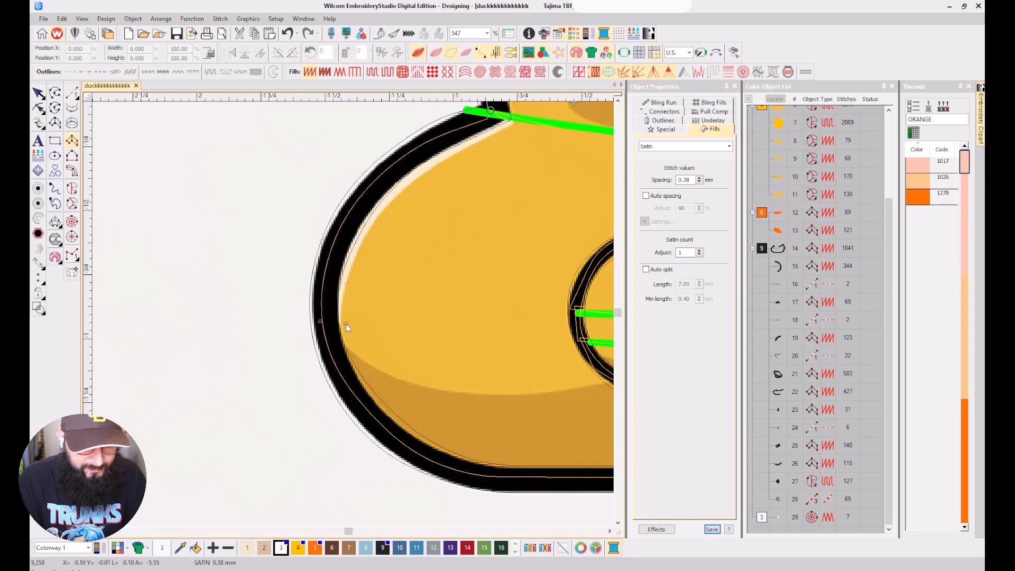
click(326, 257)
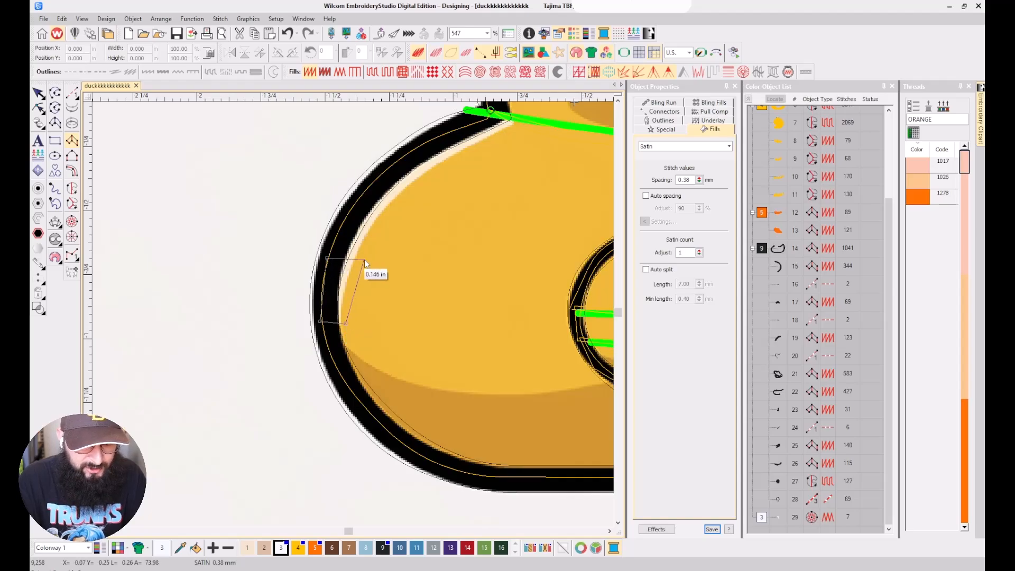
click(392, 166)
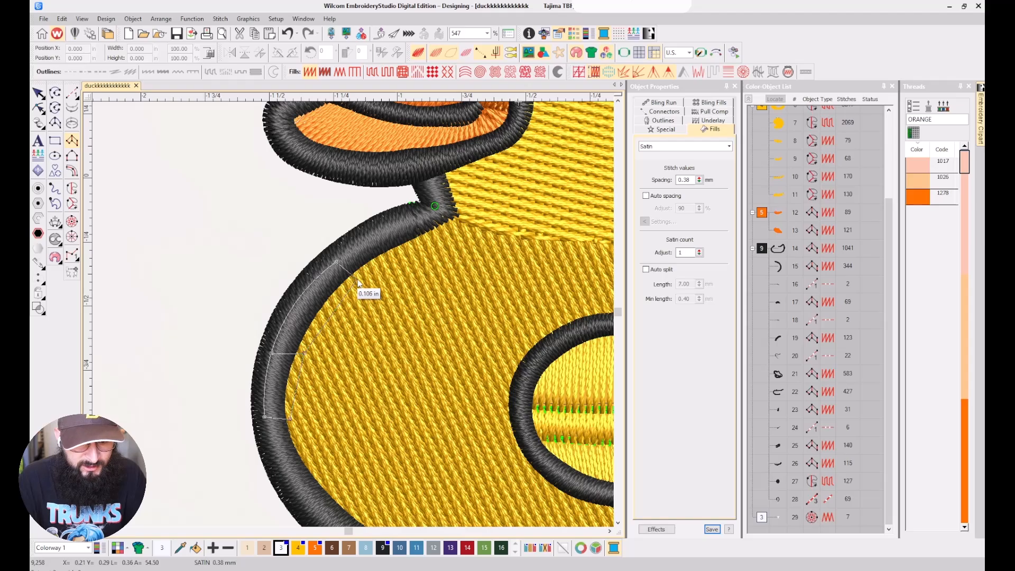
key(s)
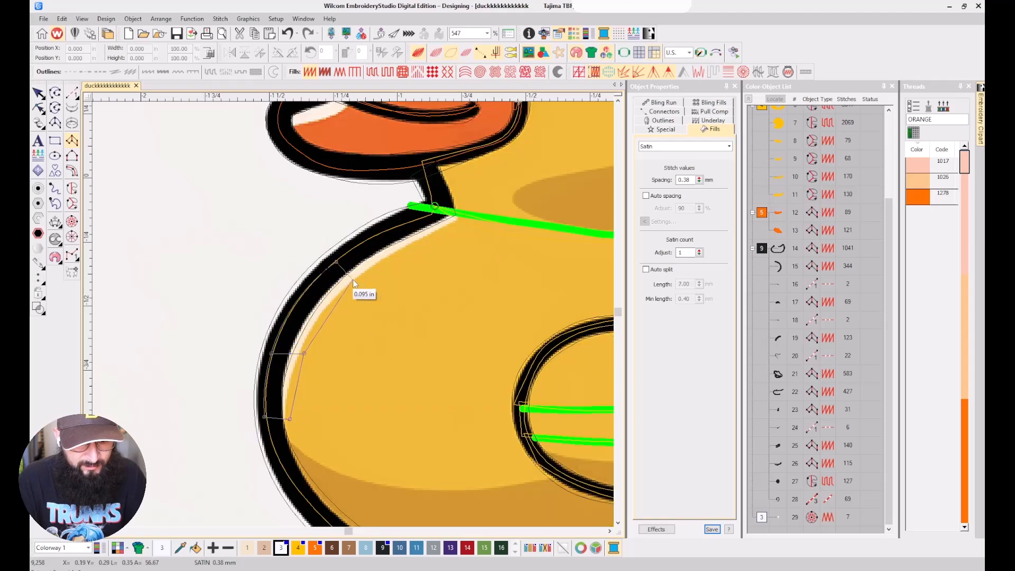
click(359, 283)
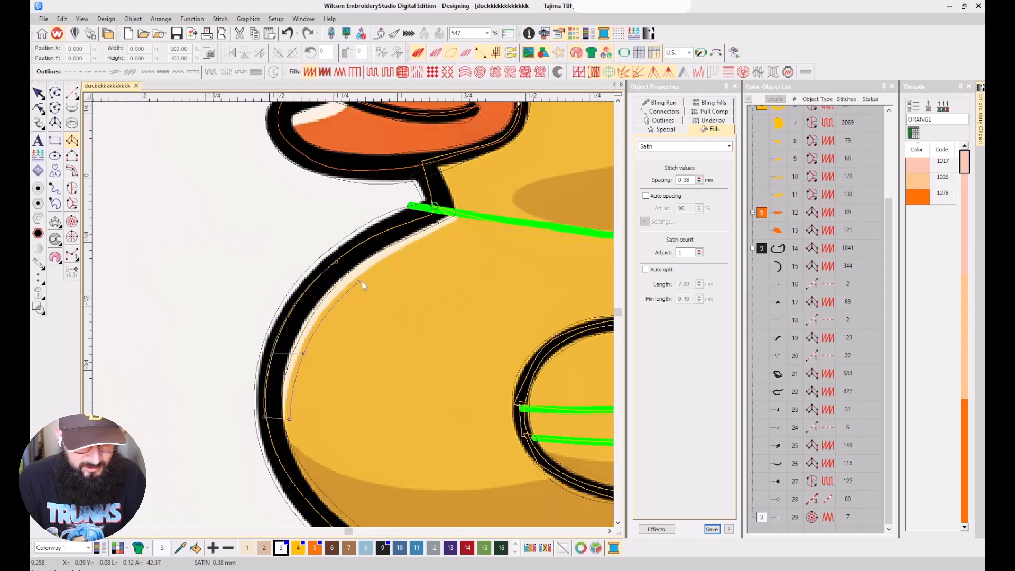
click(446, 209)
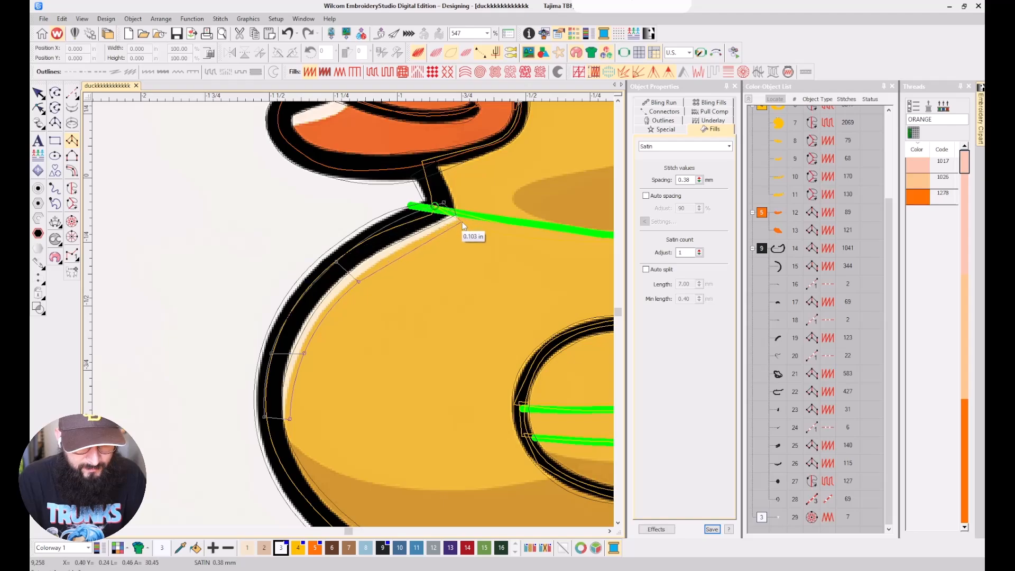
key(s)
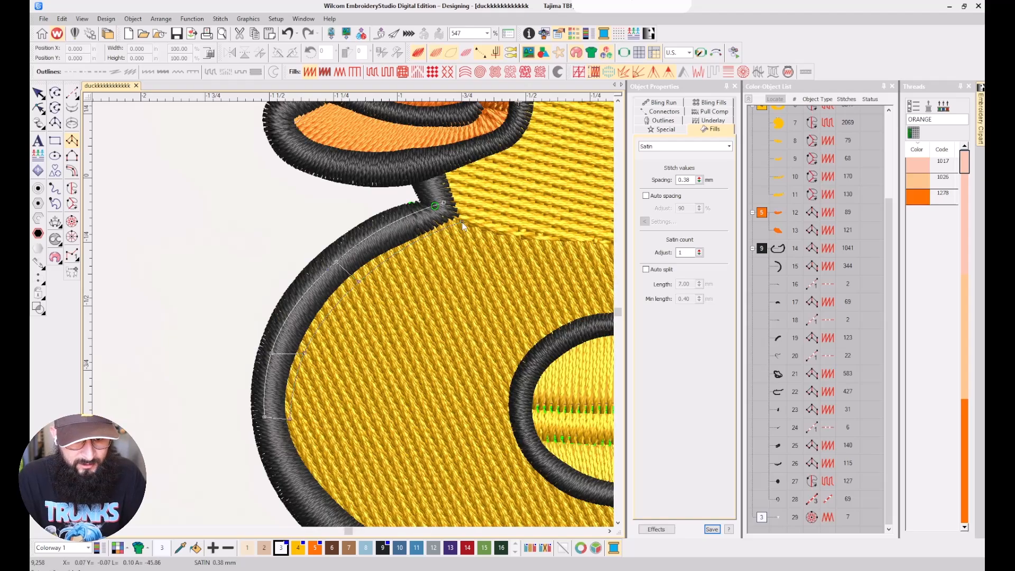
click(463, 226)
key(Return)
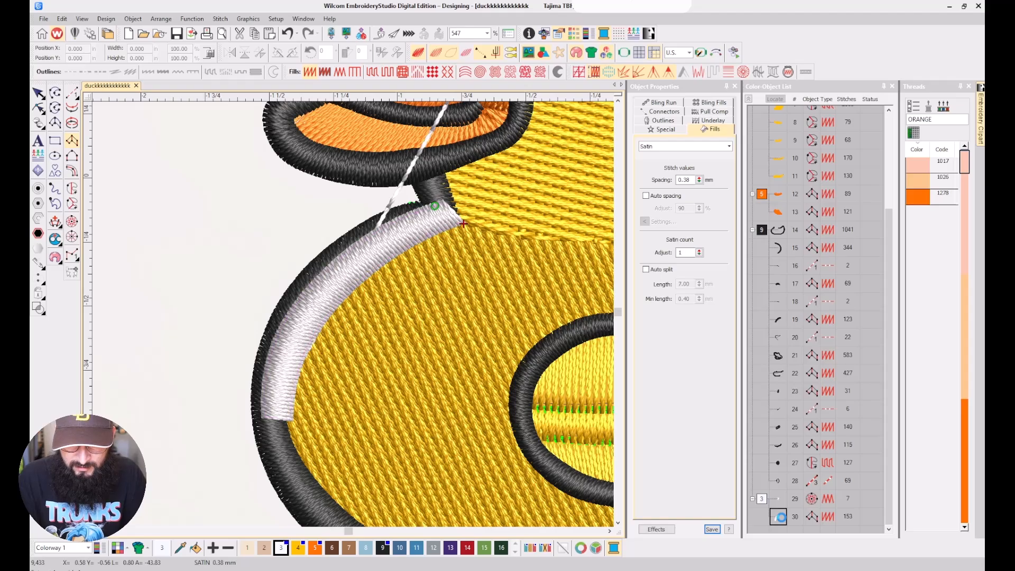
Try satin spacings of 1.20 mm and 1.00 mm on the white body highlight.
double_click(685, 179)
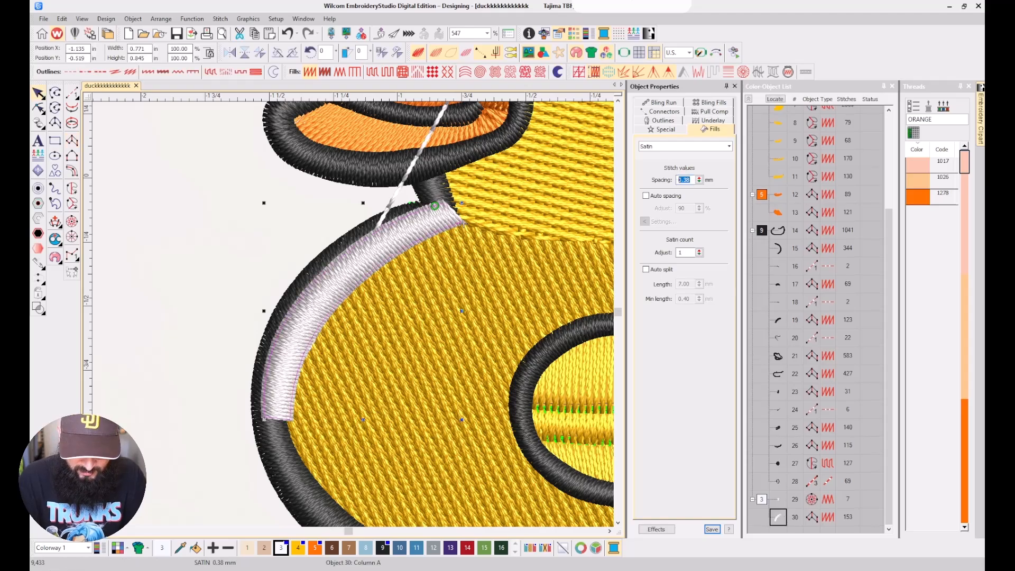
text(1.2)
key(Return)
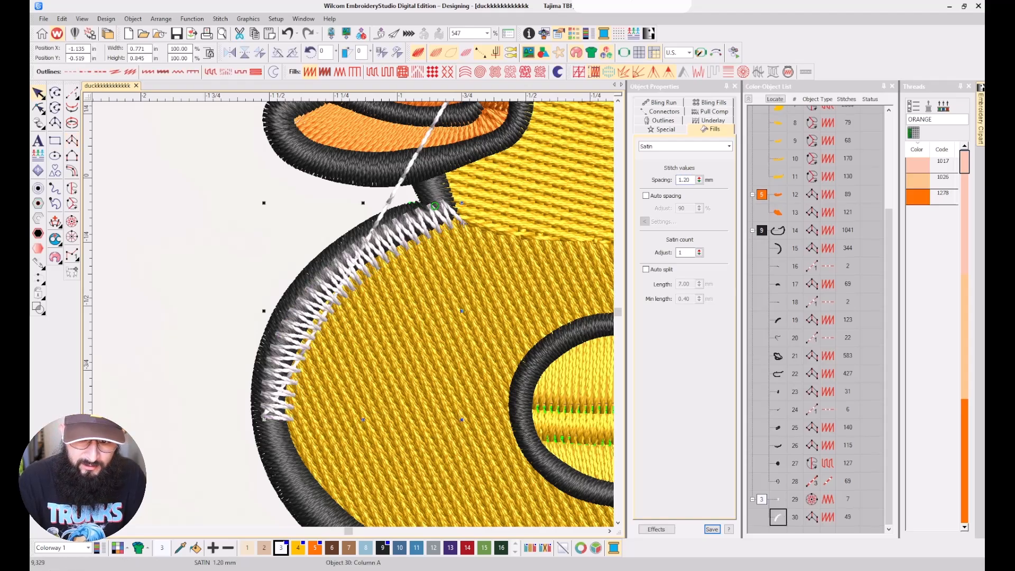
drag(683, 179, 688, 174)
text(0)
key(Return)
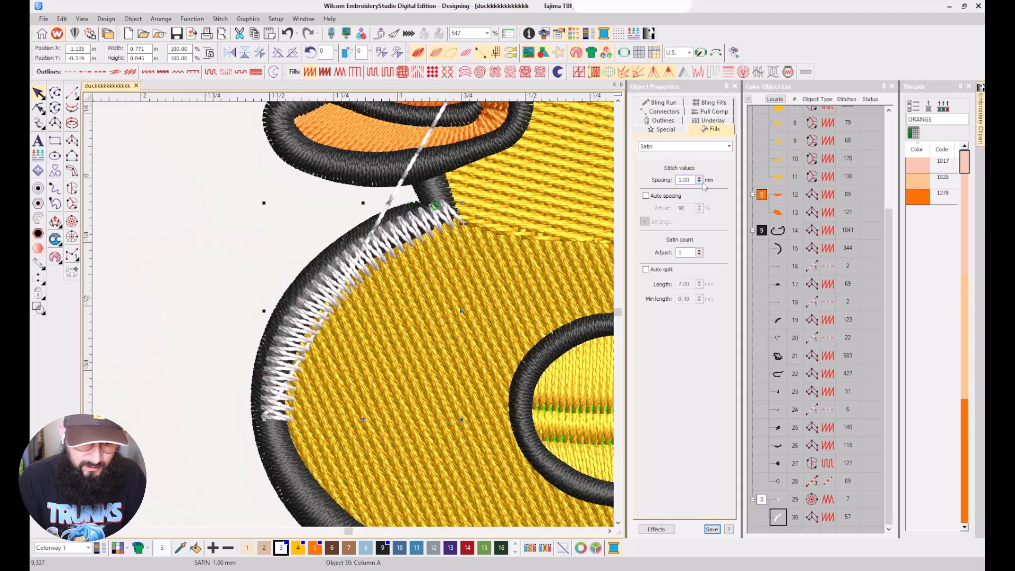
Set the white body highlight's satin spacing to 0.80 mm.
click(687, 179)
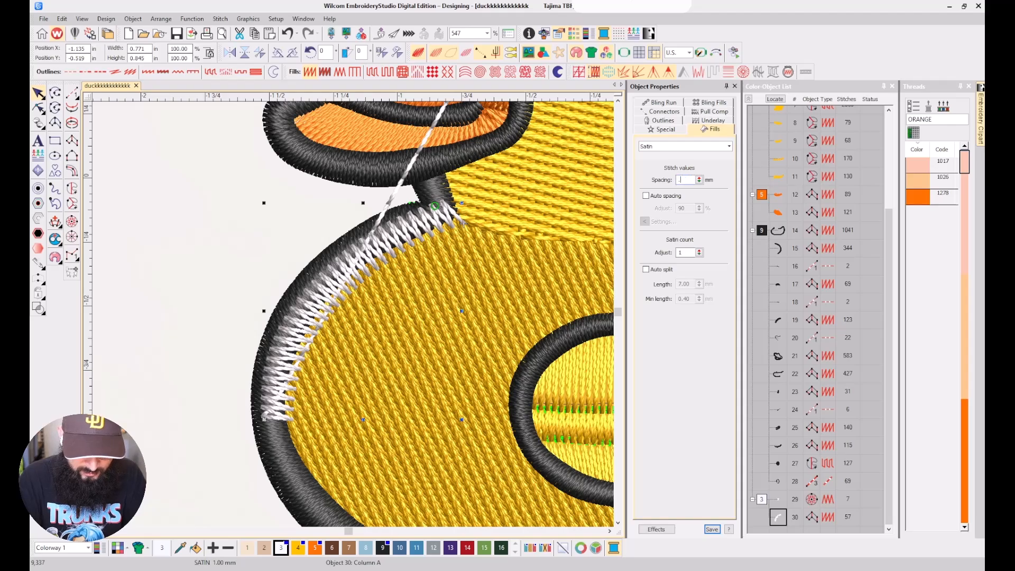
text(8)
key(Return)
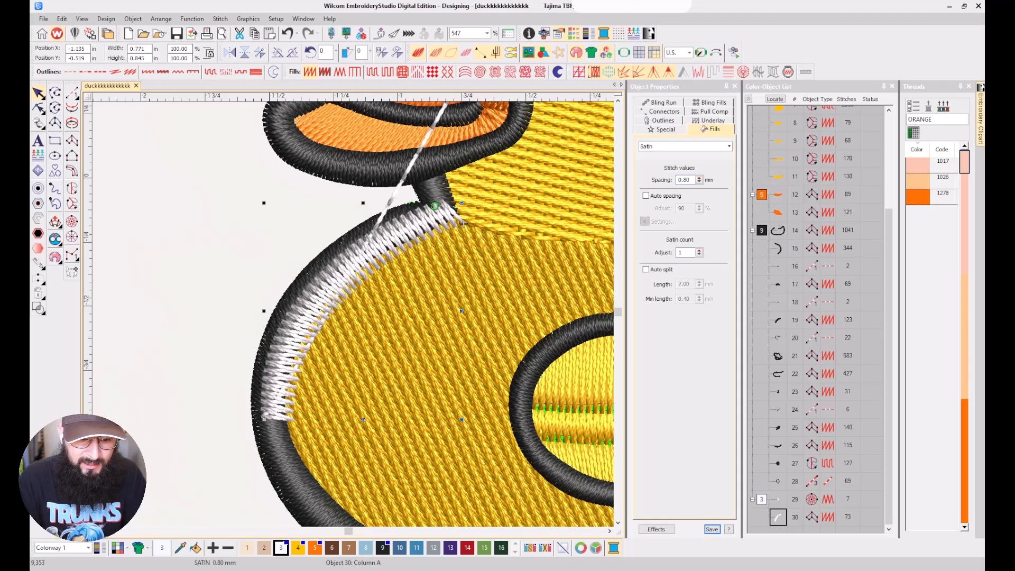
Change the connector after the eye's white star highlight to Jump.
click(778, 499)
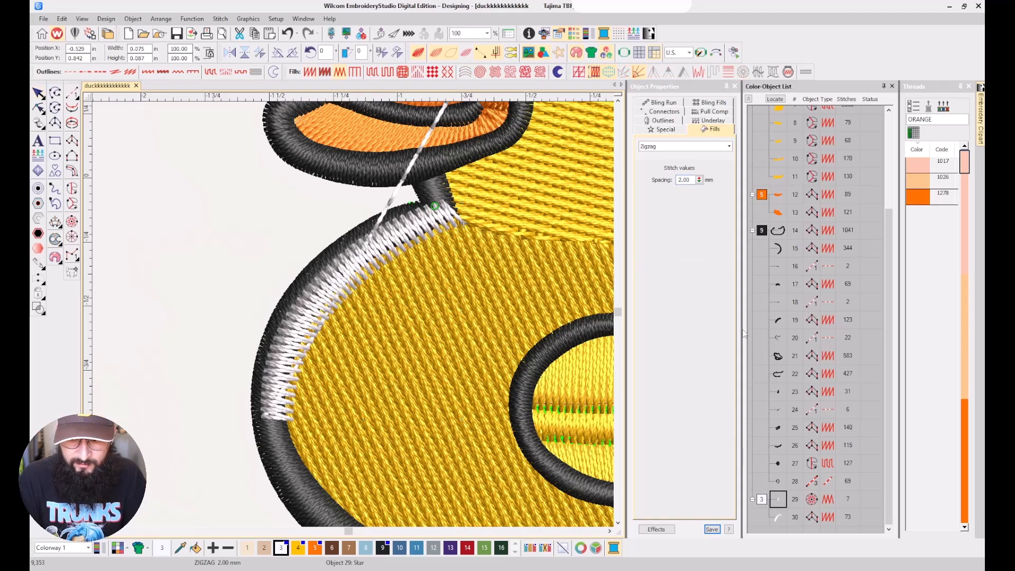
scroll(386, 245, down, 3)
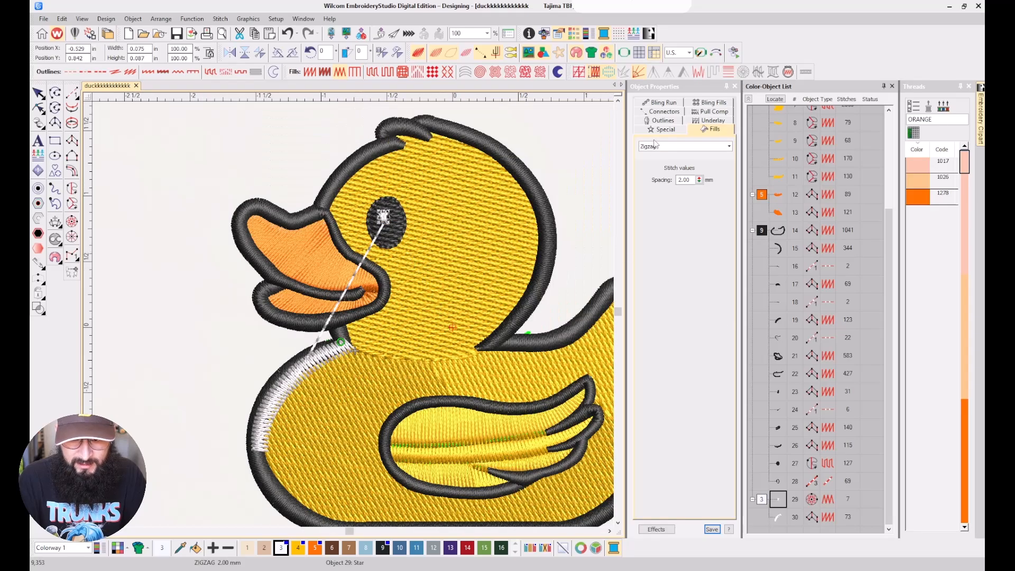
click(676, 112)
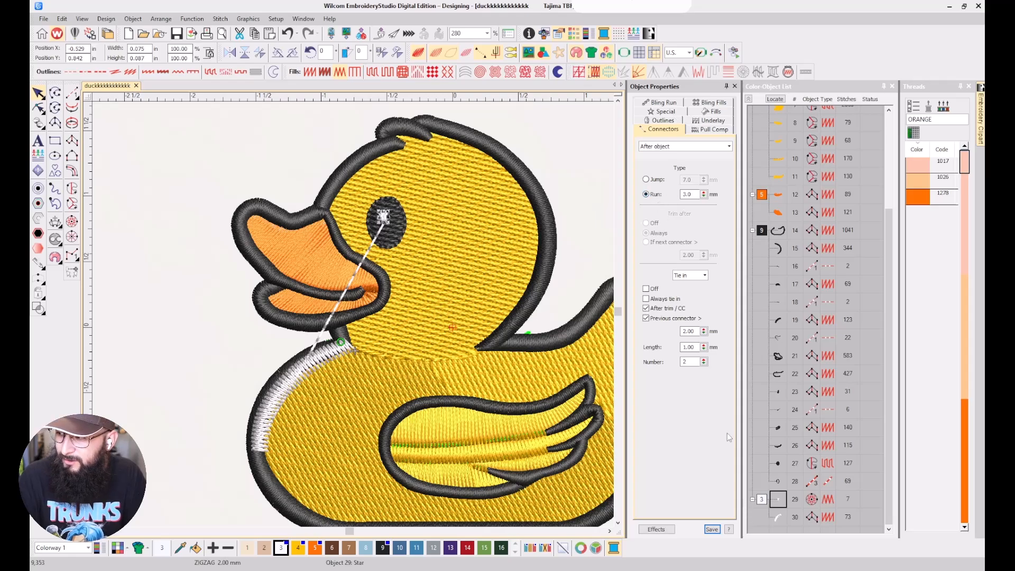
click(655, 180)
key(Escape)
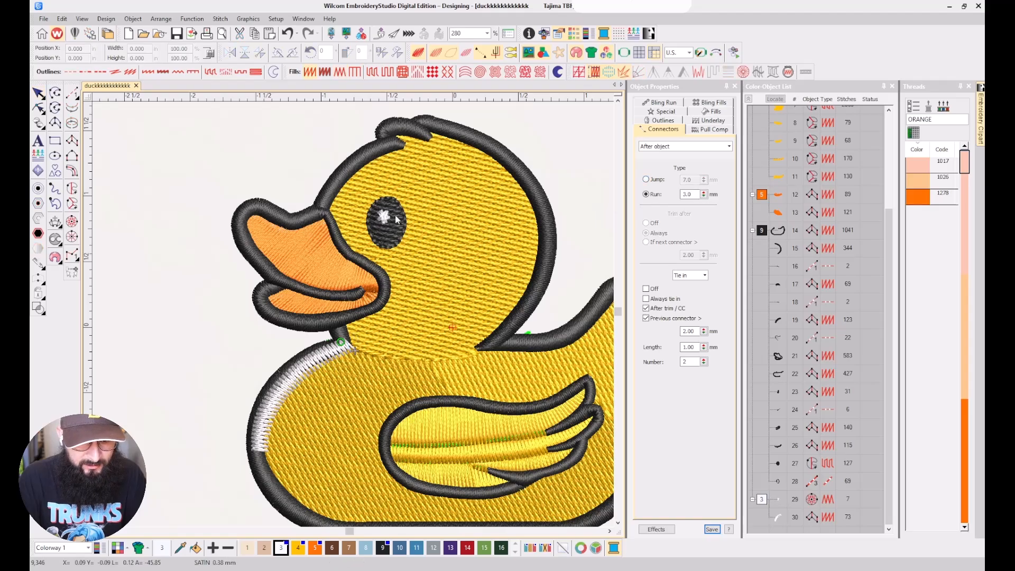
Digitize a white Column A satin highlight, about 1.27 by 0.59 in, along the duck's back from behind the neck up to the tail tip.
key(s)
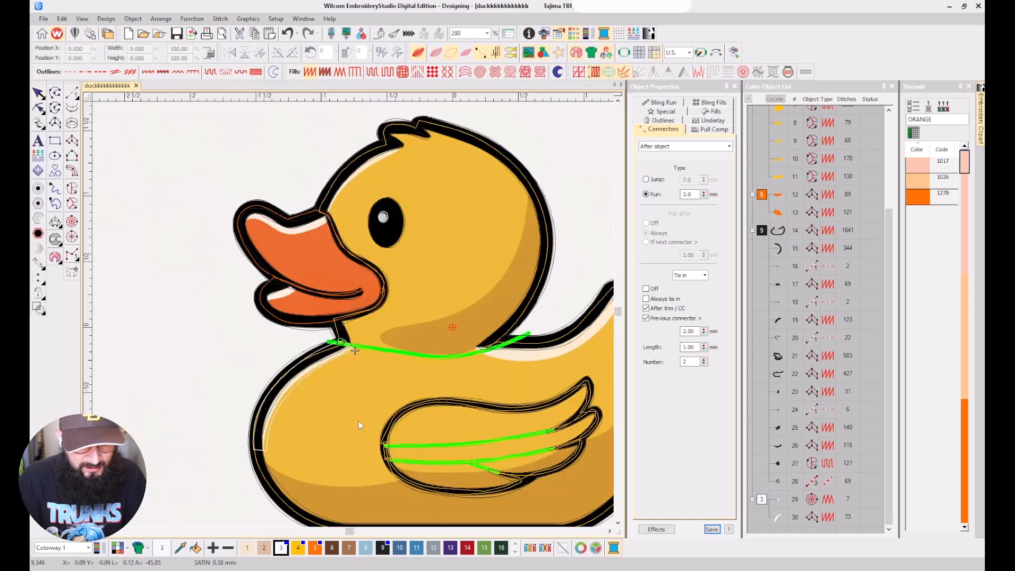
scroll(577, 383, down, 1)
scroll(355, 315, up, 1)
key(s)
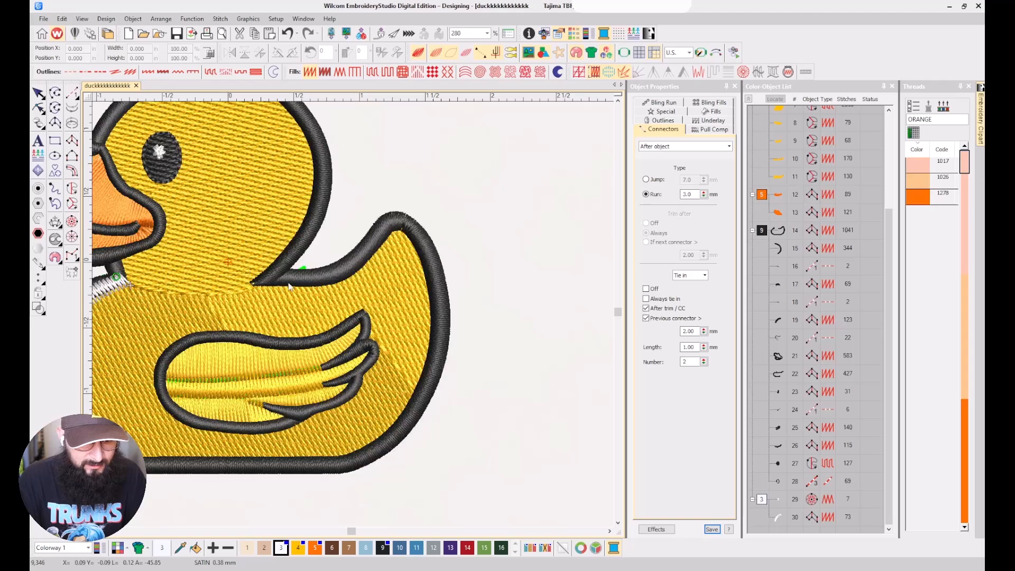
key(s)
key(h)
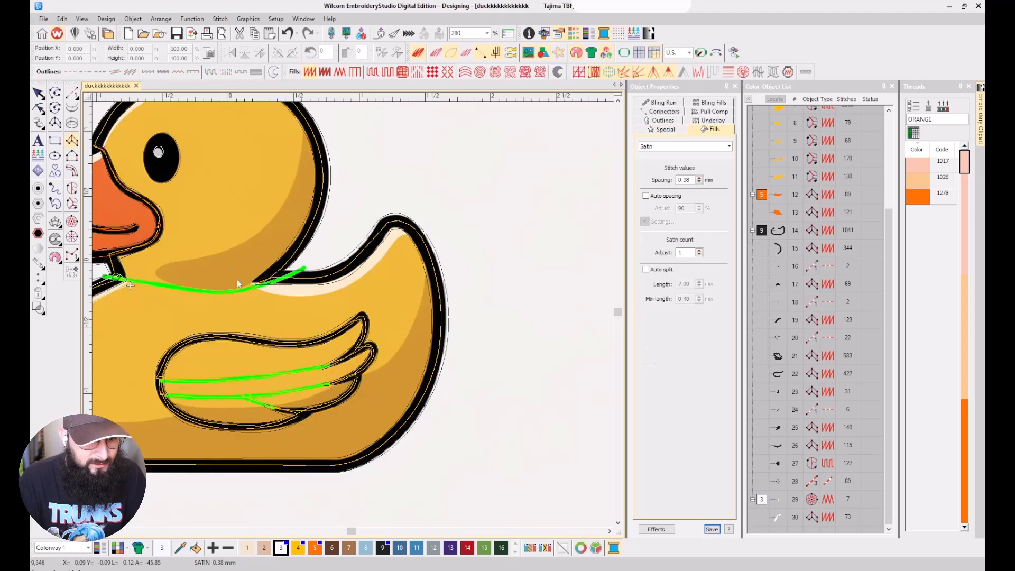
scroll(237, 279, up, 1)
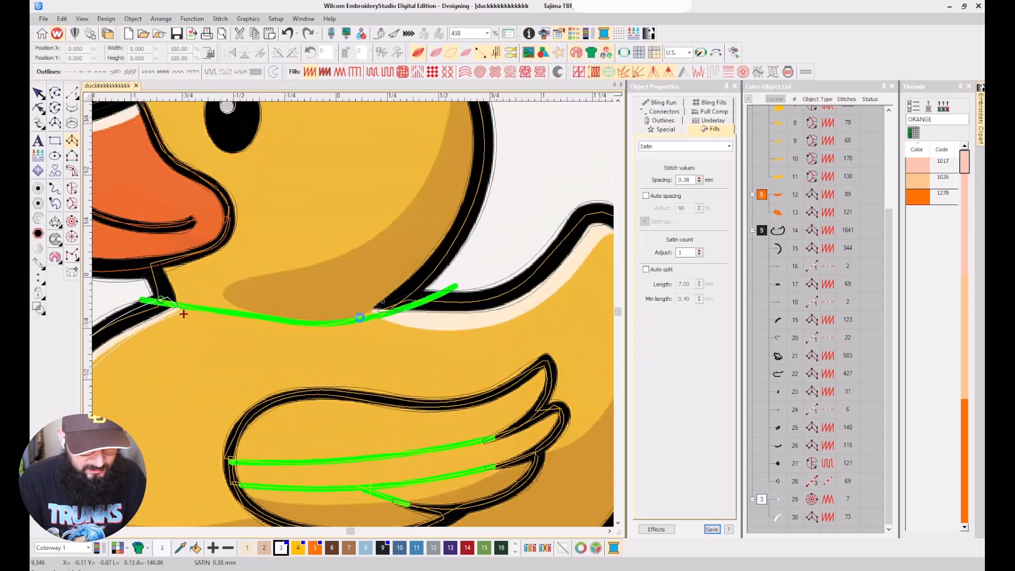
key(s)
click(433, 306)
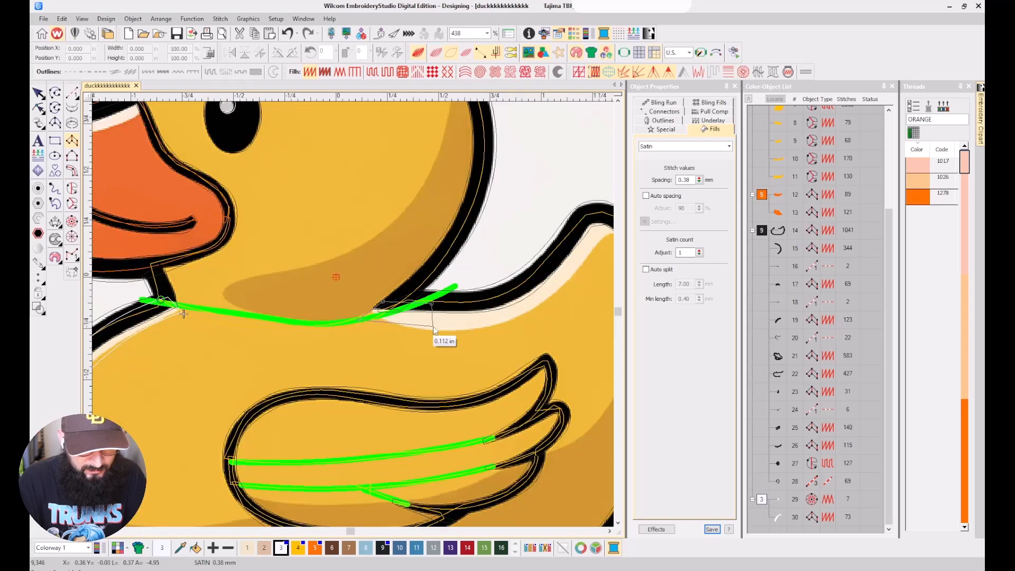
key(s)
click(505, 295)
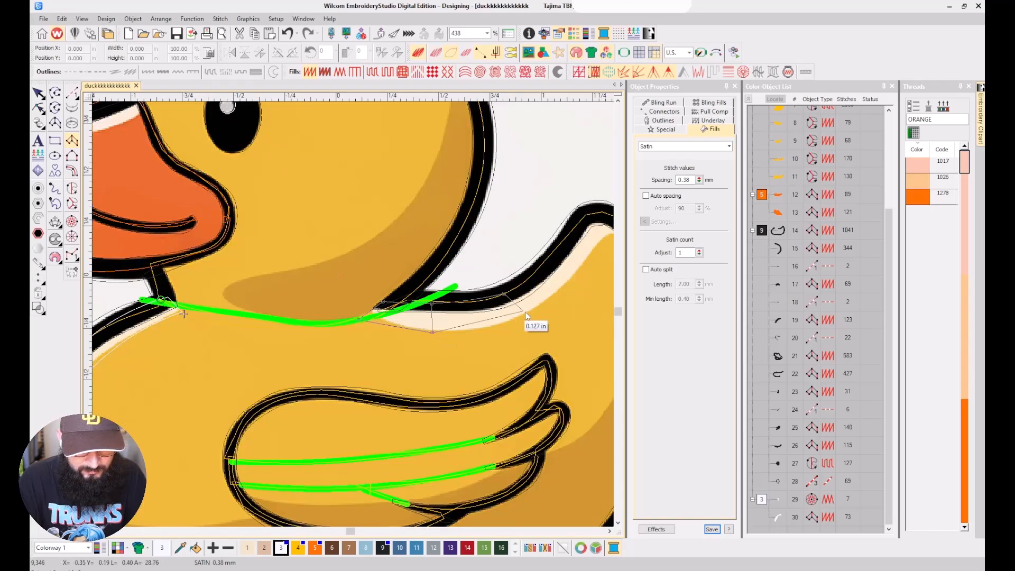
click(528, 317)
click(565, 248)
click(587, 265)
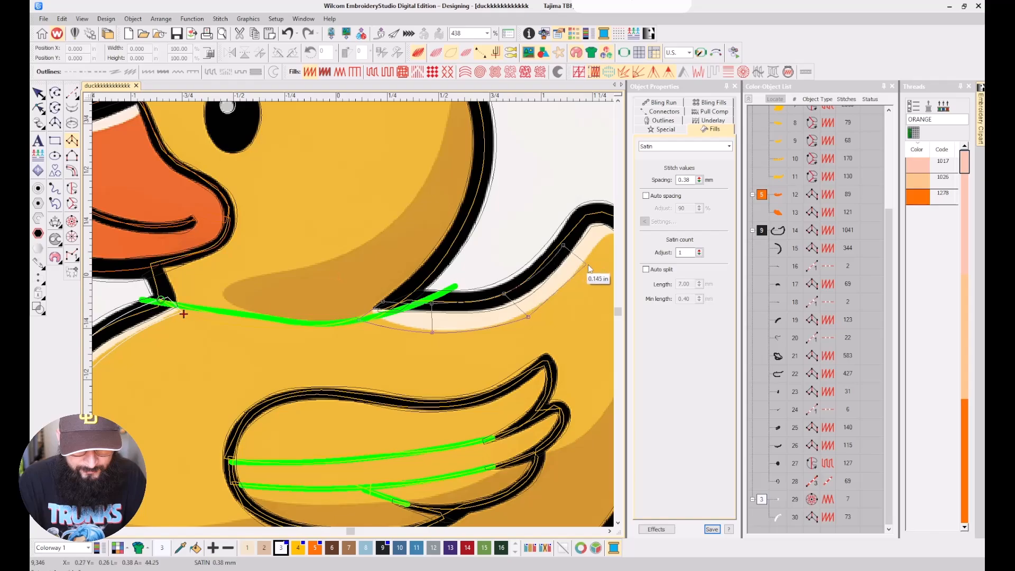
key(s)
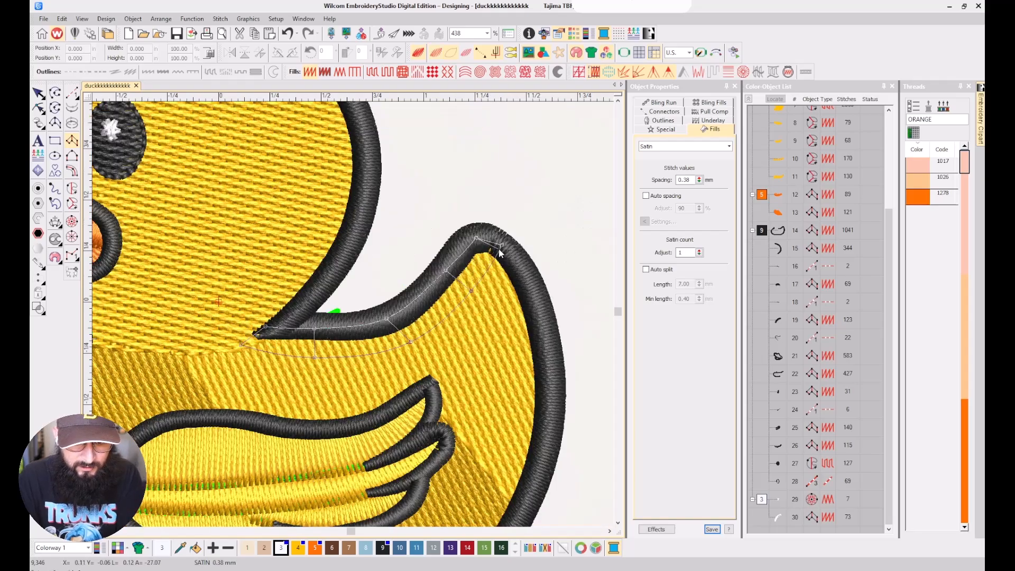
key(Return)
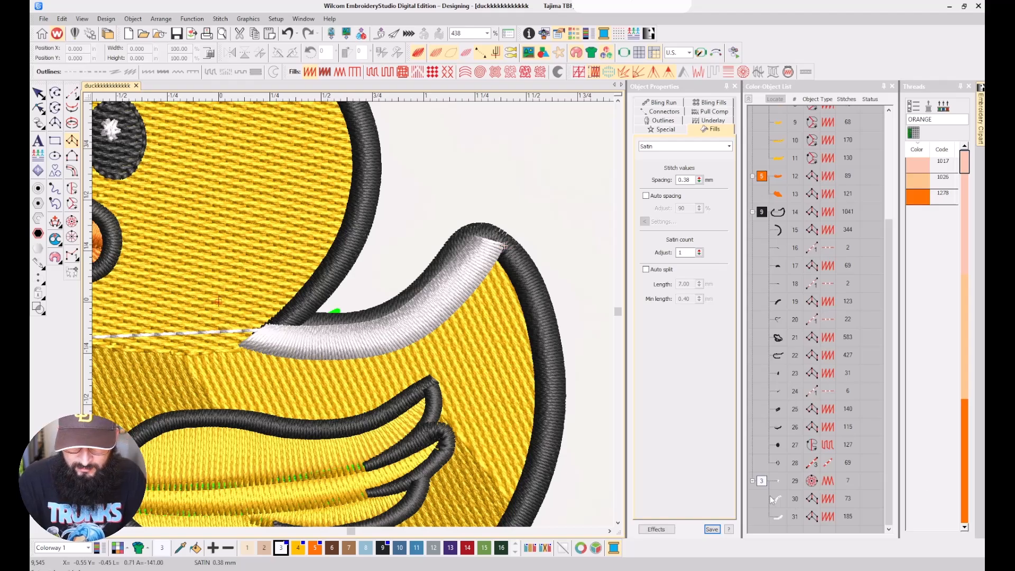
Set the satin spacing of the white back highlight to 0.8 mm.
click(778, 517)
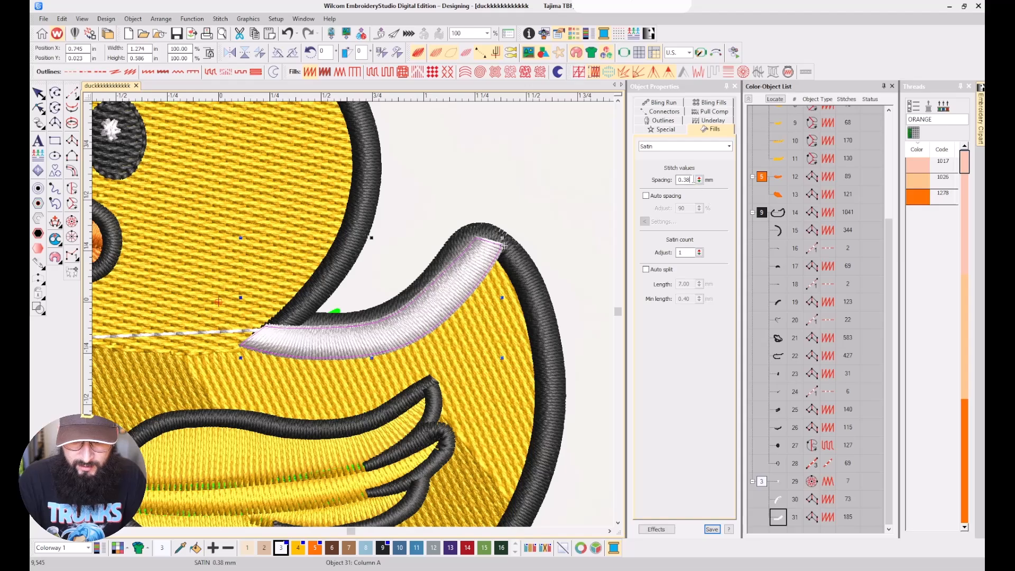
drag(692, 179, 688, 180)
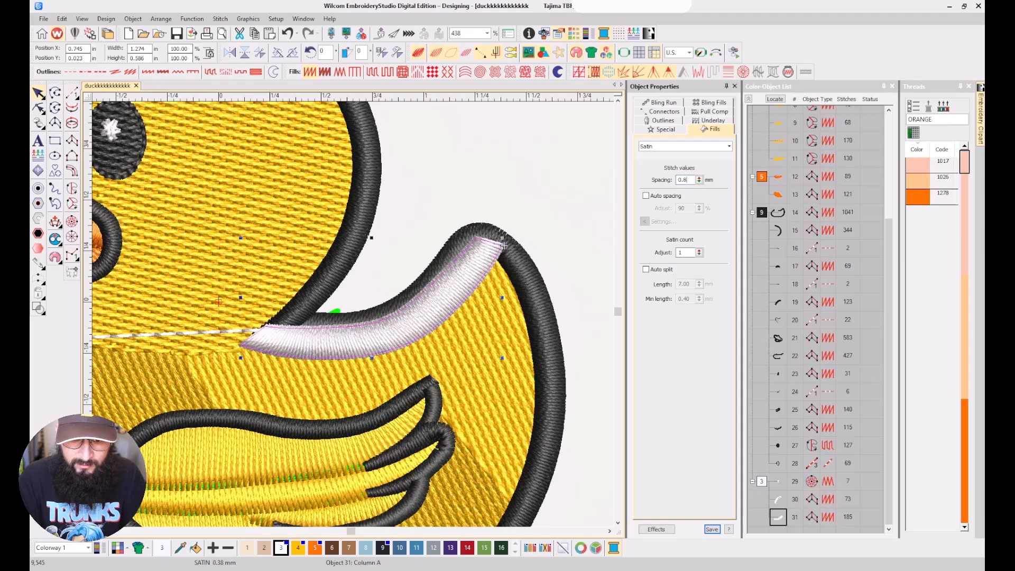
key(Return)
key(Escape)
Digitize a short white Column A satin highlight along the top edge of the lower beak, near its tip.
key(0)
key(s)
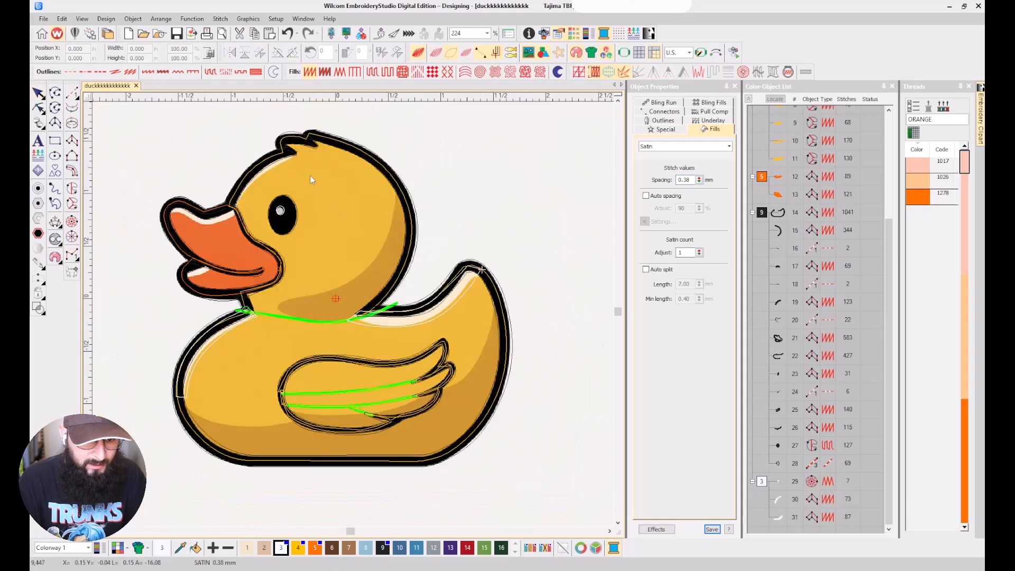
scroll(338, 329, up, 1)
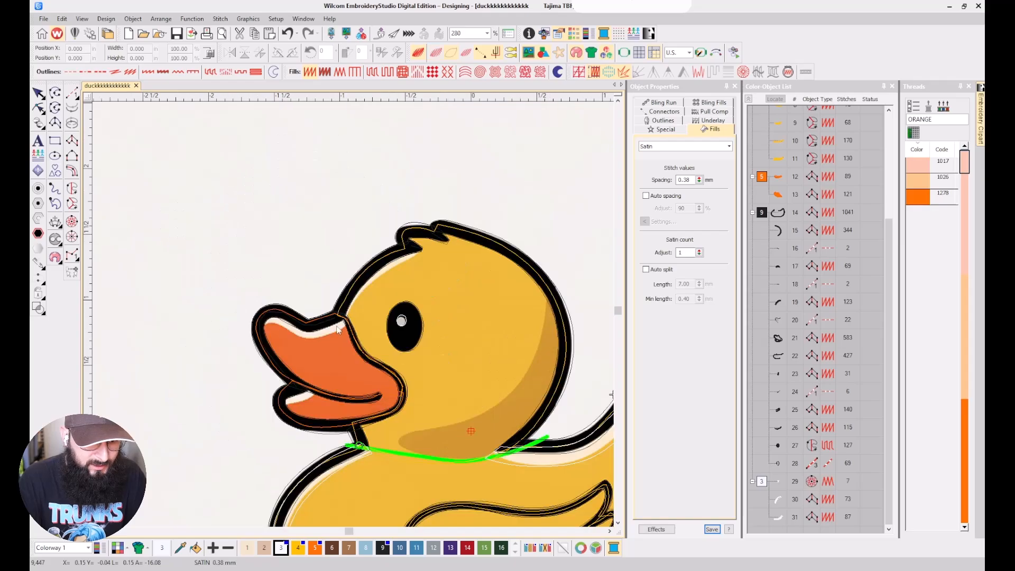
key(s)
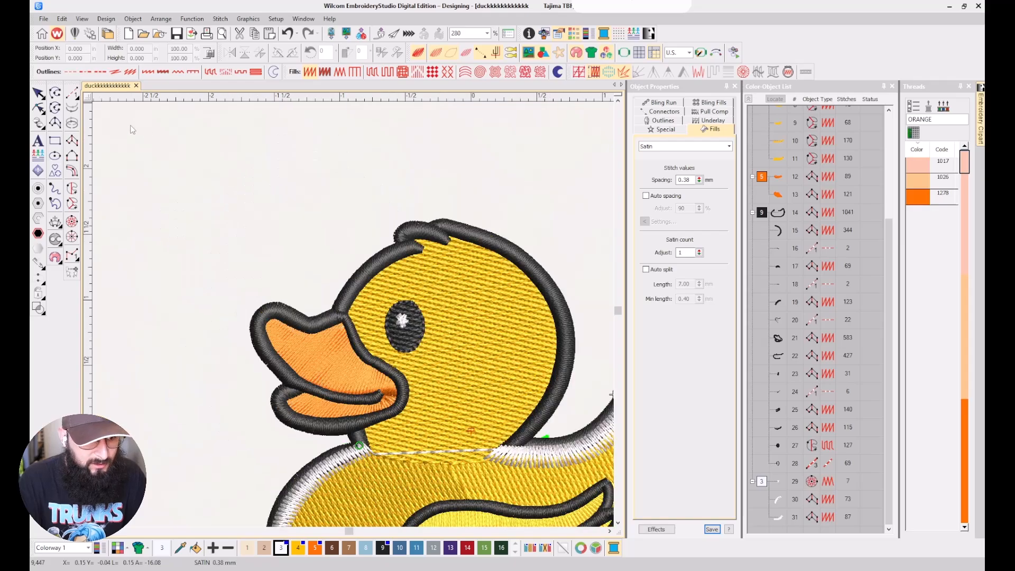
scroll(342, 333, up, 4)
key(s)
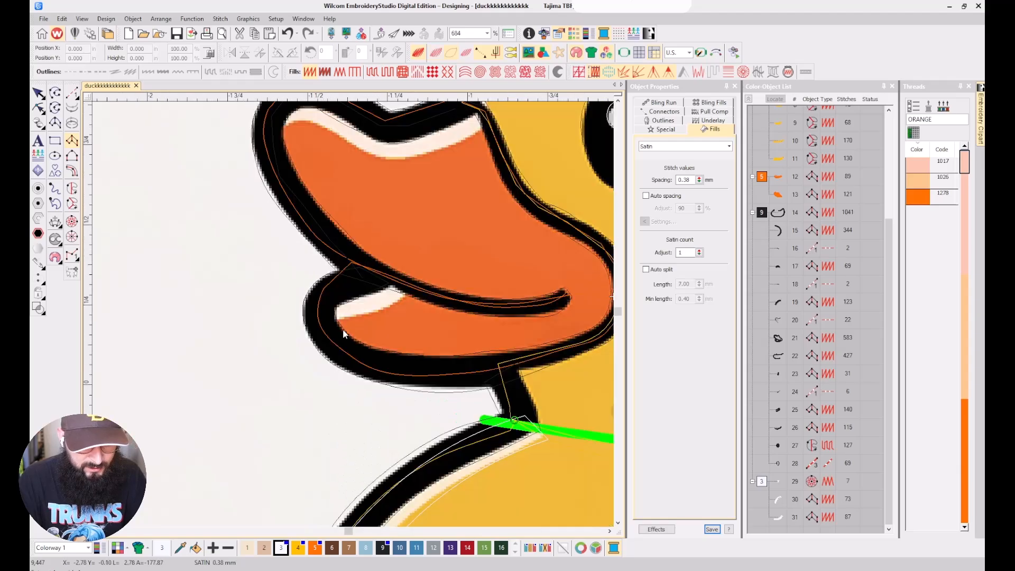
key(s)
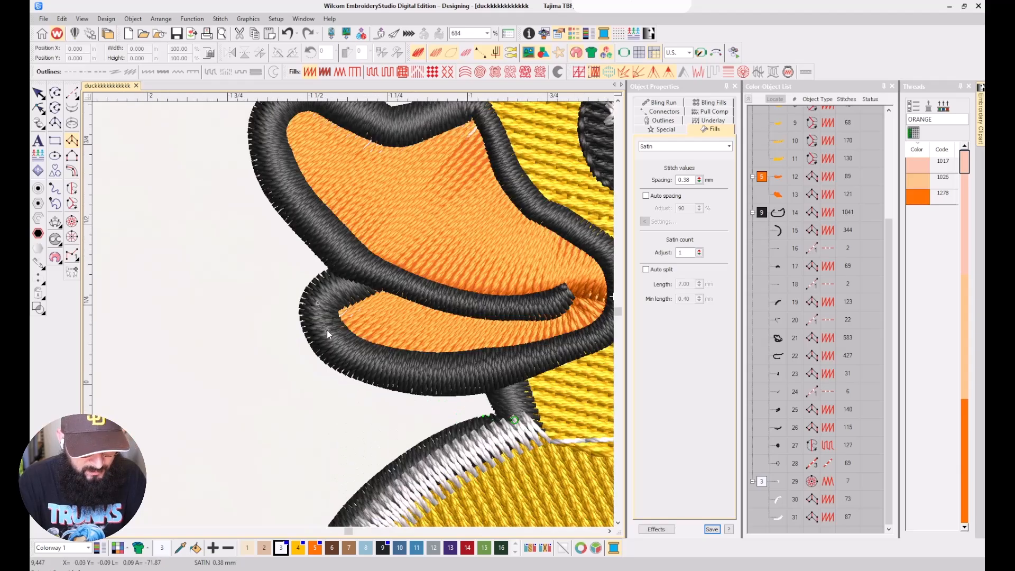
key(s)
click(357, 283)
key(s)
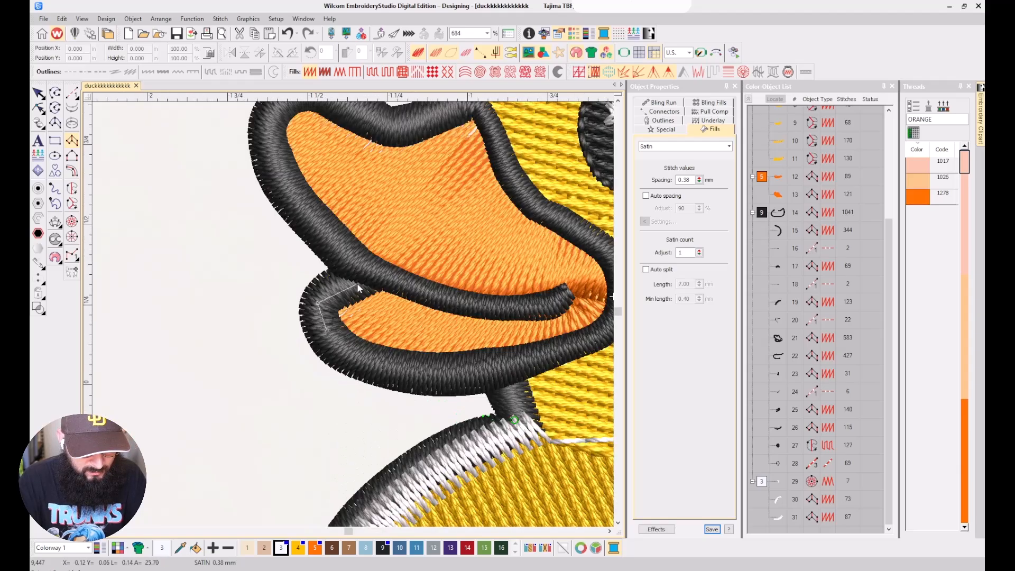
key(s)
click(391, 275)
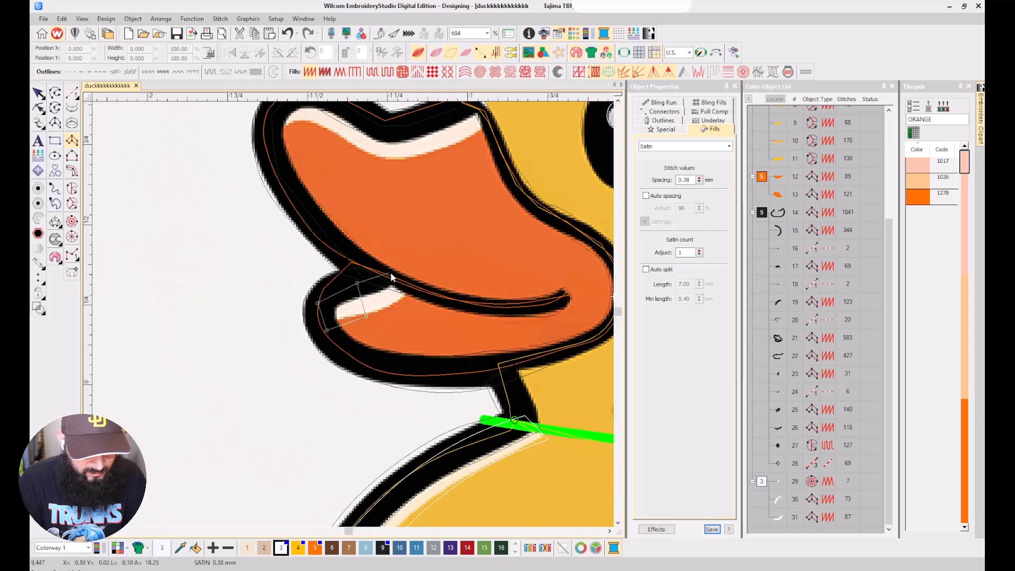
key(s)
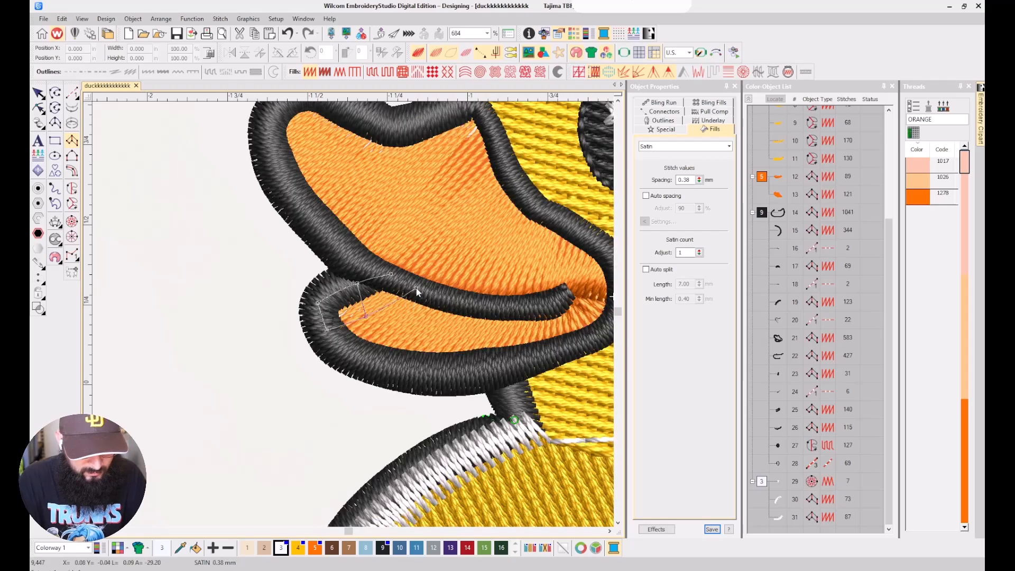
click(416, 291)
key(Return)
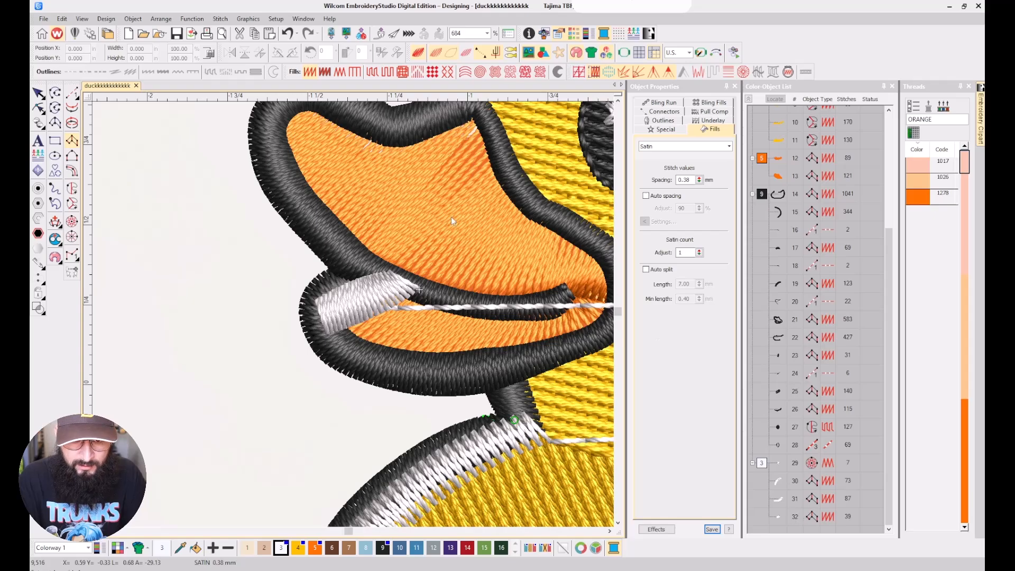
Digitize a white Column A satin highlight along the upper beak's top edge, from the tip to where the beak meets the head.
click(71, 142)
key(s)
scroll(347, 147, up, 1)
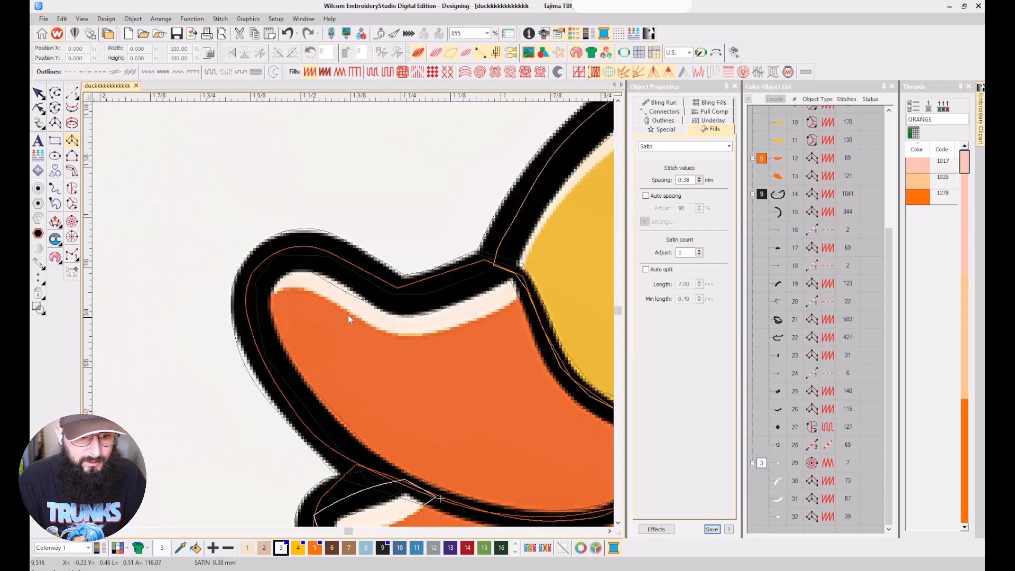
key(s)
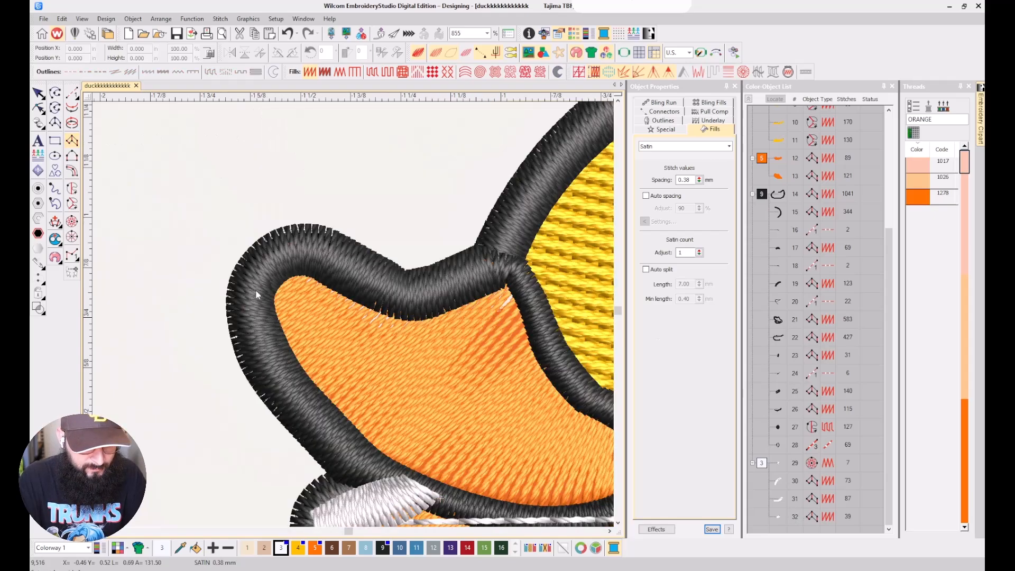
click(278, 314)
key(s)
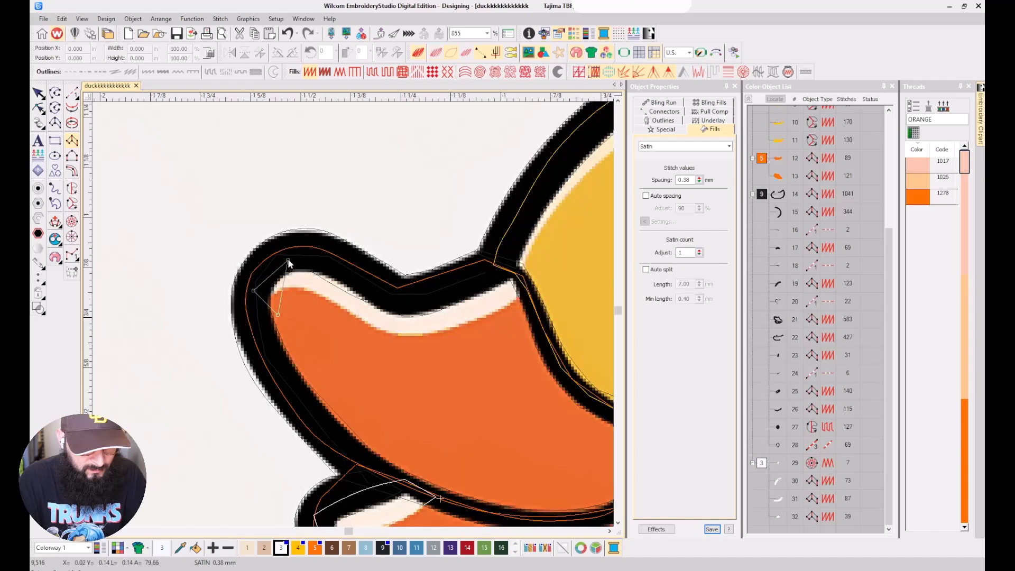
click(287, 260)
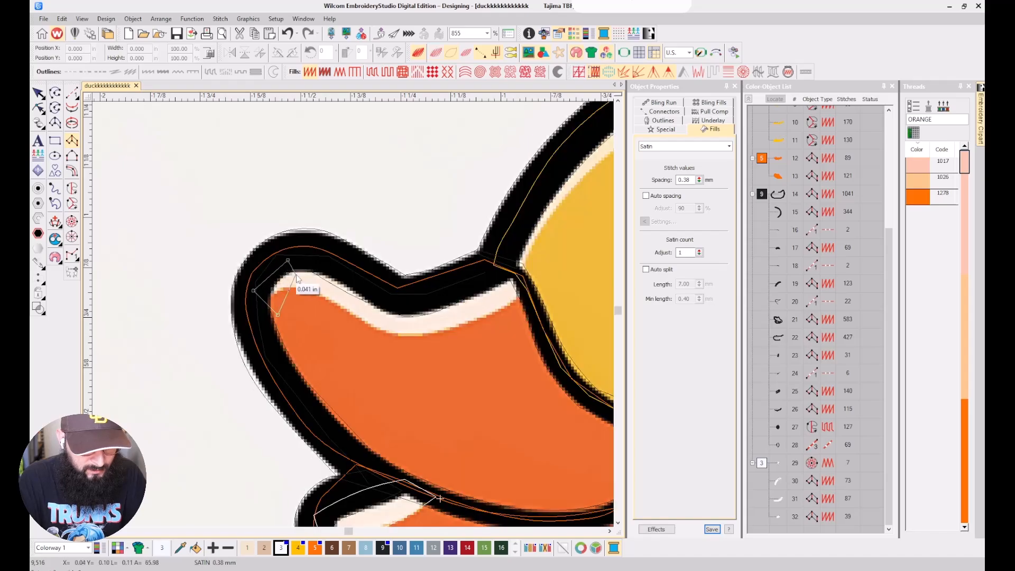
click(328, 257)
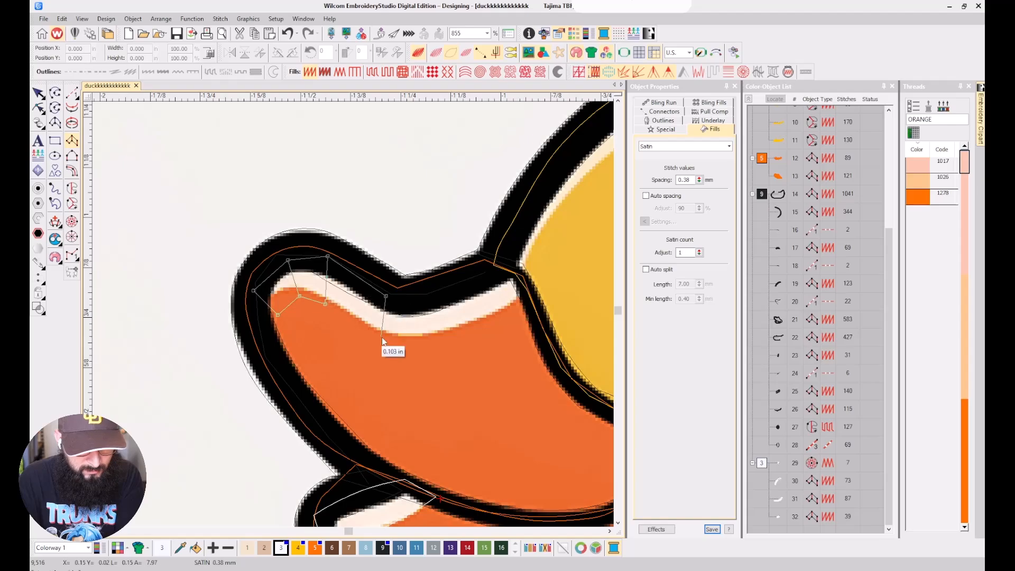
click(382, 338)
click(386, 296)
click(447, 288)
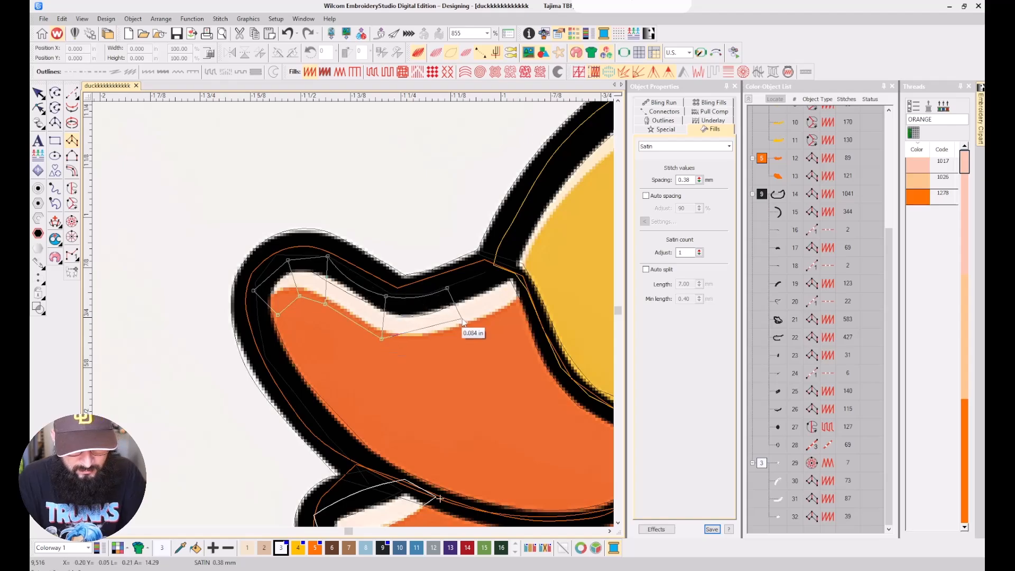
click(459, 333)
key(Return)
key(t)
click(495, 263)
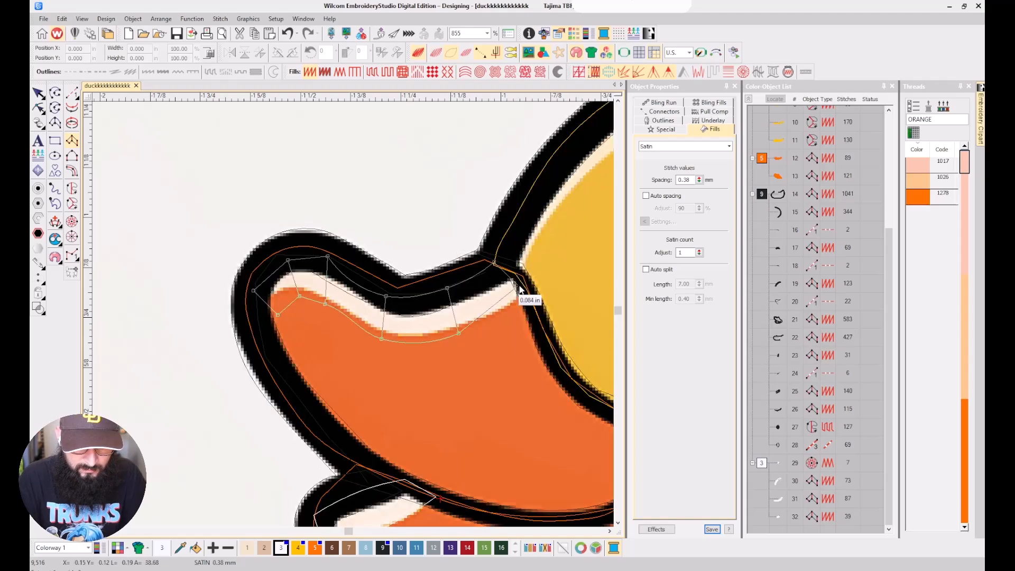
click(525, 290)
Extend the white Column A satin highlight from the beak up the front of the head to the hair tuft and finish it.
click(514, 217)
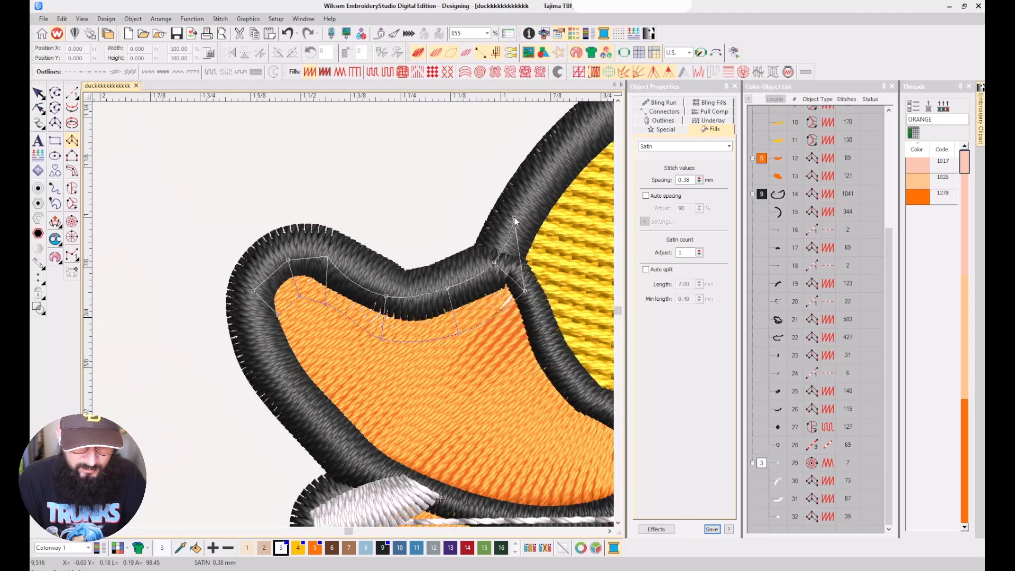
click(550, 237)
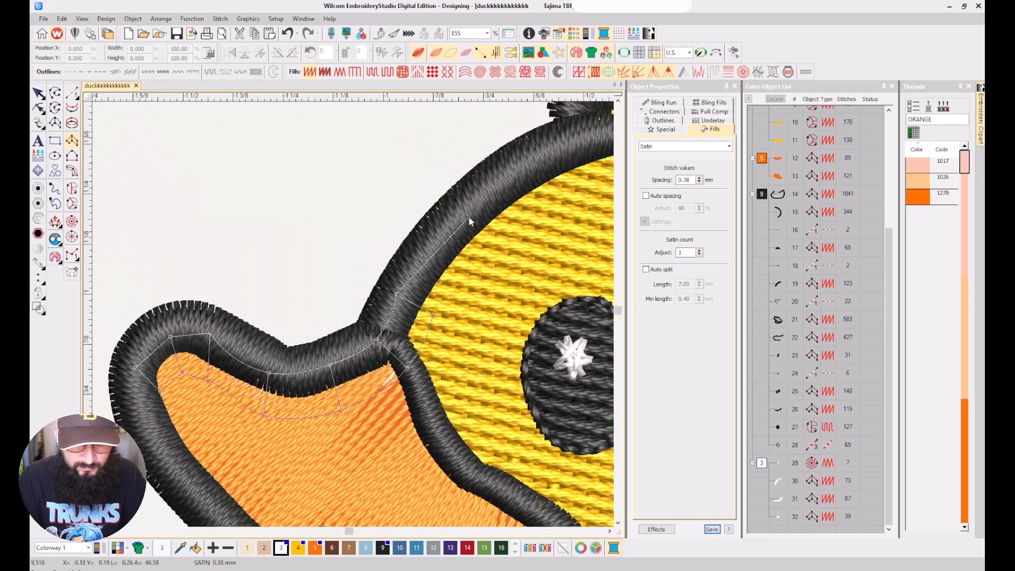
click(464, 208)
click(500, 236)
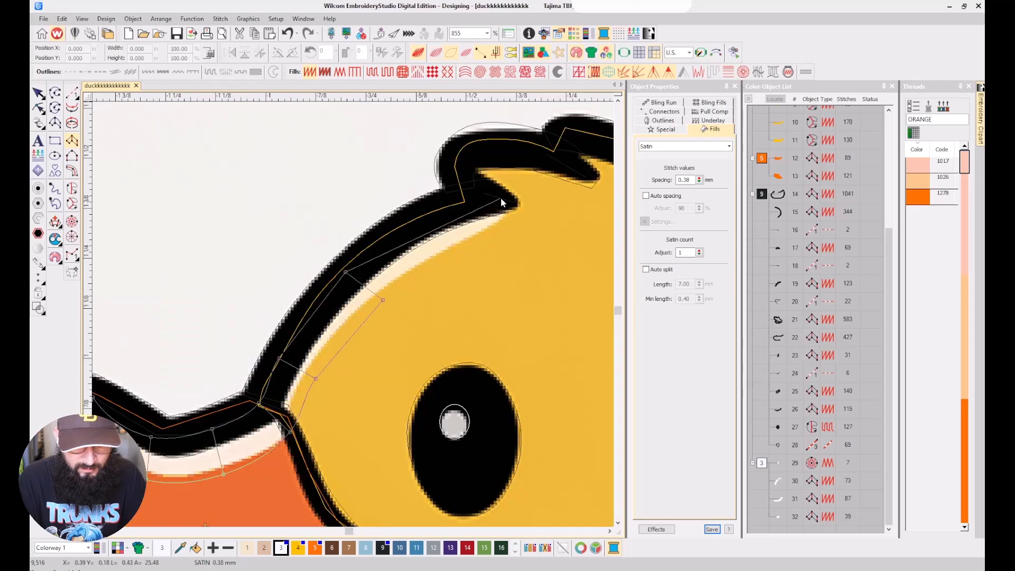
click(493, 198)
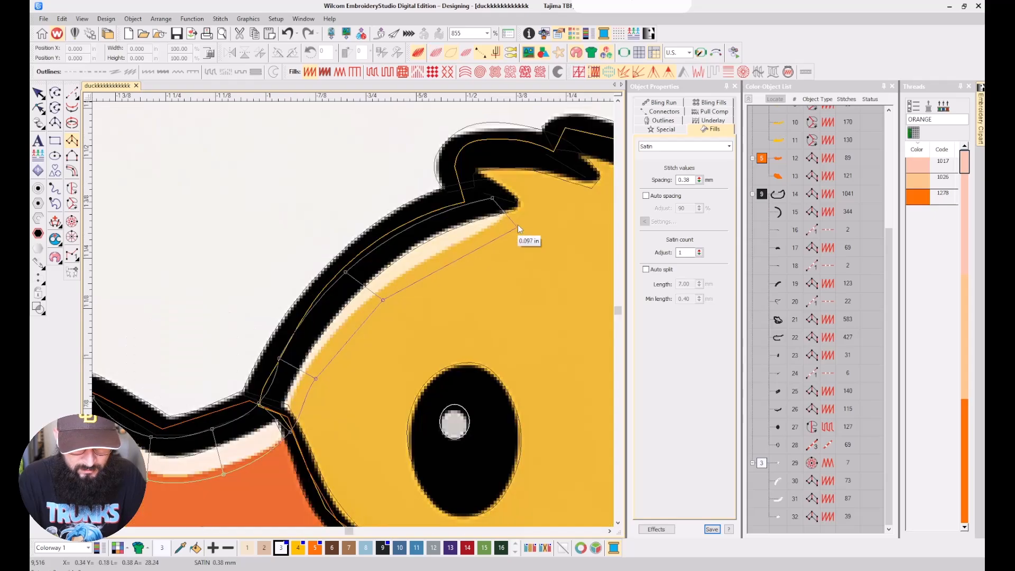
click(519, 216)
key(Return)
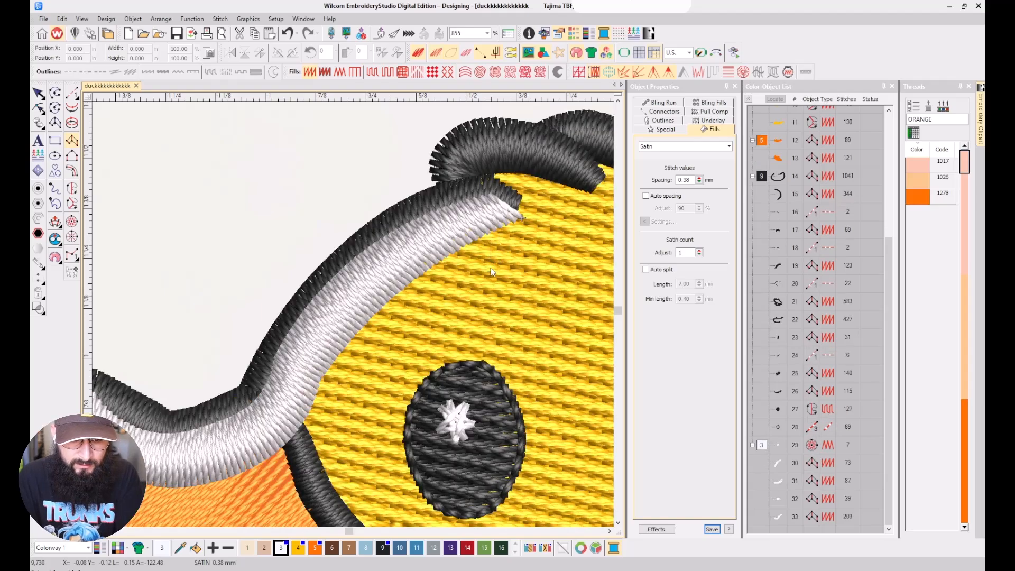
Set the satin spacing of the four white Column A highlights, excluding the eye highlight, to 0.8 mm.
scroll(398, 378, down, 3)
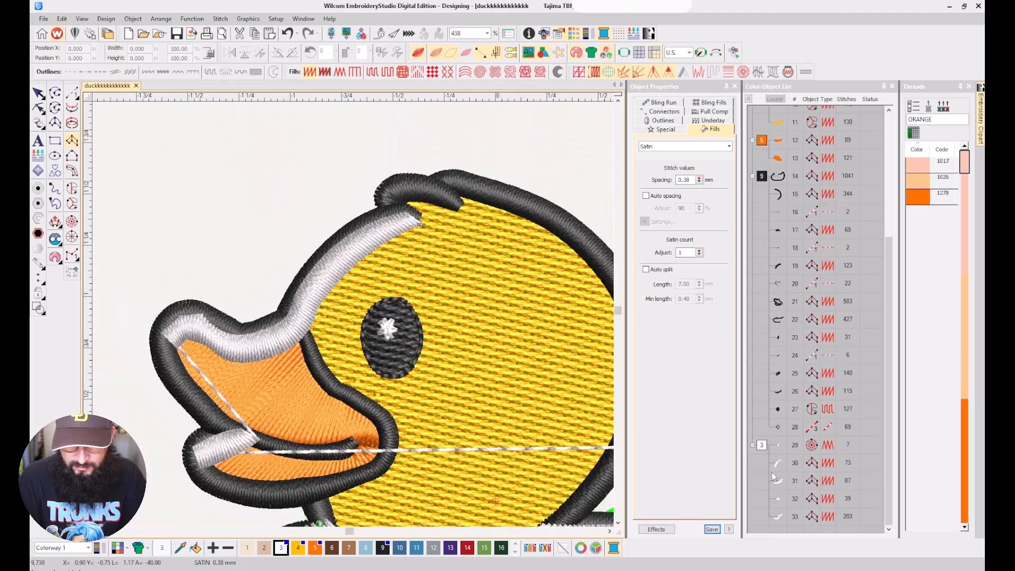
click(779, 517)
click(762, 445)
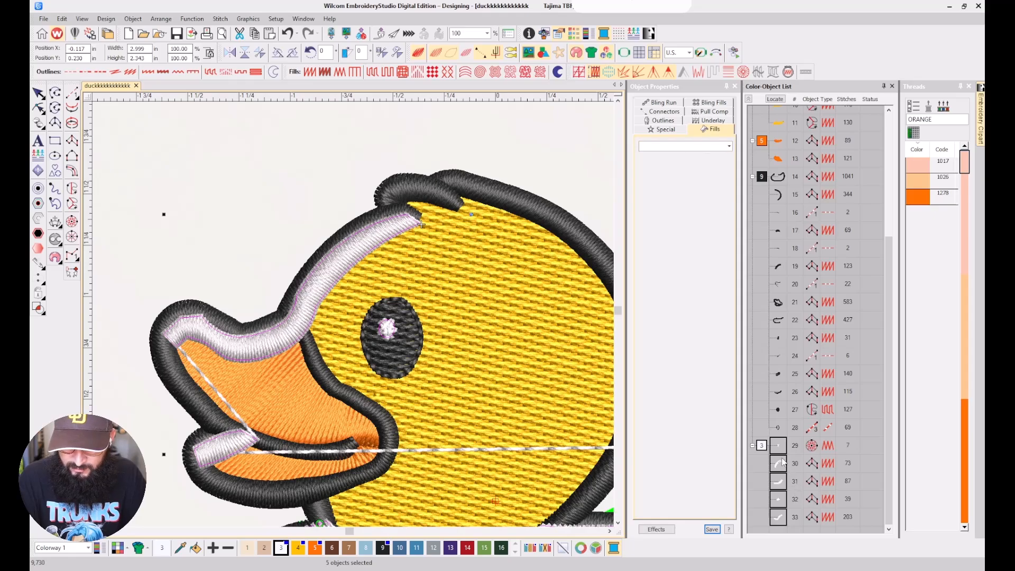
shift+click(783, 462)
click(690, 178)
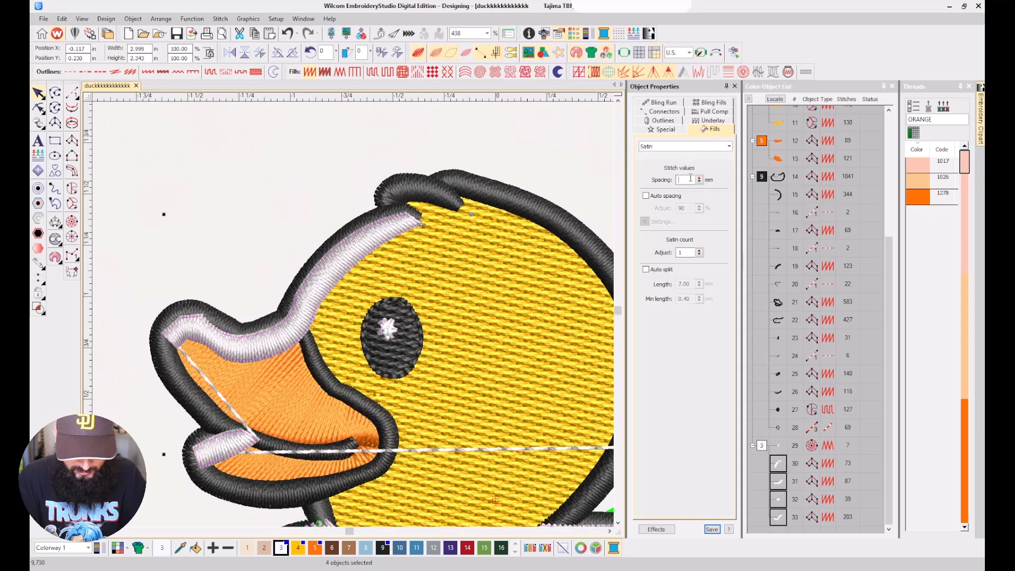
text(.8)
key(Return)
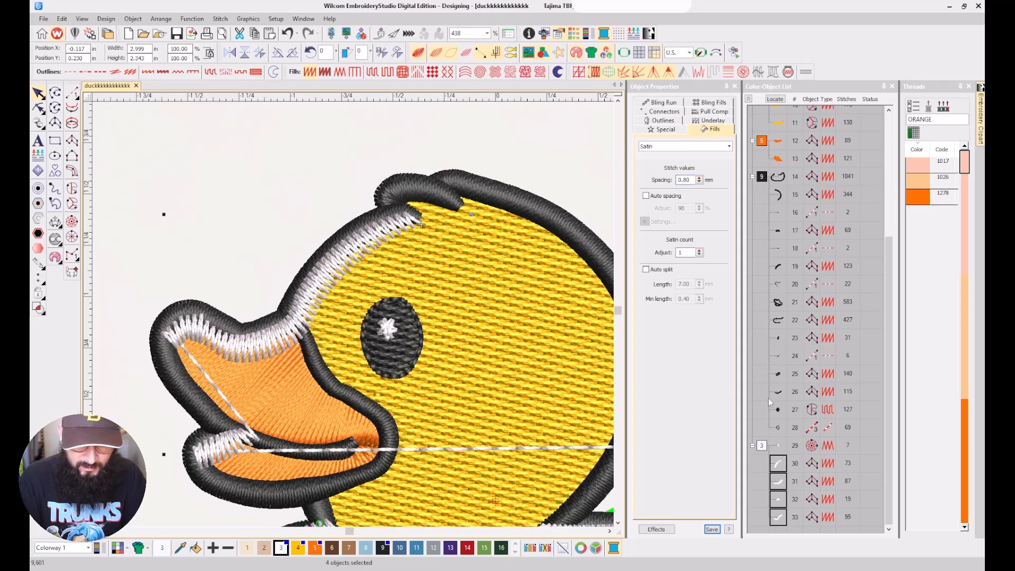
Set the connectors of the four white highlights to always trim after each object.
click(663, 112)
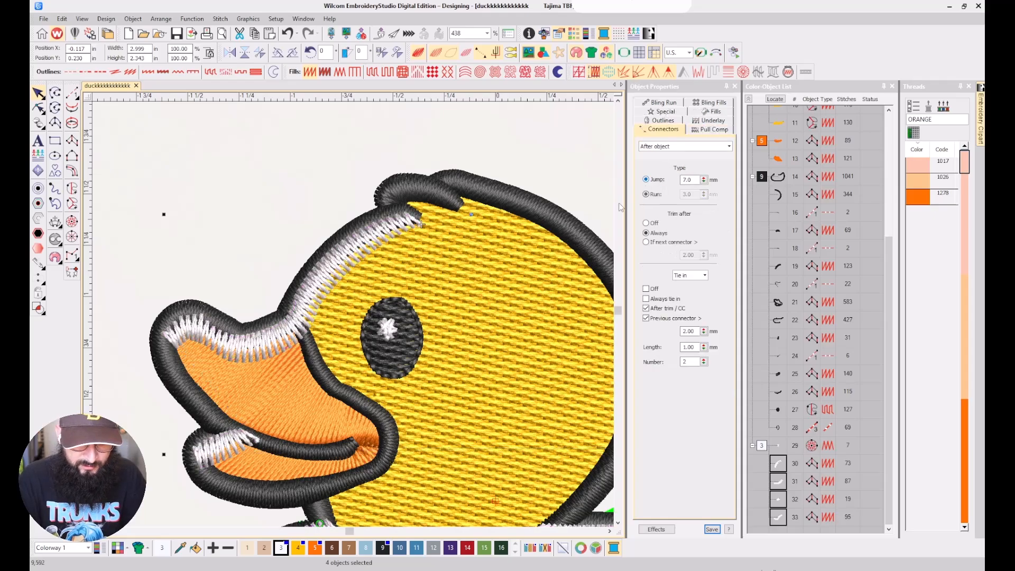
click(406, 368)
scroll(353, 314, down, 1)
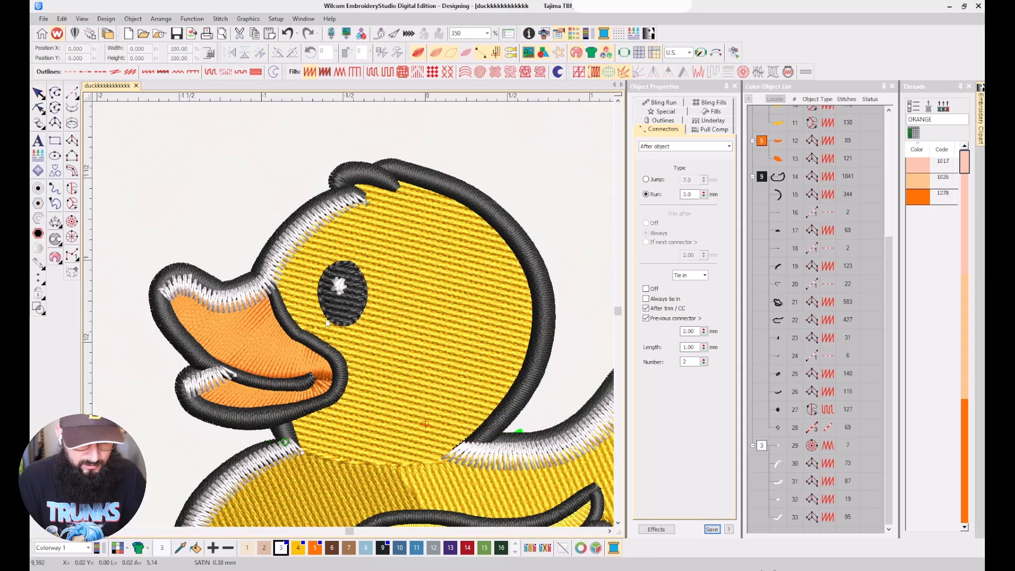
Move the whole white color block ahead of the black outline block in the stitching sequence and check the result against the artwork.
click(761, 446)
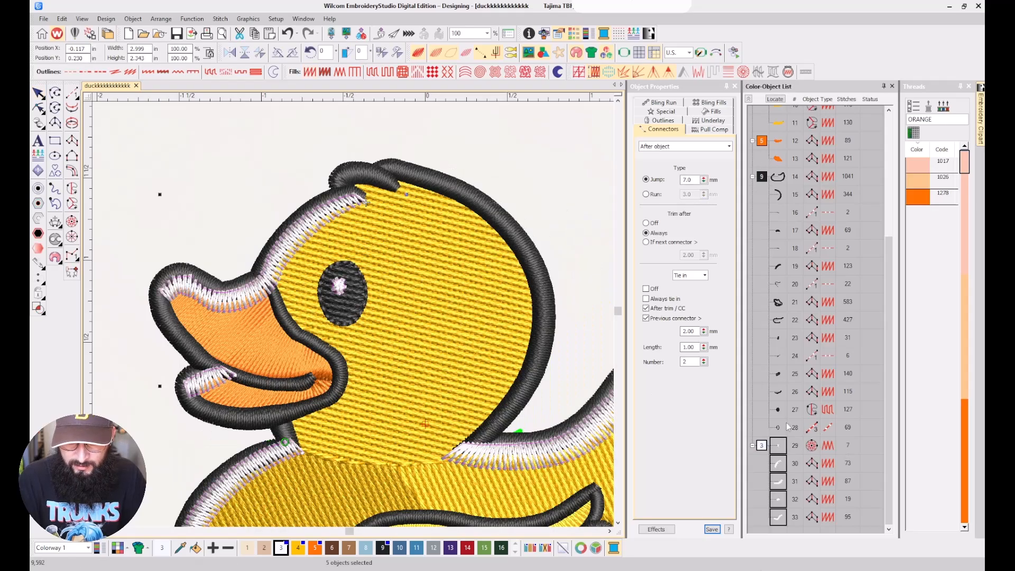
drag(783, 170, 784, 170)
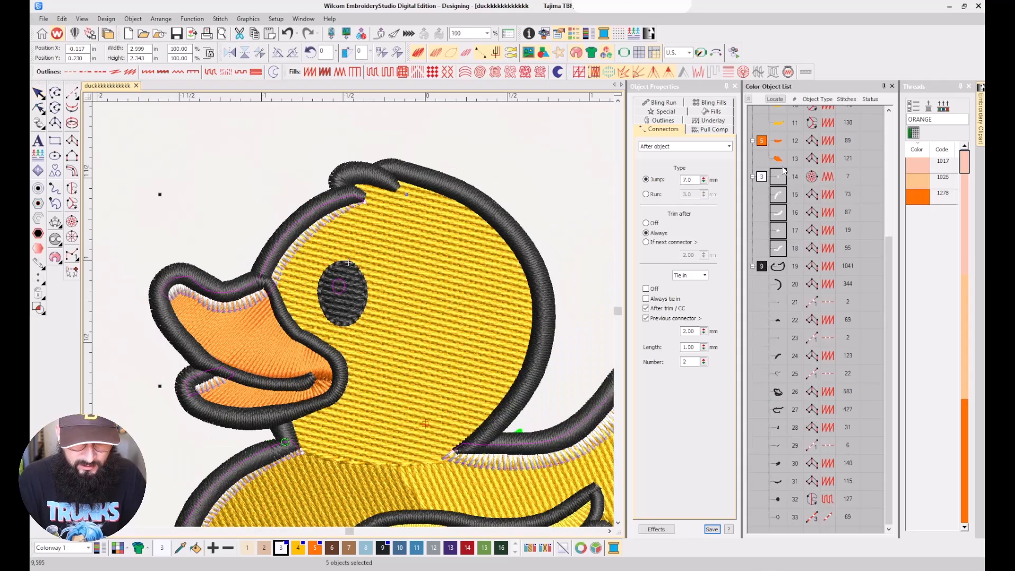
scroll(366, 350, down, 1)
key(Escape)
key(s)
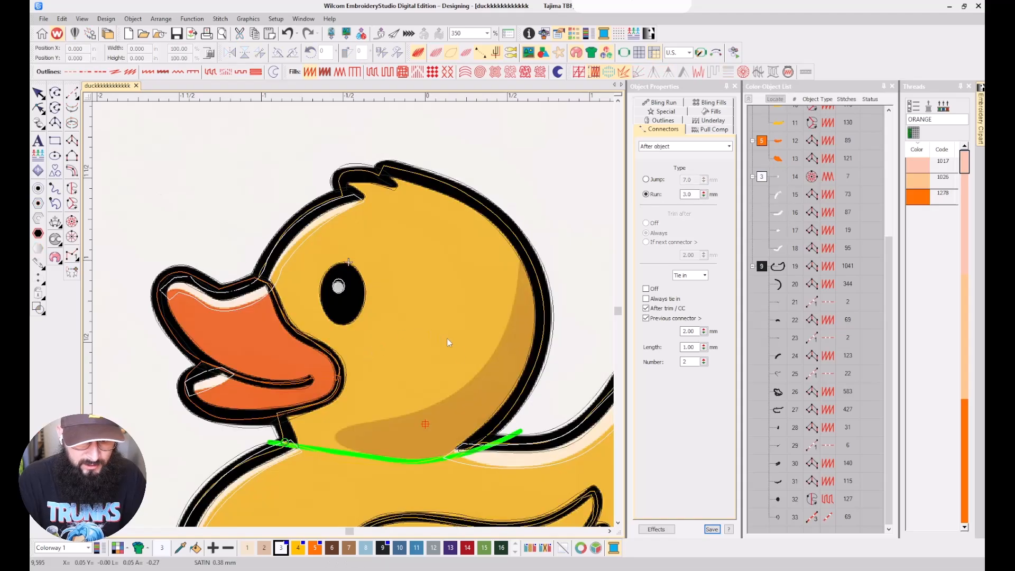
scroll(395, 306, down, 1)
key(s)
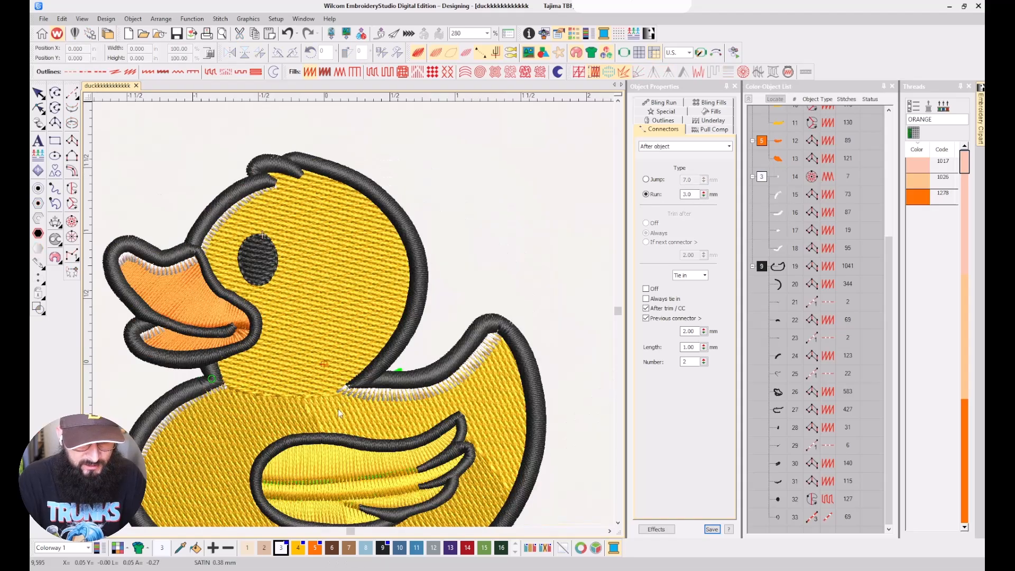
Assign the yellow-green Madeira Classic 40 thread 1450 to palette color 7.
click(349, 549)
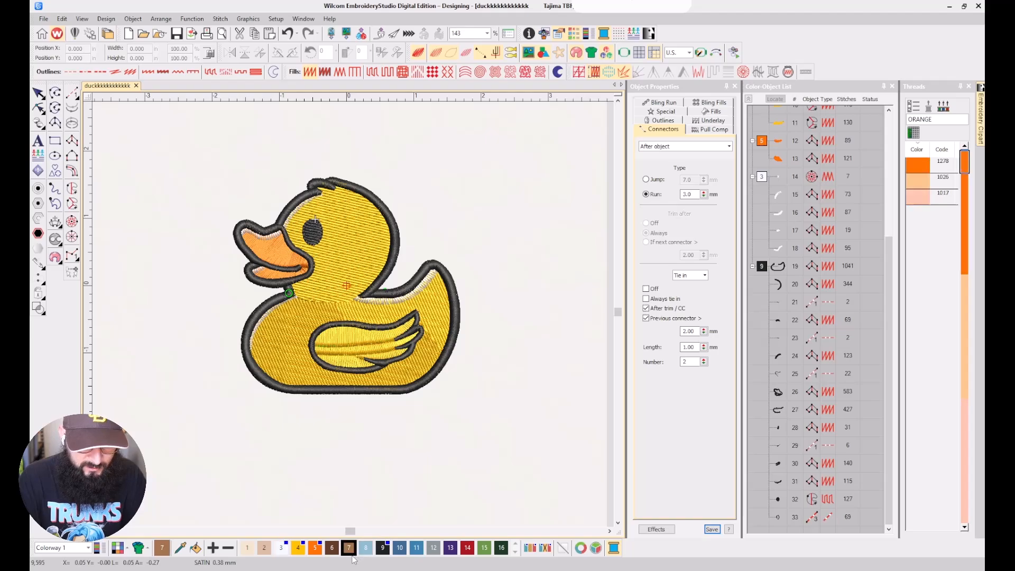
click(944, 120)
text(YELLOW)
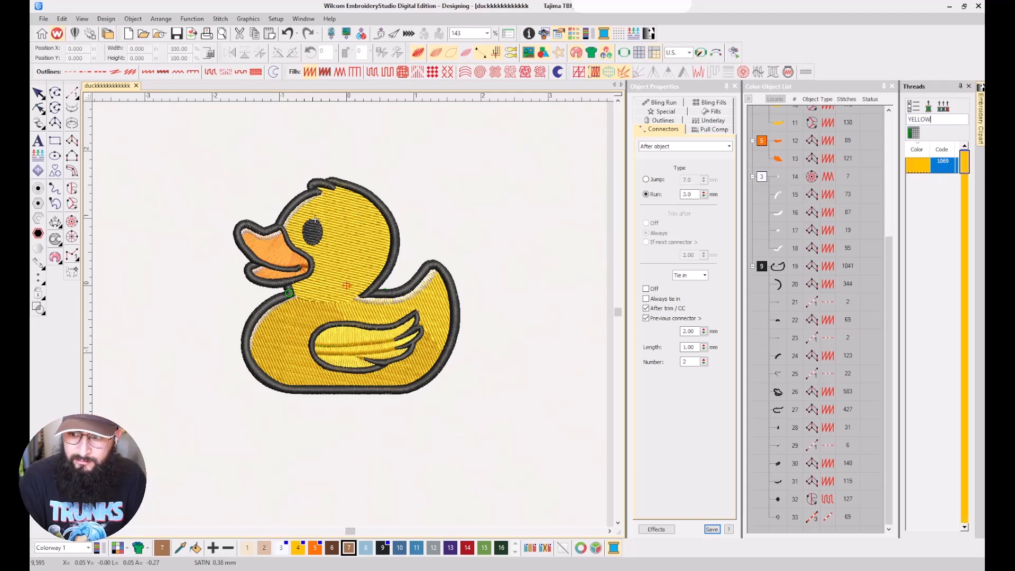
double_click(936, 121)
key(BackSpace)
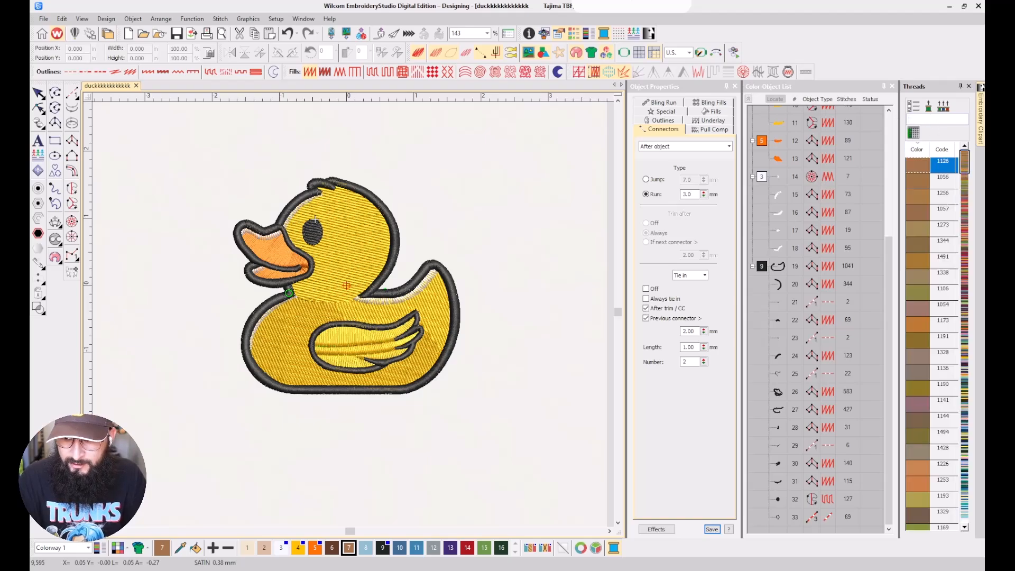
drag(971, 259, 967, 359)
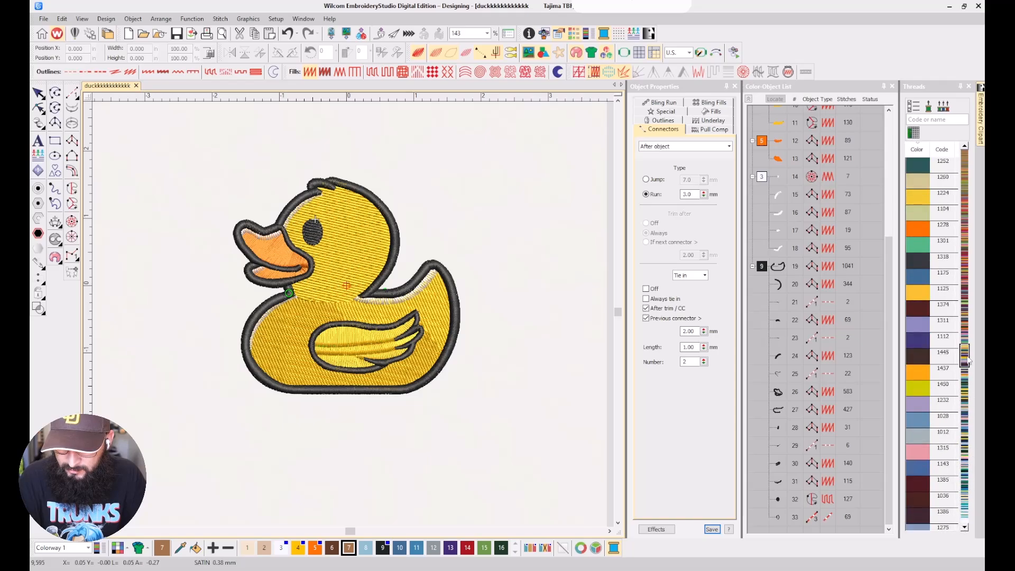
double_click(944, 390)
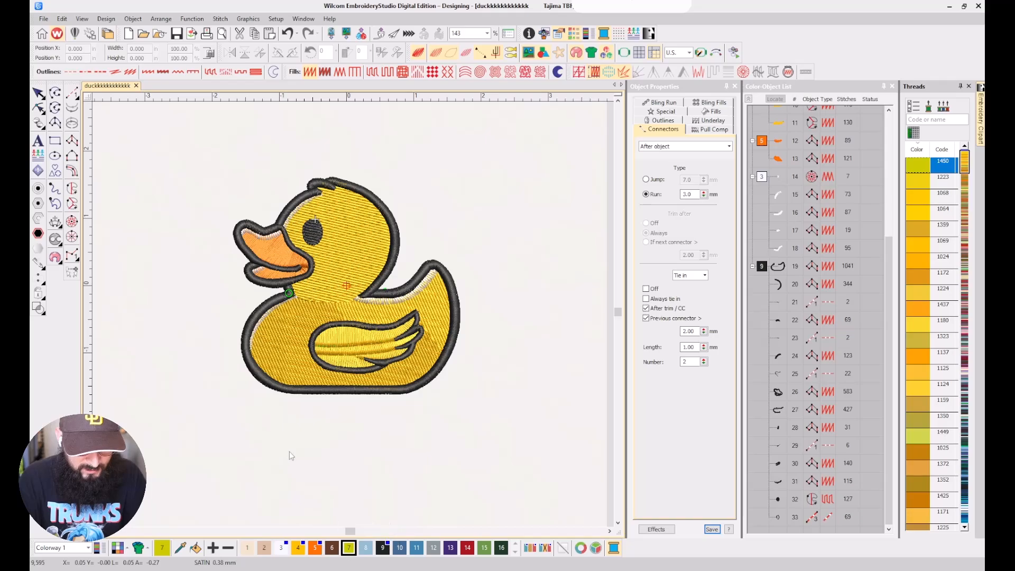
Review the thread details of palette color 7 in its color properties.
click(303, 392)
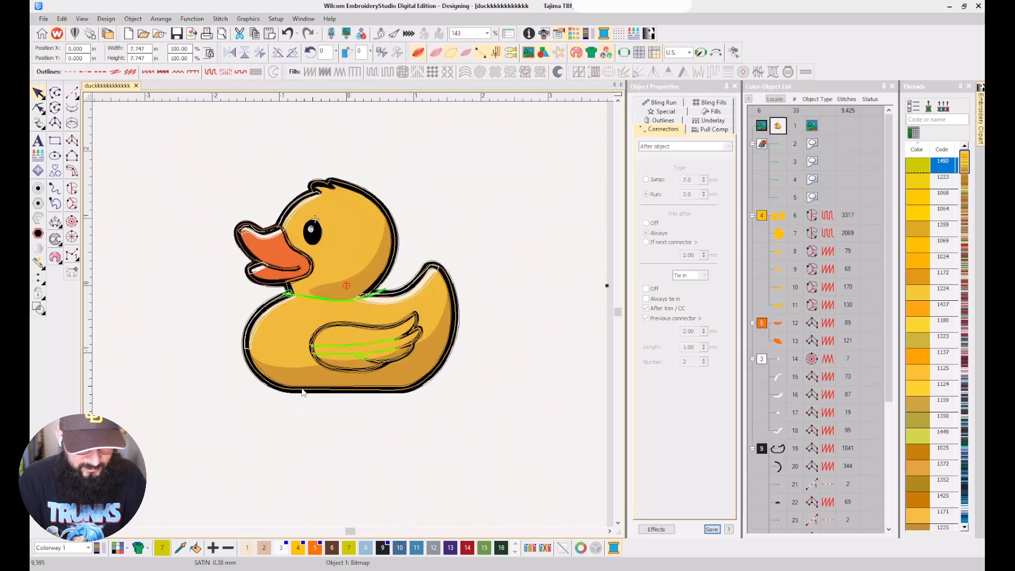
double_click(350, 548)
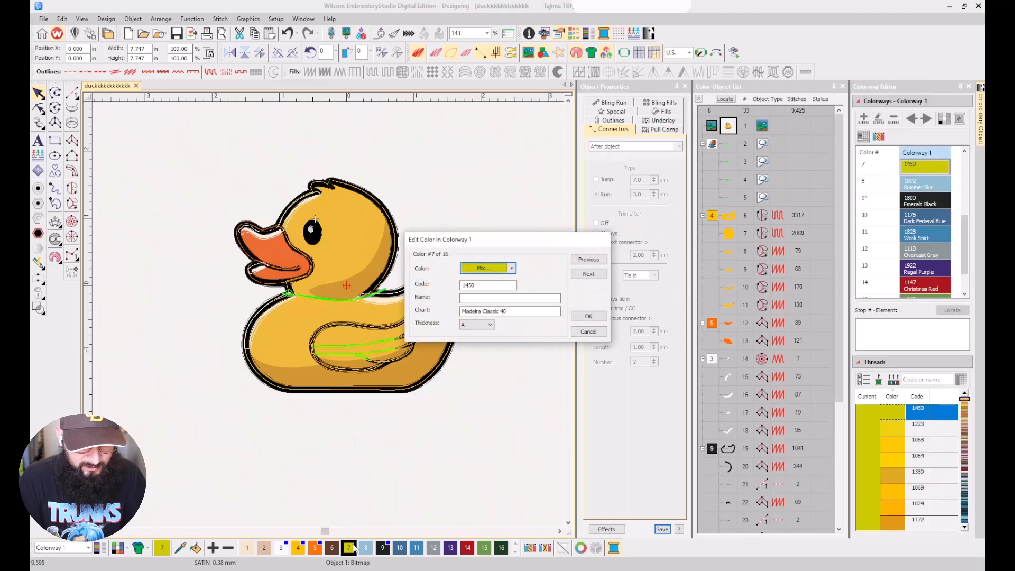
click(587, 317)
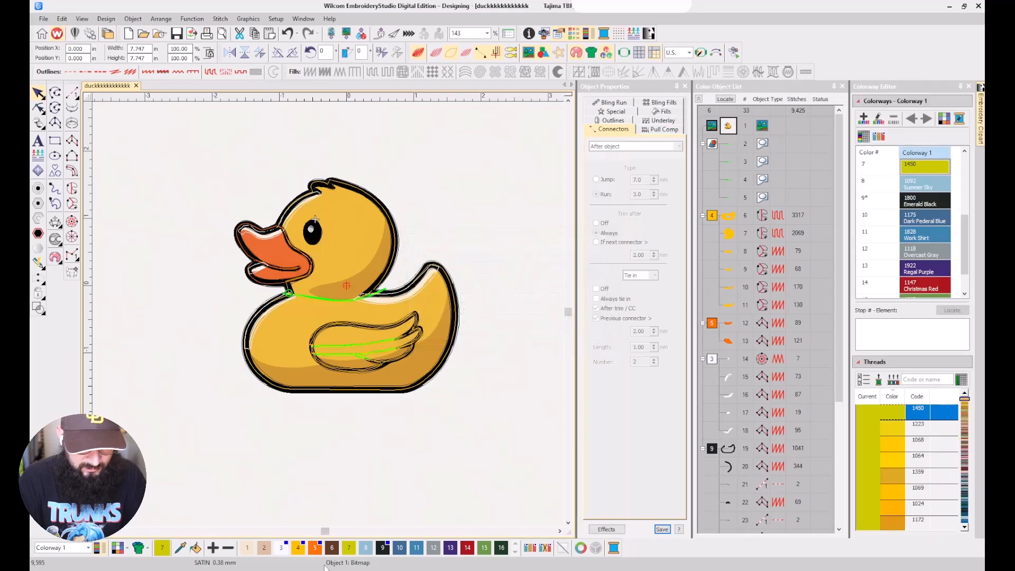
click(358, 450)
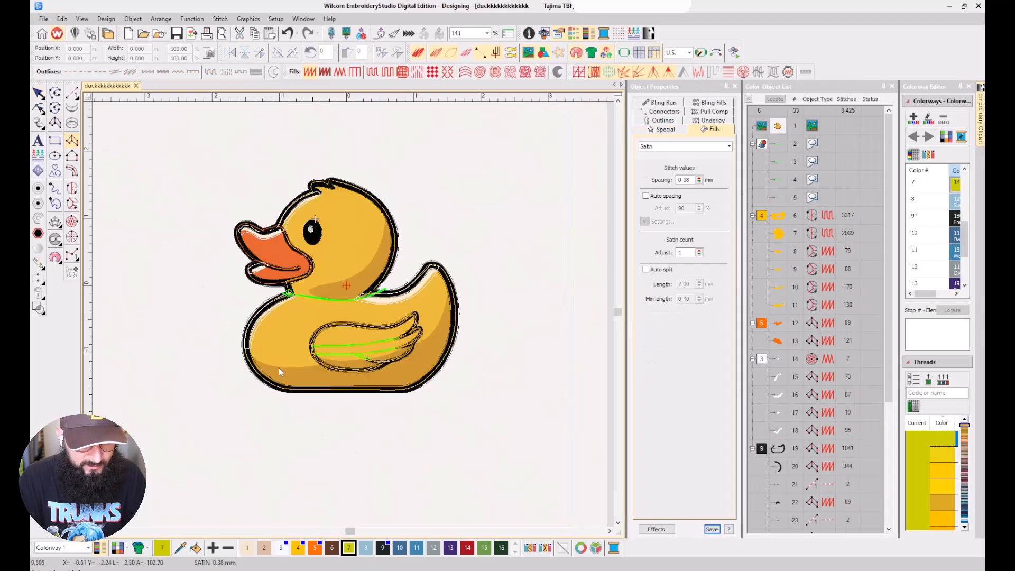
Start a Column A satin shadow in color 7 along the body's lower front, between the artwork's shadow edge and the black outline.
scroll(279, 370, up, 4)
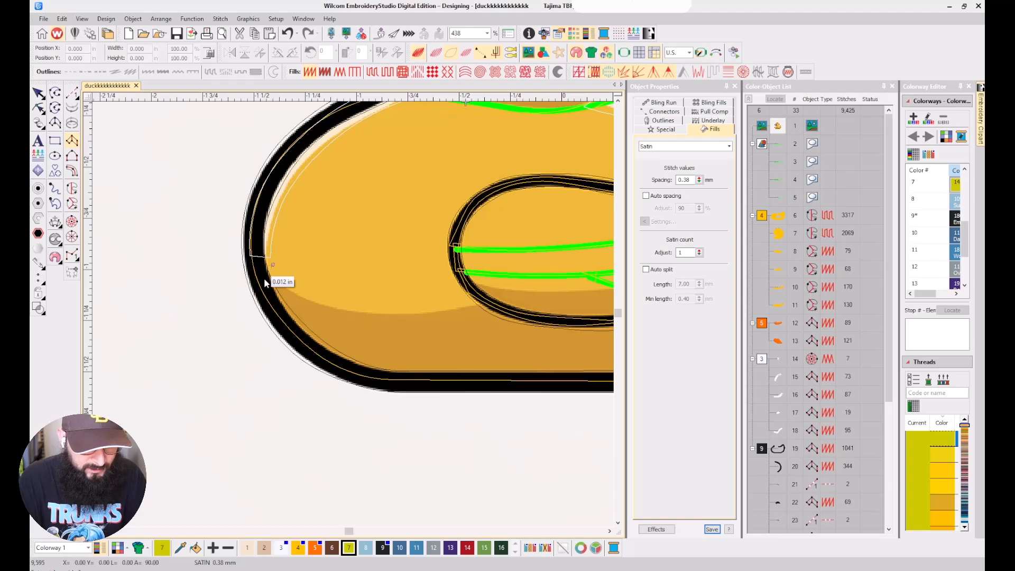
key(shift+b)
key(shift+b)
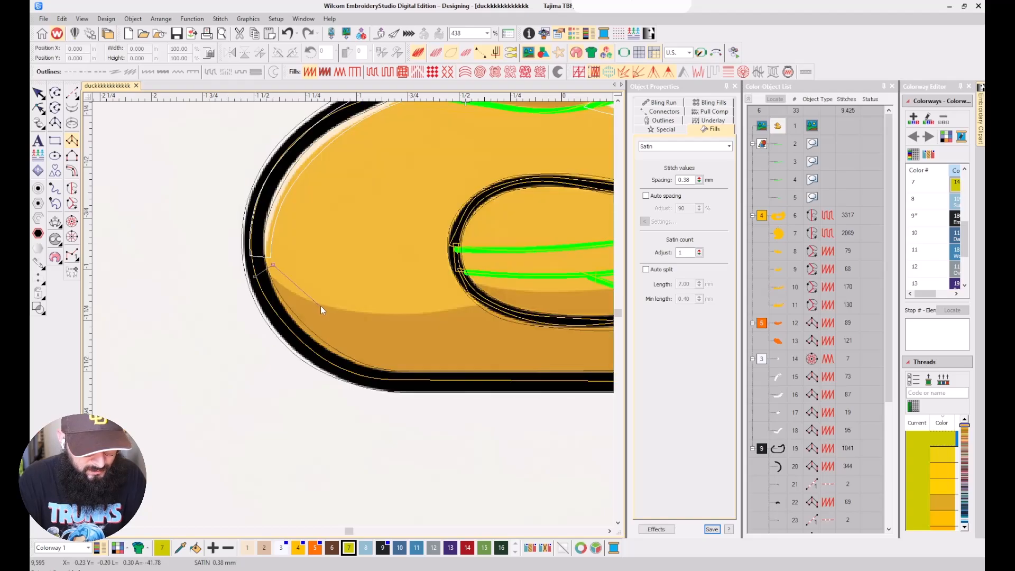
click(324, 302)
click(321, 358)
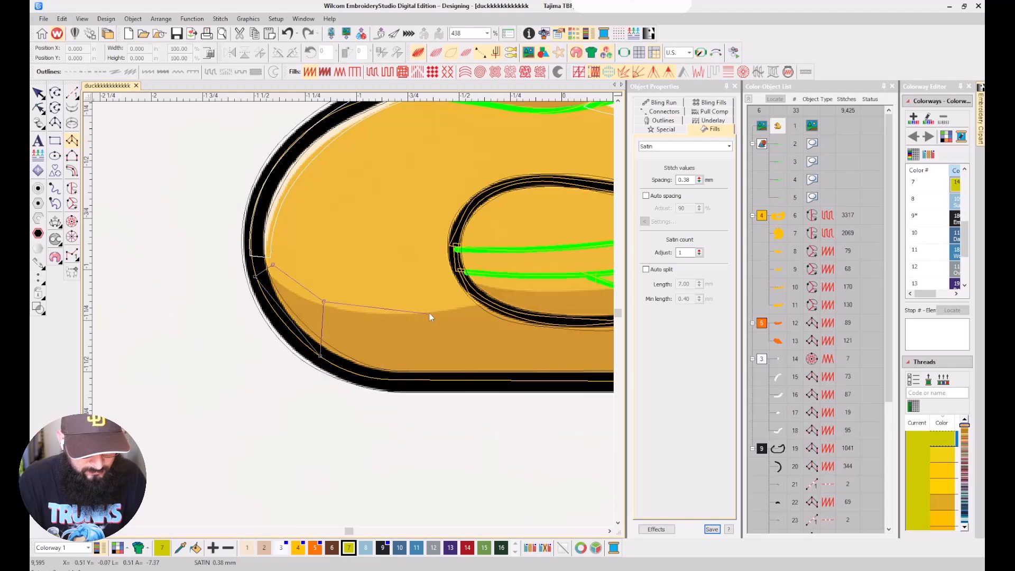
click(433, 307)
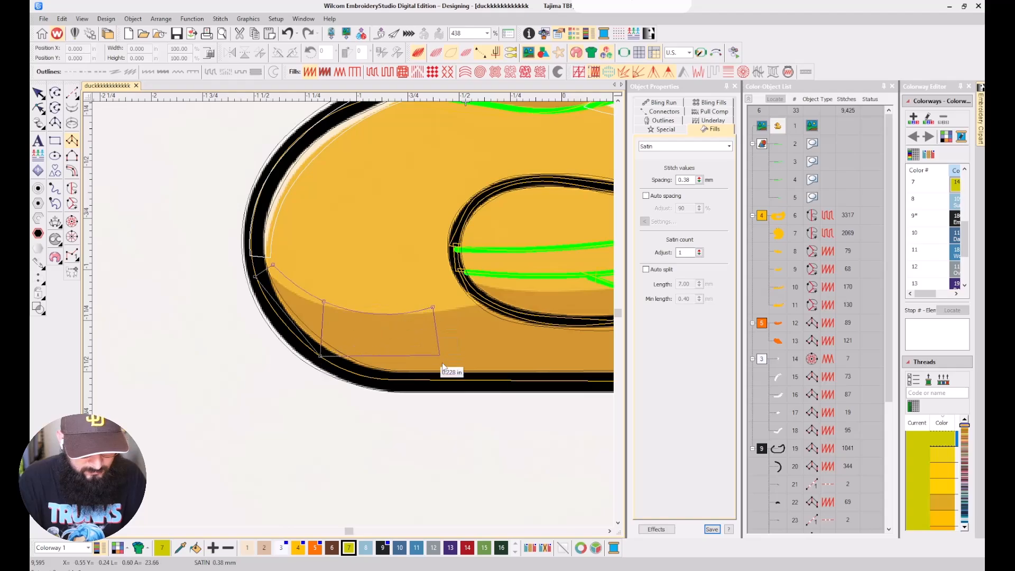
click(411, 385)
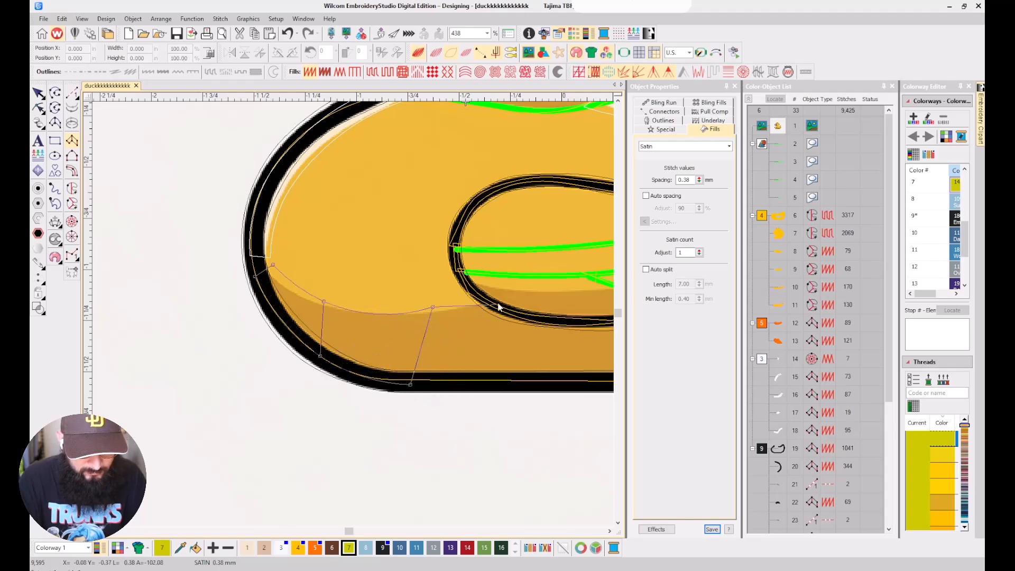
click(478, 280)
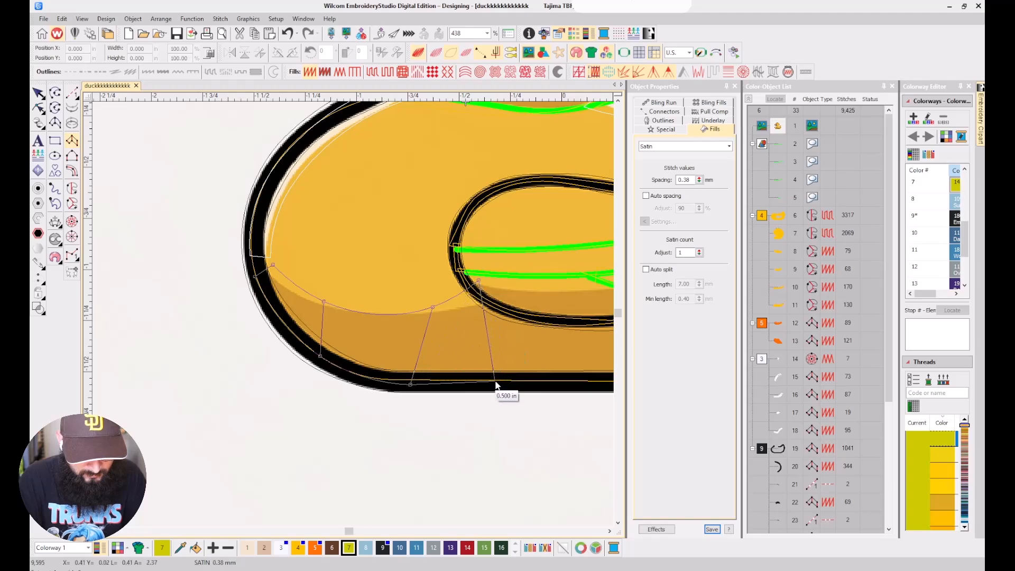
click(497, 383)
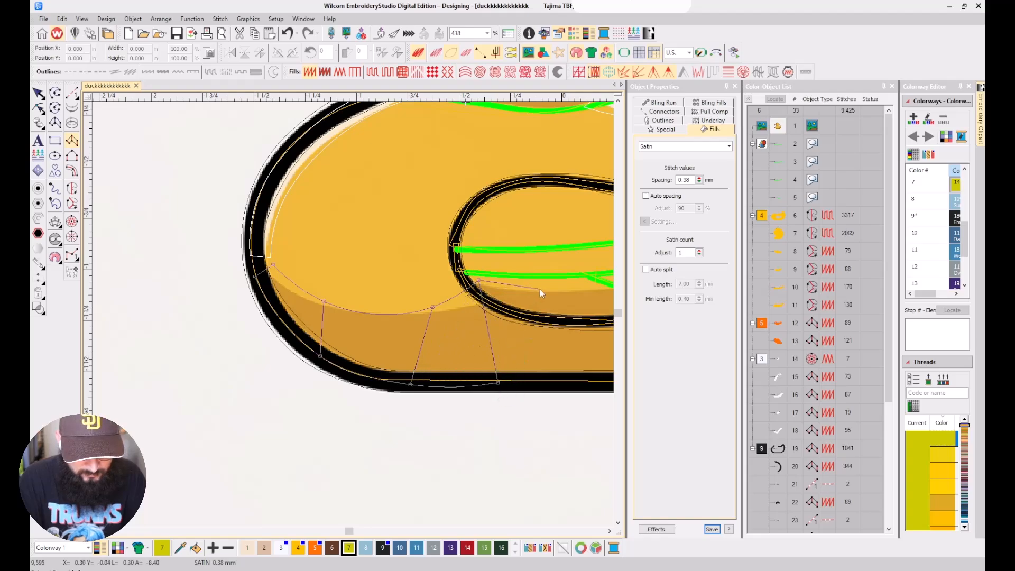
click(539, 289)
click(559, 380)
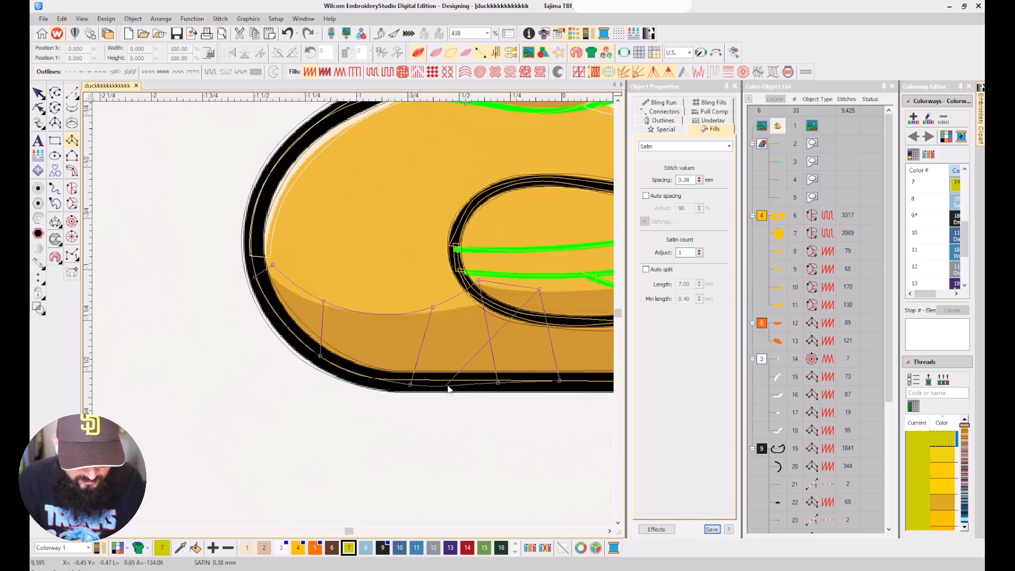
scroll(460, 384, up, 3)
key(BackSpace)
key(BackSpace)
key(BackSpace)
key(BackSpace)
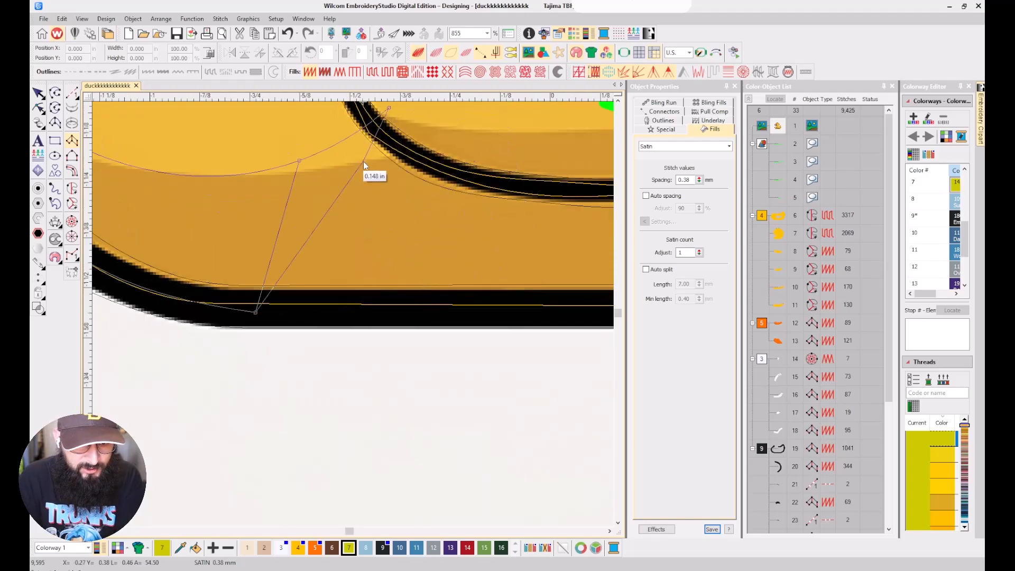
Continue the Column A satin shadow along the body's base and across the wing, down to the centre of the bottom black outline.
click(372, 150)
click(377, 306)
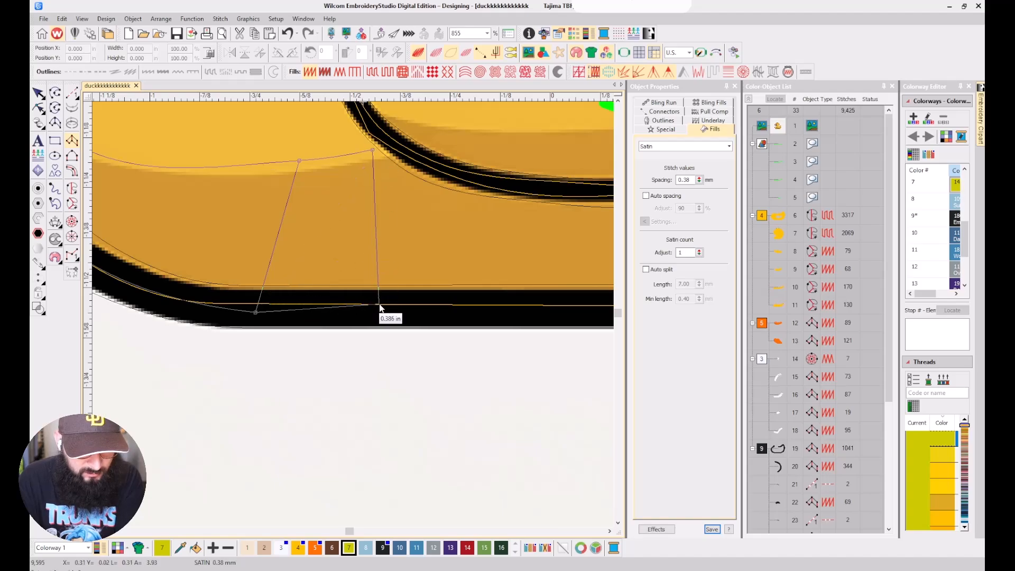
drag(397, 113, 371, 209)
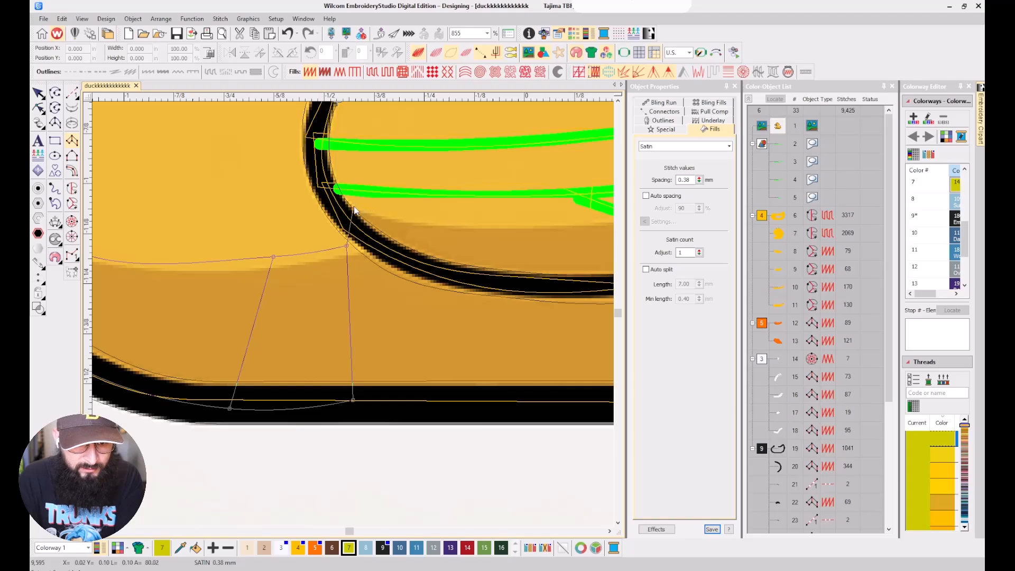
click(353, 207)
click(378, 401)
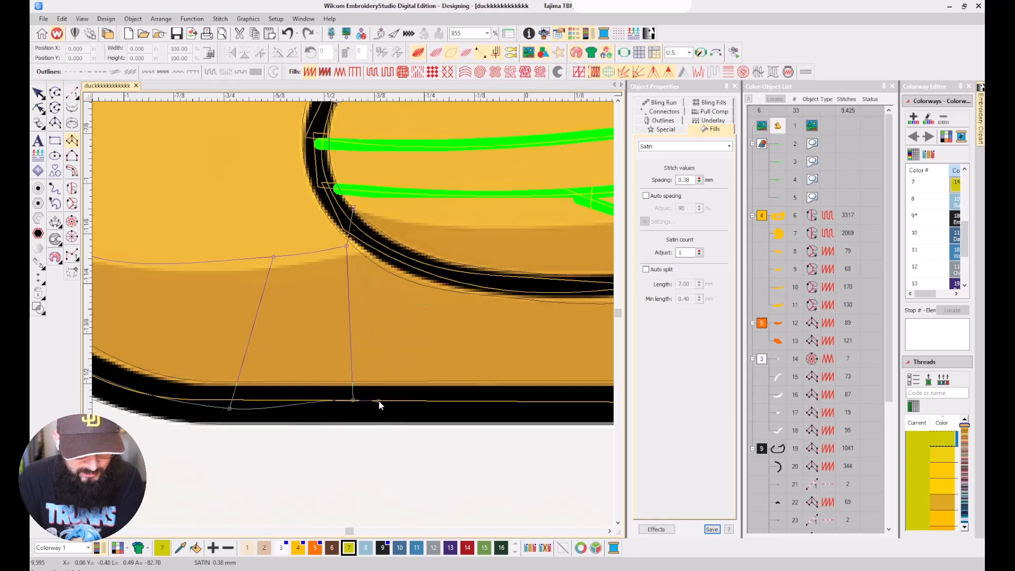
click(460, 224)
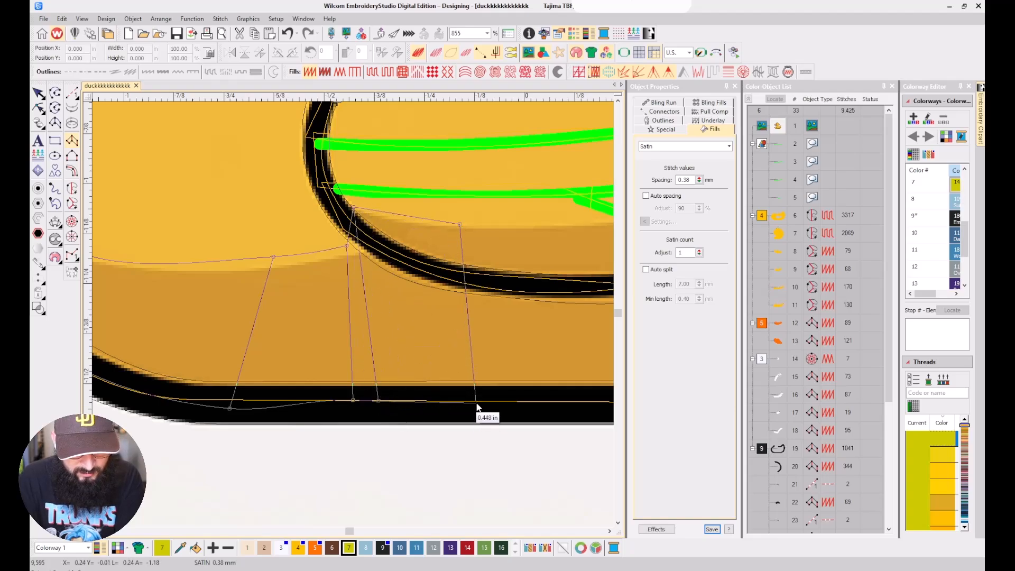
click(475, 403)
click(530, 218)
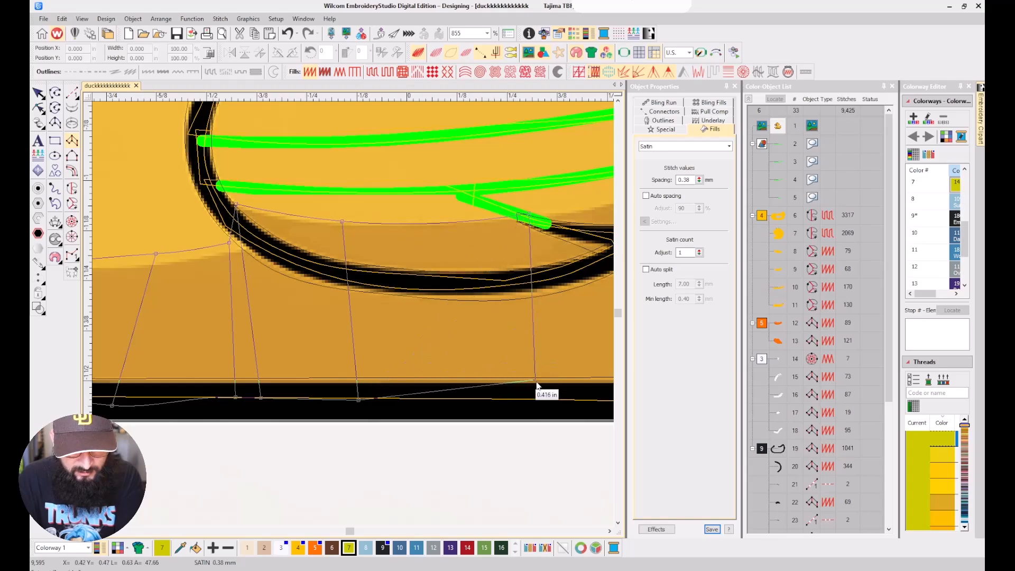
click(540, 403)
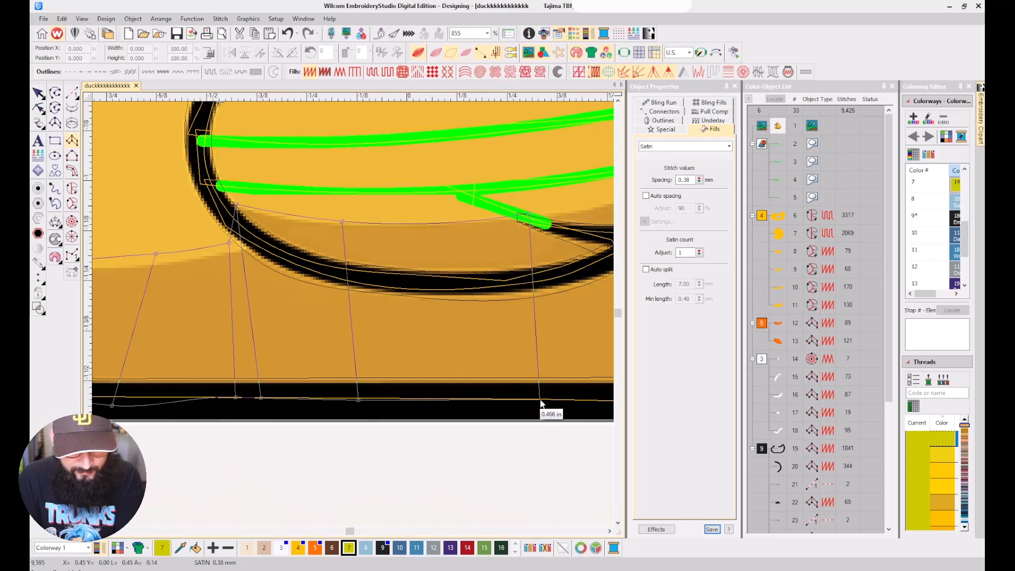
Carry the satin shadow around the body's rear curve up to the tail and complete the object.
click(459, 174)
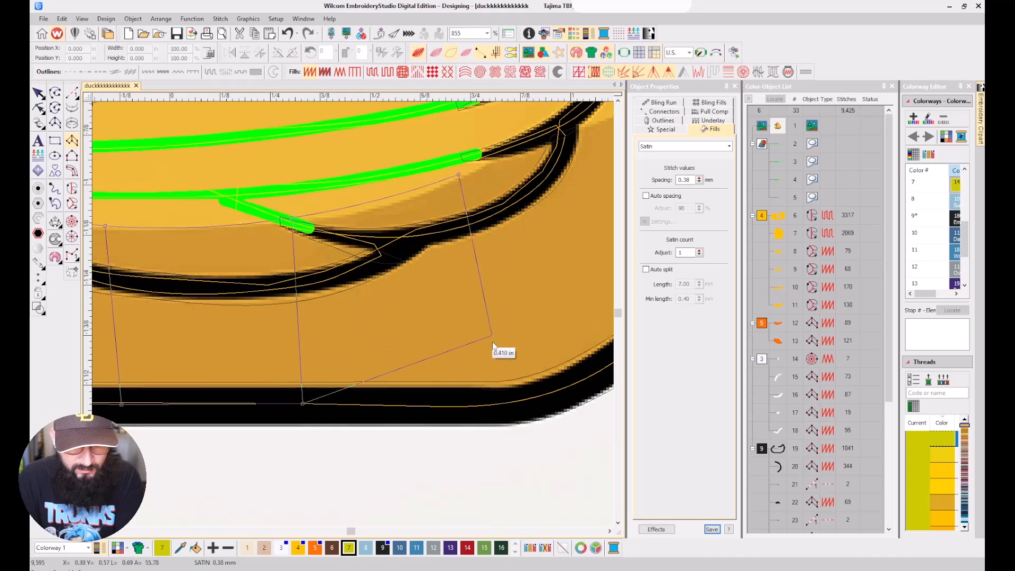
click(508, 403)
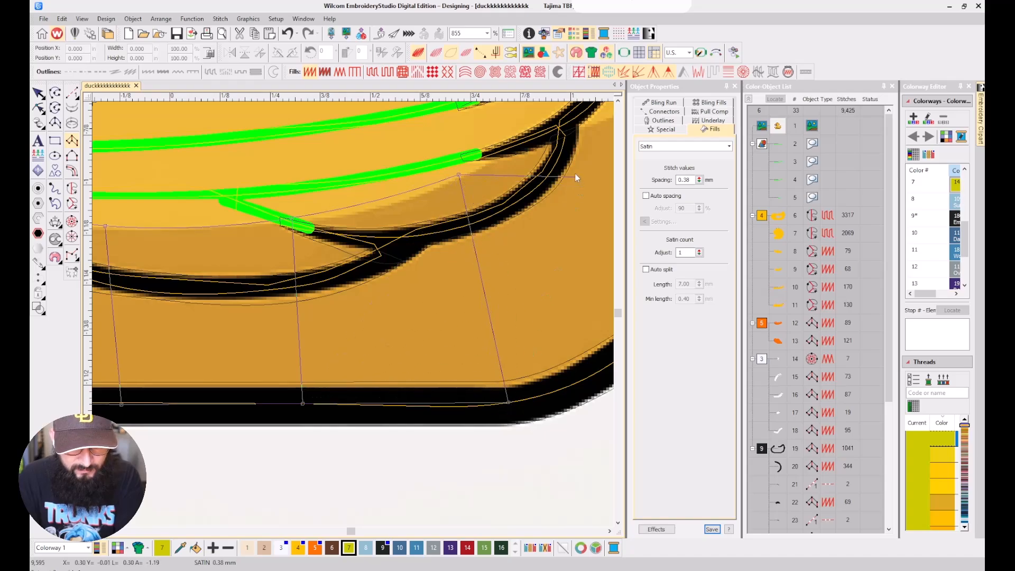
click(605, 110)
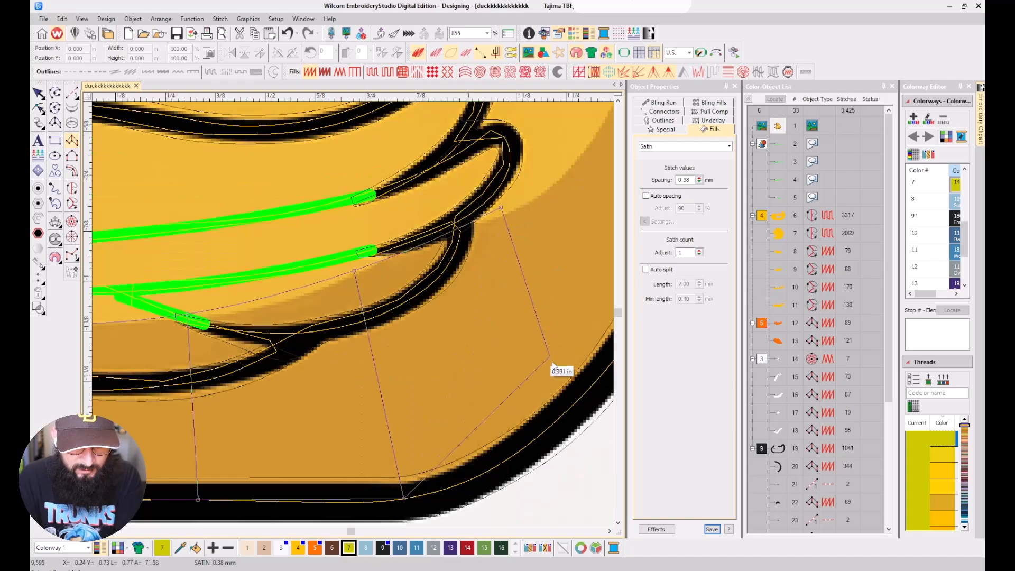
click(572, 405)
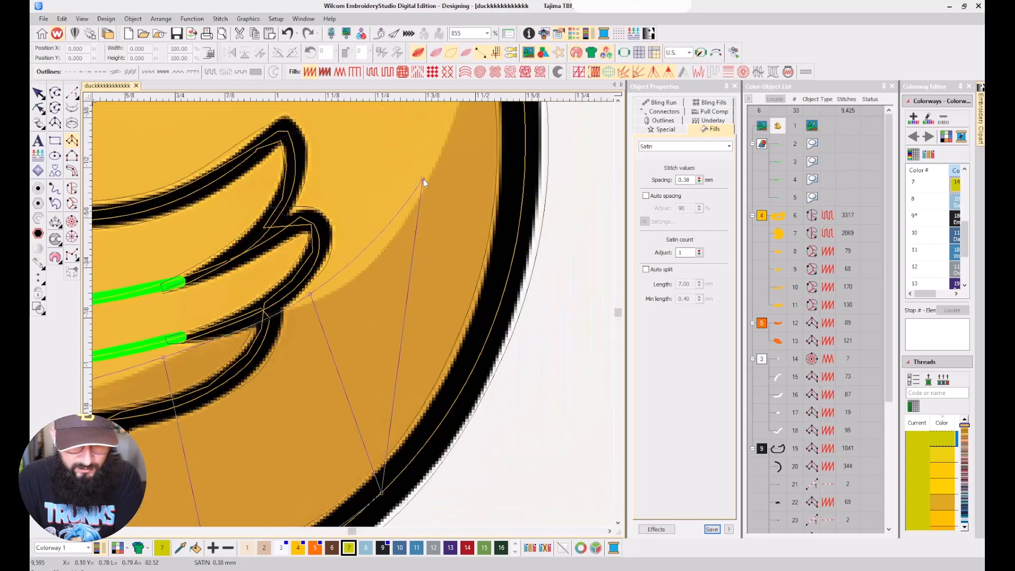
click(423, 179)
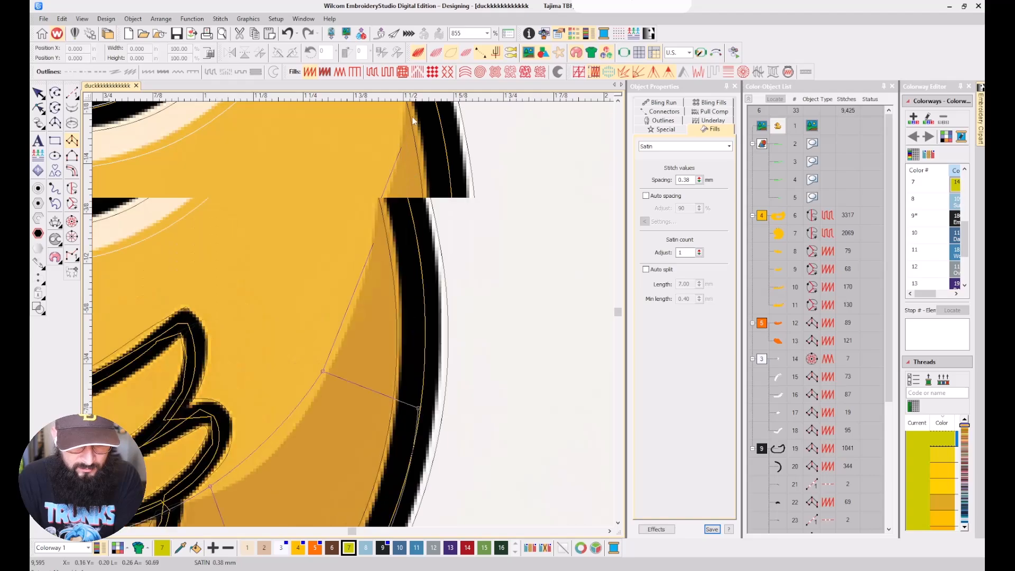
click(350, 272)
click(371, 275)
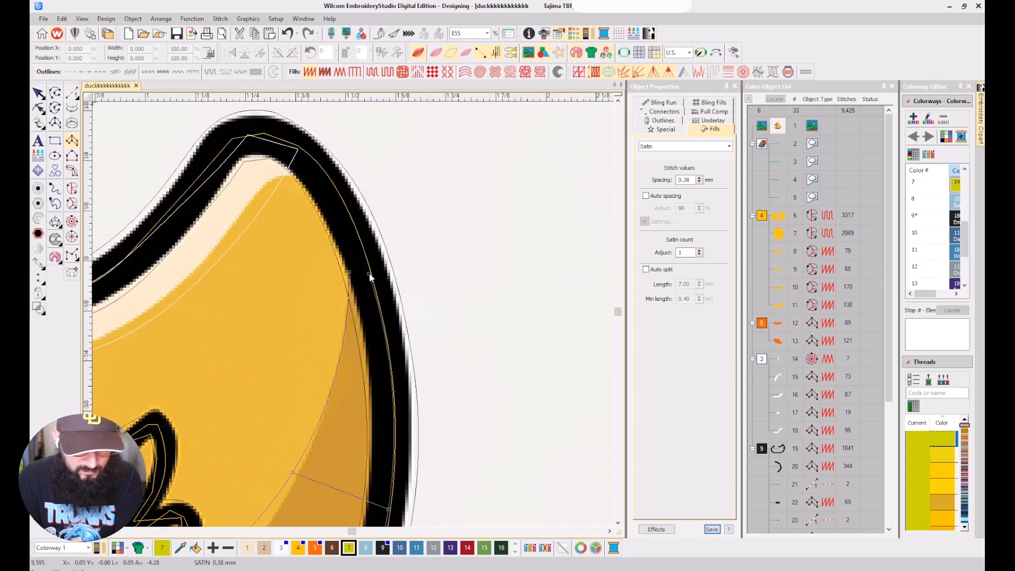
key(Return)
scroll(356, 302, down, 3)
scroll(351, 319, down, 3)
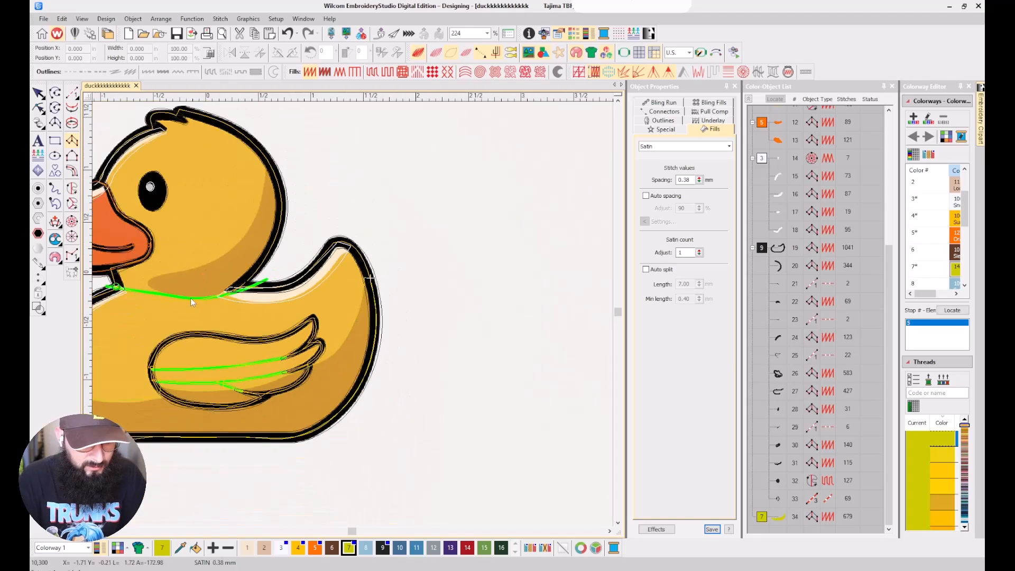
Start a Column A satin shadow in color 7 under the head, from the shadow's front tip to the back of the neck.
click(72, 140)
scroll(354, 314, up, 2)
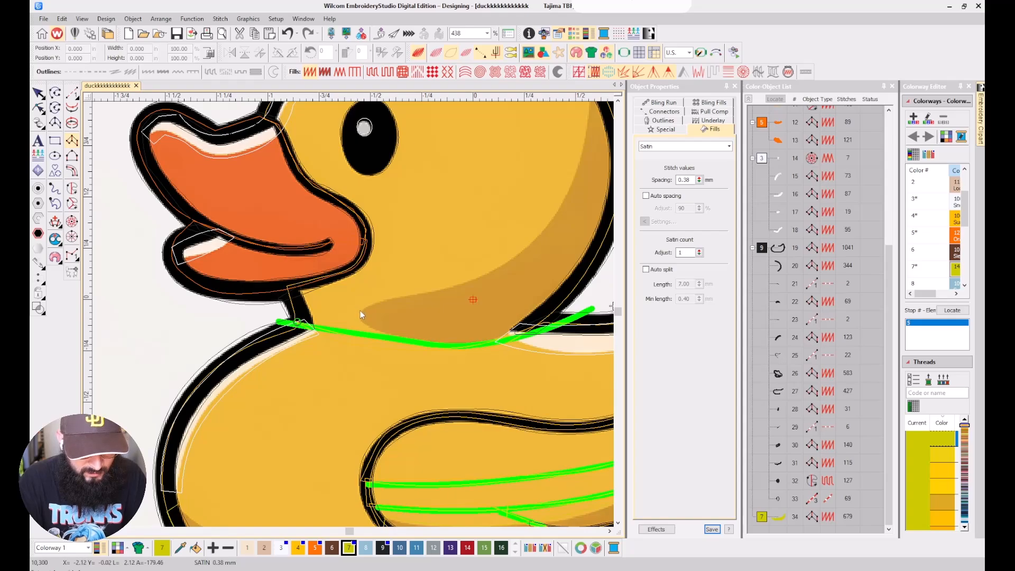
click(360, 310)
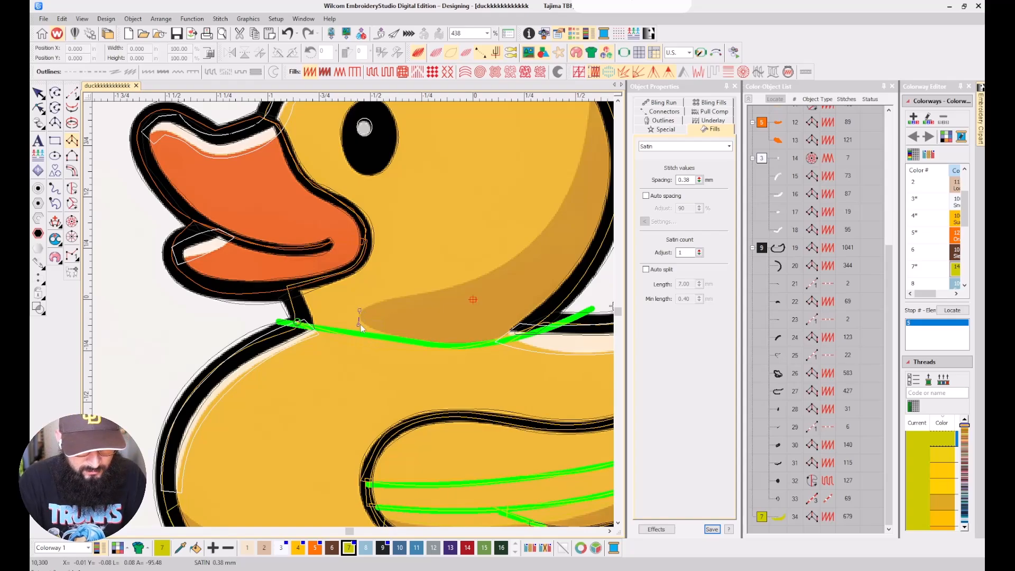
click(401, 294)
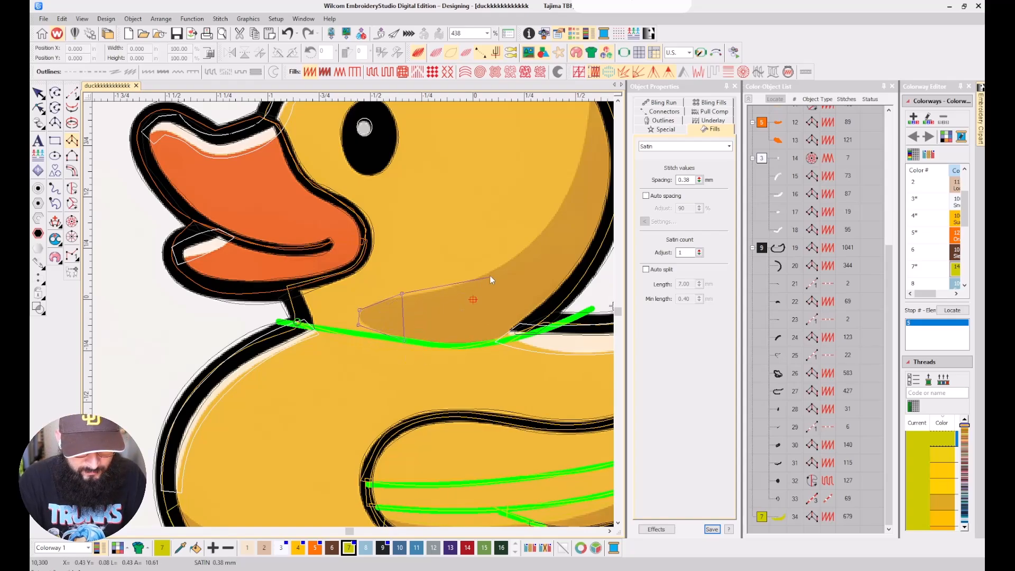
click(489, 273)
click(522, 325)
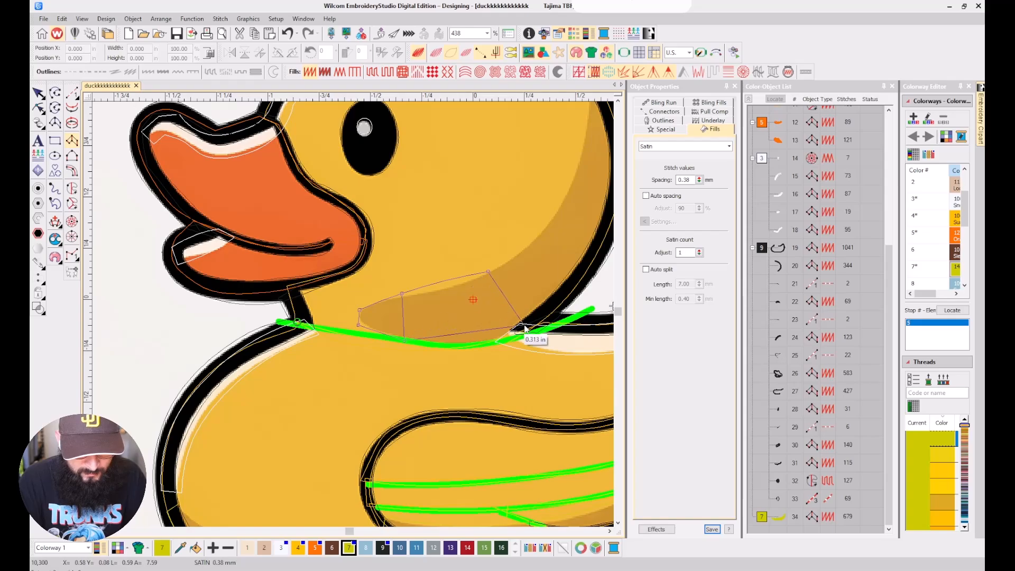
Extend the head's satin shadow up the back of the head to its tapered end and complete the object.
click(557, 206)
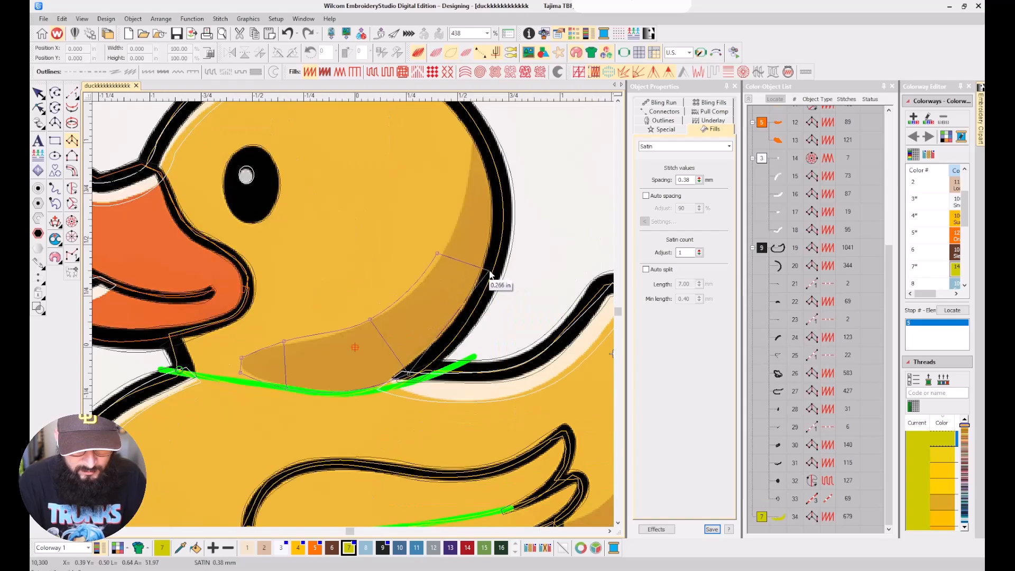
click(492, 273)
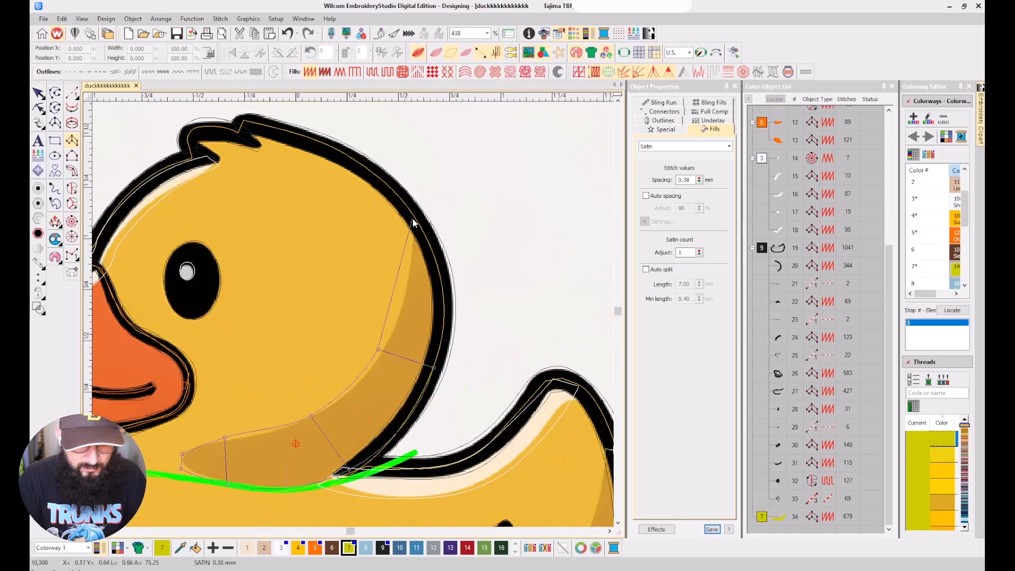
click(410, 223)
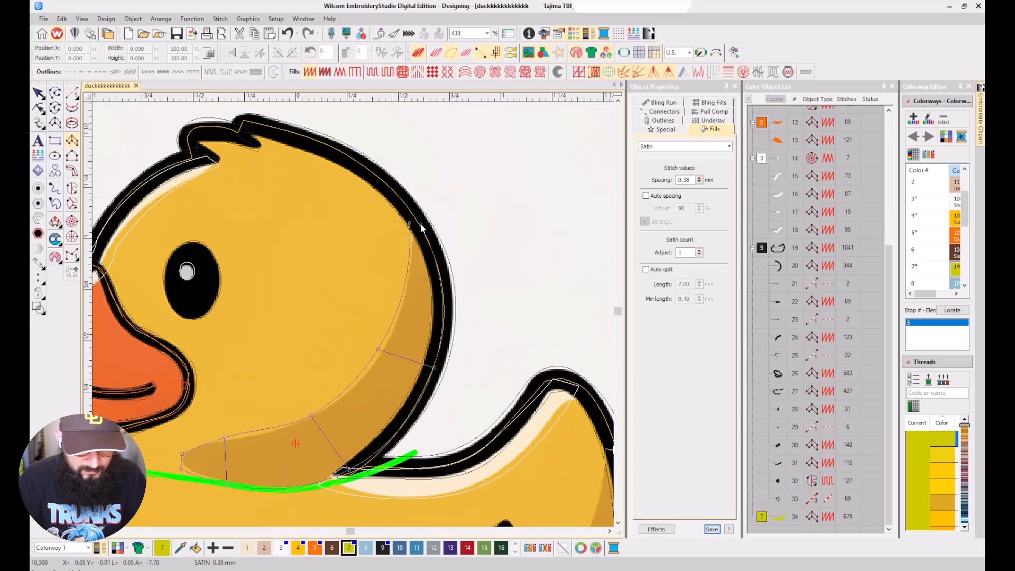
key(BackSpace)
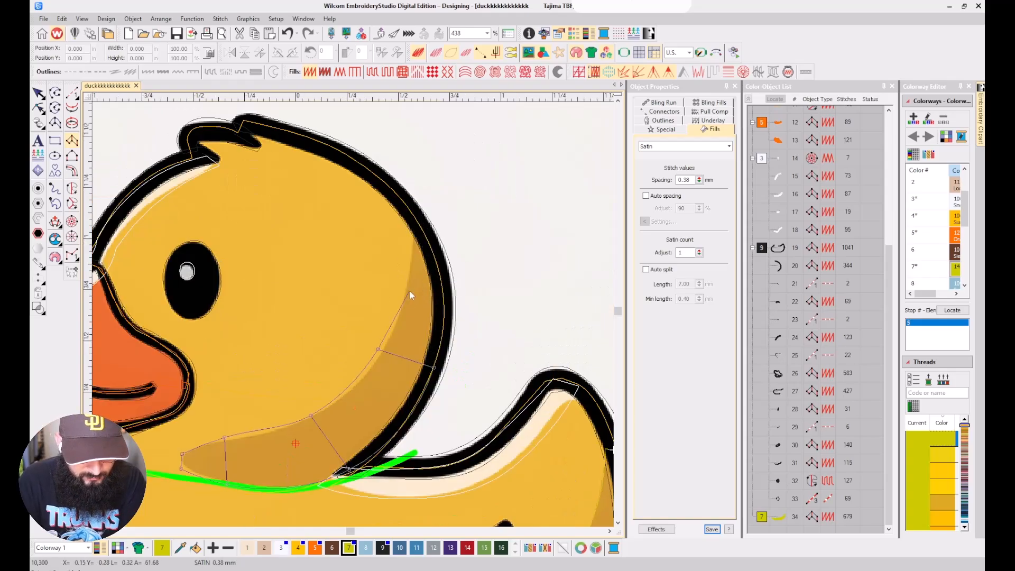
click(404, 289)
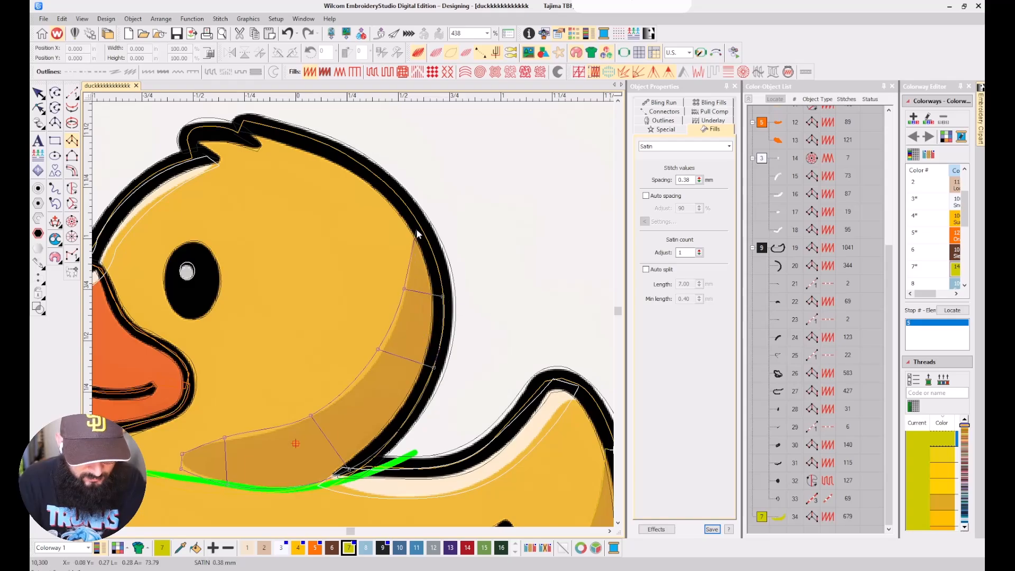
click(415, 229)
key(Return)
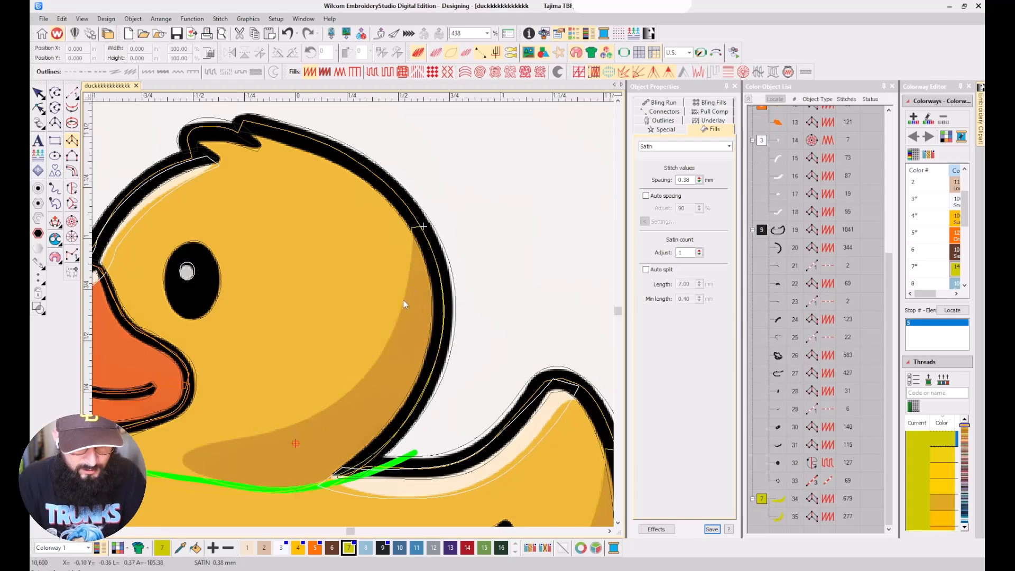
Preview the stitches and widen both color 7 shadows' satin spacing, trying 0.80 mm and settling on 0.90 mm.
key(t)
scroll(405, 244, down, 3)
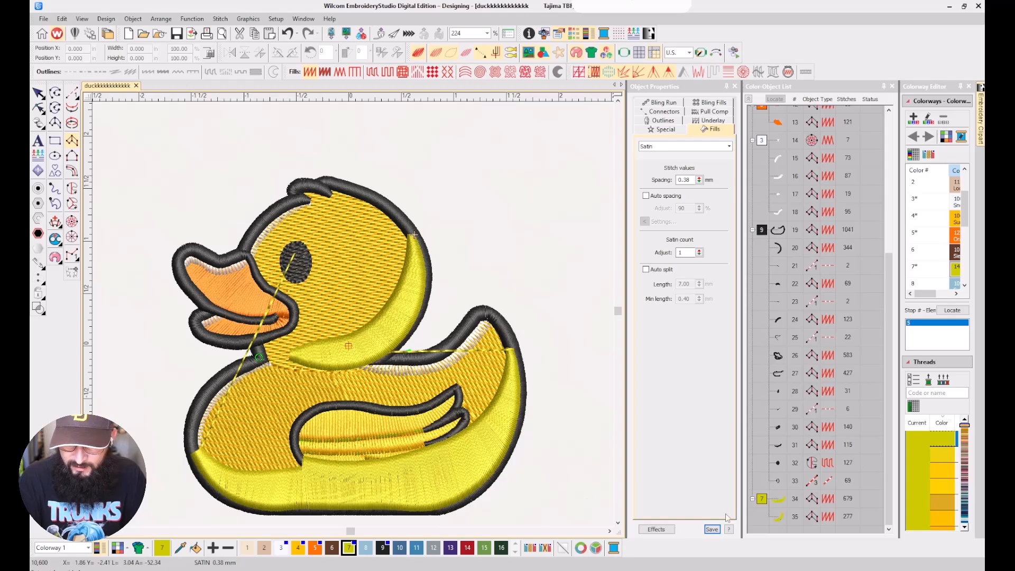
click(761, 500)
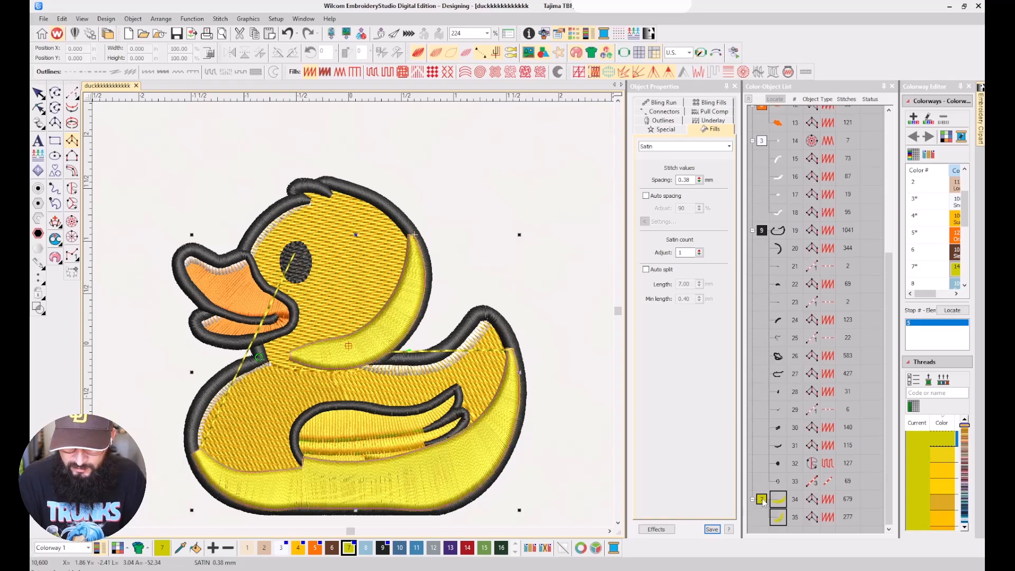
click(666, 112)
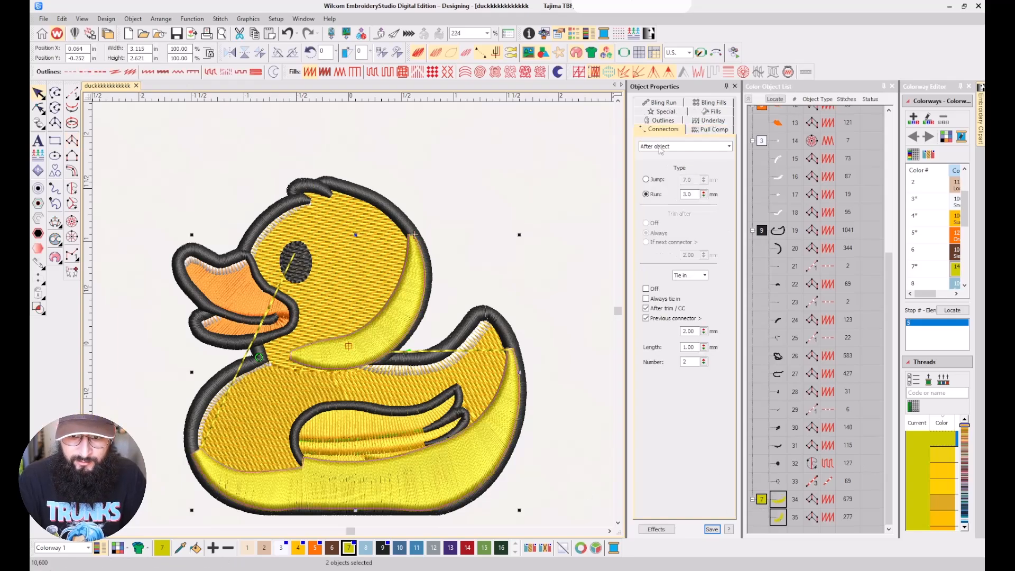
click(709, 112)
double_click(684, 180)
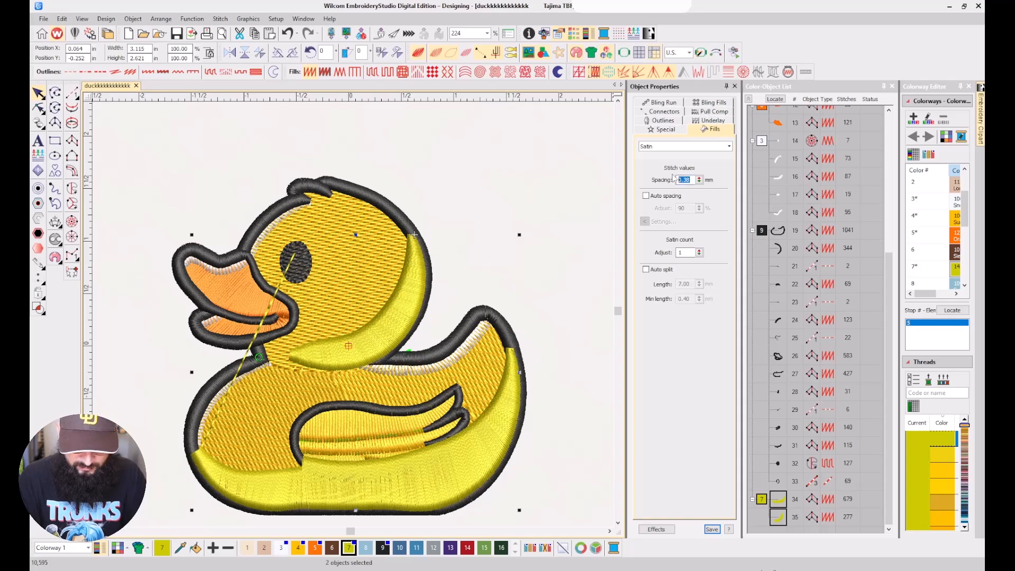
text(.)
key(Return)
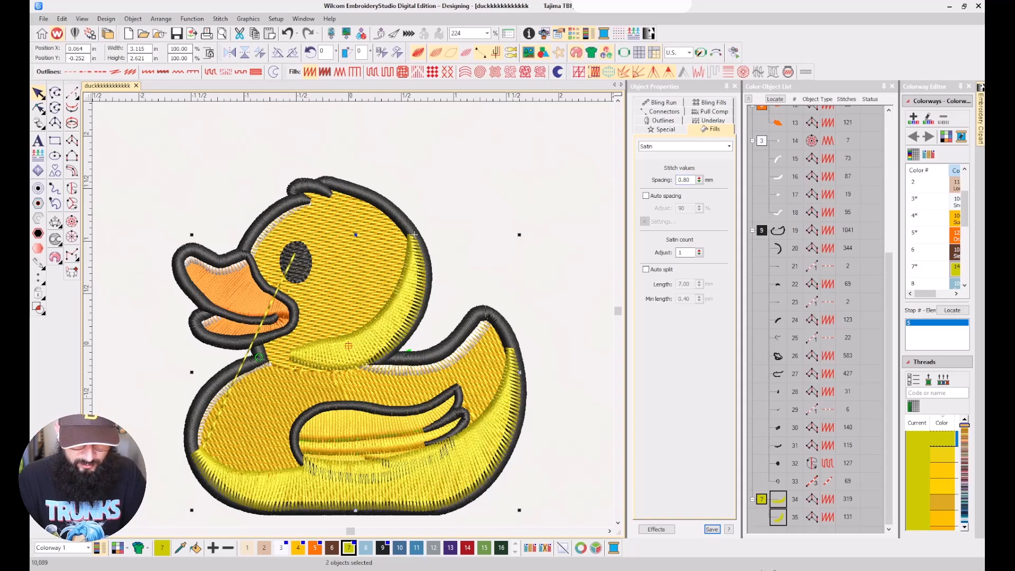
double_click(686, 179)
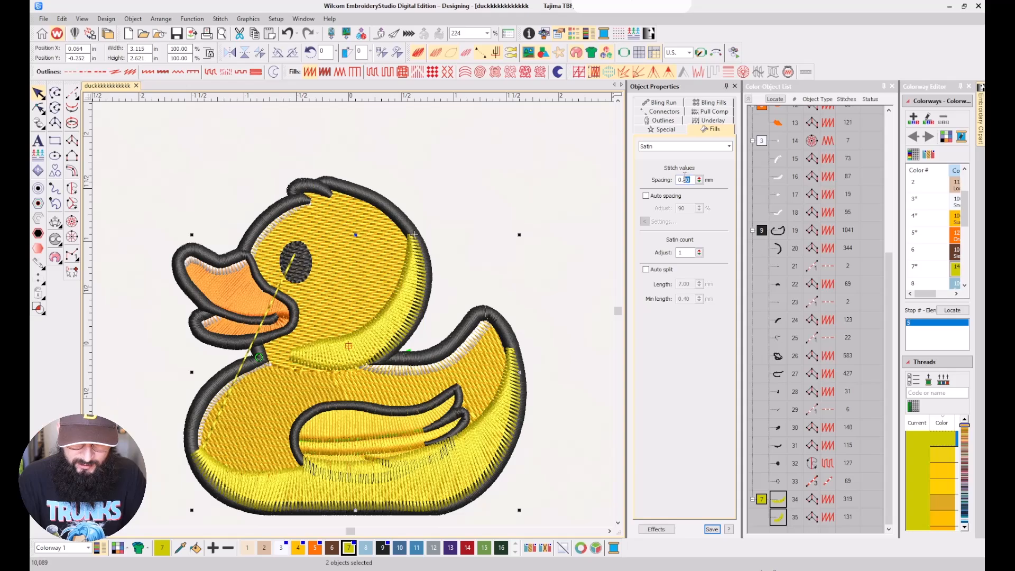
text(9)
key(Return)
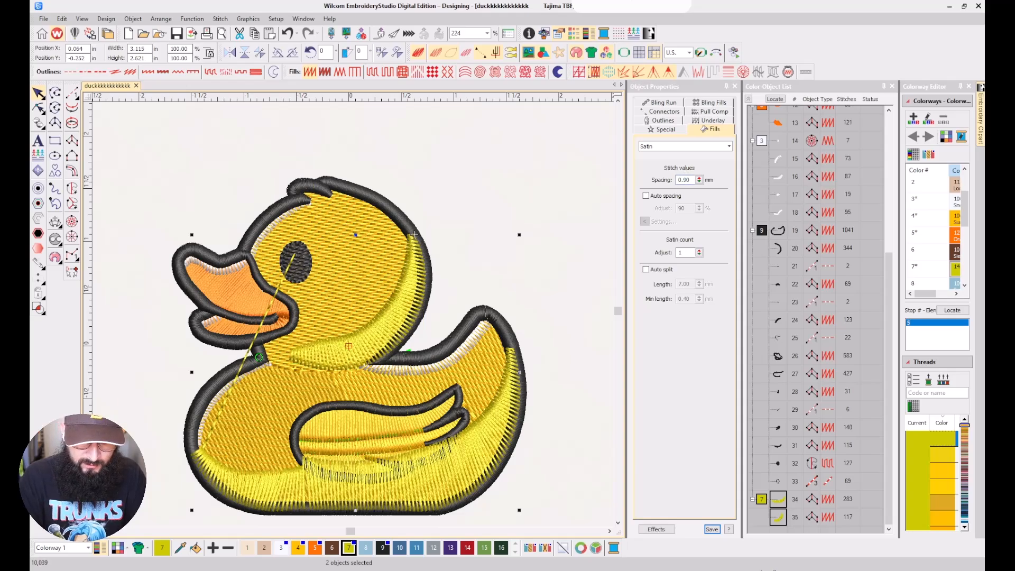
Move the color 7 shadow block ahead of the black outline block in the stitching sequence and compare the stitches with the artwork.
click(764, 505)
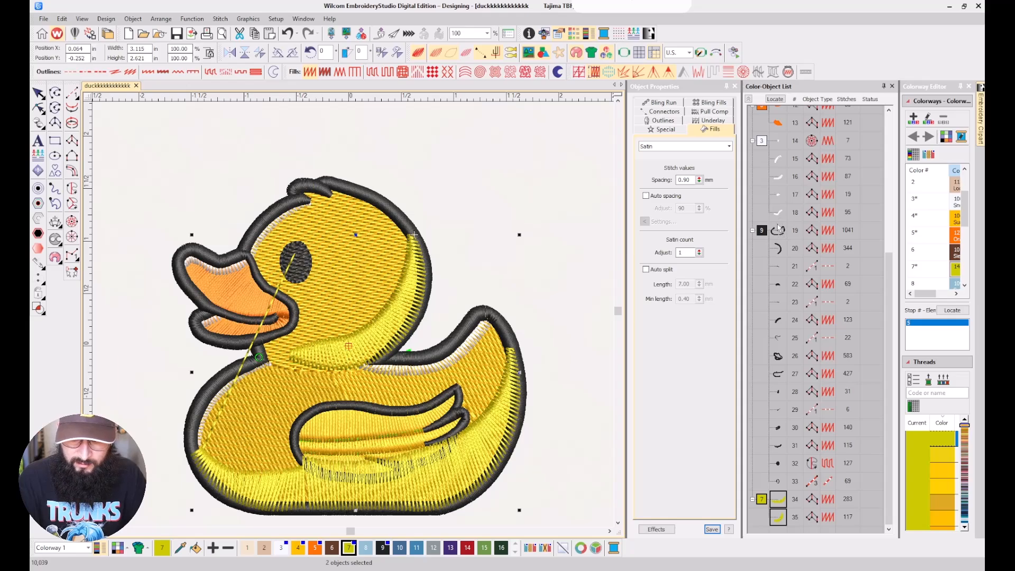
drag(778, 228, 778, 230)
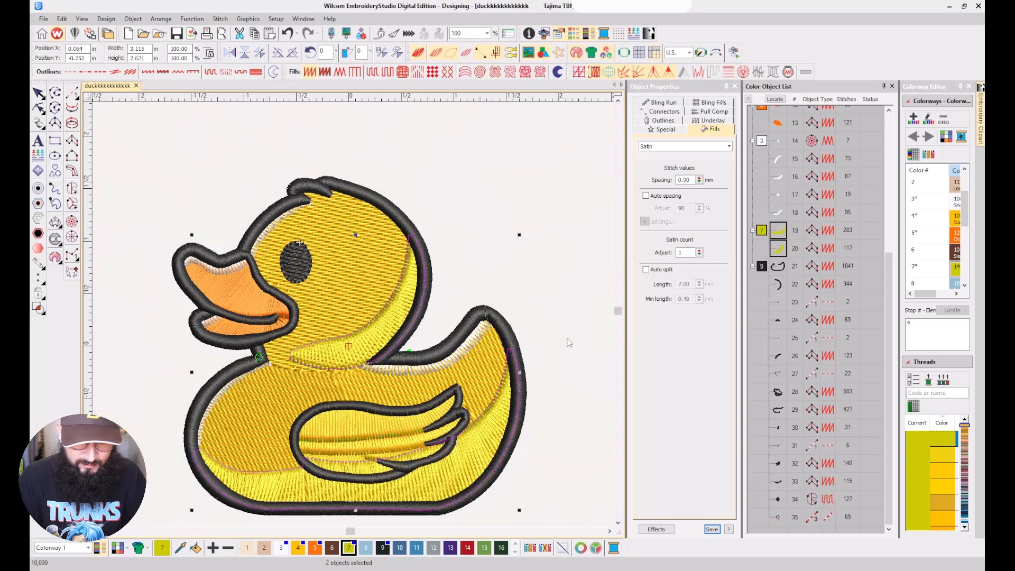
click(413, 426)
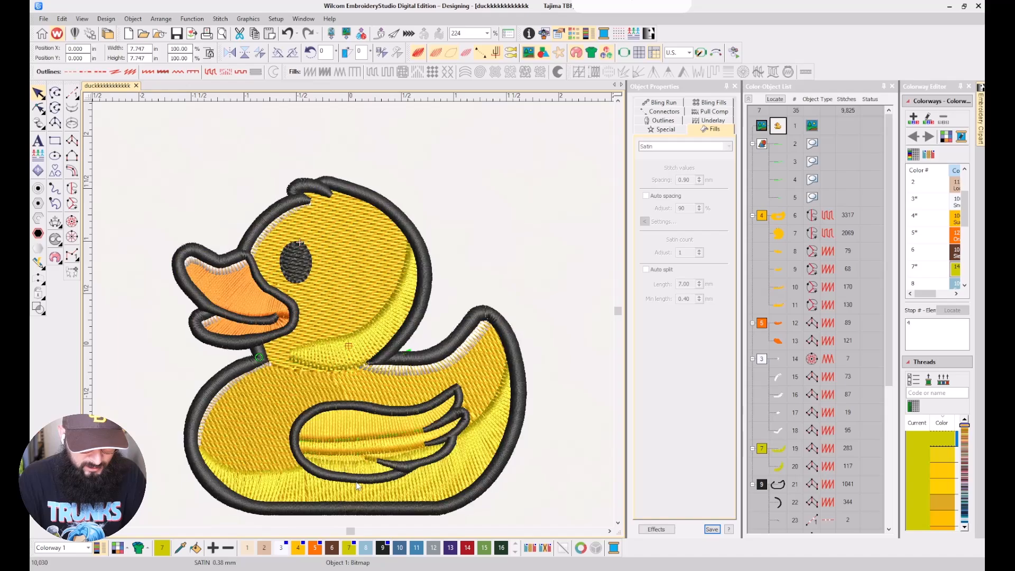
scroll(357, 485, up, 3)
key(Escape)
scroll(353, 269, down, 4)
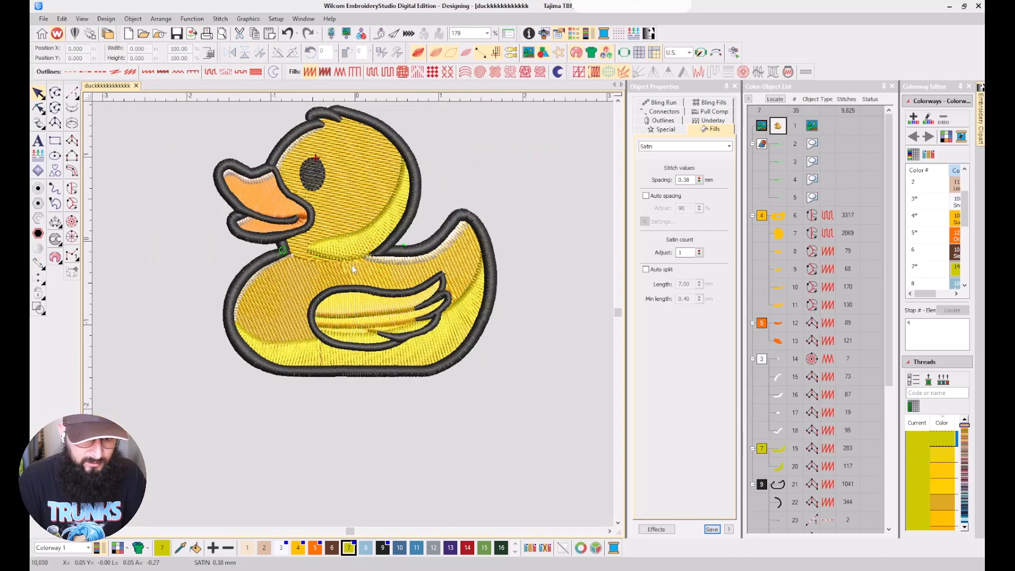
key(t)
key(t)
key(t)
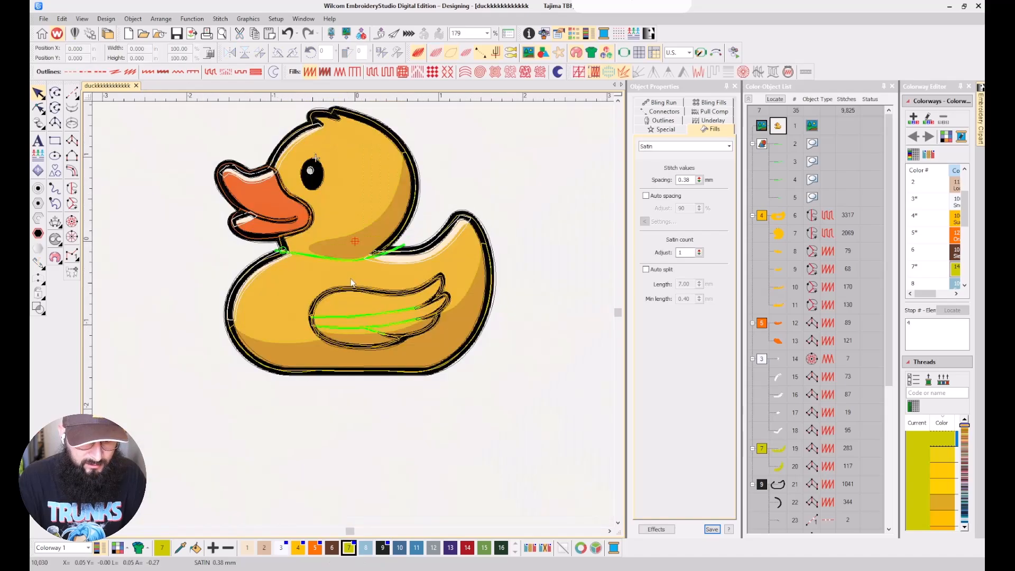
Recolor the color 7 shading with Madeira Classic 40 thread 1172 Egg Yolk and compare the stitches with the artwork.
key(t)
key(t)
key(t)
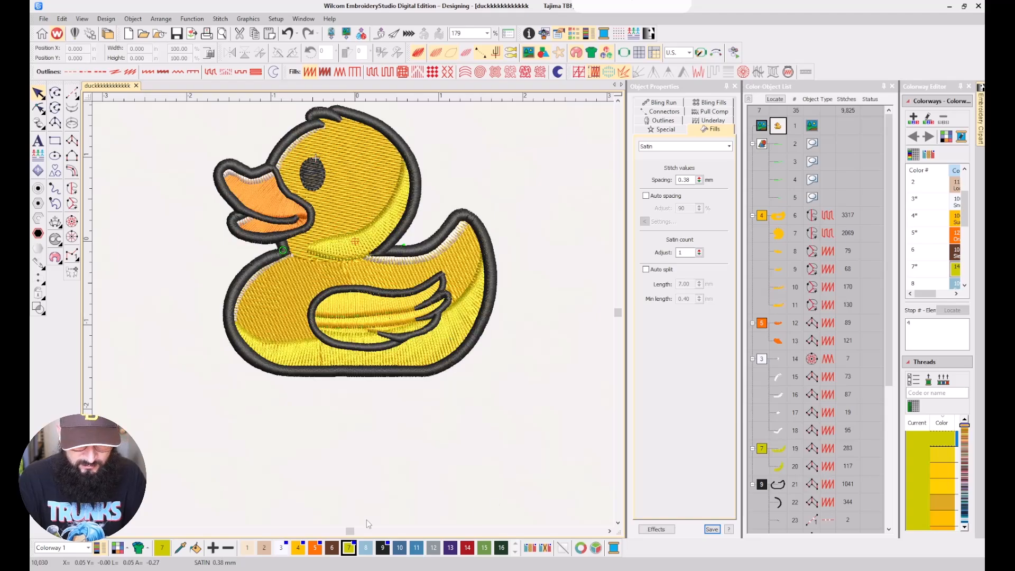
click(613, 548)
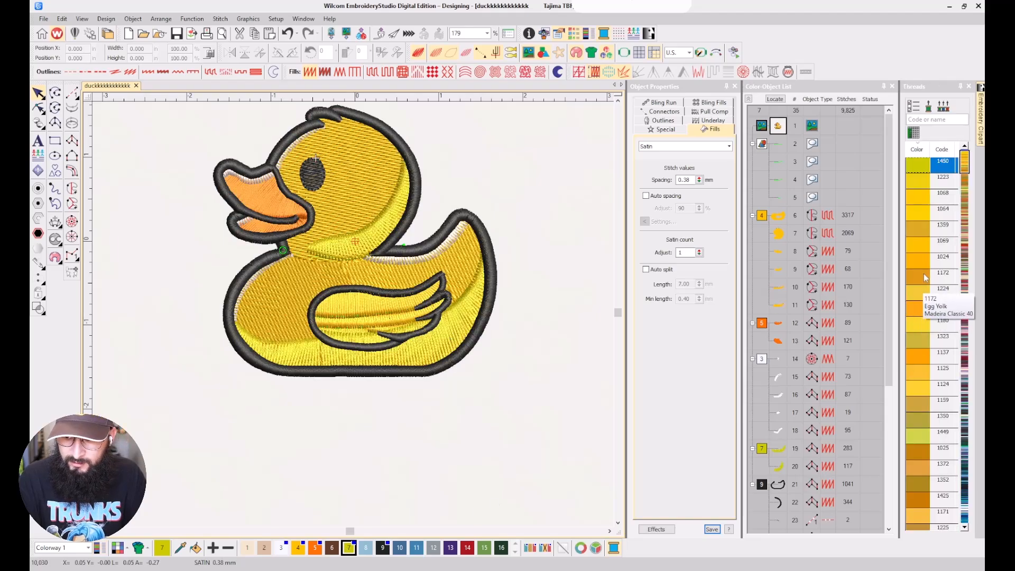
click(924, 274)
click(489, 275)
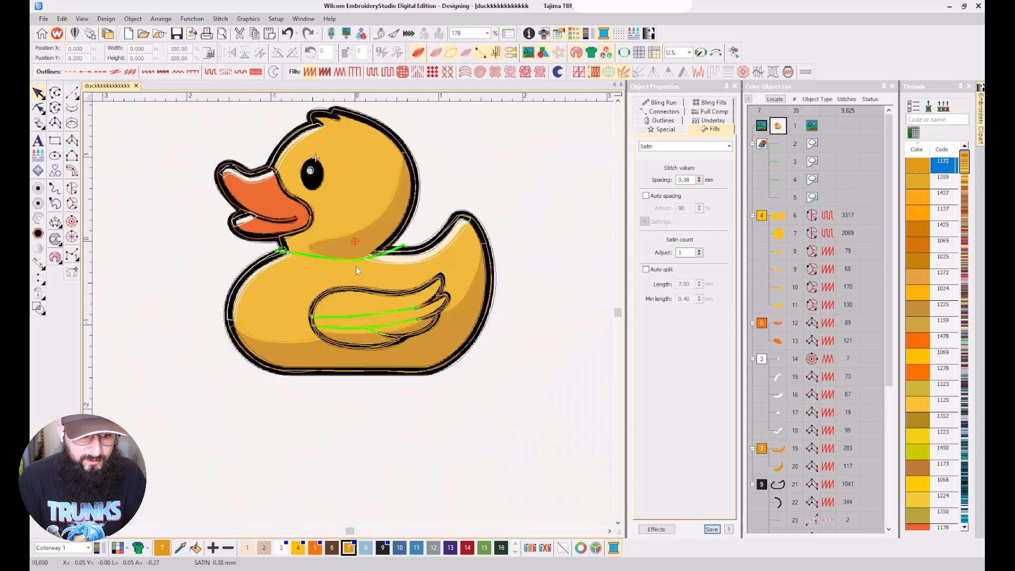
key(d)
key(d)
key(d)
scroll(353, 317, up, 2)
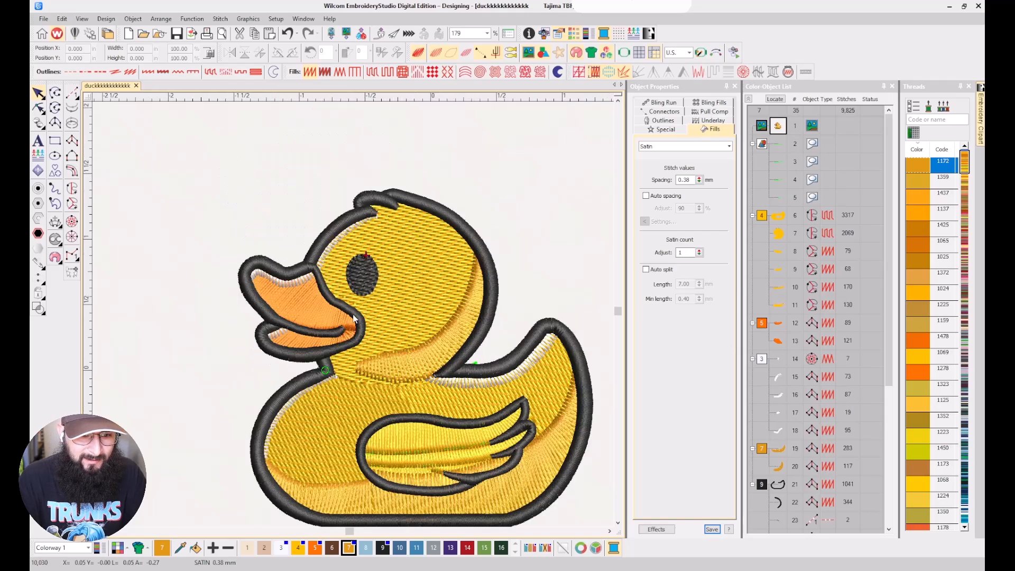
scroll(354, 317, up, 2)
scroll(470, 360, down, 1)
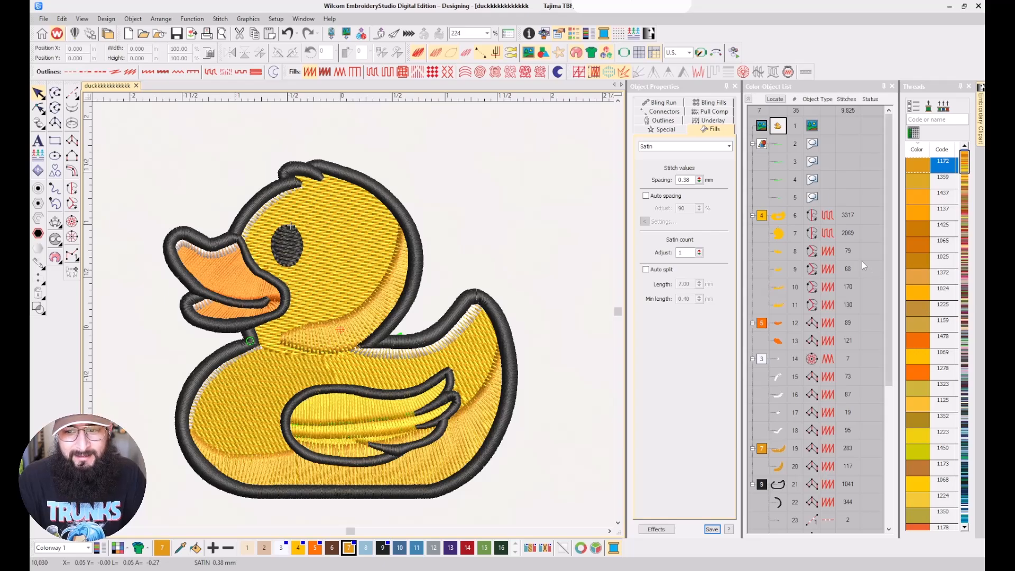
Move the color 7 shadow block ahead of the white color 3 highlight block in the stitching sequence.
scroll(797, 344, down, 2)
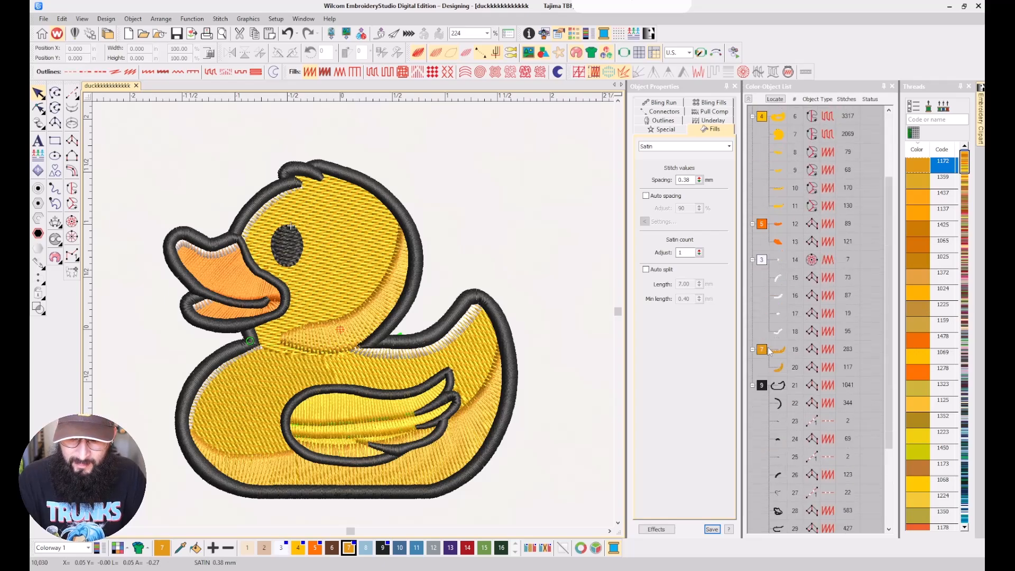
click(769, 351)
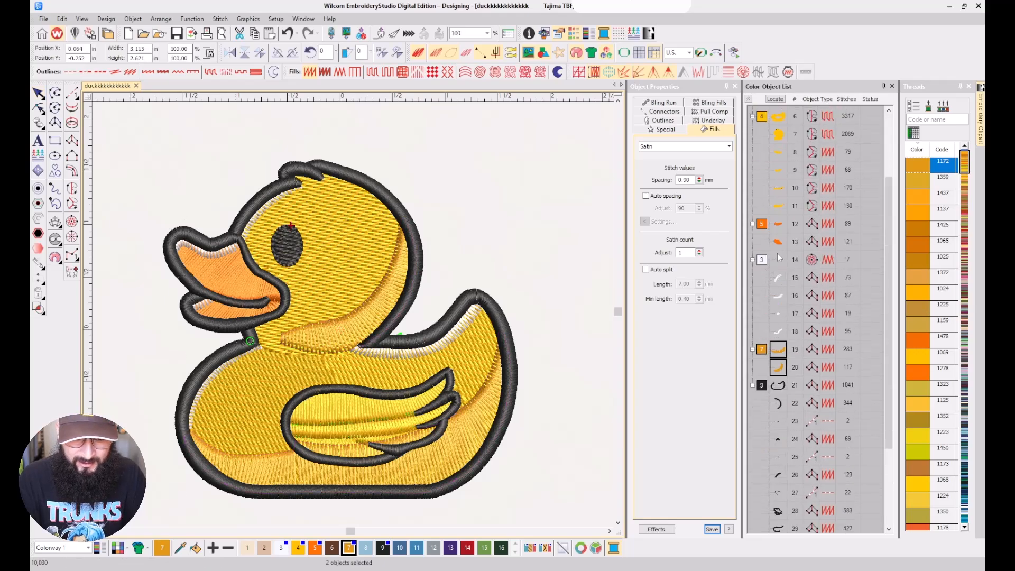
drag(778, 257, 778, 259)
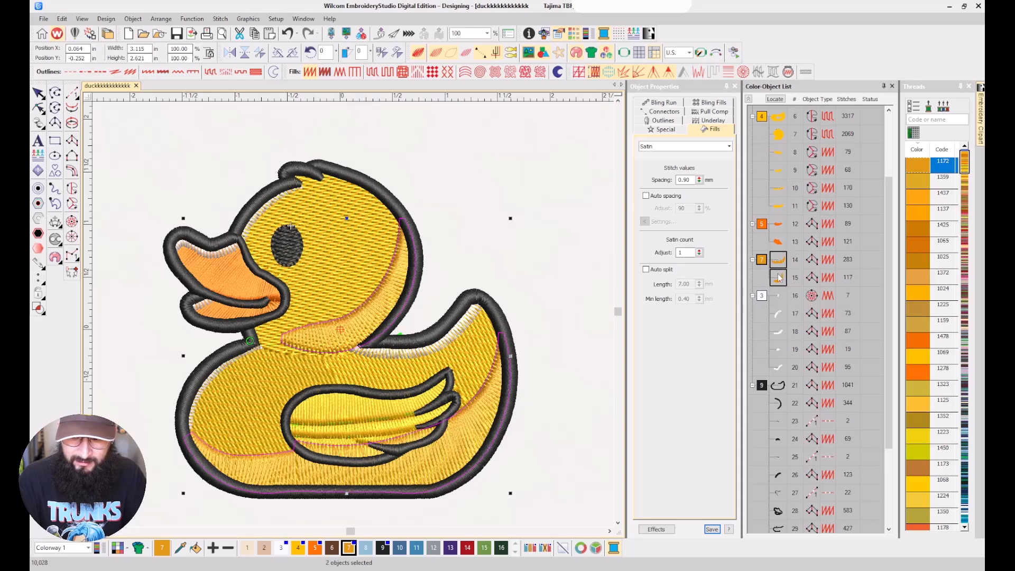
Move the white star highlight in the duck's eye to the end of the stitching sequence.
click(765, 297)
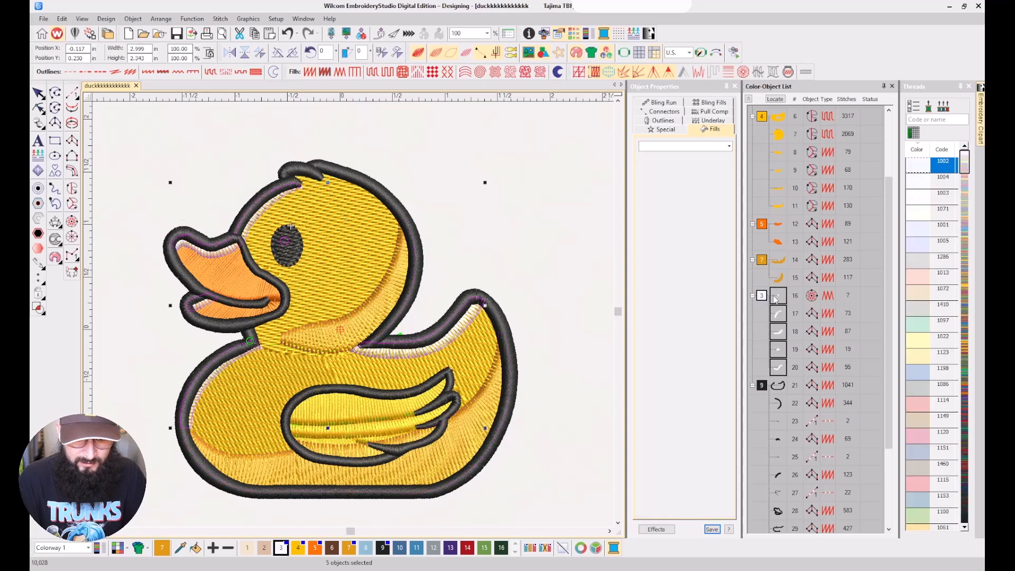
scroll(781, 365, down, 2)
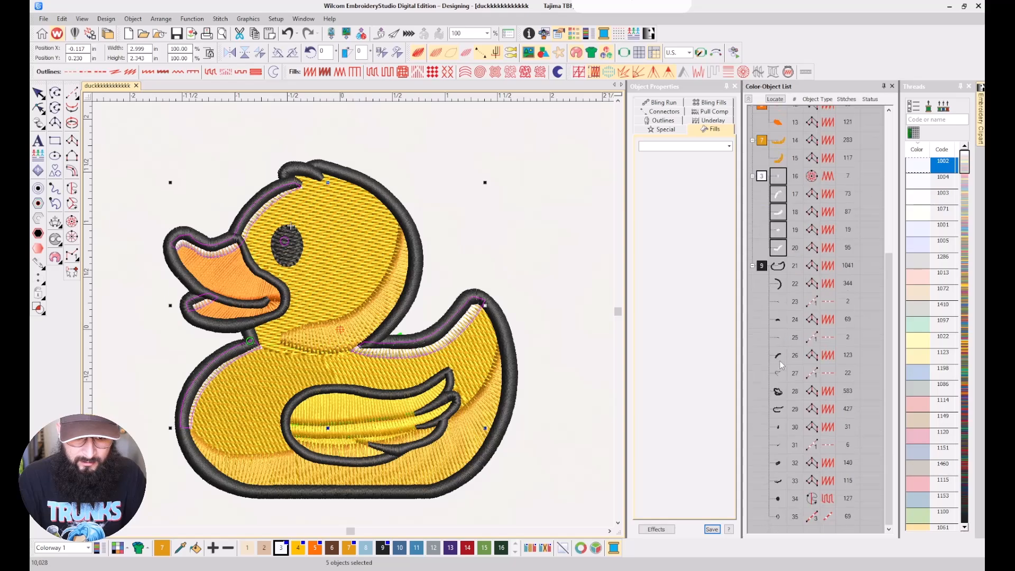
click(778, 179)
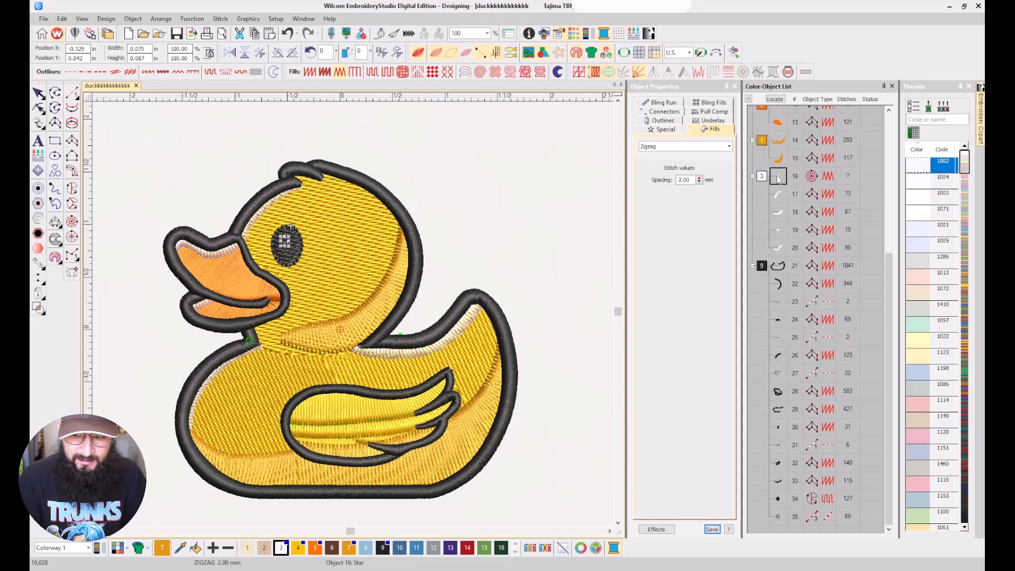
right_click(777, 179)
mouse_move(822, 389)
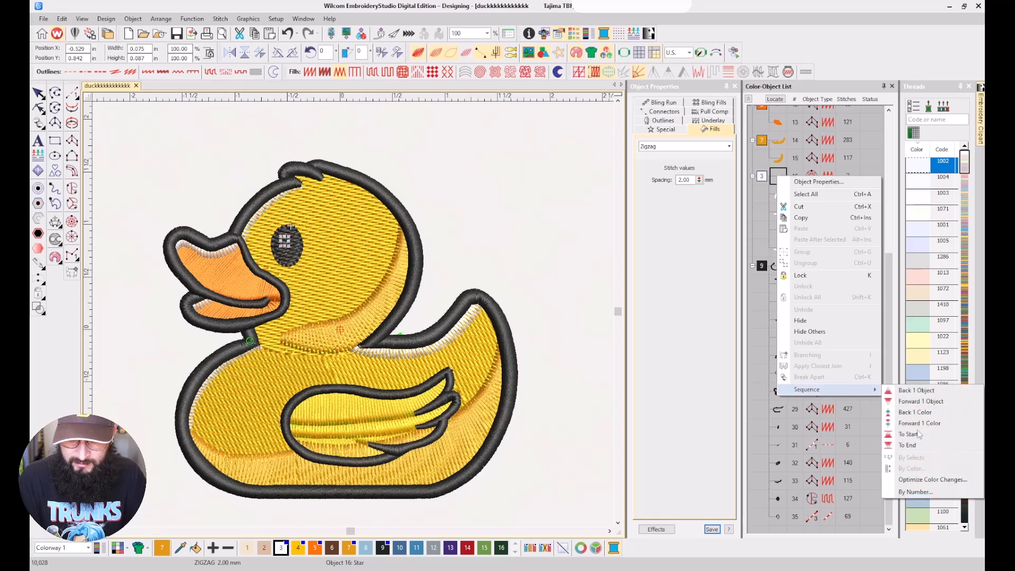
click(908, 445)
scroll(620, 315, down, 5)
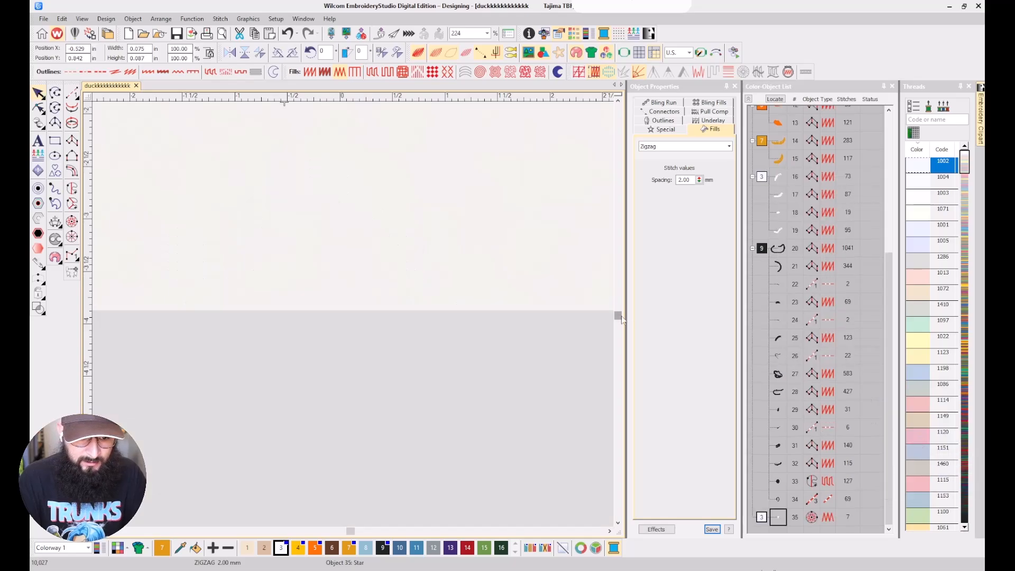
key(0)
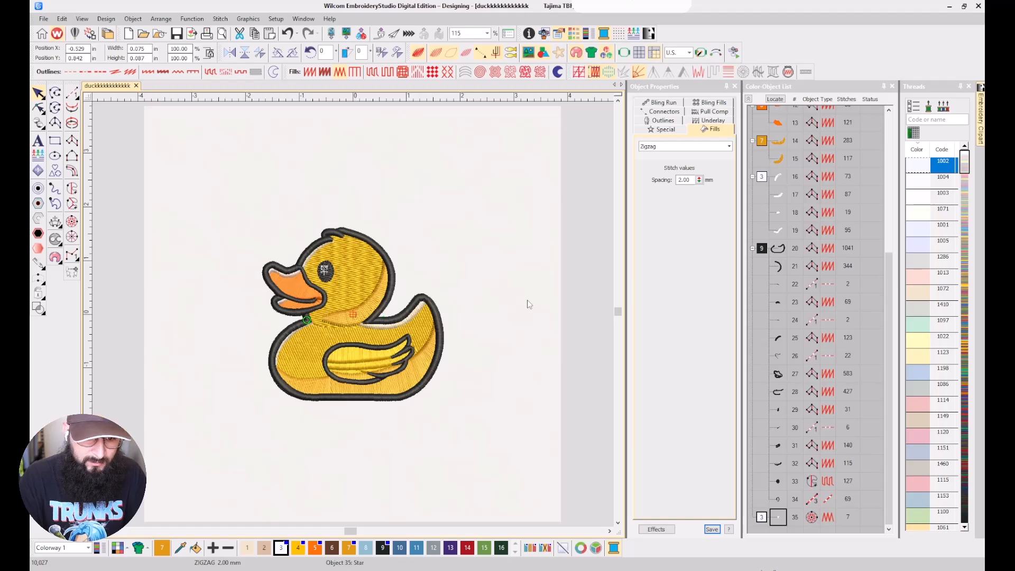
Examine the whole stitched duck, including the eye highlight and shading, against the underlying artwork.
click(411, 249)
scroll(355, 263, up, 2)
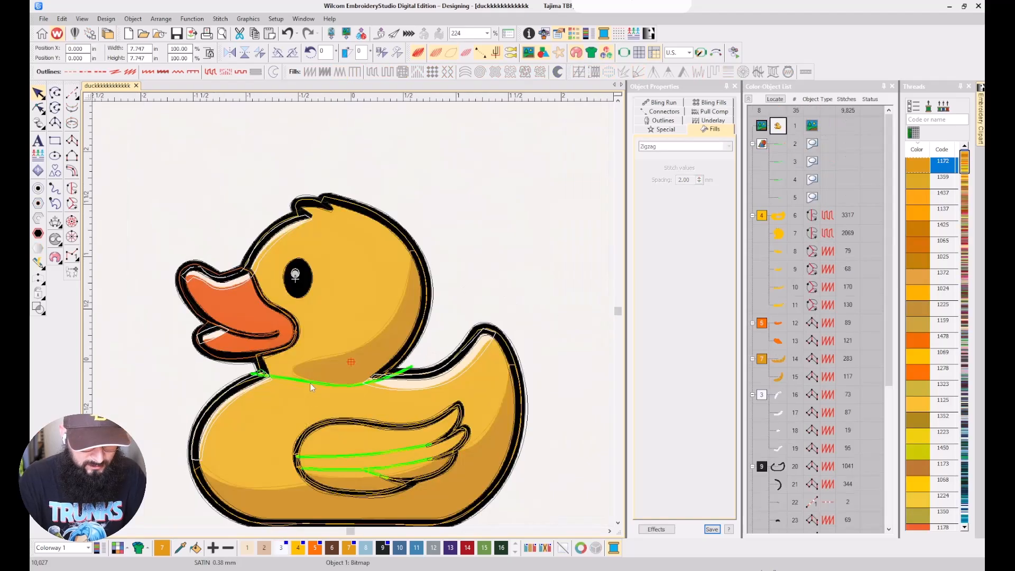
key(d)
key(d)
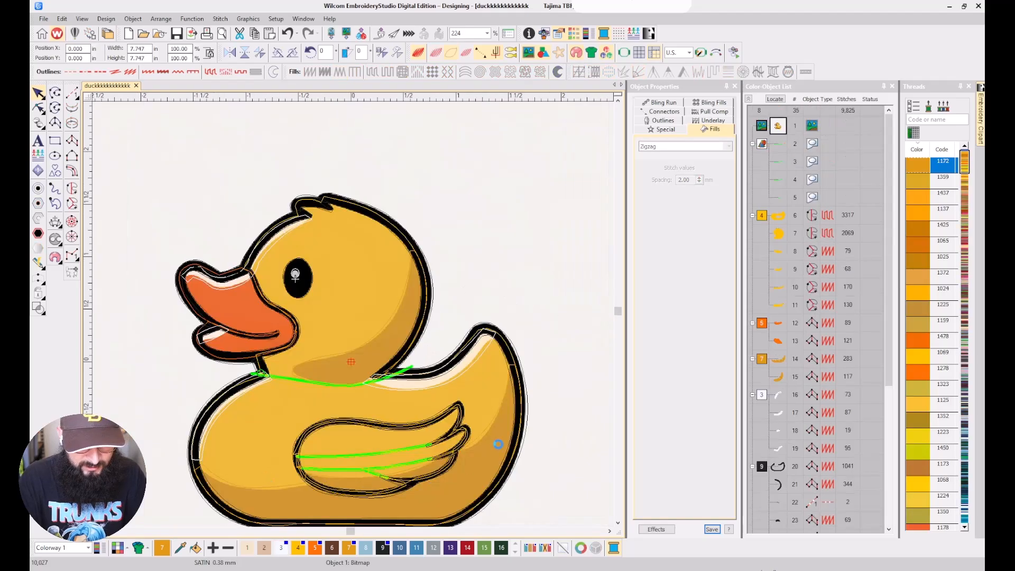
key(d)
key(d)
key(d)
key(d)
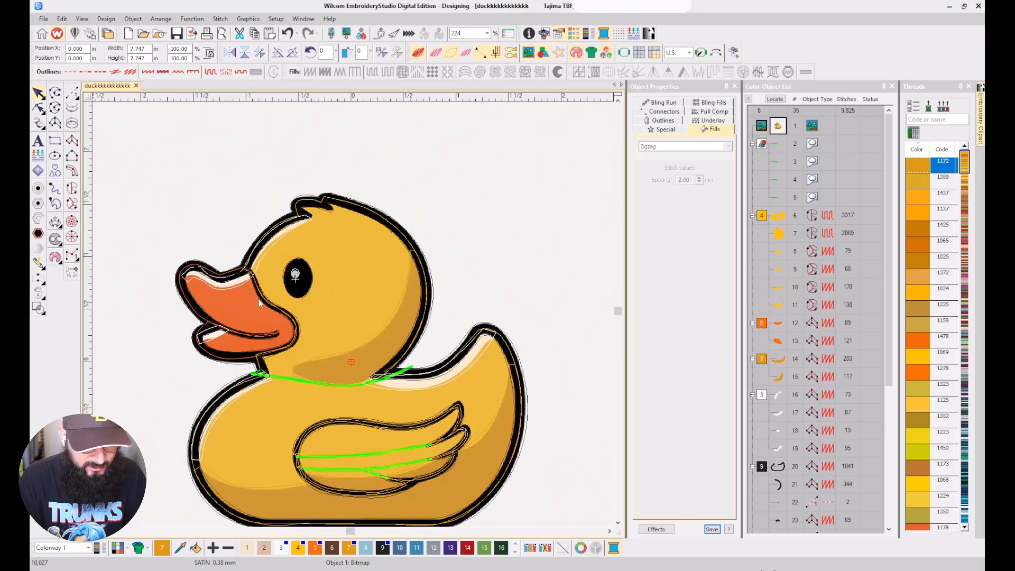
key(d)
key(d)
key(d)
key(d)
key(d)
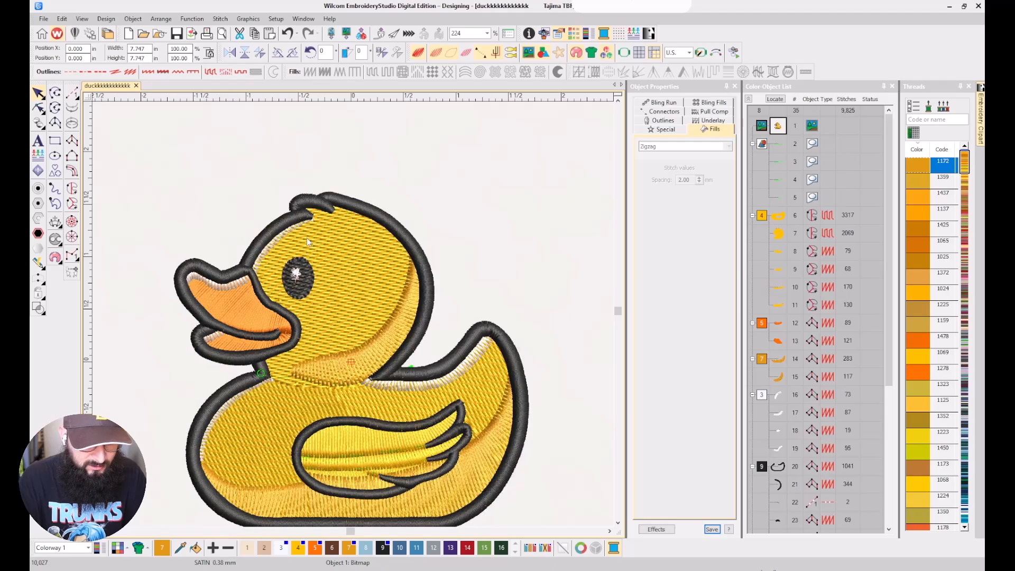
key(d)
key(d)
scroll(353, 319, down, 2)
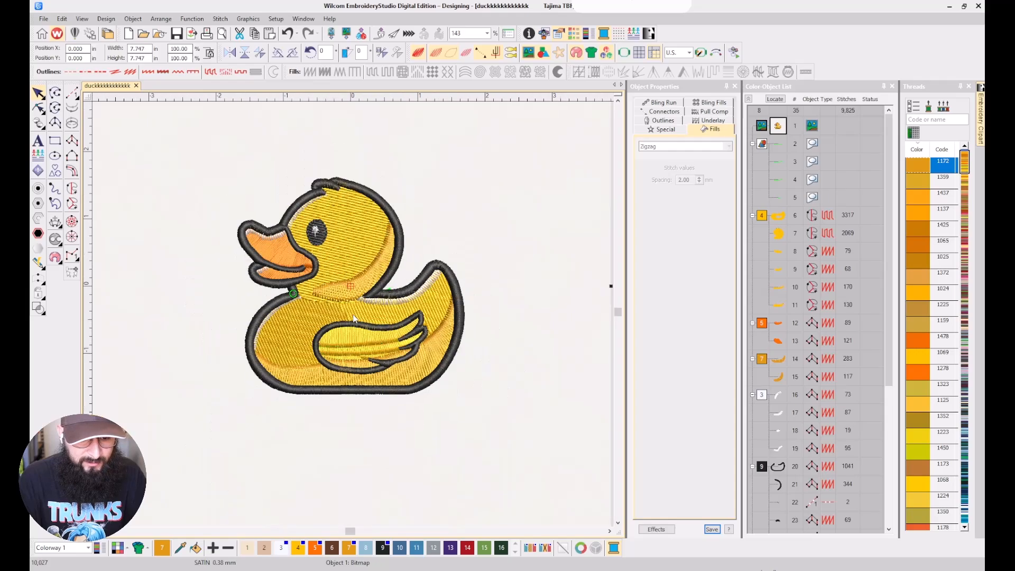
key(d)
scroll(354, 314, down, 1)
key(d)
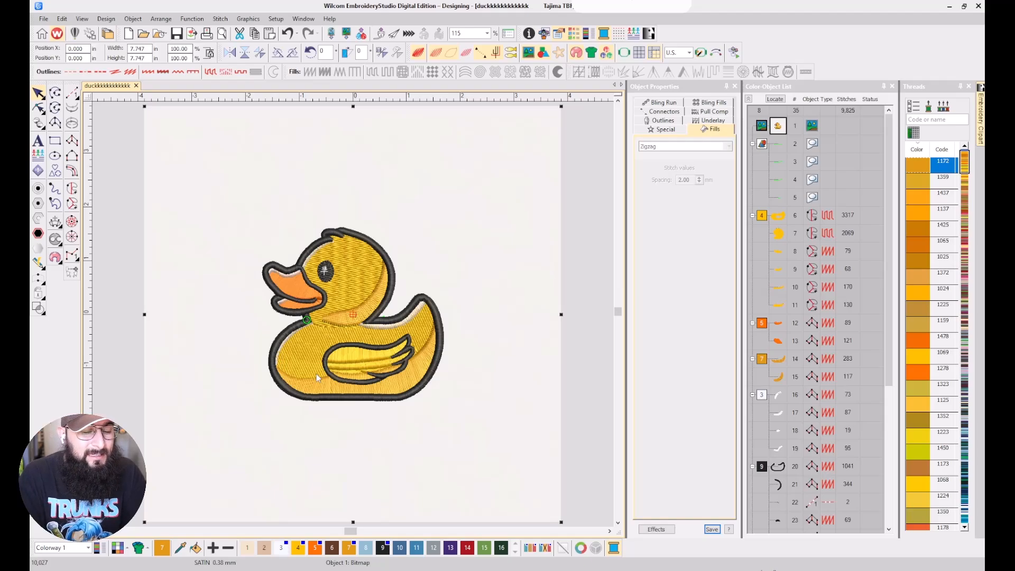
Digitize a sample Column A satin of varying width beside the duck's breast, using four pairs of edge points.
scroll(308, 367, up, 3)
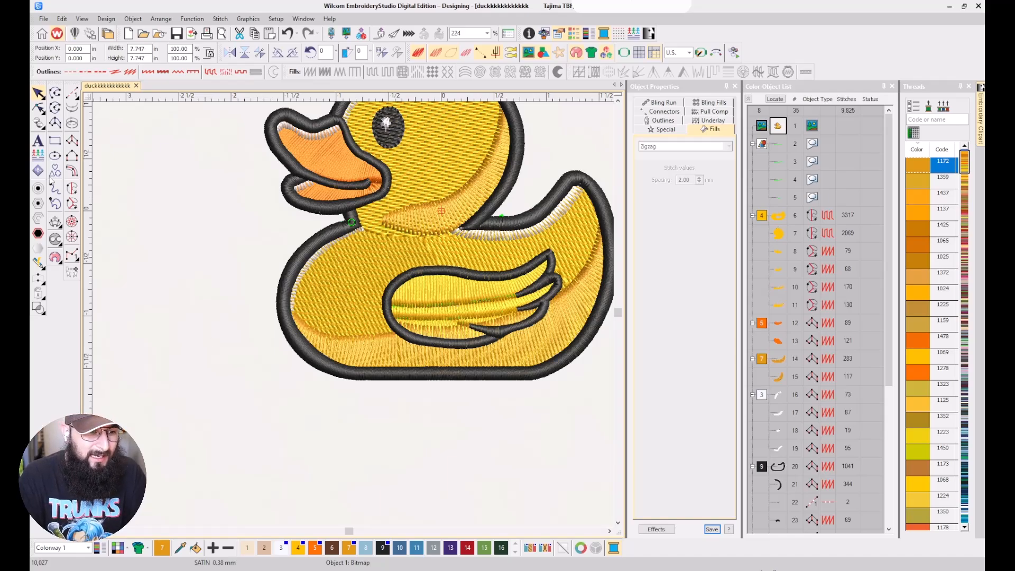
click(73, 141)
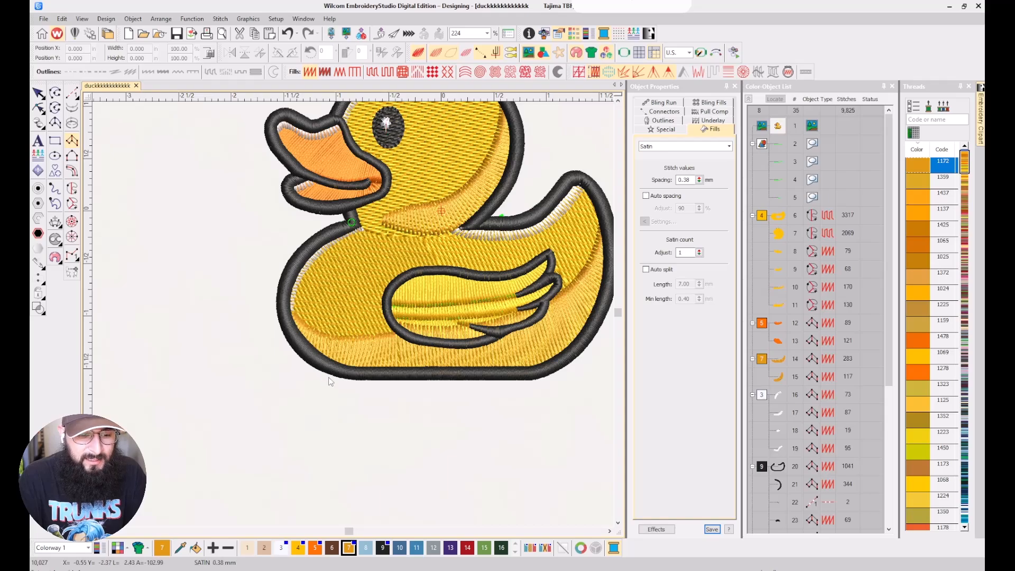
click(72, 172)
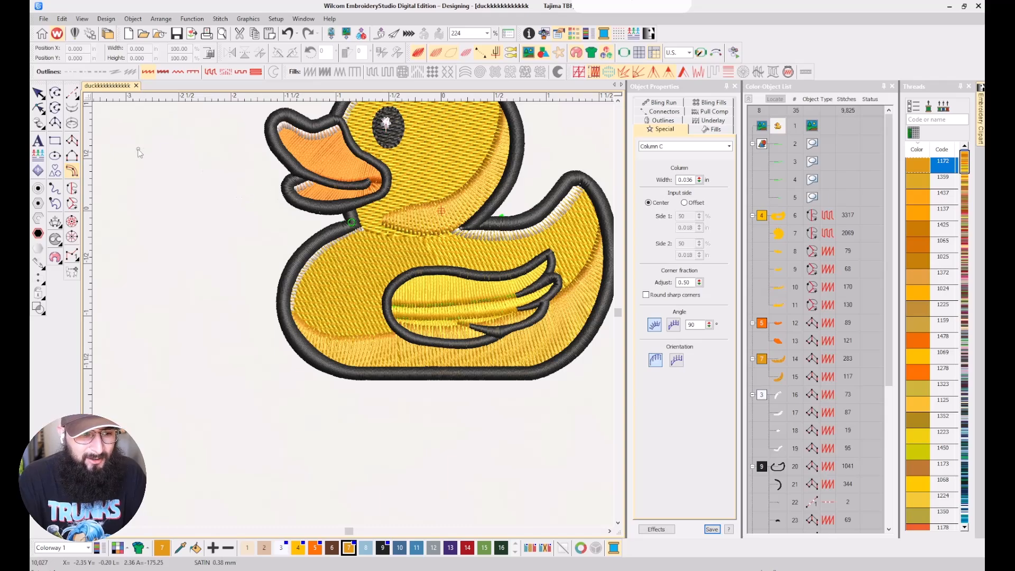
click(72, 140)
click(249, 218)
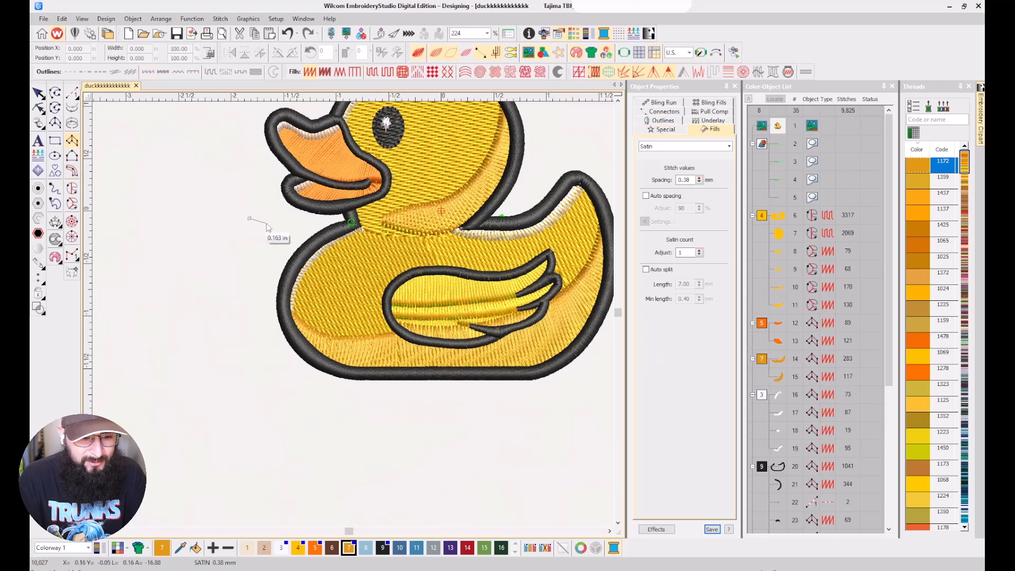
click(266, 223)
click(243, 237)
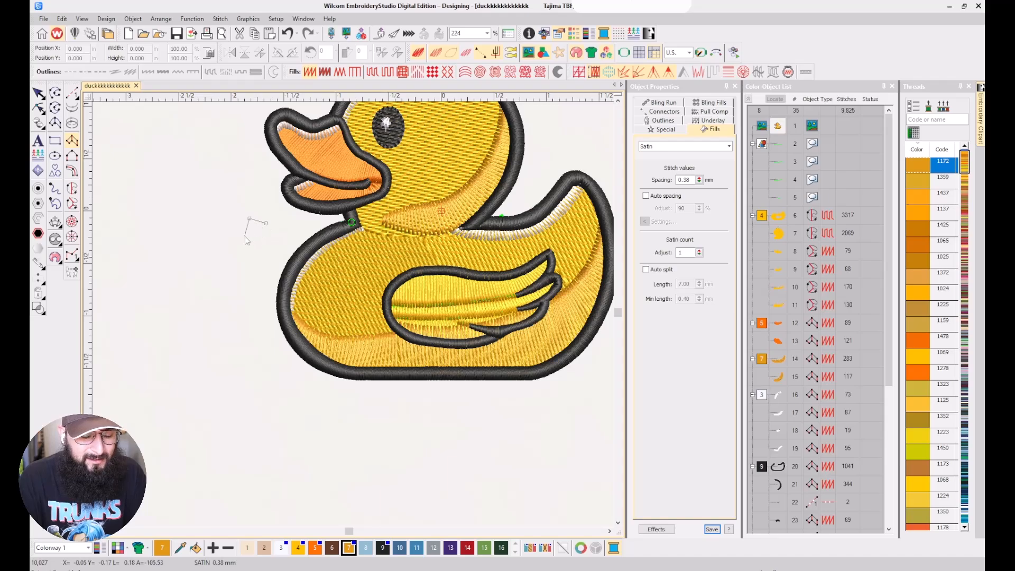
click(253, 242)
click(232, 262)
click(245, 274)
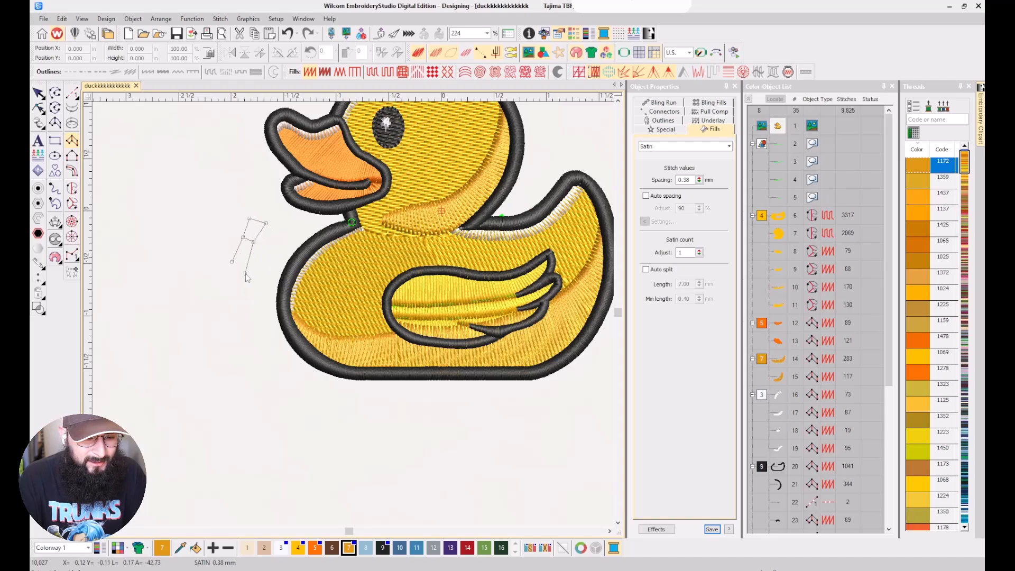
click(225, 295)
click(247, 312)
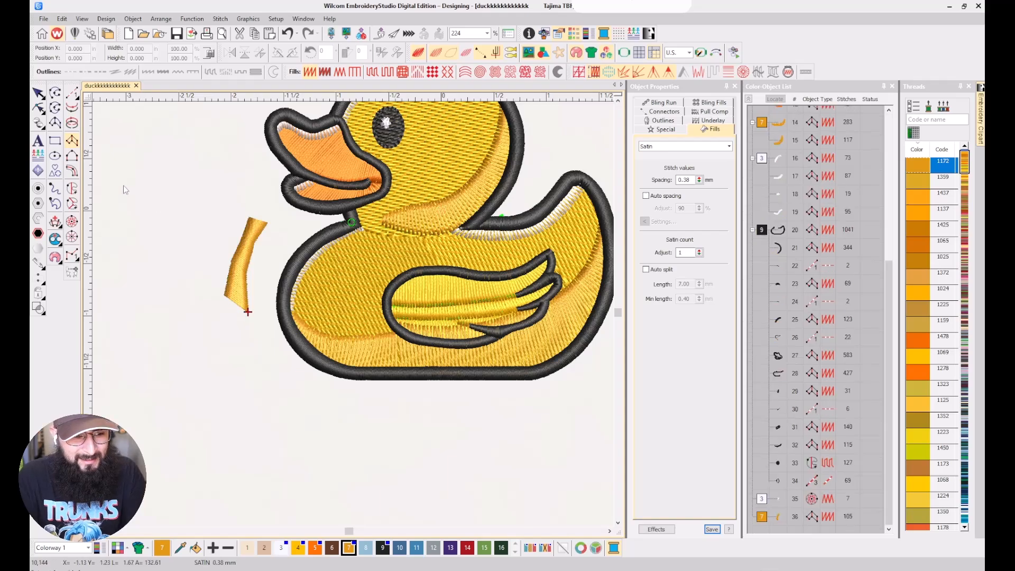
Digitize a curved sample Column C satin about 0.148 in wide beside the Column A sample.
click(228, 211)
click(208, 245)
click(197, 284)
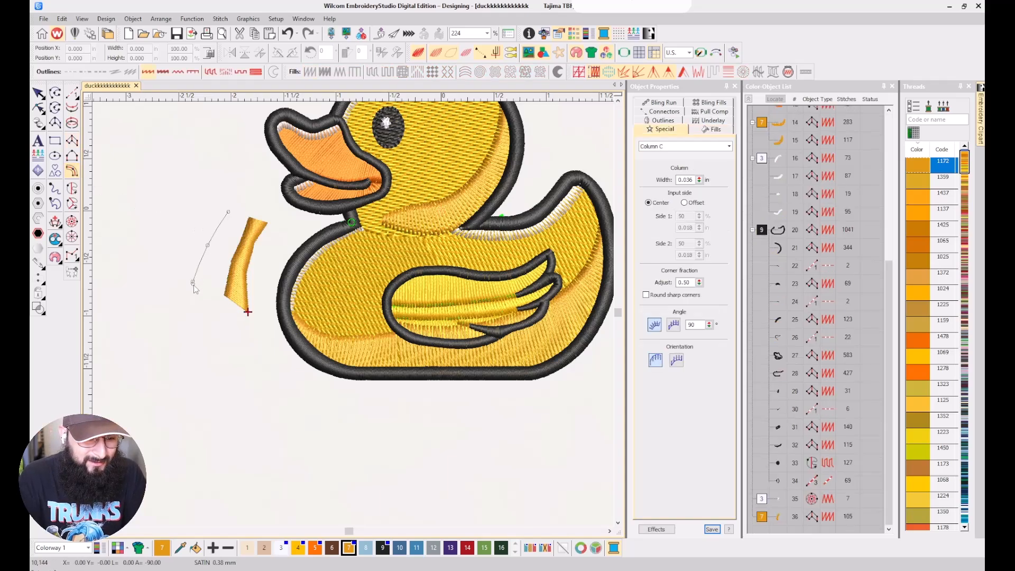
key(Return)
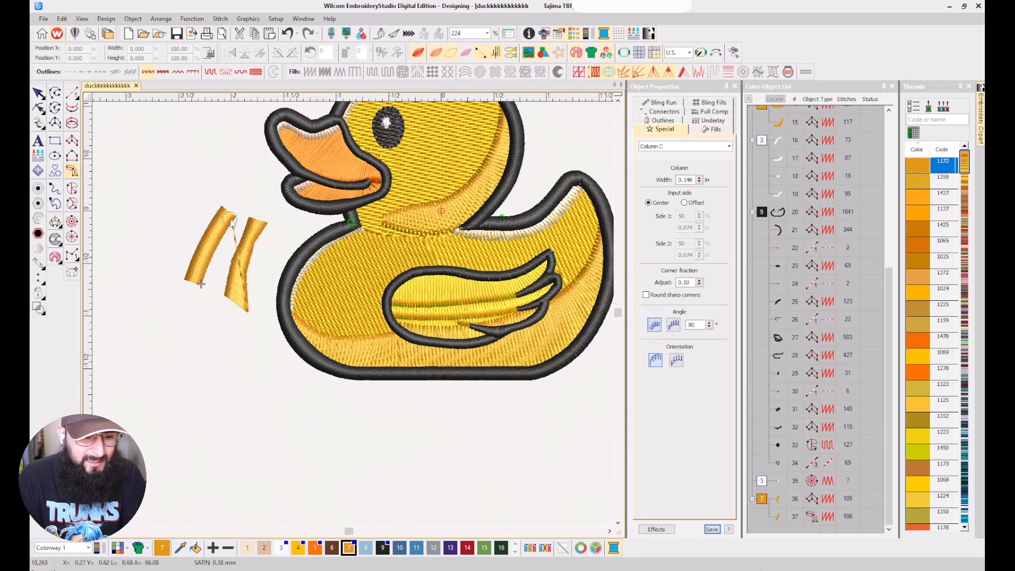
Delete the Column C and Column A sample objects beside the duck.
click(208, 266)
key(Delete)
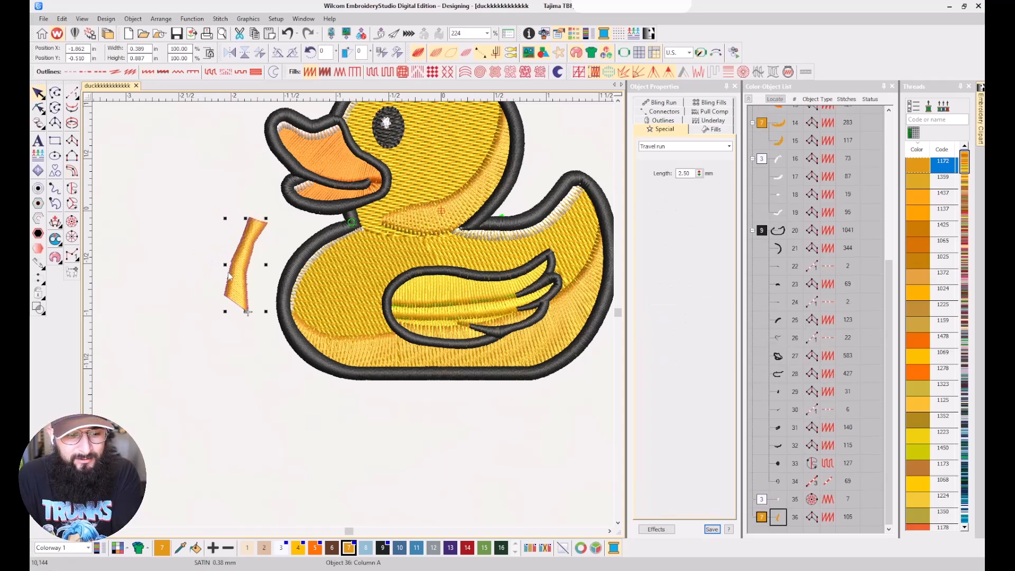
key(Delete)
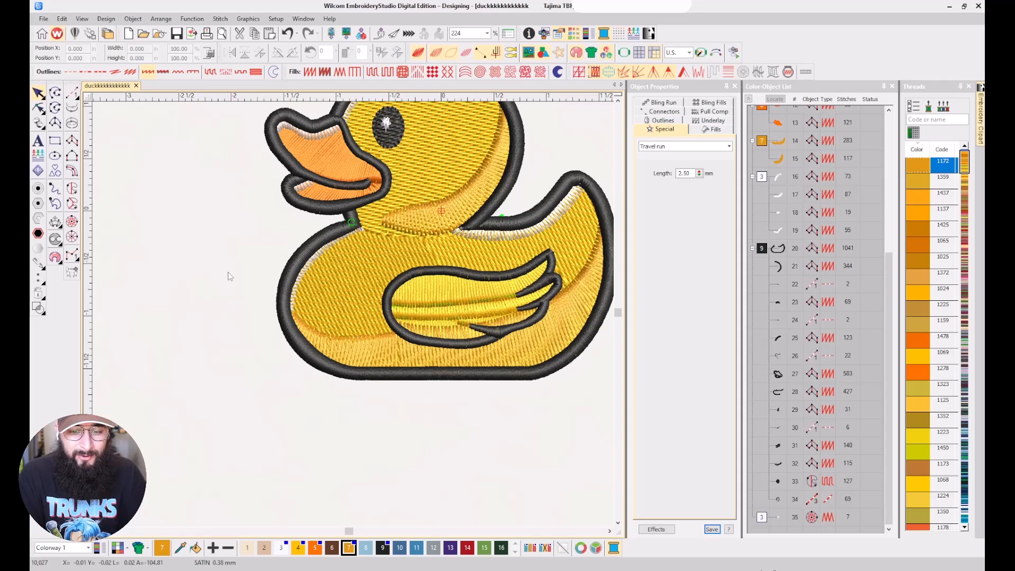
scroll(365, 227, up, 2)
drag(367, 227, 356, 313)
scroll(357, 313, down, 2)
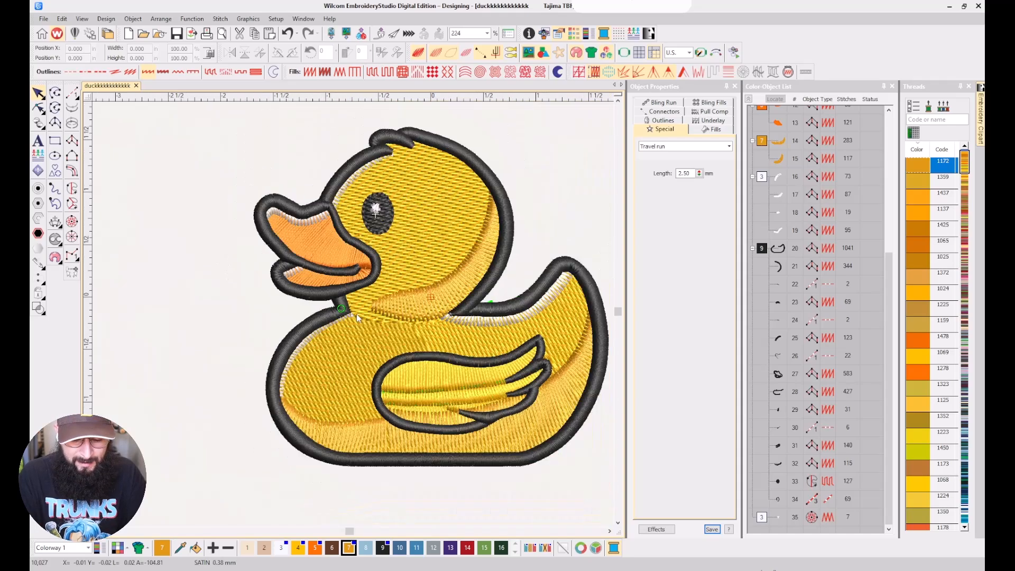
scroll(356, 313, down, 2)
scroll(357, 313, up, 2)
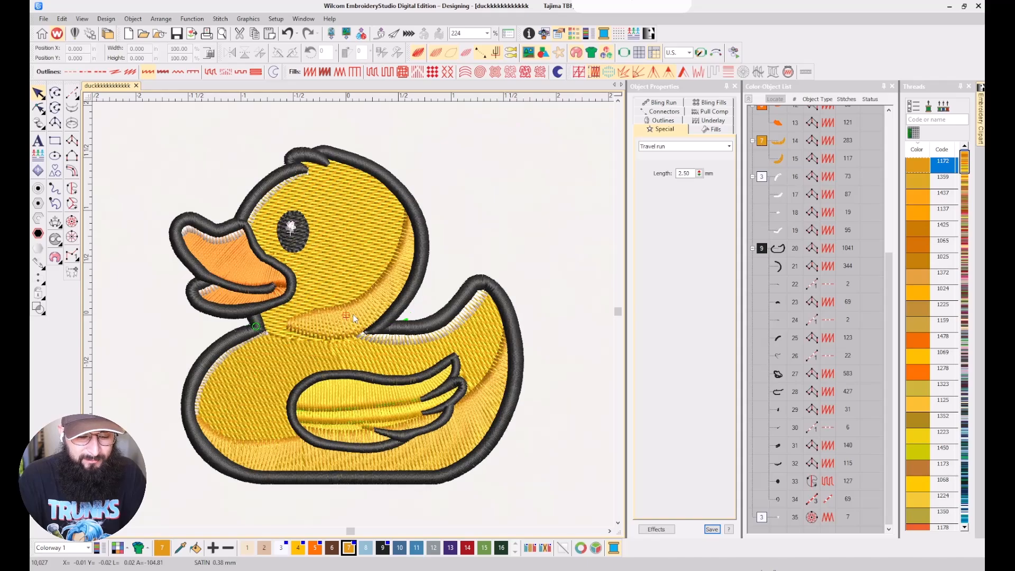